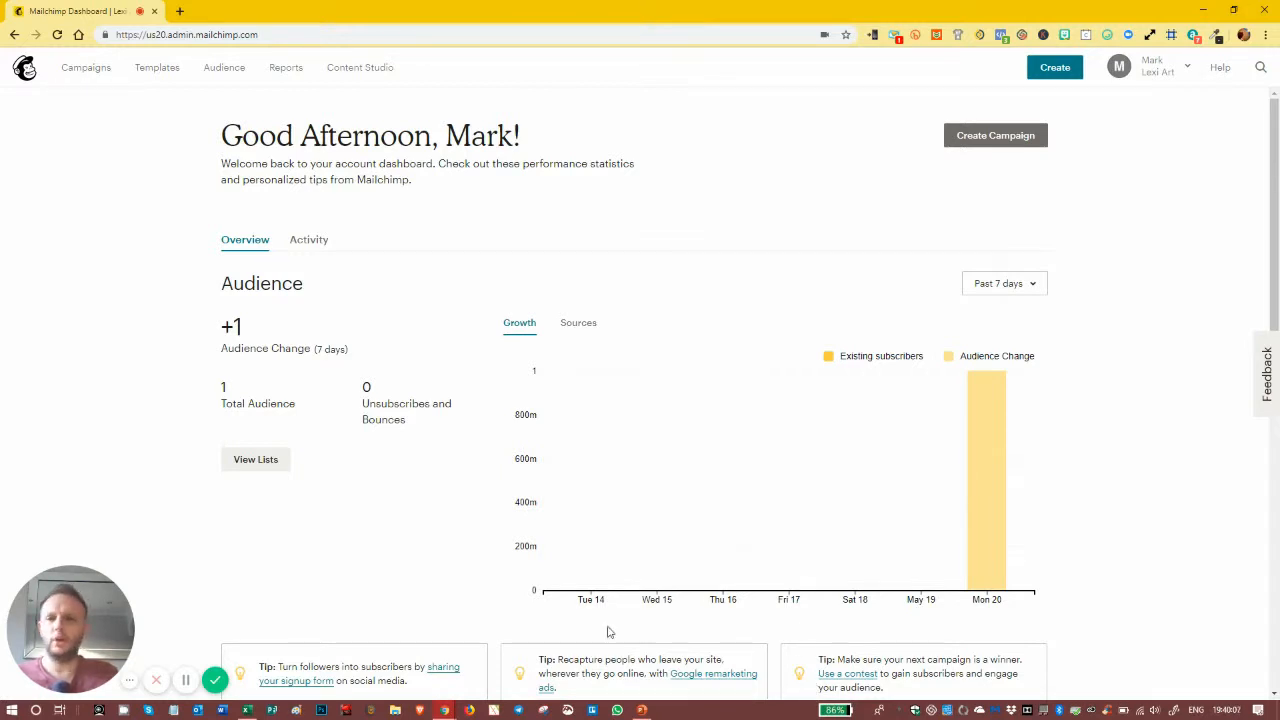
Step: Go to Campaigns and start creating a new campaign
click(72, 75)
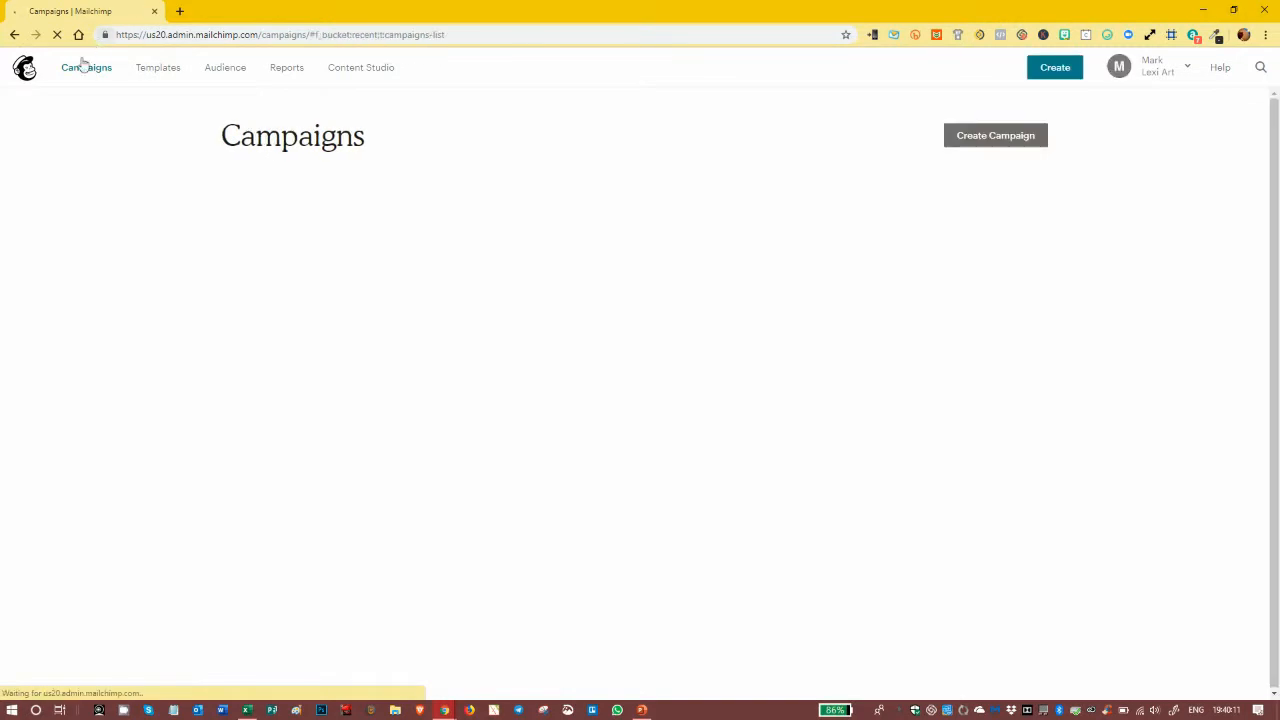
click(1050, 72)
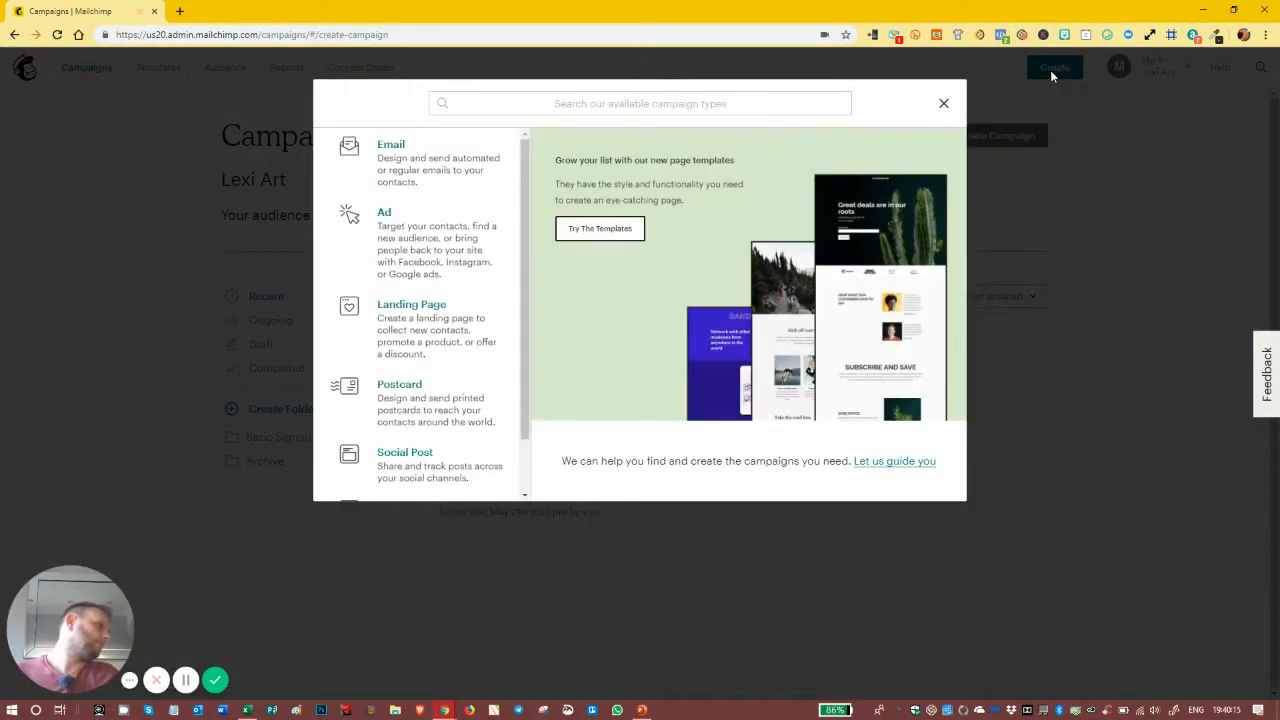
Step: Create a landing page named 'First Landing Page' for the Lexi Art audience
click(400, 308)
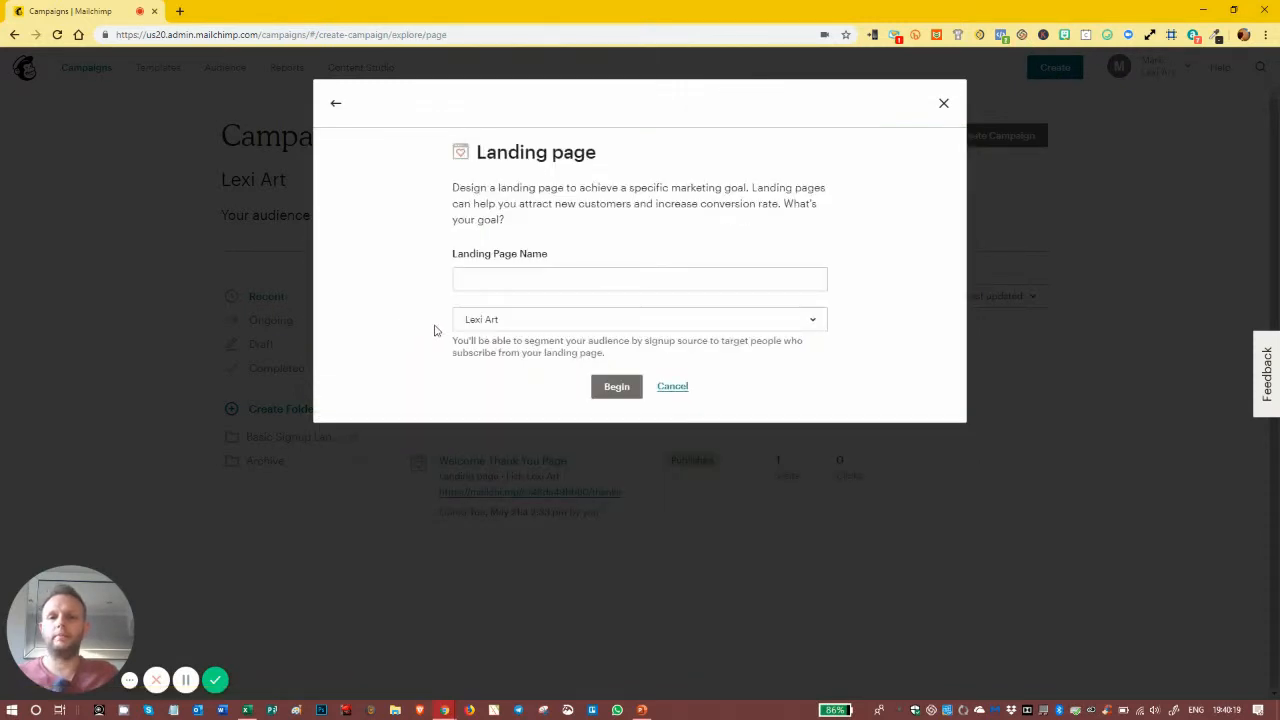
click(473, 278)
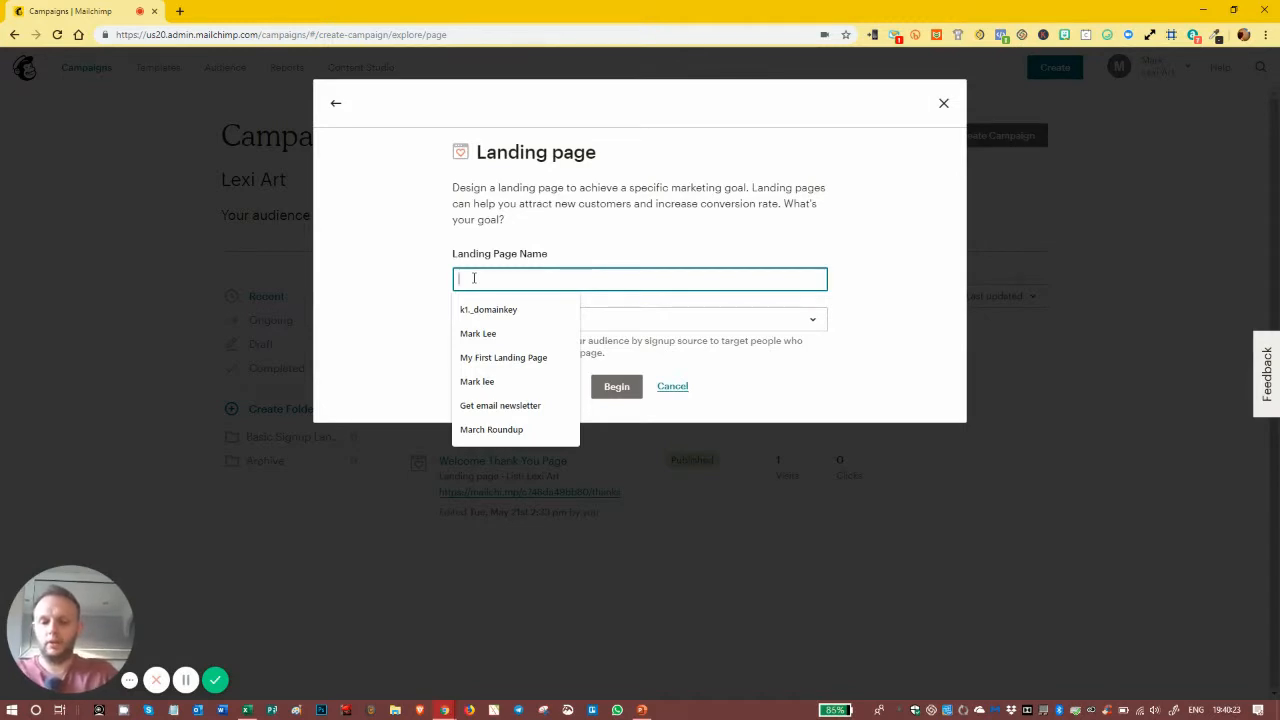
text(First)
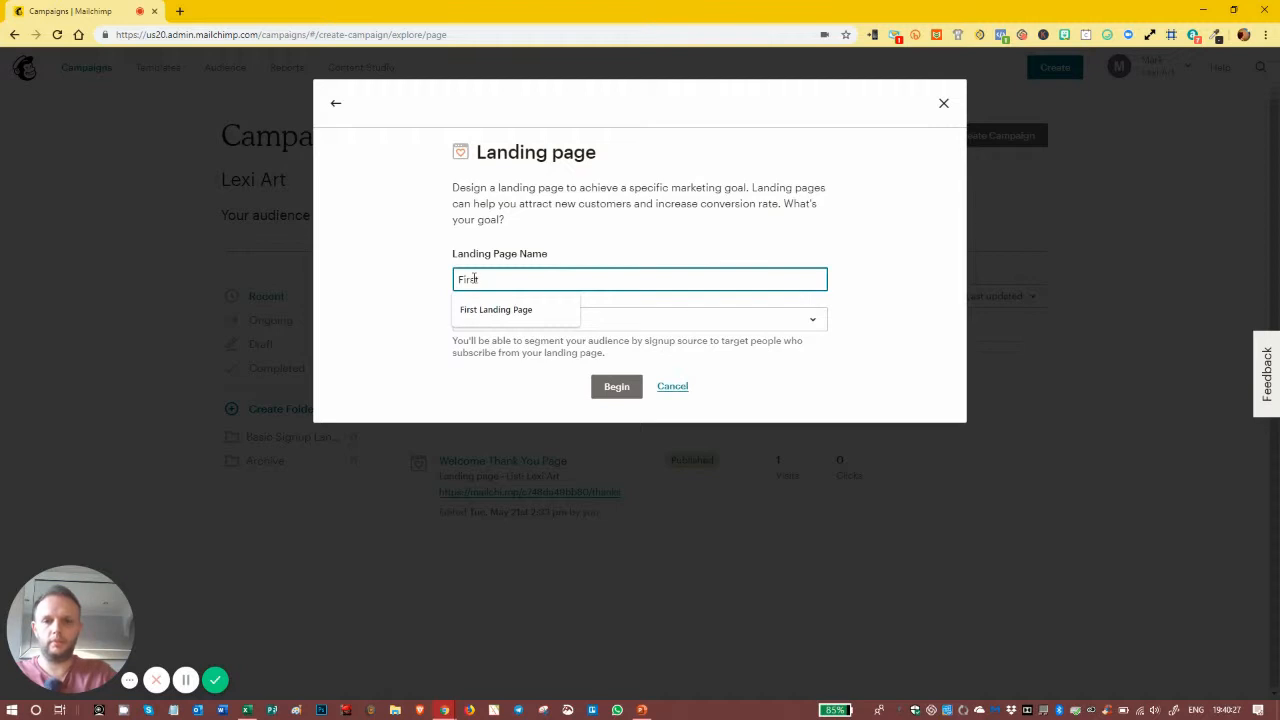
key(BackSpace)
key(BackSpace)
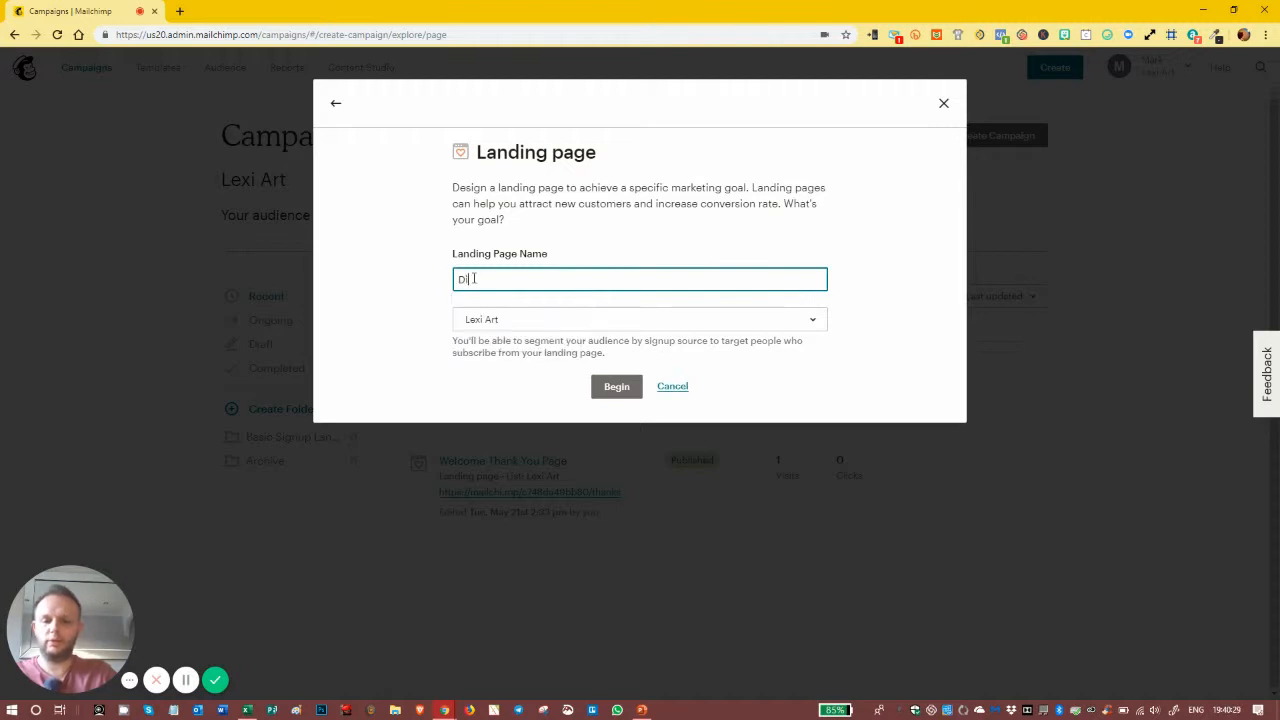
text(Fi)
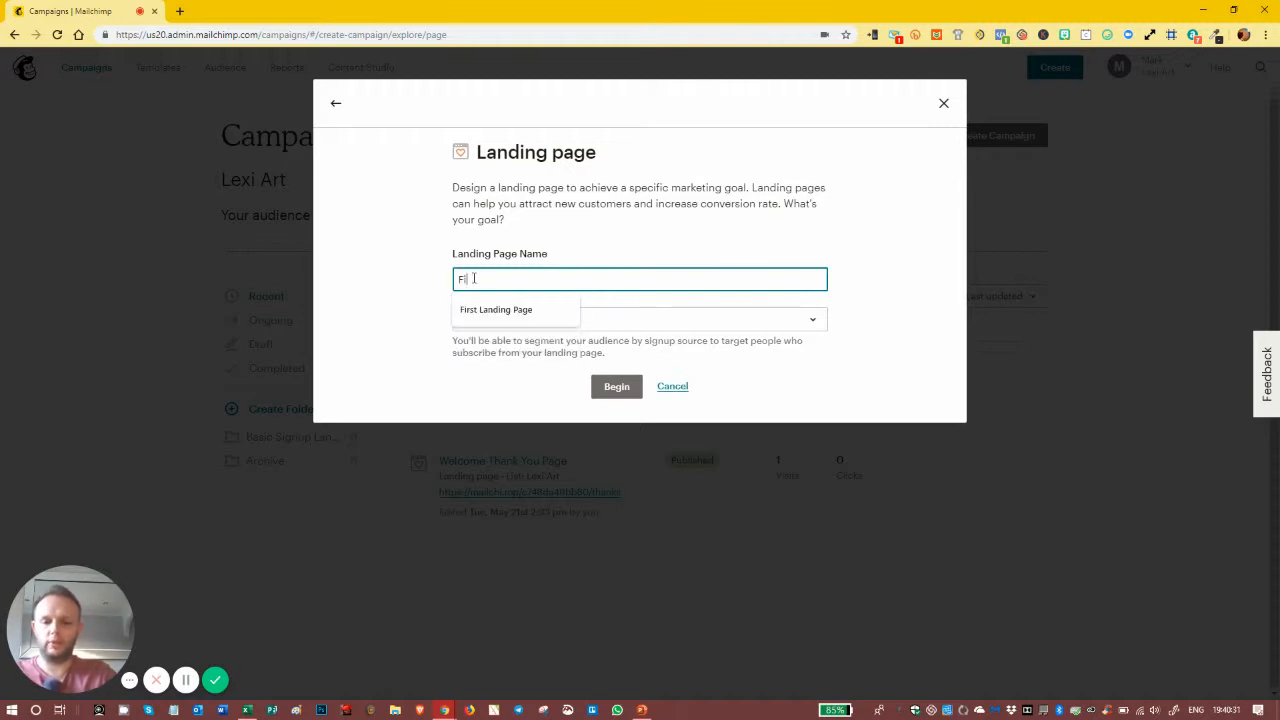
text(rst Landing Page)
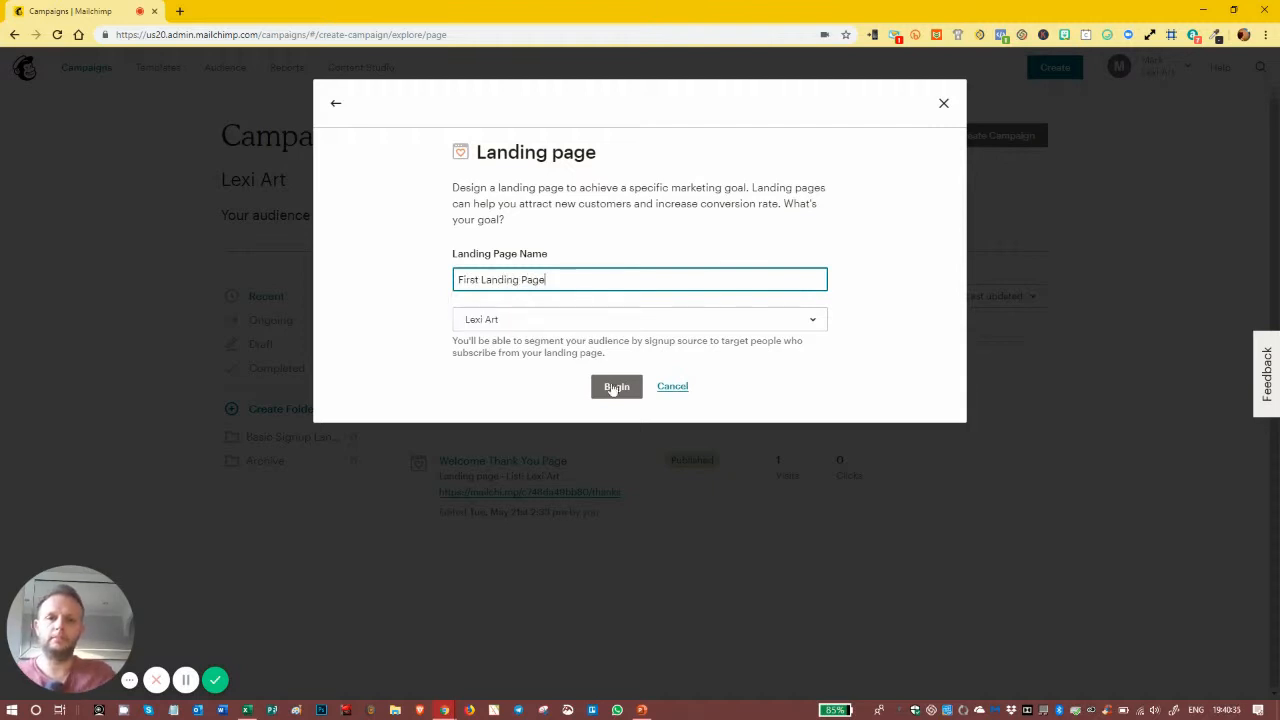
click(185, 680)
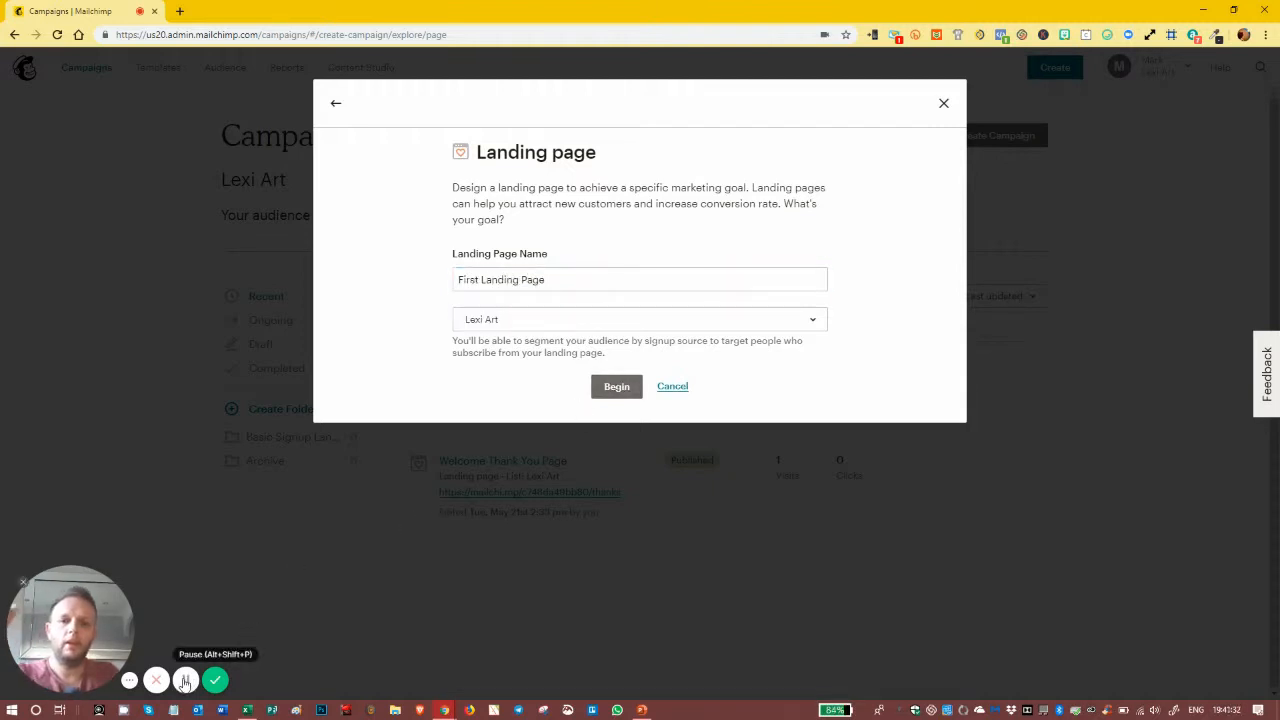
click(559, 325)
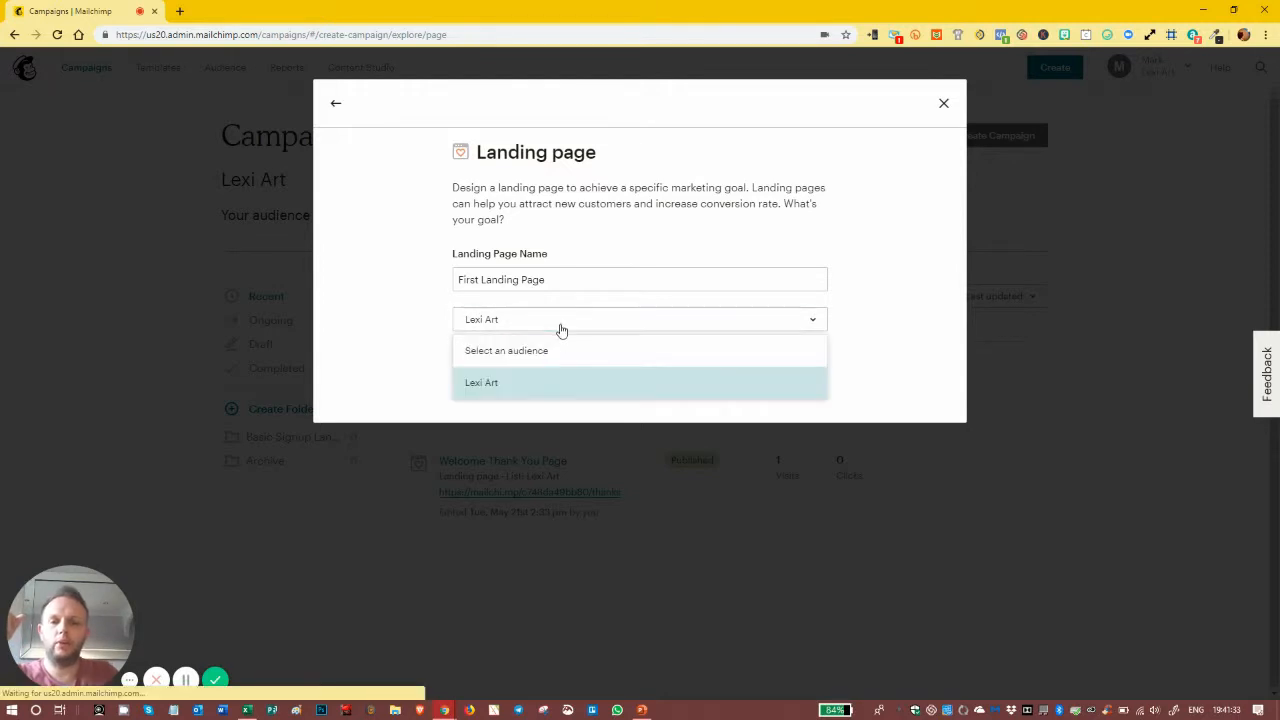
click(520, 382)
click(606, 391)
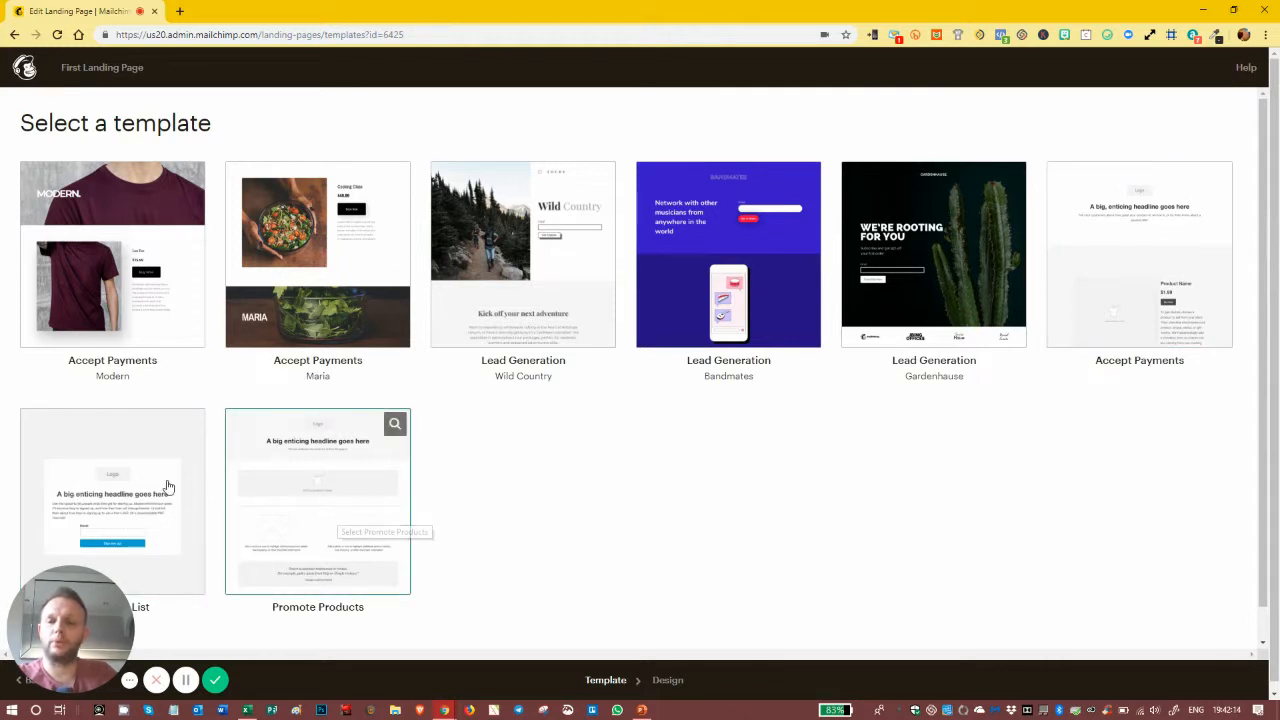
Step: Choose the Grow Your List template for the landing page
click(104, 487)
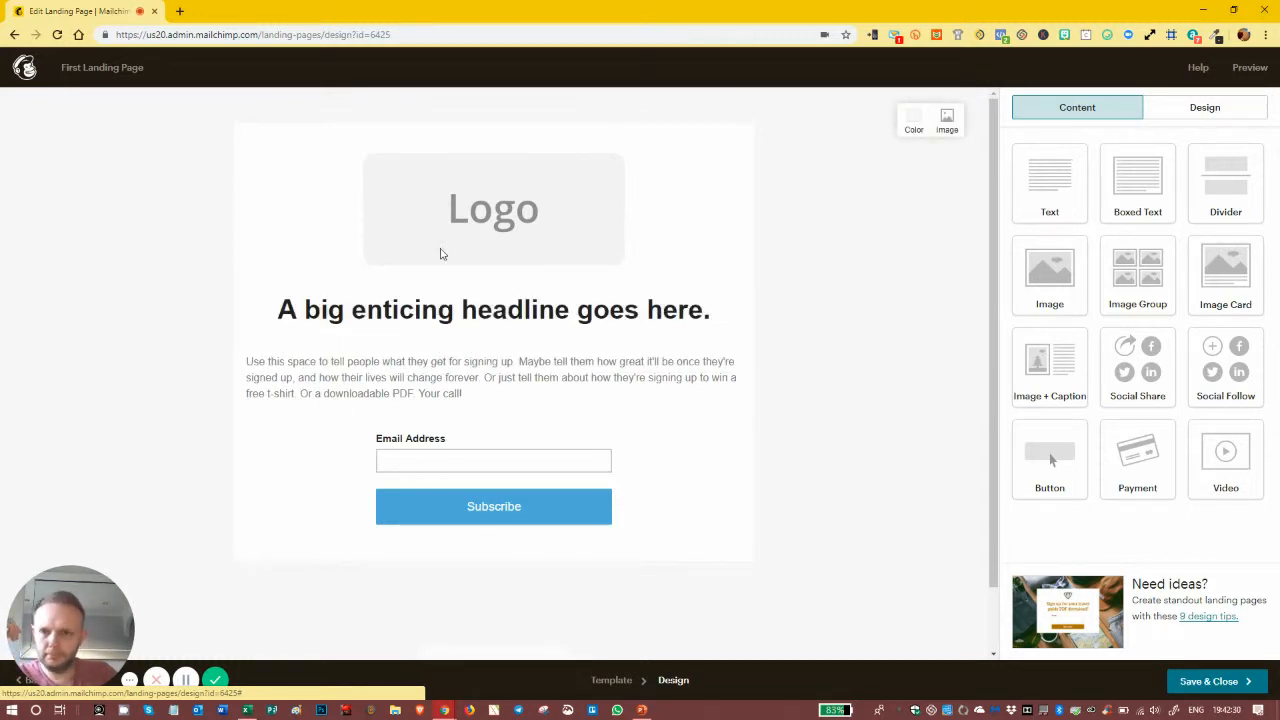
Step: Set the page width to 100% with 150px right and left padding
click(1208, 111)
click(1125, 148)
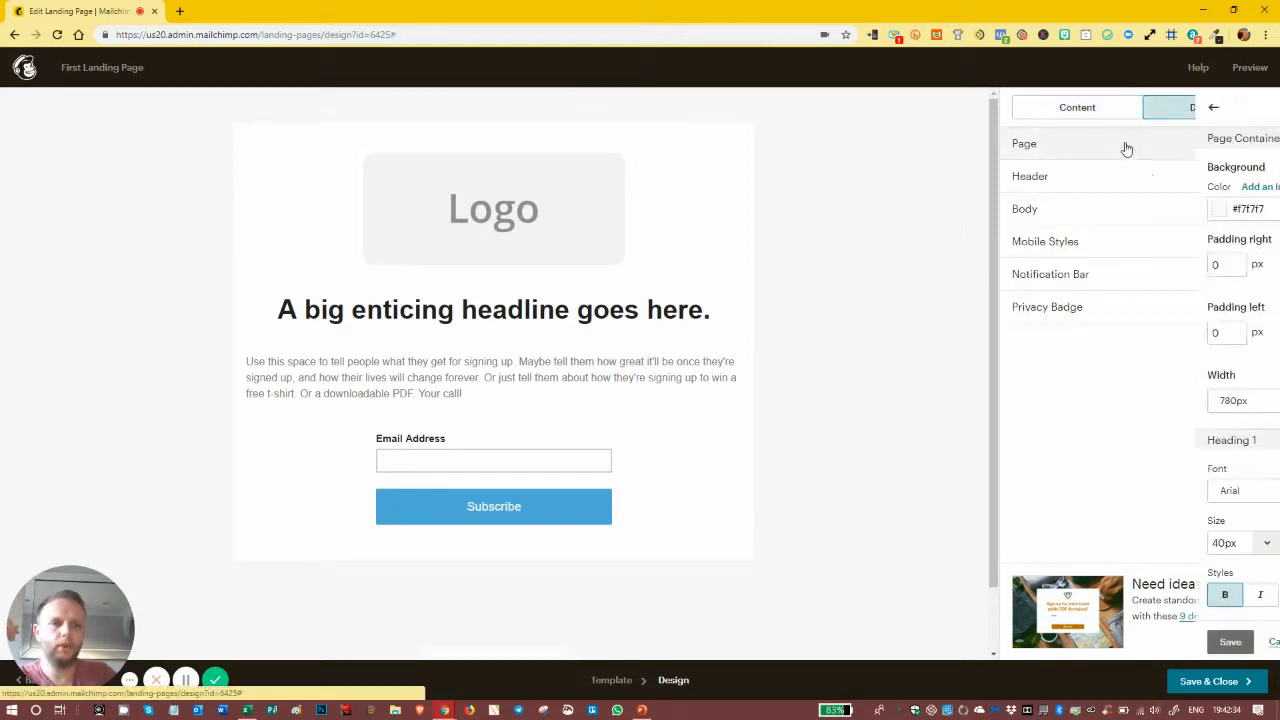
click(1079, 400)
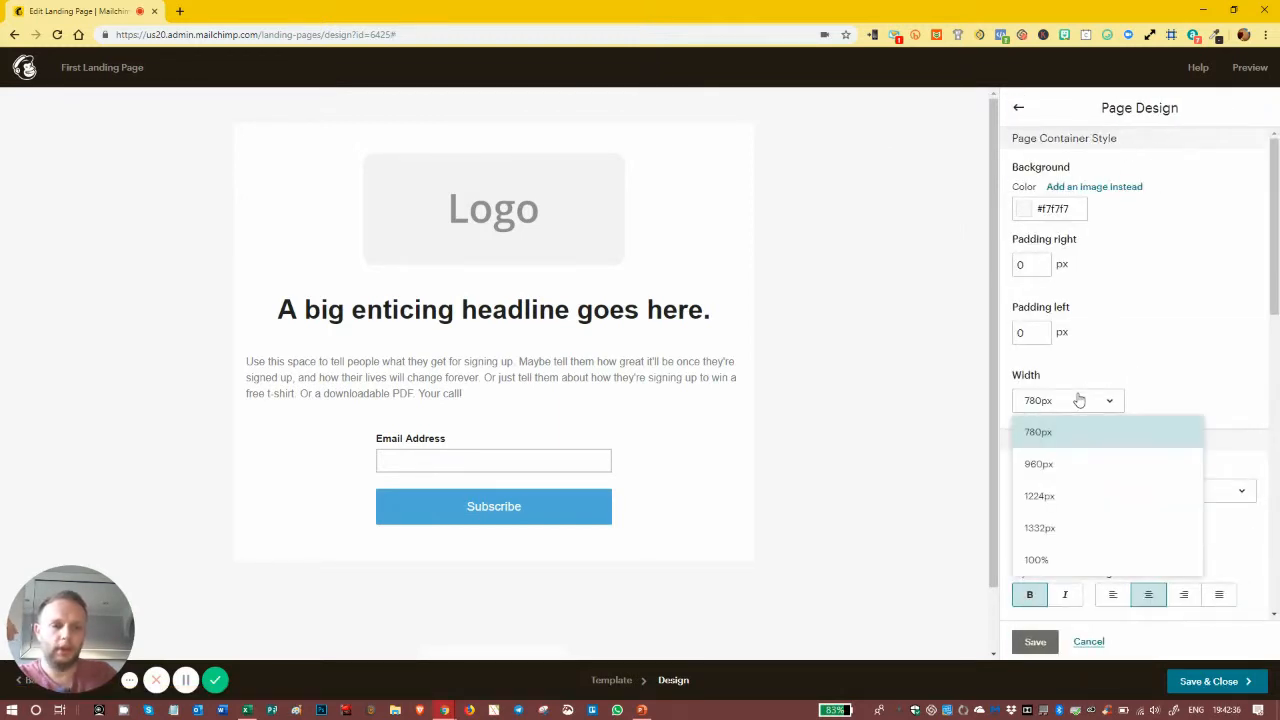
click(1044, 560)
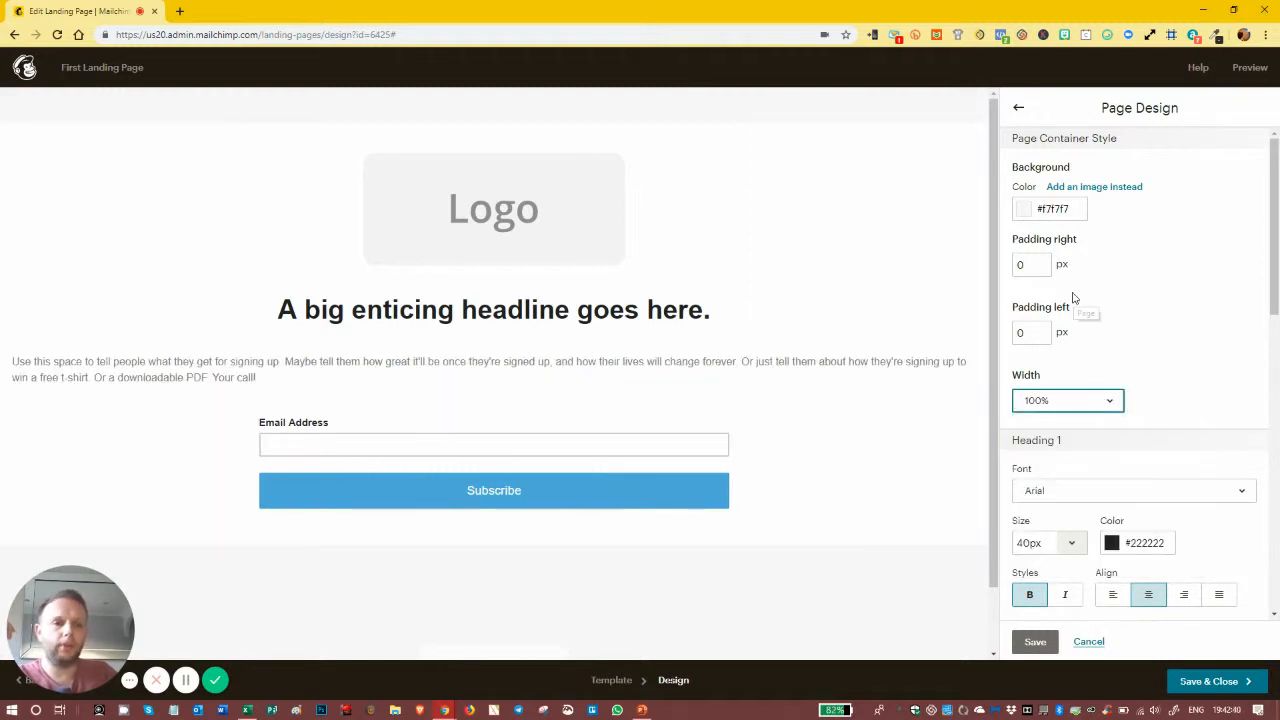
click(1030, 264)
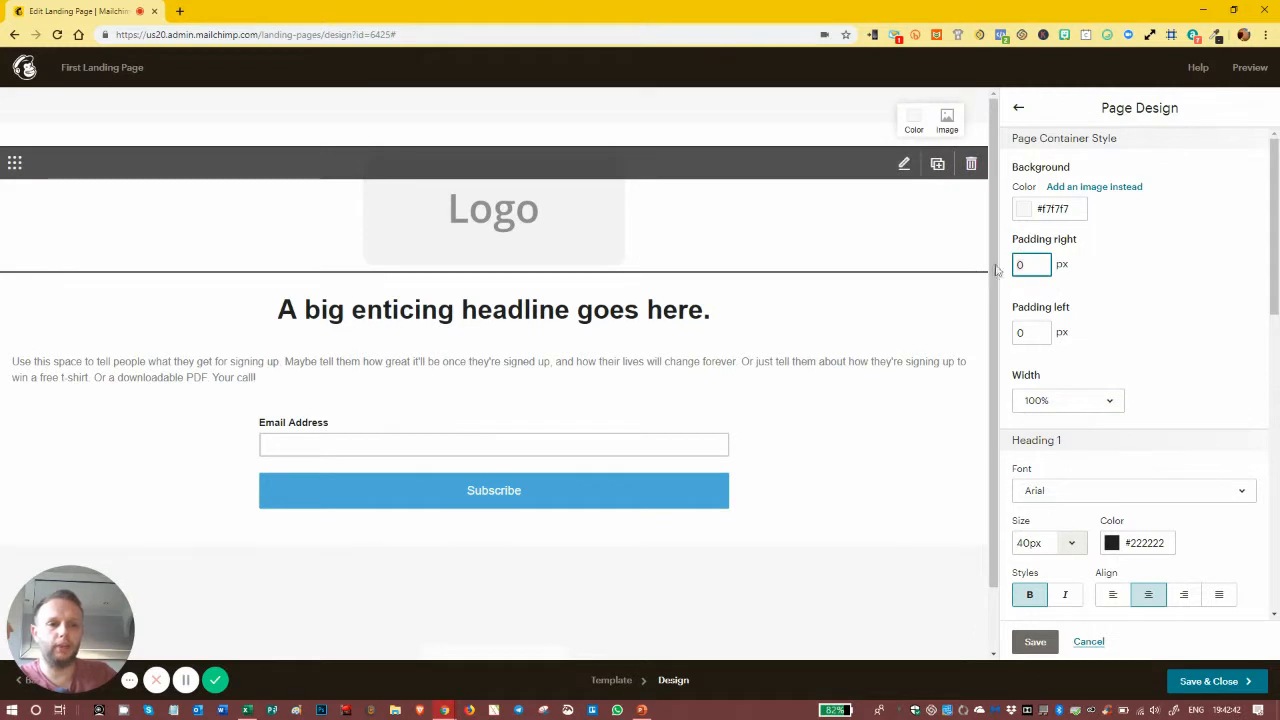
key(BackSpace)
text(150)
click(1015, 333)
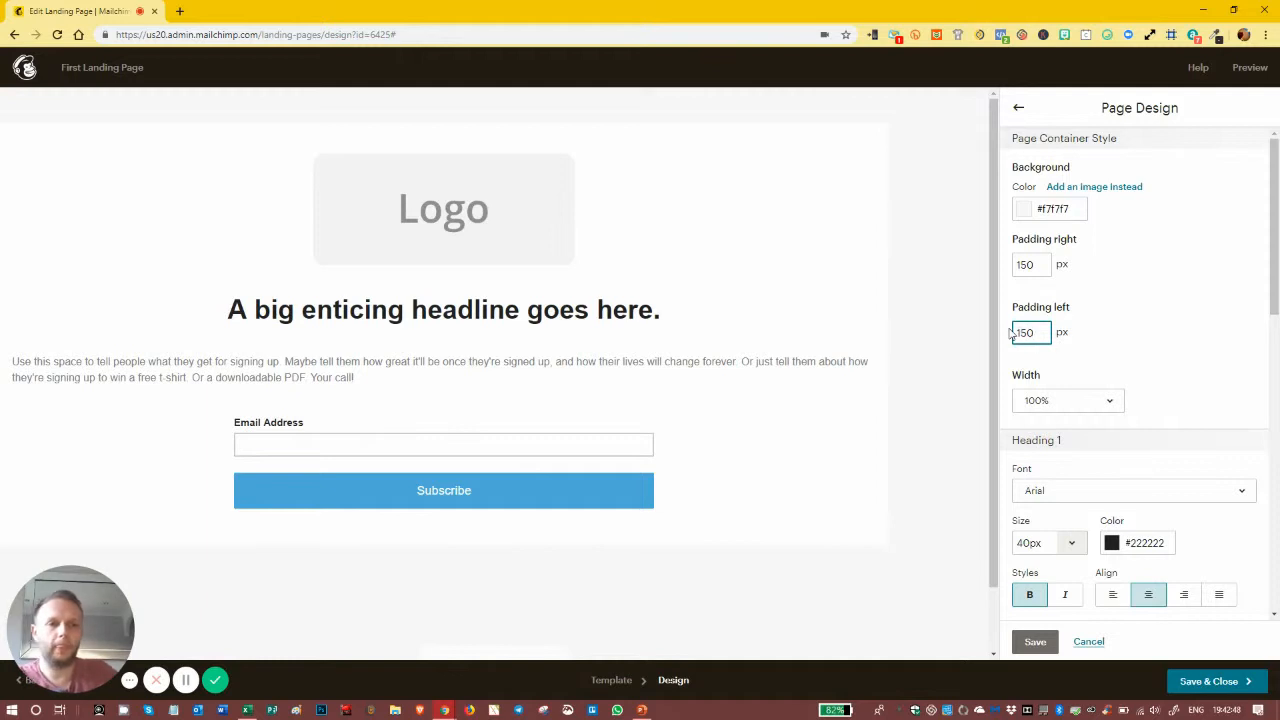
click(1124, 326)
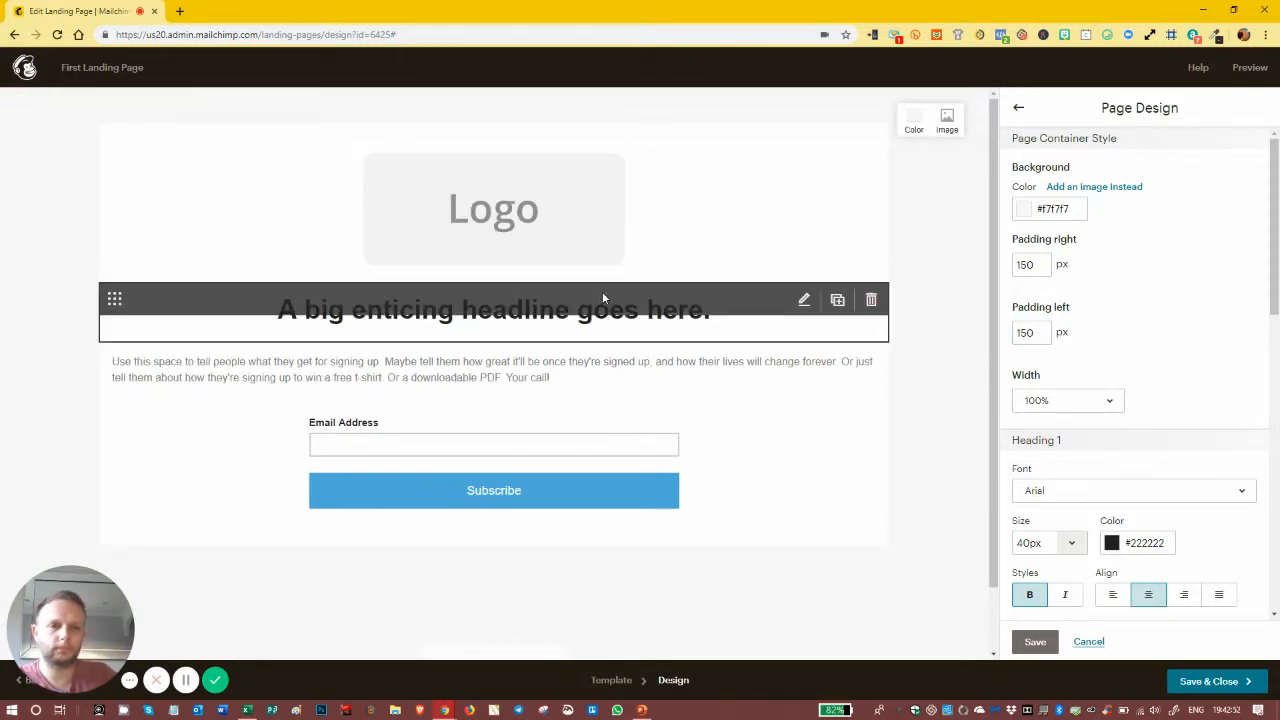
Step: Give the page a white #ffffff background
click(1025, 208)
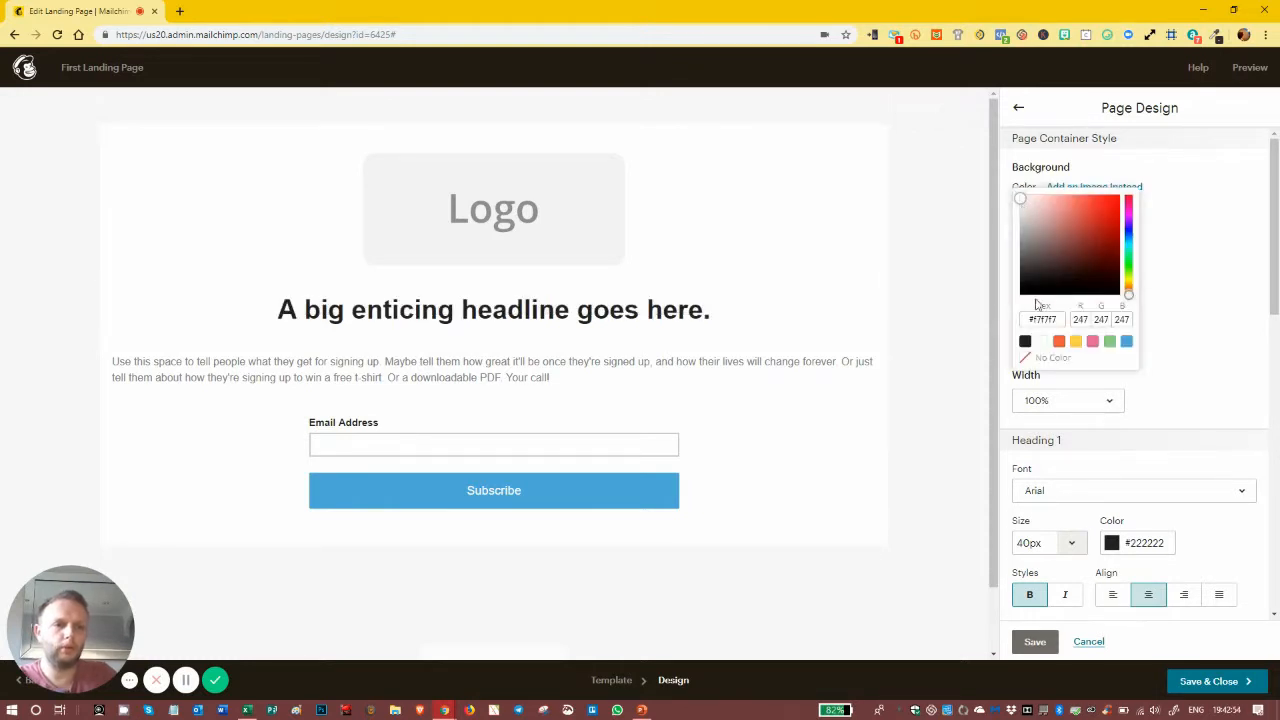
click(1042, 341)
click(1229, 222)
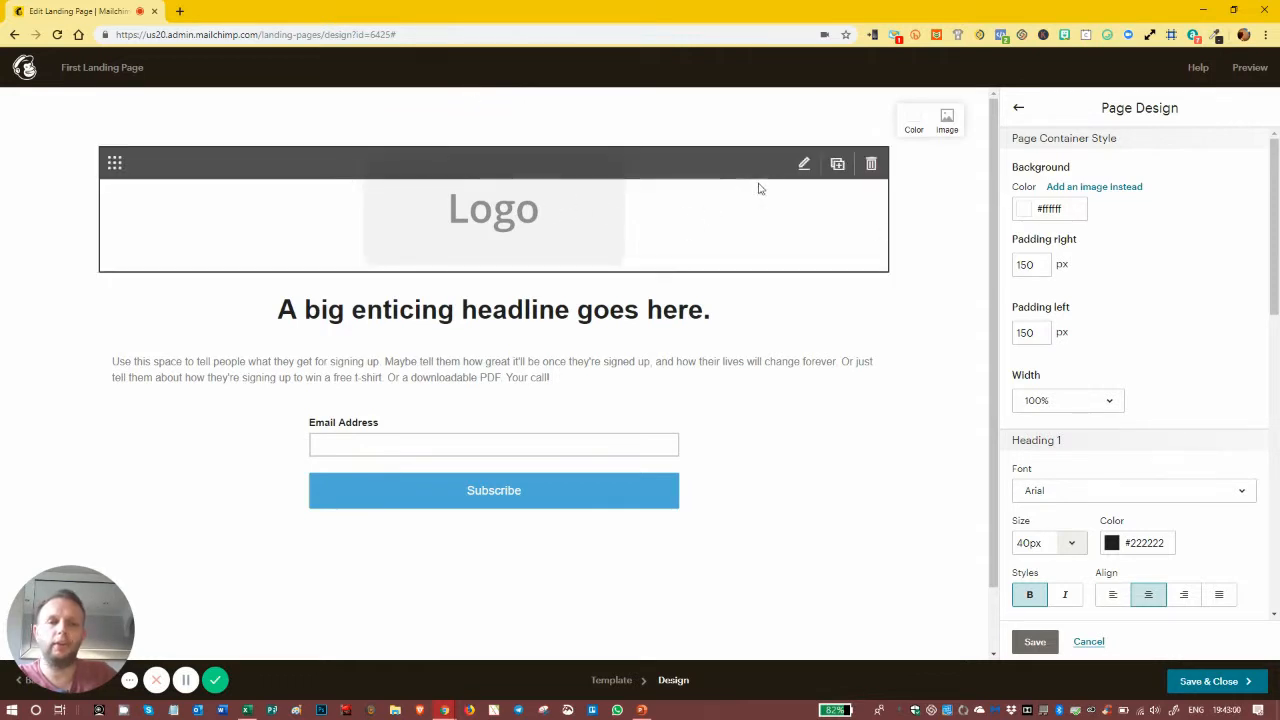
click(537, 211)
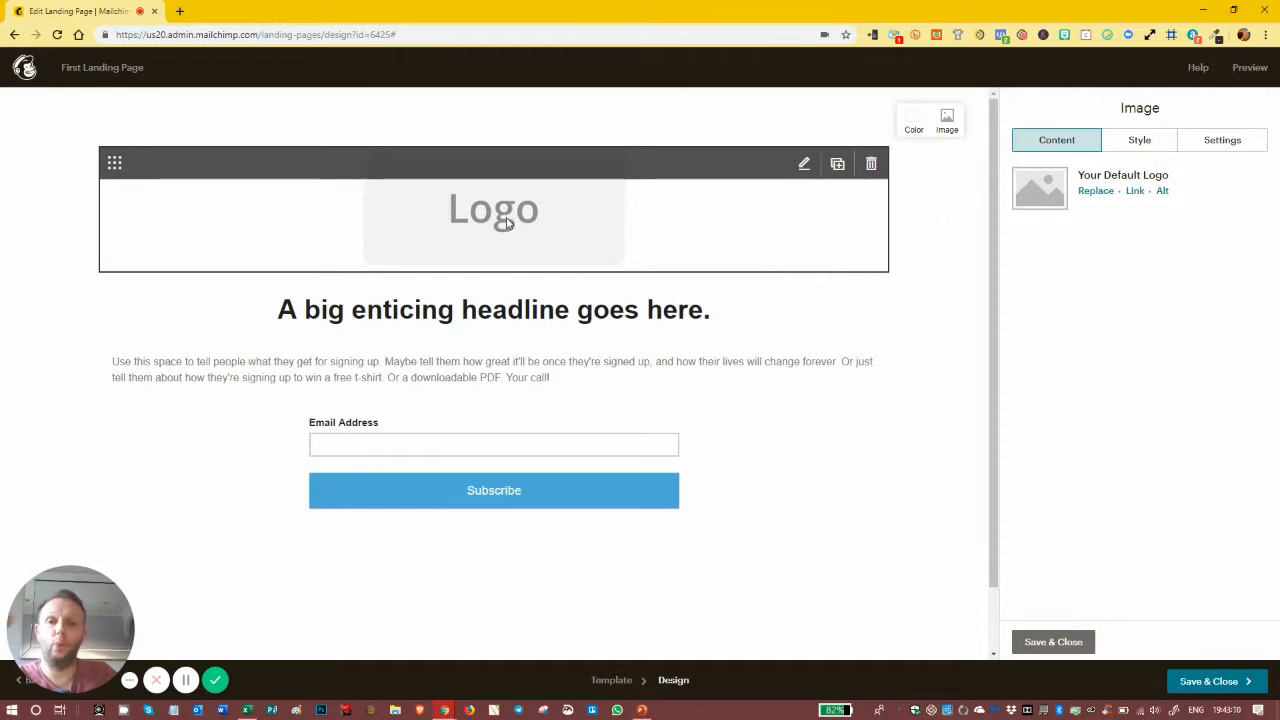
Step: Replace the placeholder logo with the Lexi Media banner image
click(1091, 193)
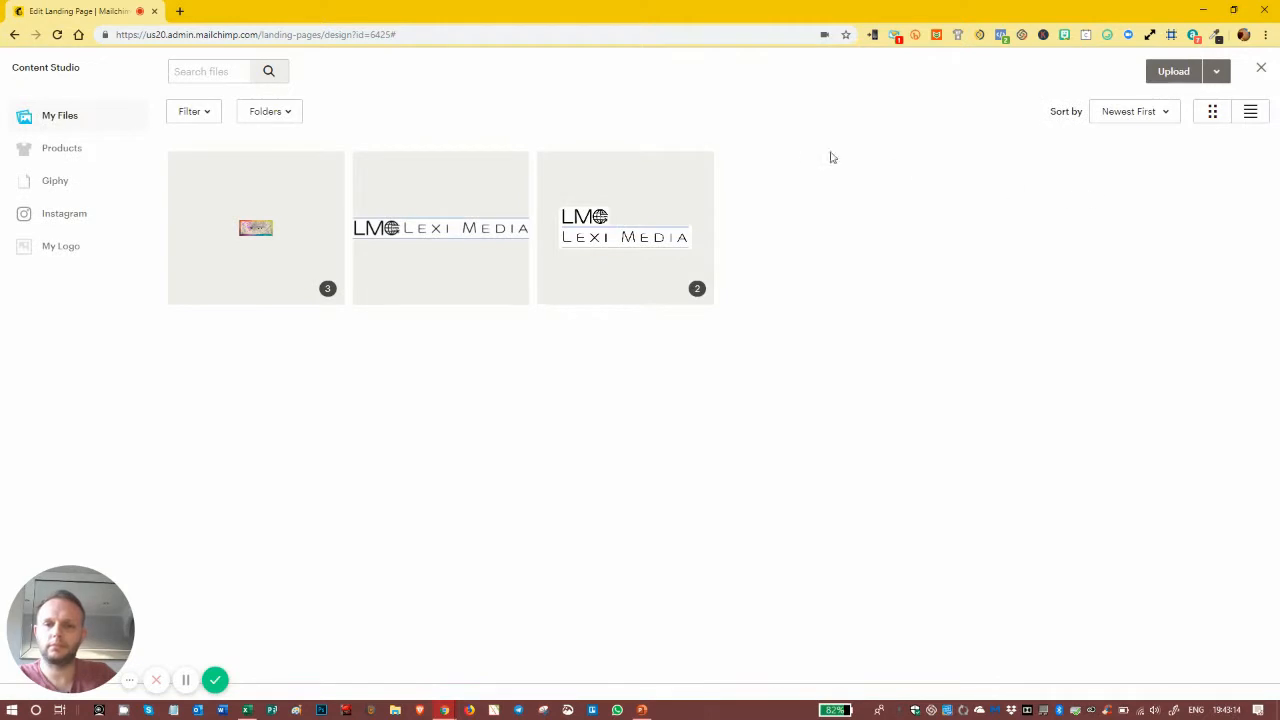
click(430, 228)
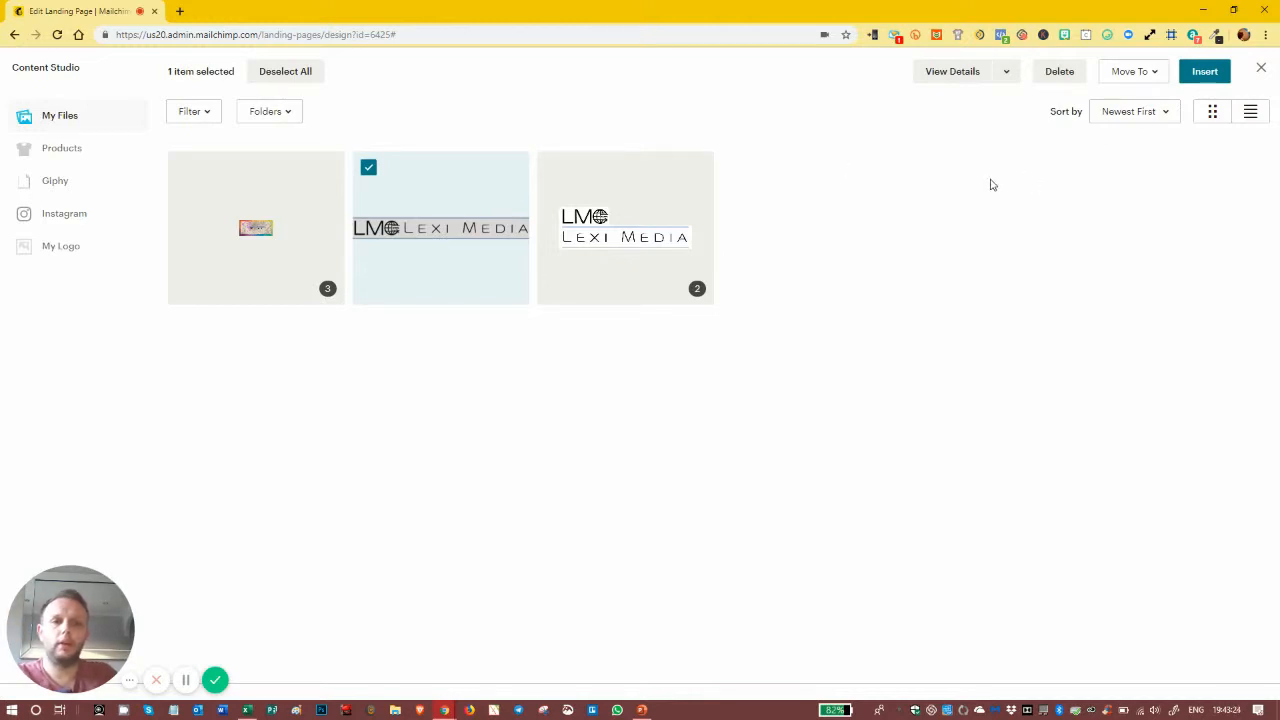
click(440, 200)
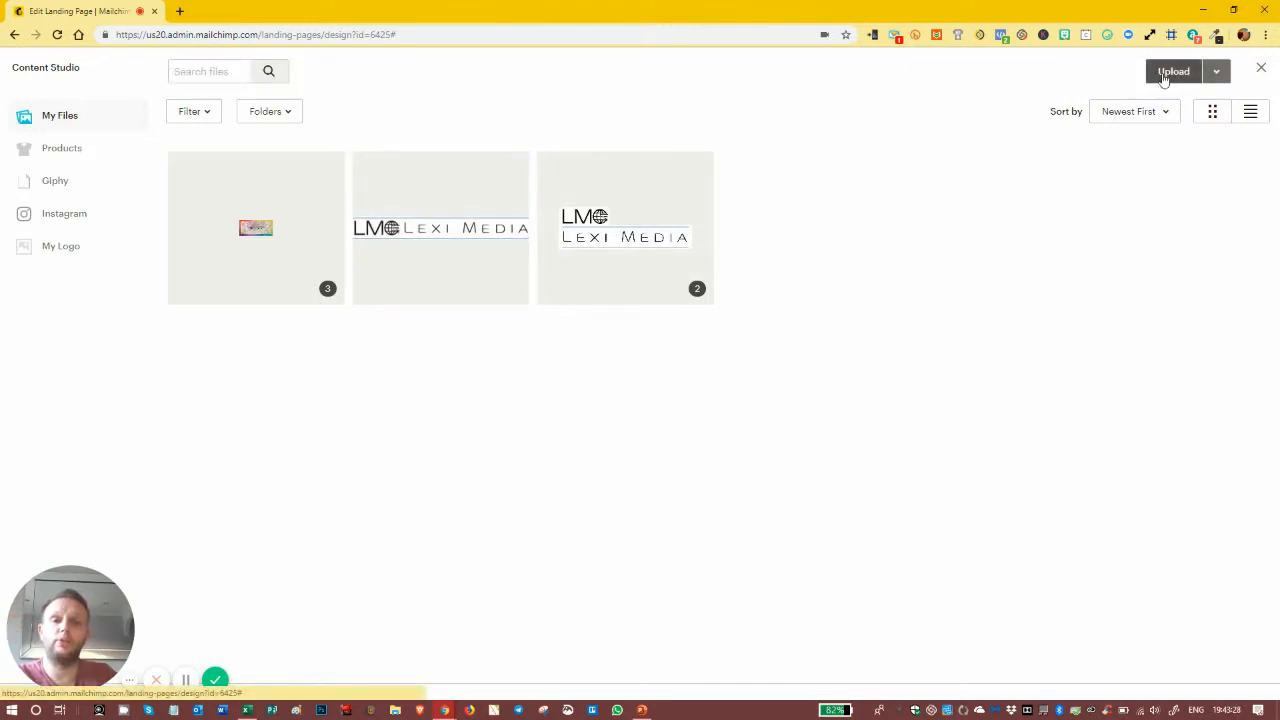
click(430, 218)
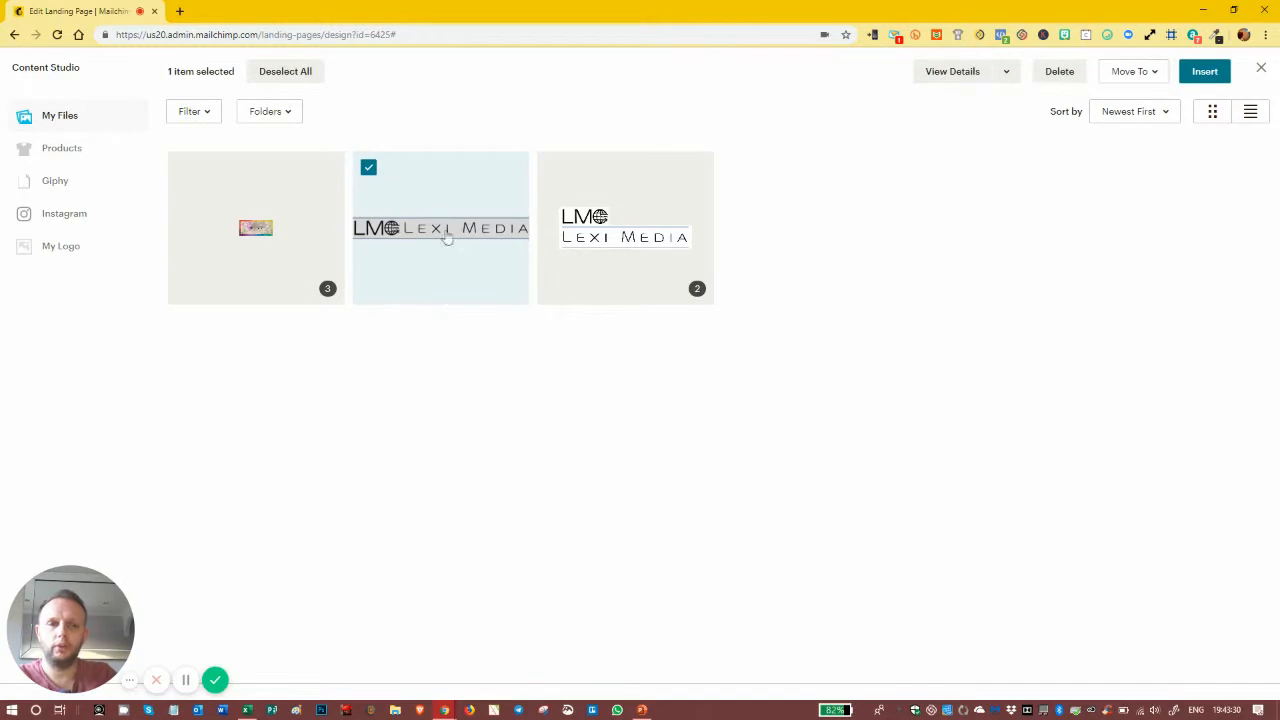
click(1204, 72)
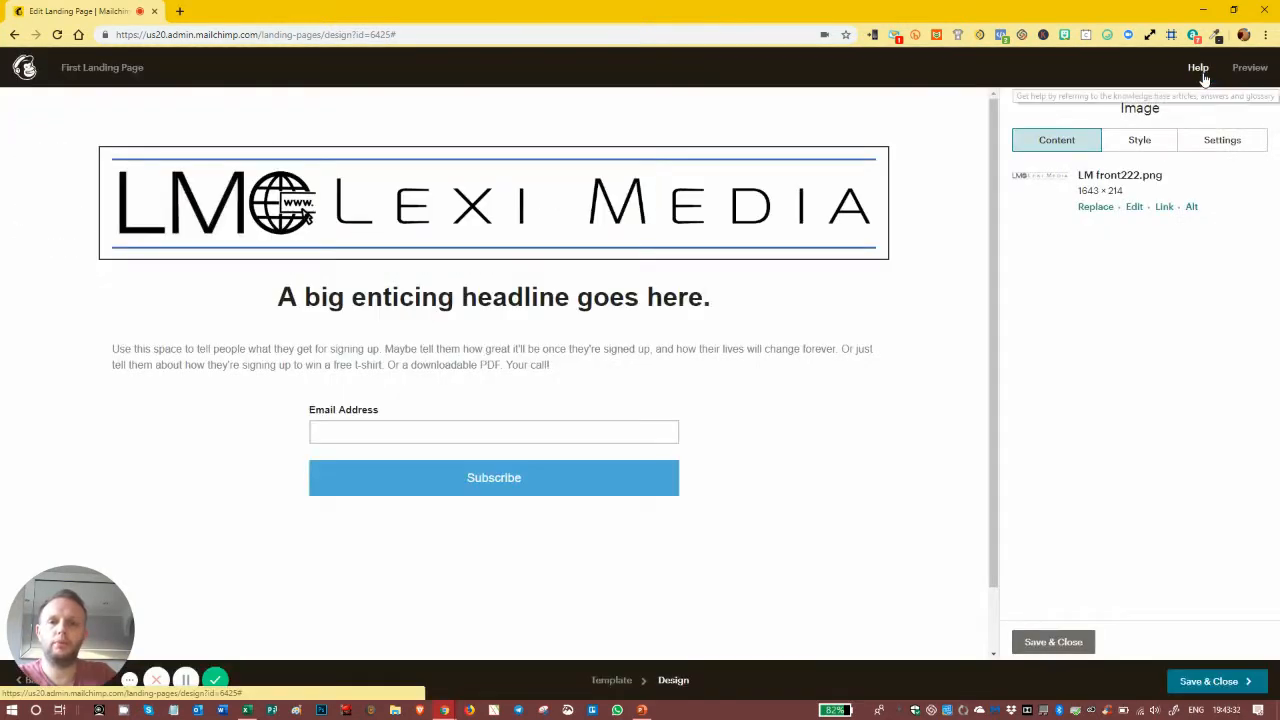
mouse_move(762, 186)
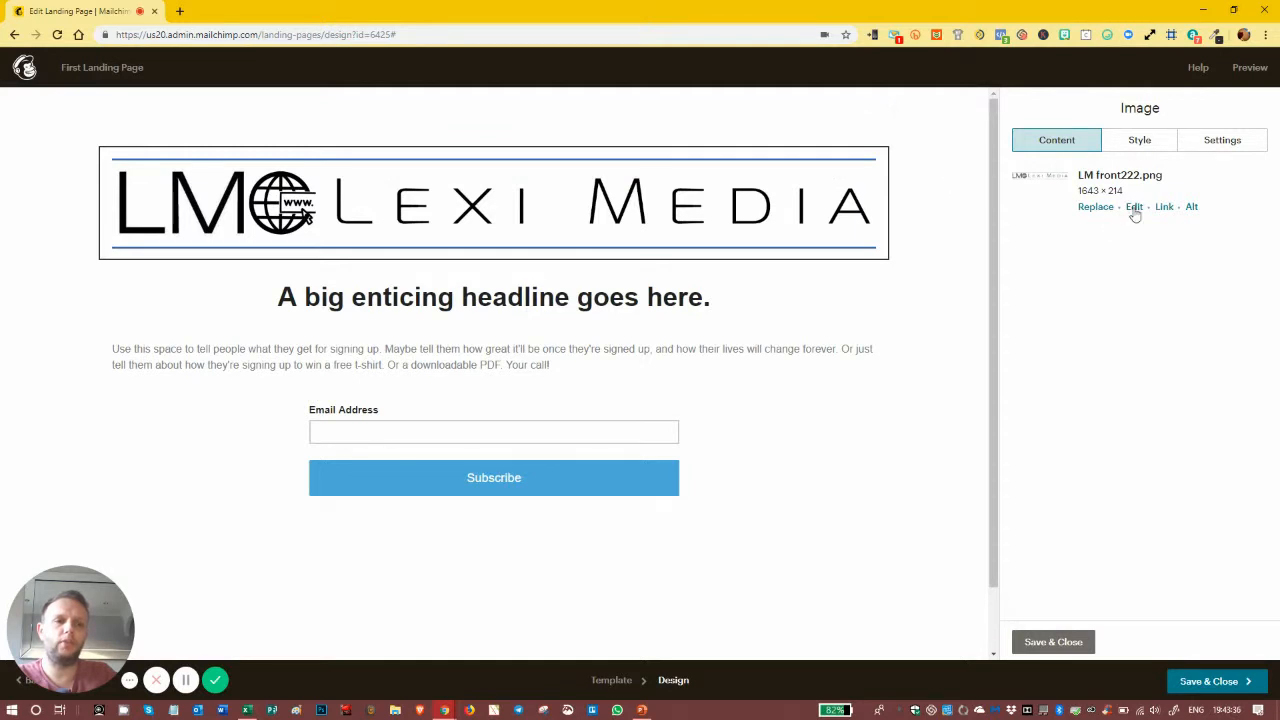
click(1164, 207)
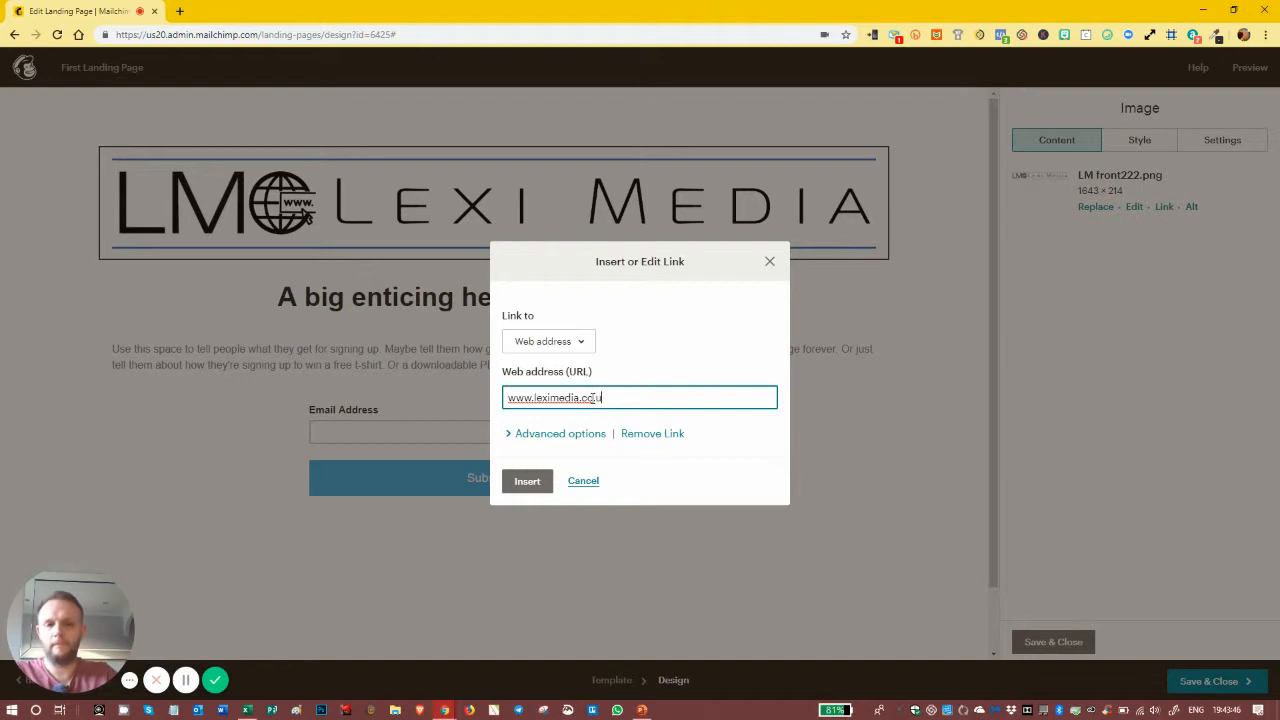
click(536, 486)
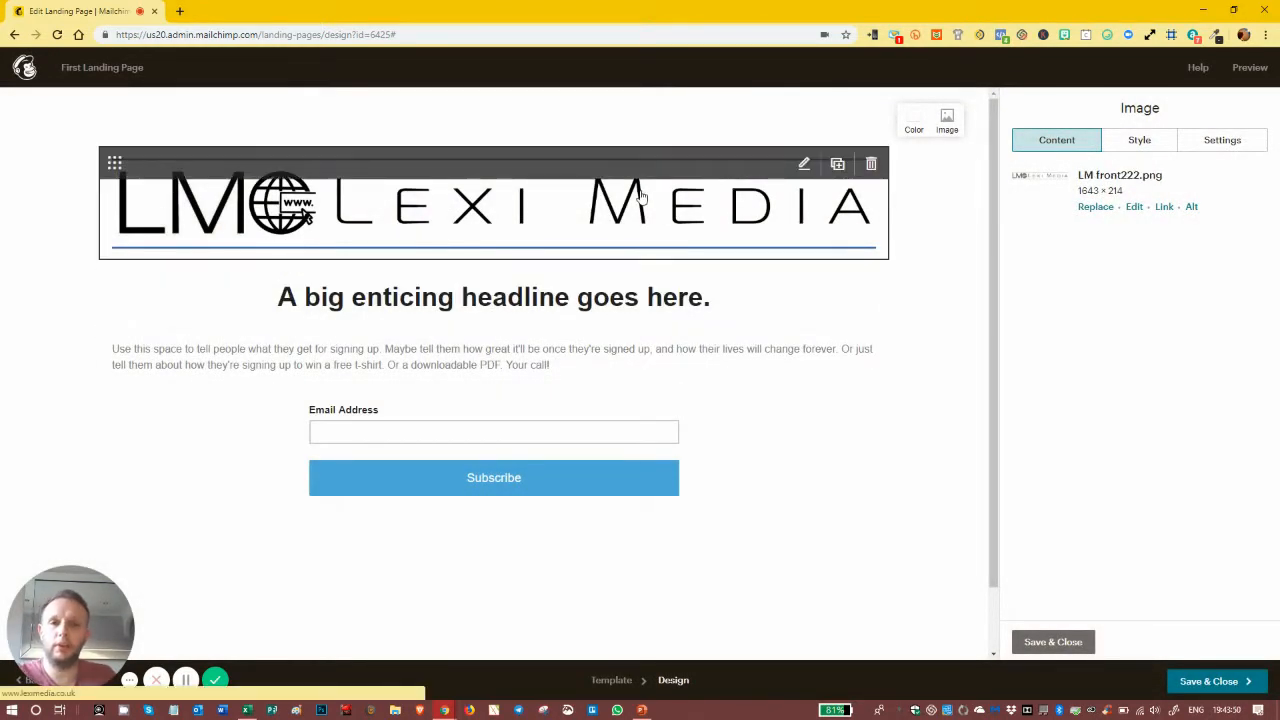
click(630, 290)
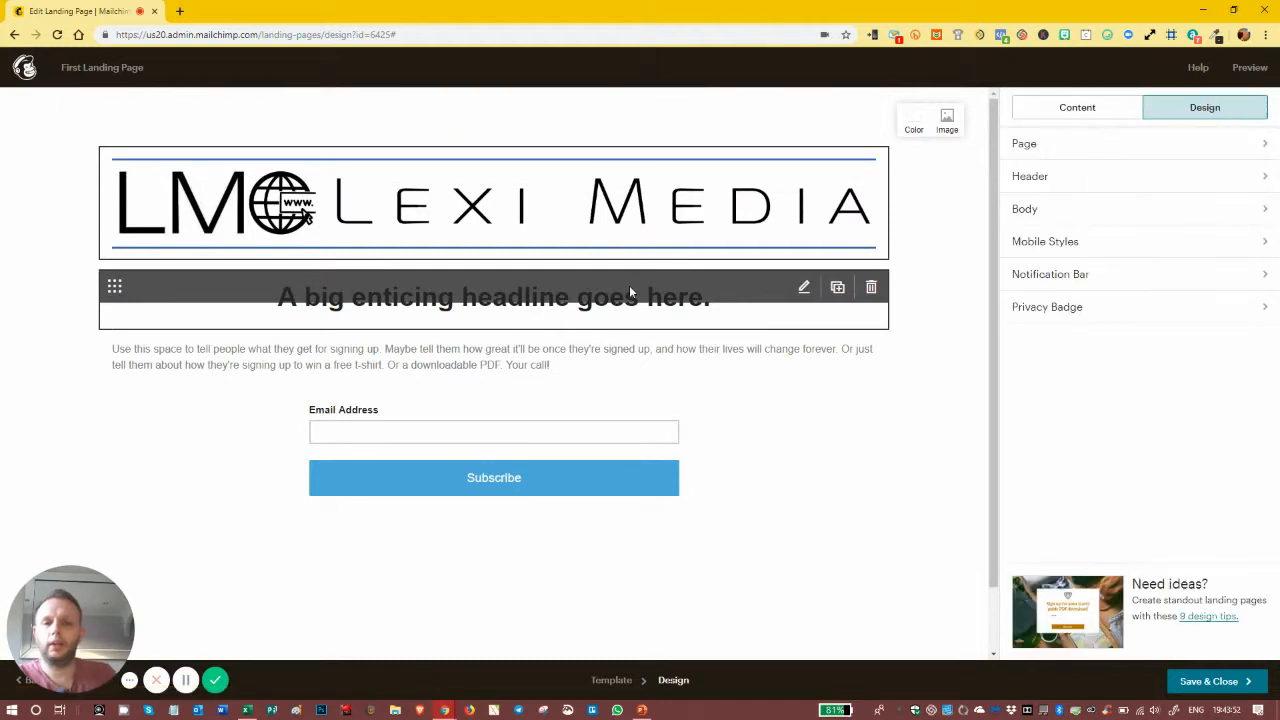
Step: Change the headline to 'A brand new way to keep in touch...' and select the body placeholder text
click(629, 285)
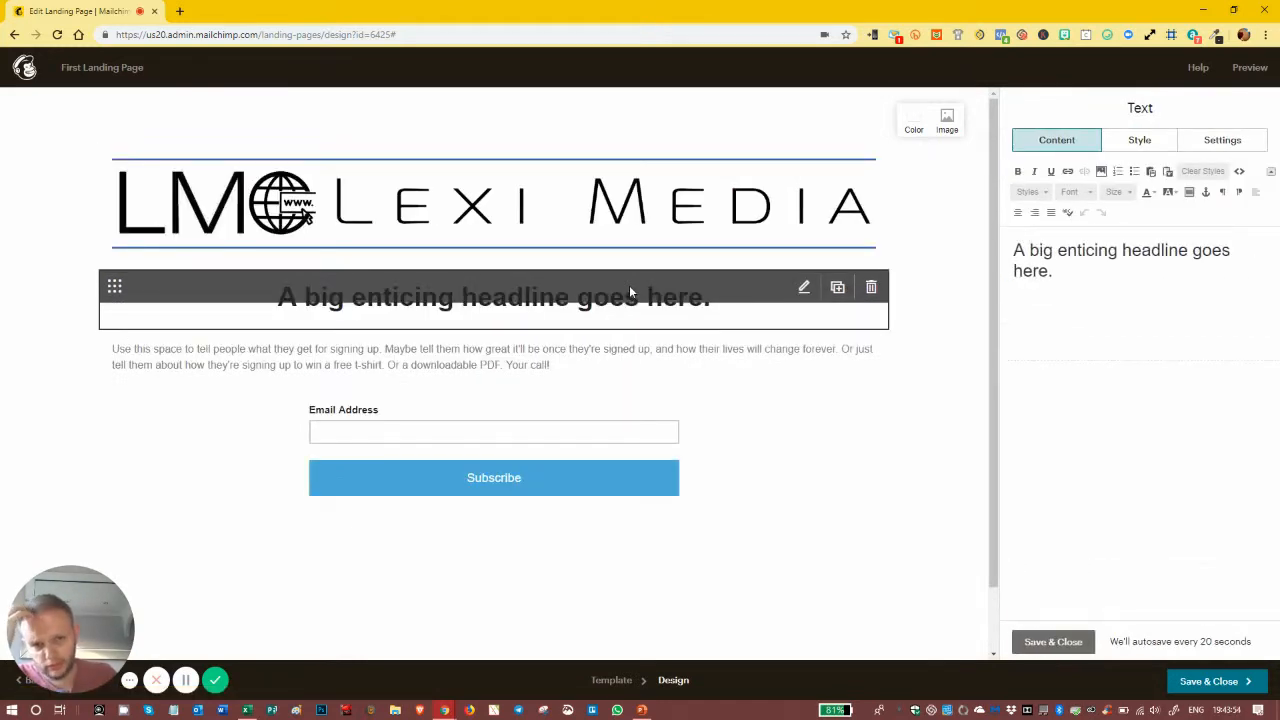
double_click(1044, 251)
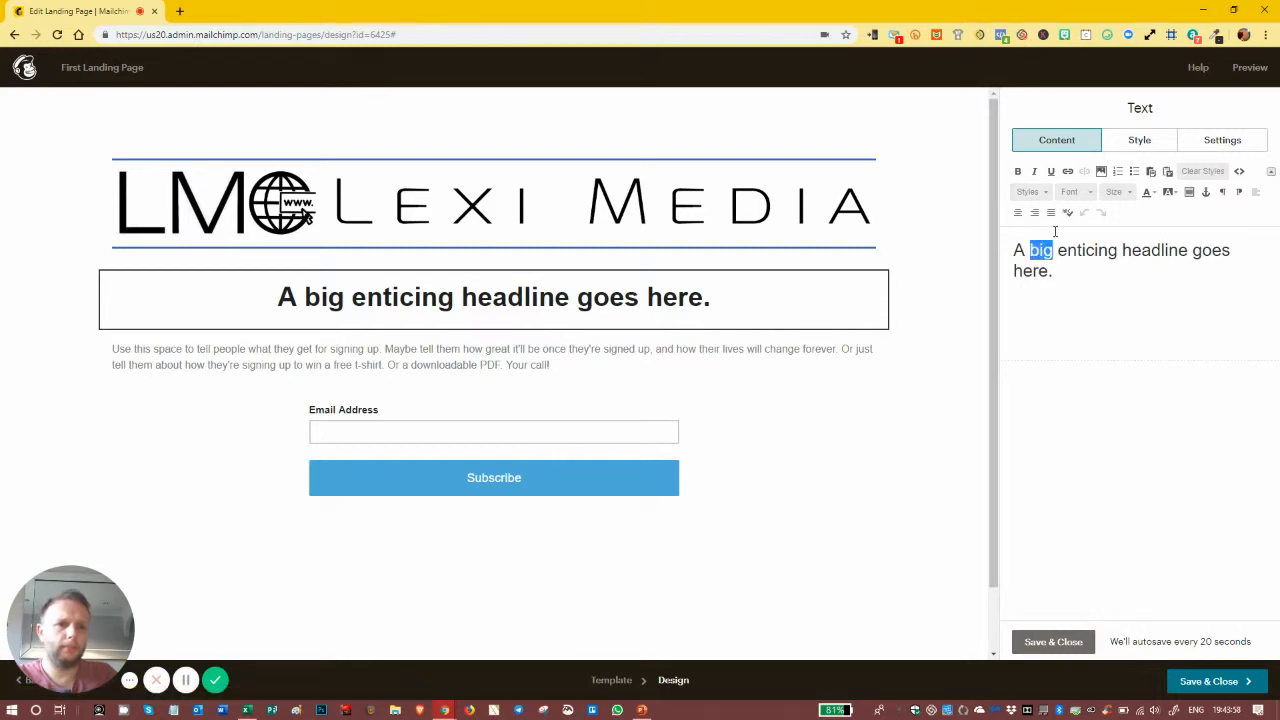
click(1045, 192)
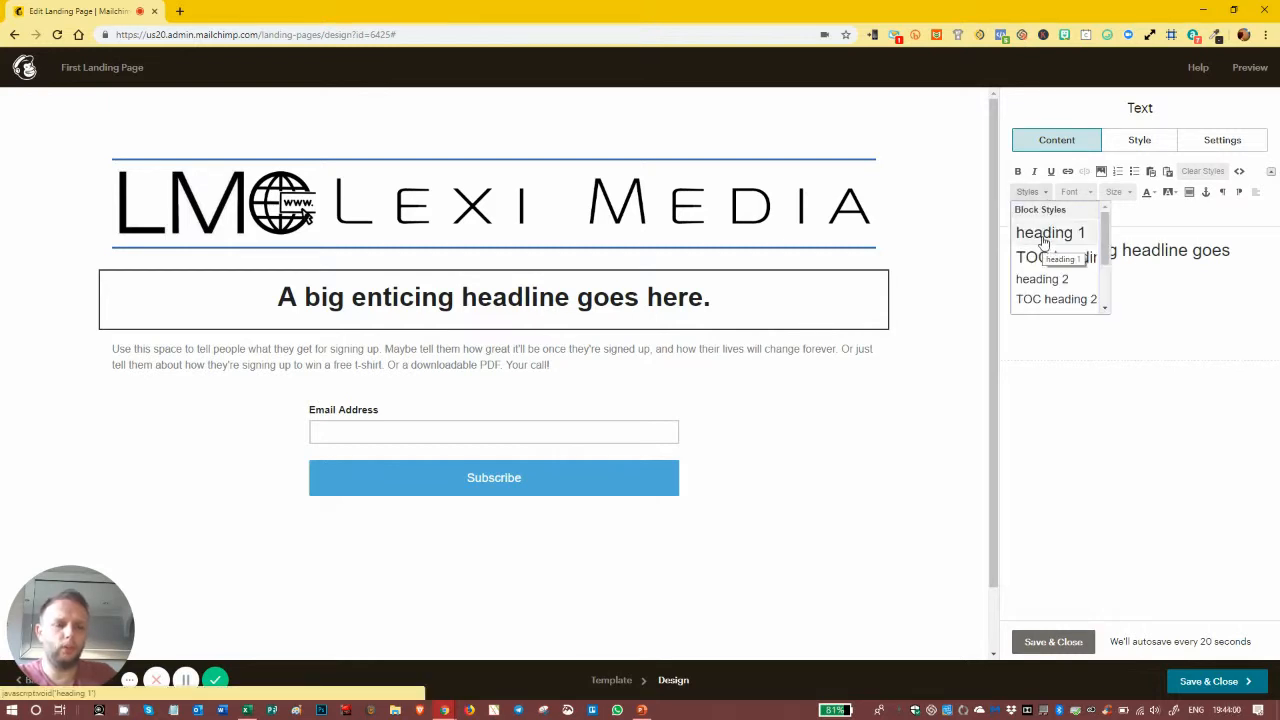
click(1122, 274)
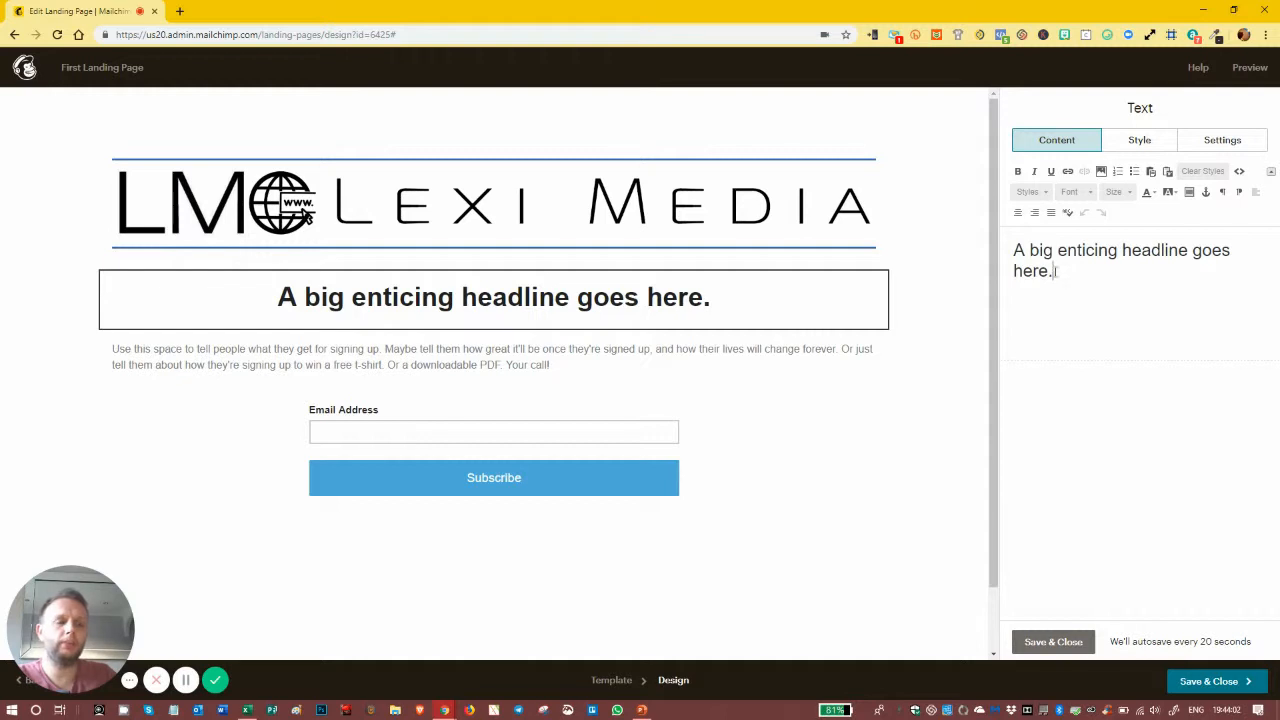
triple_click(1058, 272)
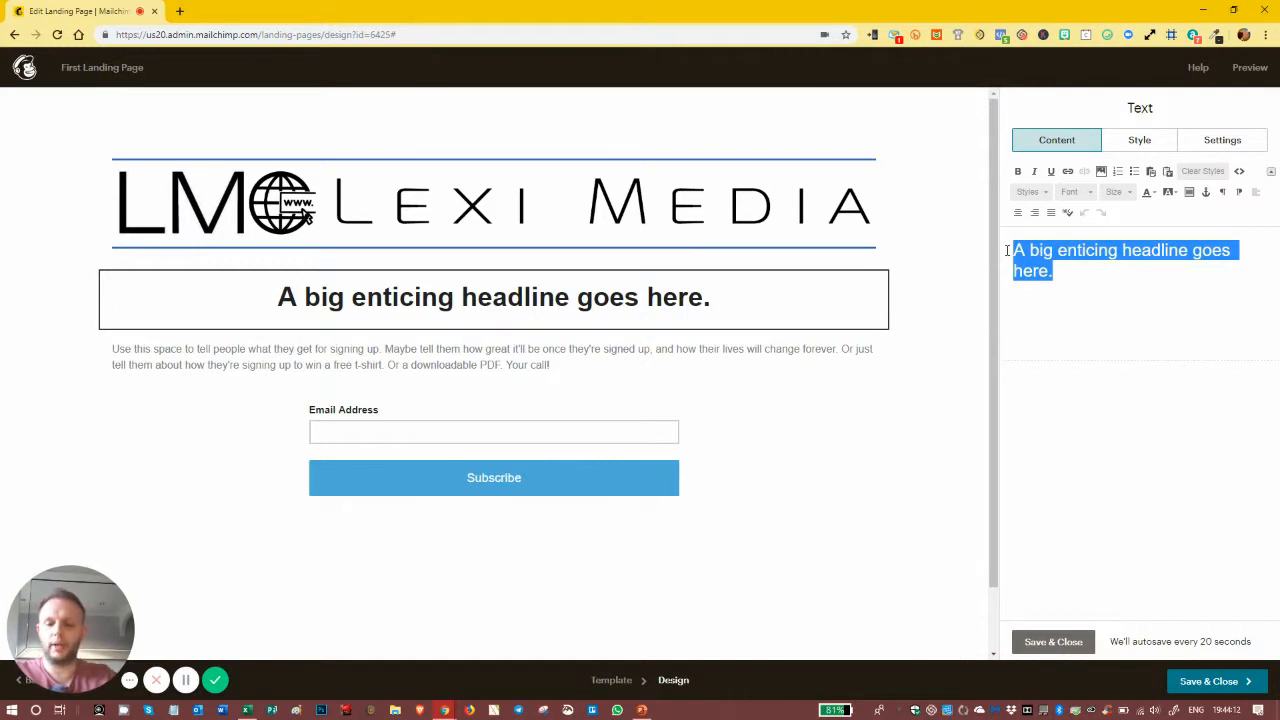
text(Hey)
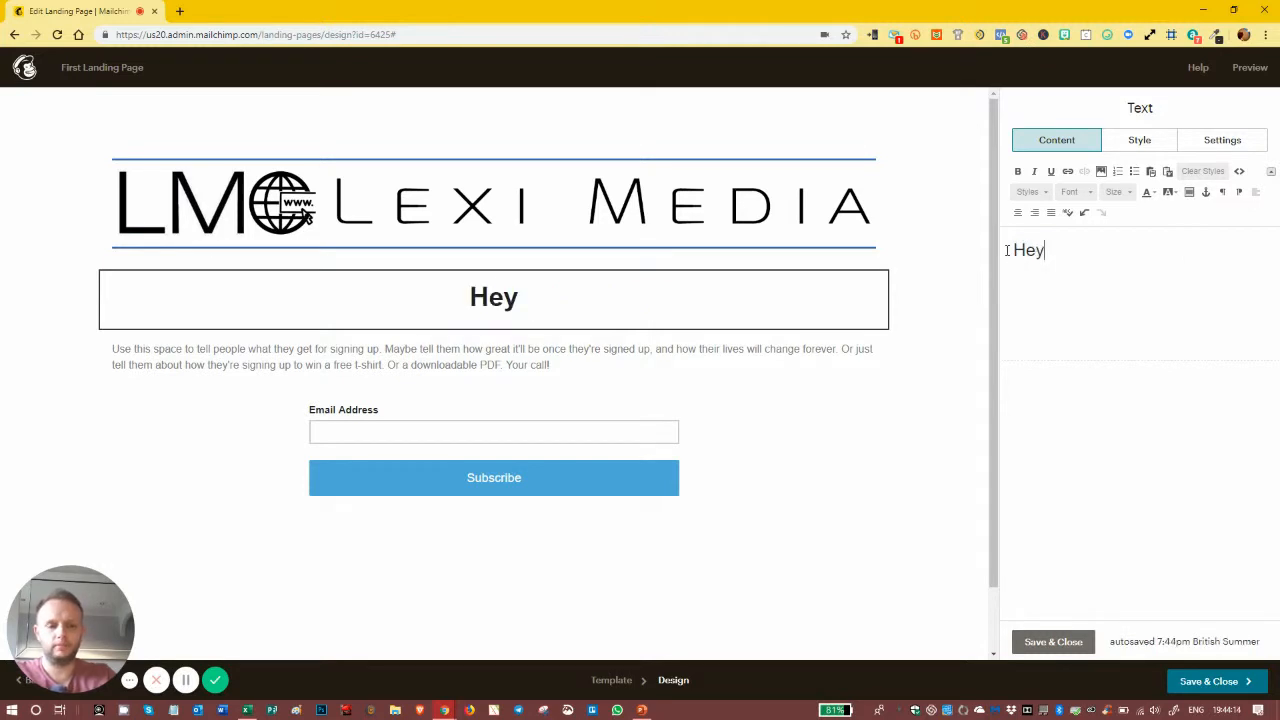
key(BackSpace)
key(BackSpace)
key(BackSpace)
text(A bra)
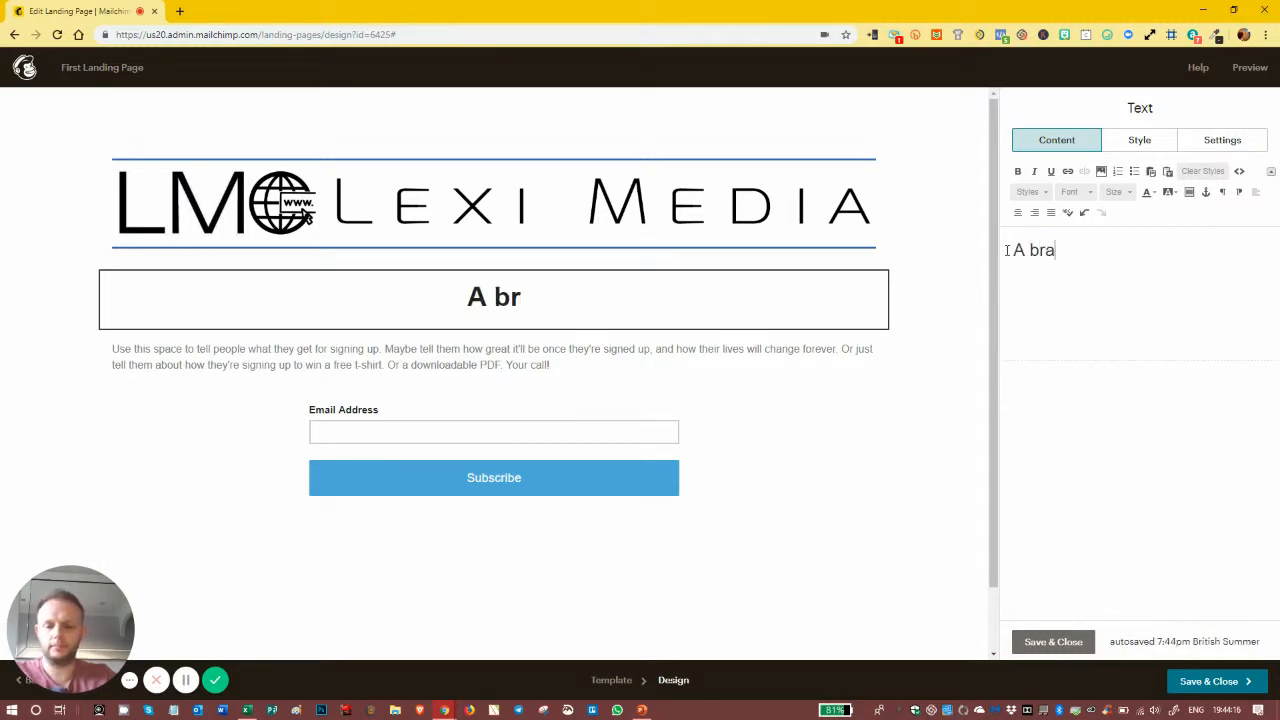
text(nd new wa)
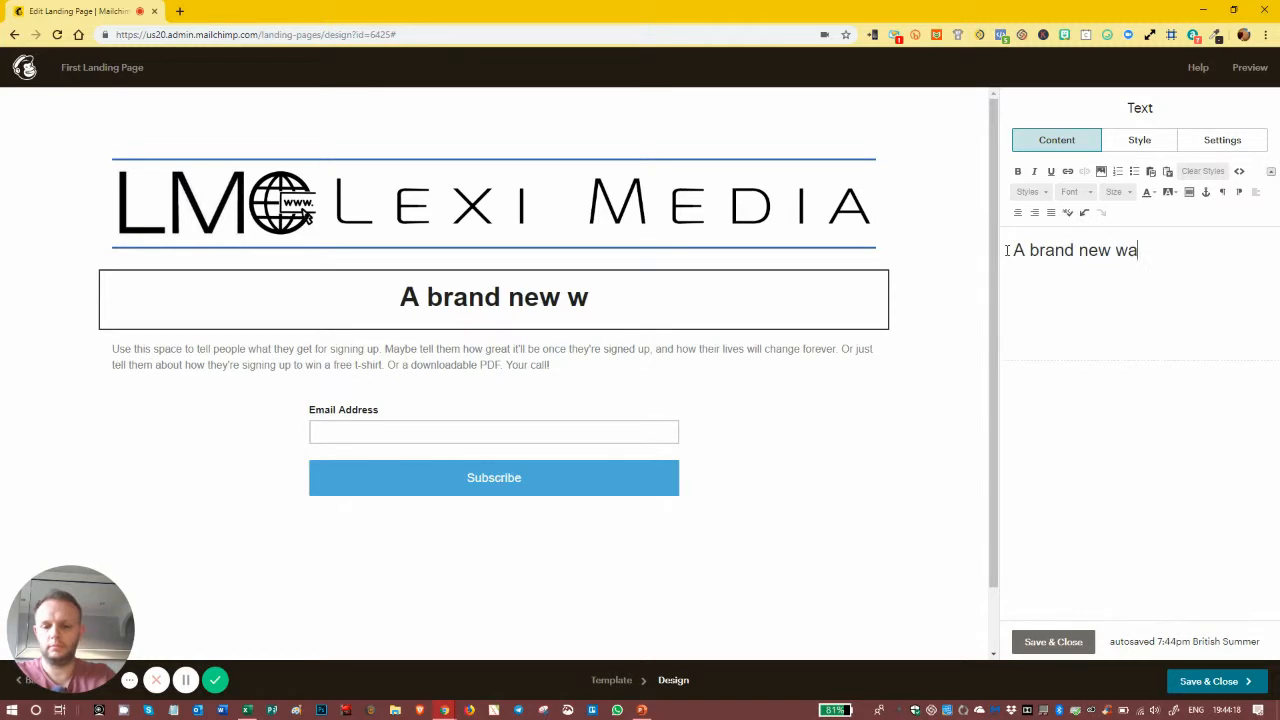
text(y to keep in )
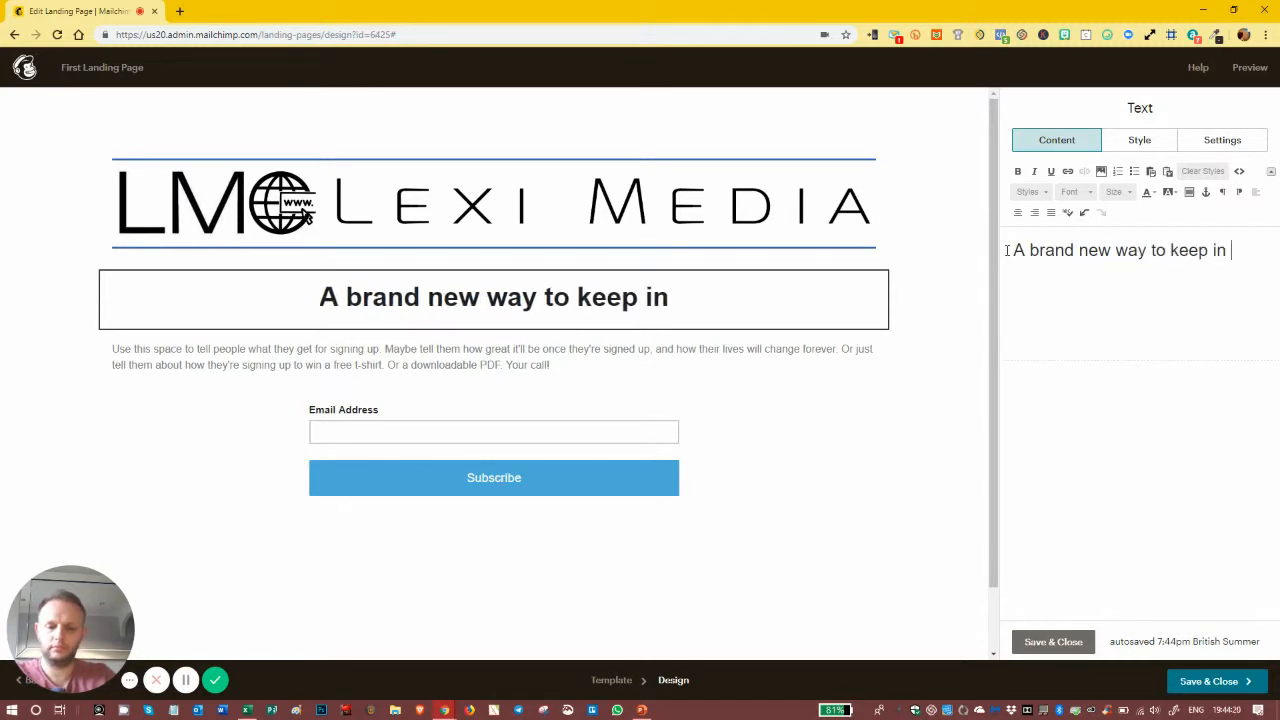
text(touch...)
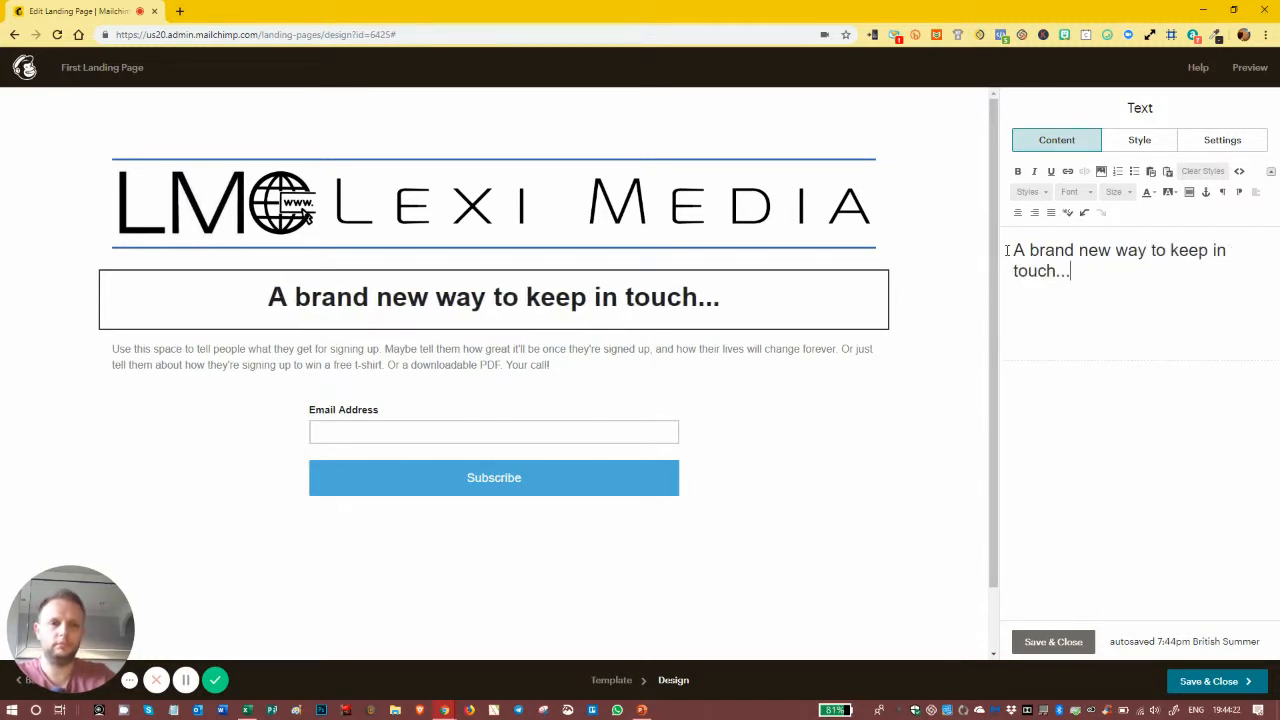
click(1062, 641)
click(535, 357)
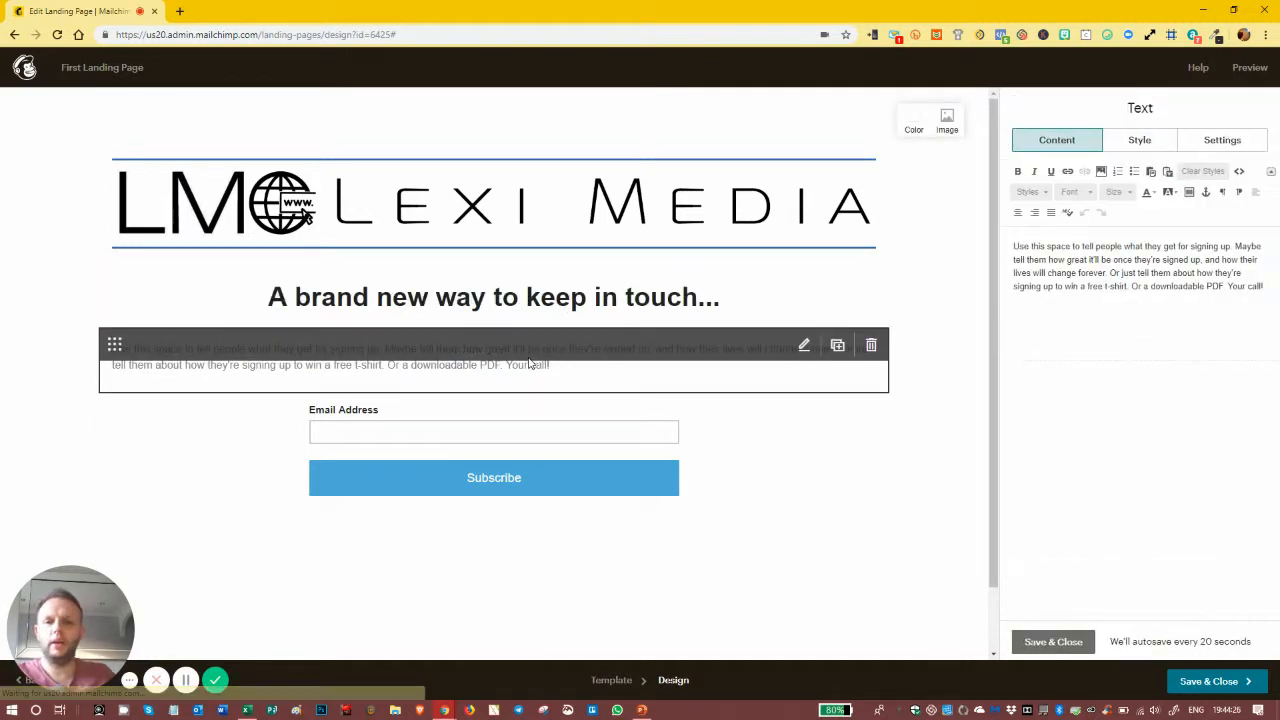
drag(1266, 287, 1013, 246)
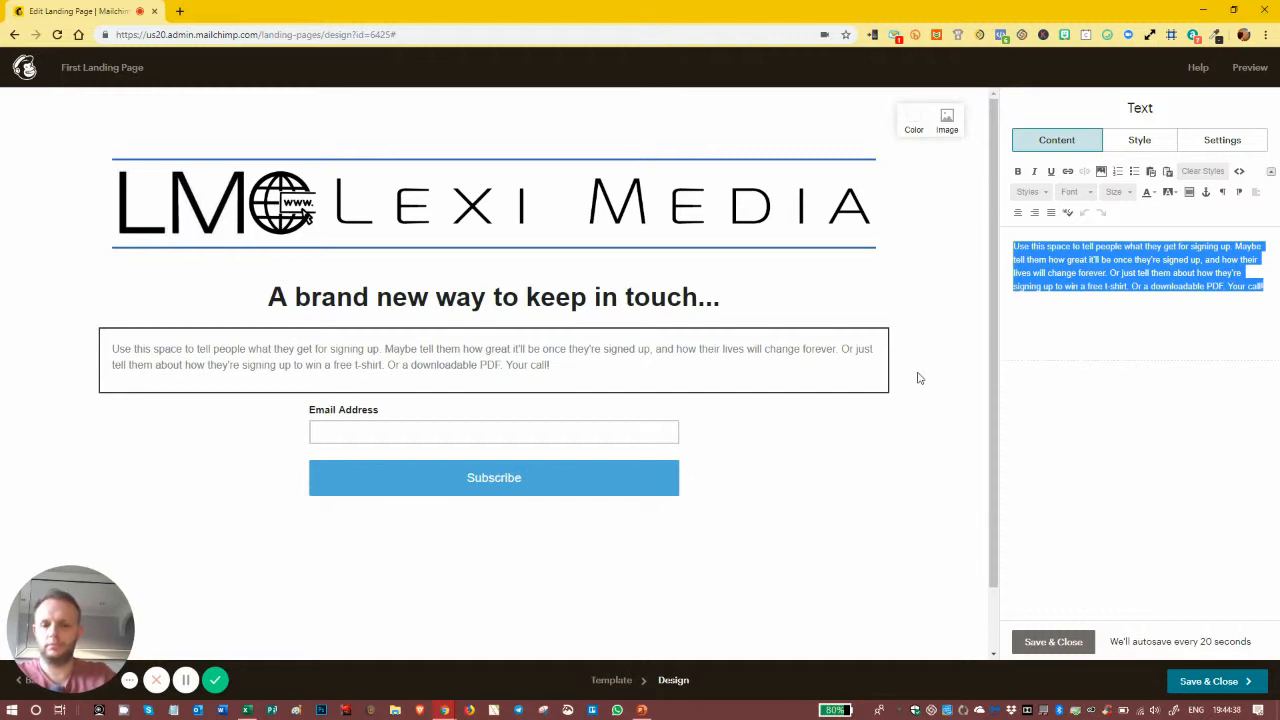
Step: Type the first paragraph about social media posts going unseen and followers missing vital information
text(You've been following my posts)
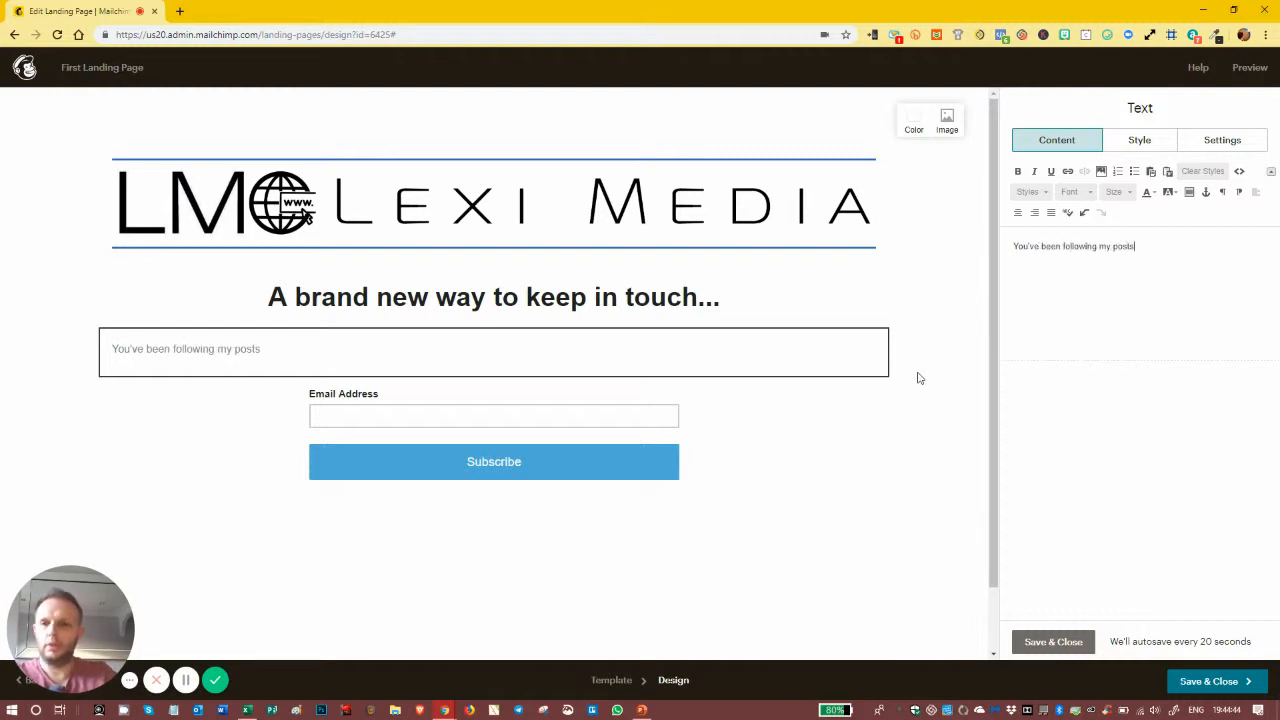
text( for a w)
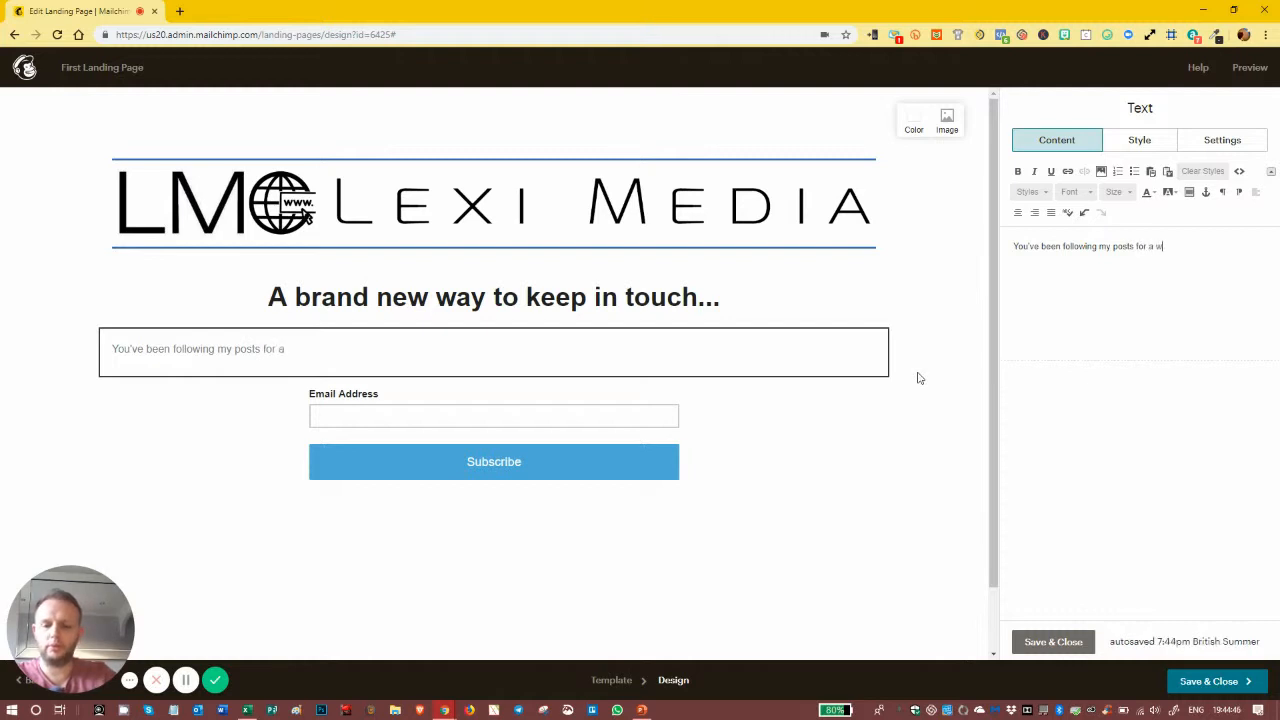
text(hile ao)
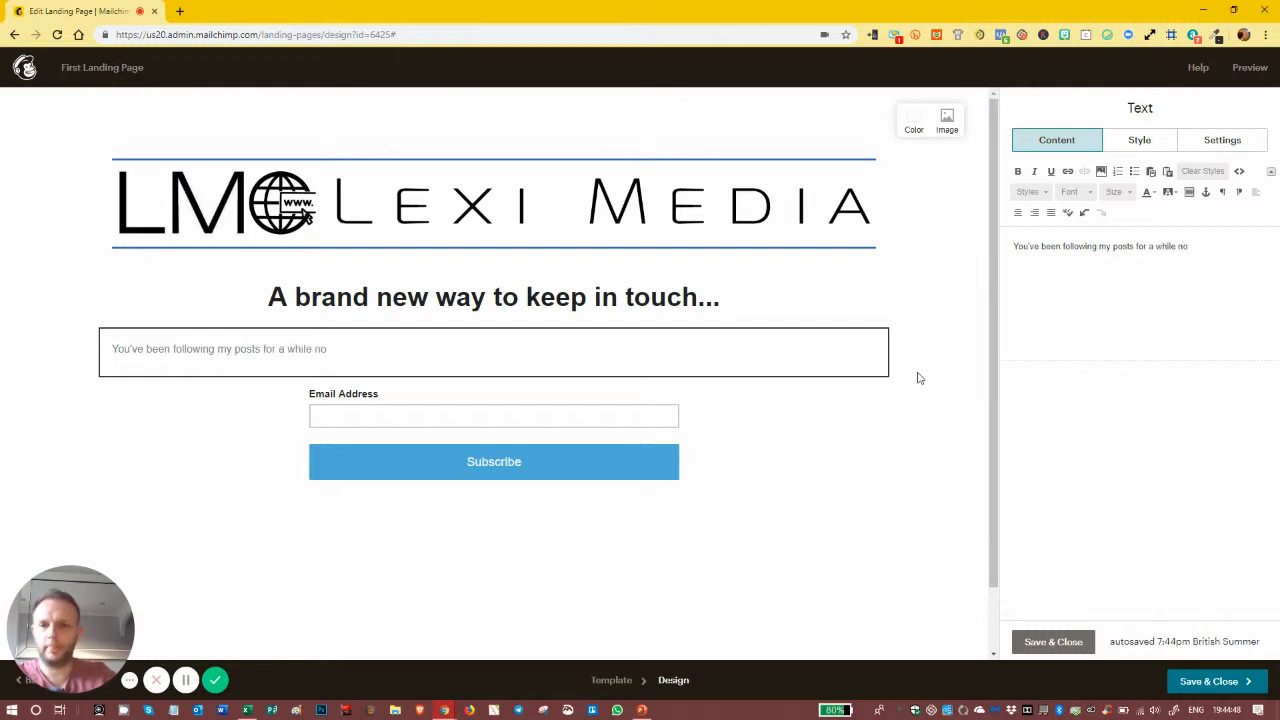
text(w and )
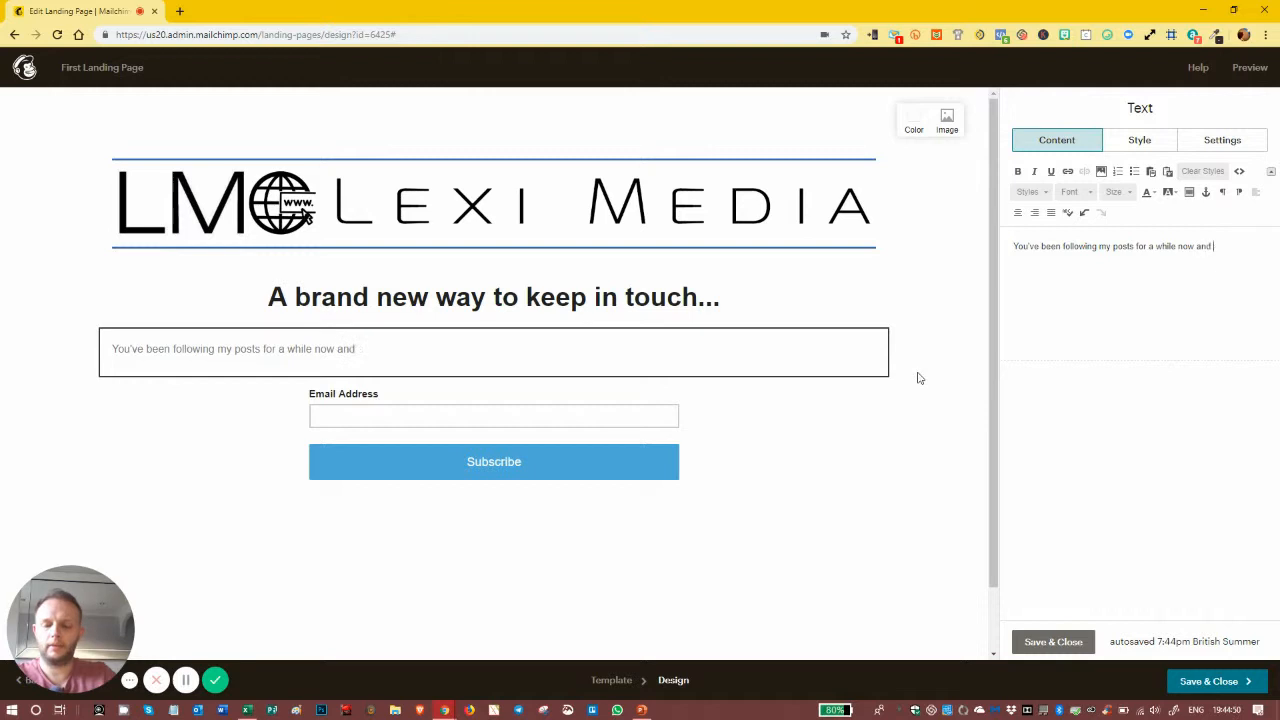
text(as you know)
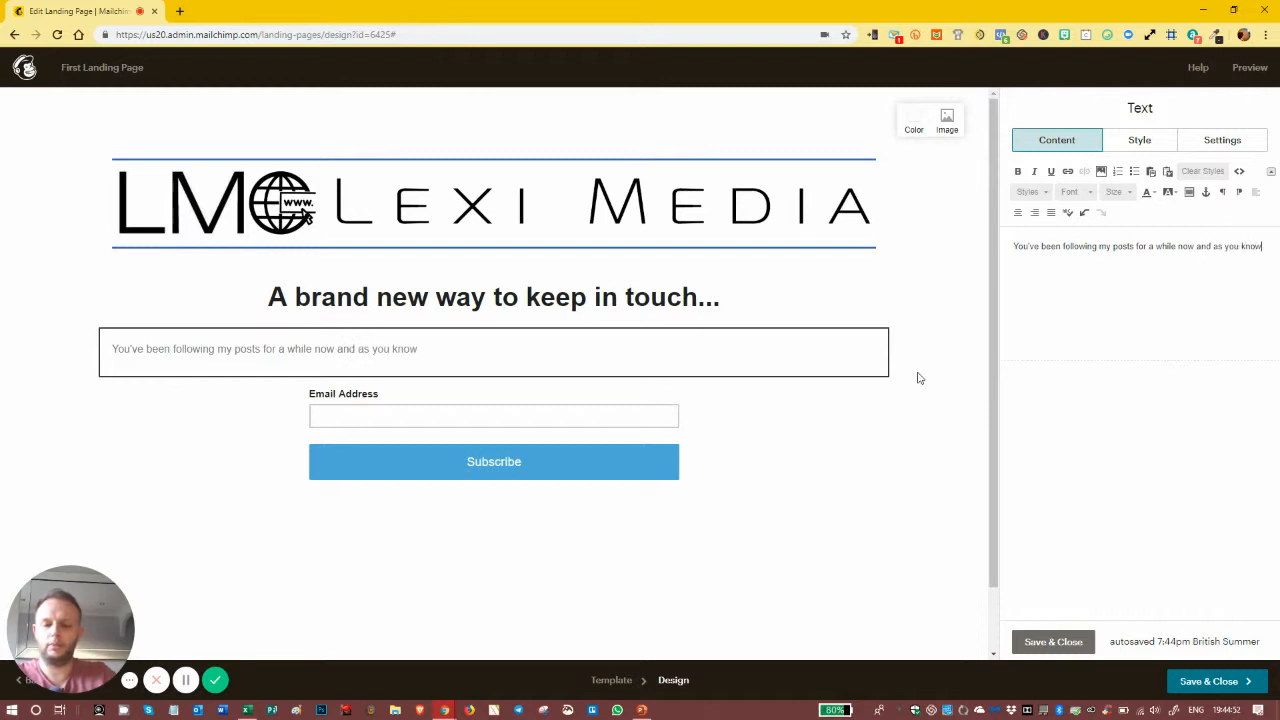
text(, on social media, we struggl)
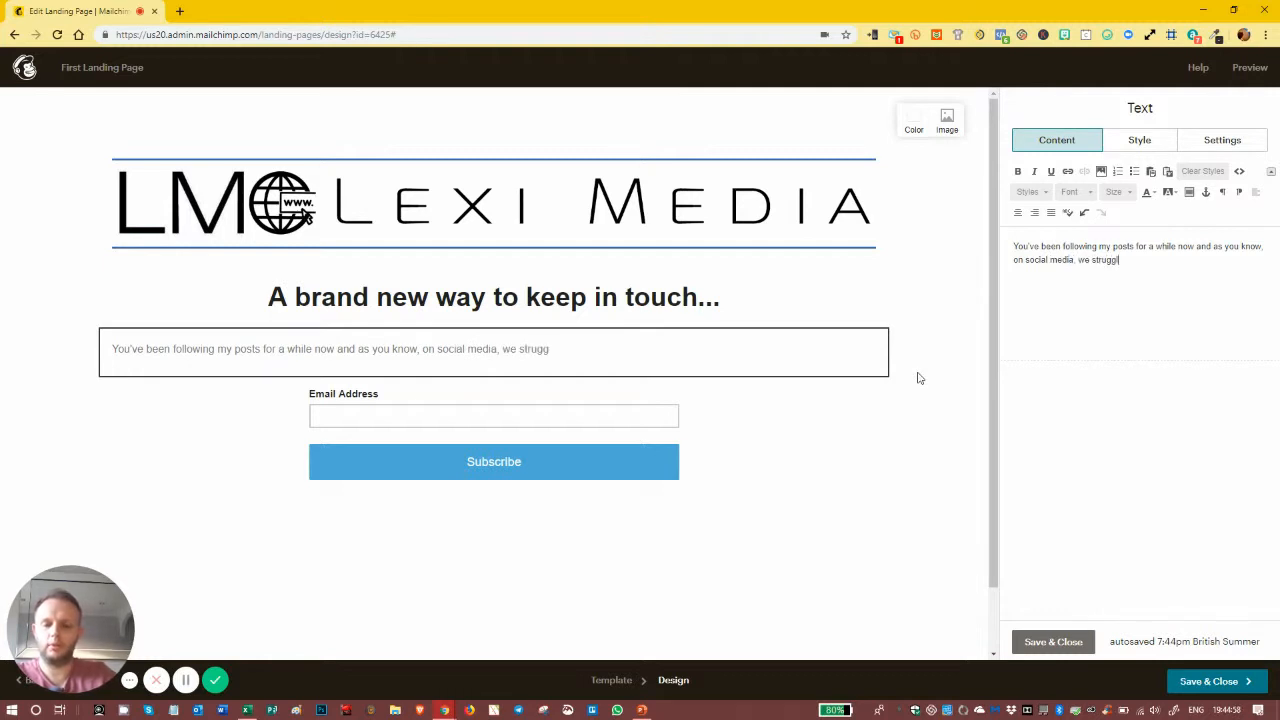
text(e to keep i)
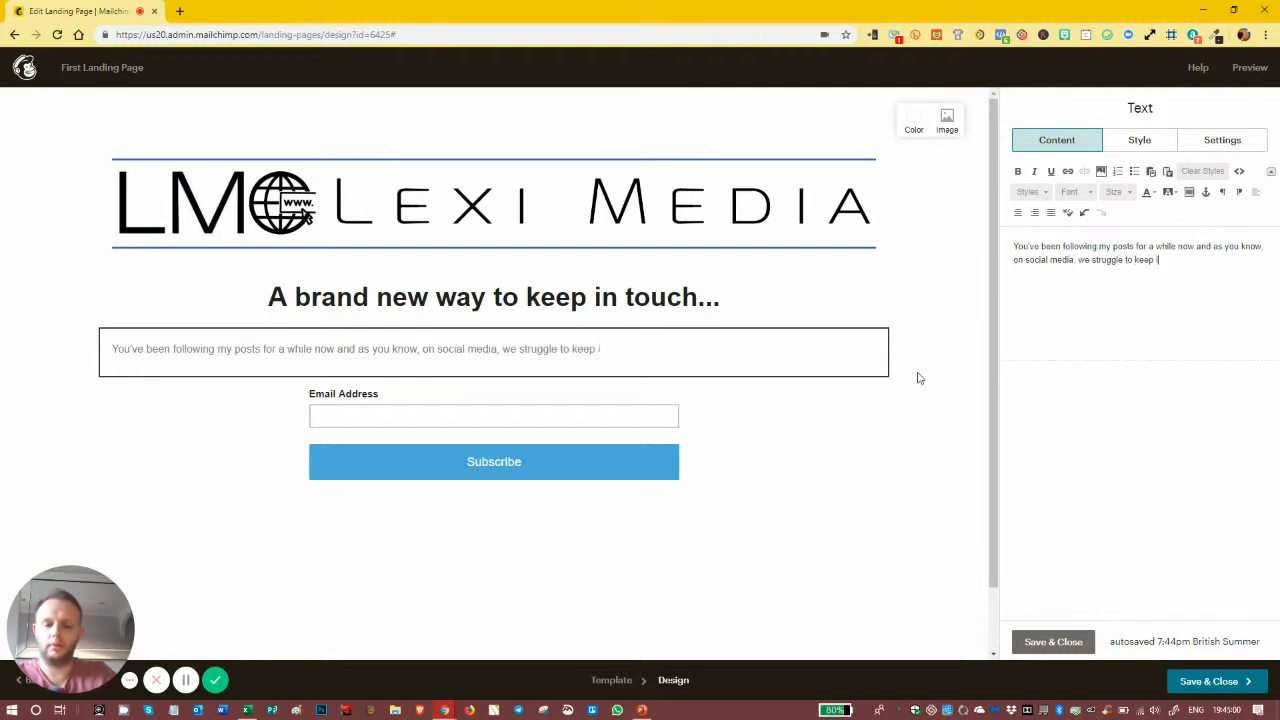
text(n touch properly)
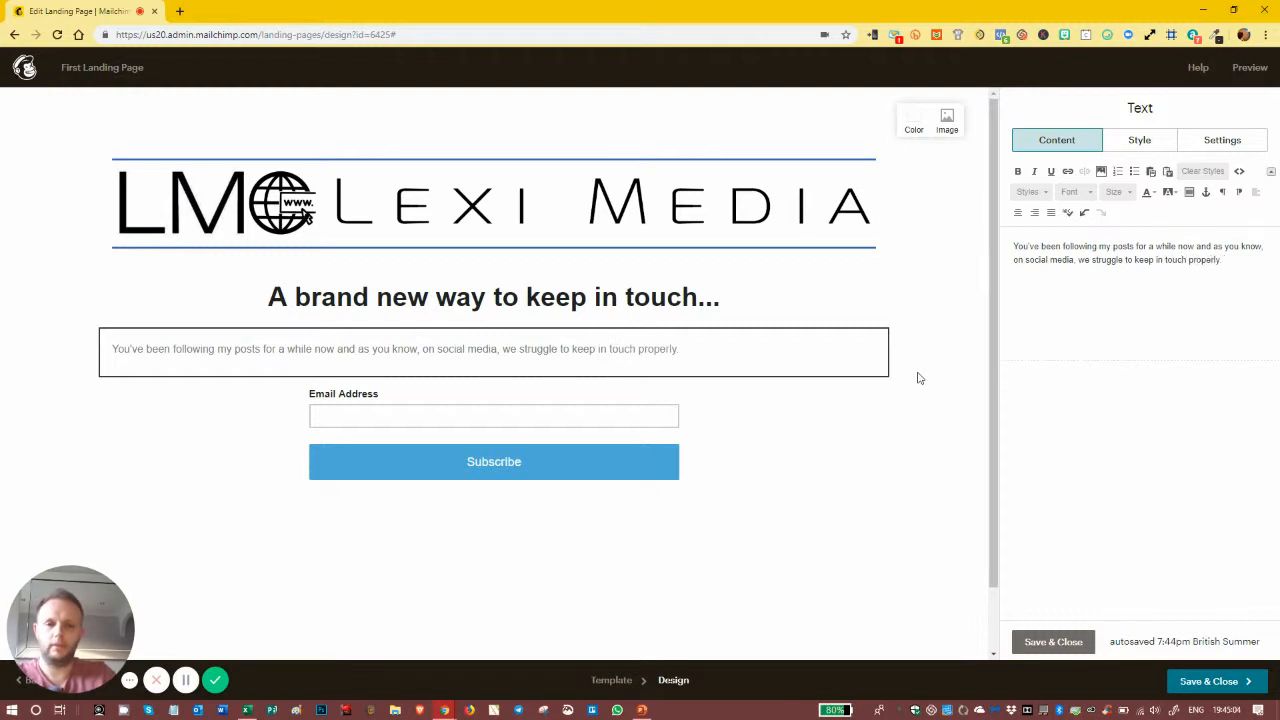
text(. Often posts are)
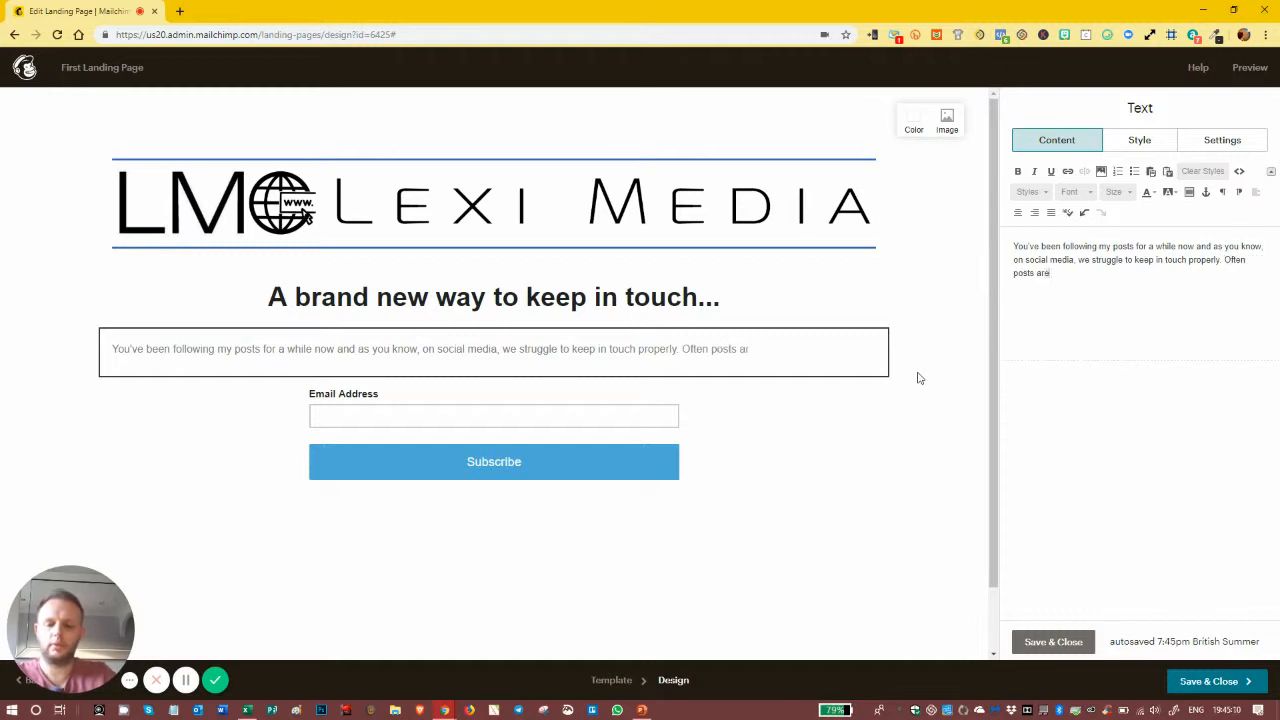
text( not seen and)
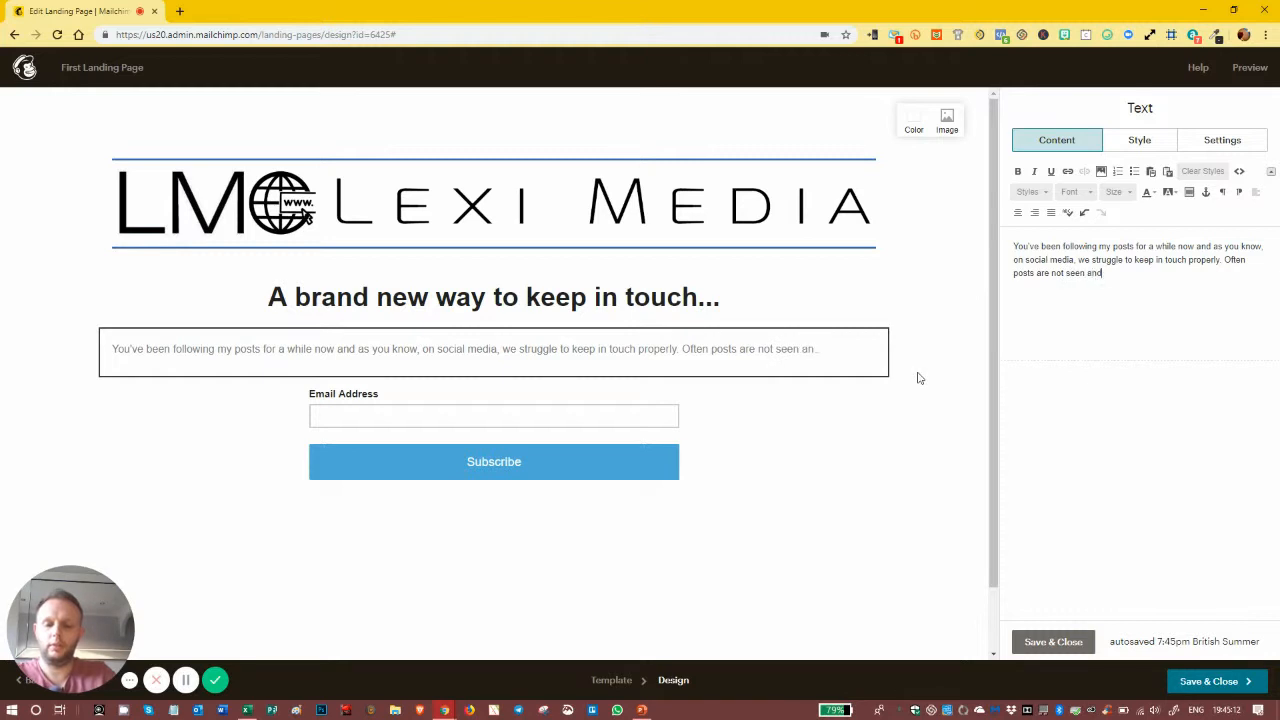
text( you miss out)
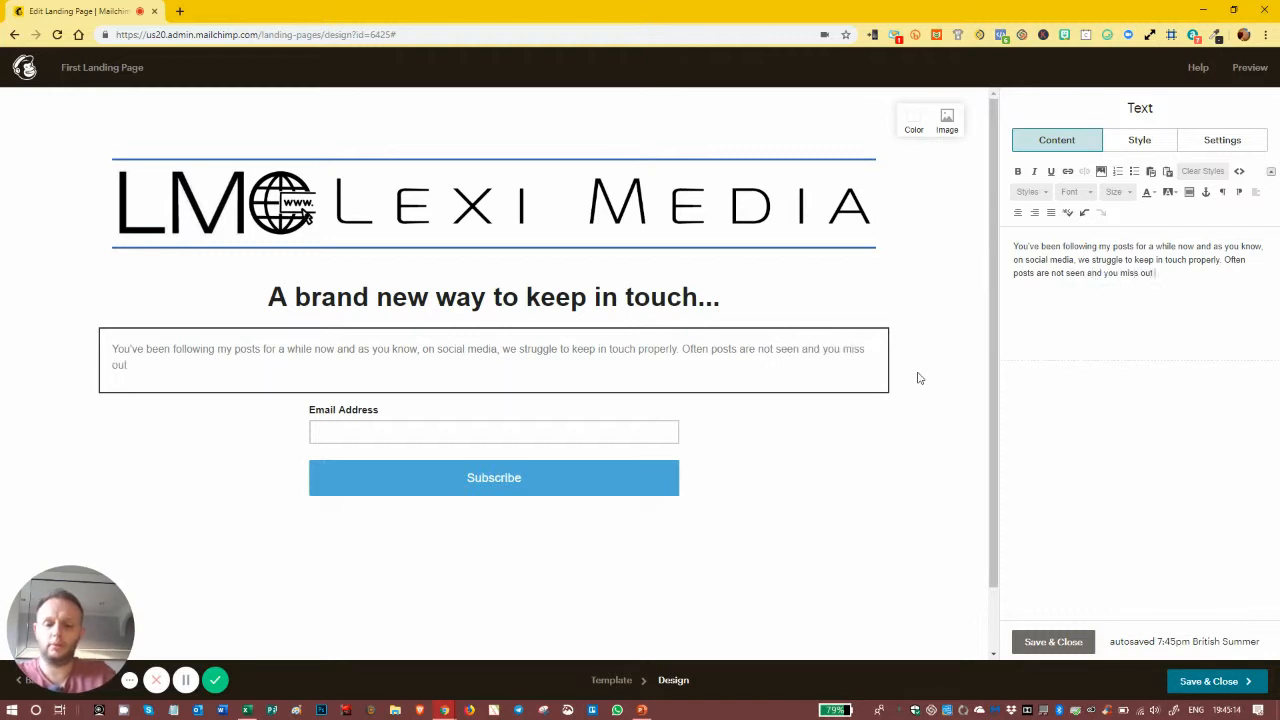
text( on some vital infor)
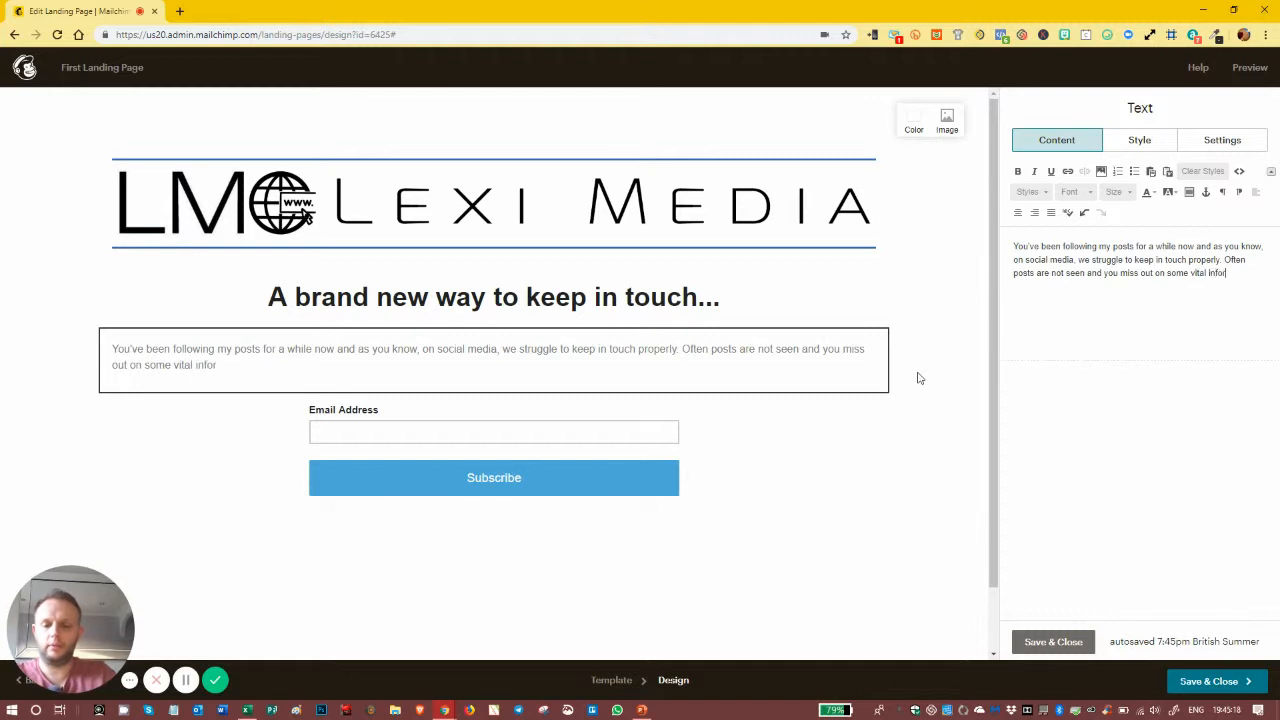
text(mation..)
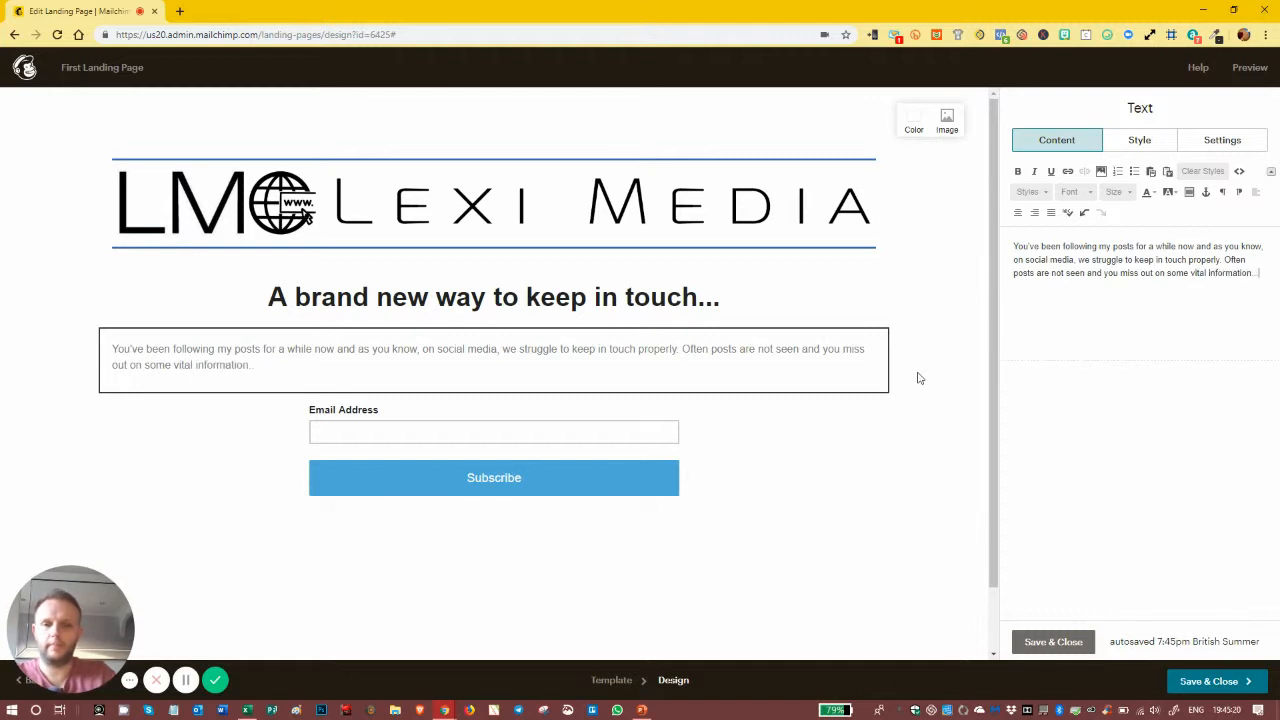
text(.)
key(Return)
key(Return)
Step: Type the second paragraph announcing a weekly email roundup of best posts, questions and solutions
text(So)
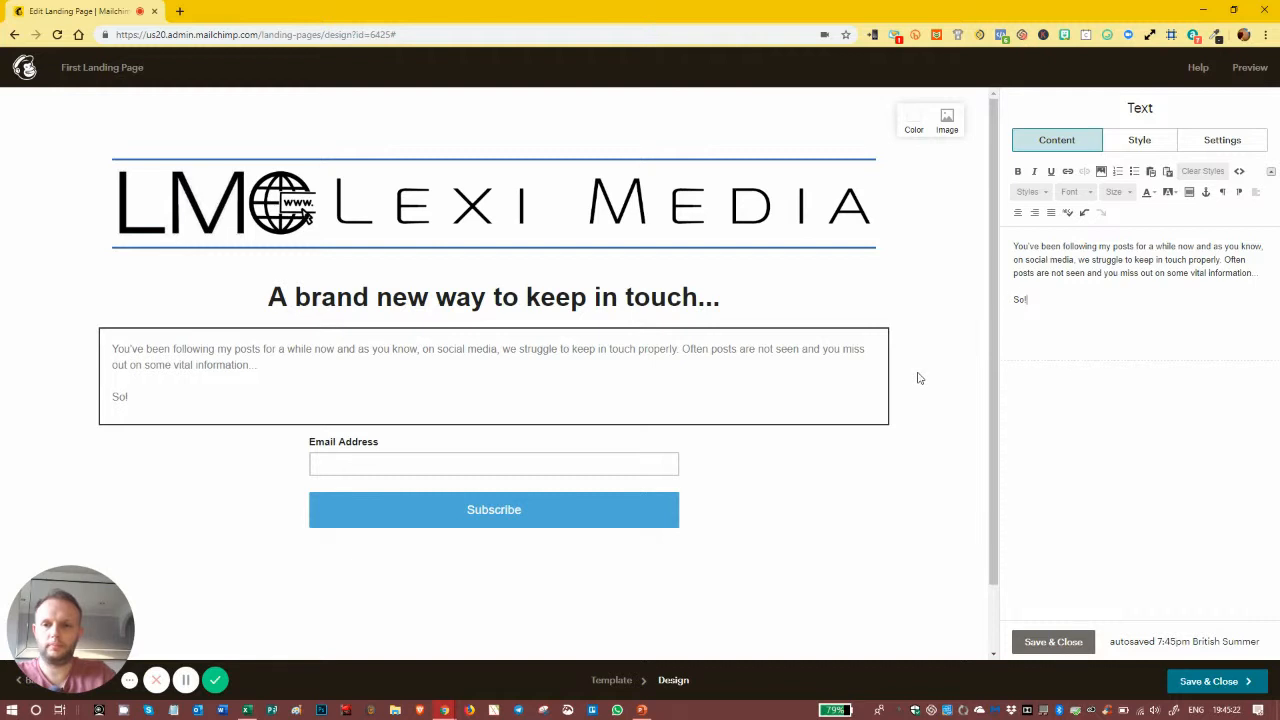
text(! I am now going to be doin)
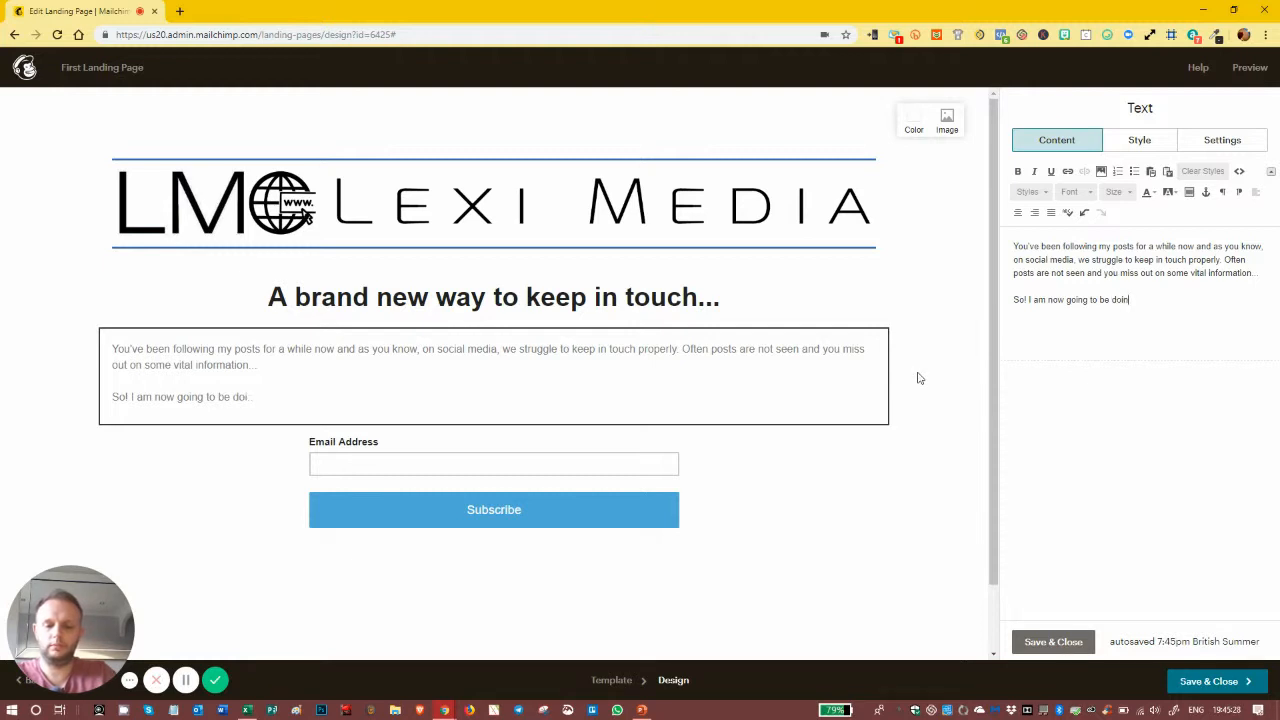
text(g a week!ly e)
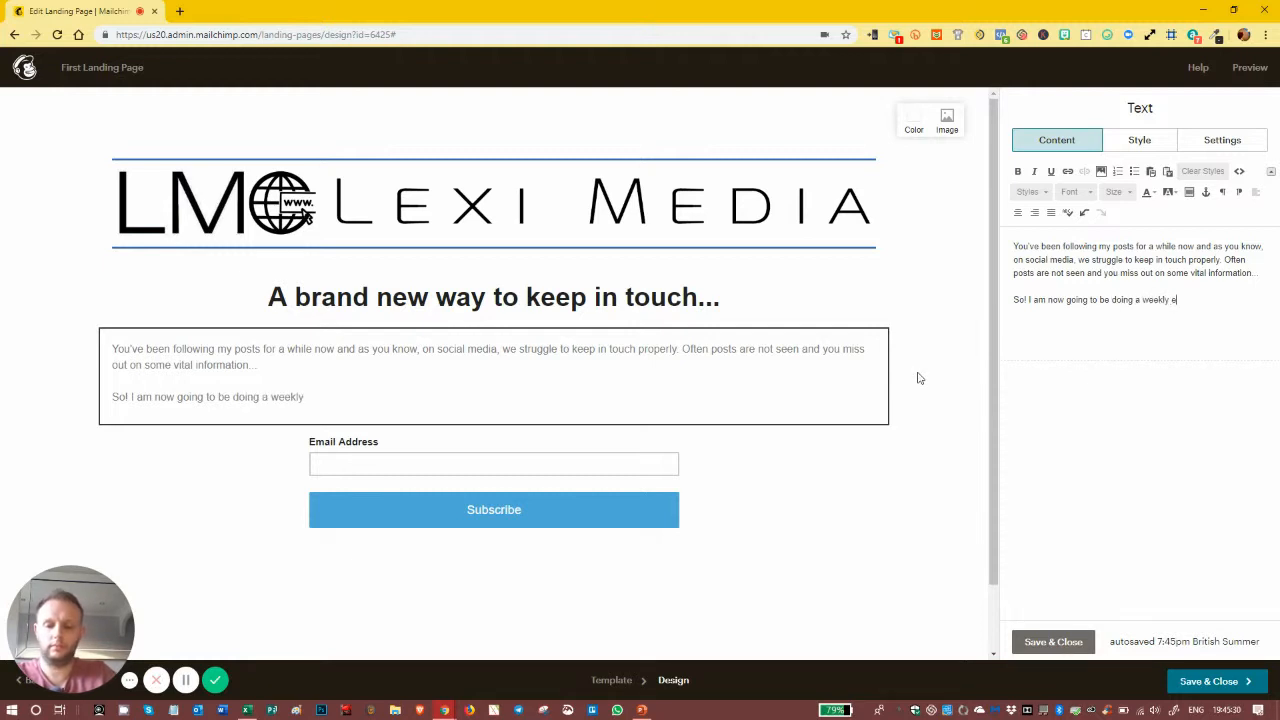
text(mail roundu)
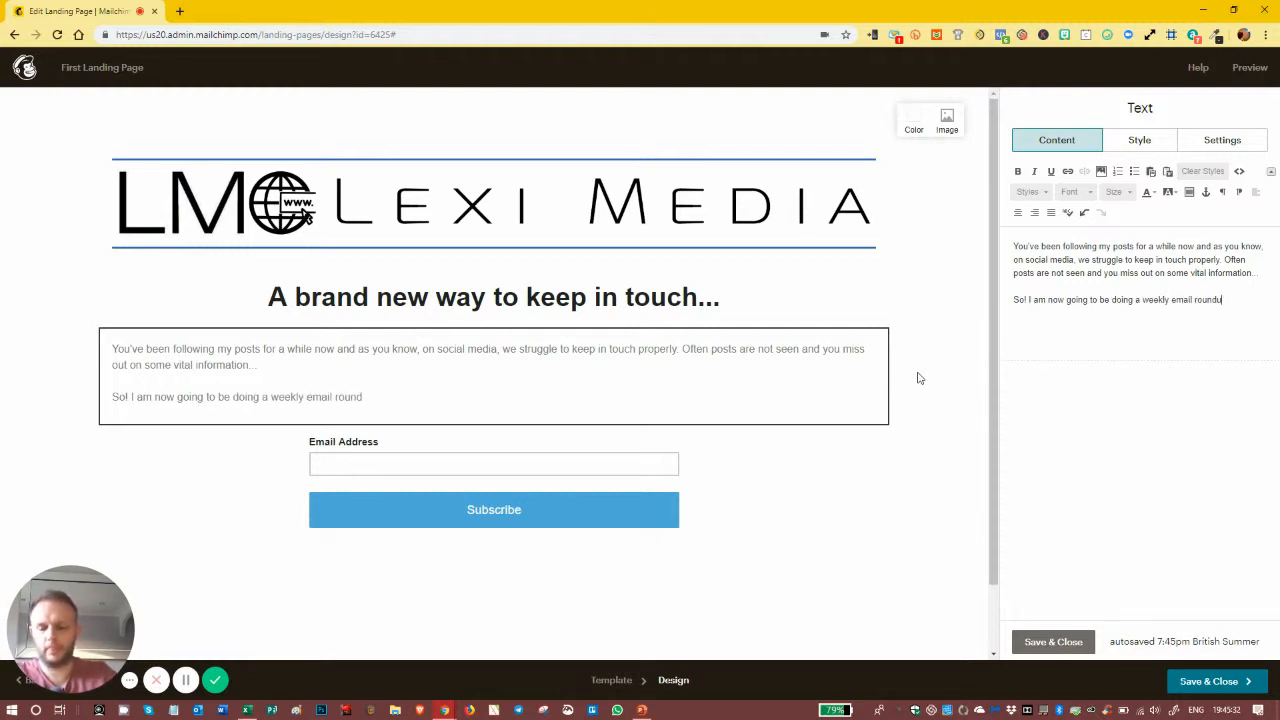
text(p so you do)
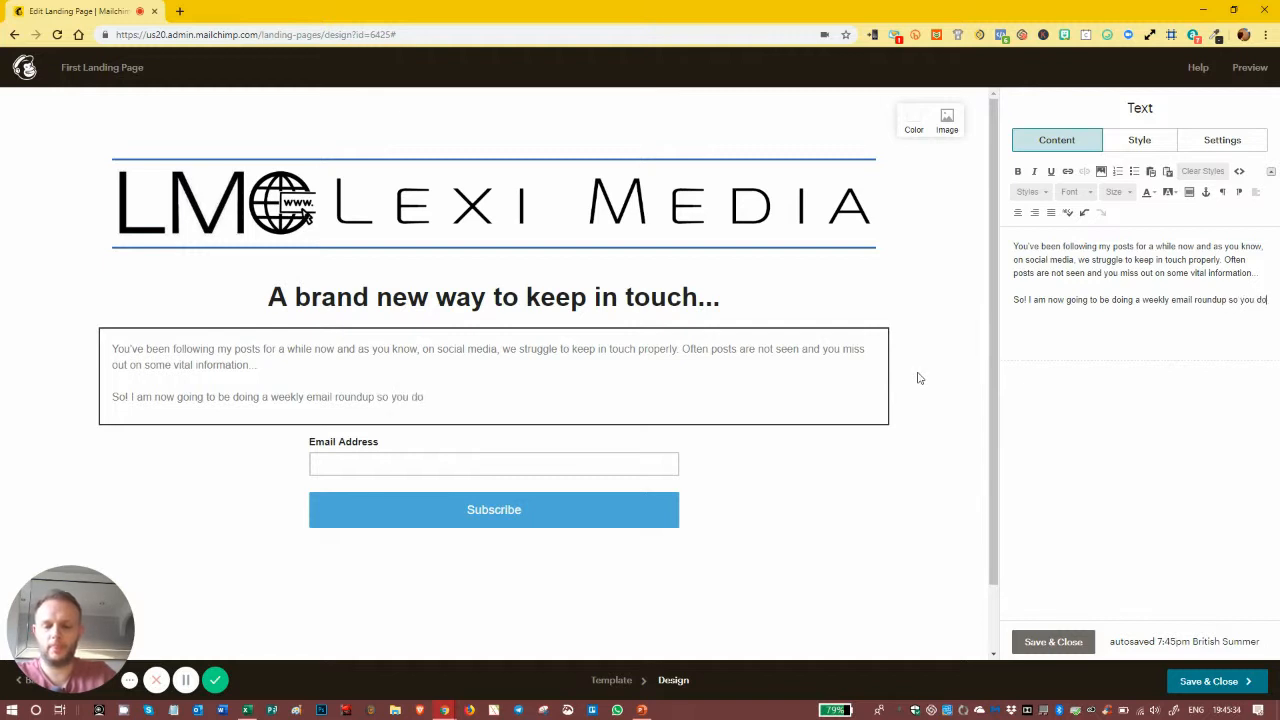
text(n't mis a ht)
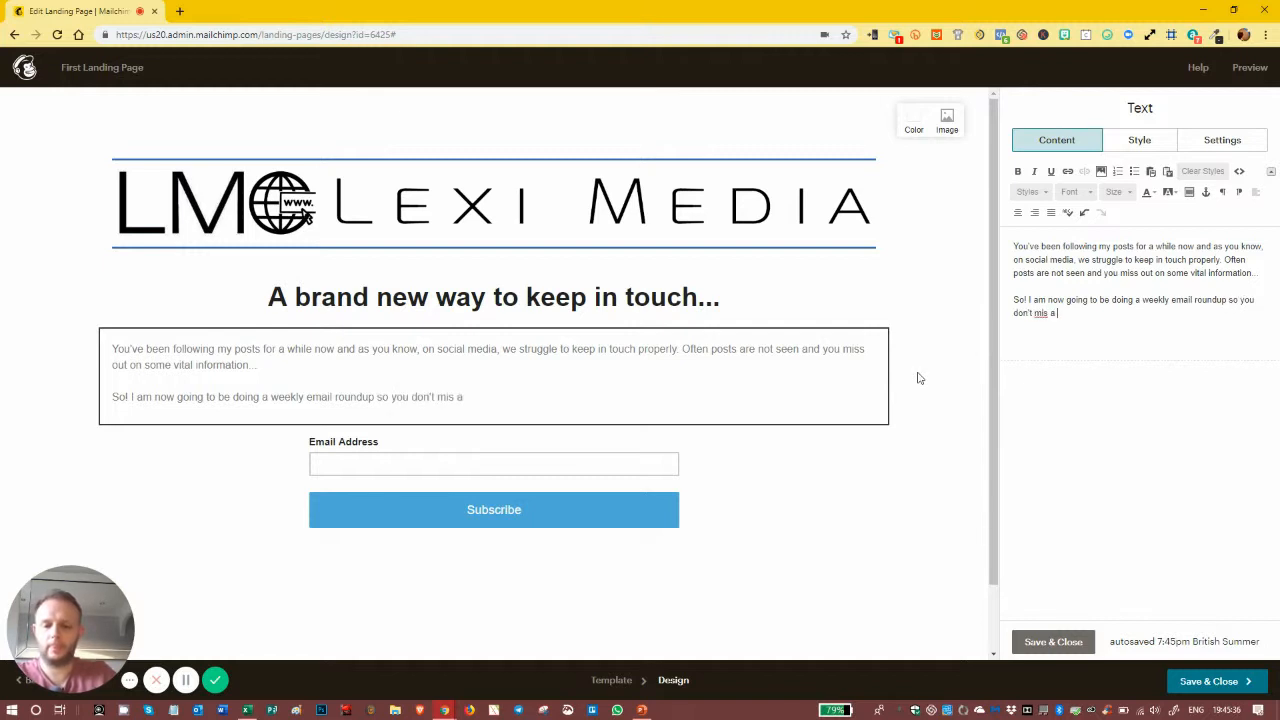
key(BackSpace)
key(BackSpace)
key(BackSpace)
text(s the b)
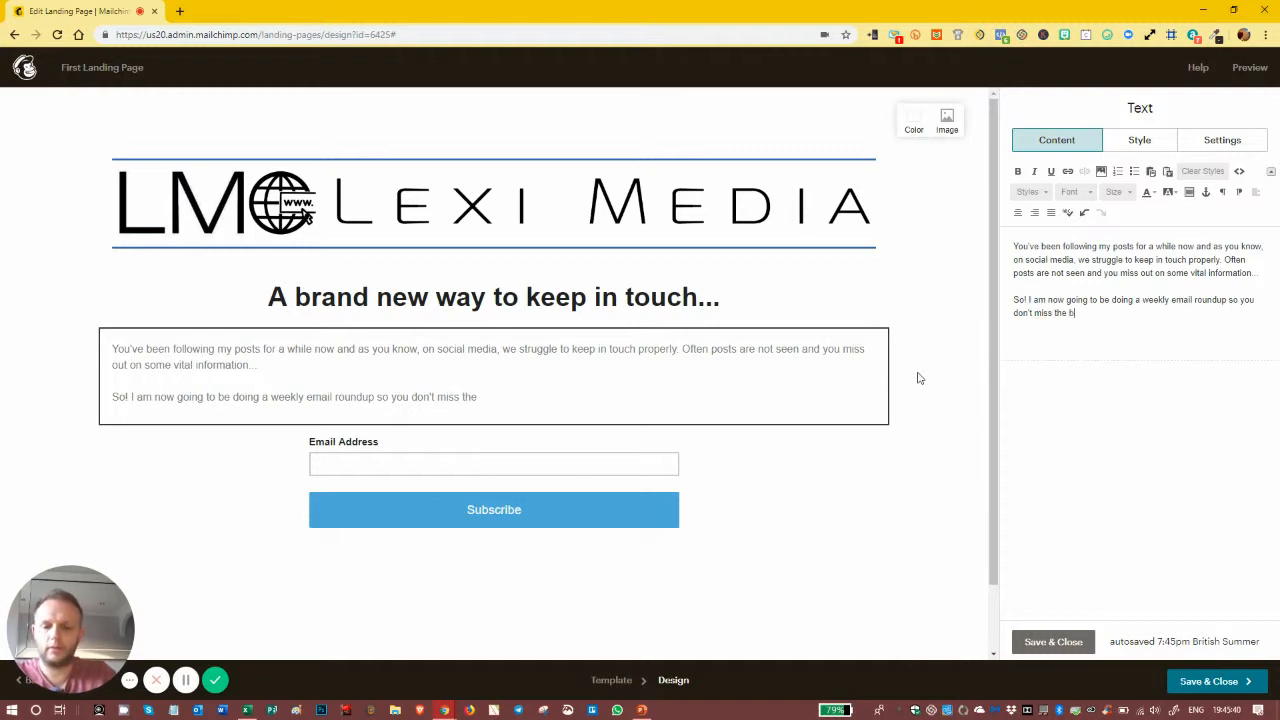
text(est of the best! Each week, I will sha)
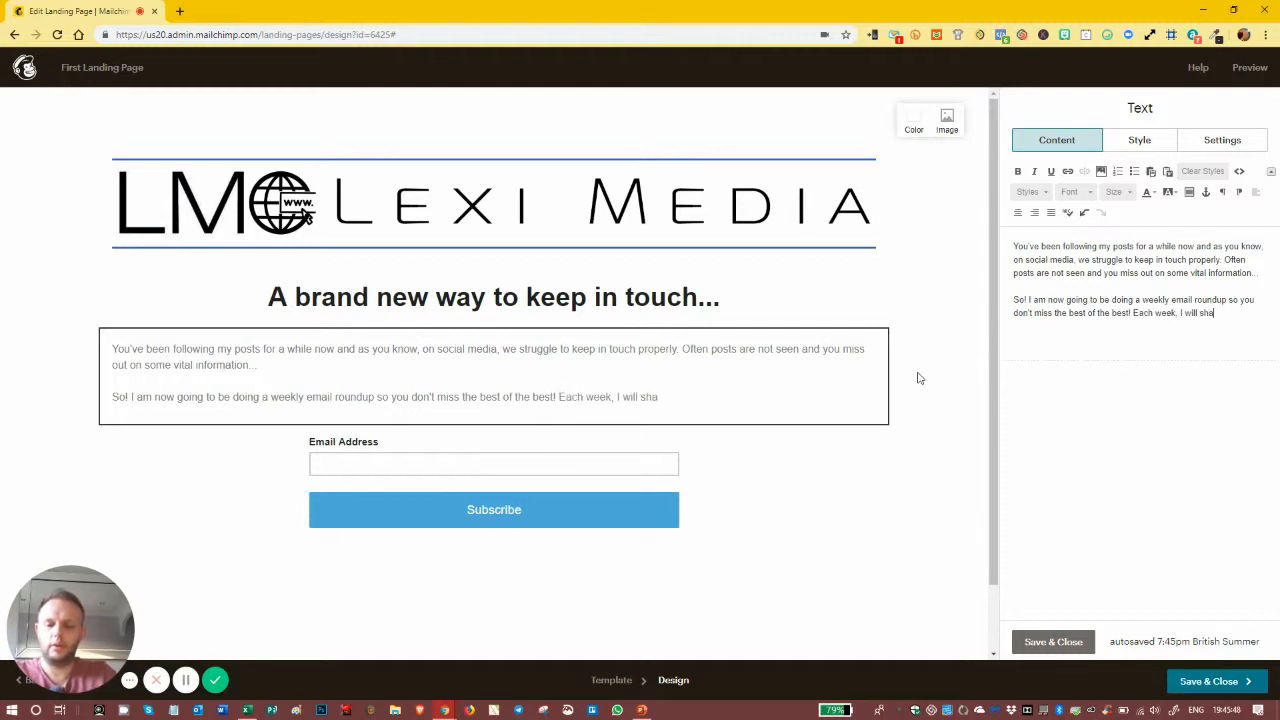
text(re the greatest pos)
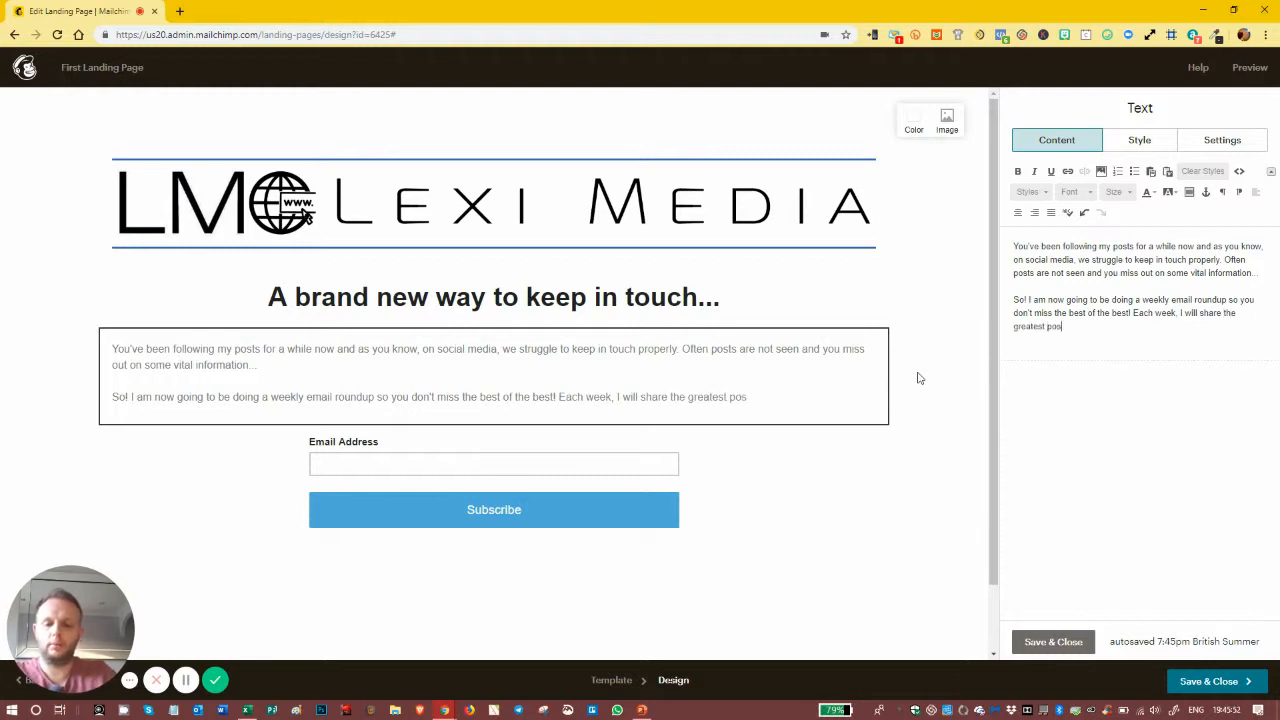
text(ts and insights ino)
text(o )
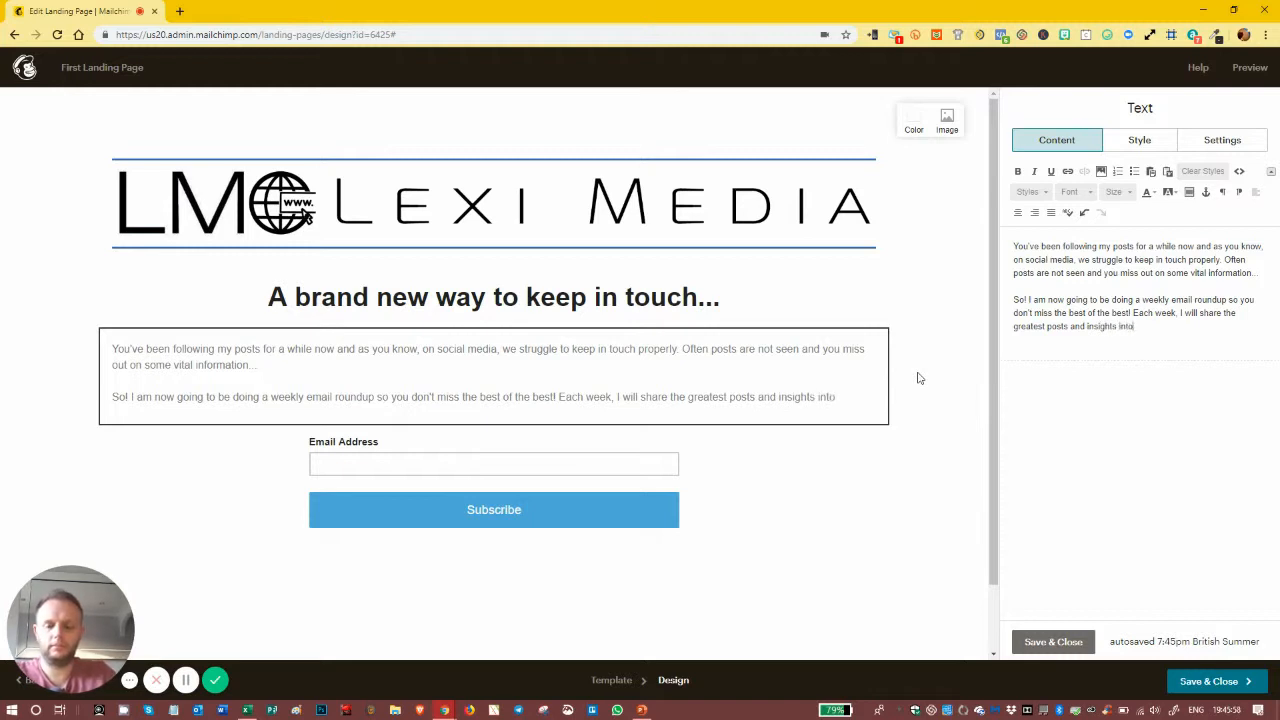
text(techniac)
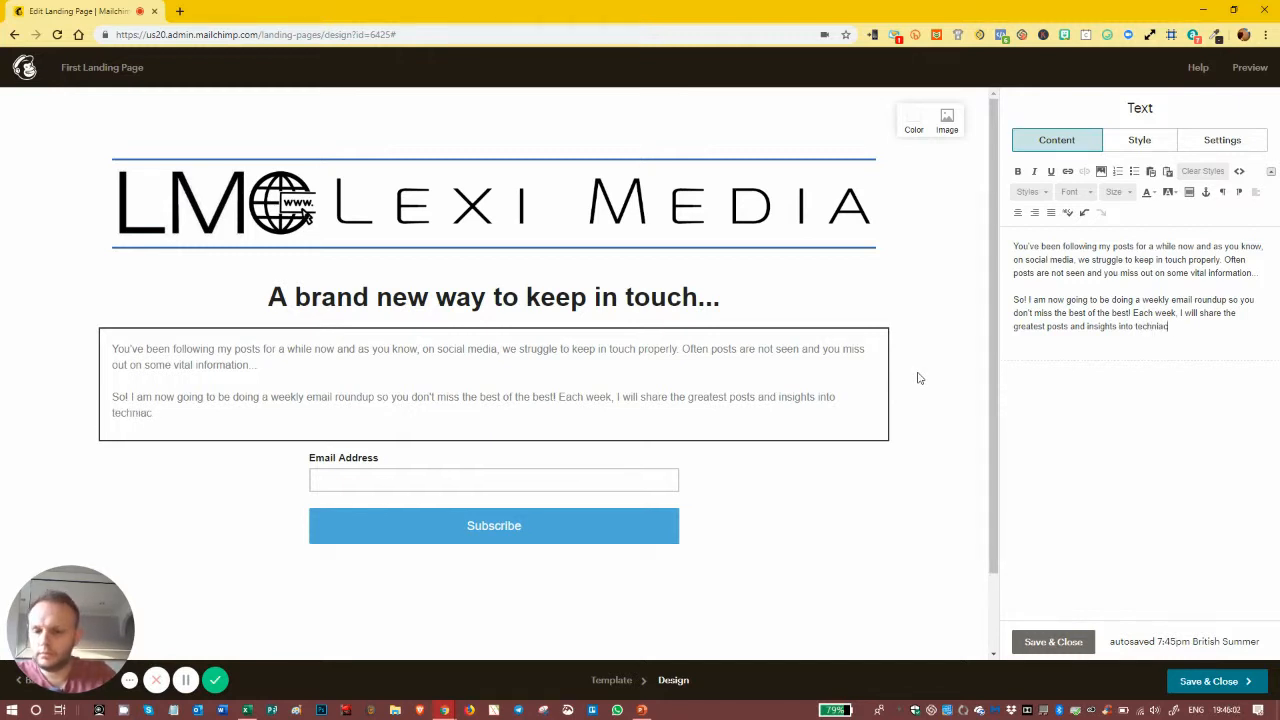
key(BackSpace)
key(BackSpace)
key(BackSpace)
key(BackSpace)
key(BackSpace)
key(BackSpace)
key(BackSpace)
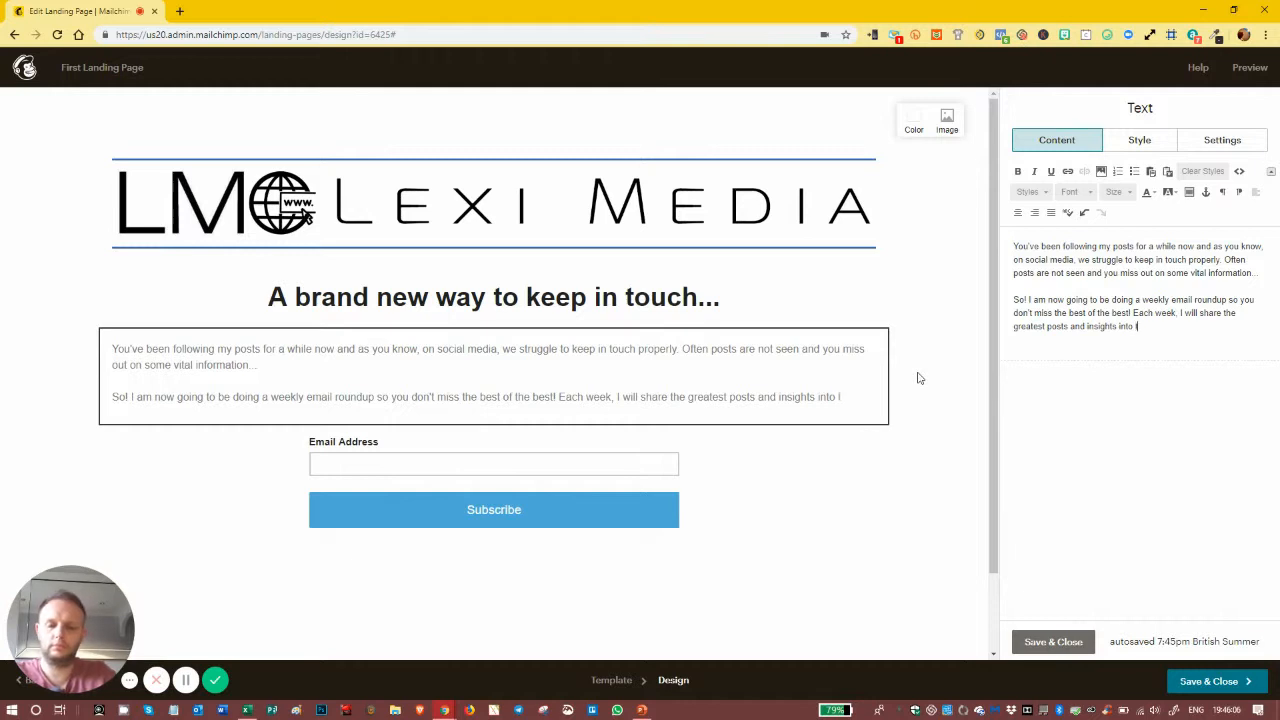
key(BackSpace)
text(what I do)
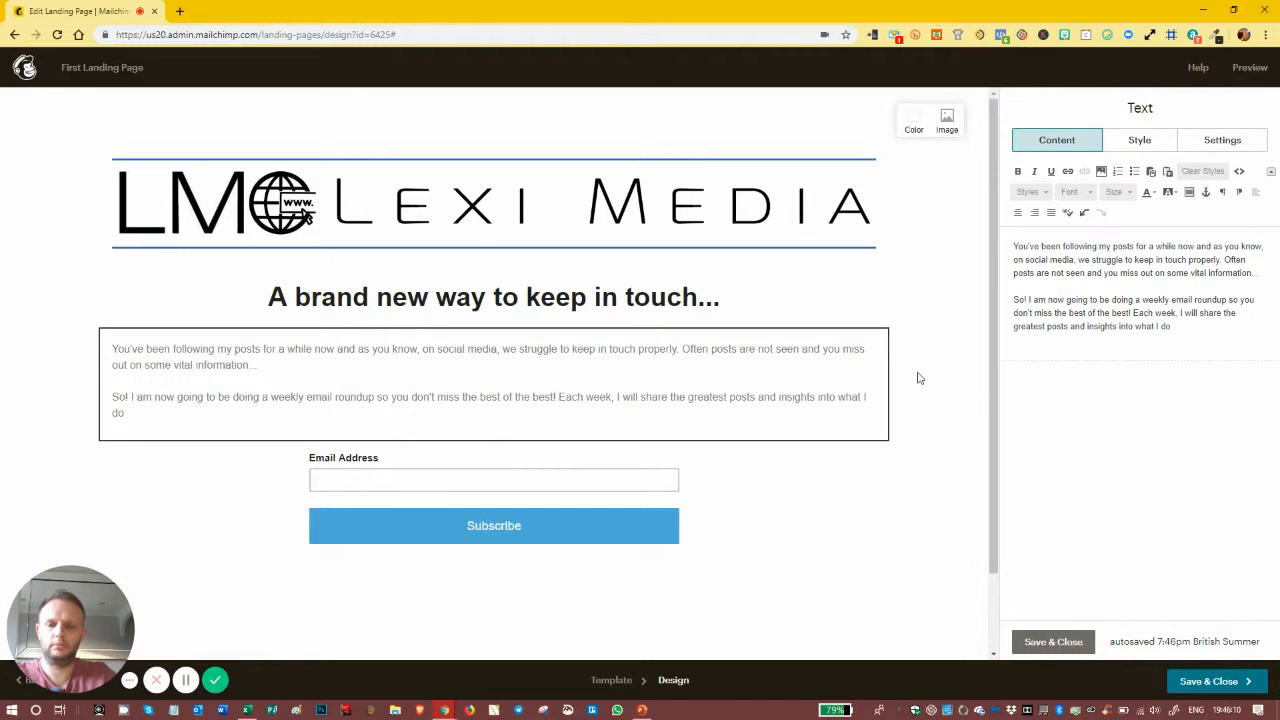
text(, what )
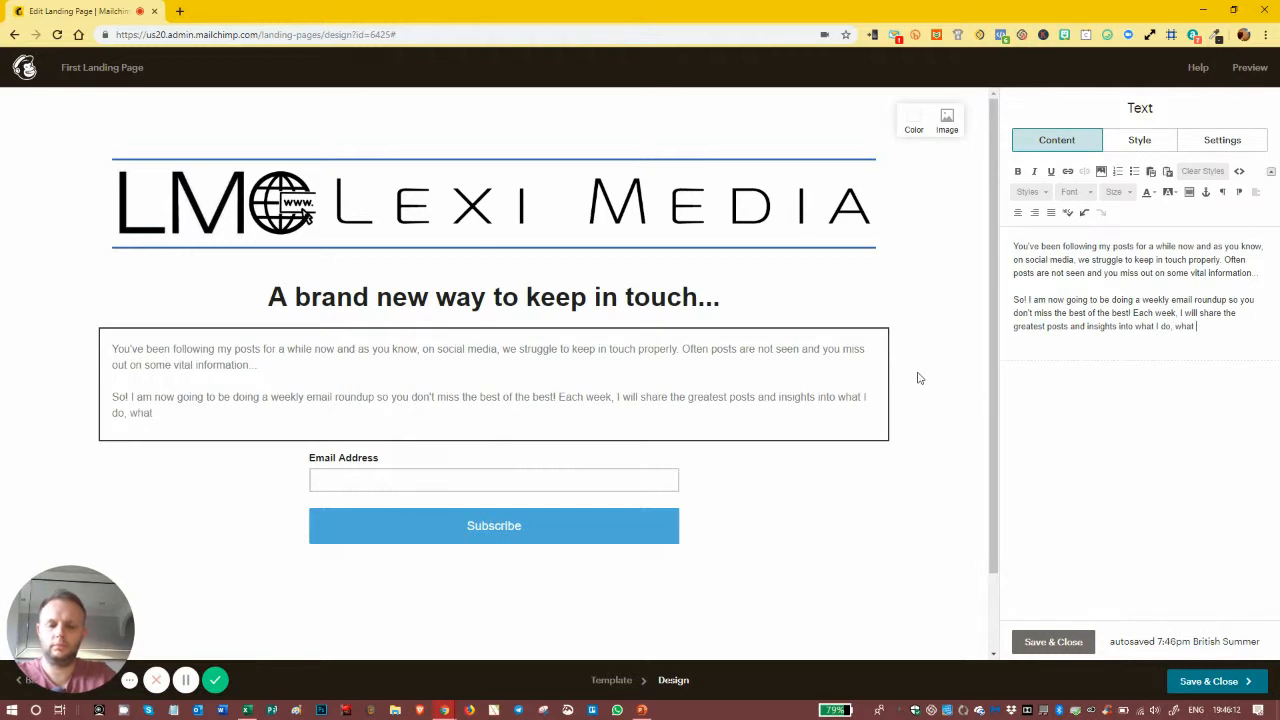
text(you ask, an)
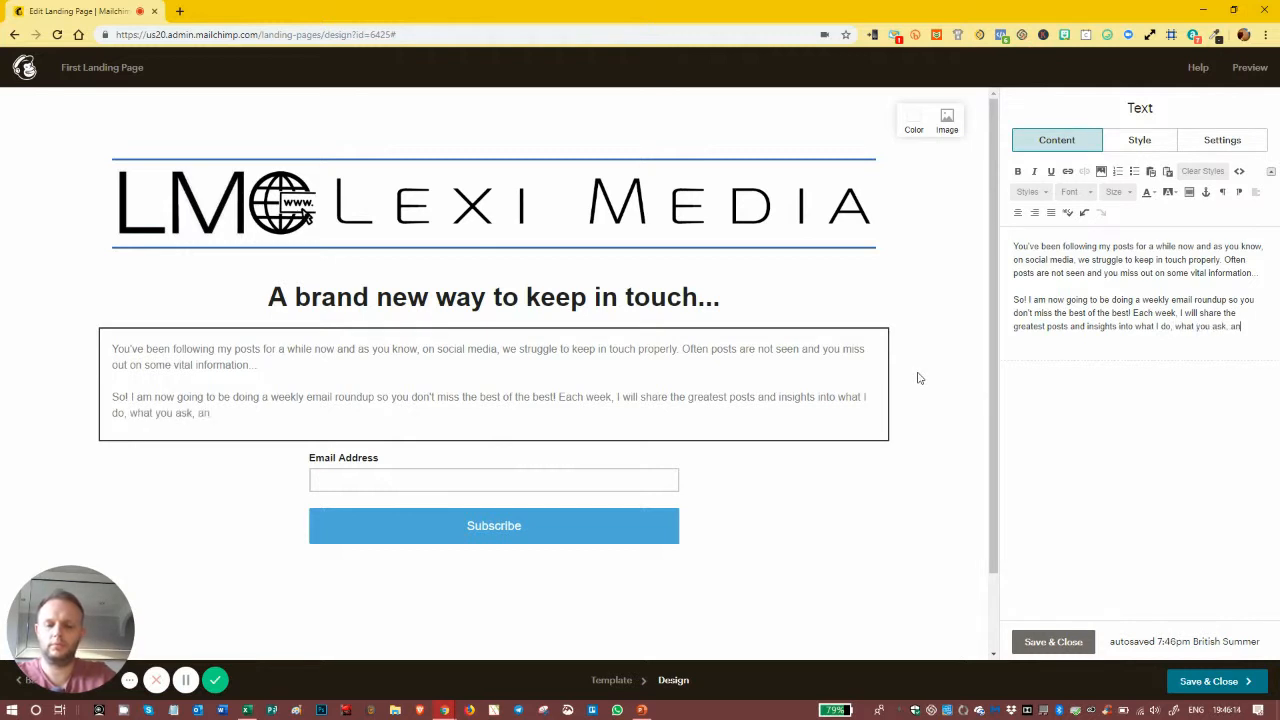
text(d solutions found for issues you are facing.)
key(Return)
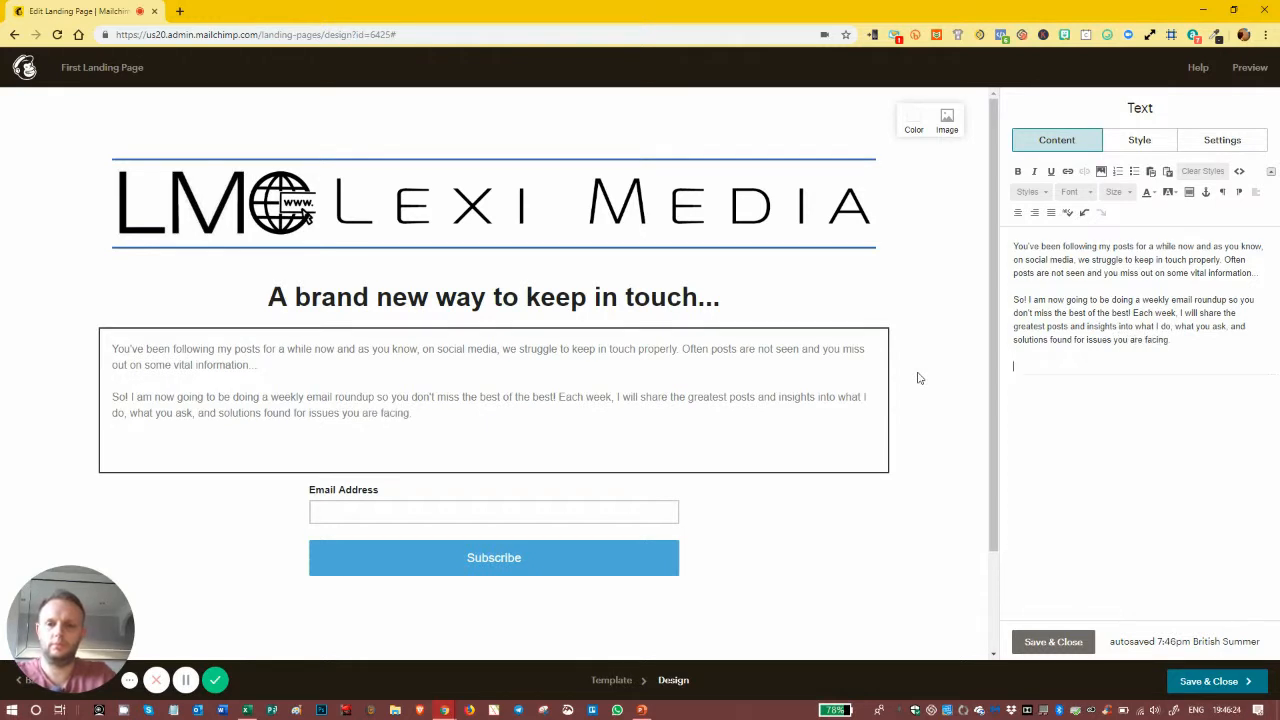
Step: Type the closing line 'Get yourself on this list now and you'll be kept up to speed and ahead of the competition'
text(Get your)
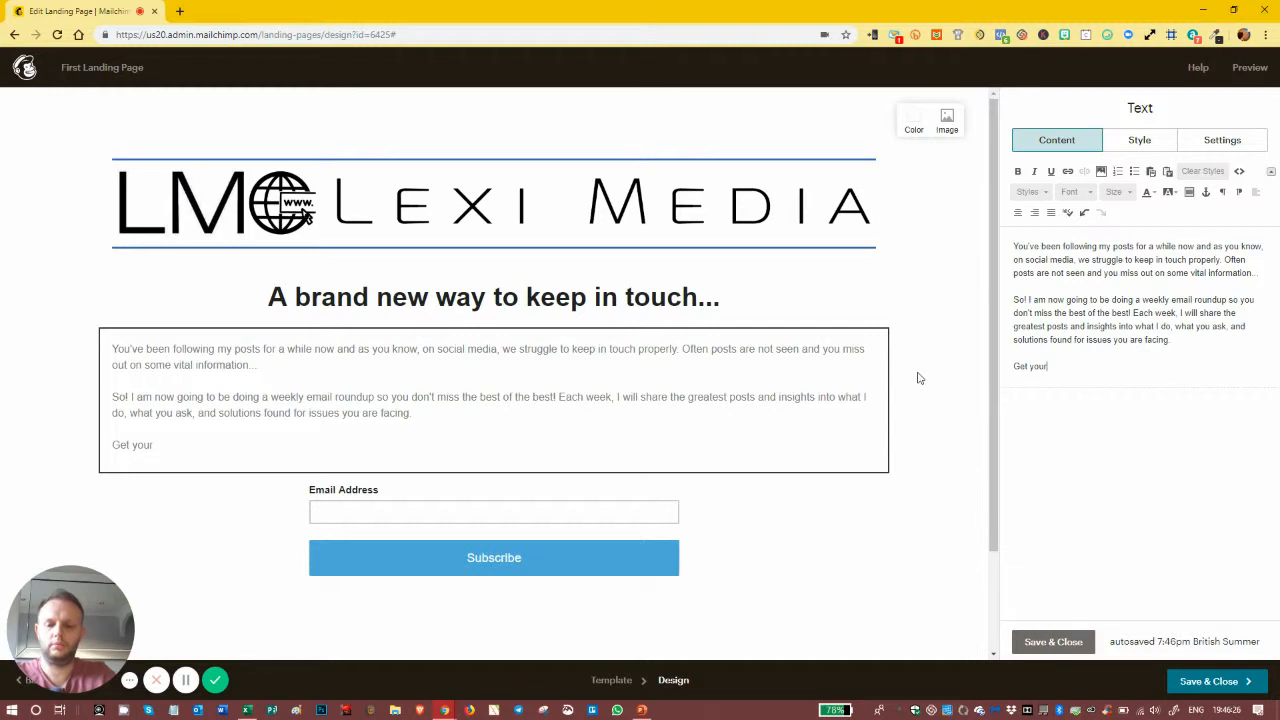
text(self on this list now)
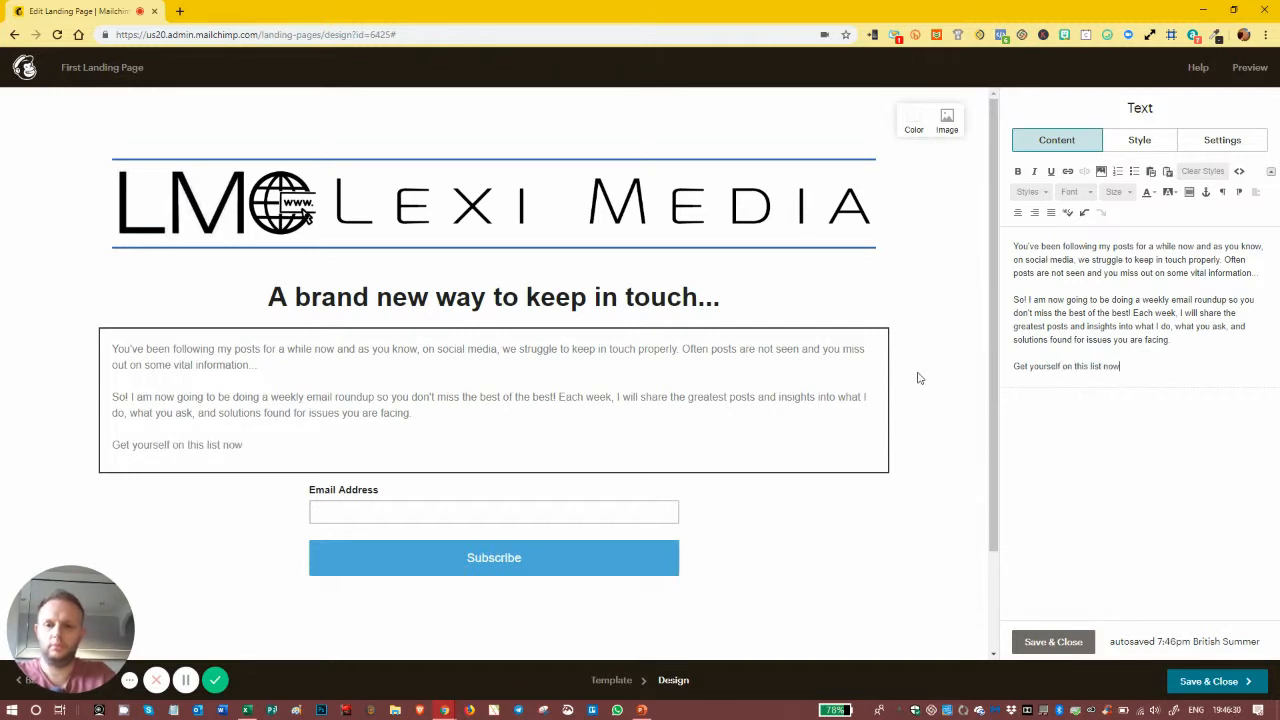
text( and you'll)
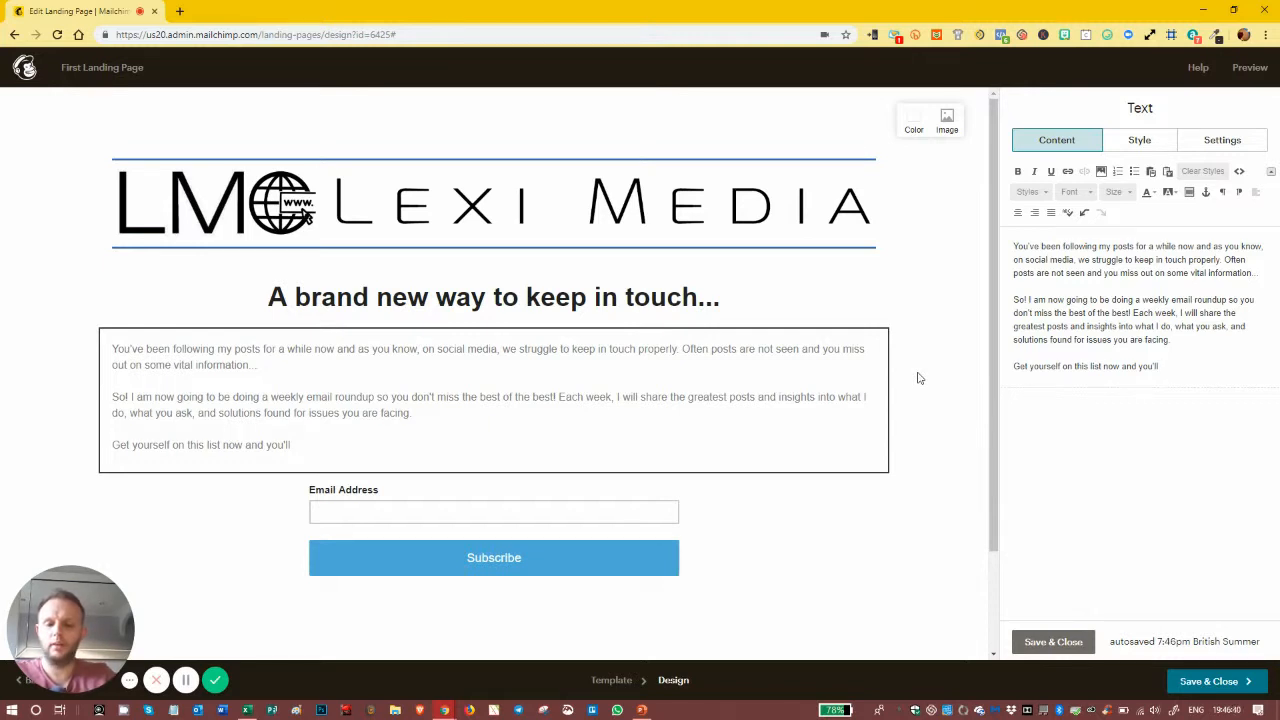
text(e kept up to speed and)
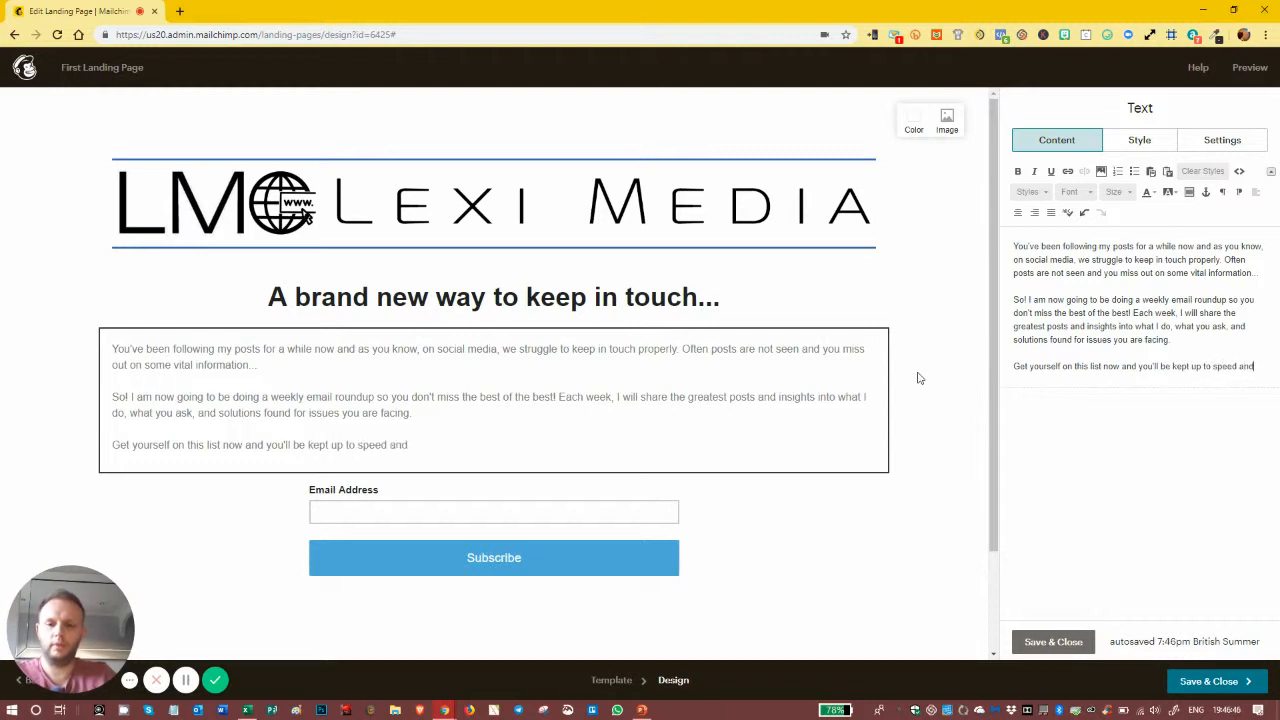
text( ahead of the )
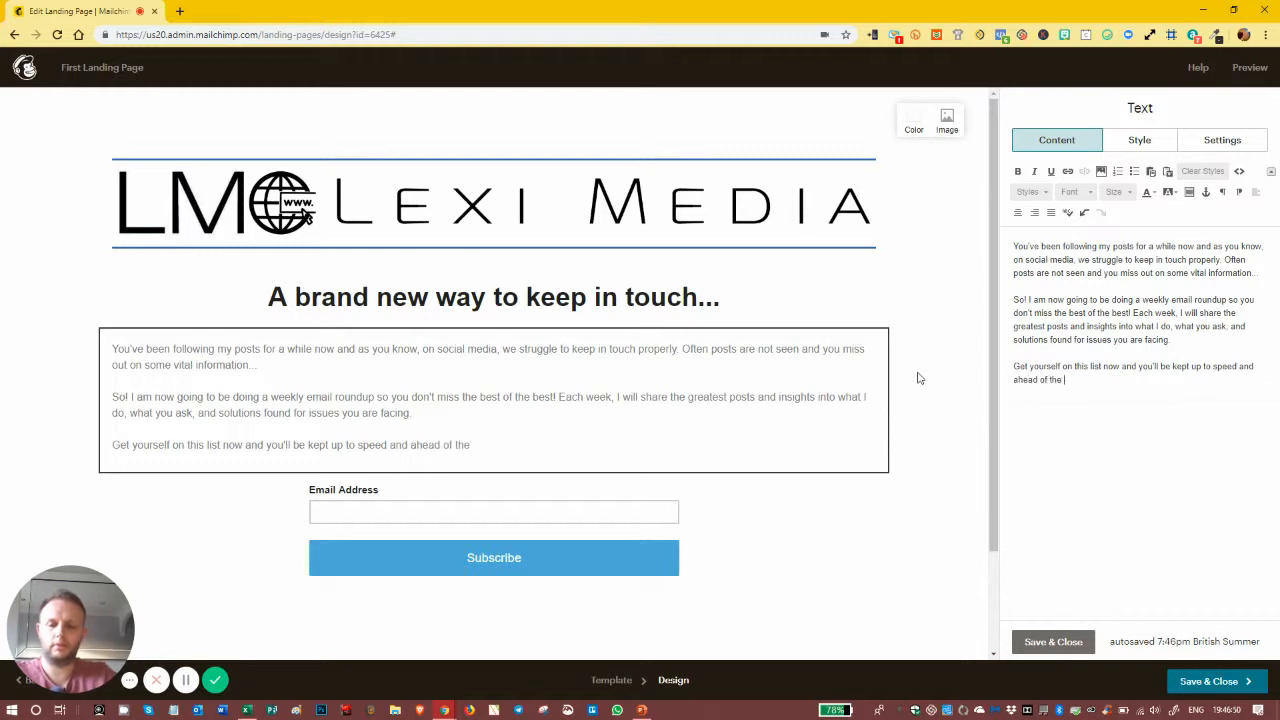
text(competito)
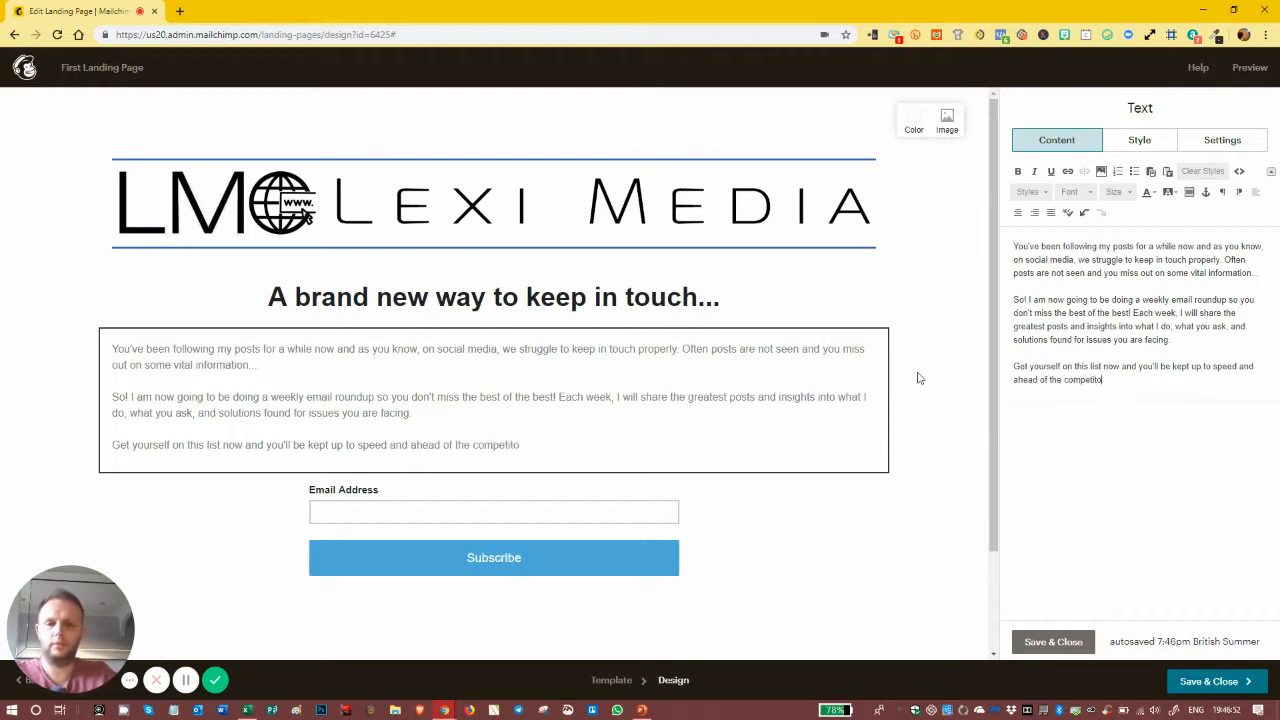
key(BackSpace)
text(ion!)
Step: Set the intro text colour to black #222222
click(1114, 350)
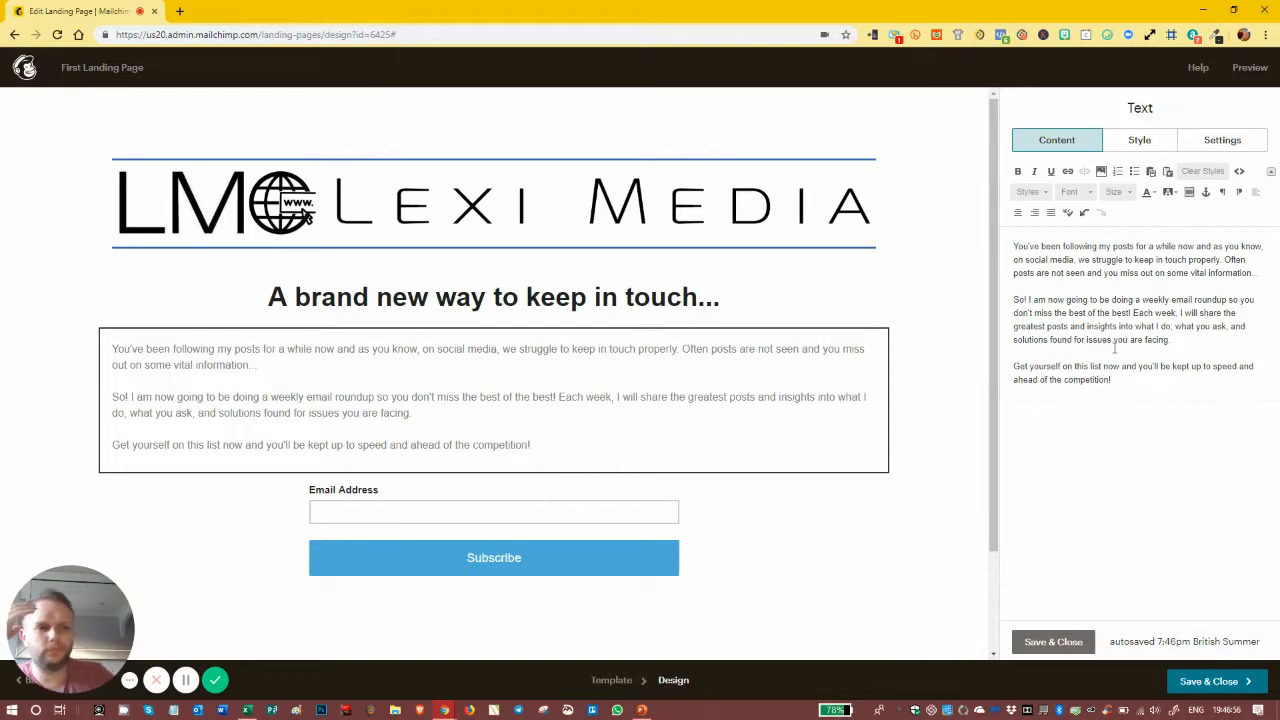
click(1130, 142)
click(1130, 312)
click(1113, 442)
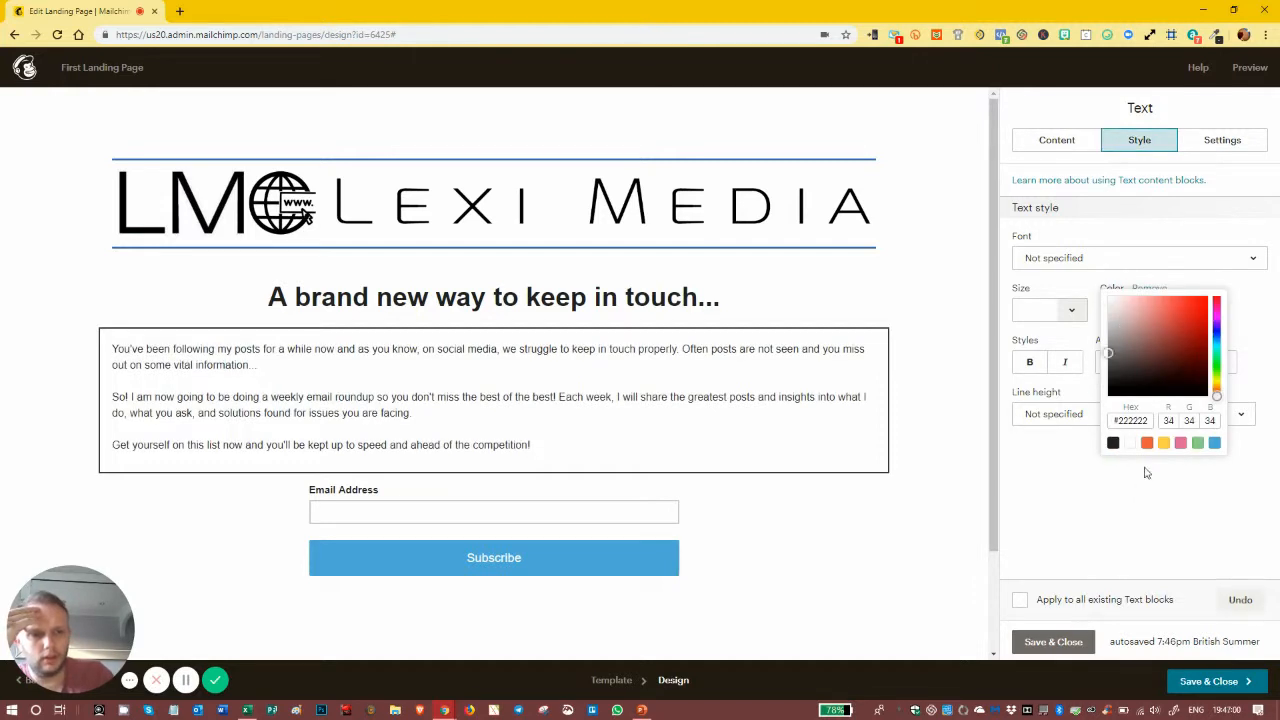
click(1096, 517)
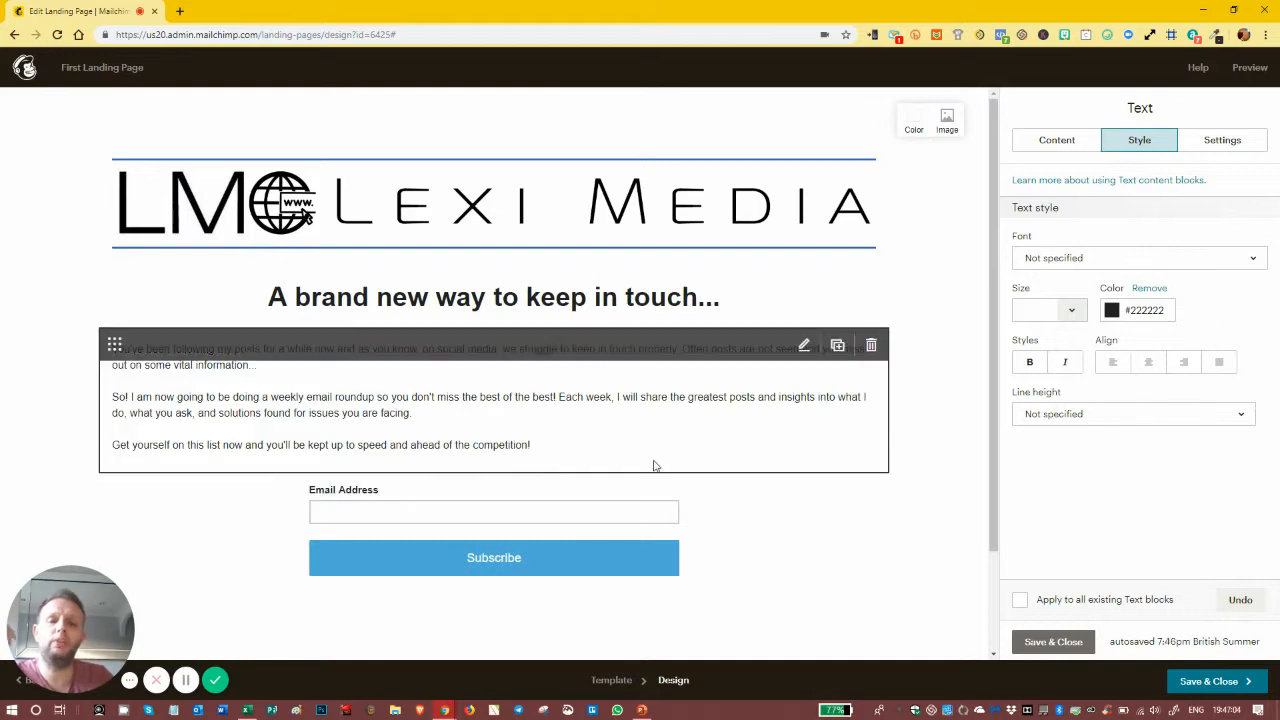
Step: Save and close the intro text block
click(660, 498)
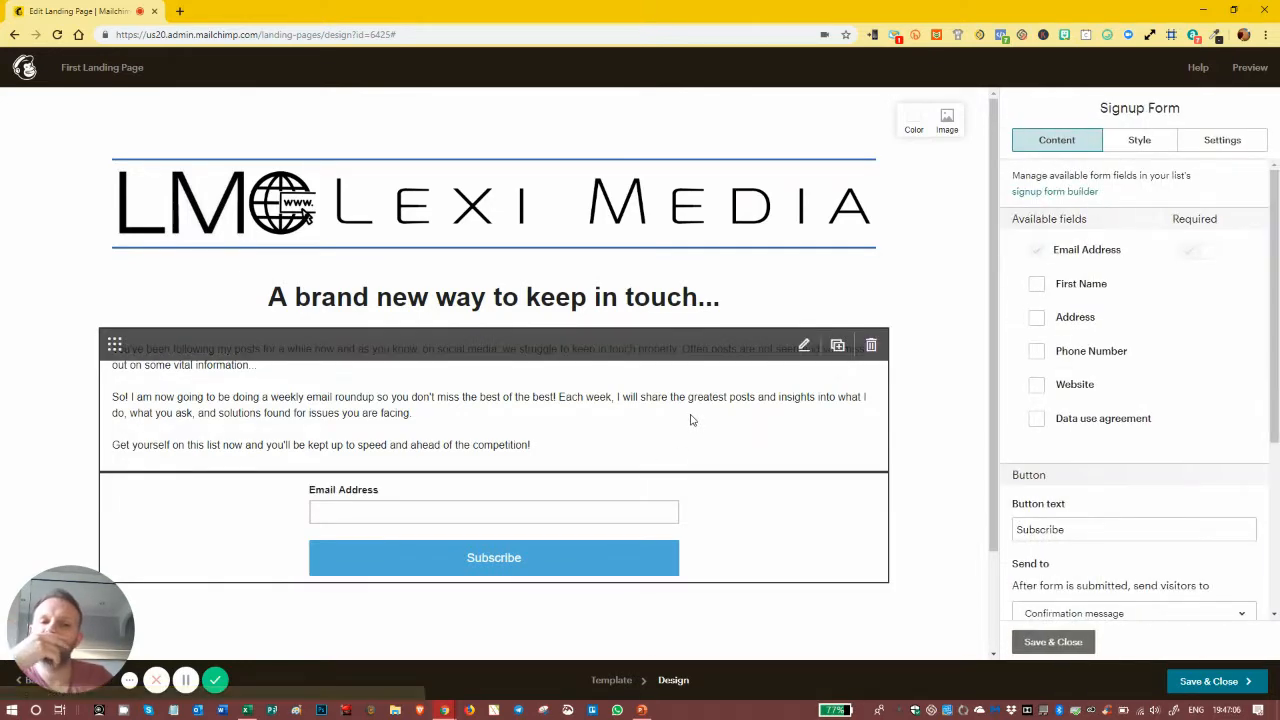
click(678, 358)
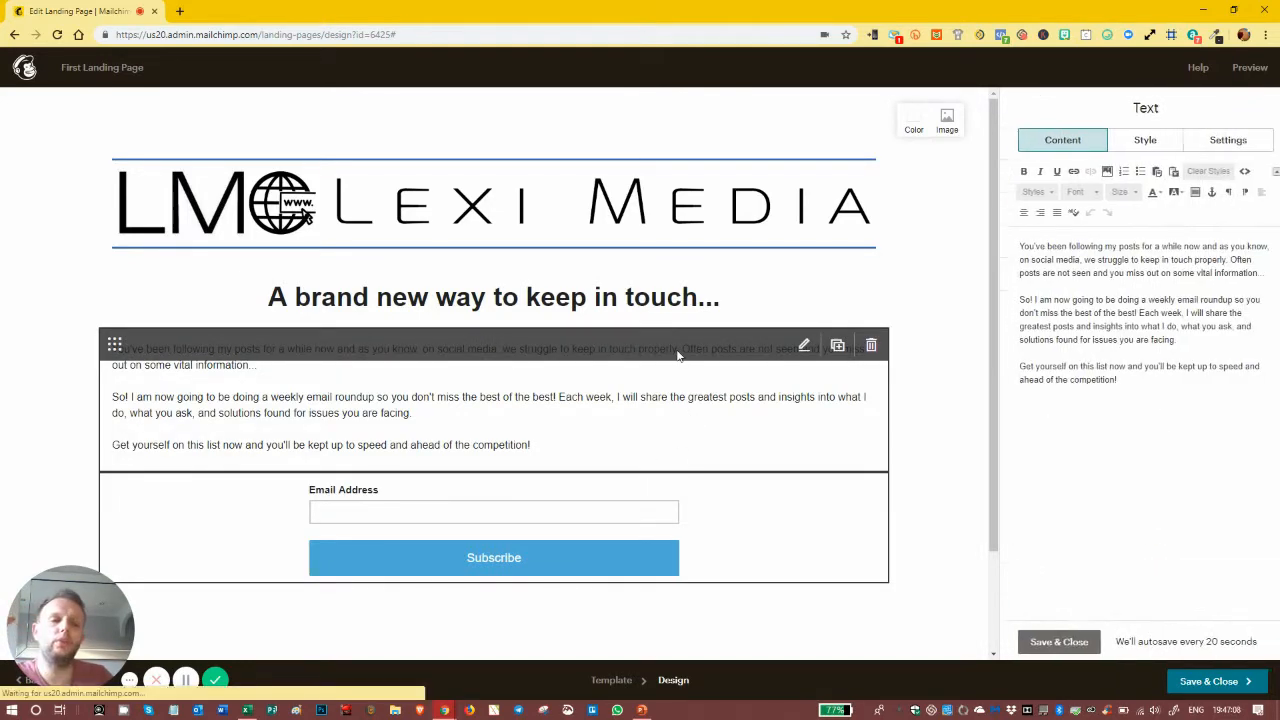
click(1076, 645)
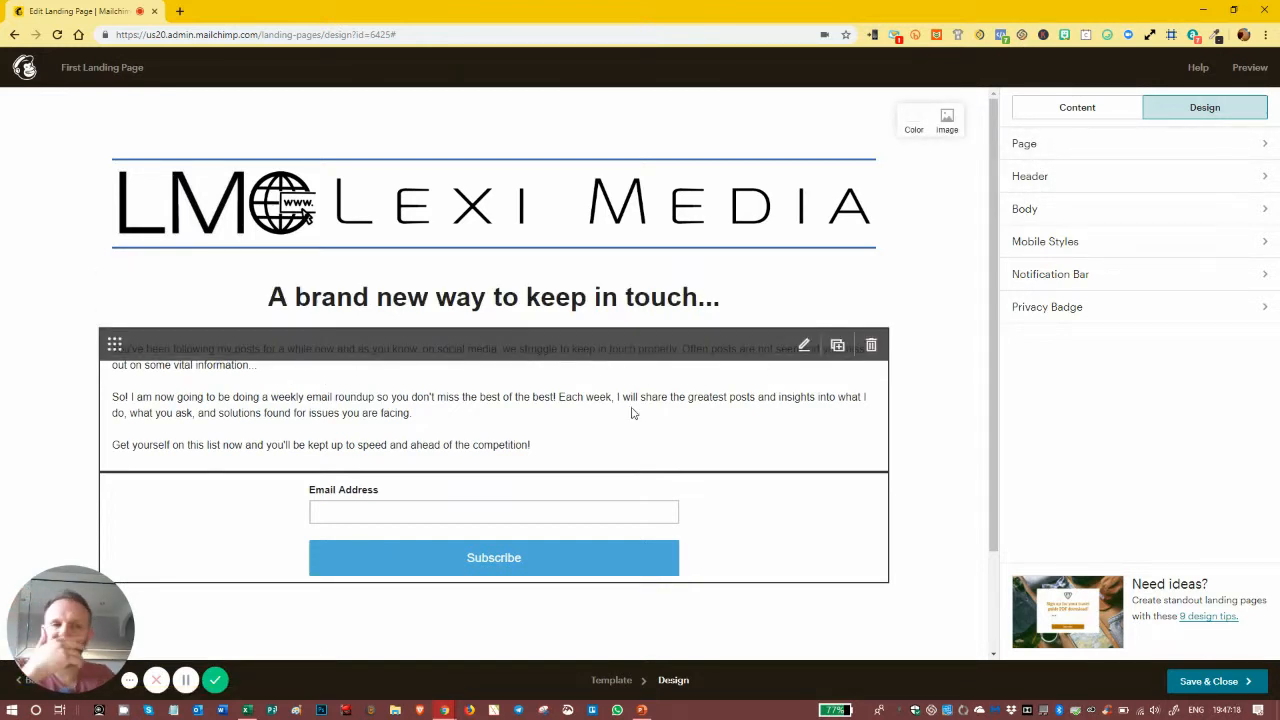
click(1065, 107)
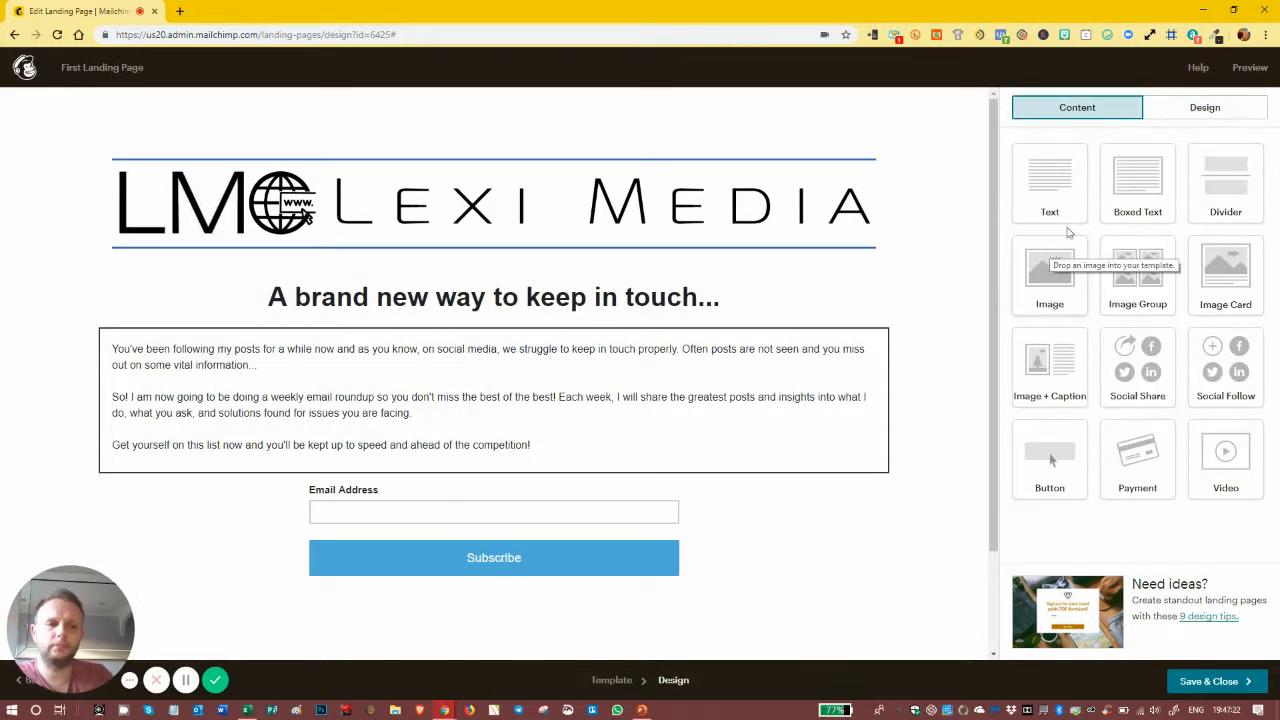
Step: Add a new Text block below the Subscribe button of the signup form
drag(1051, 170, 740, 551)
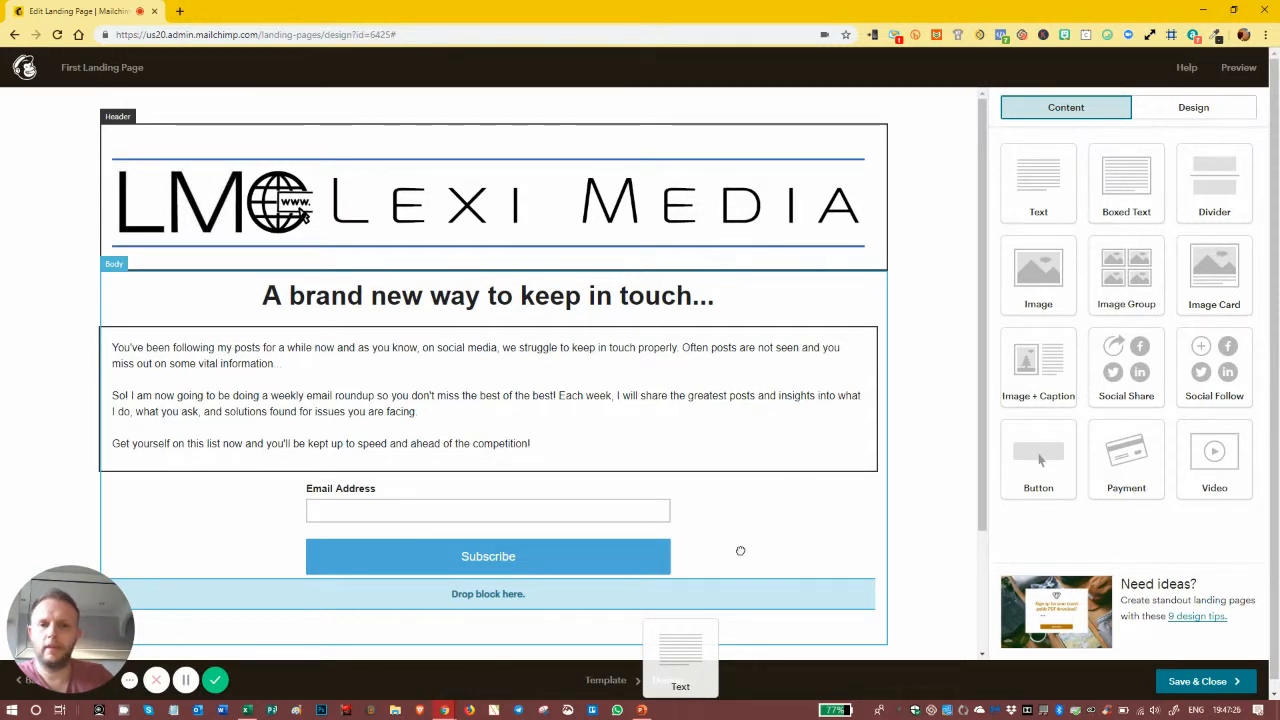
drag(748, 537, 766, 607)
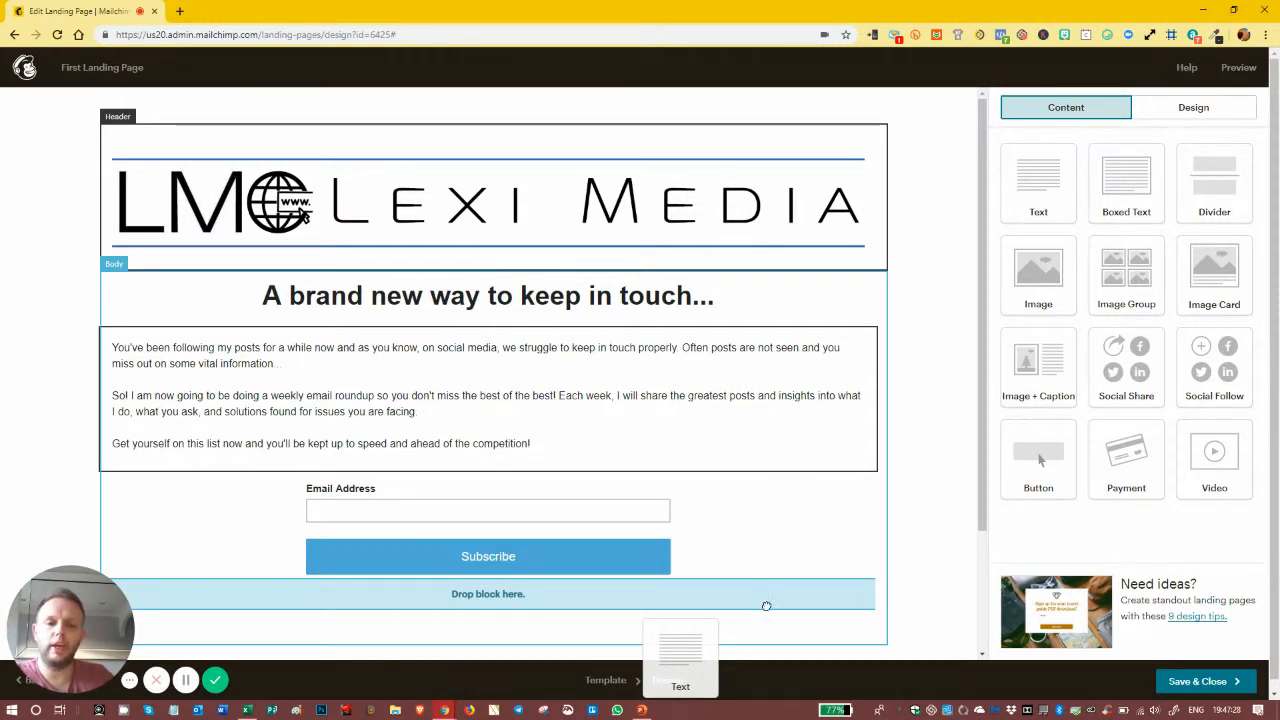
drag(689, 656, 688, 660)
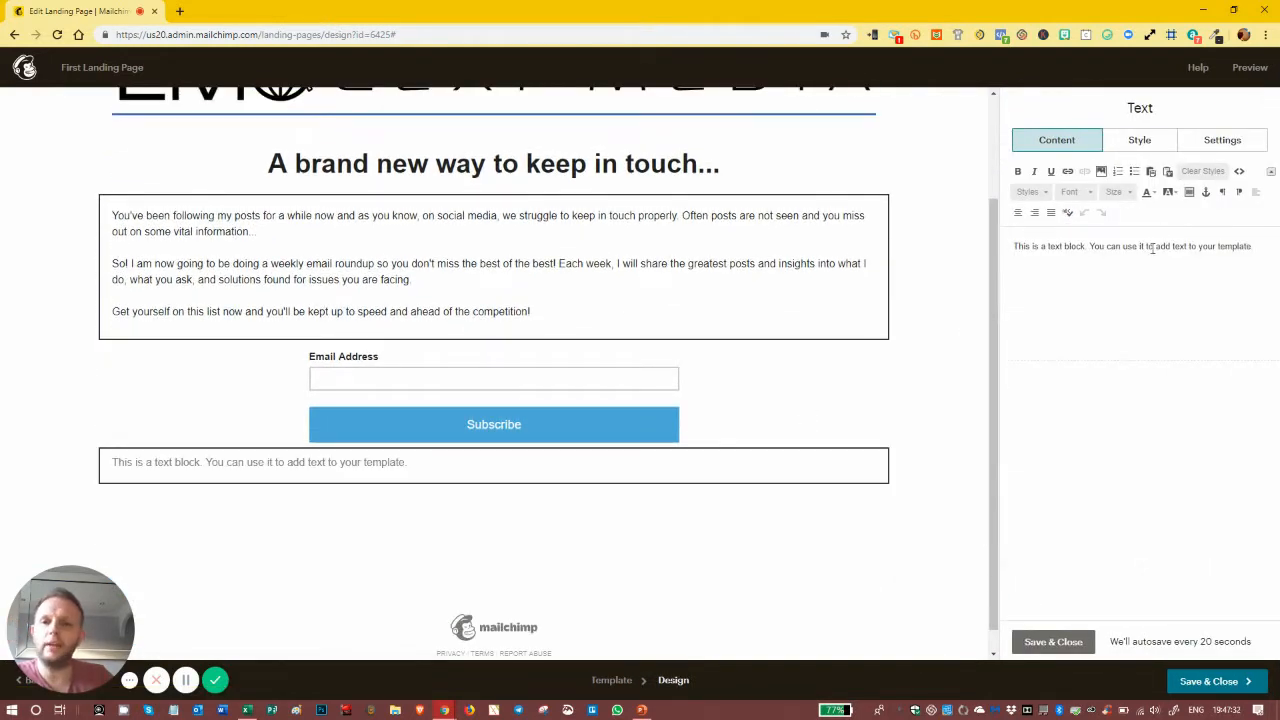
Step: Replace the placeholder with an About line and 'Blah Blah Blah... Super interesting bloke!', then save
drag(1266, 250, 1005, 247)
text(A)
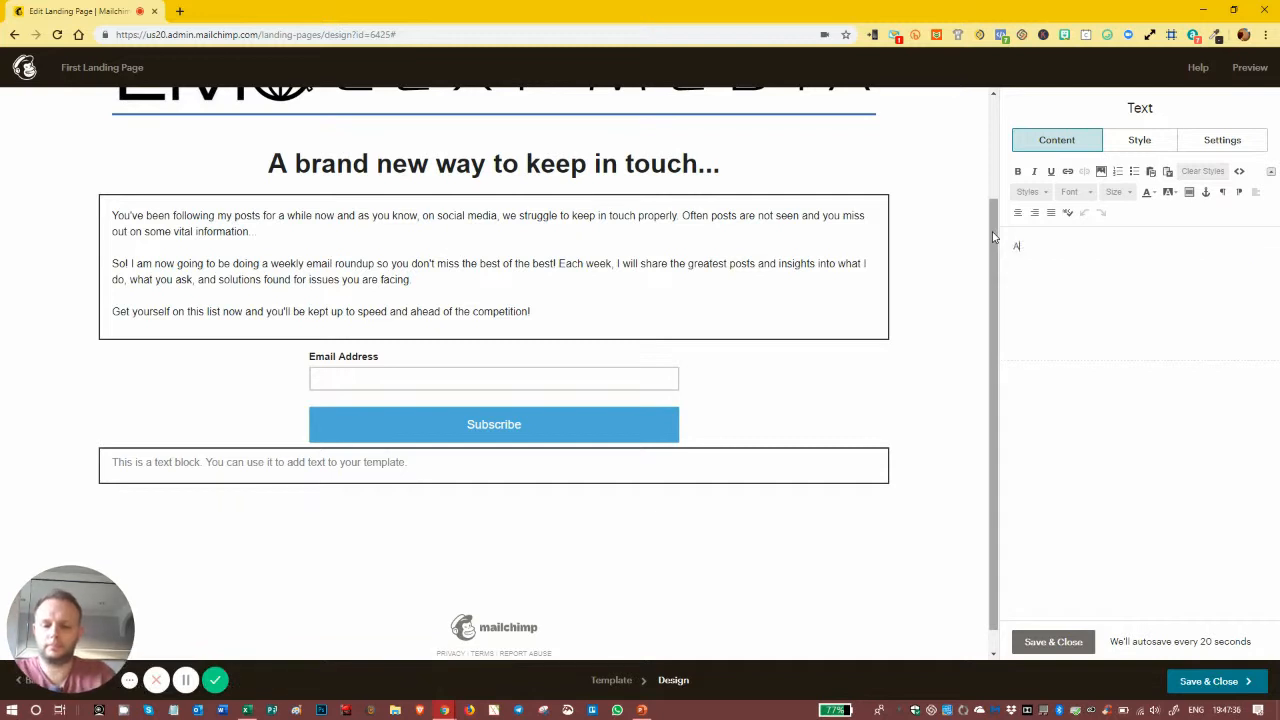
text(bout Mark Lee...)
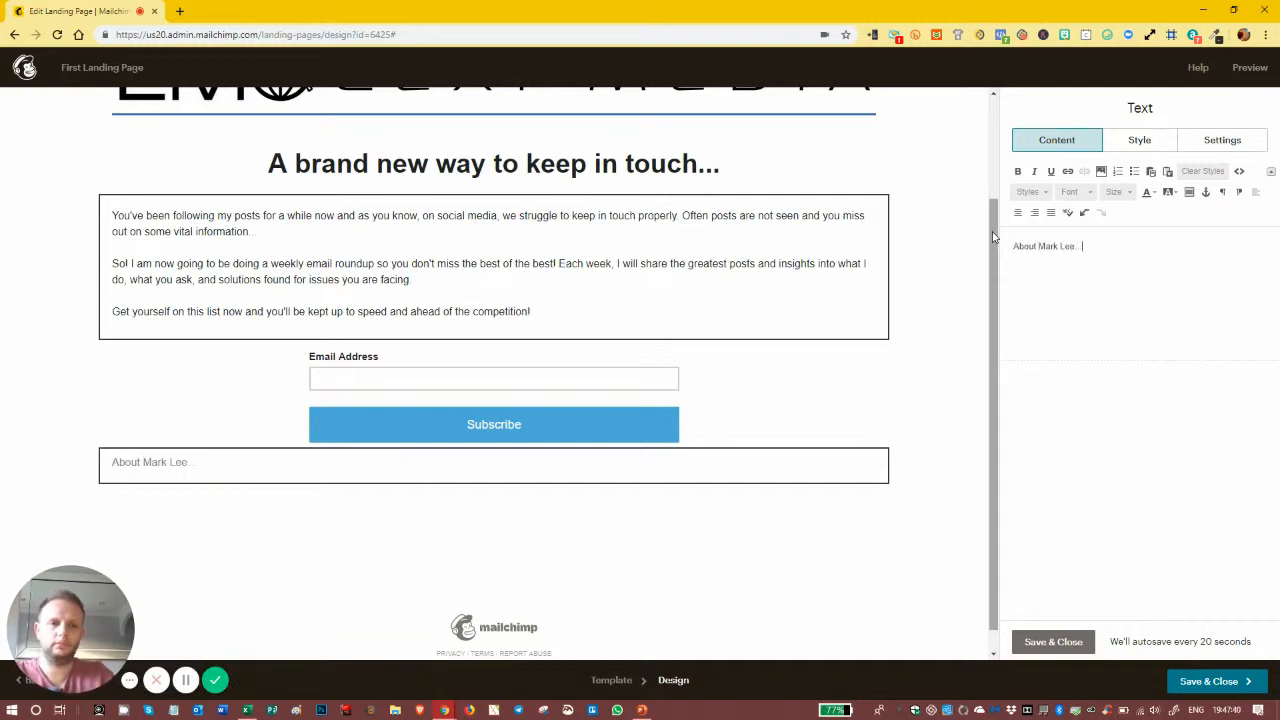
key(Return)
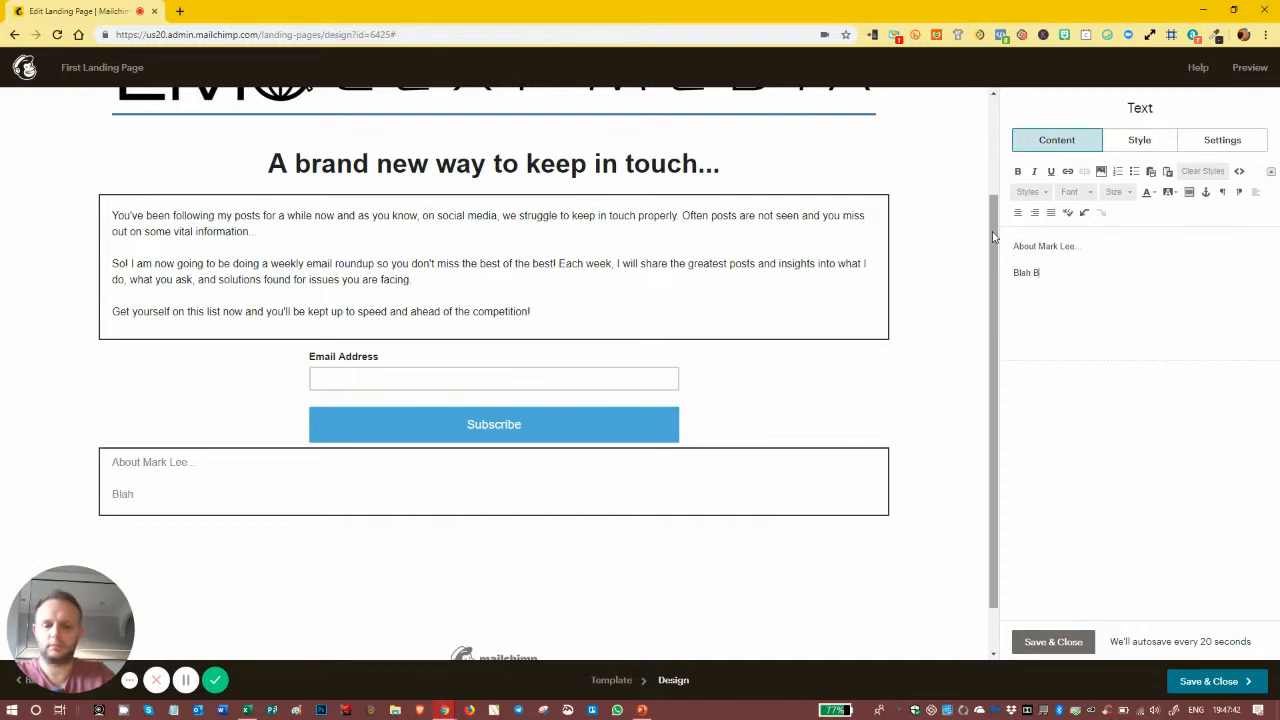
text(Blah Blah Blah... Su)
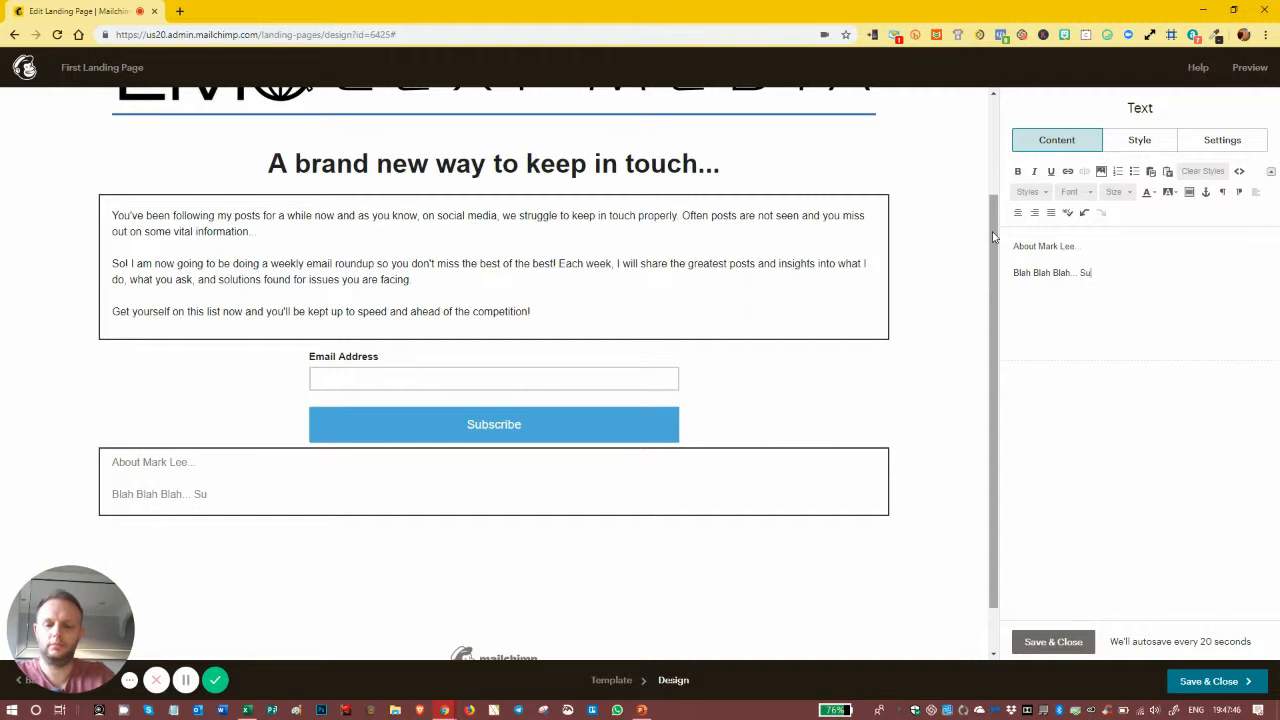
text(per interesting bloke)
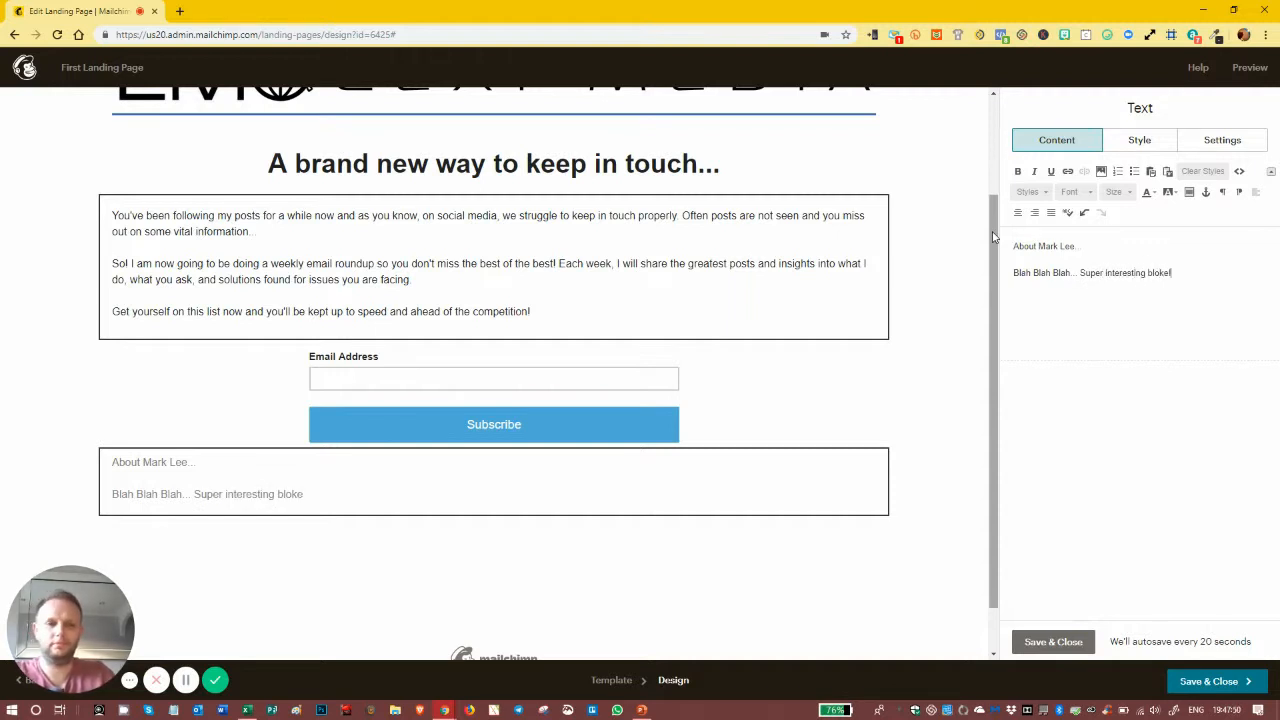
text(!)
key(Return)
key(BackSpace)
click(1054, 641)
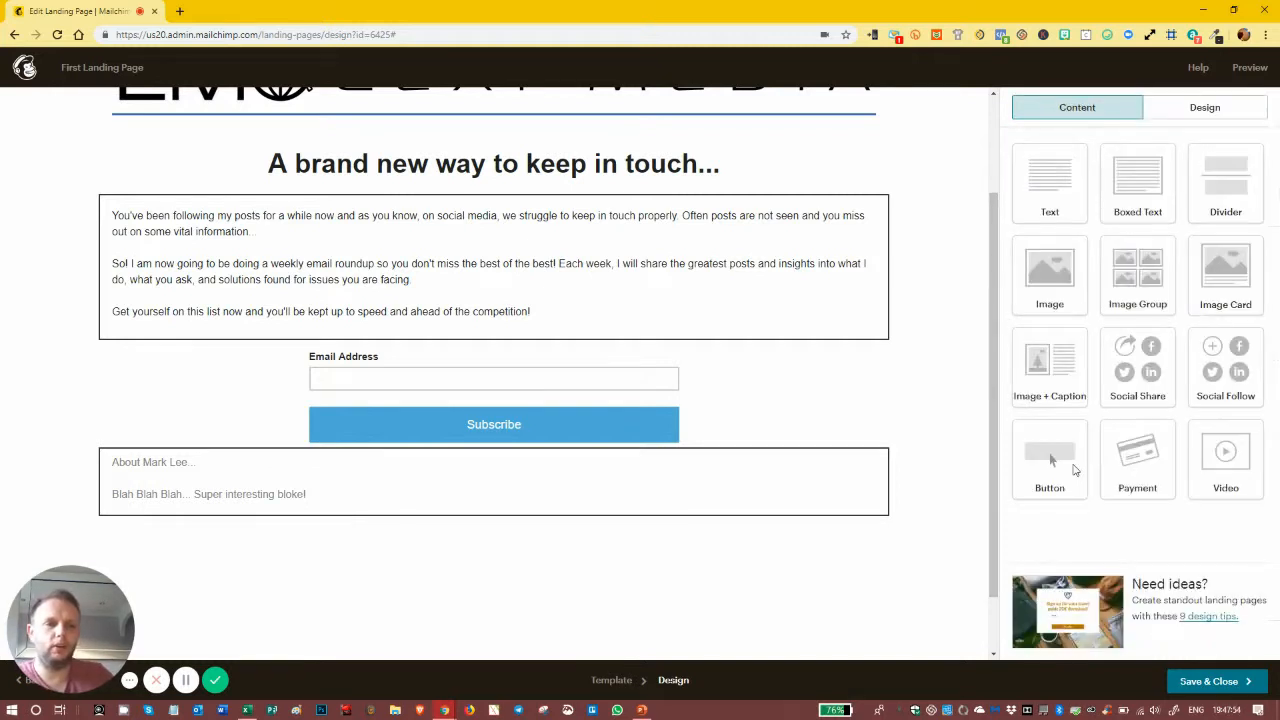
Step: Add an image block below About and set the About text colour to #222222
drag(1058, 262, 552, 523)
click(487, 457)
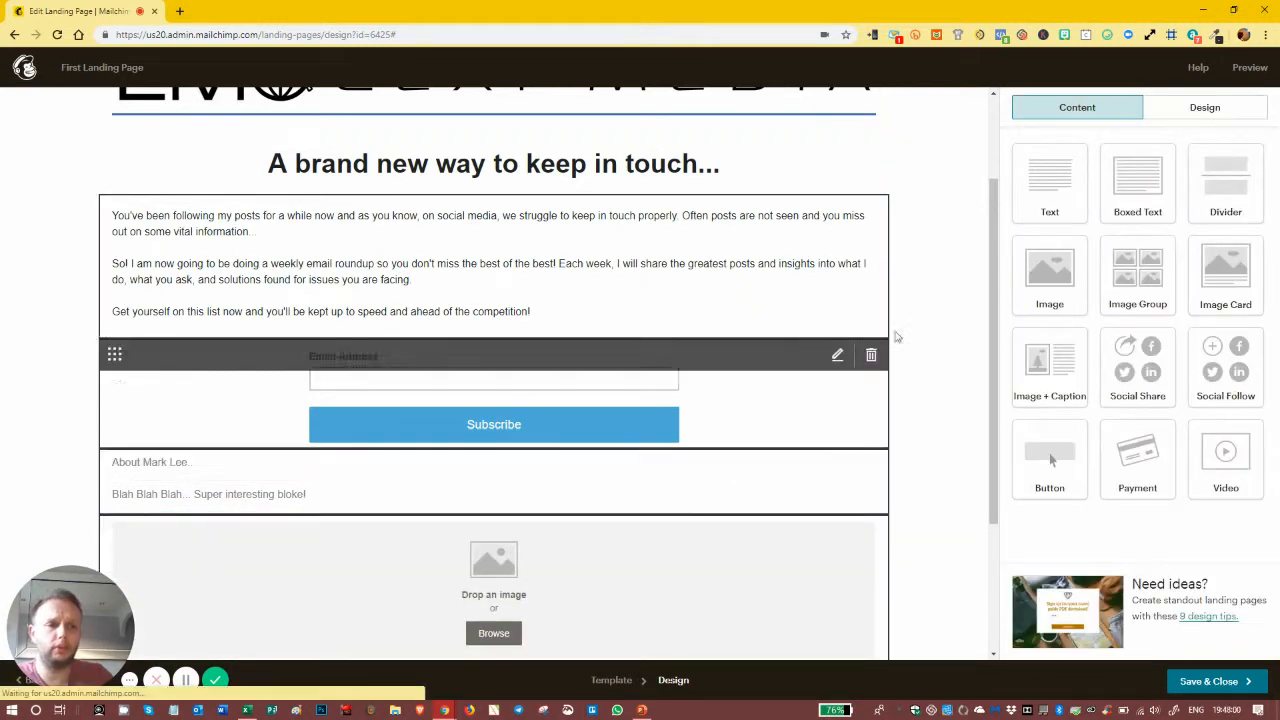
click(1138, 142)
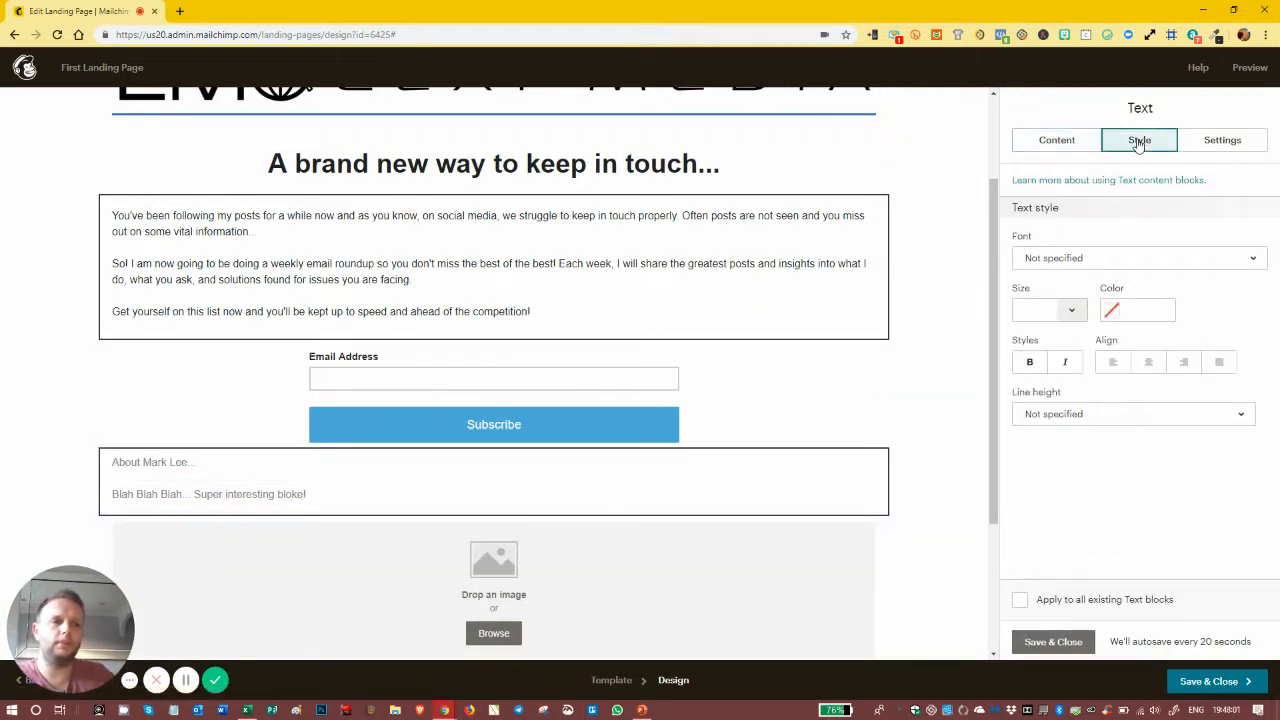
click(1110, 310)
click(1113, 442)
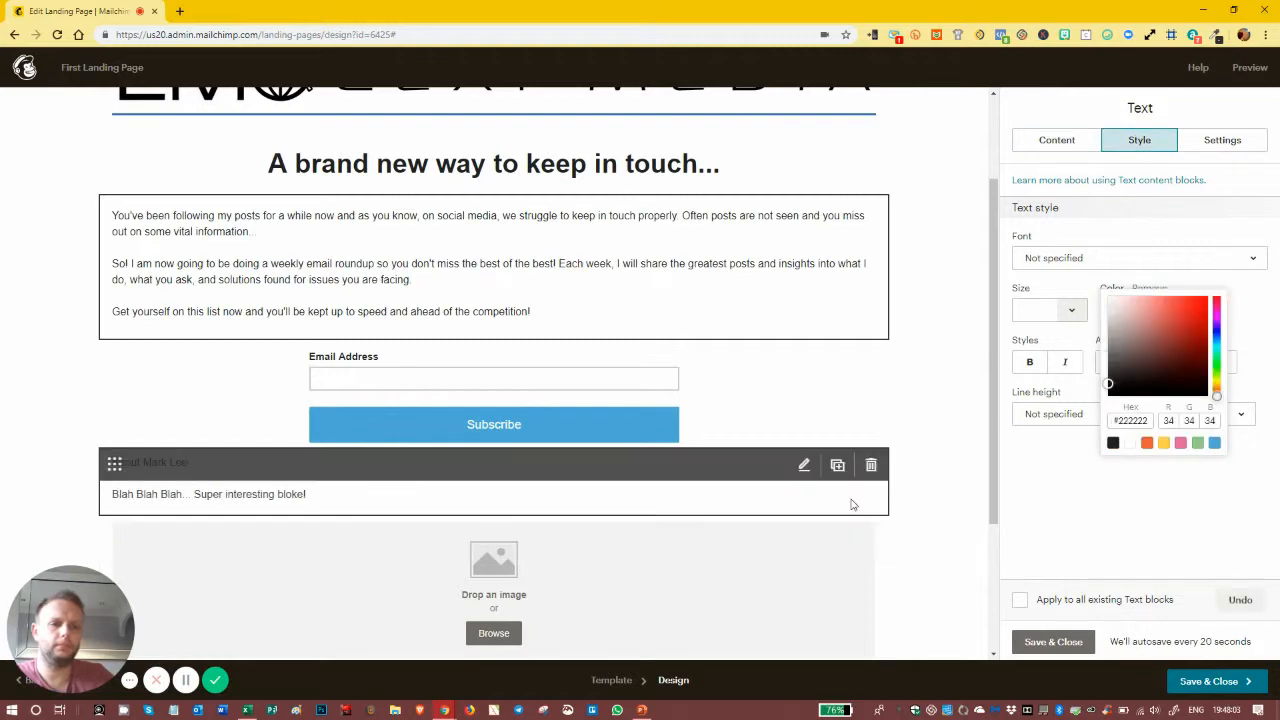
Step: Upload justme.png and insert it into the new image block
click(558, 598)
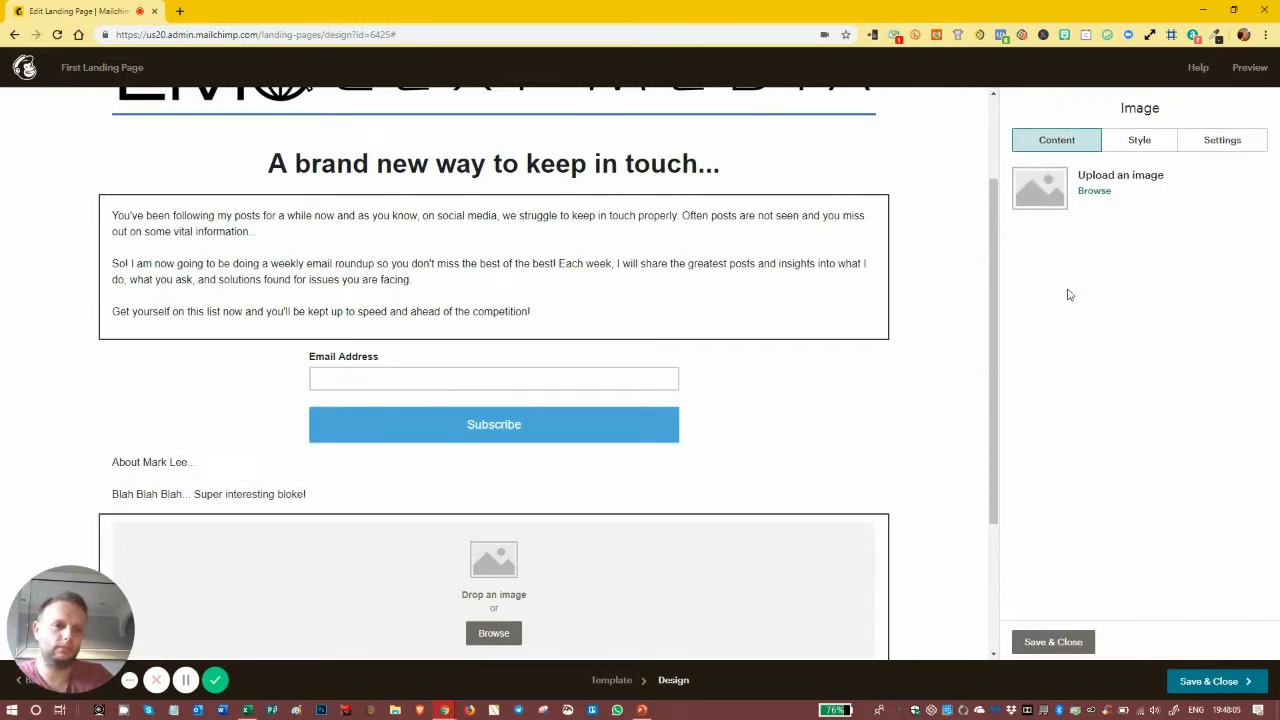
click(1098, 192)
click(1170, 70)
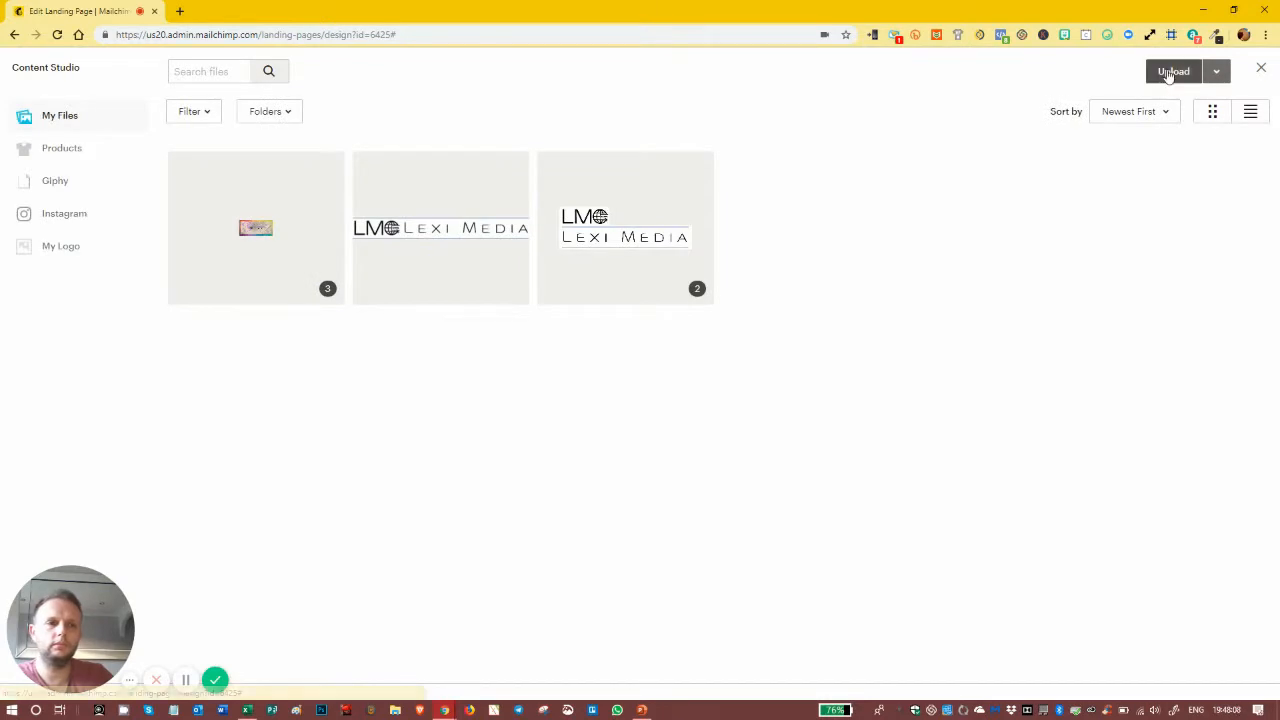
double_click(465, 333)
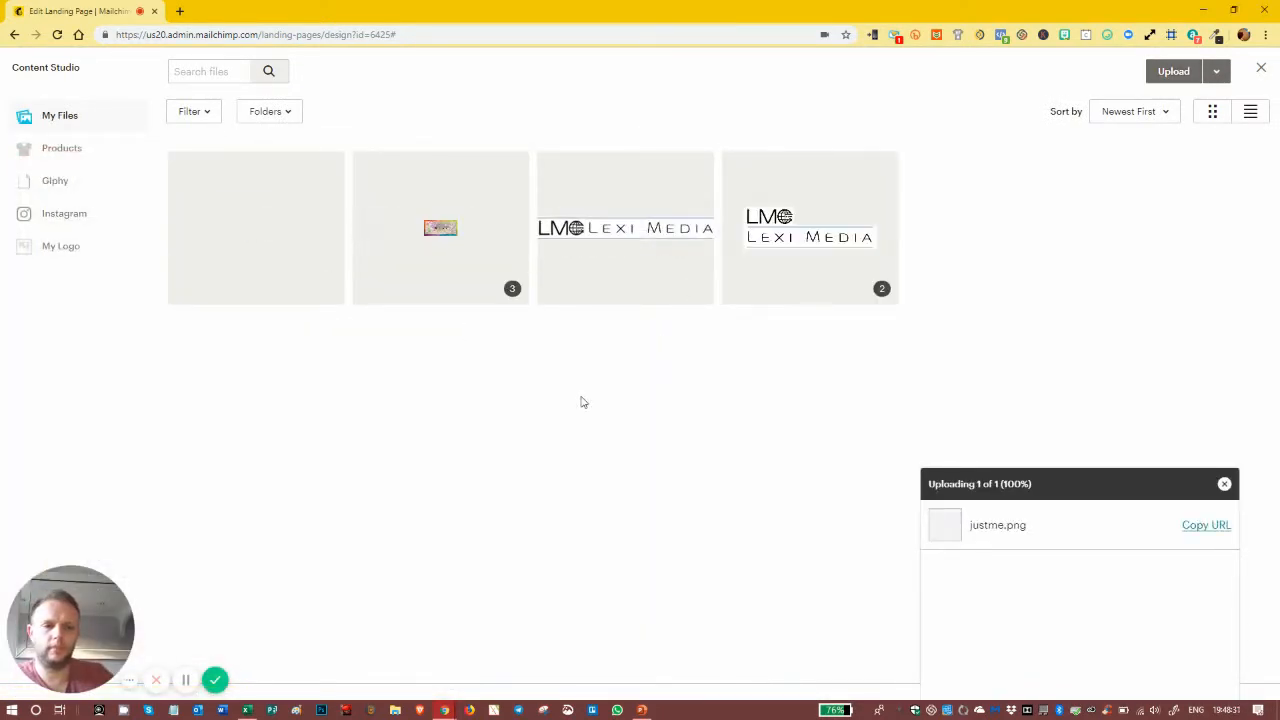
click(1205, 74)
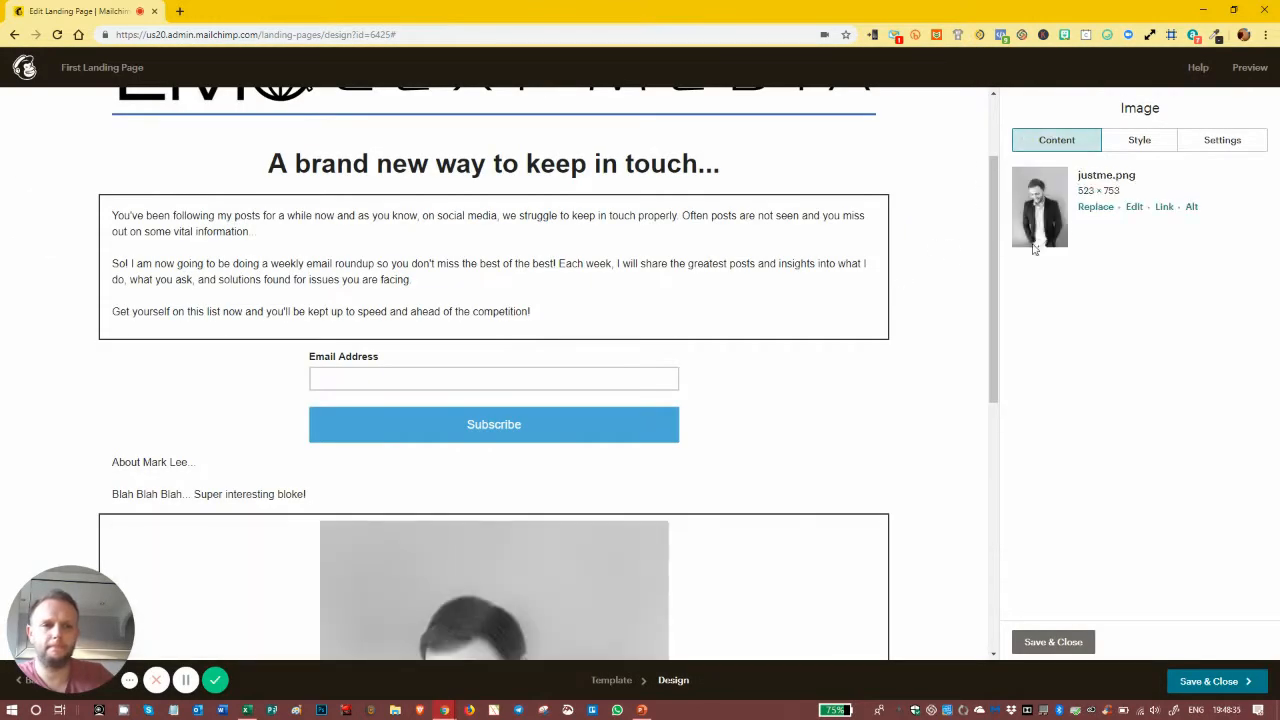
Step: Crop the inserted photo to a square in the image editor and save
click(1134, 208)
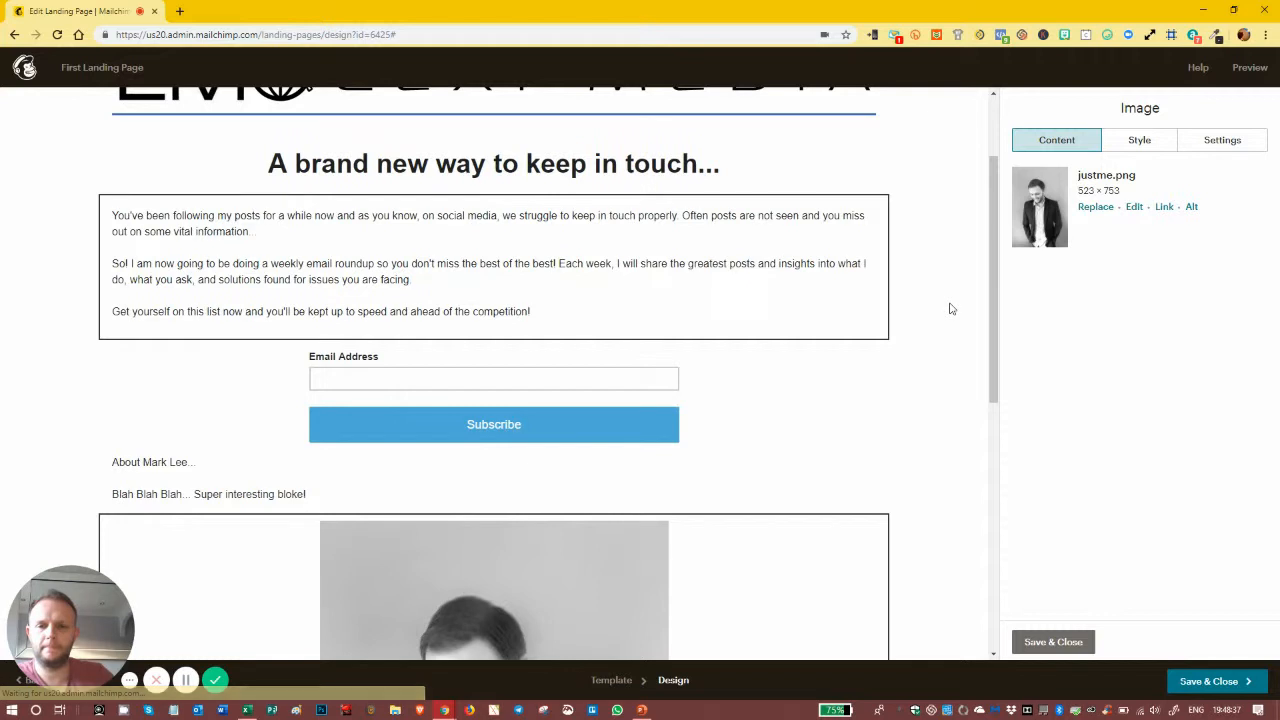
click(1135, 208)
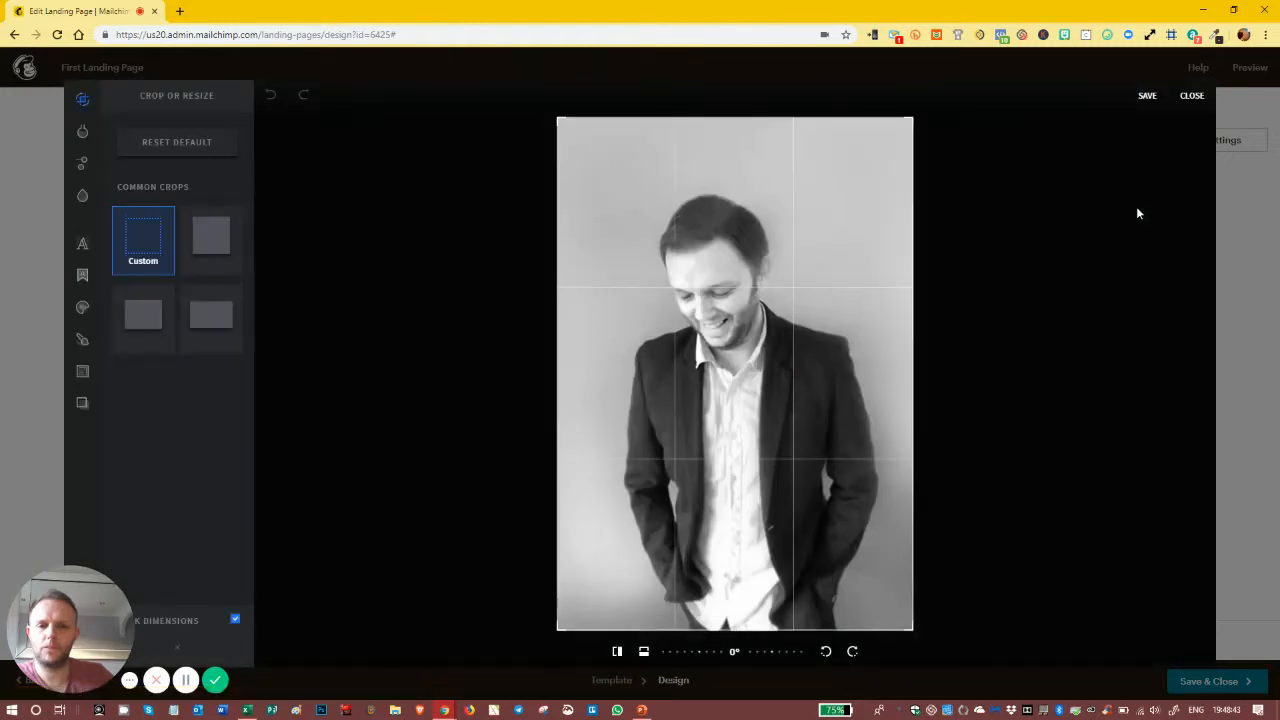
click(211, 236)
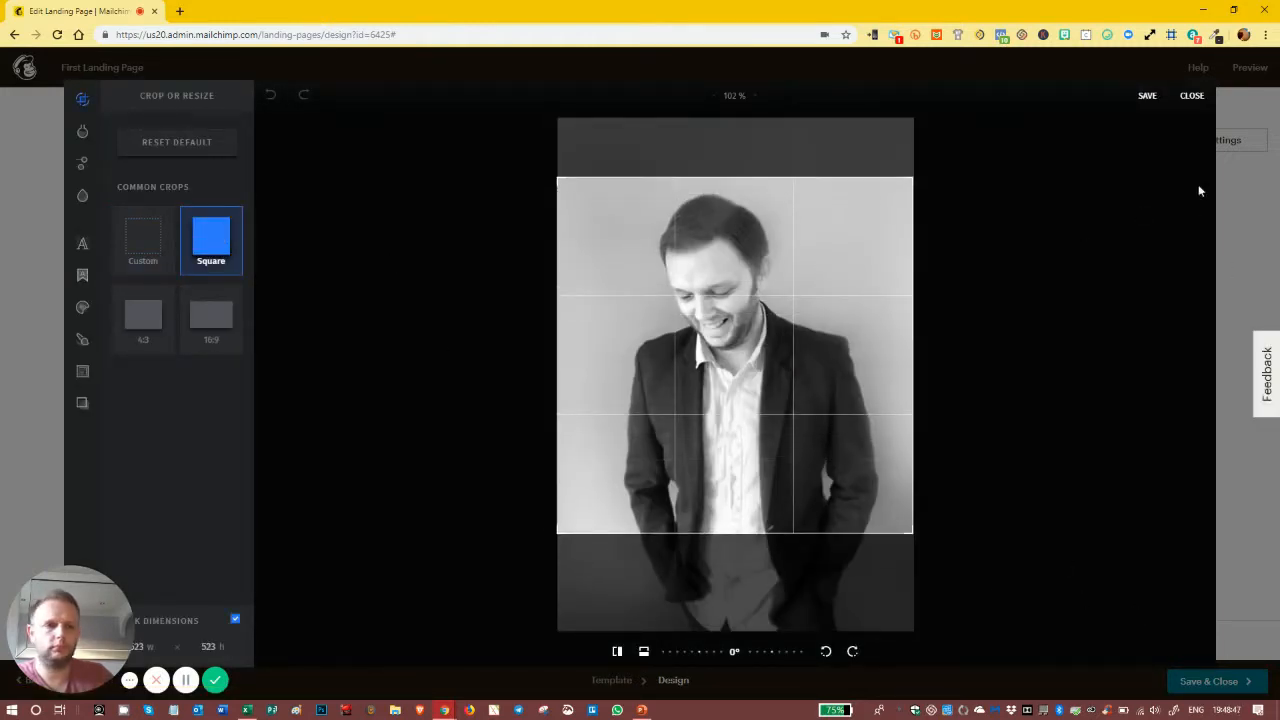
click(1147, 95)
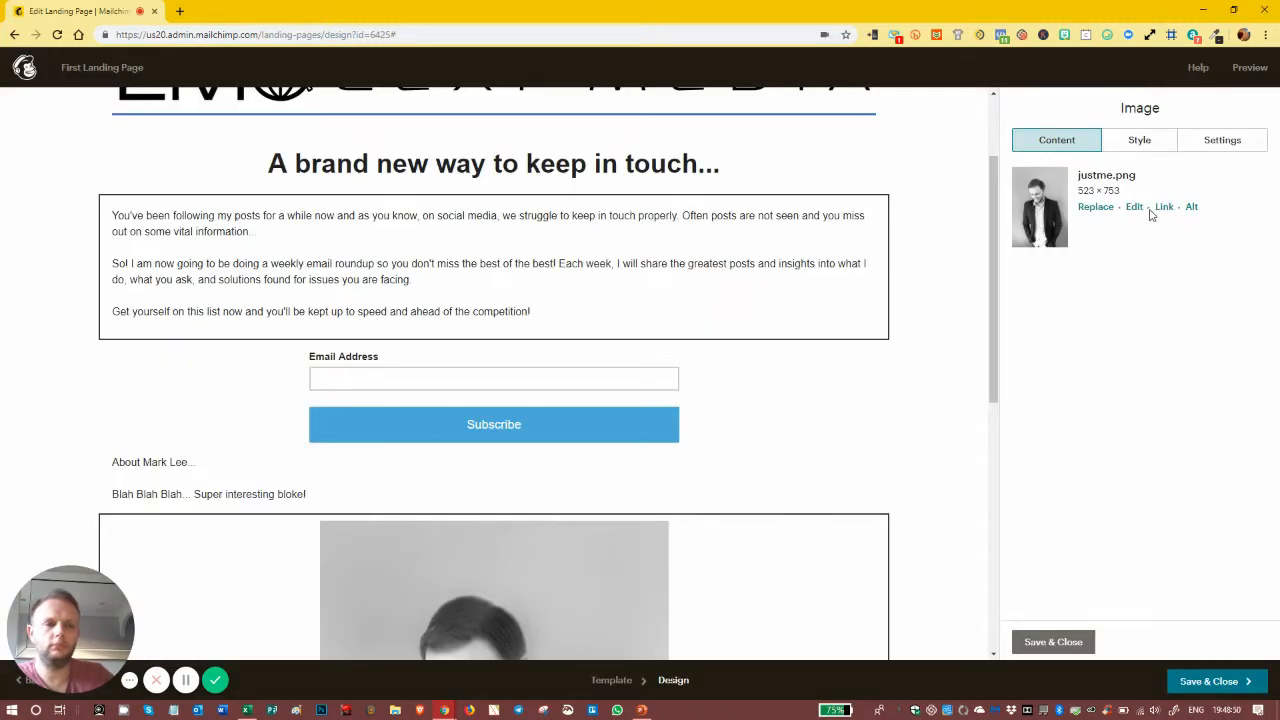
Step: Round the photo fully into a circle with a solid 3px border
click(1137, 140)
drag(1016, 292, 1262, 292)
click(1099, 228)
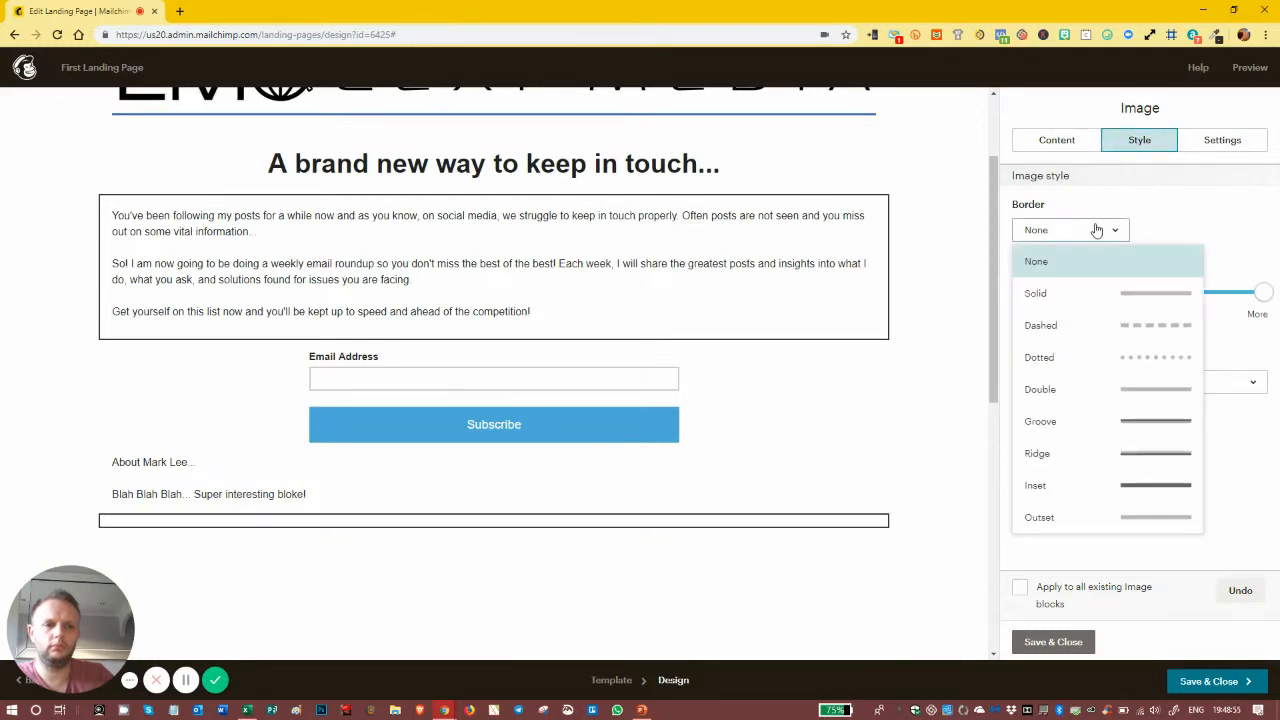
click(1065, 294)
click(1150, 262)
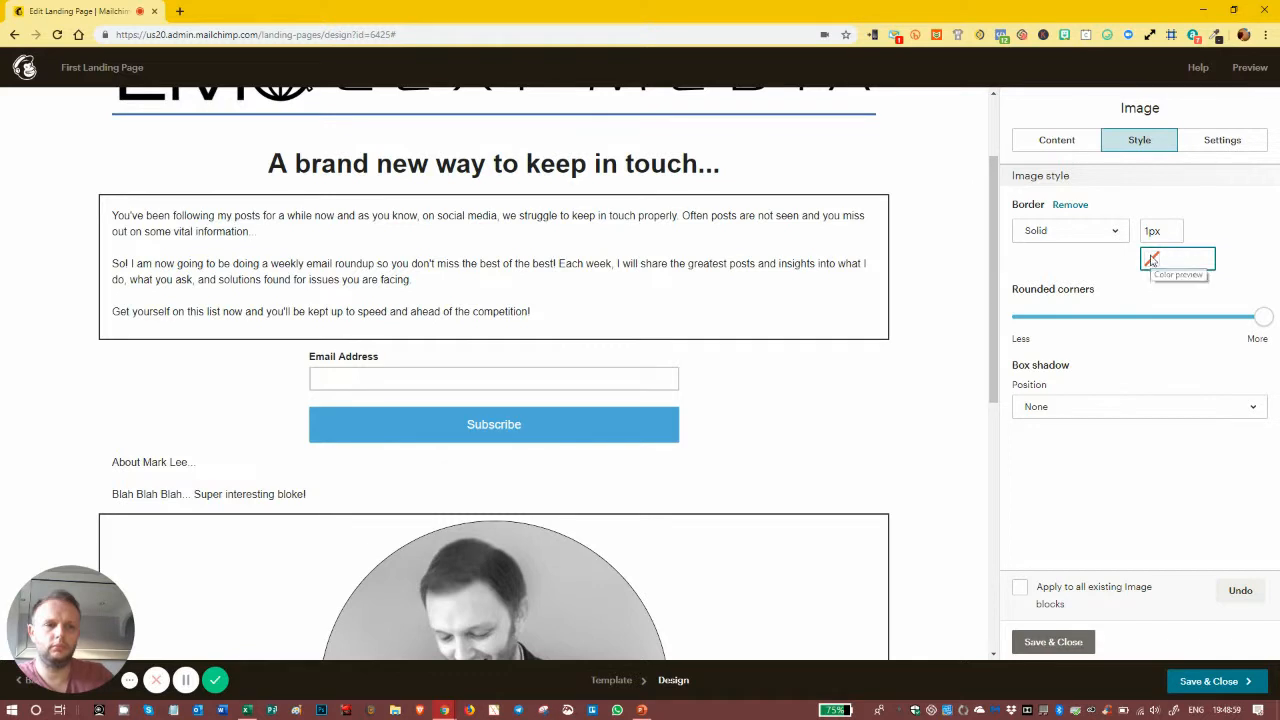
click(1150, 230)
key(BackSpace)
text(3)
Step: Set the photo's border colour to #000000 and save the image block
click(1160, 260)
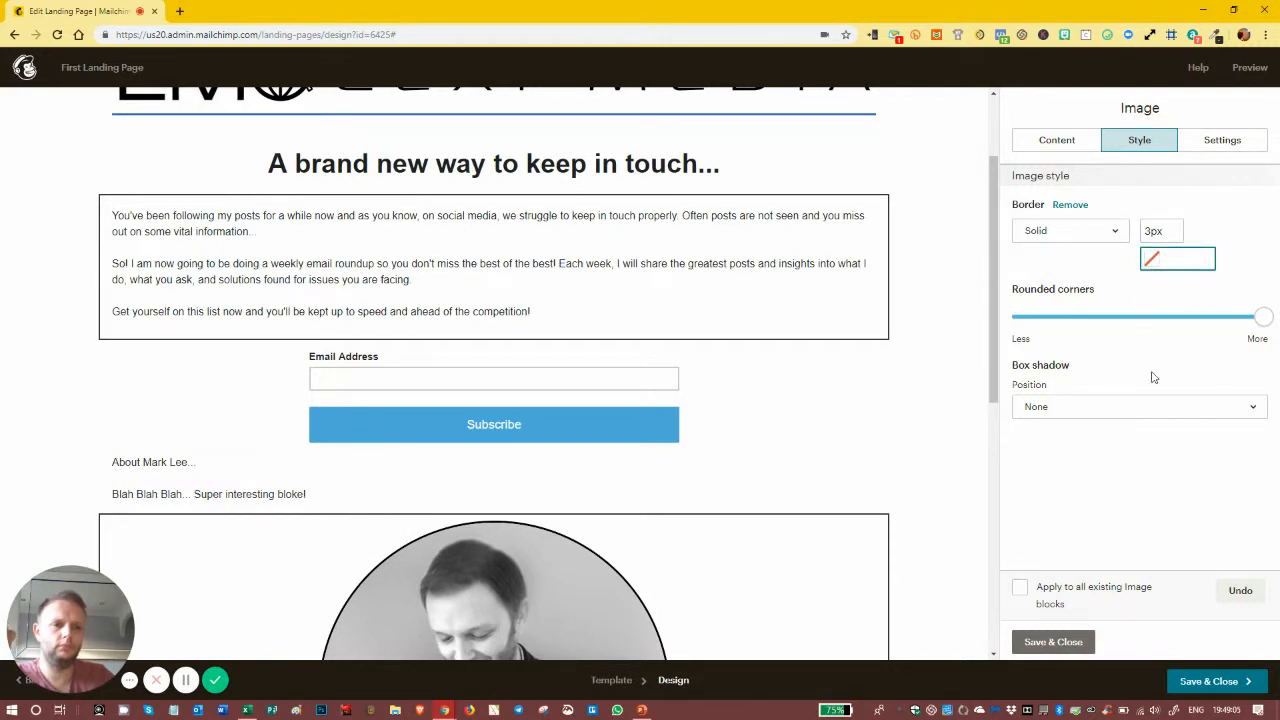
right_click(1183, 258)
click(1151, 258)
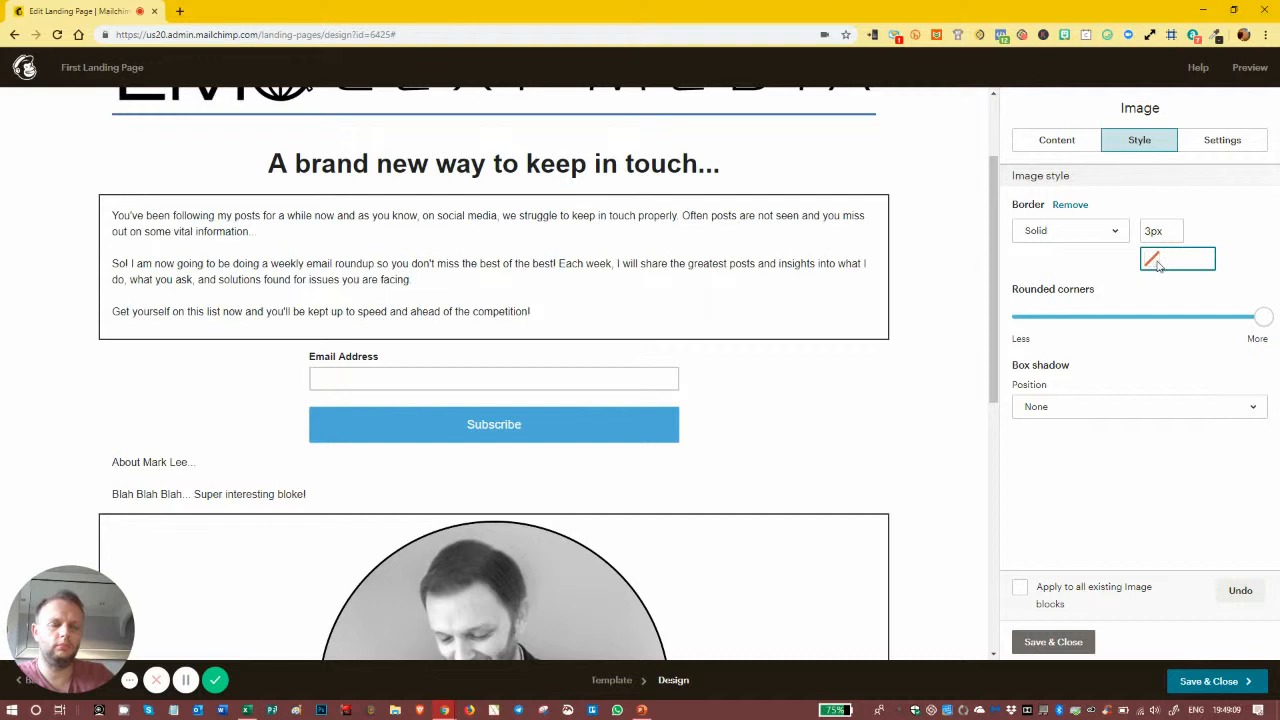
text(#ffffff)
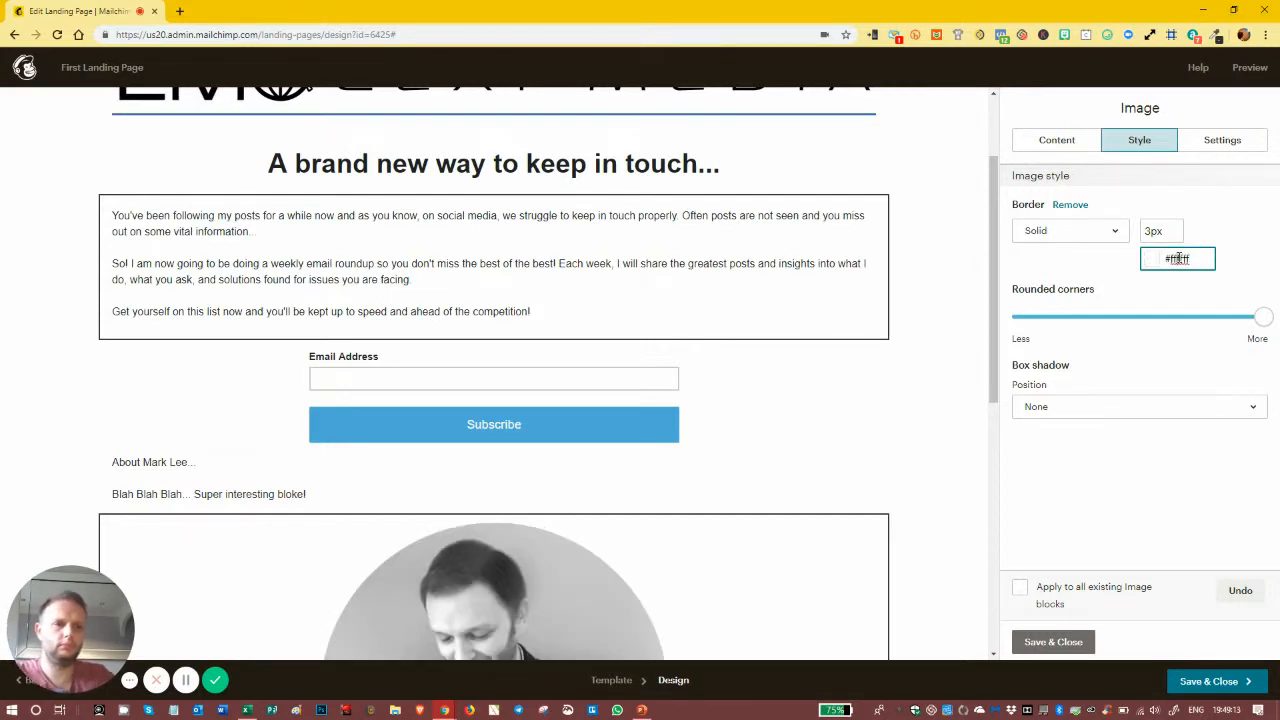
right_click(1184, 261)
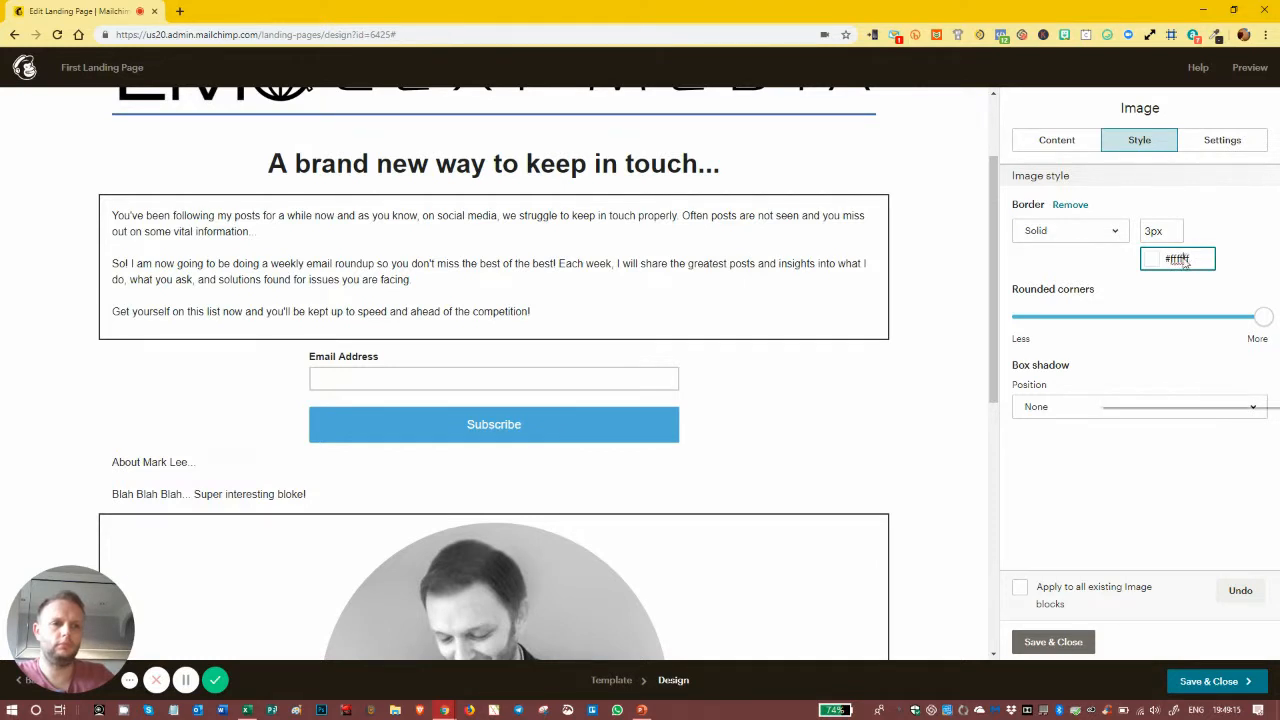
click(1100, 297)
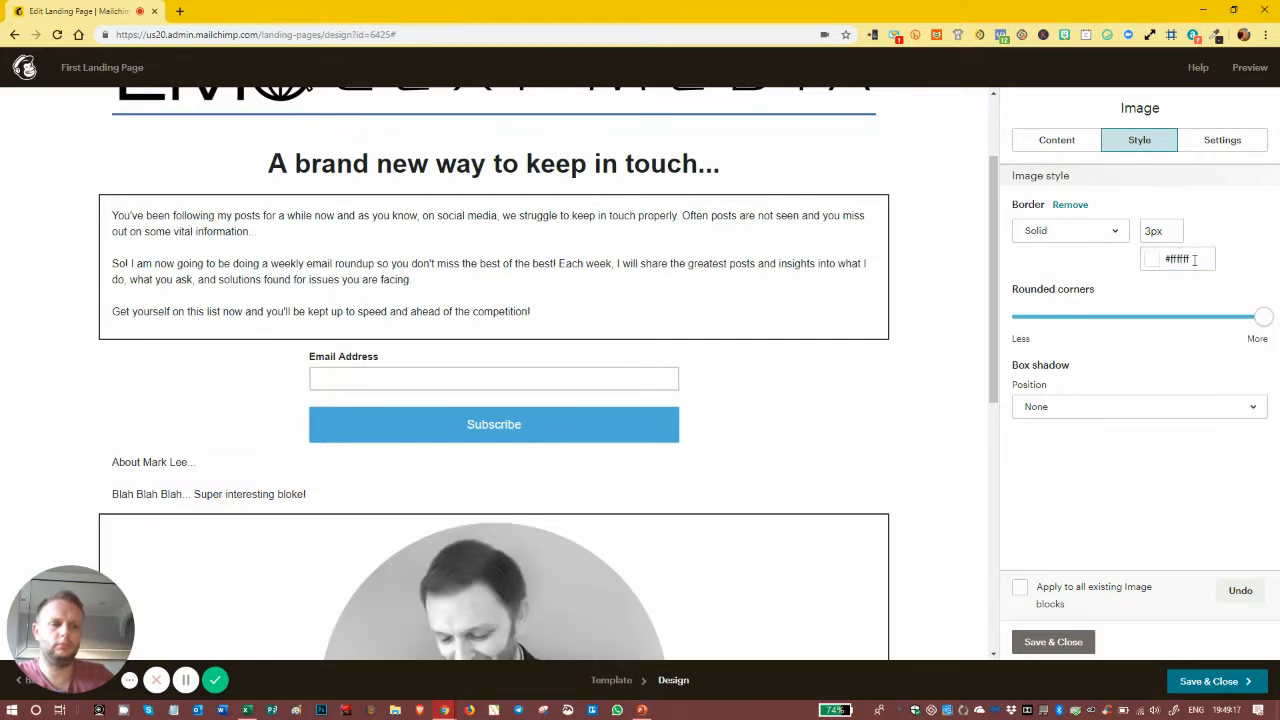
click(1146, 256)
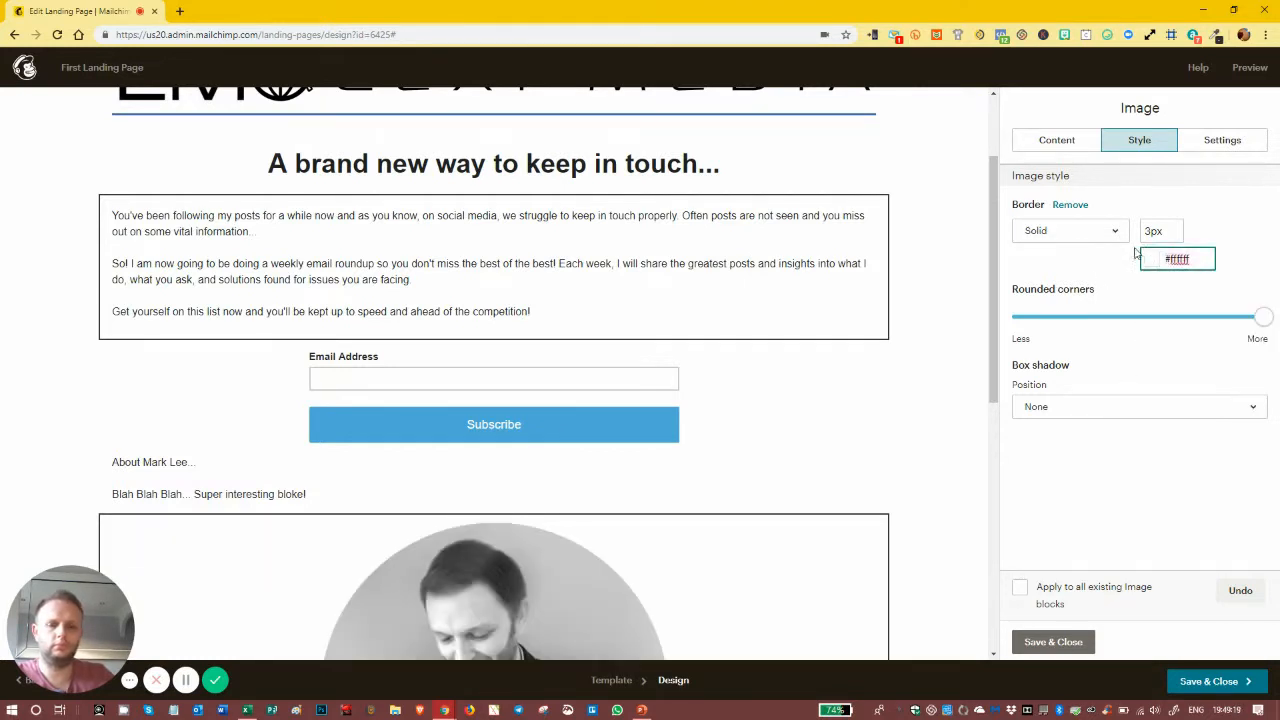
key(ctrl+a)
text(00)
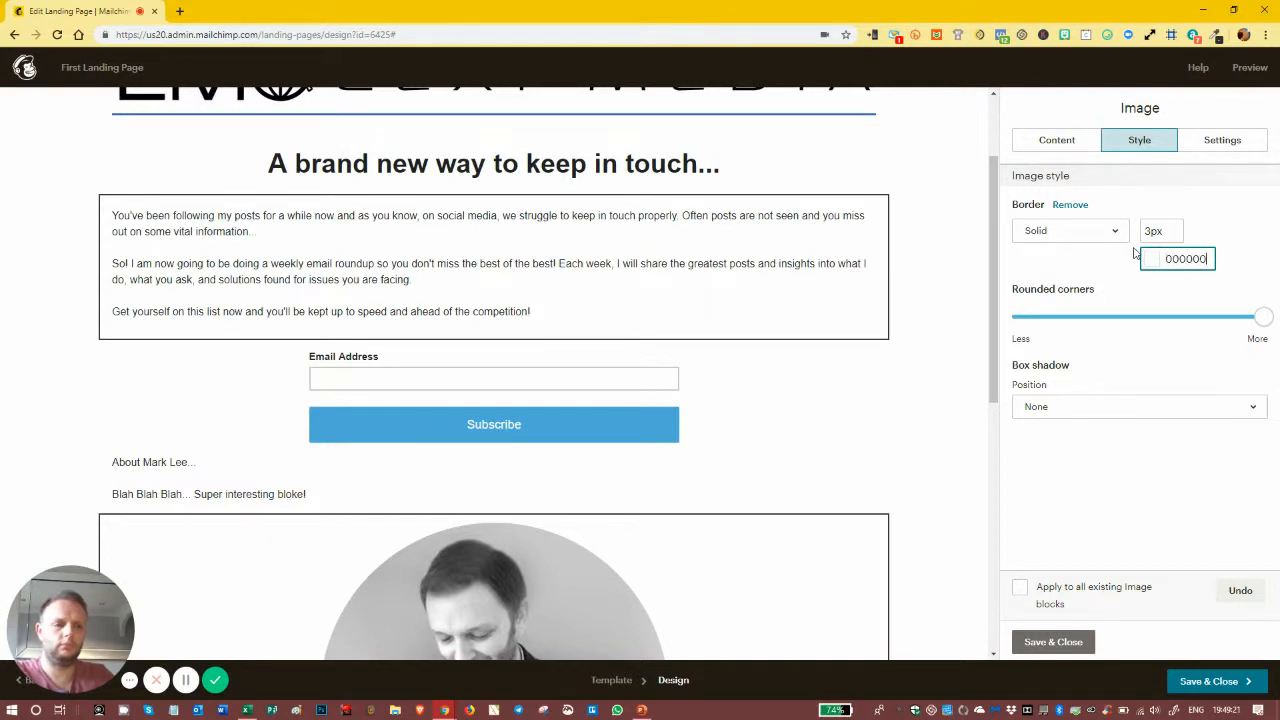
scroll(903, 363, down, 3)
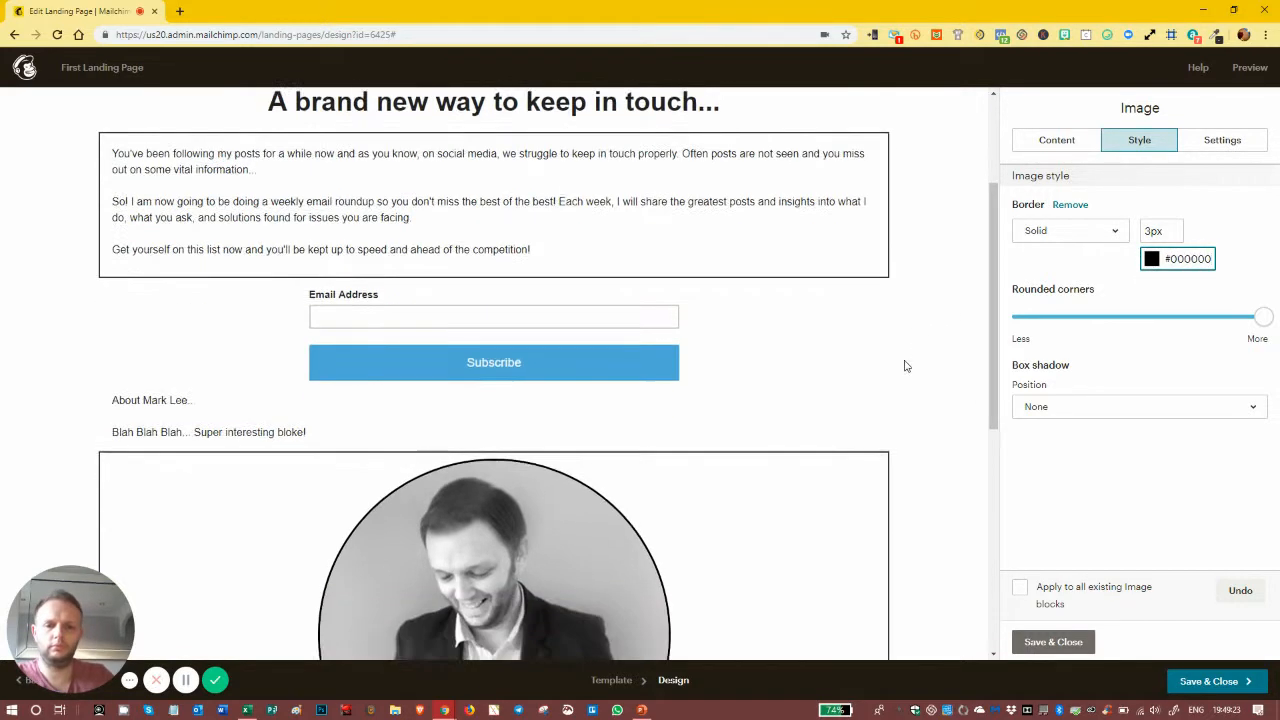
click(1053, 642)
scroll(857, 307, up, 4)
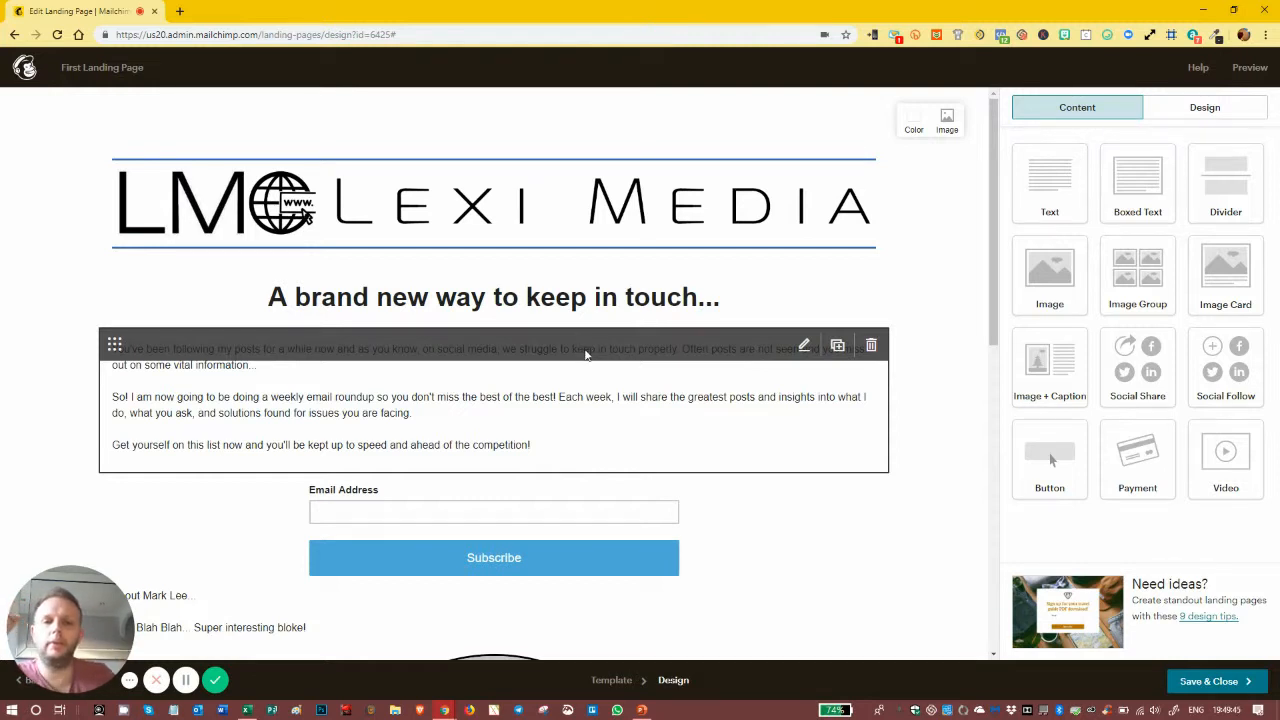
scroll(586, 354, down, 1)
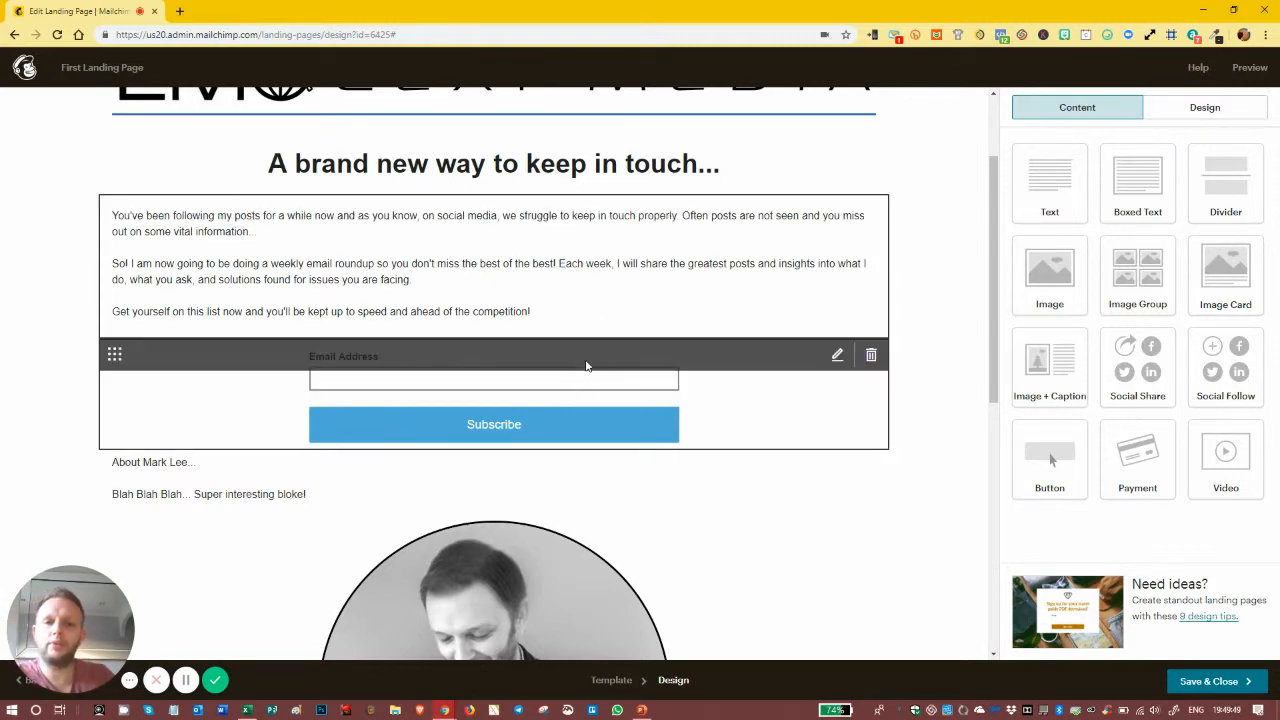
scroll(583, 368, down, 2)
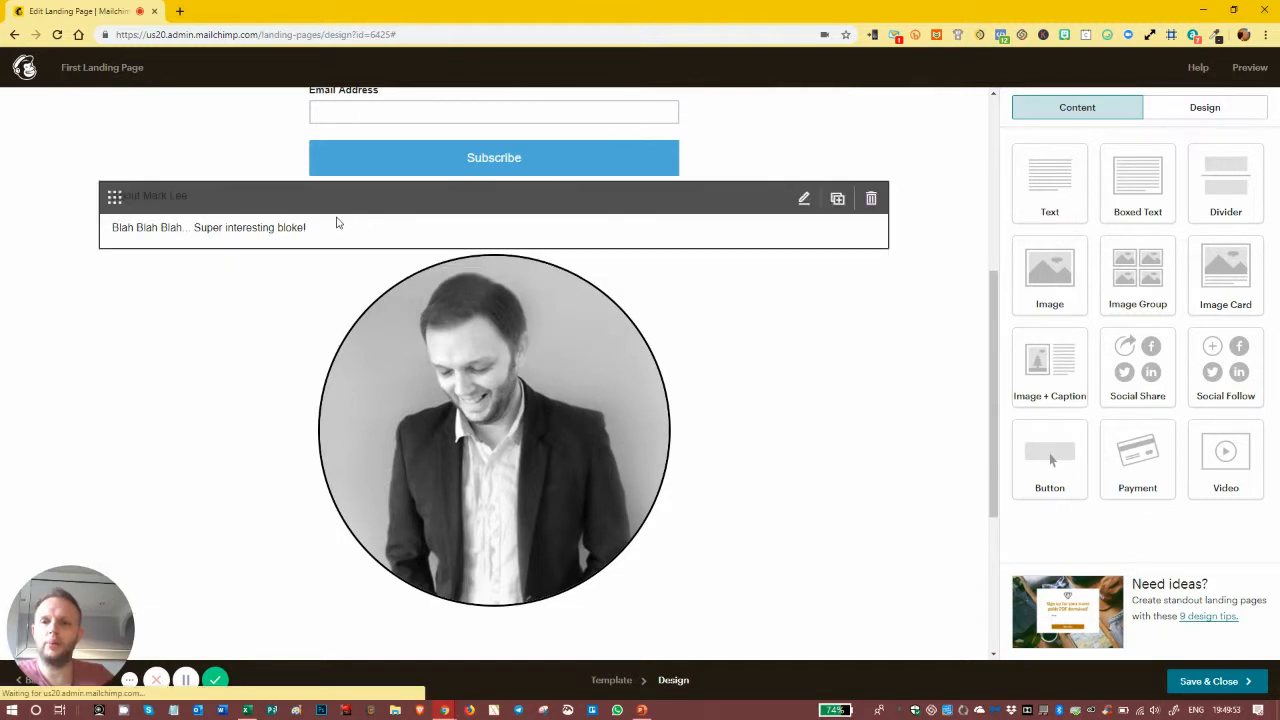
Step: Style the 'About Mark Lee...' line as a left-aligned heading 3 and save the block
click(340, 223)
drag(1092, 240, 1012, 244)
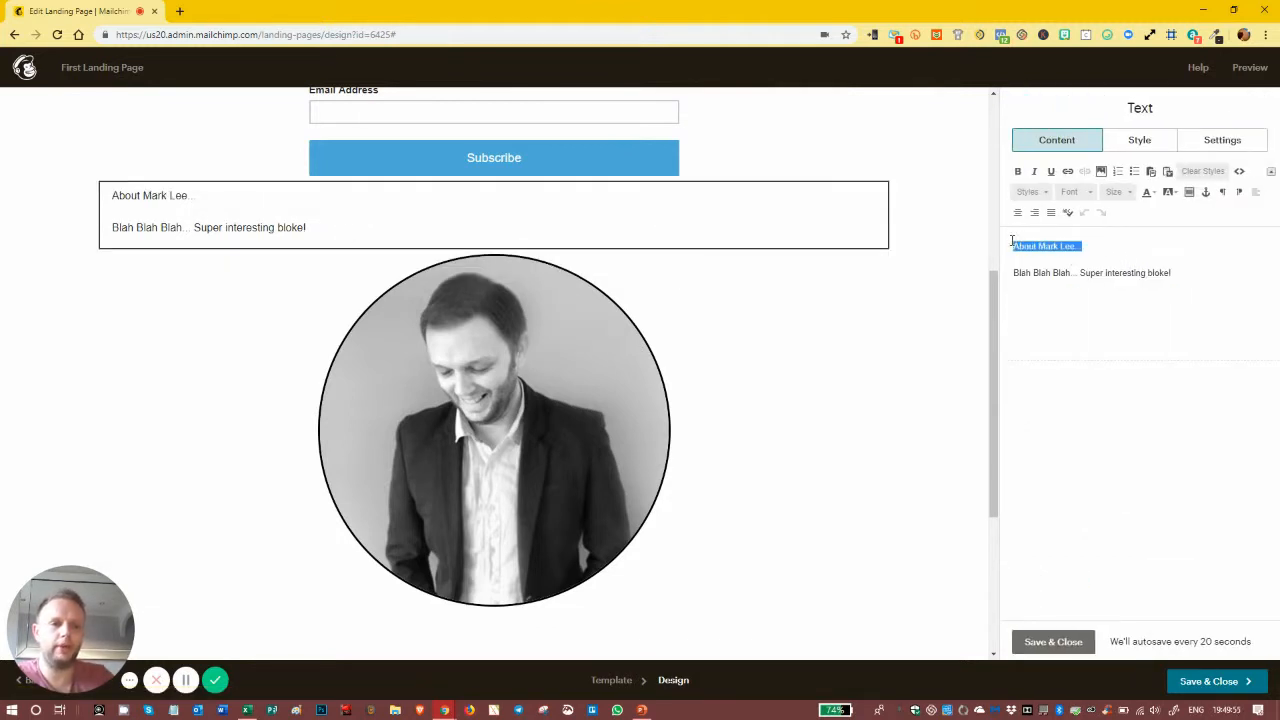
click(1043, 192)
click(1050, 280)
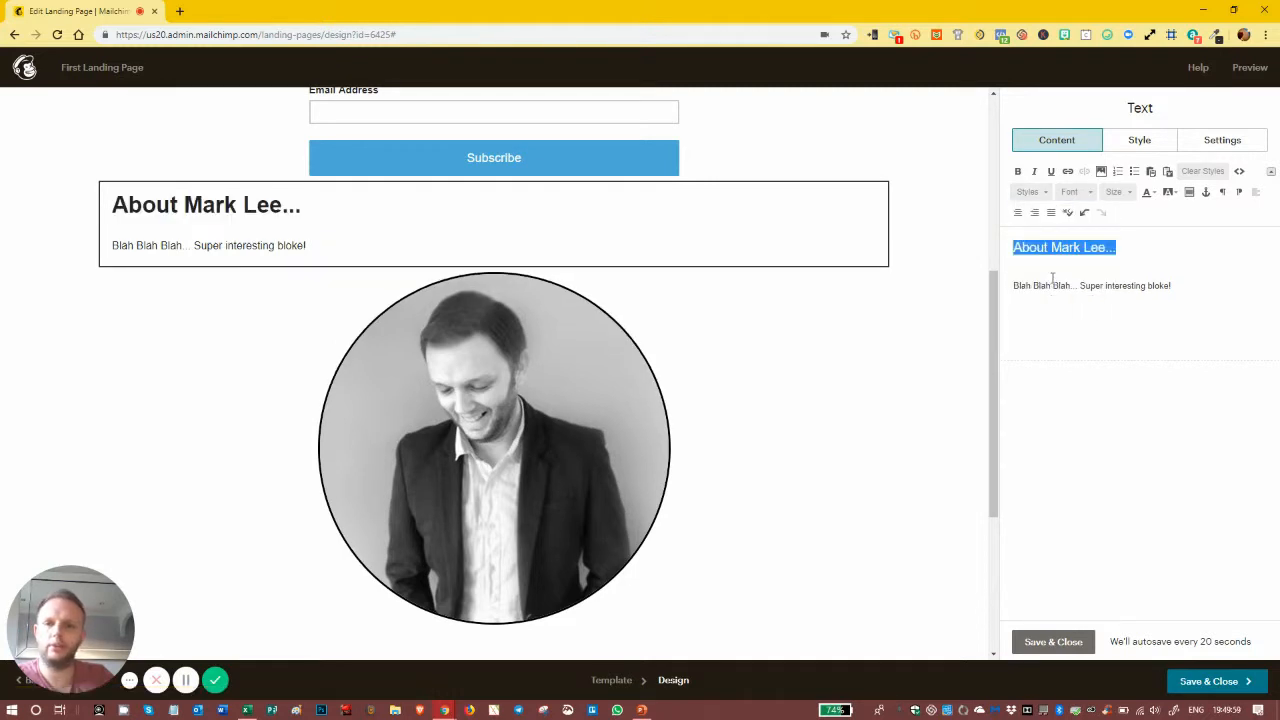
click(1034, 192)
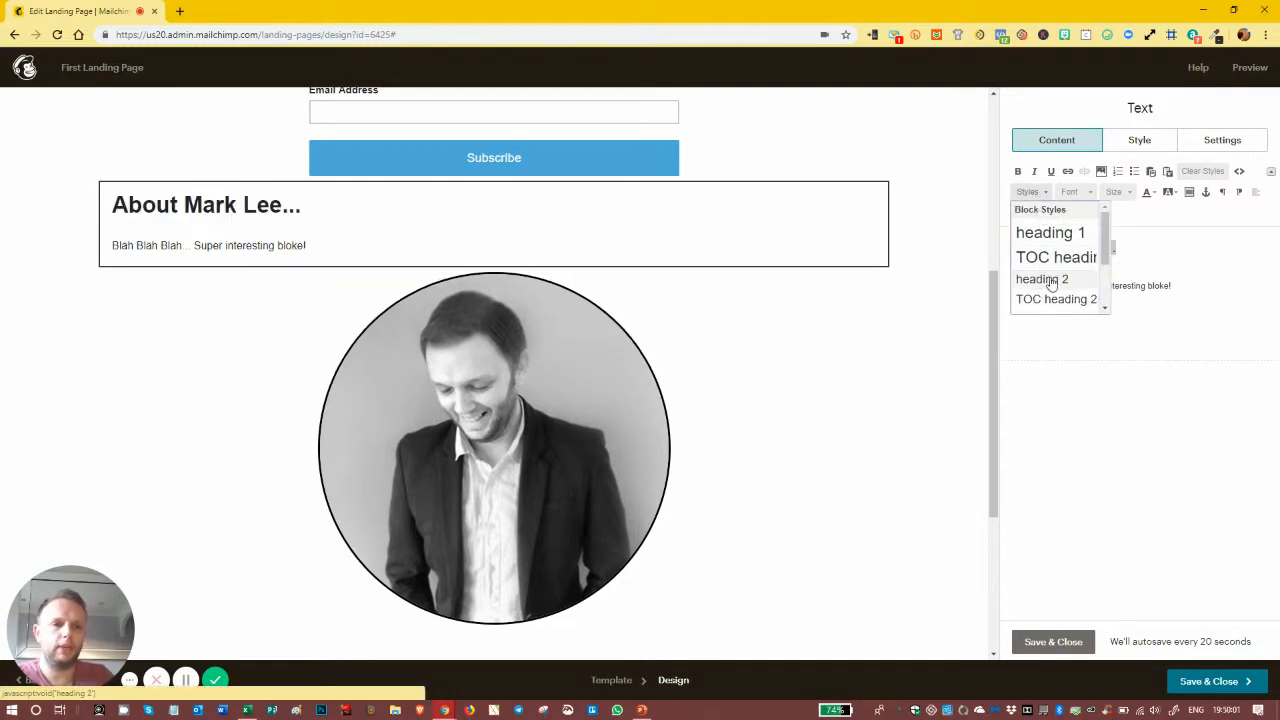
scroll(1055, 287, down, 2)
click(1047, 250)
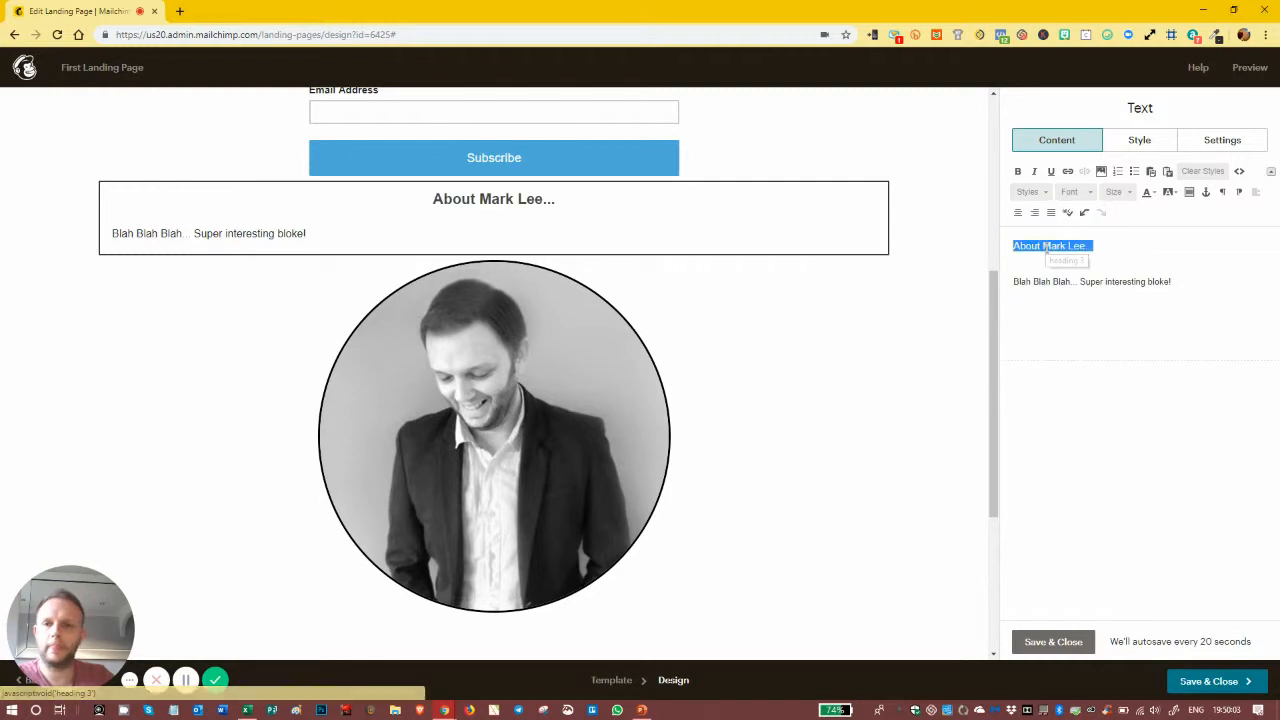
click(1256, 193)
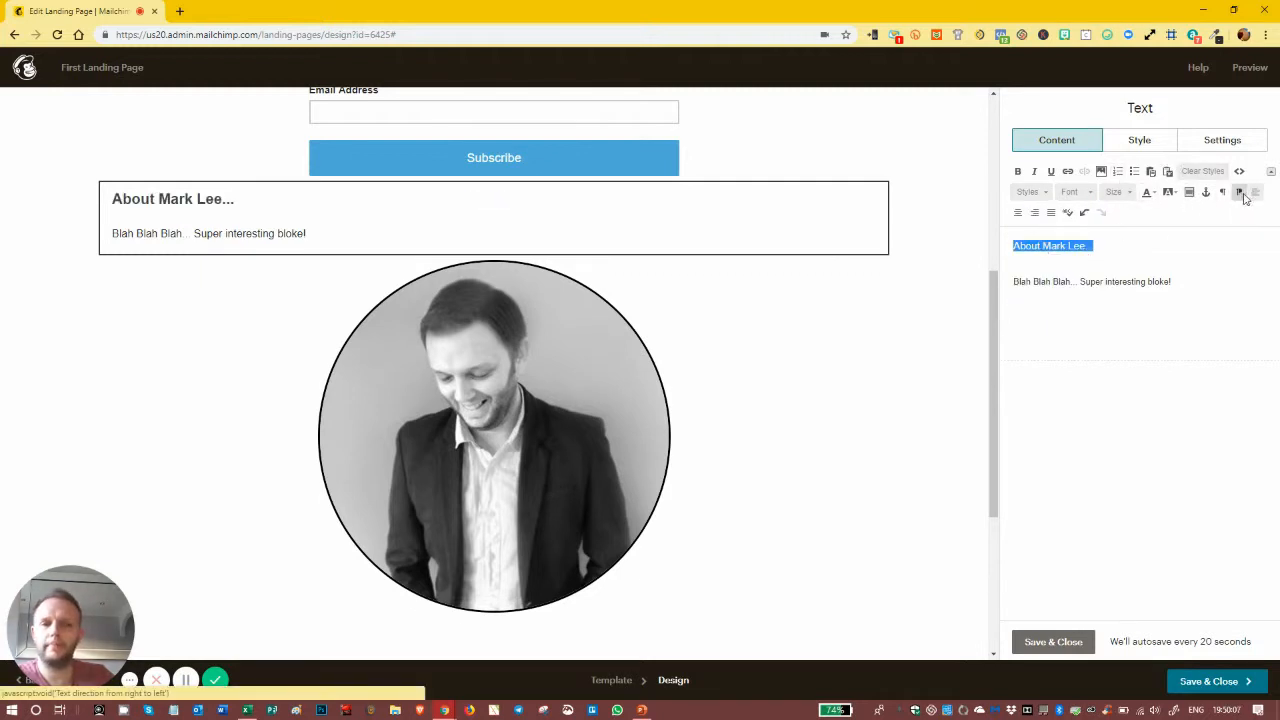
click(1186, 279)
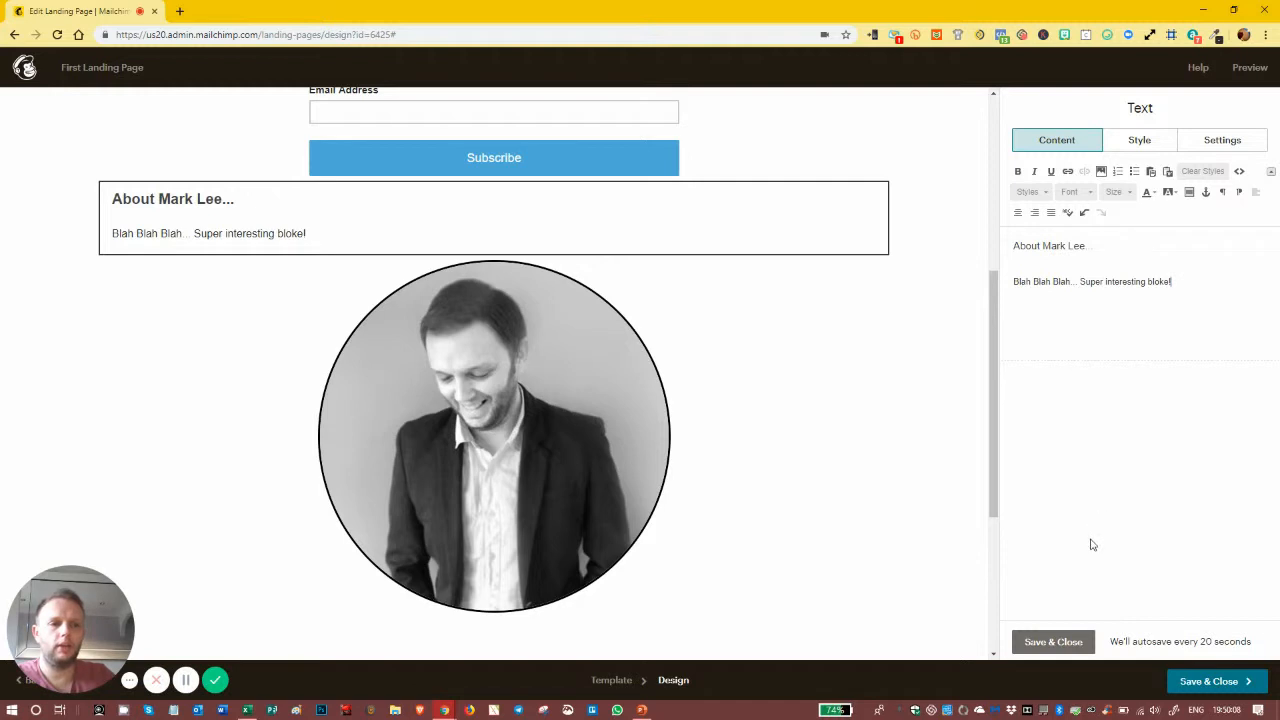
click(1052, 641)
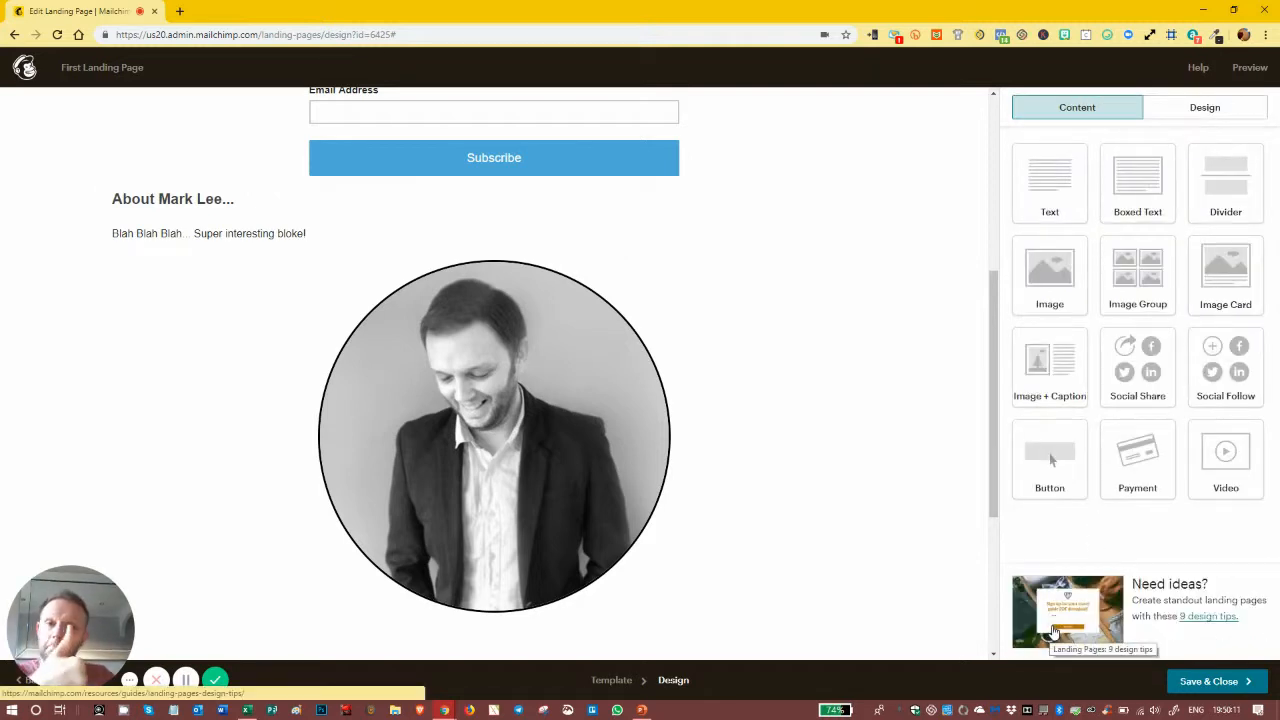
Step: Review the round photo's style and file details and adjust its corner rounding
click(597, 358)
click(1155, 140)
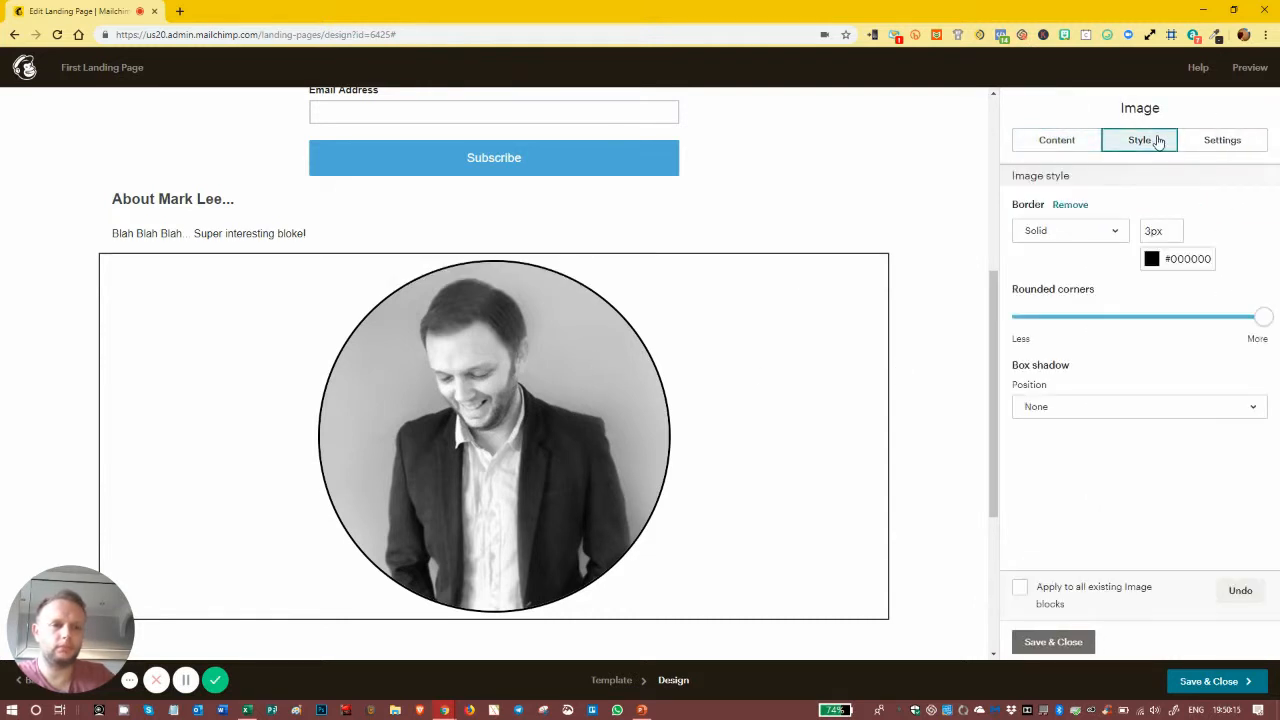
click(1062, 139)
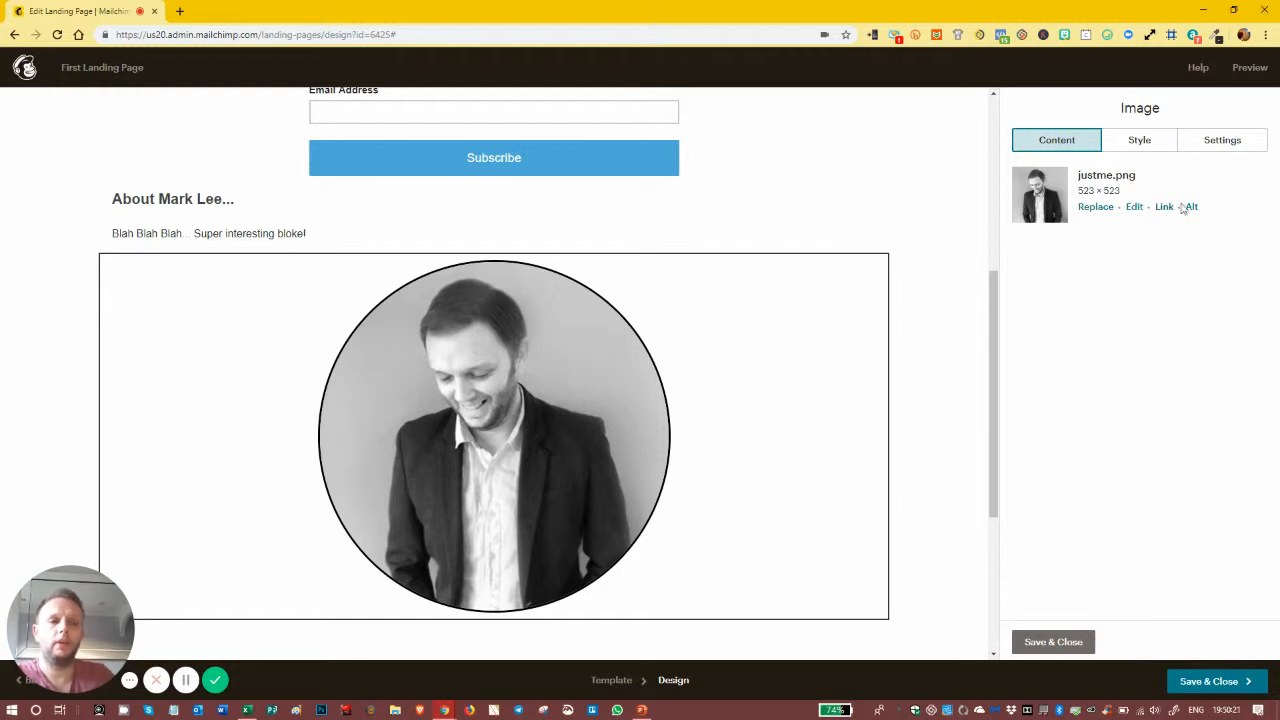
click(1139, 141)
mouse_move(1264, 318)
mouse_down()
mouse_move(991, 318)
mouse_move(1277, 318)
mouse_up()
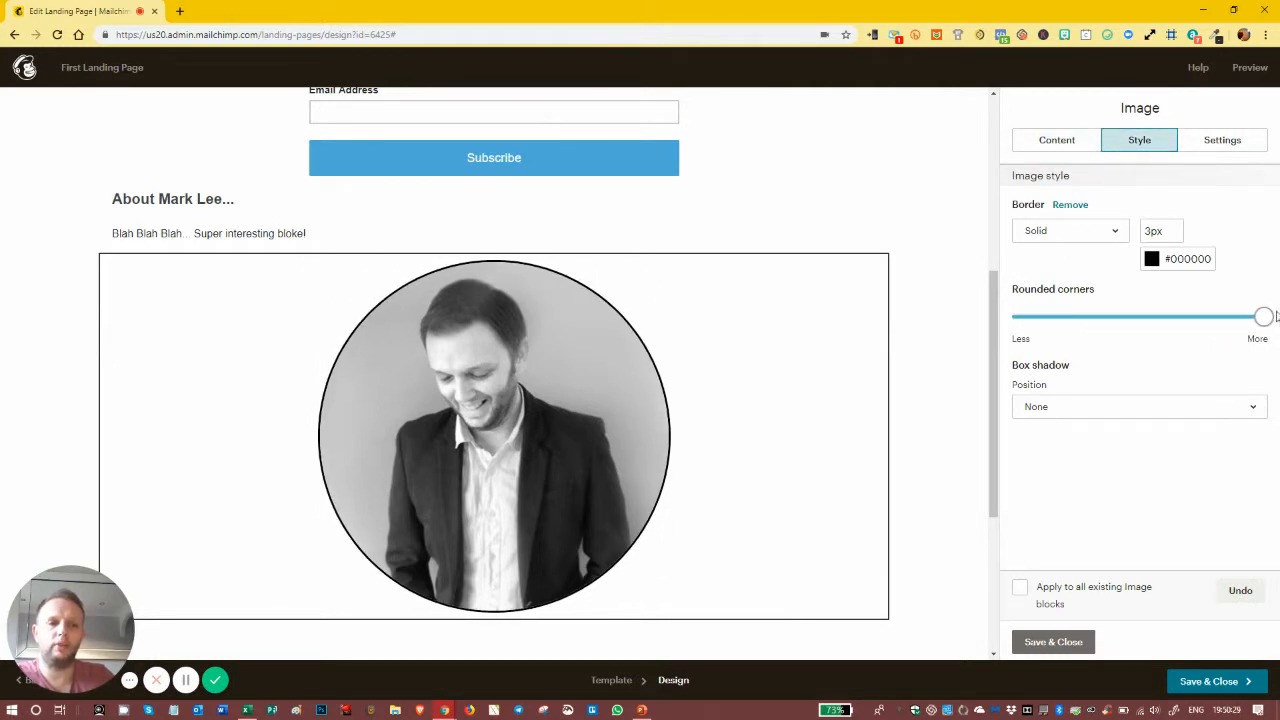
Step: Align the photo left, leaving edge-to-edge and retina halving turned off
click(1214, 144)
click(1073, 226)
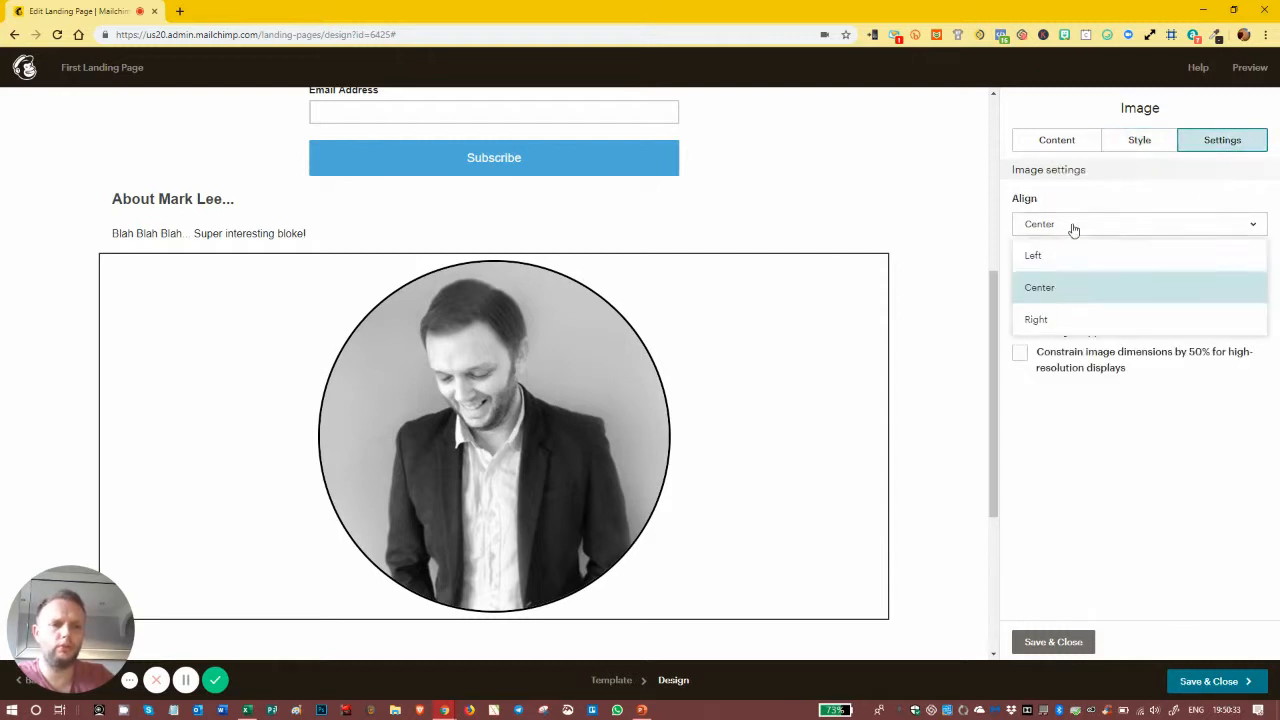
click(1046, 257)
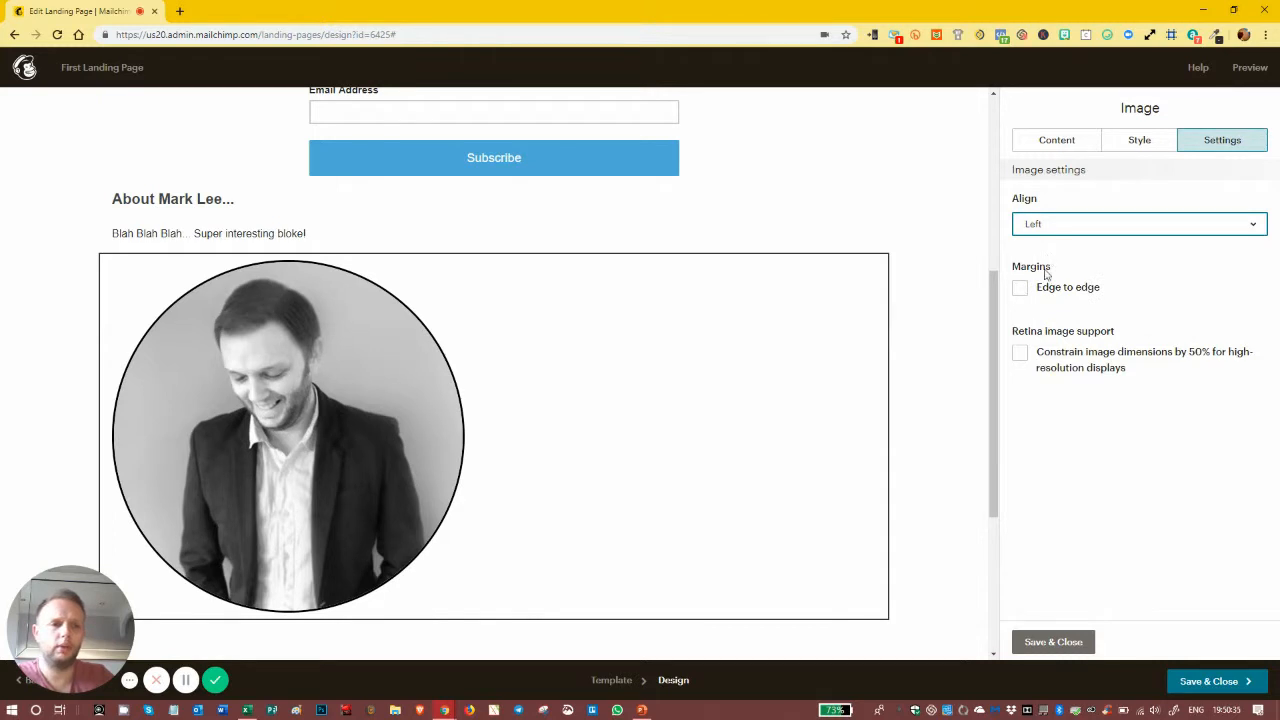
click(1021, 292)
click(1021, 292)
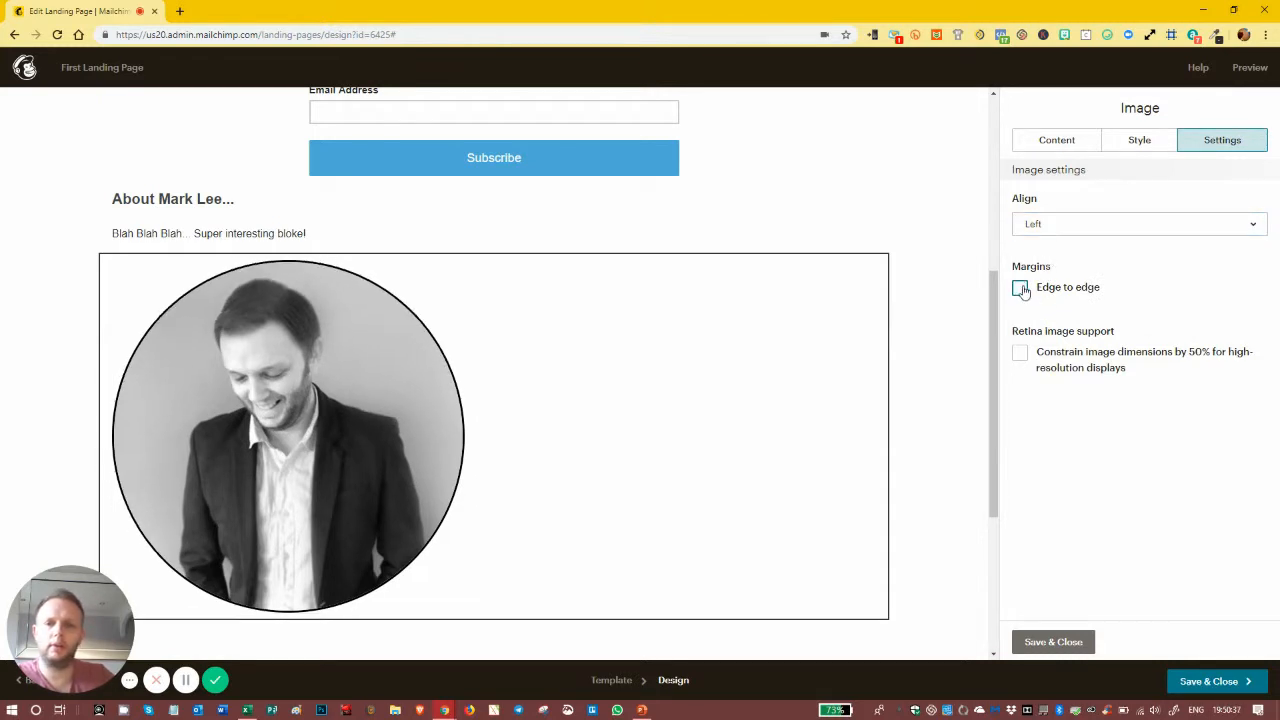
click(1020, 355)
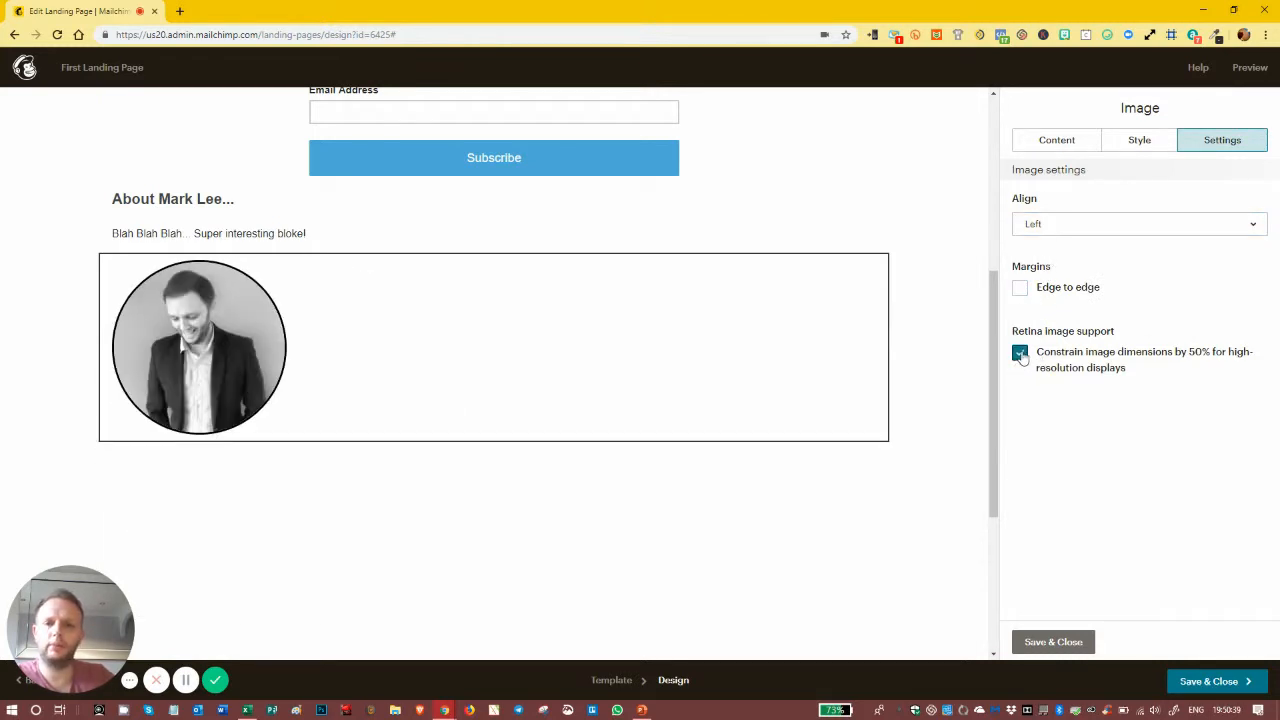
click(1020, 355)
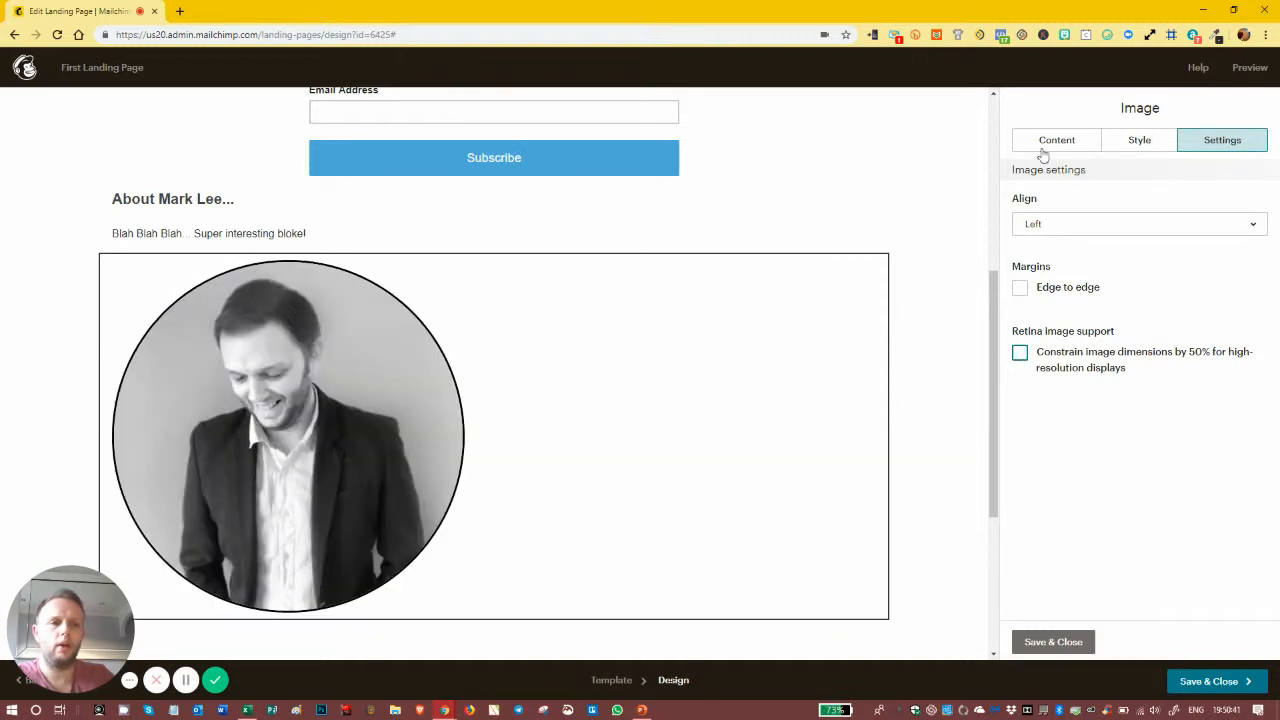
click(1057, 140)
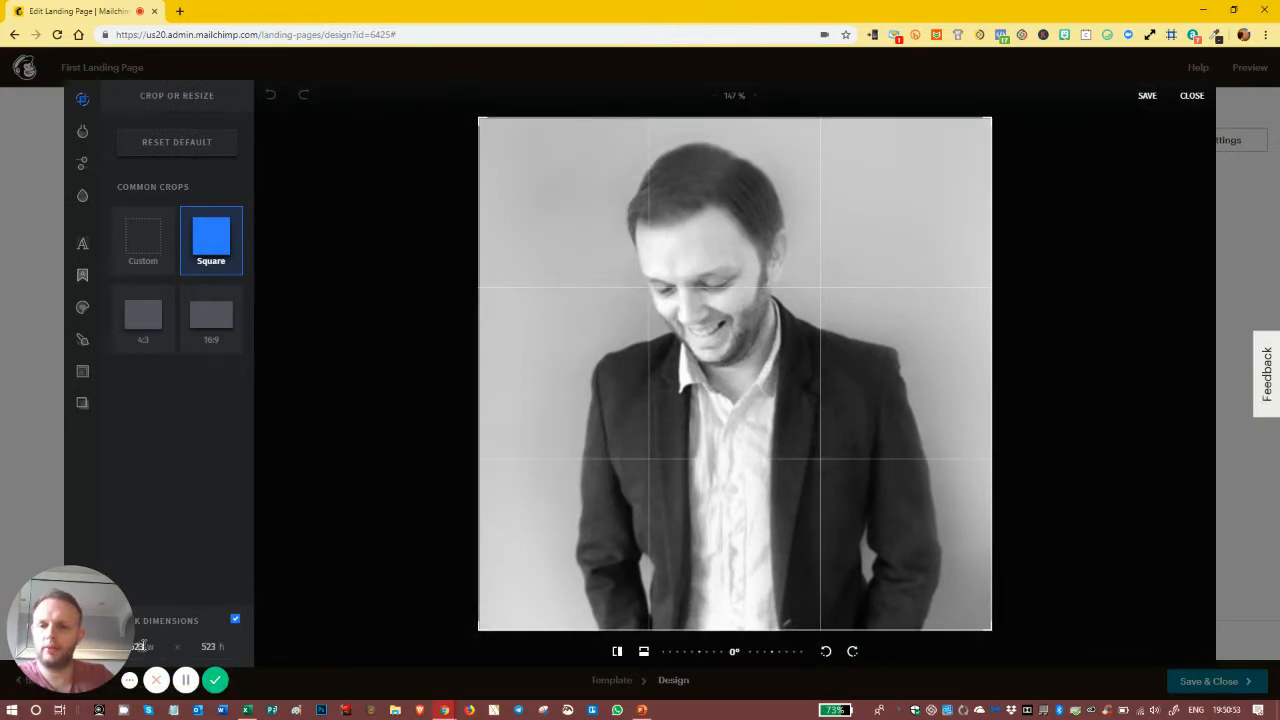
Step: Resize justme.png to 200 × 200 pixels and save it
text(200)
key(Tab)
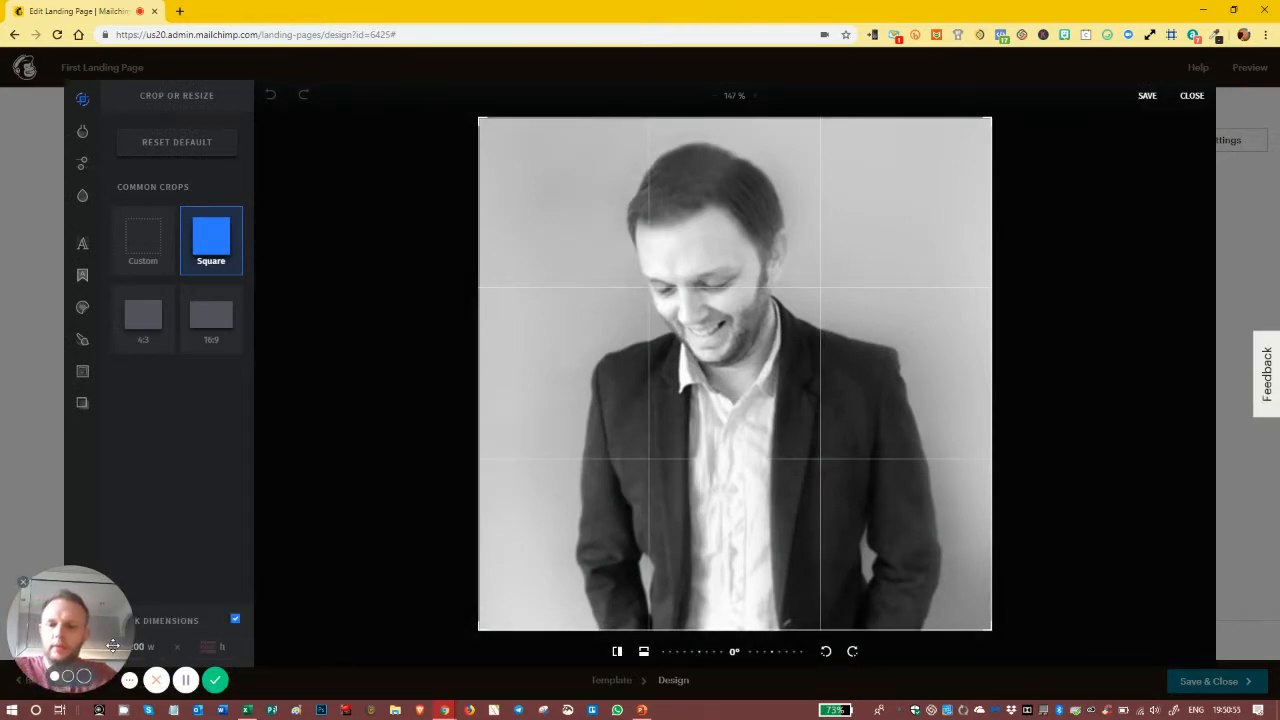
click(242, 647)
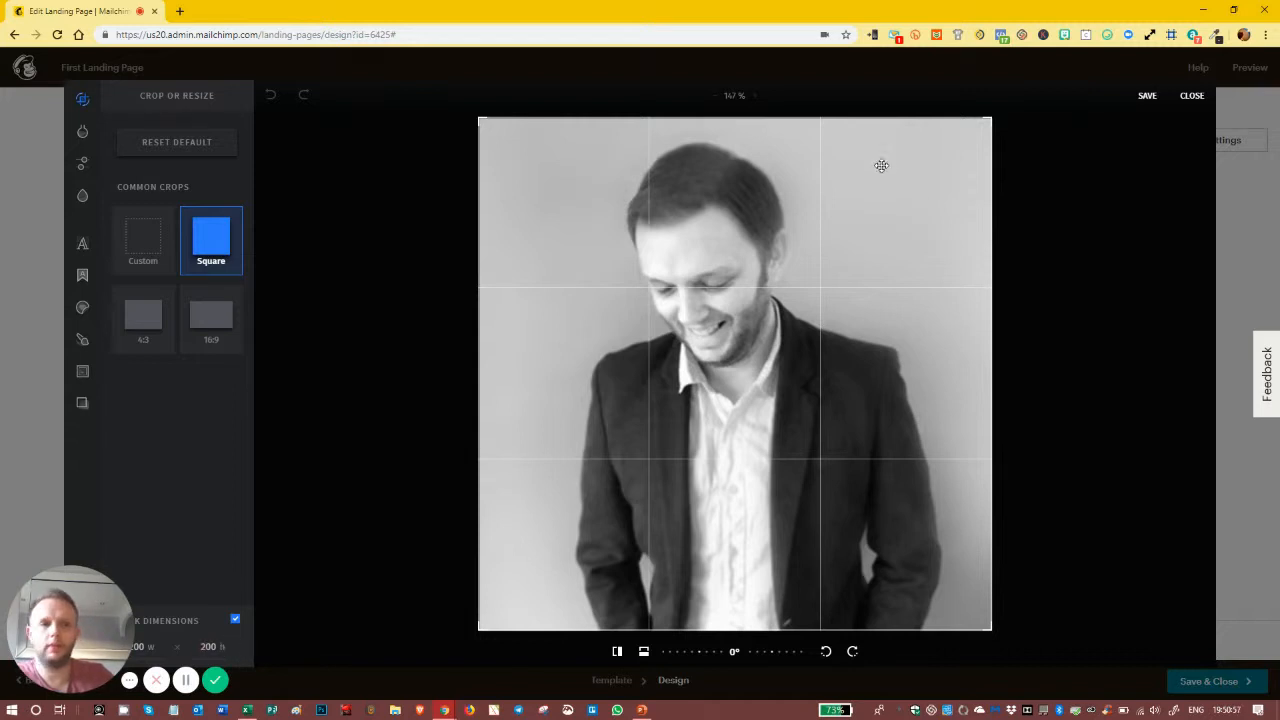
click(1146, 96)
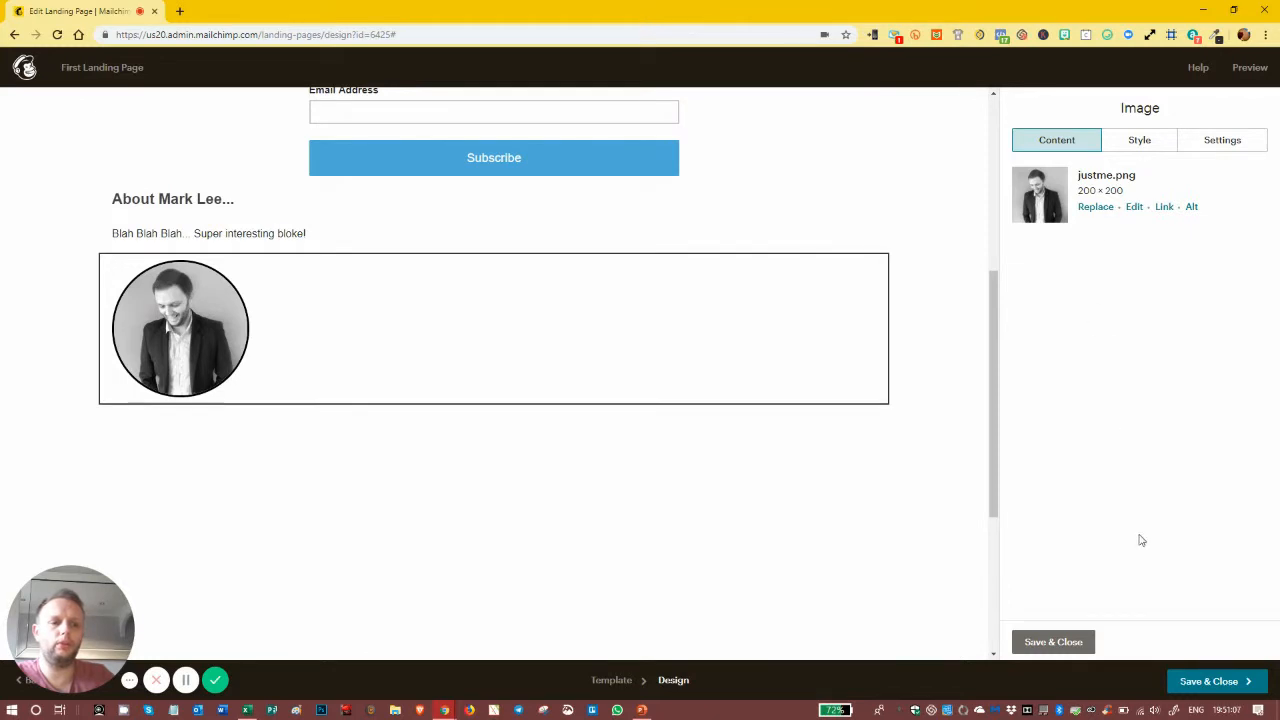
Step: Add an Image Card under the bio text with its caption on the right at three-quarters width
click(1081, 647)
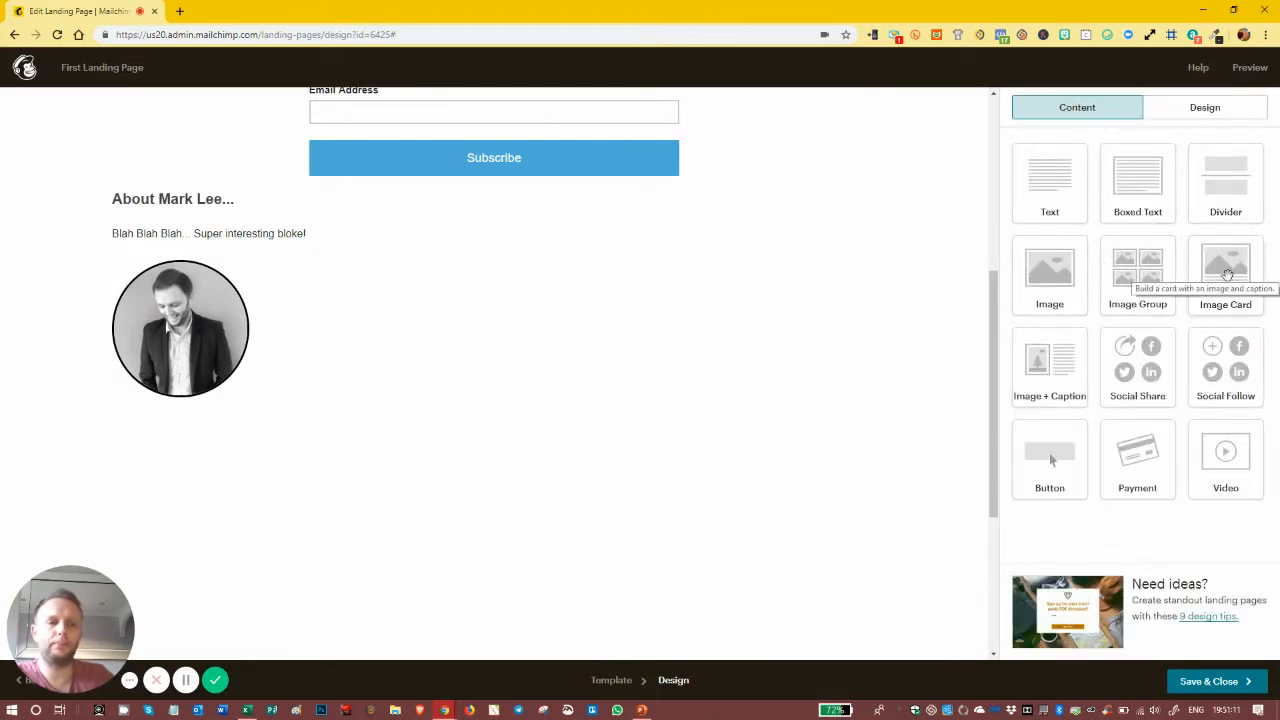
drag(1227, 274, 513, 262)
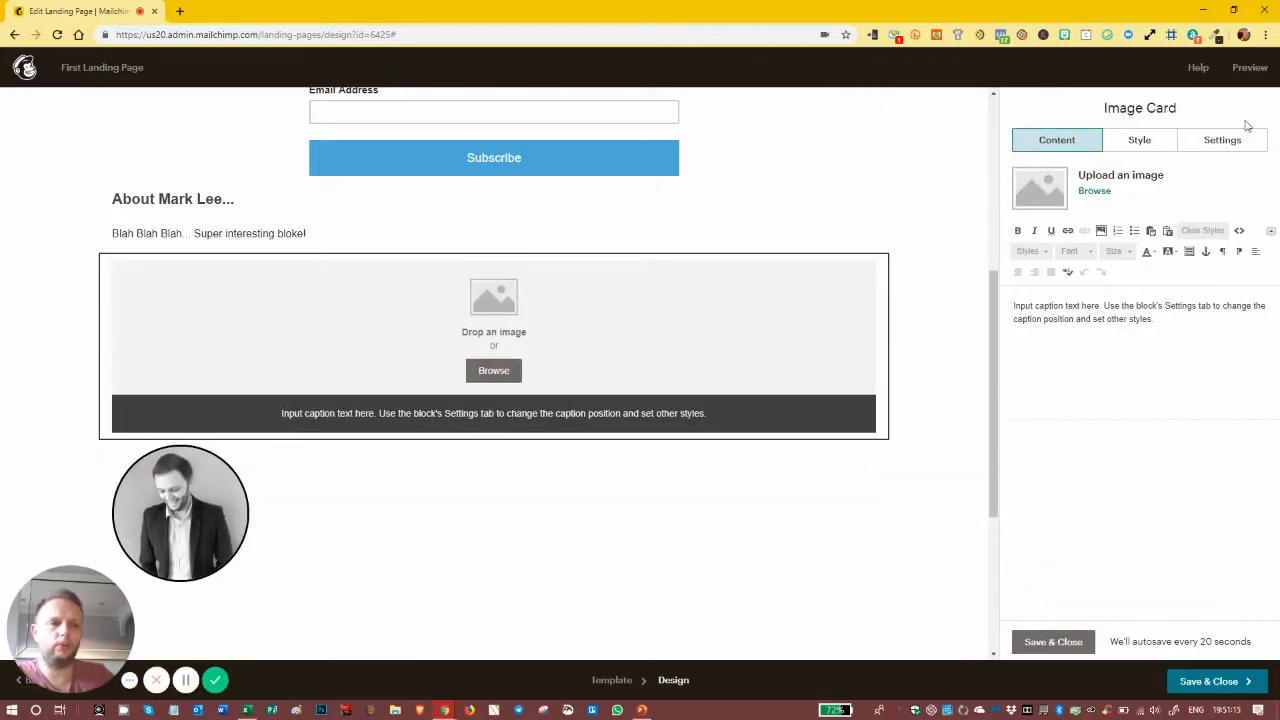
click(1229, 140)
click(1063, 226)
click(1057, 320)
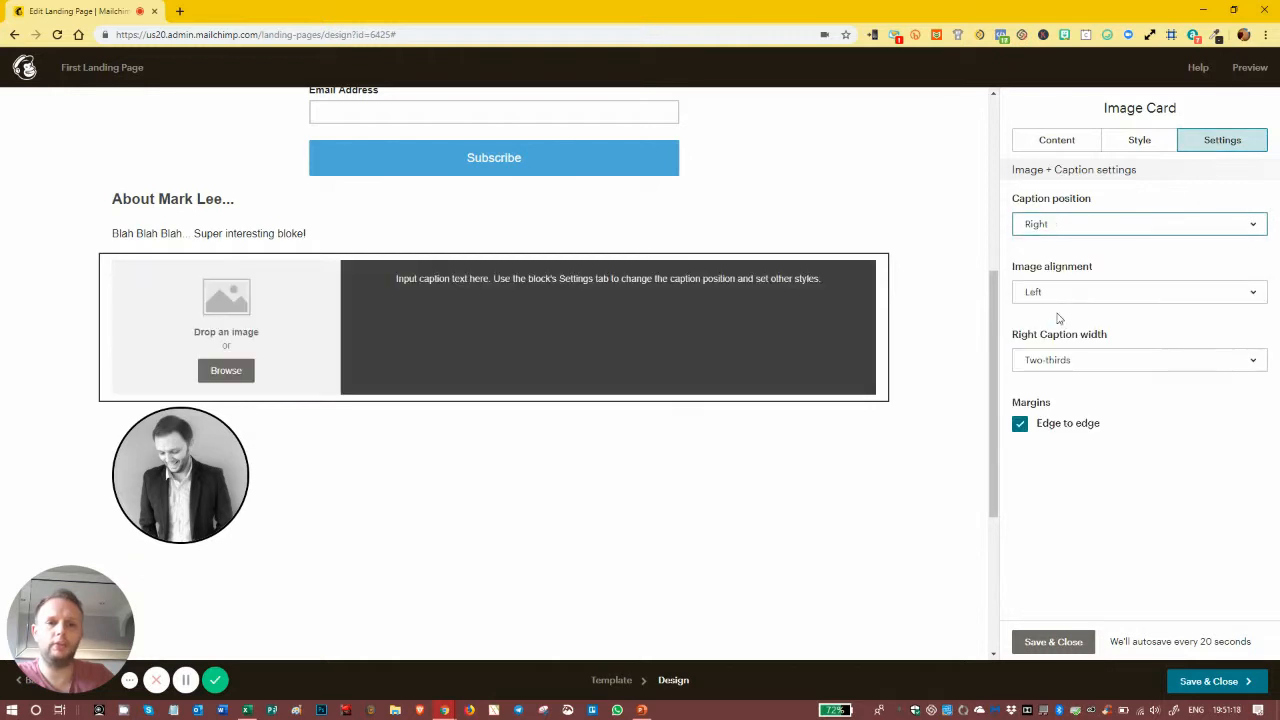
click(1087, 368)
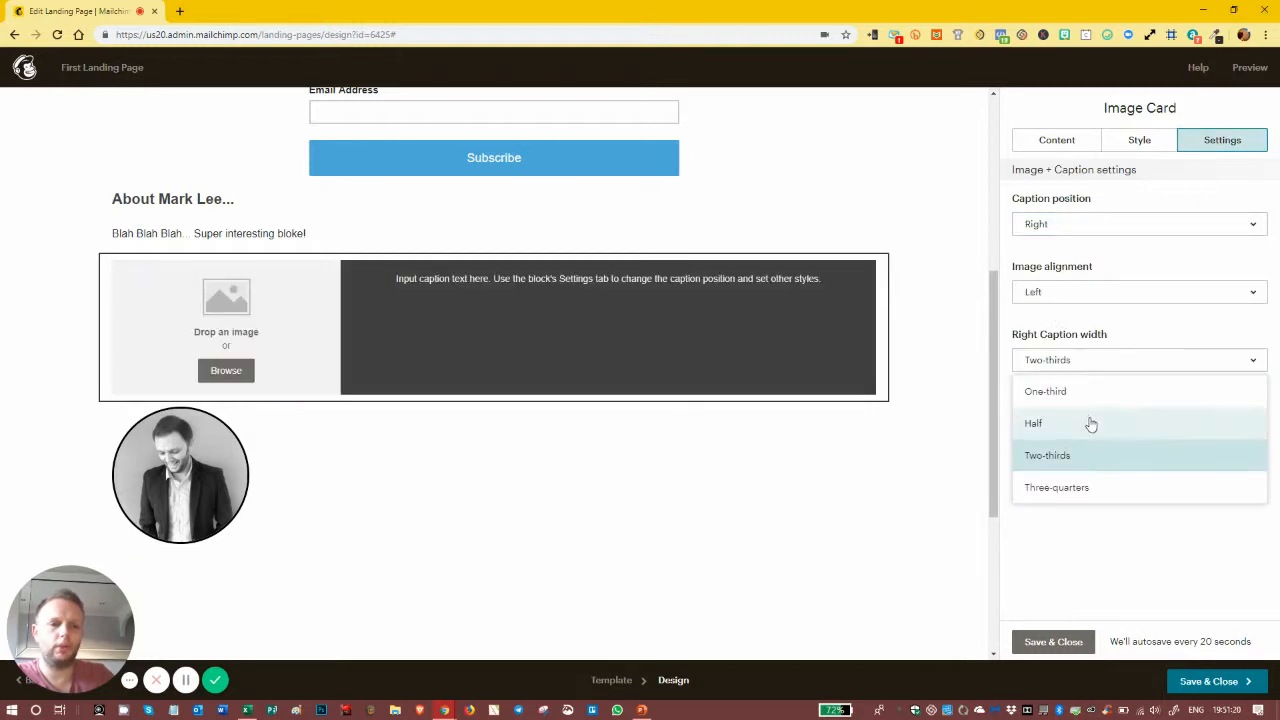
click(1085, 489)
click(1079, 368)
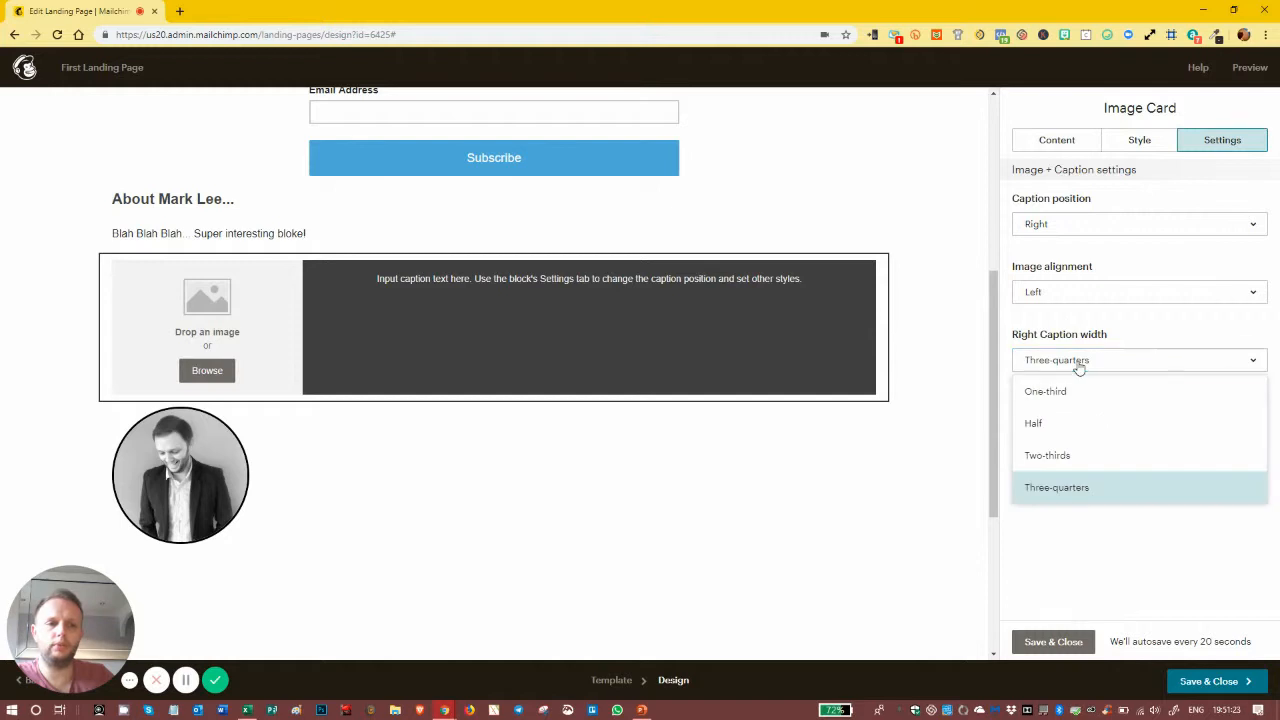
click(1080, 394)
click(1080, 368)
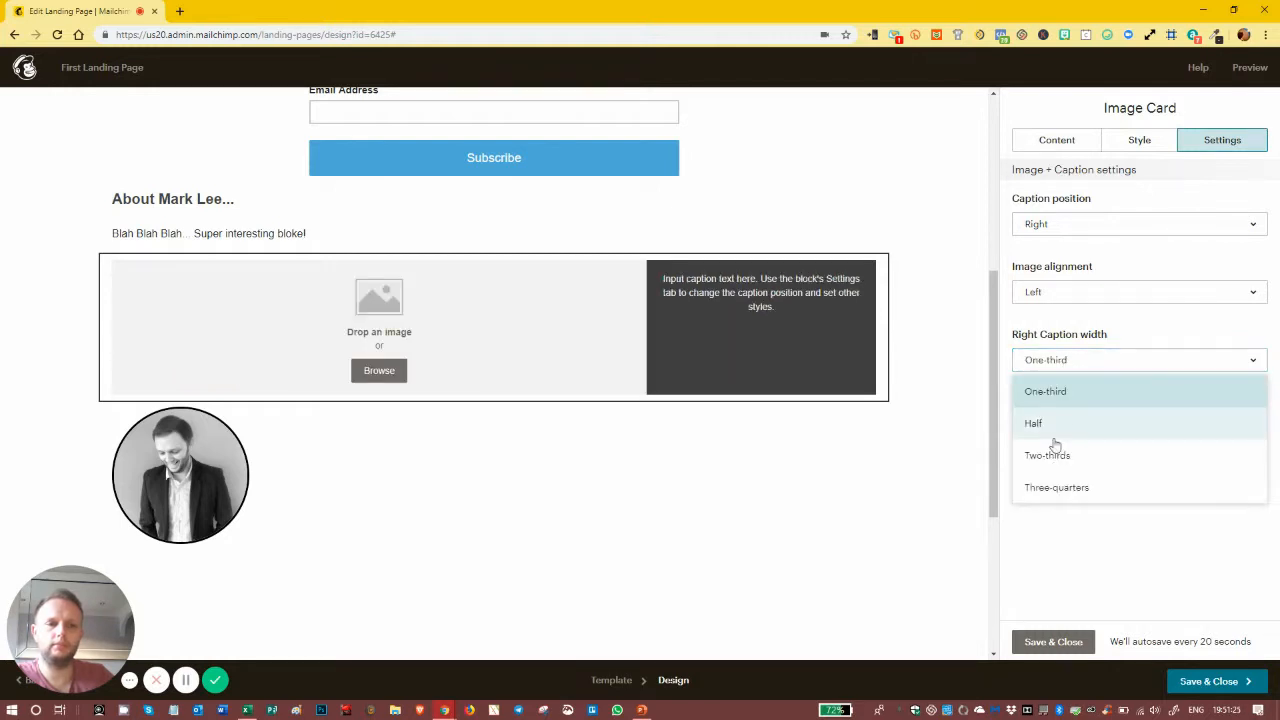
click(1060, 487)
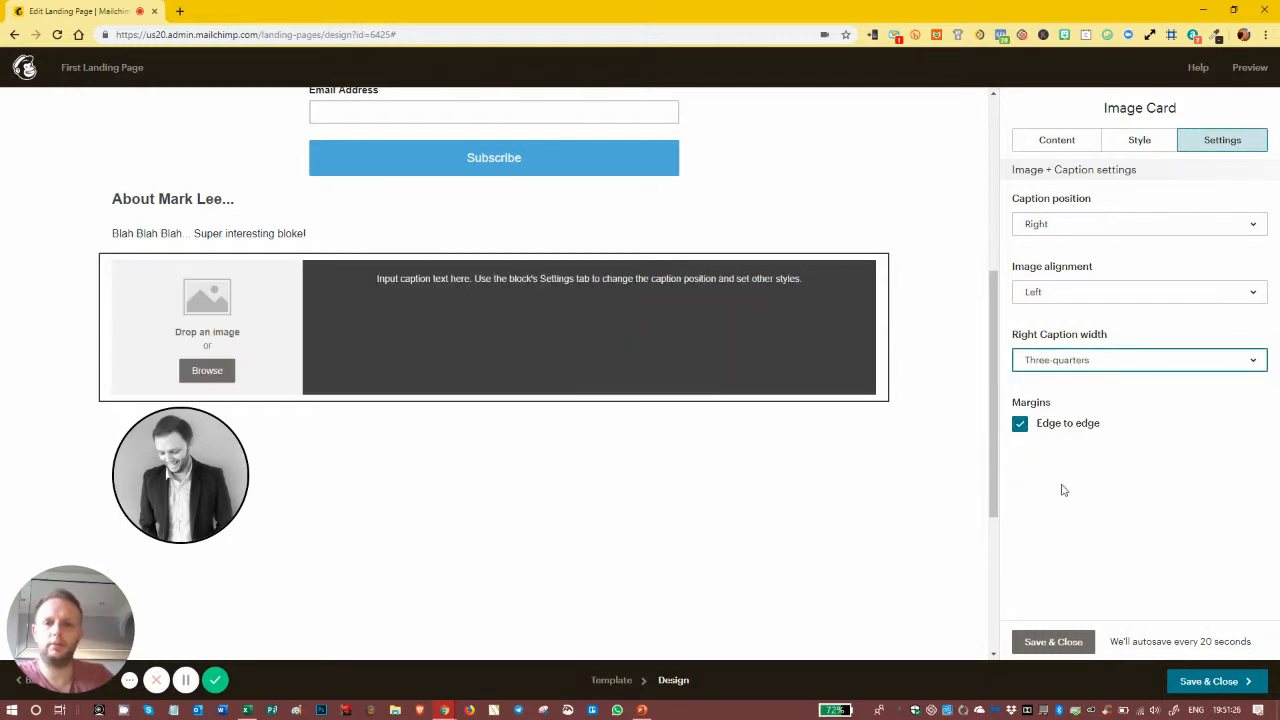
Step: Insert the justme.png portrait from the library into the image card
click(210, 370)
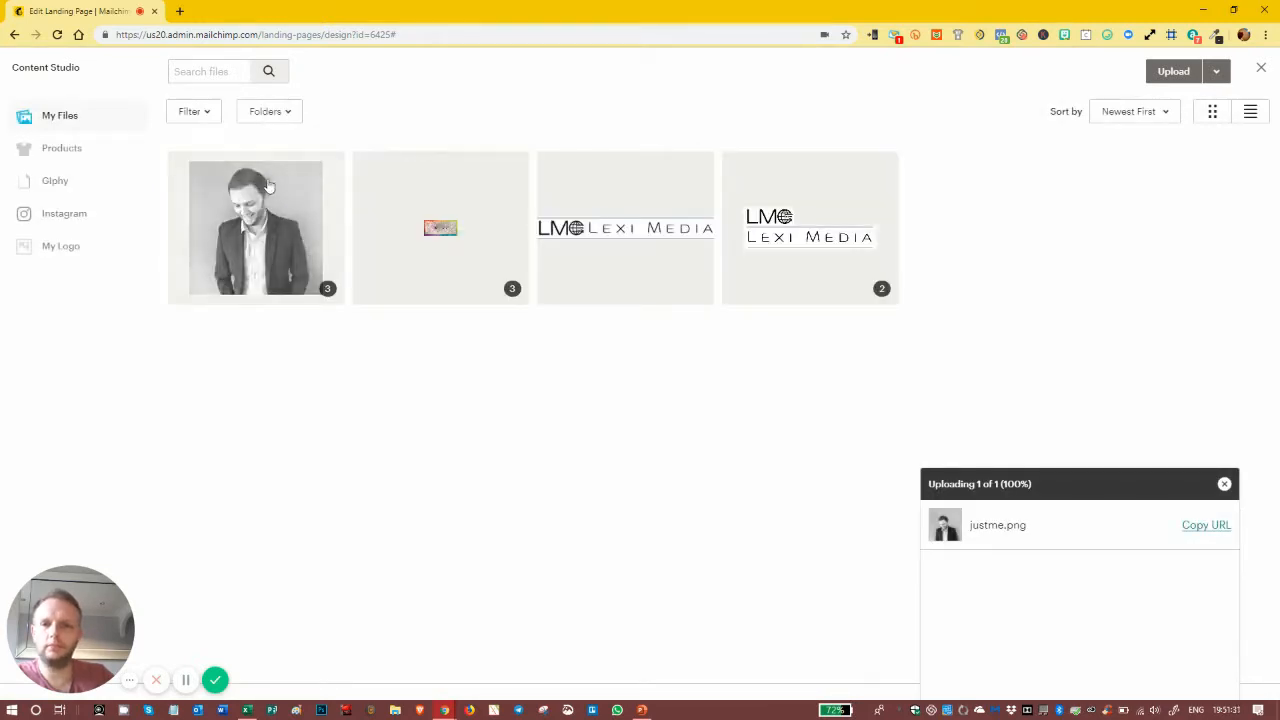
click(262, 208)
click(1203, 70)
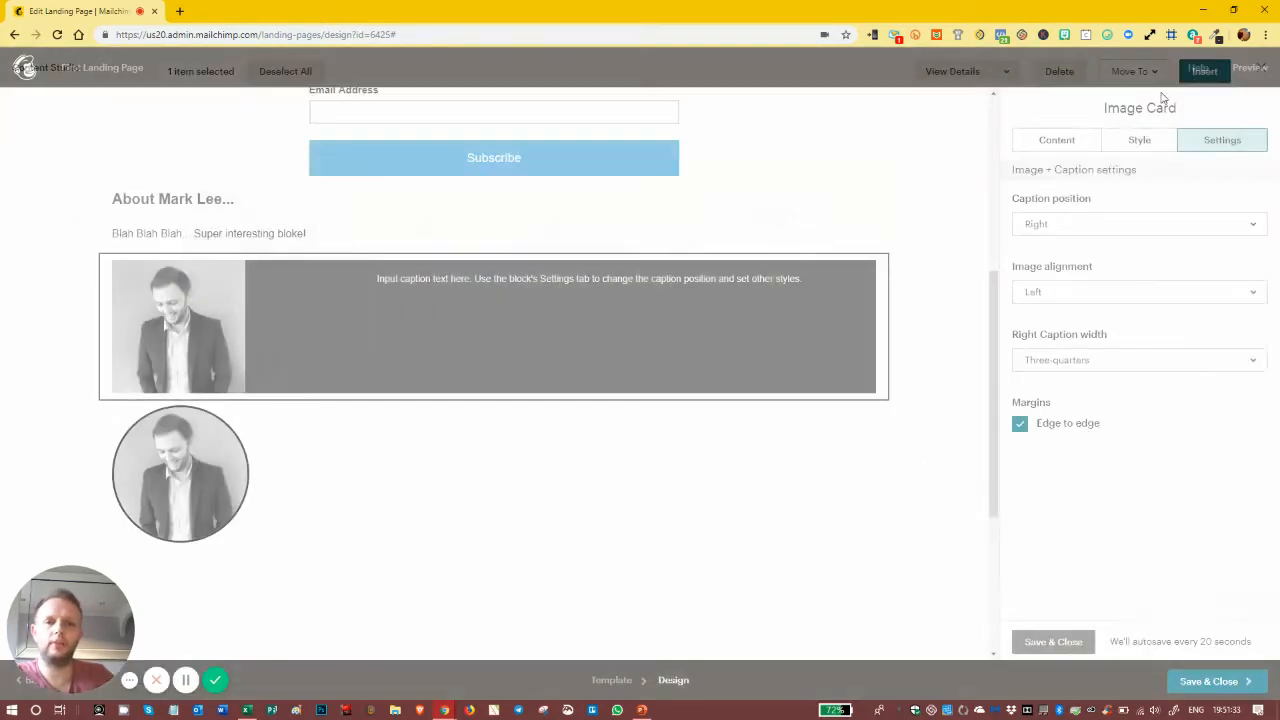
Step: Fully round the card image's corners and give it a solid border
click(1136, 143)
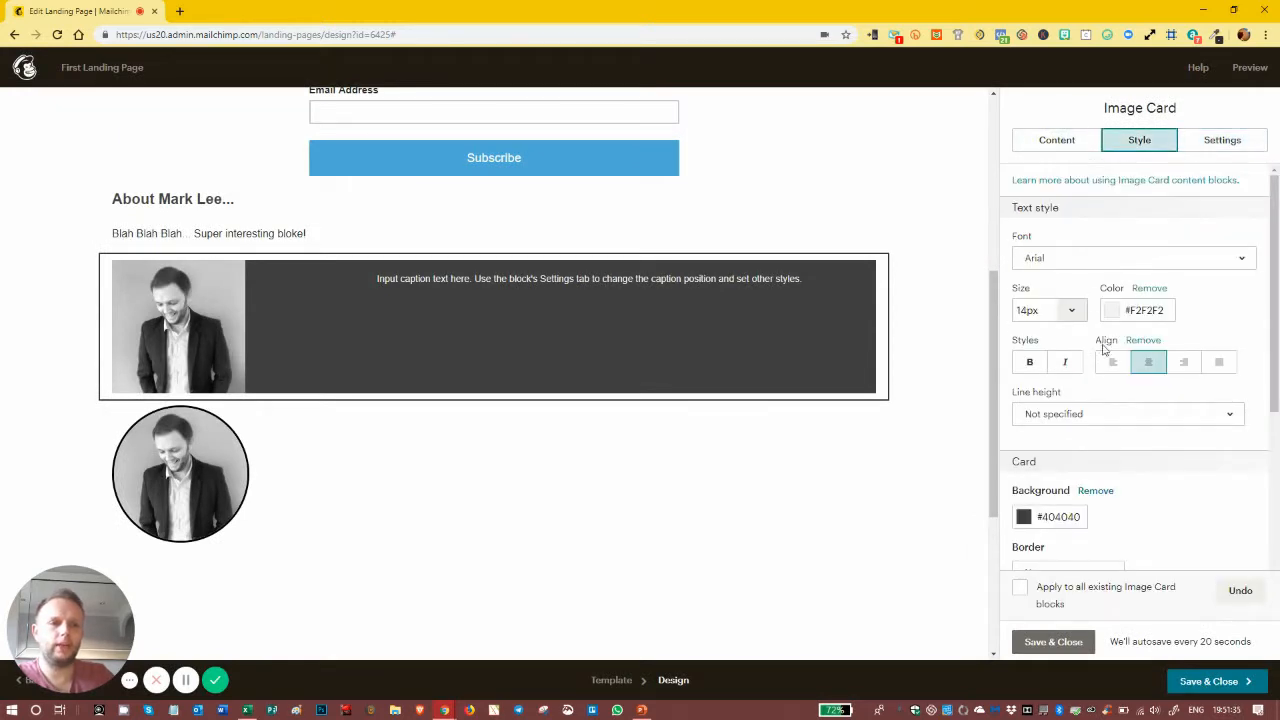
scroll(1100, 455, down, 3)
scroll(1126, 434, down, 1)
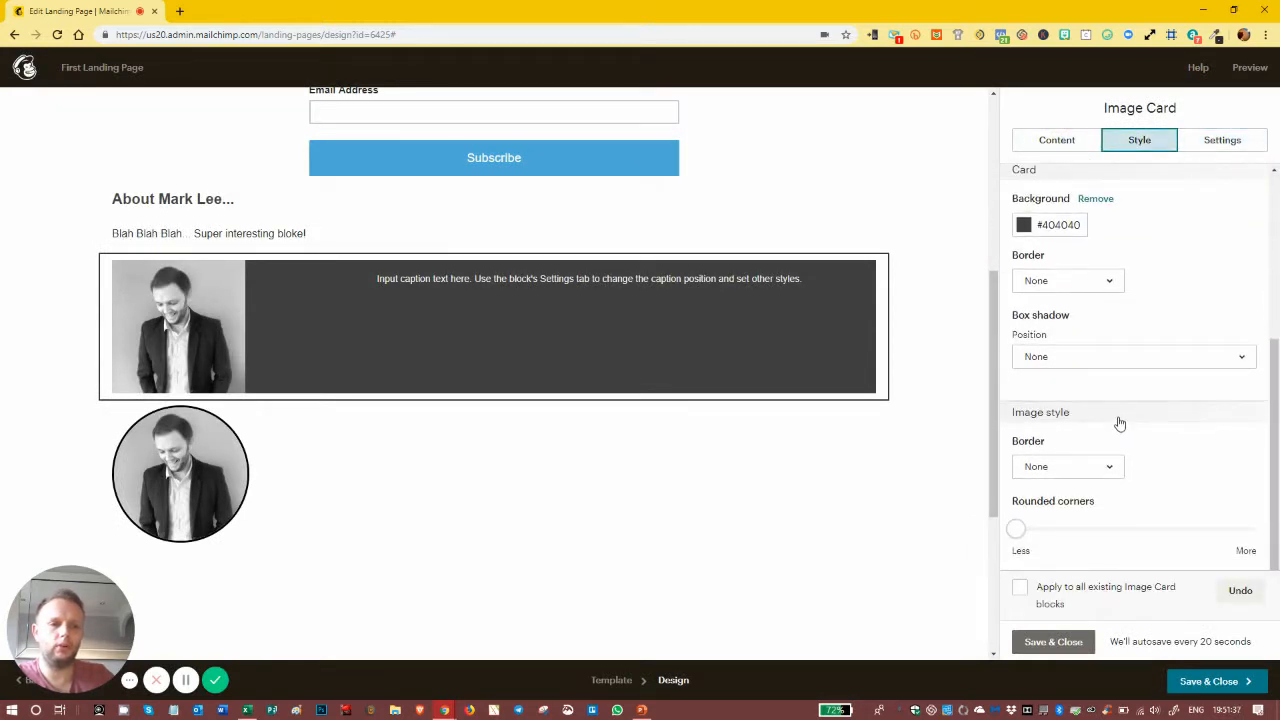
scroll(1120, 422, up, 1)
scroll(1113, 408, down, 1)
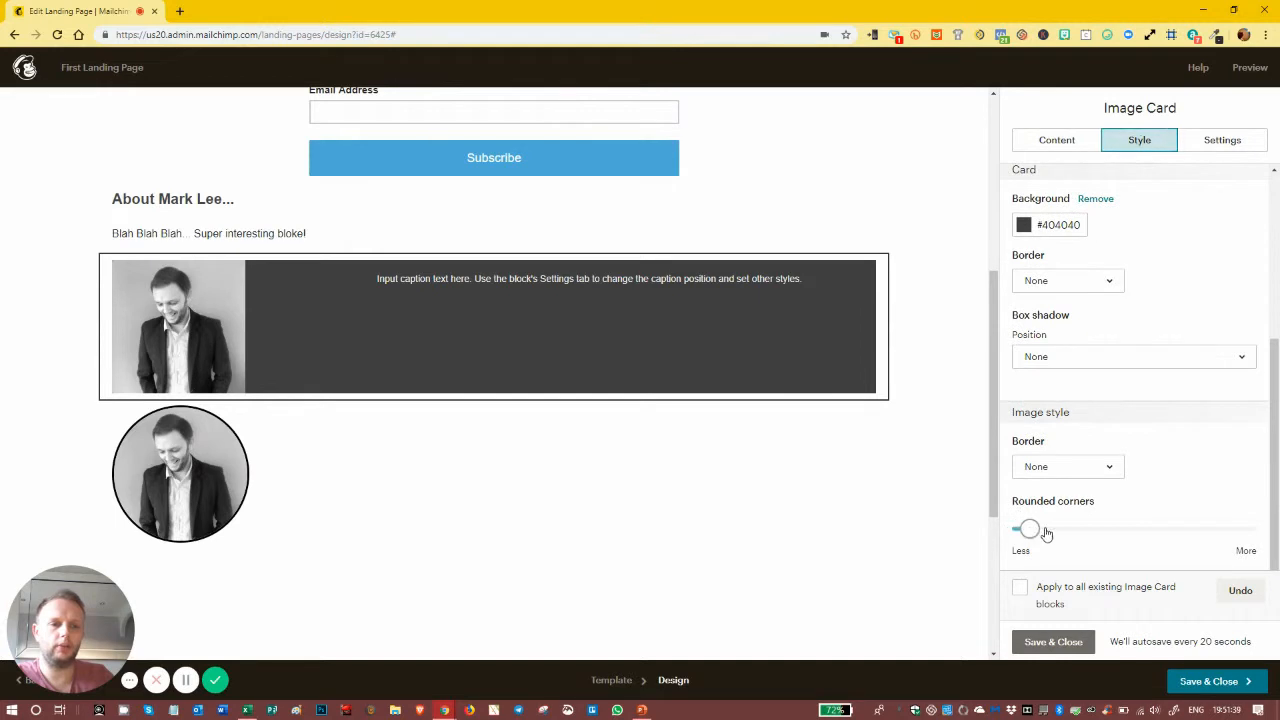
drag(1022, 529, 1252, 529)
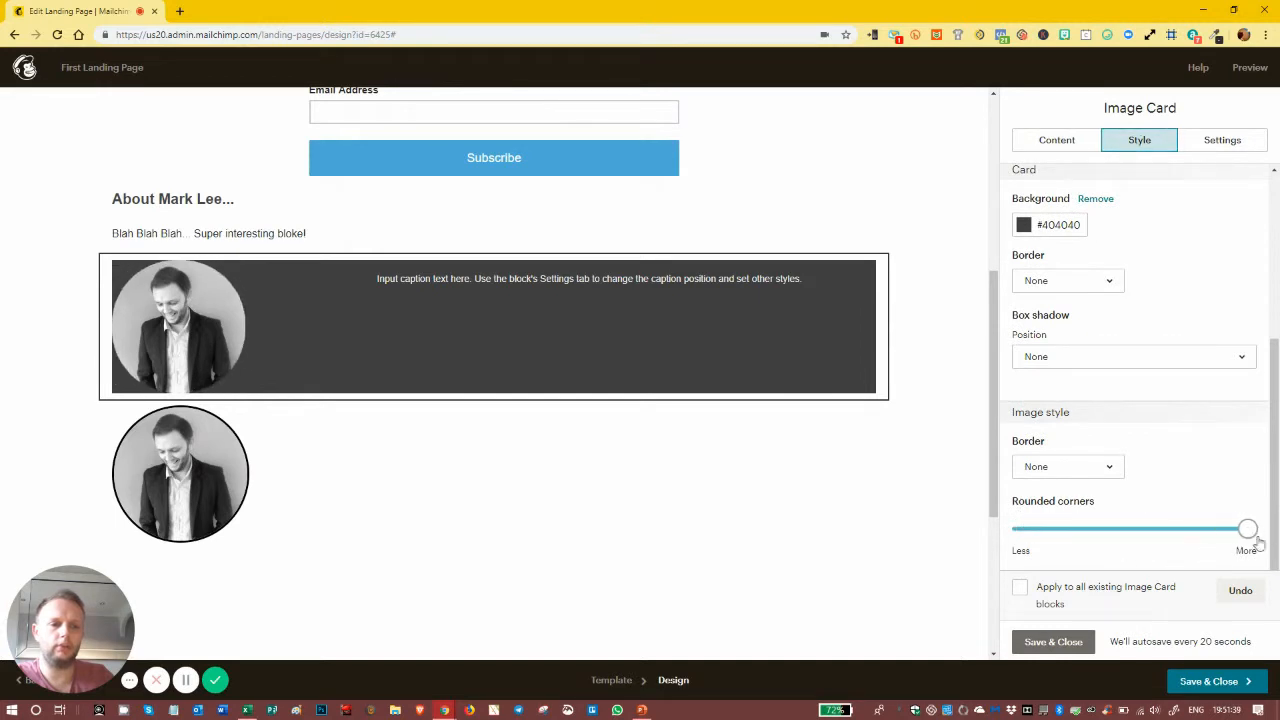
click(1108, 468)
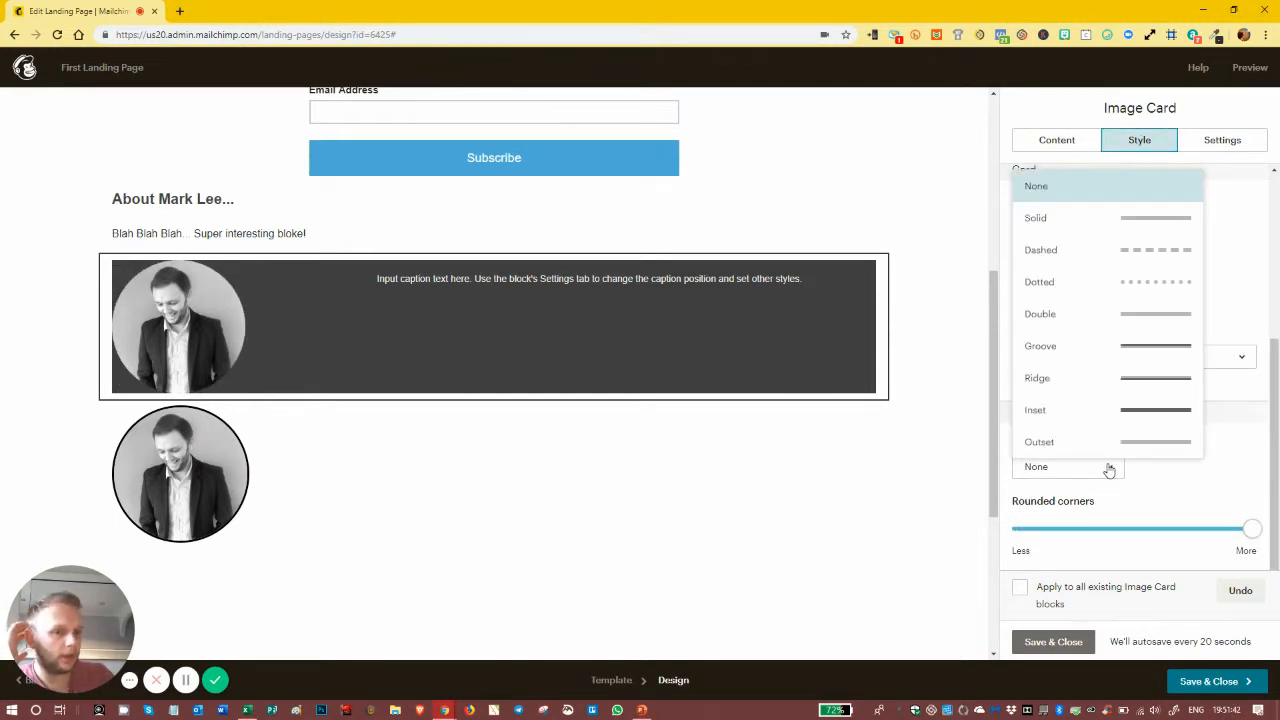
click(1147, 219)
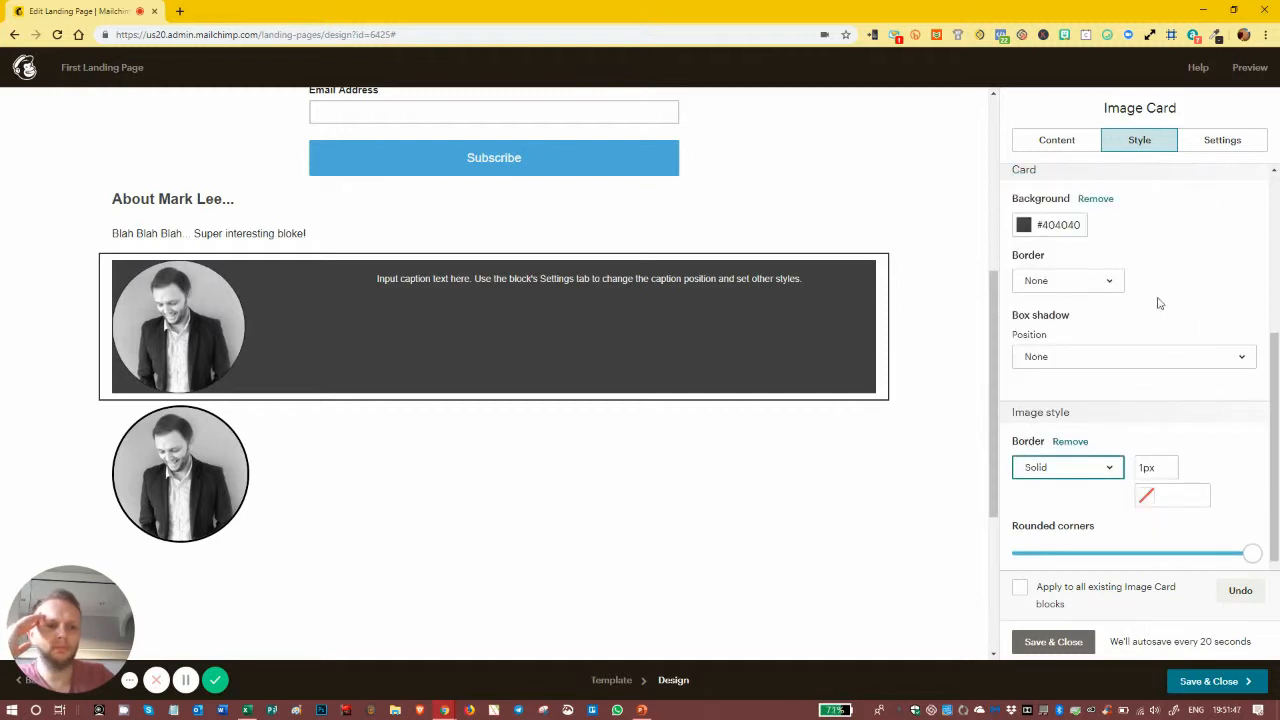
Step: Set the image card background to the grey #5a5a5a
double_click(1066, 224)
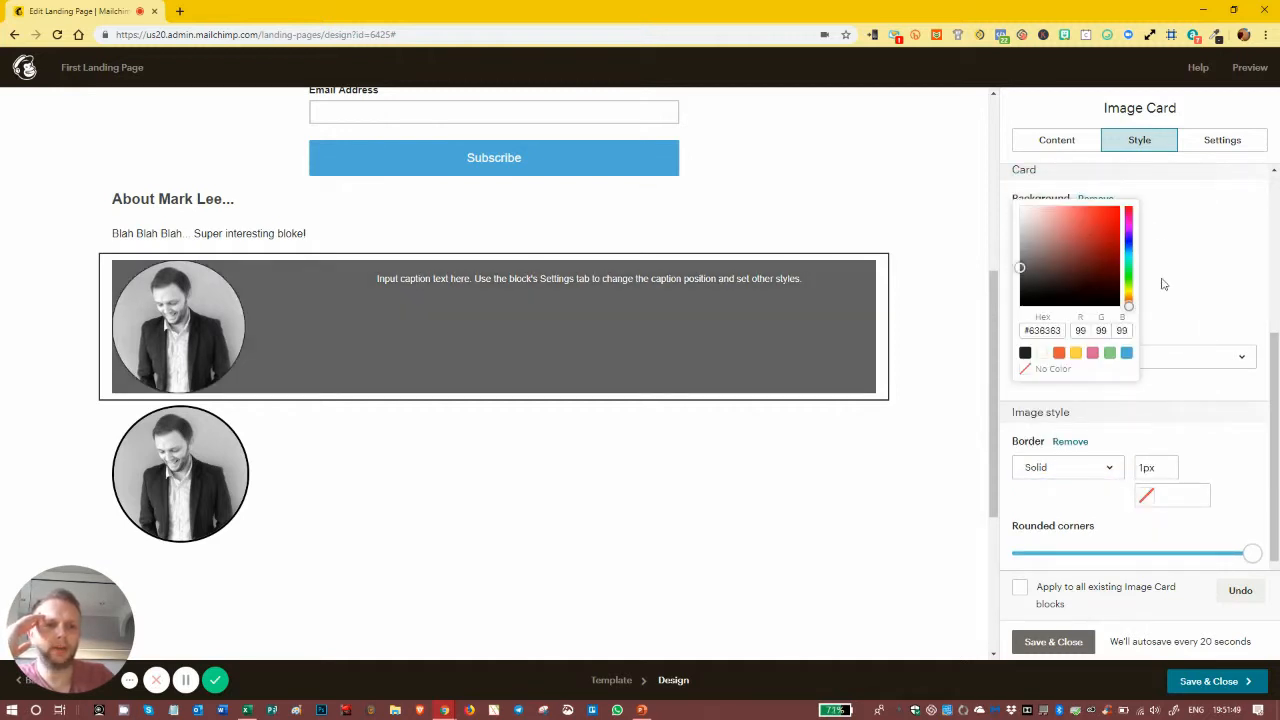
click(1205, 243)
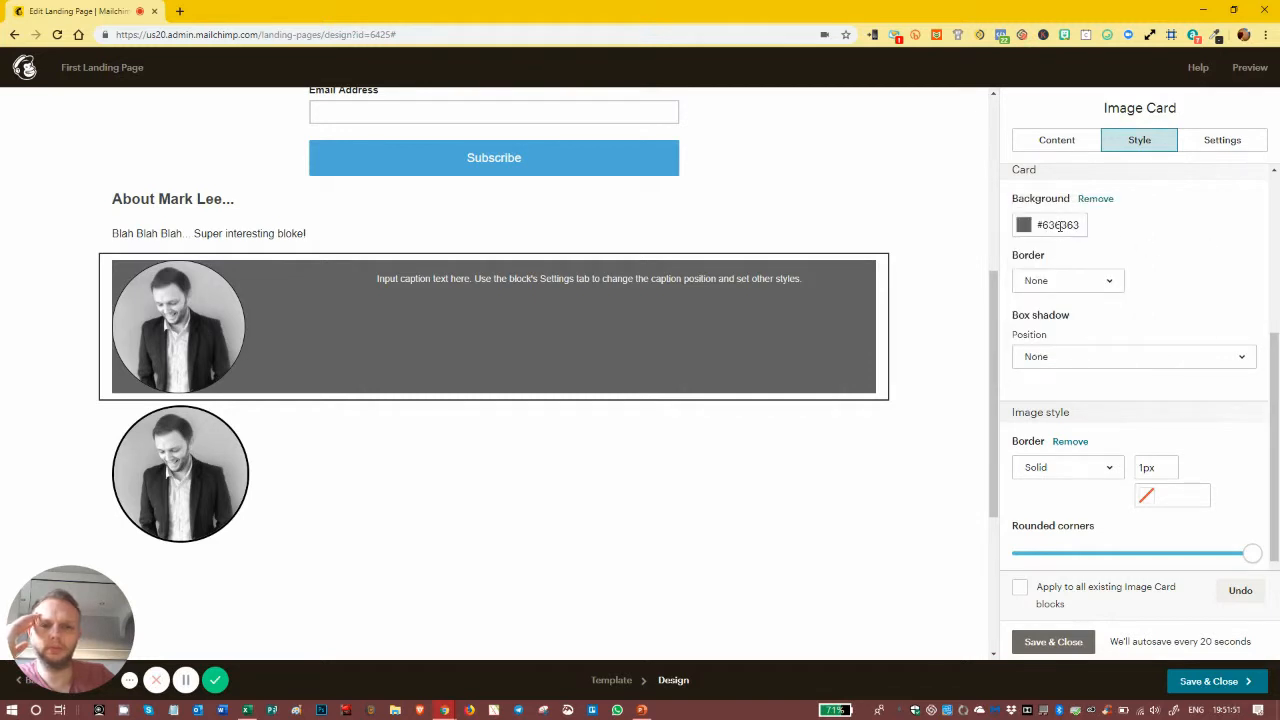
double_click(1060, 225)
click(1145, 215)
click(1048, 228)
drag(1034, 265, 995, 273)
click(1144, 231)
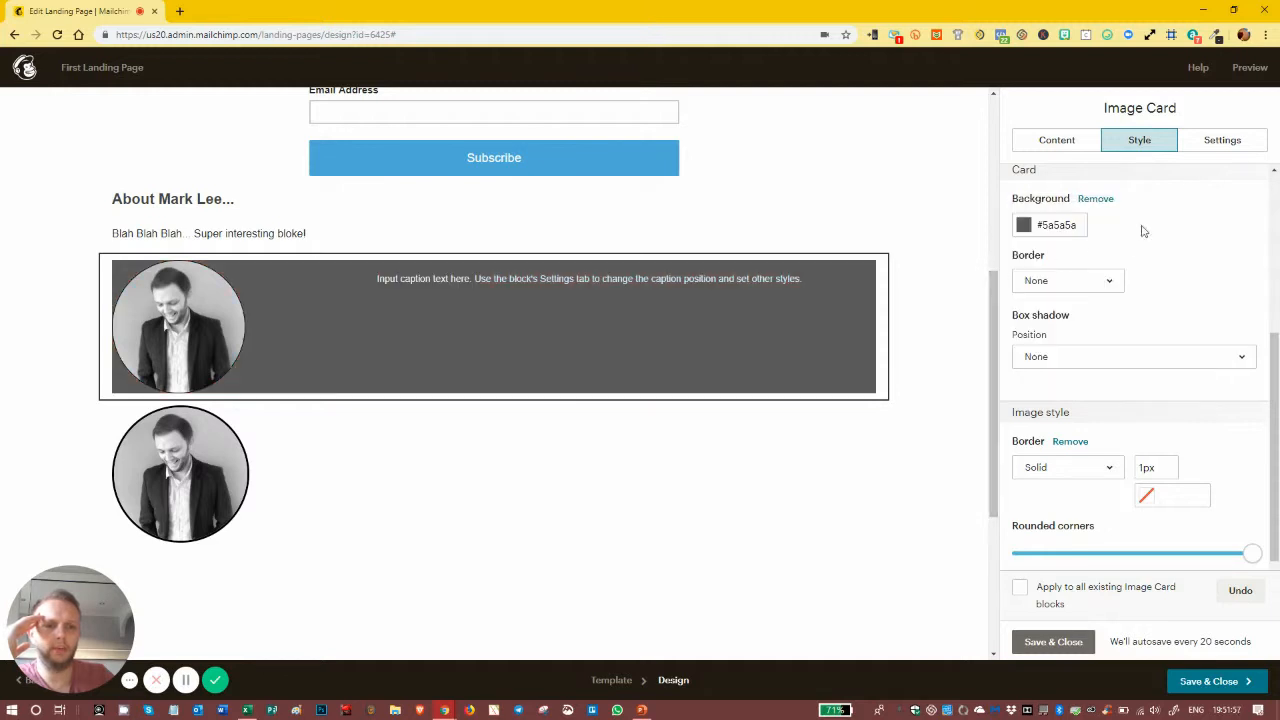
click(1079, 231)
double_click(1045, 329)
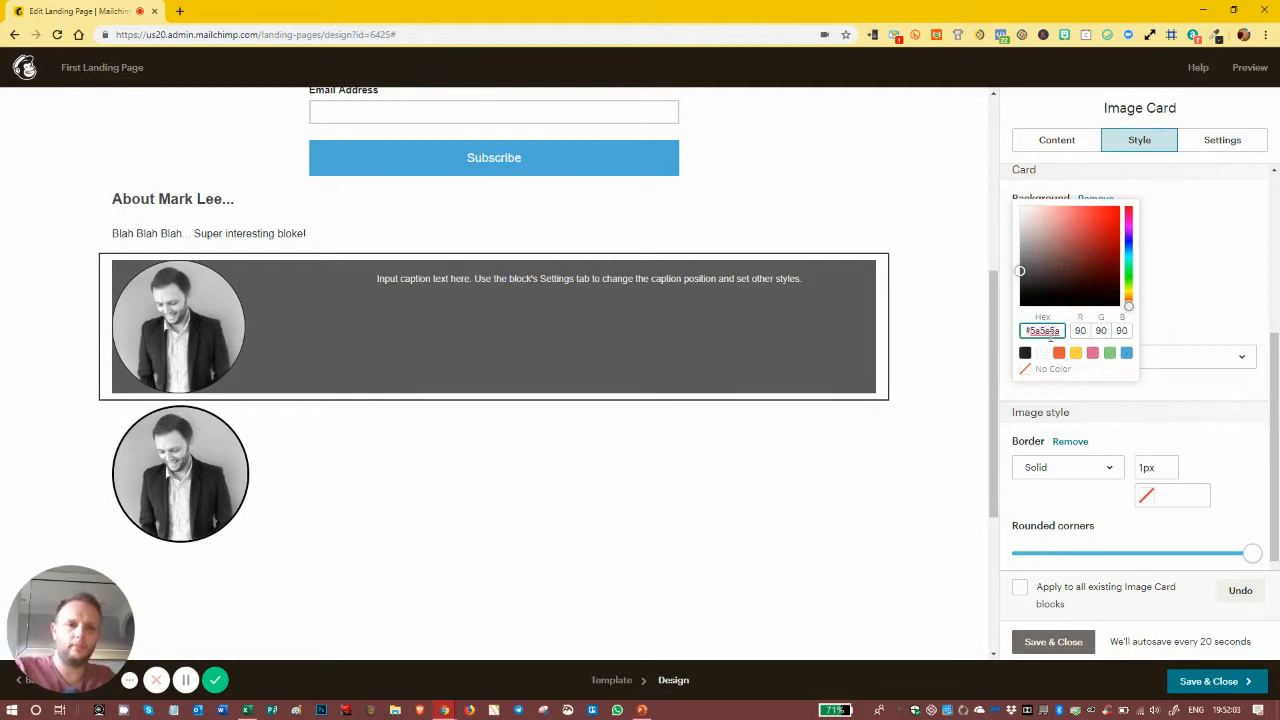
Step: Give the card image's border a matching #5a5a5a colour and 6px width
click(1166, 493)
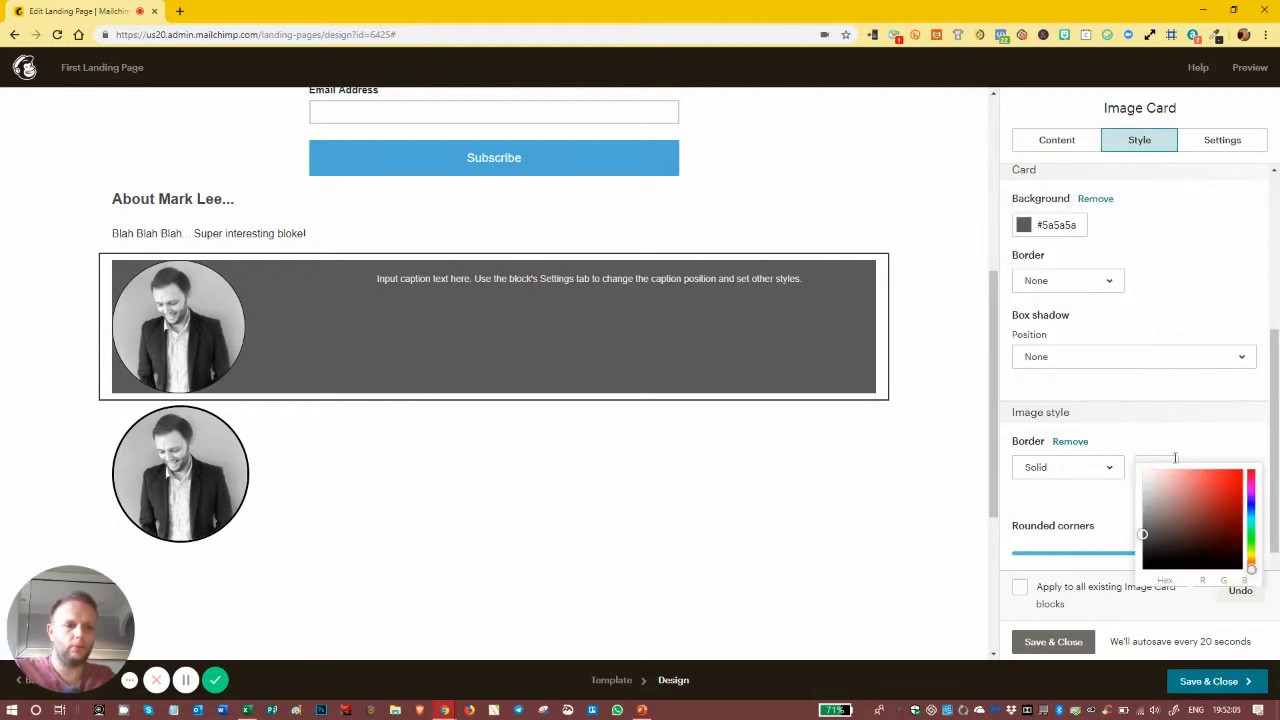
click(1186, 444)
click(1183, 500)
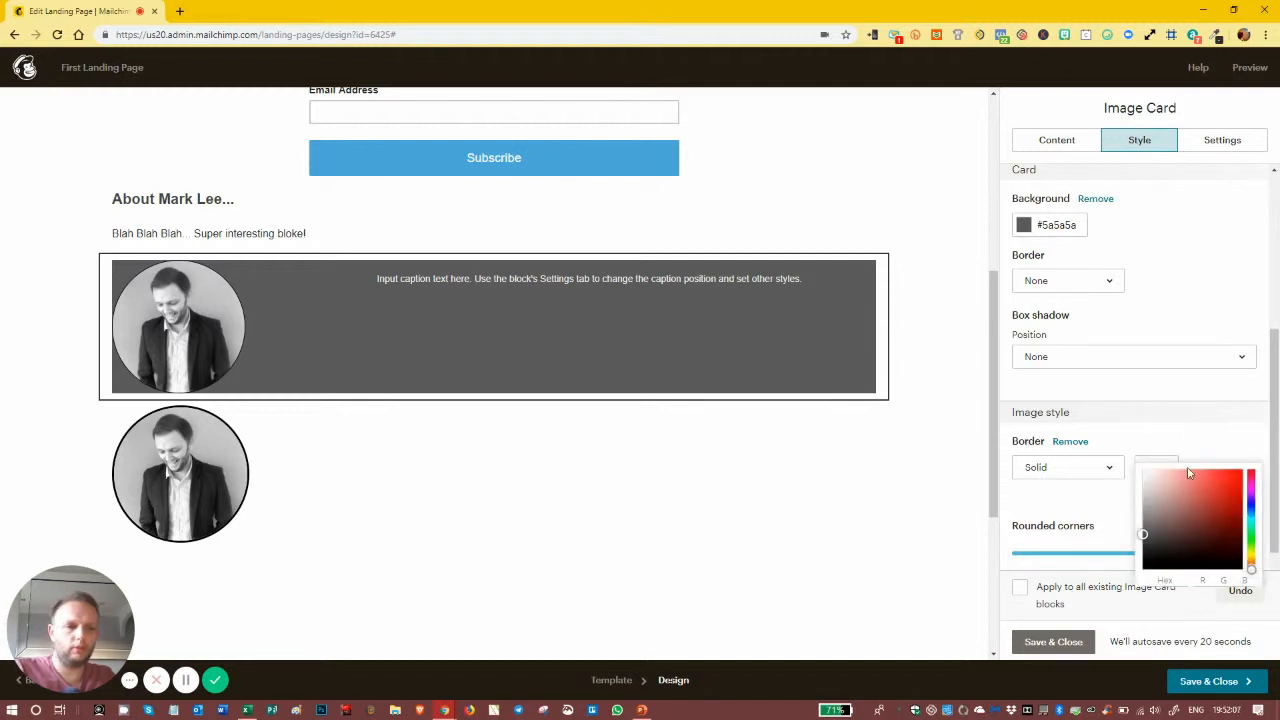
click(1195, 462)
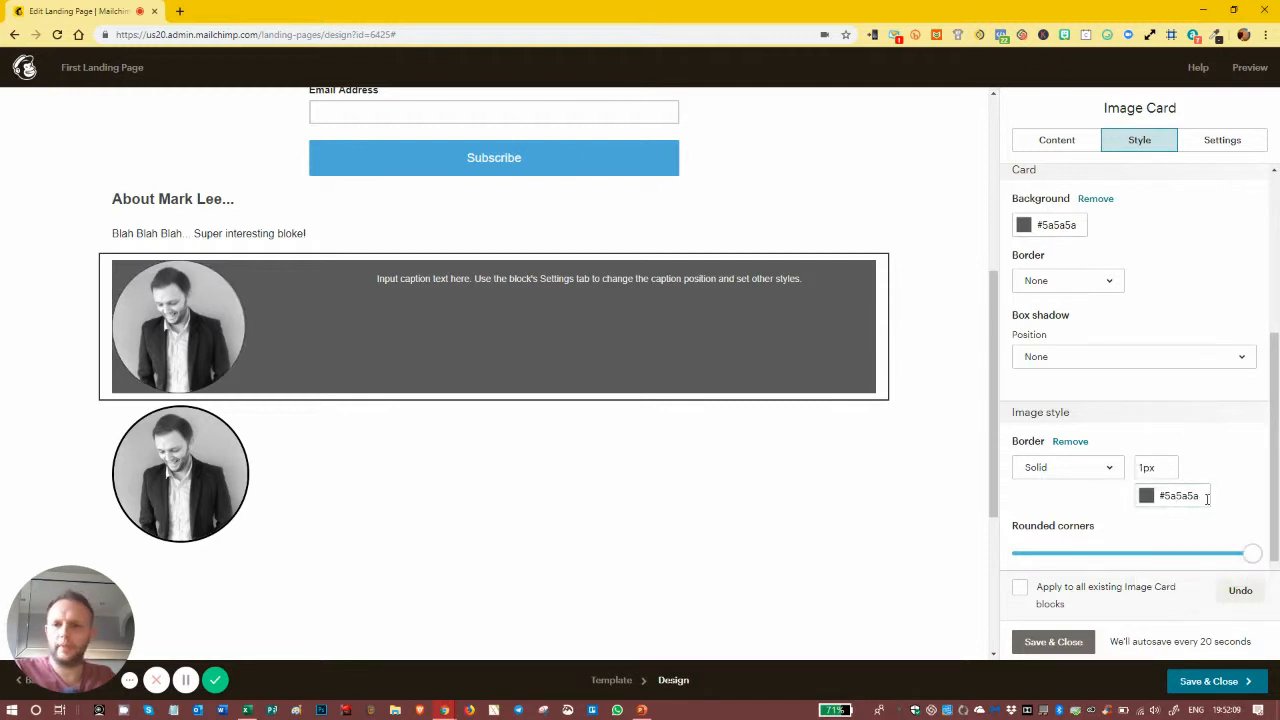
click(1146, 467)
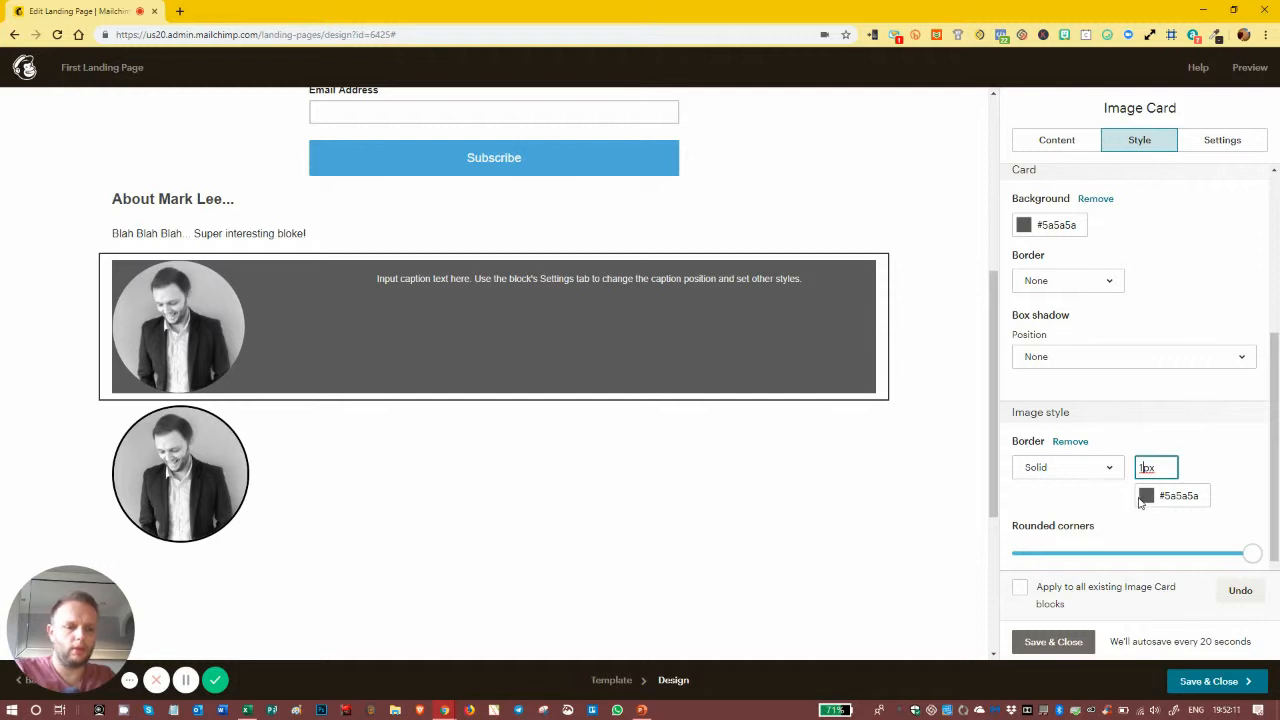
click(1197, 464)
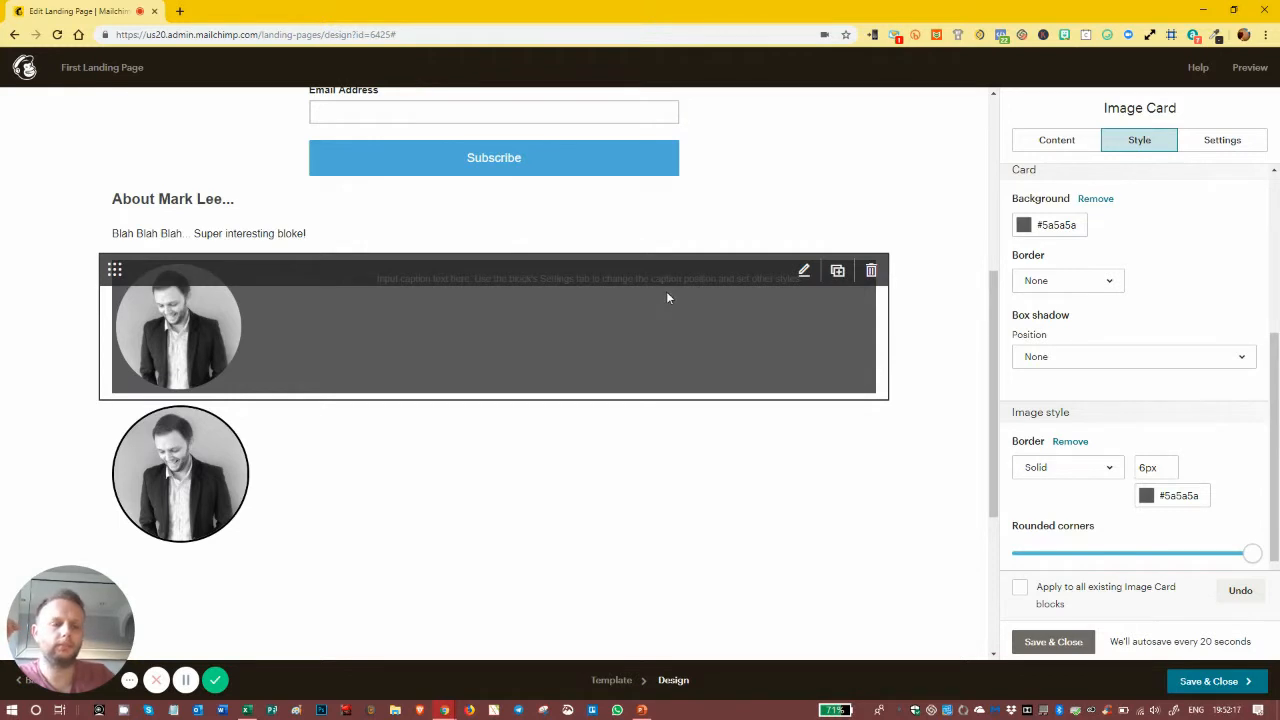
click(1046, 146)
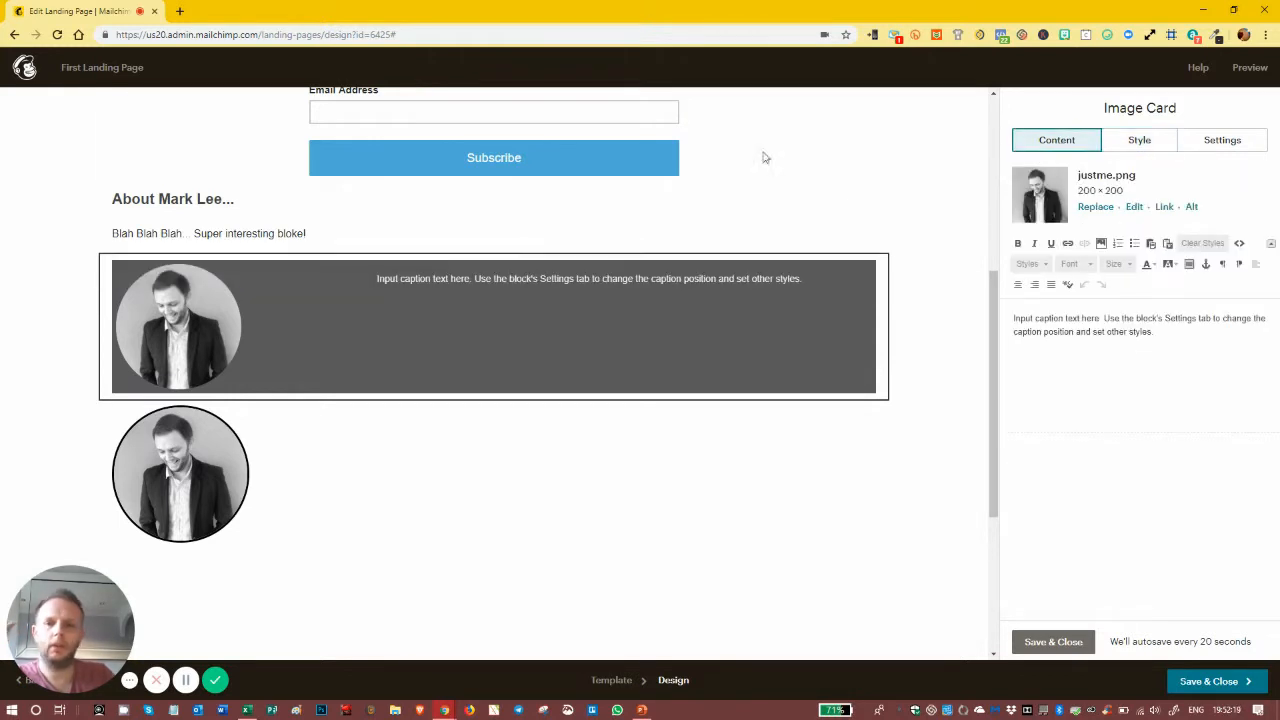
Step: Paste the About Mark Lee text over the image card's placeholder caption
click(298, 231)
drag(1198, 284, 1014, 244)
key(ctrl+c)
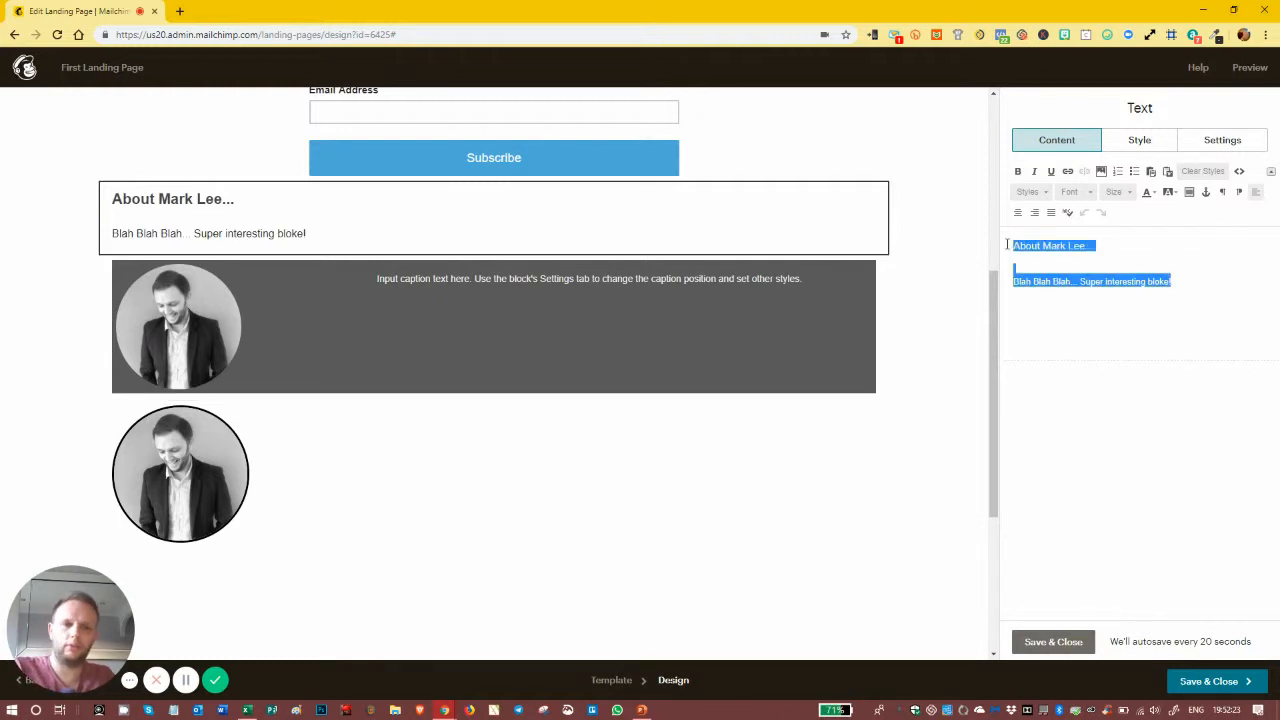
click(822, 283)
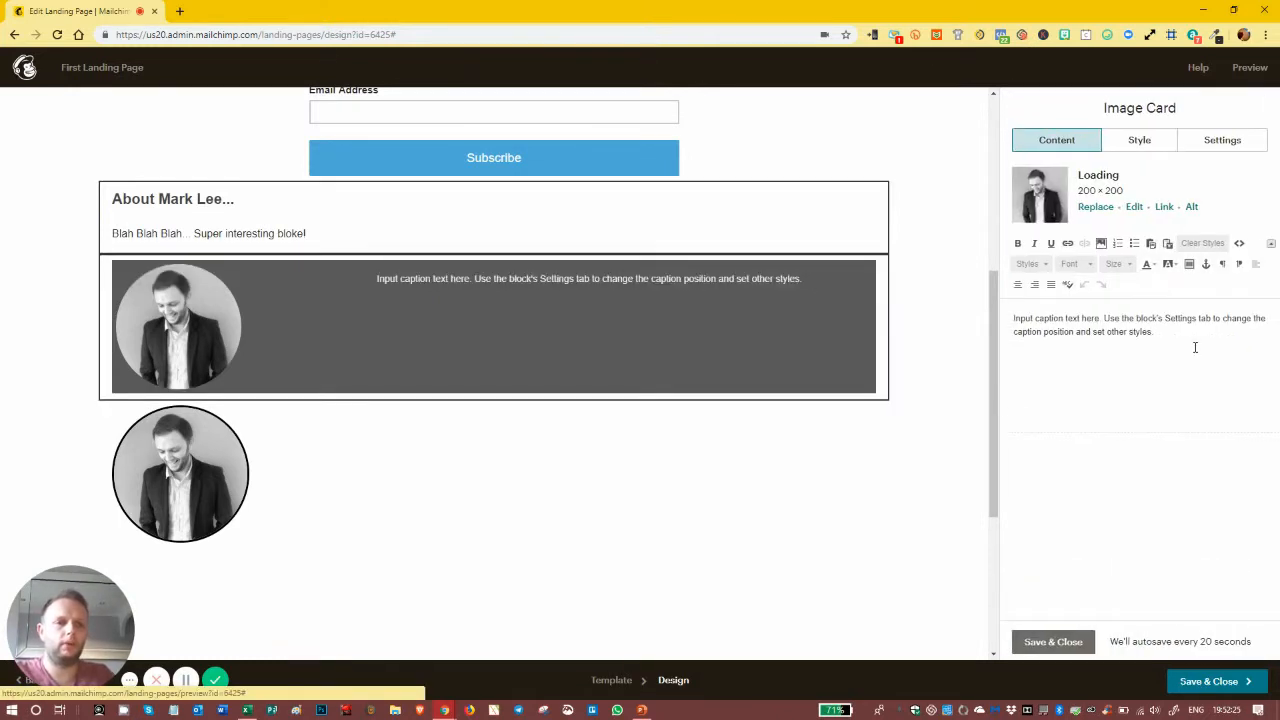
drag(1150, 333, 960, 307)
key(ctrl+v)
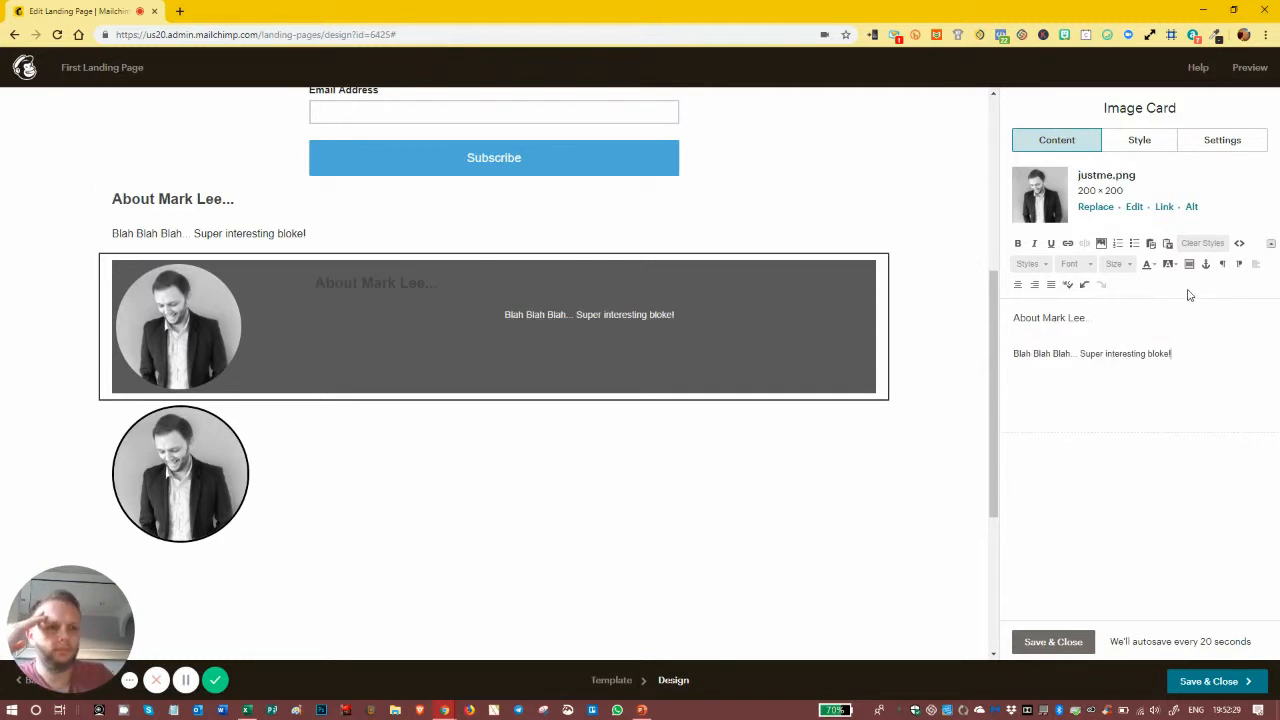
Step: Left-align the whole caption and make its text white
key(ctrl+a)
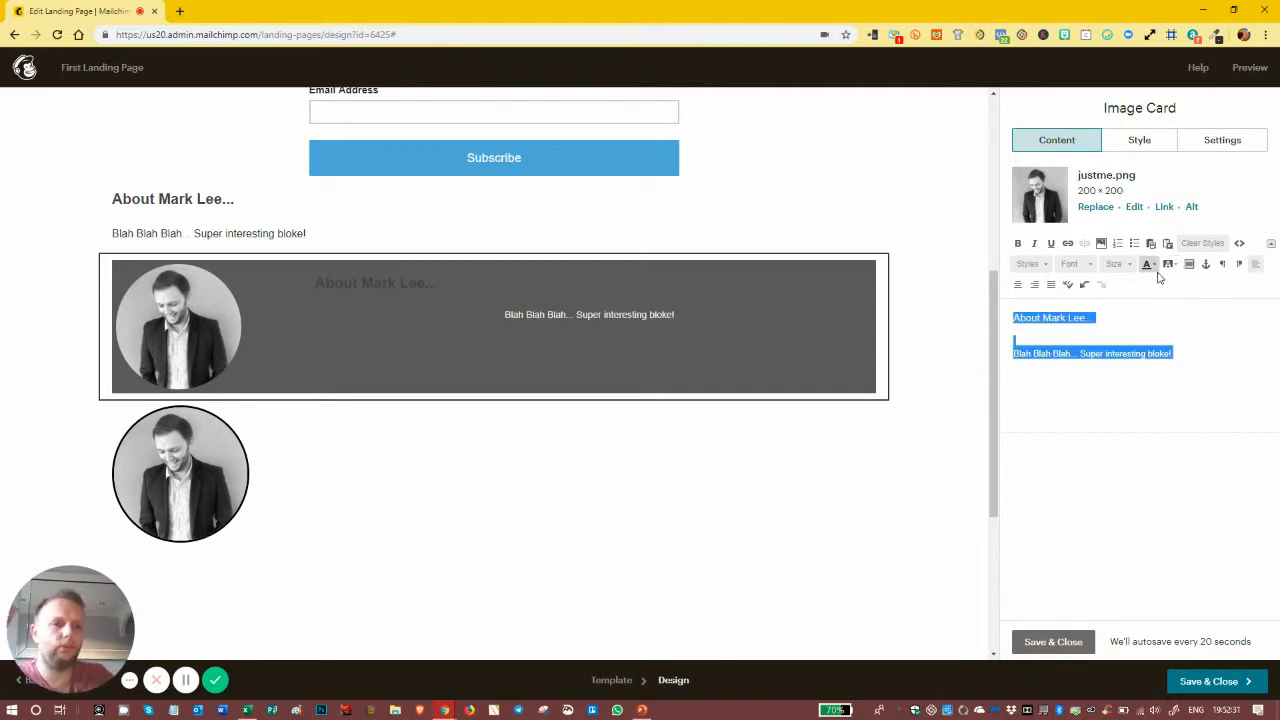
click(1257, 266)
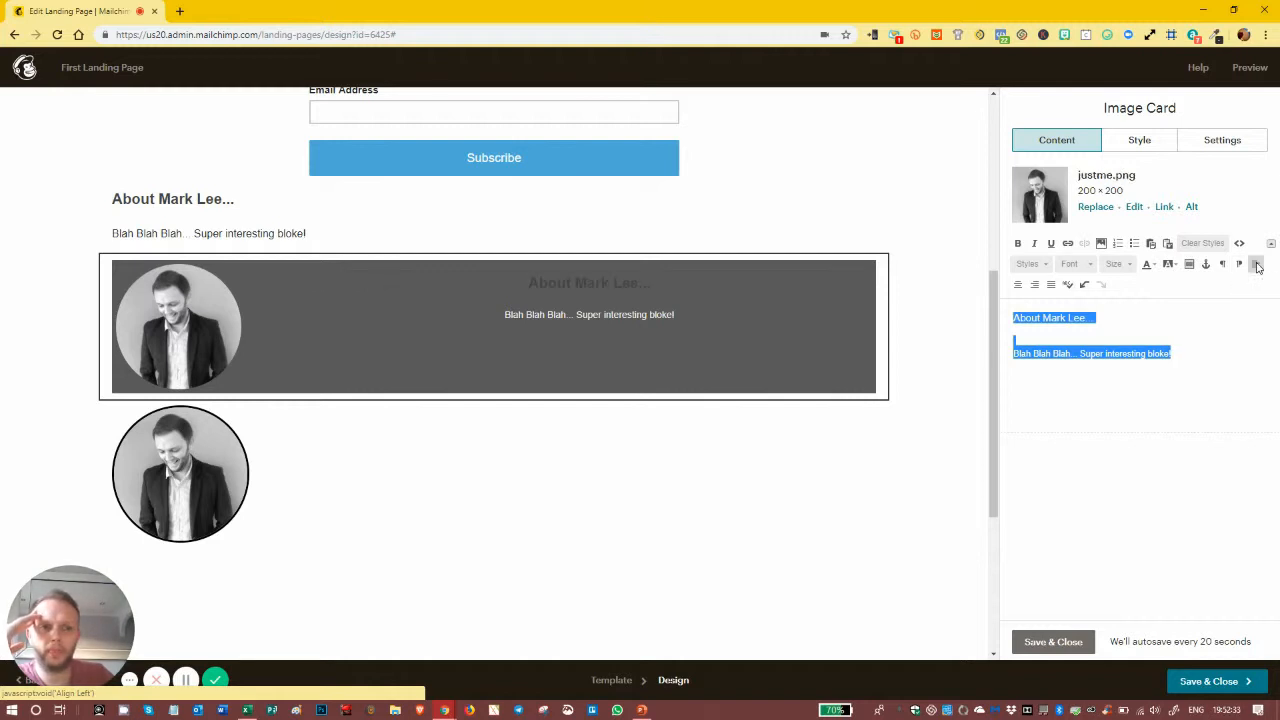
click(1257, 266)
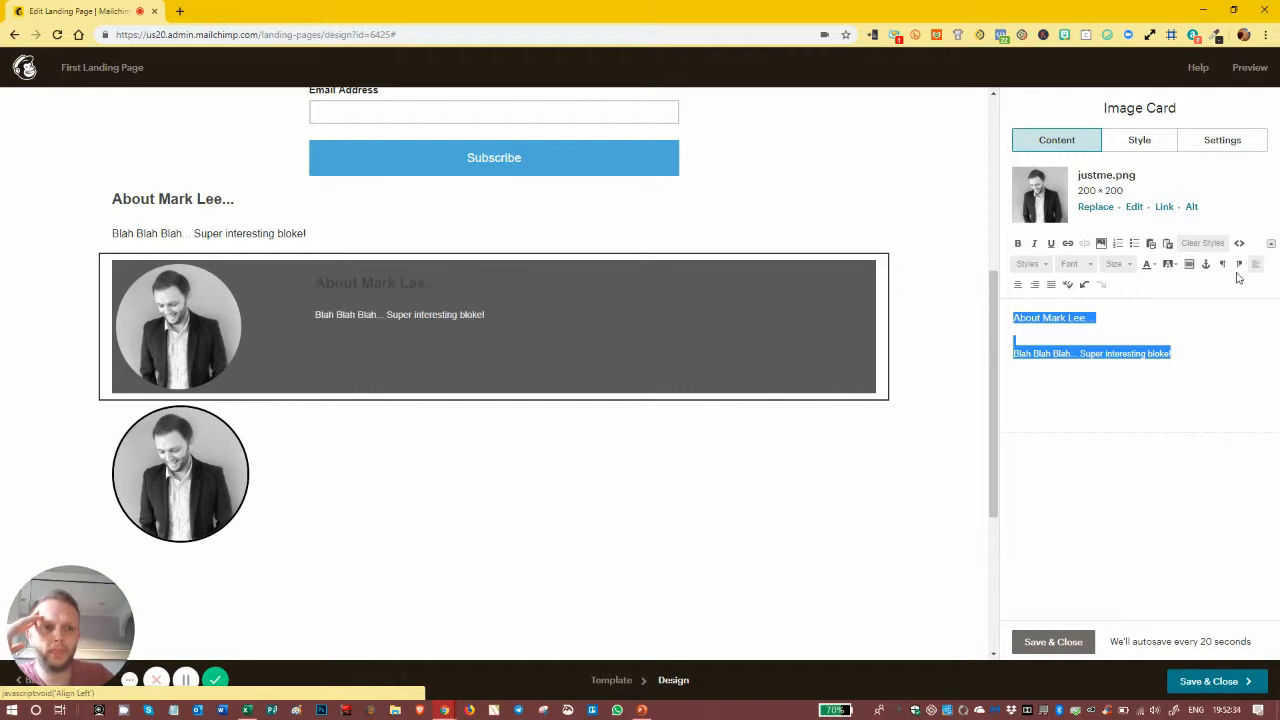
click(1152, 264)
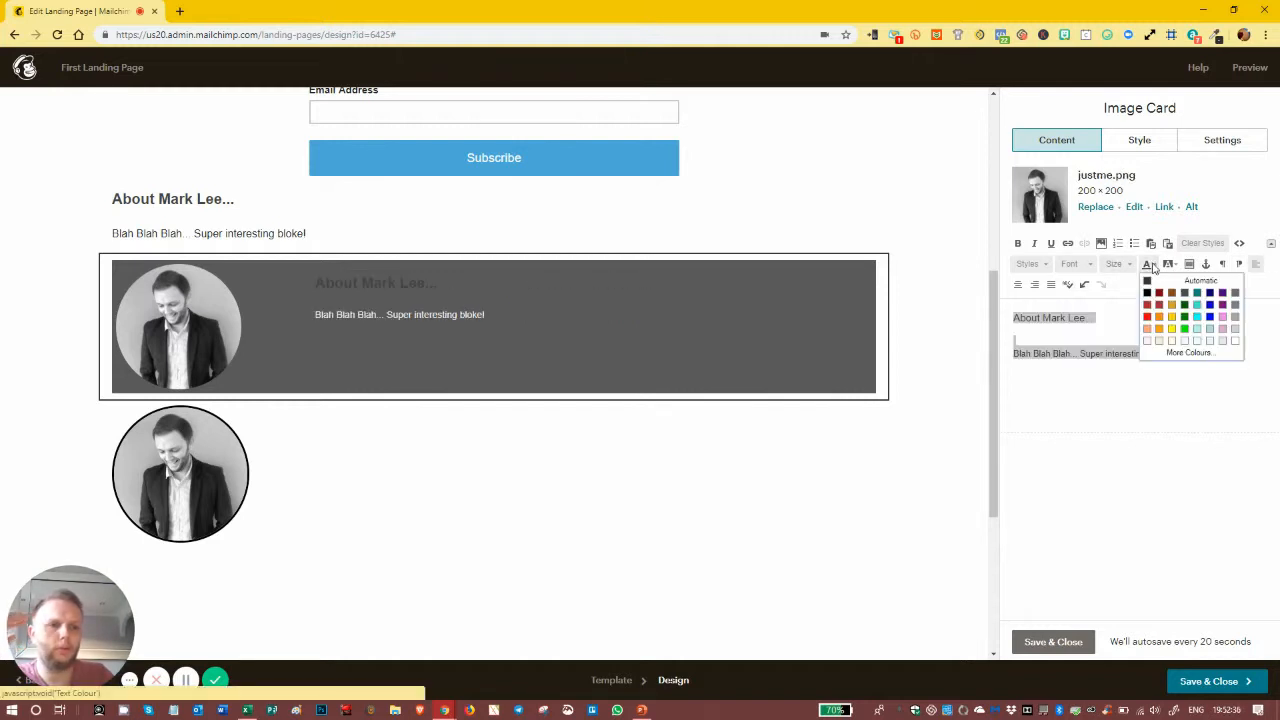
click(1155, 338)
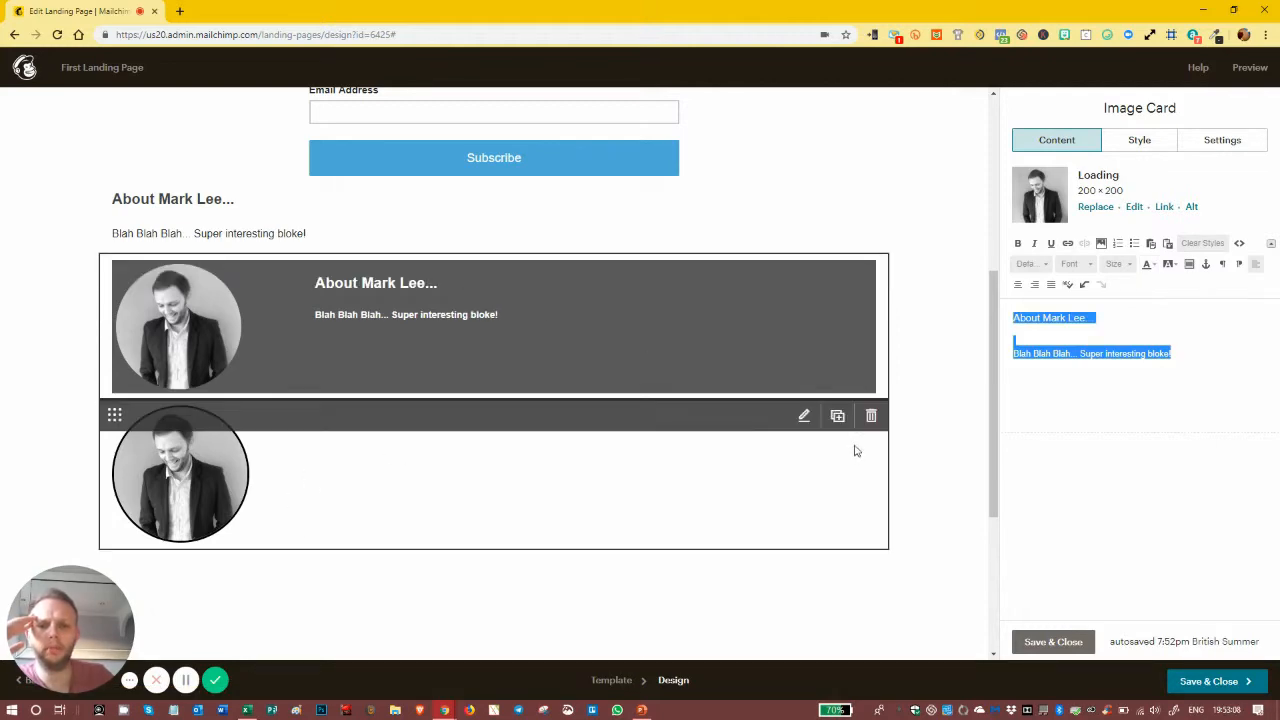
Step: Delete the standalone round photo block, confirming again after the error, and save the image card
click(871, 416)
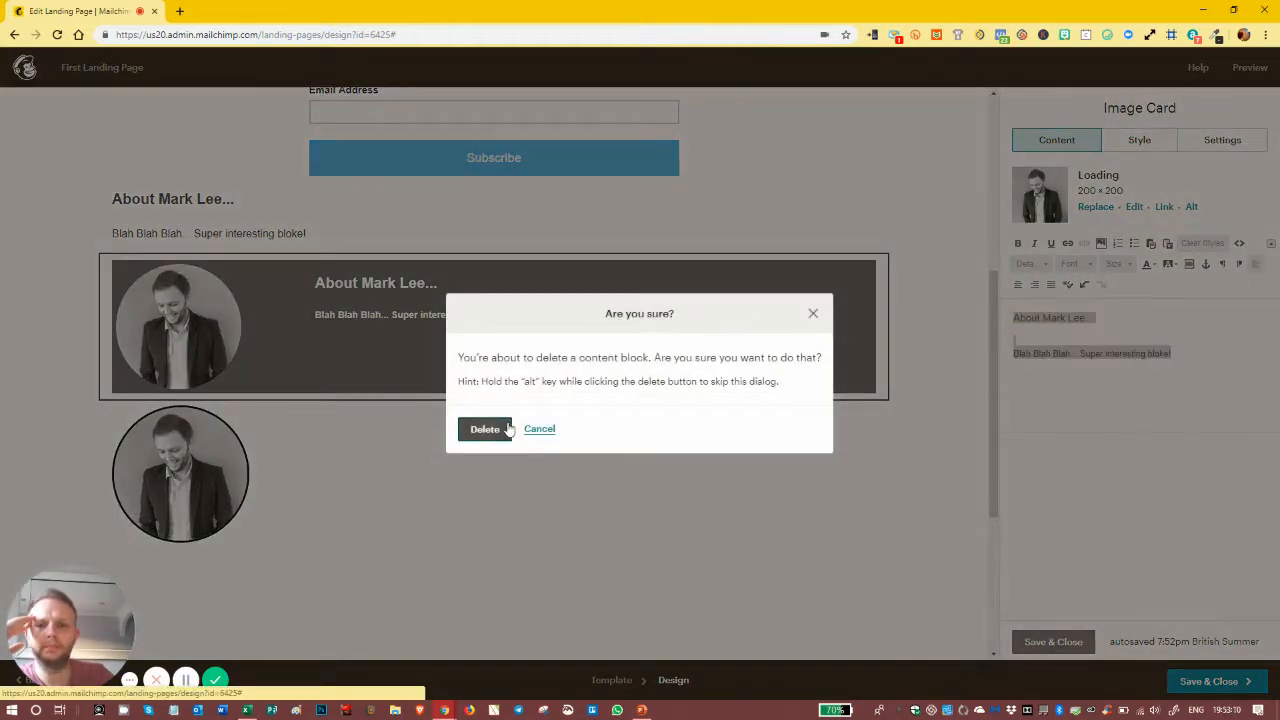
click(485, 429)
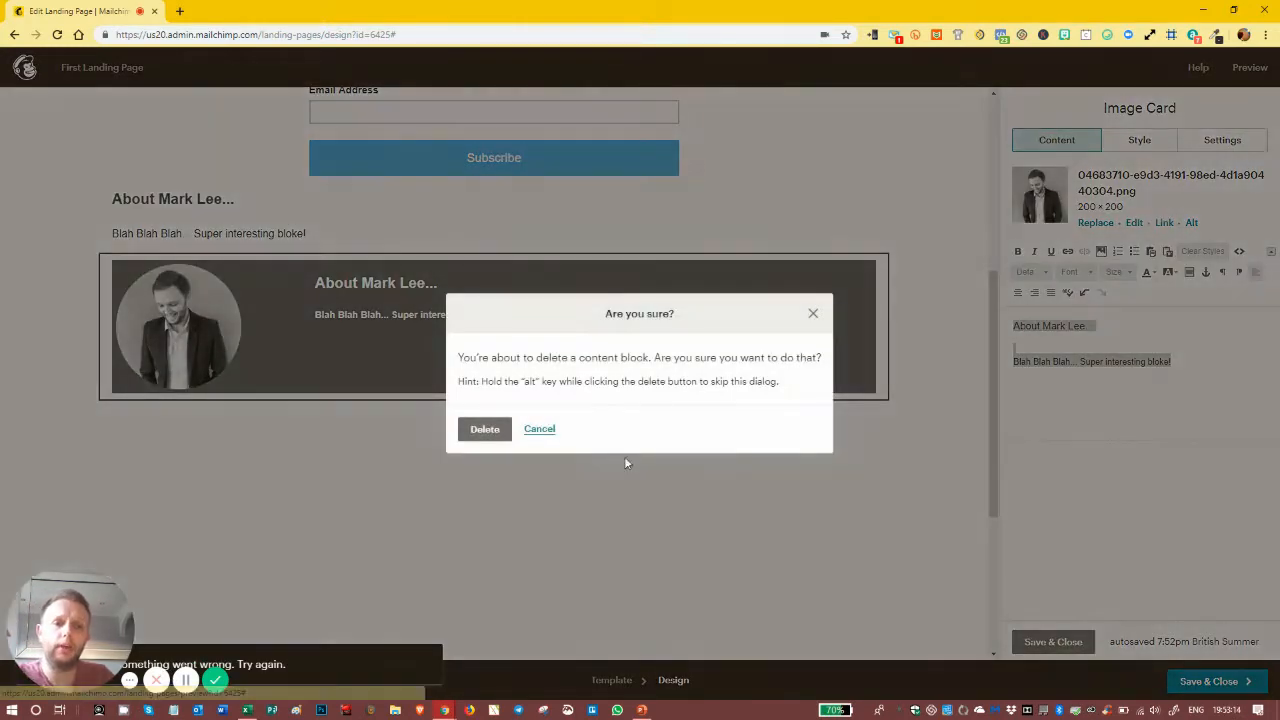
click(485, 429)
scroll(645, 352, up, 4)
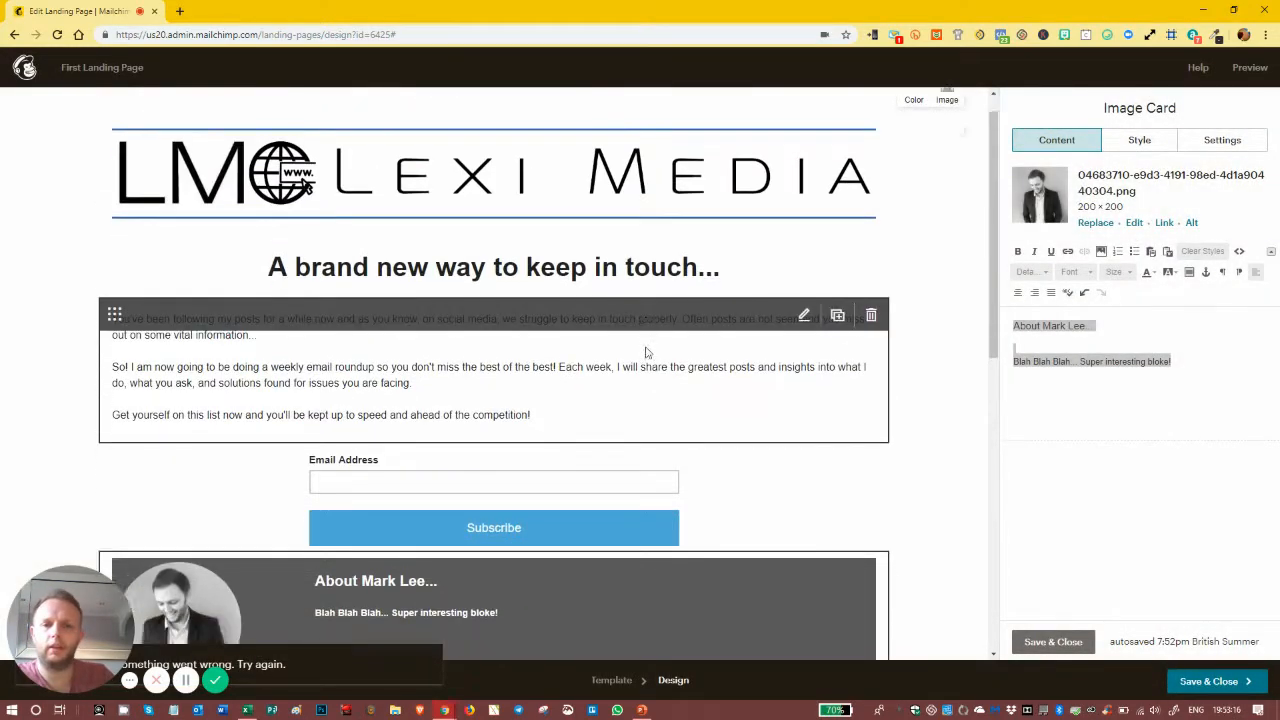
scroll(646, 350, down, 3)
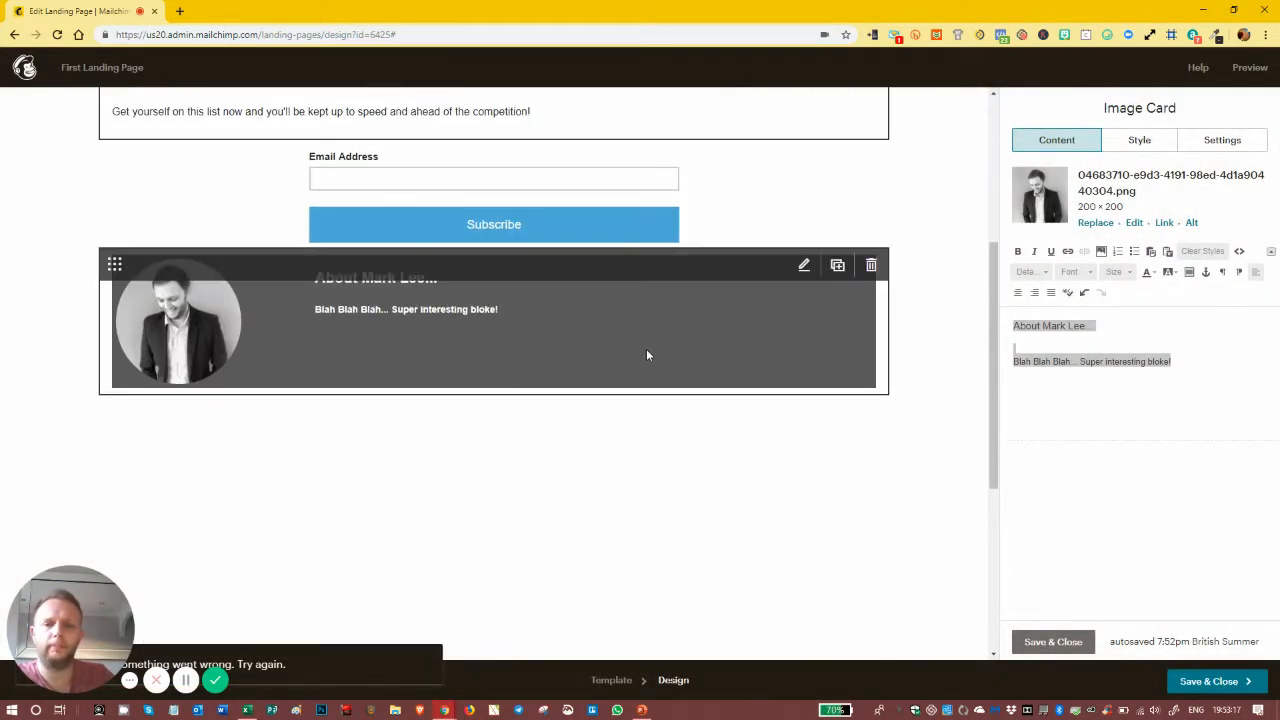
click(1035, 643)
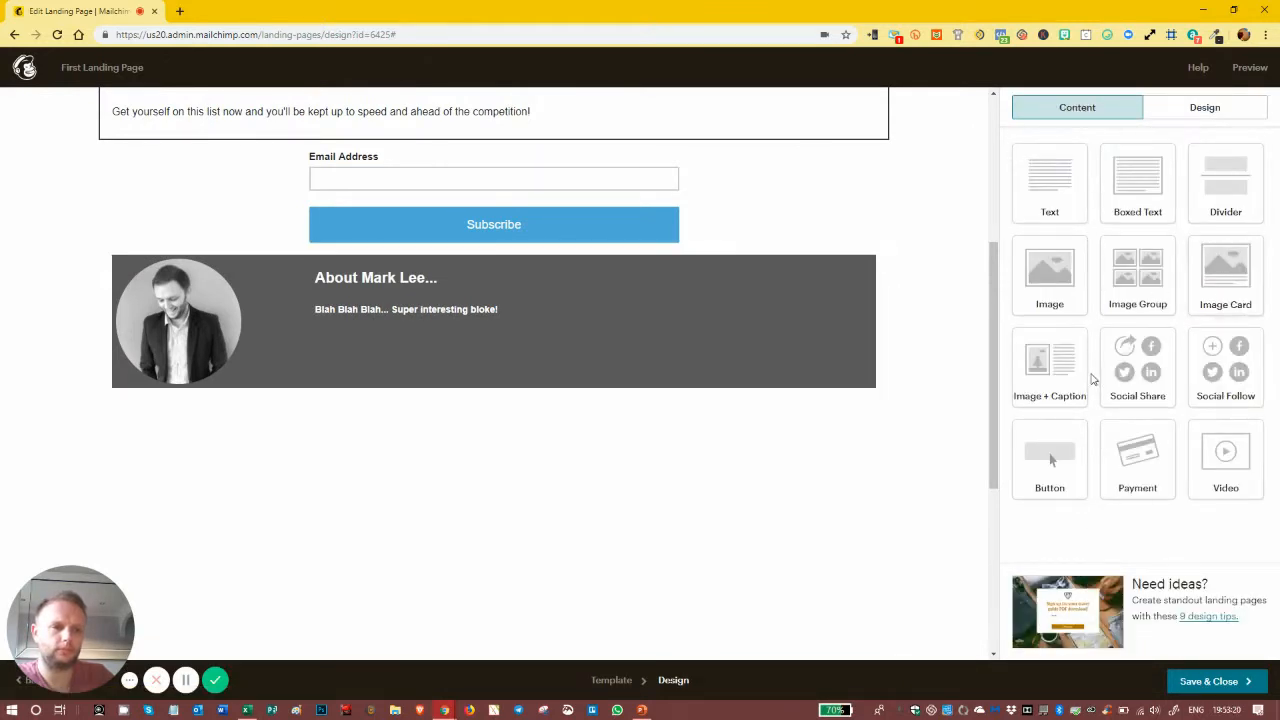
Step: Place a Social Follow block below the About Mark Lee card and select its Facebook URL
drag(1212, 350, 586, 406)
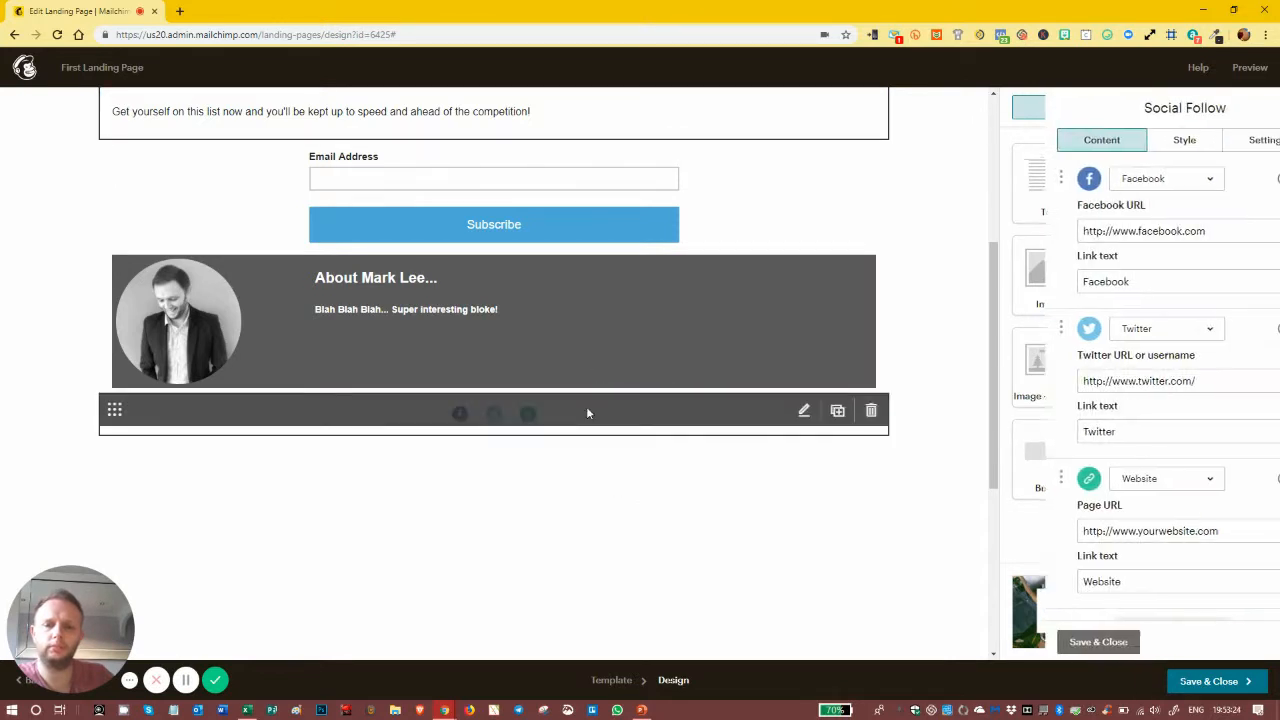
click(1206, 231)
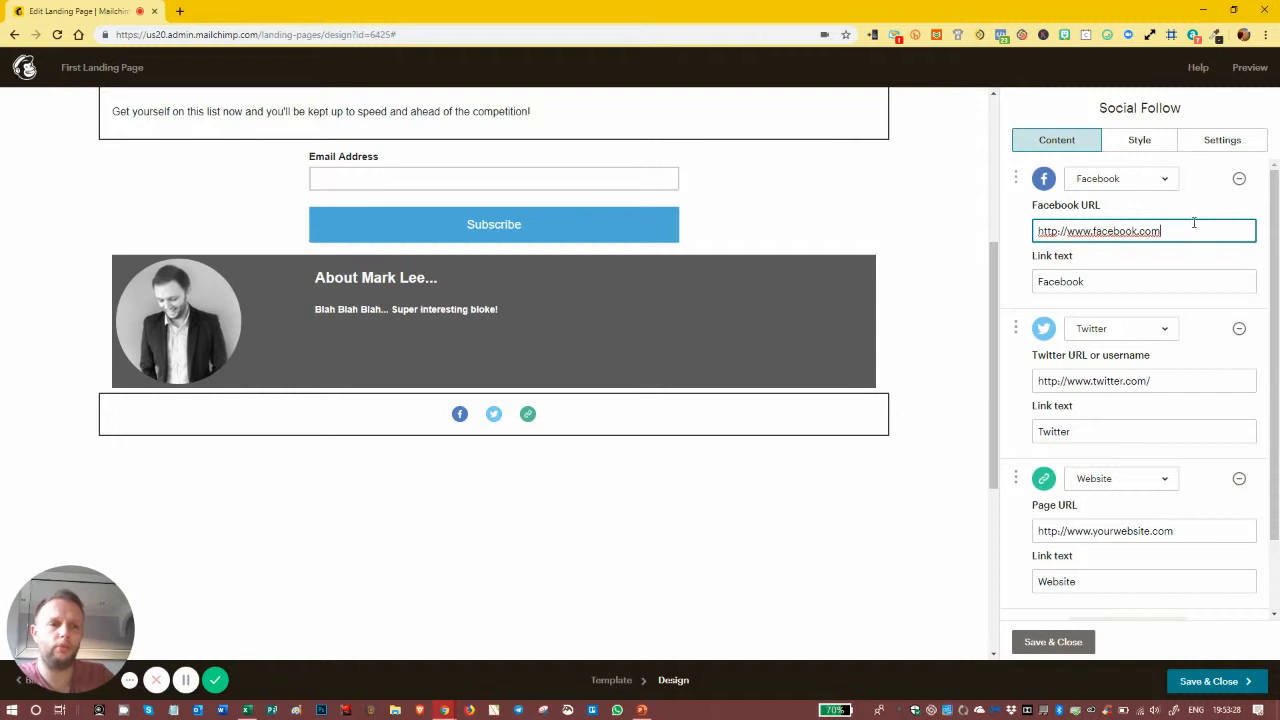
Step: Add an Email service row to the social follow block
scroll(1204, 267, down, 2)
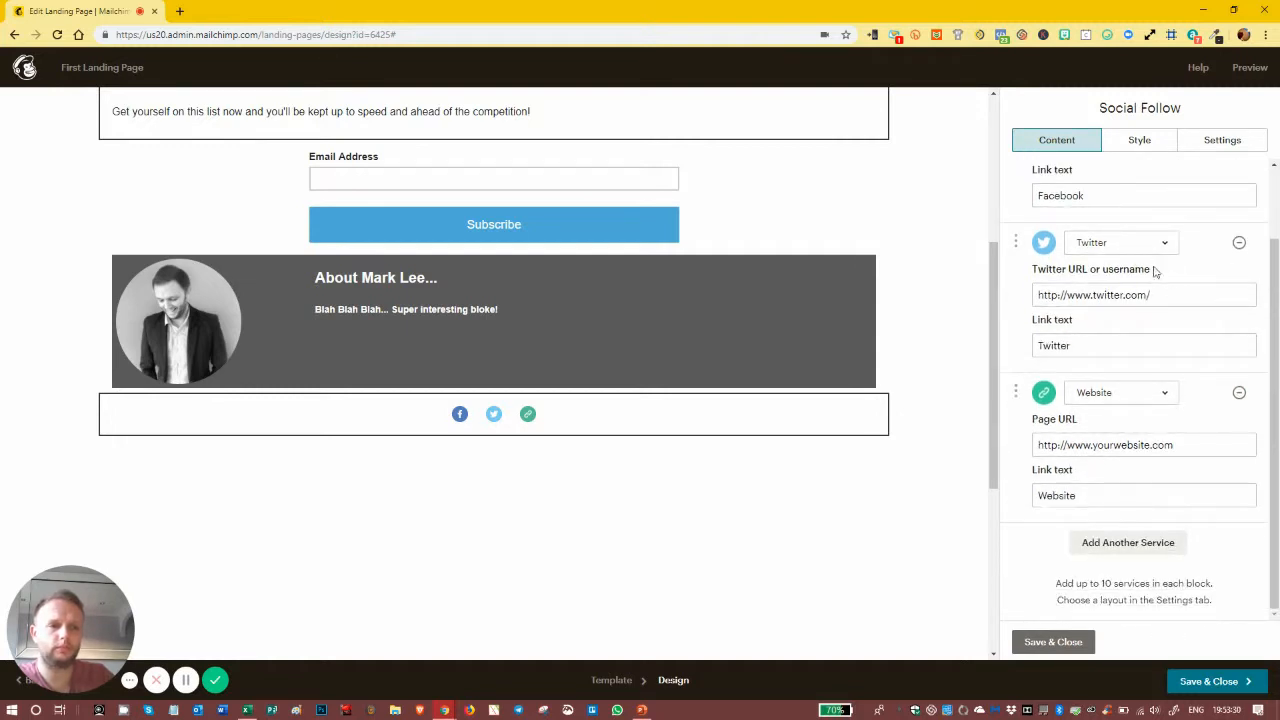
click(1124, 542)
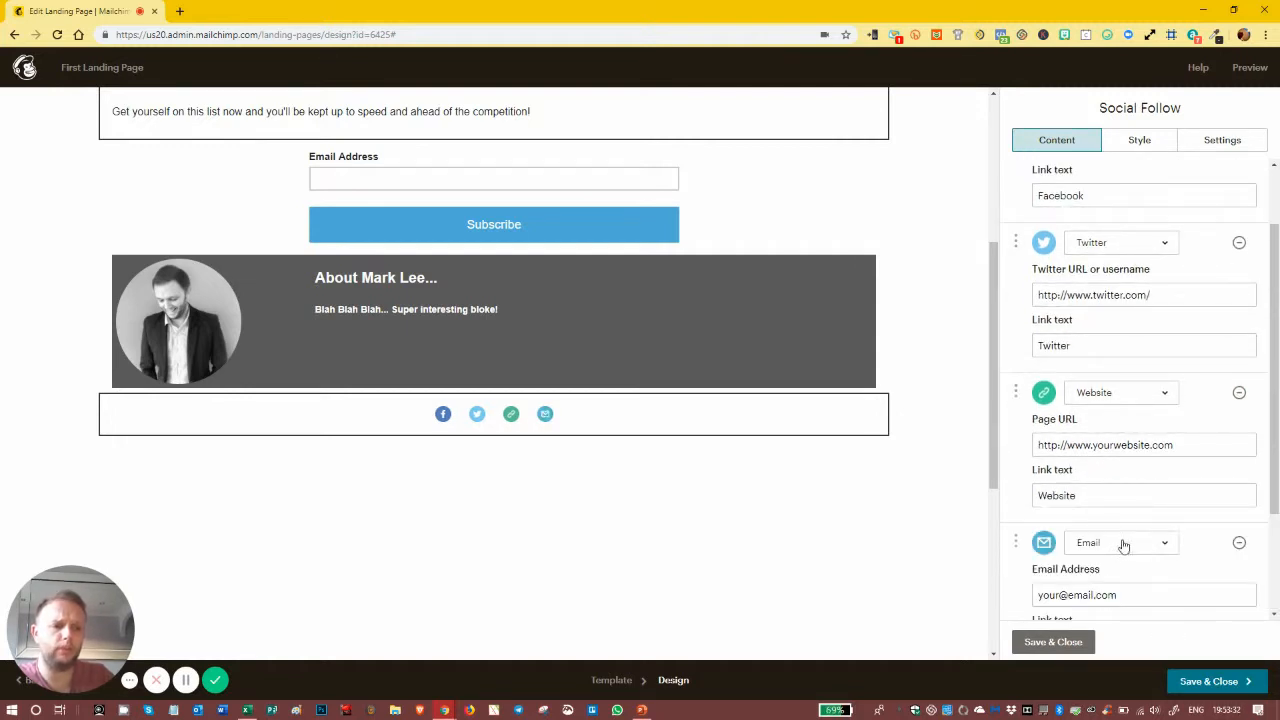
click(1116, 542)
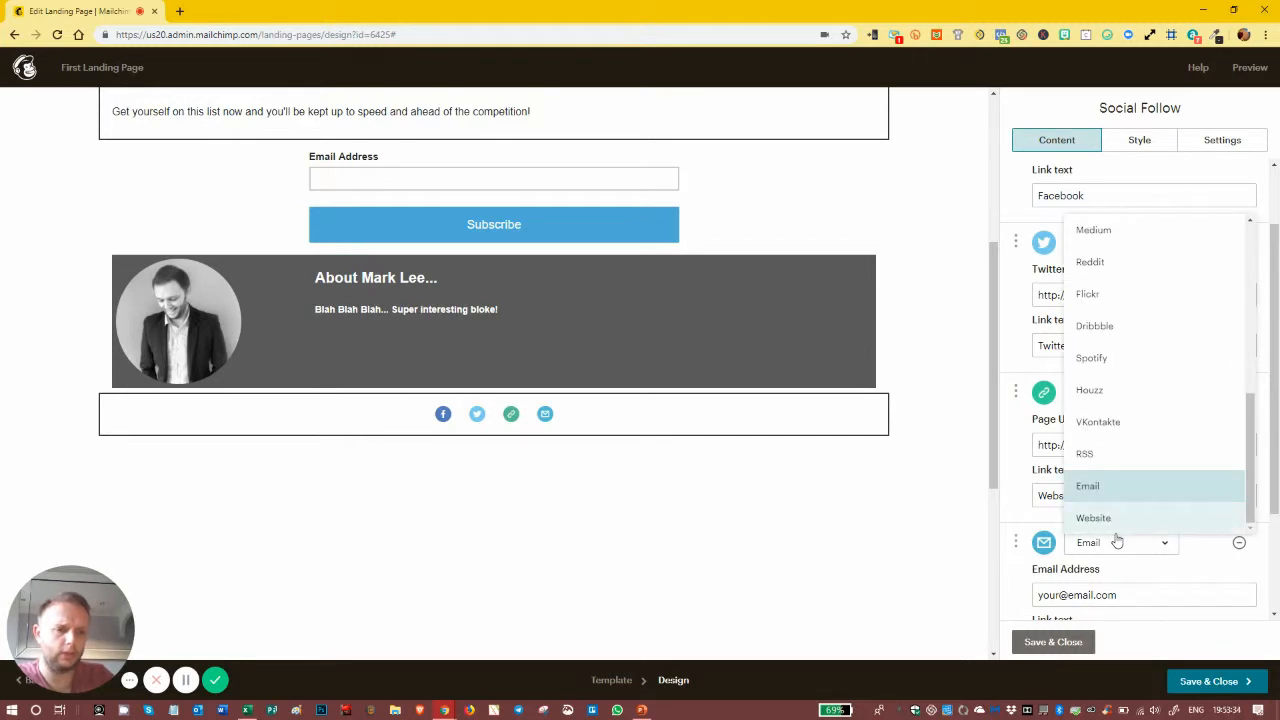
click(1184, 561)
scroll(1120, 543, down, 3)
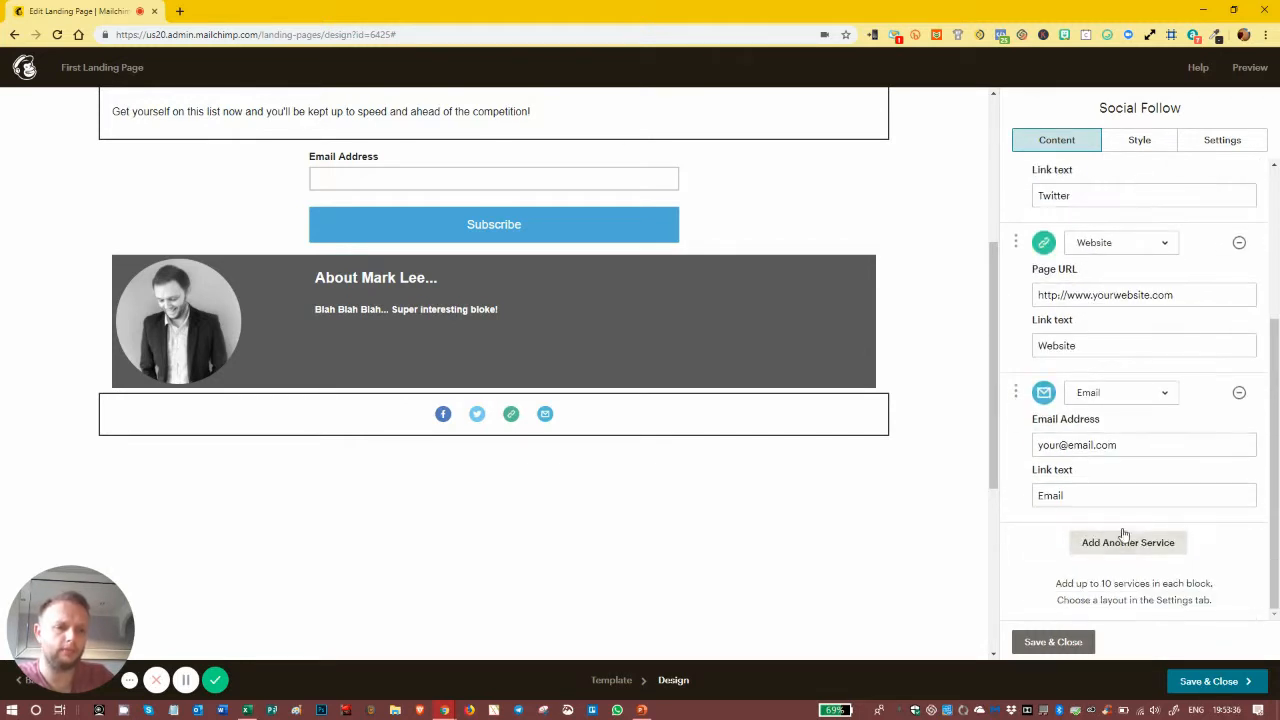
click(1122, 444)
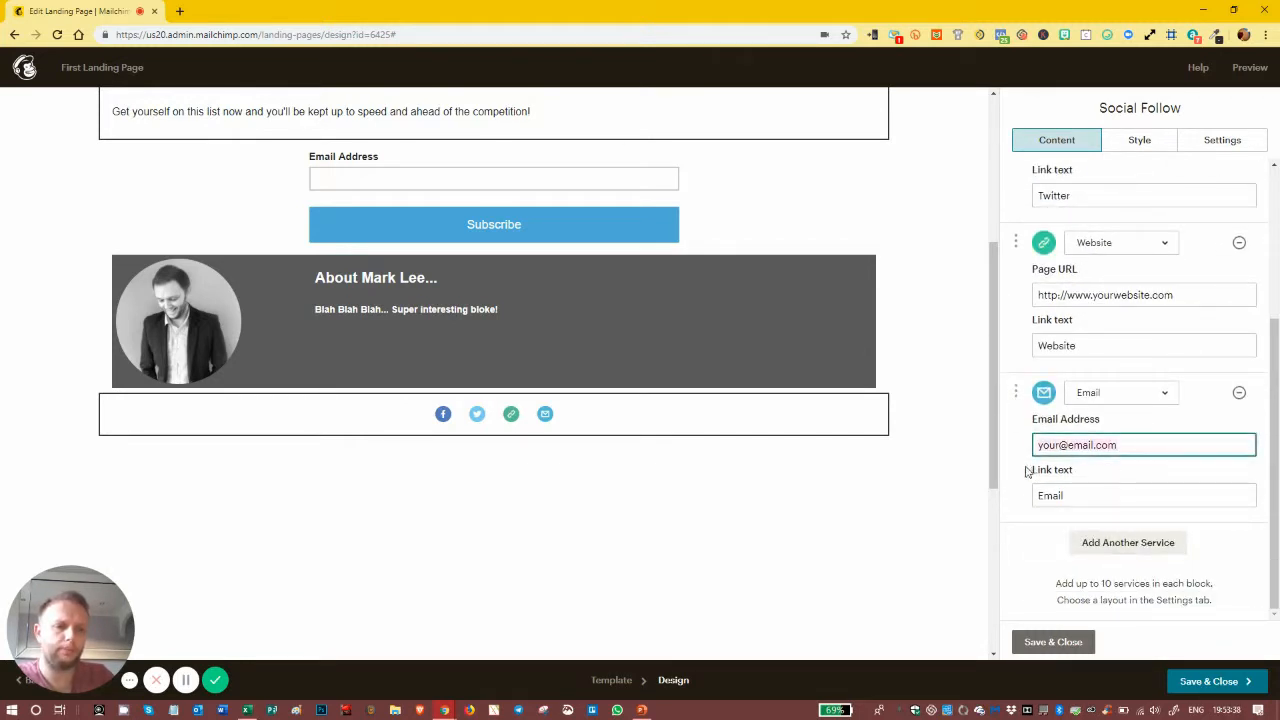
Step: Add an Instagram service and move it up to follow Facebook
click(1118, 550)
click(1120, 551)
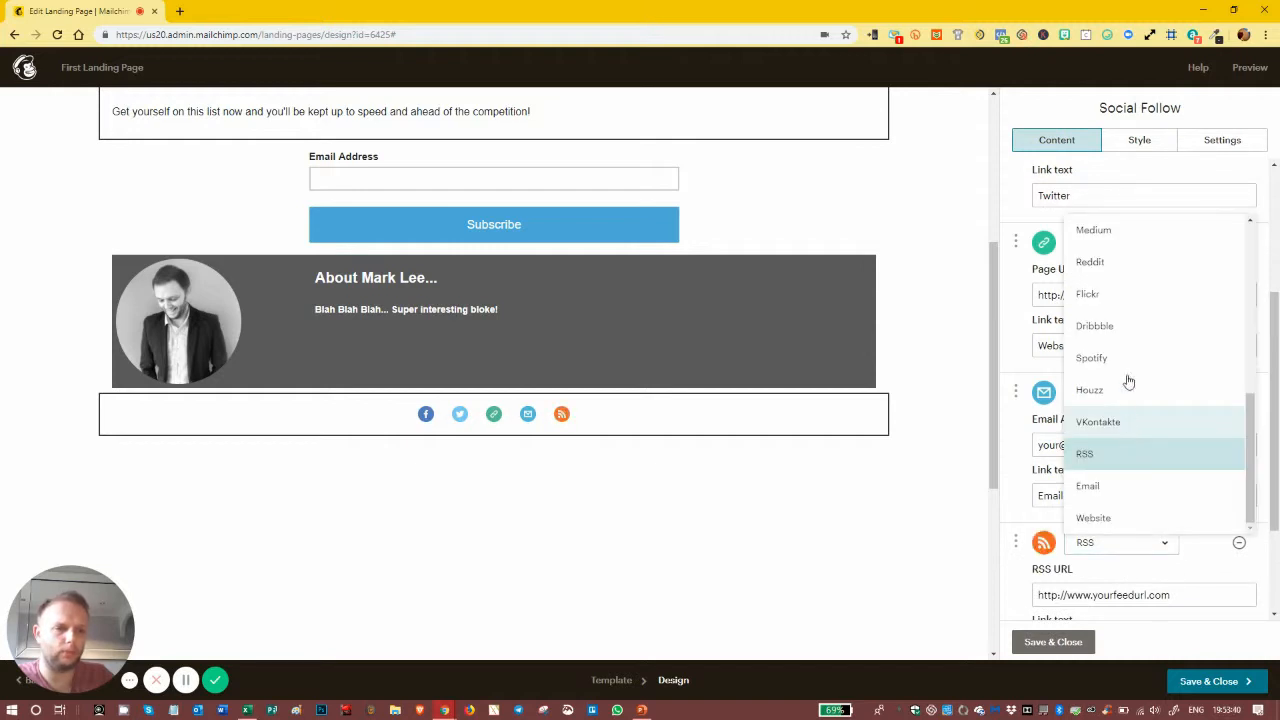
scroll(1134, 430, up, 4)
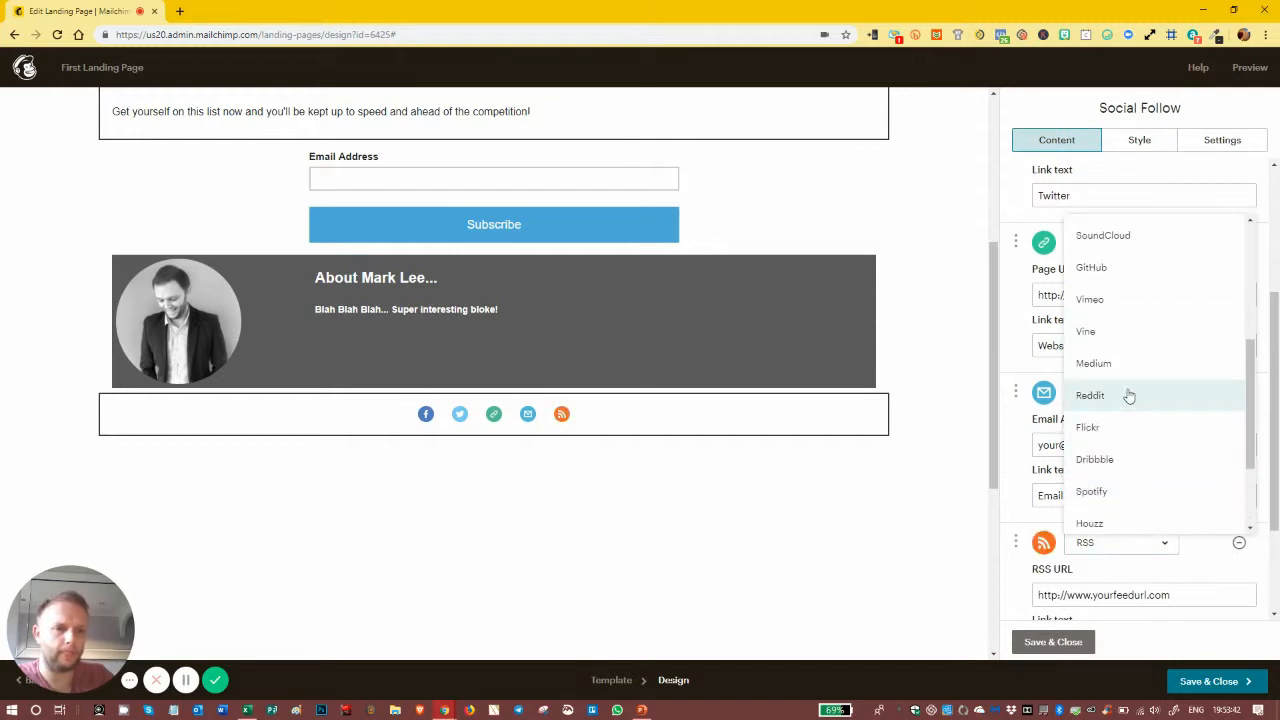
click(1120, 248)
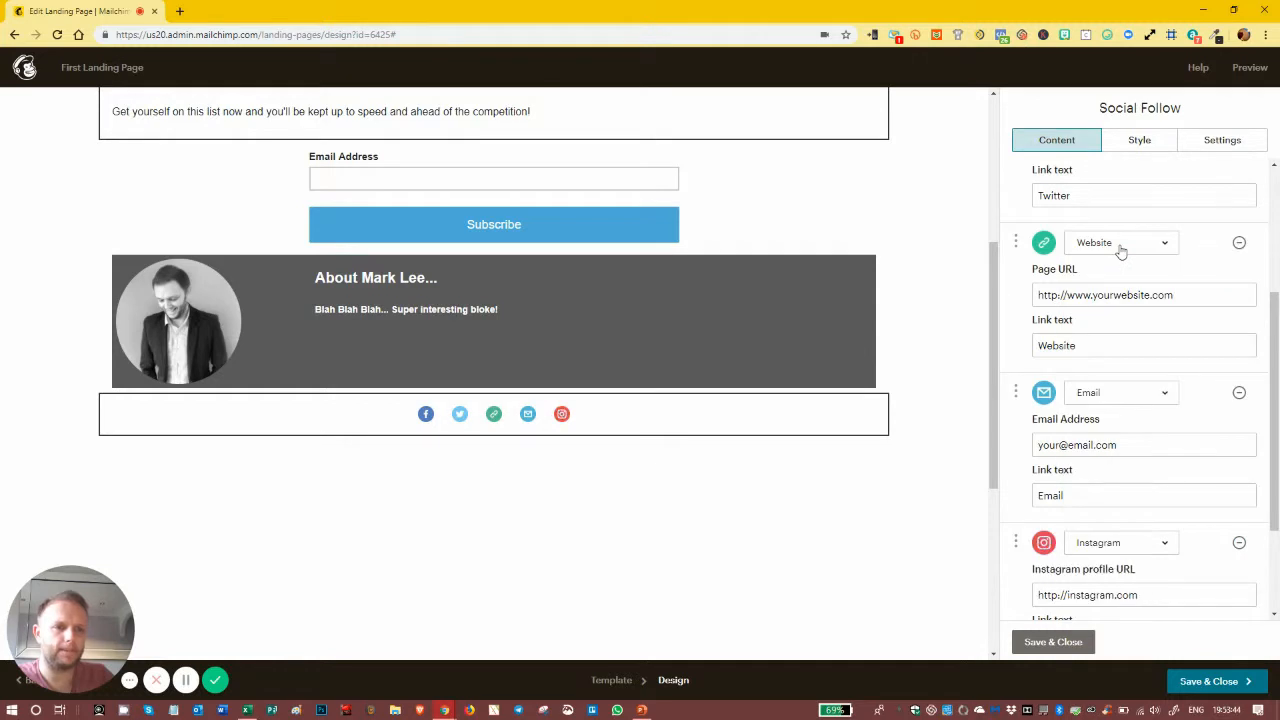
drag(1016, 542, 1036, 310)
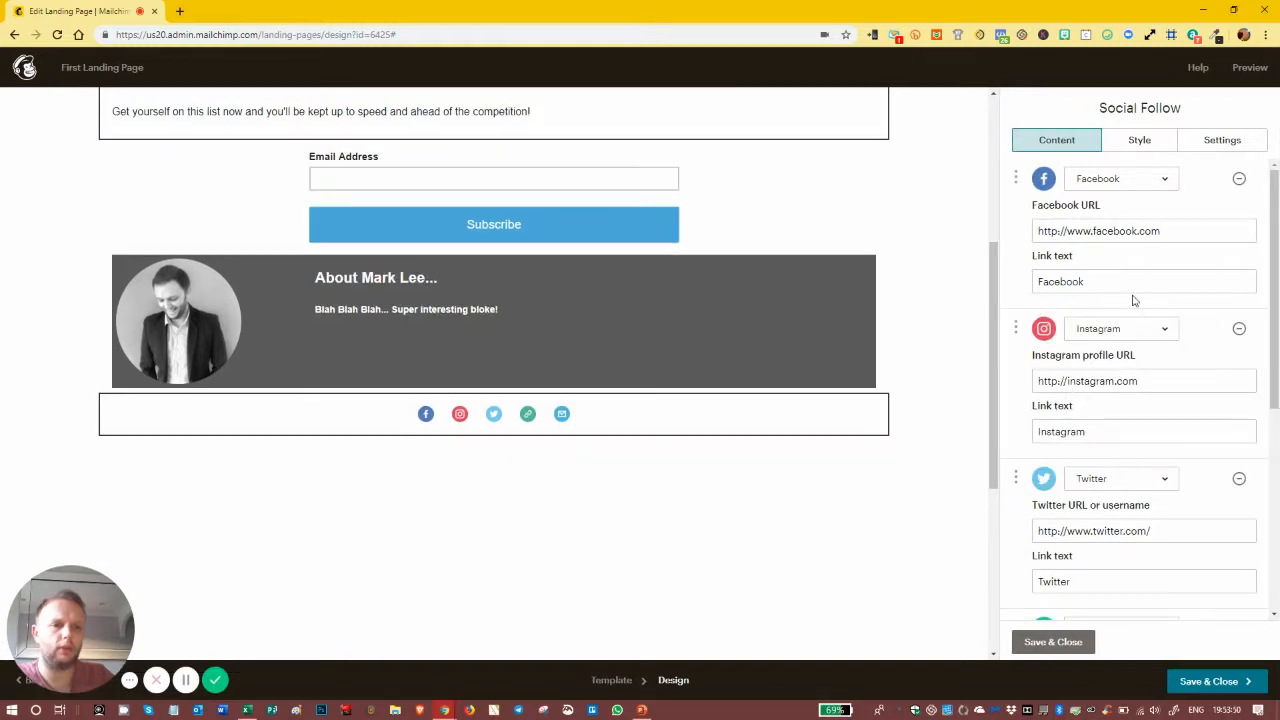
Step: Change the new RSS row to LinkedIn and drag it directly below Facebook
scroll(1150, 380, down, 3)
click(1103, 596)
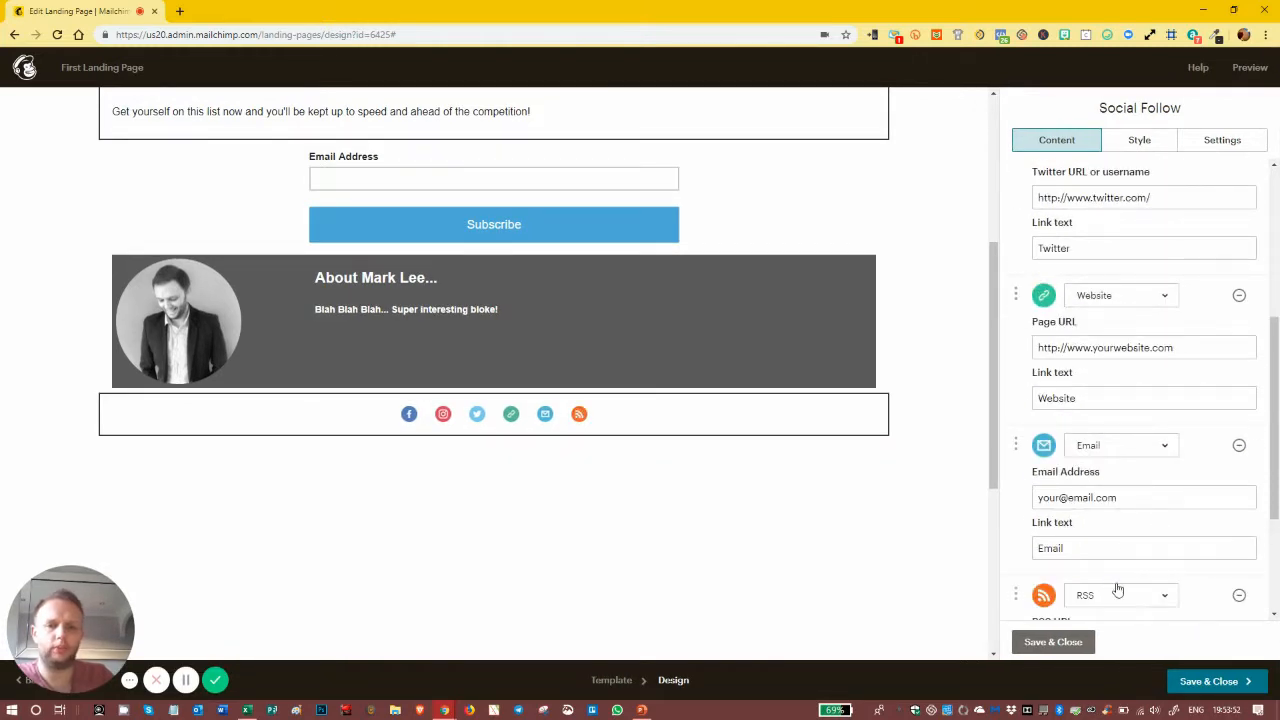
click(1117, 596)
scroll(1130, 430, up, 5)
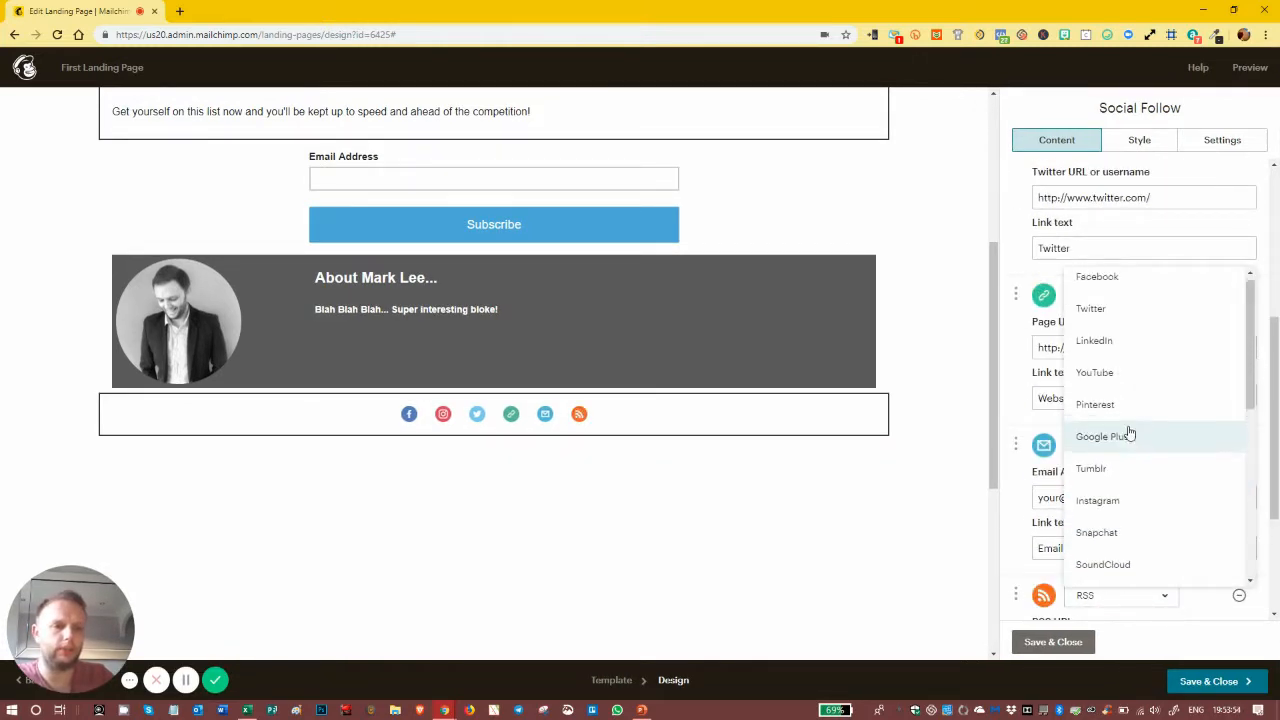
click(1112, 340)
drag(1020, 593, 1018, 312)
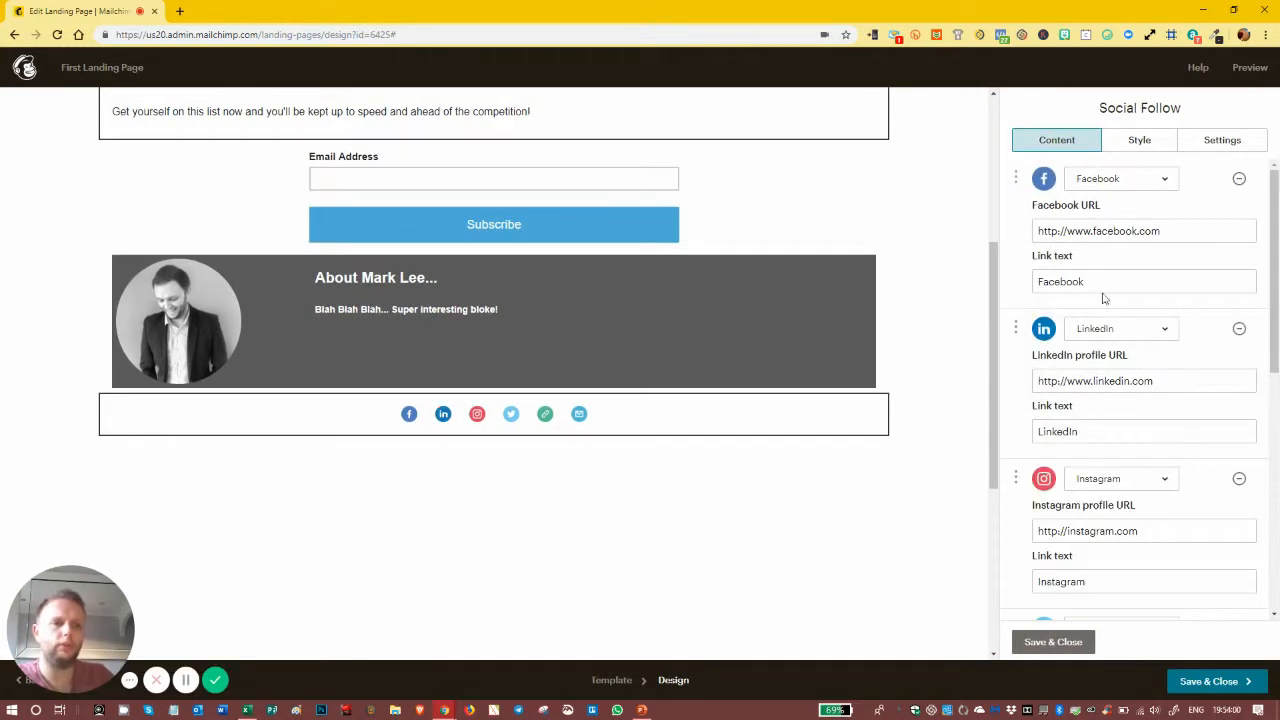
click(1164, 234)
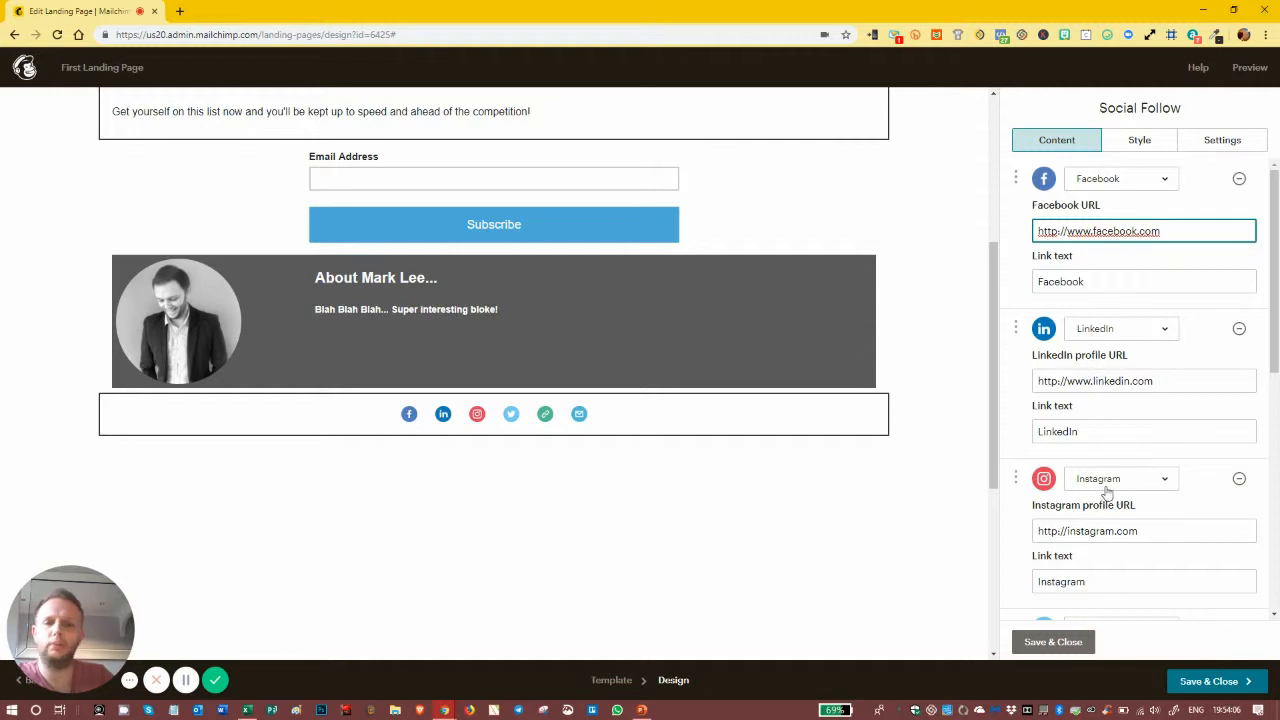
Step: Try a black #222222 background on the Social Follow block, then revert to No Color
click(1139, 140)
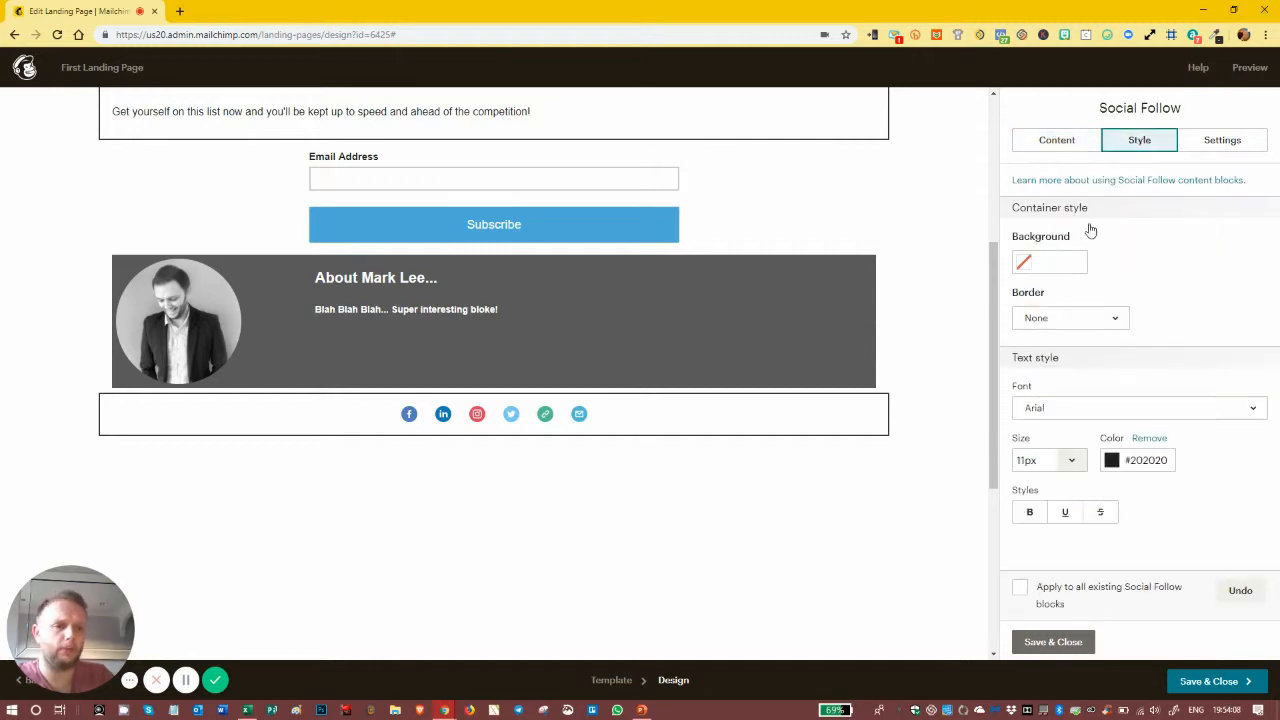
click(1054, 262)
click(1025, 393)
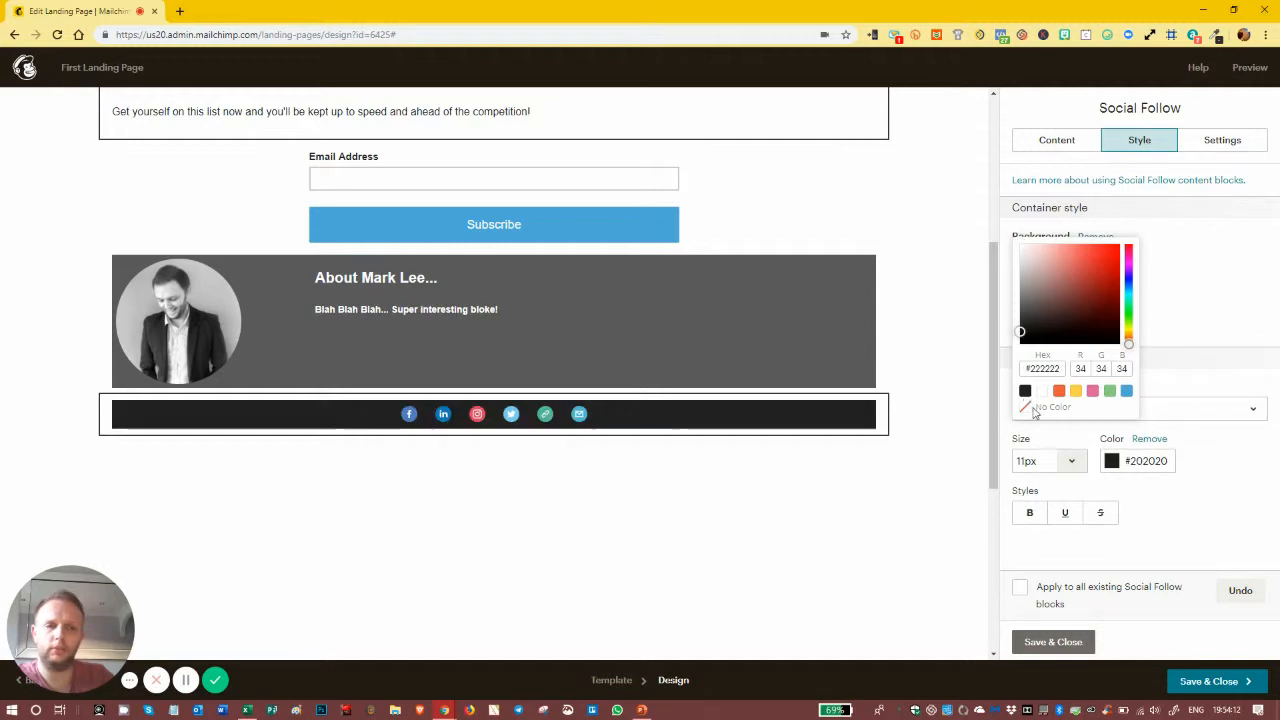
click(1026, 407)
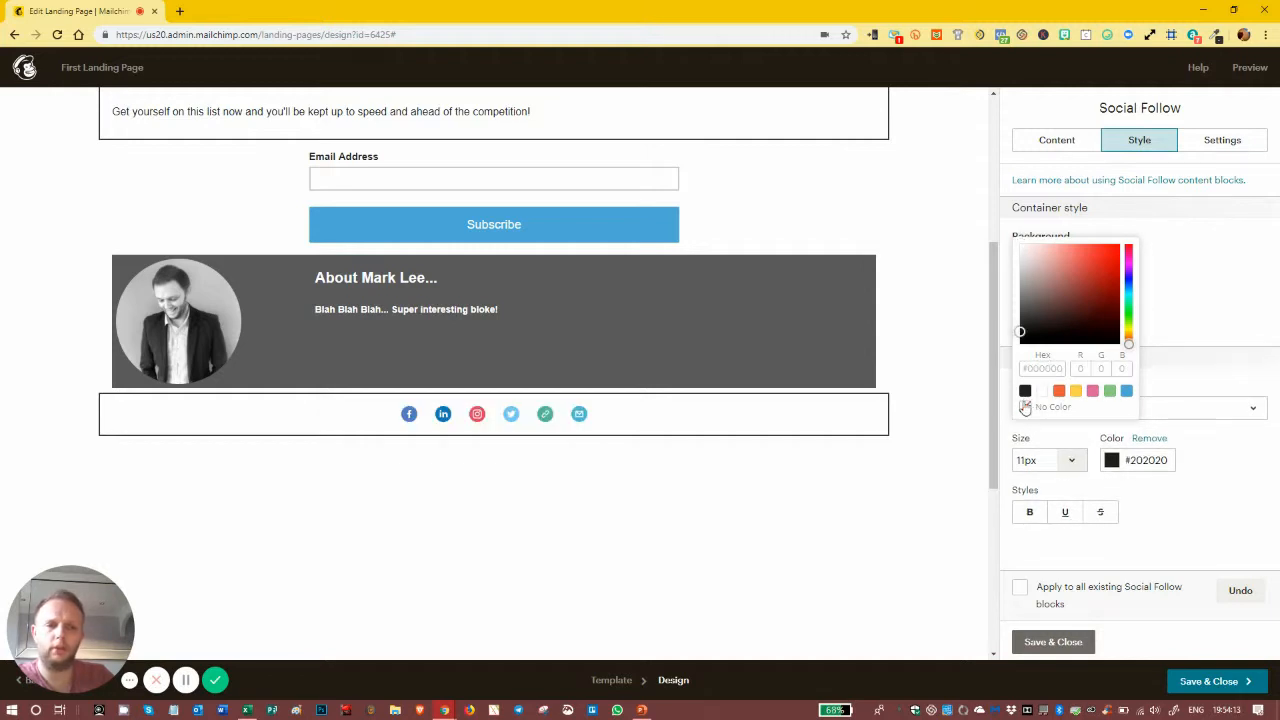
click(1208, 486)
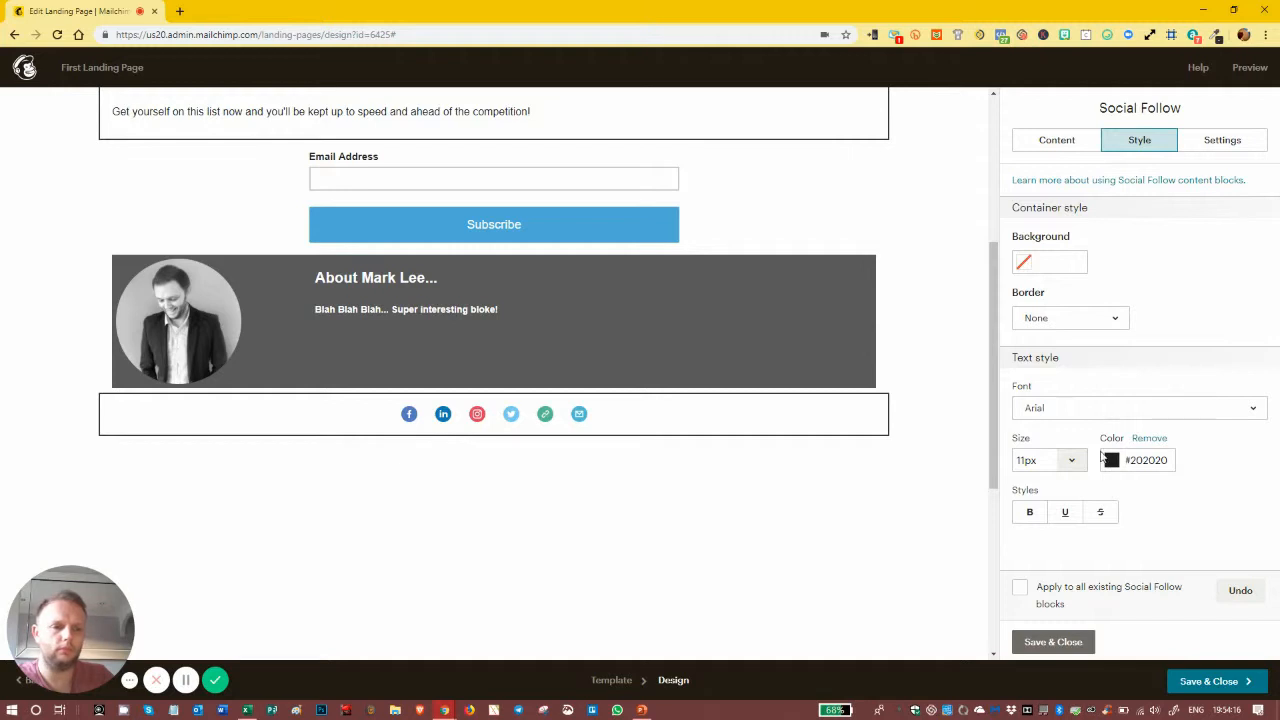
click(1222, 140)
Step: Keep the icons-only display and switch the social icons to the large layout
click(1113, 226)
click(1102, 256)
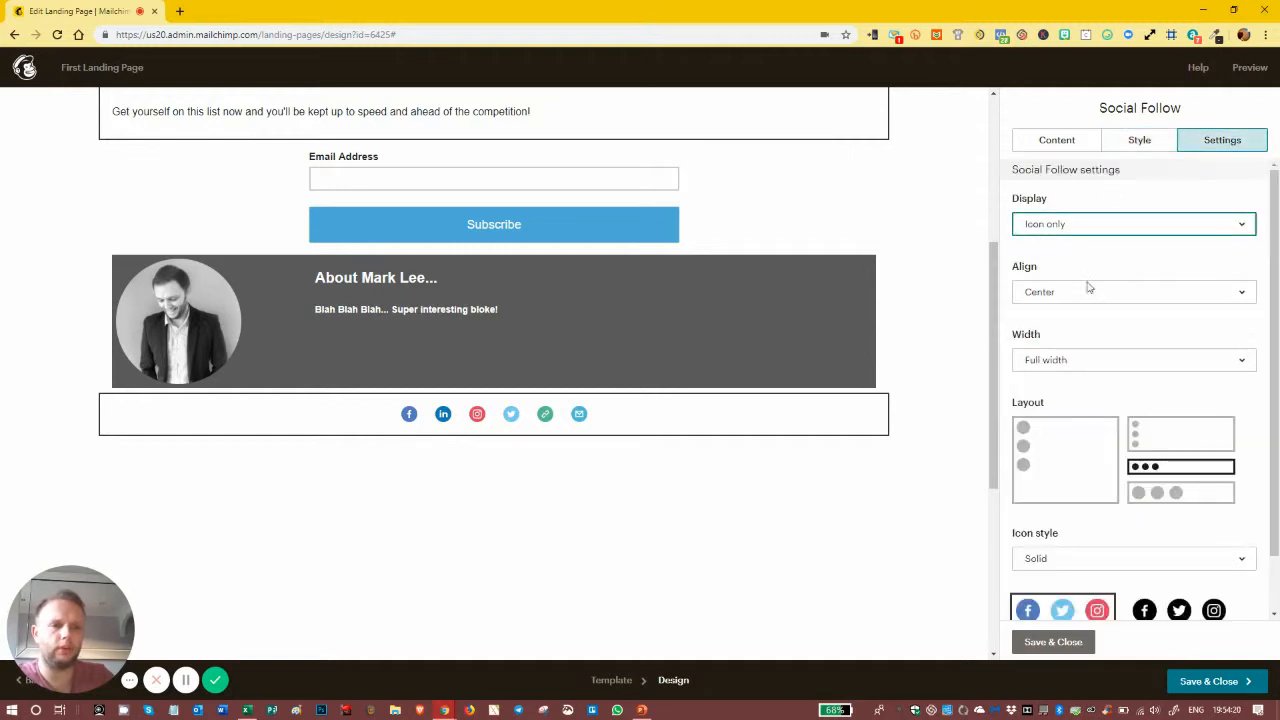
click(1145, 492)
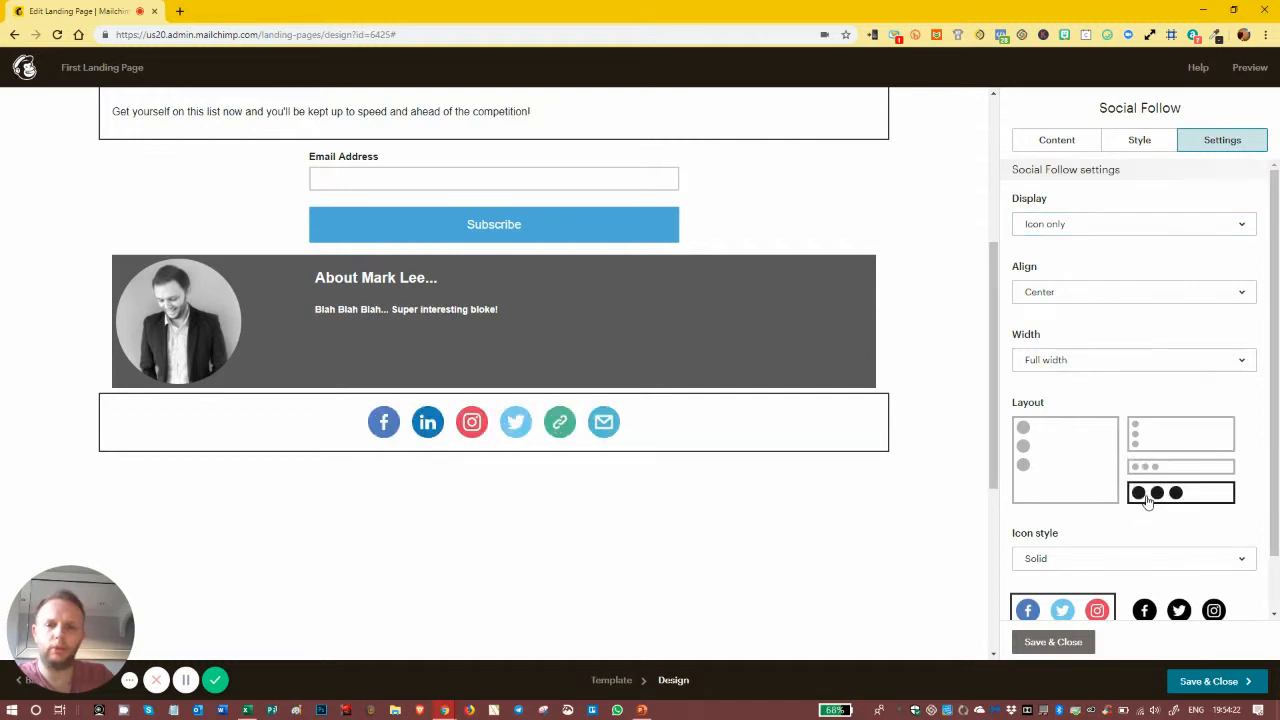
scroll(1114, 474, down, 1)
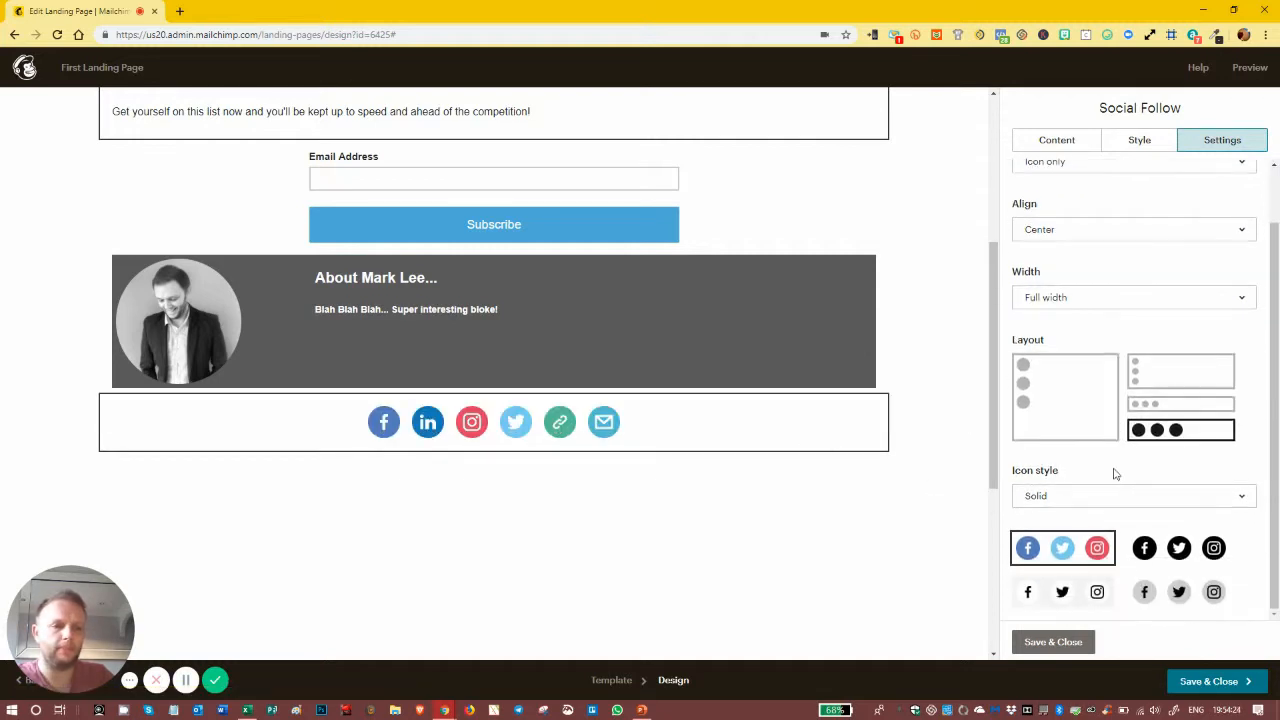
Step: Try Outlined icon styles in black, light grey, light filled and coloured variants
click(1112, 500)
click(1088, 566)
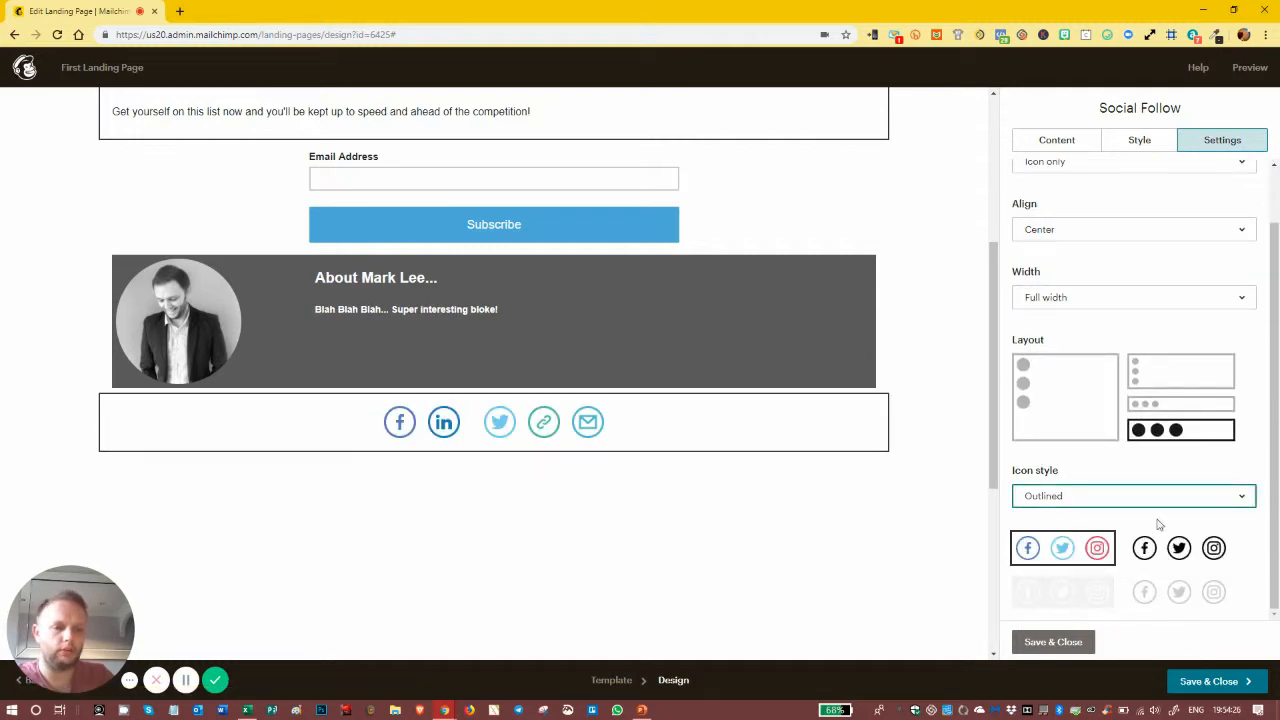
click(1146, 546)
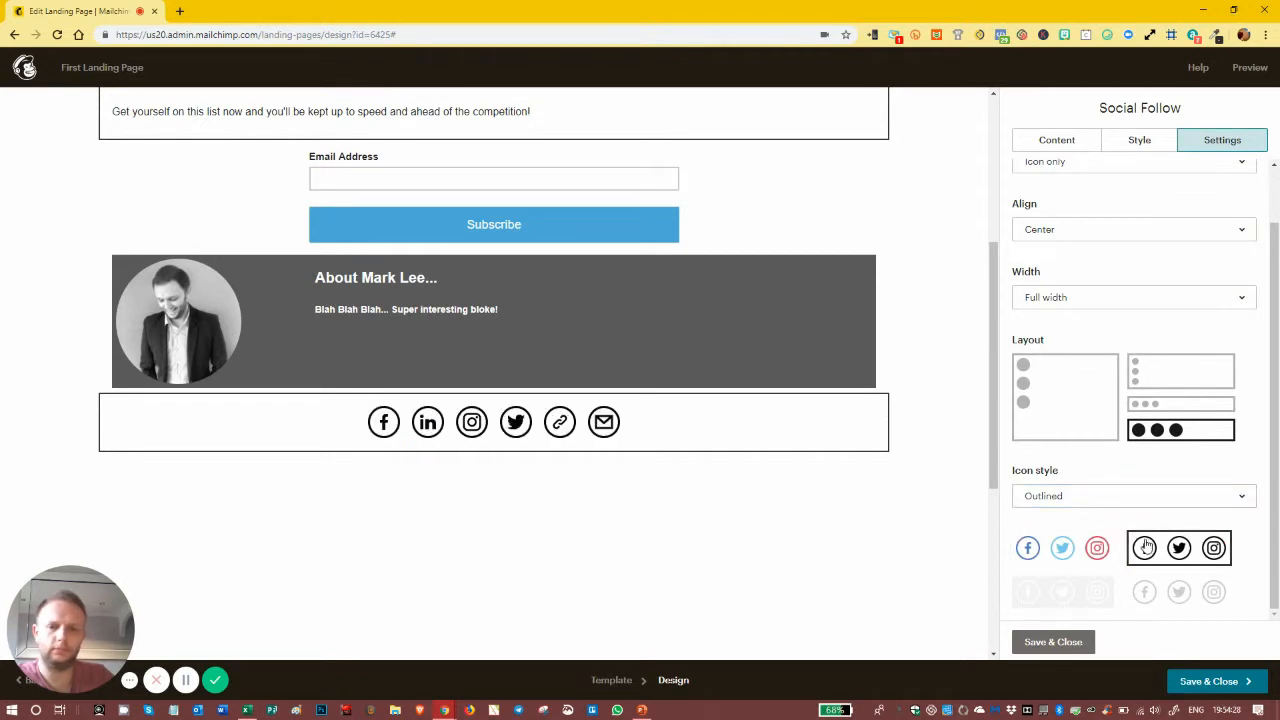
click(1168, 592)
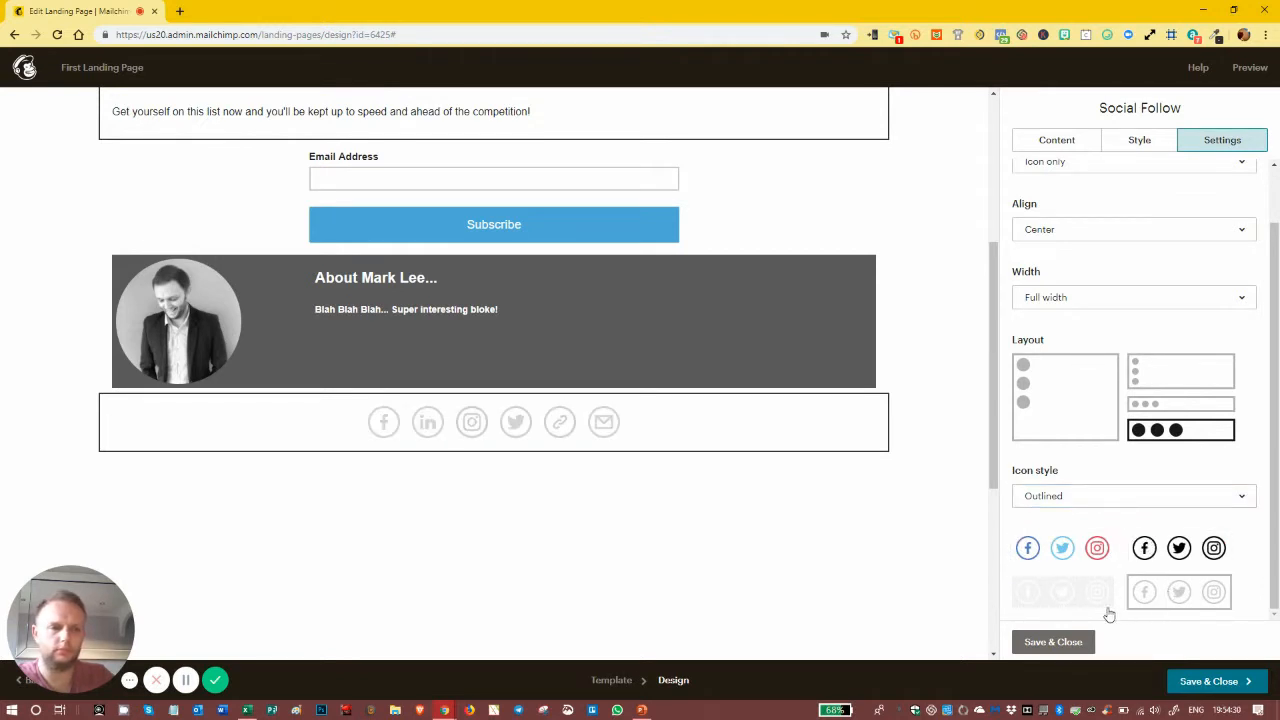
click(1068, 602)
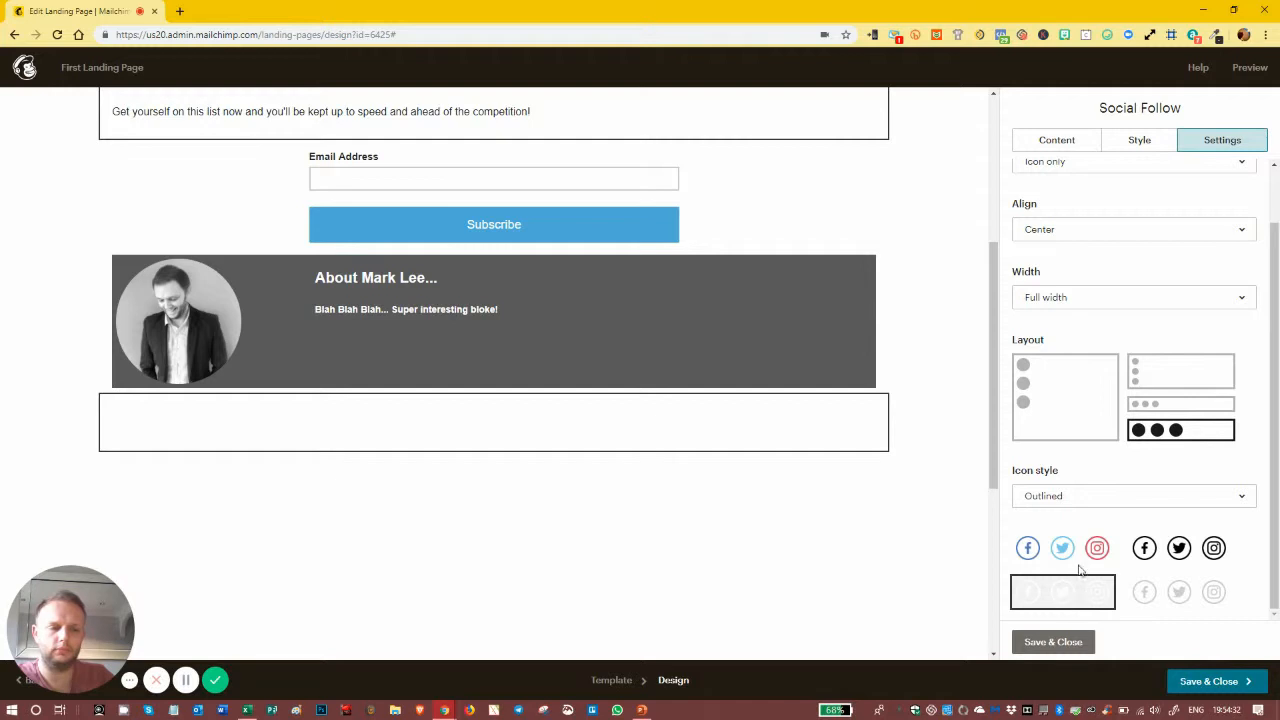
click(1080, 555)
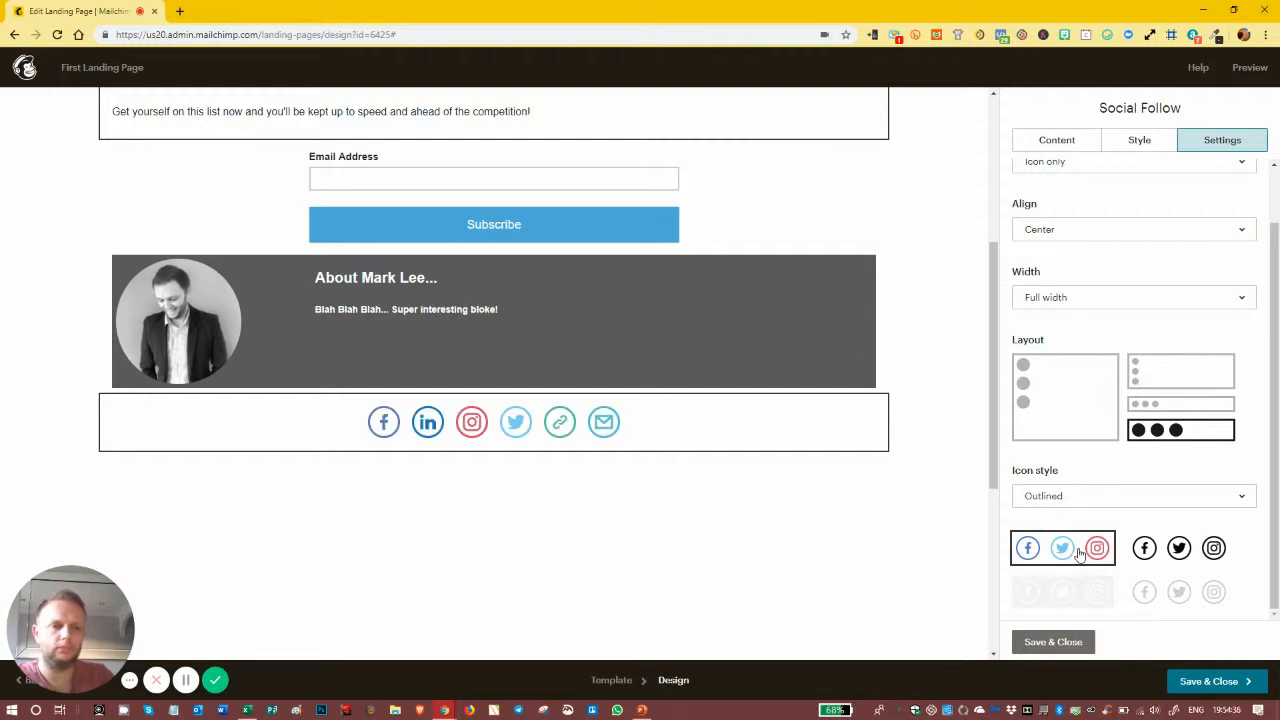
click(1160, 552)
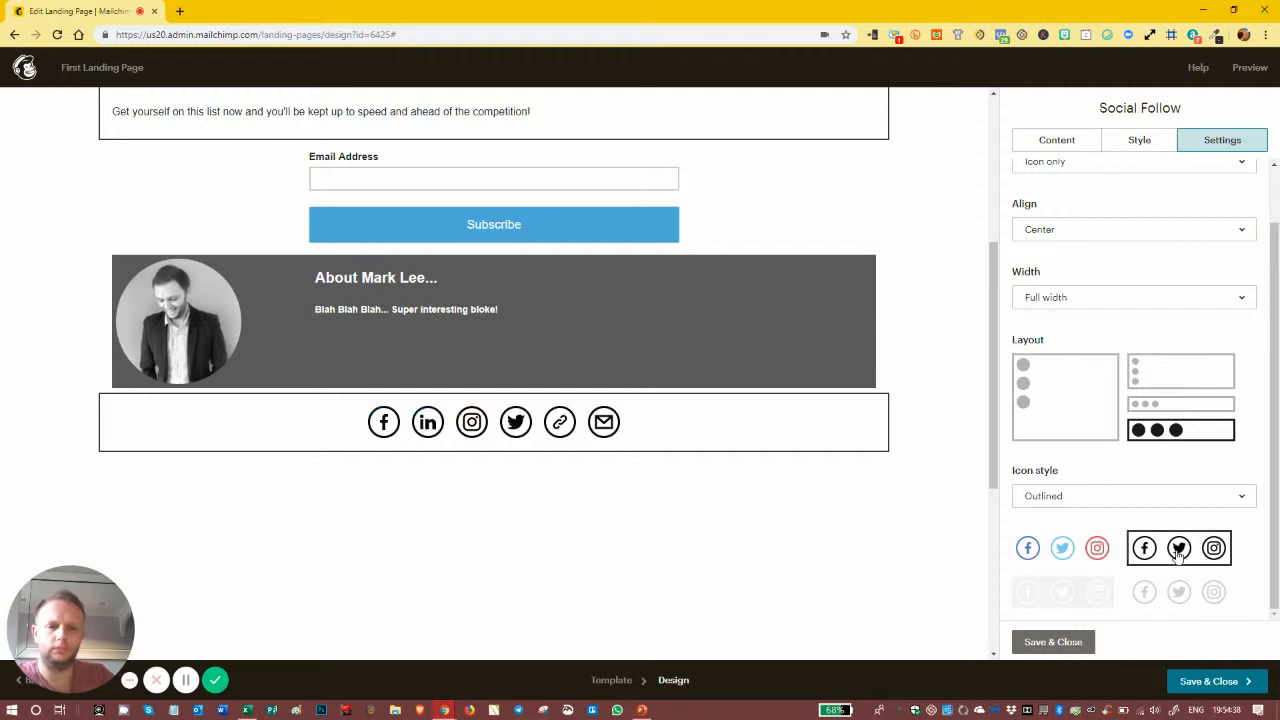
click(1180, 594)
Step: Set the icons to Solid coloured circles and save the social block
click(1095, 549)
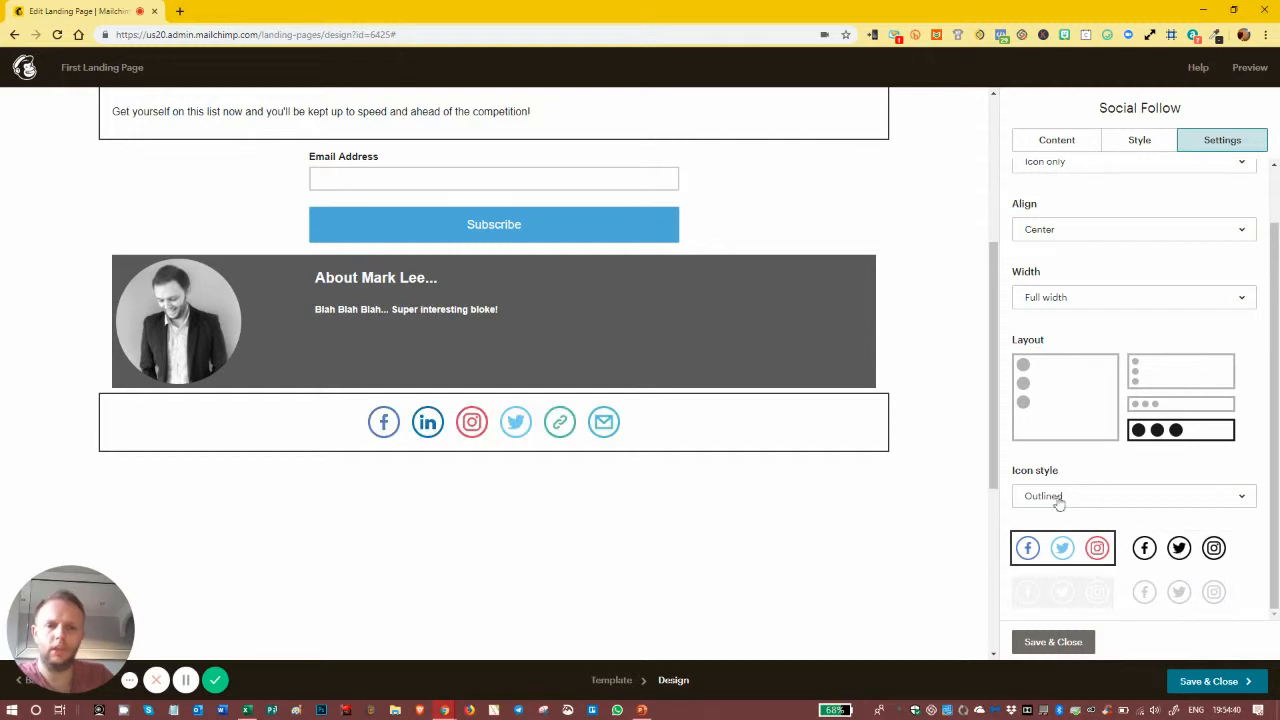
click(1037, 530)
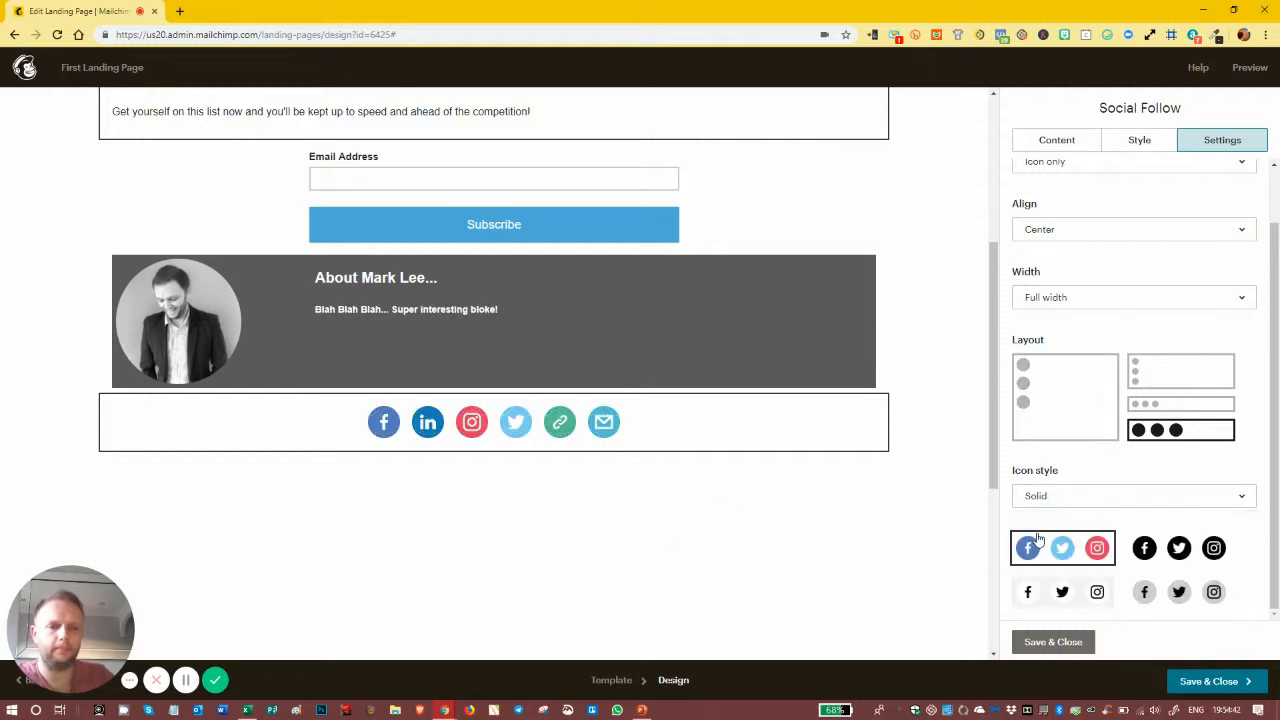
click(1179, 548)
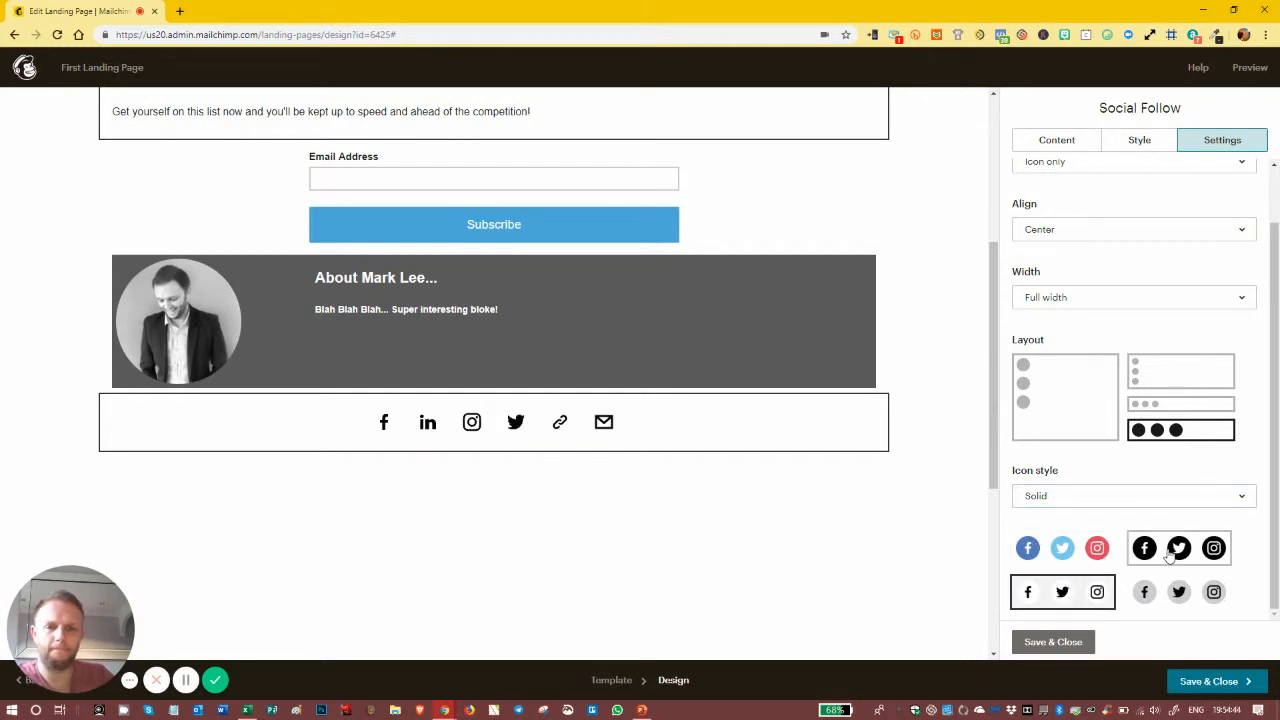
click(1183, 592)
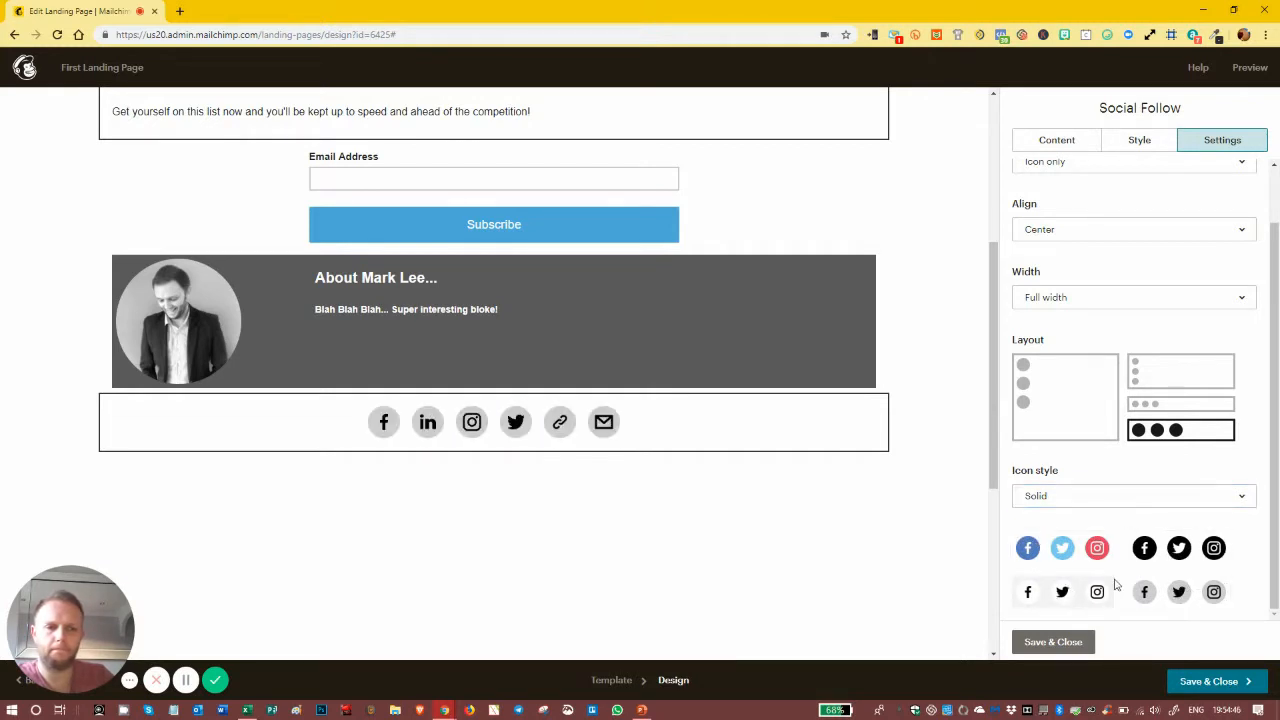
click(1093, 556)
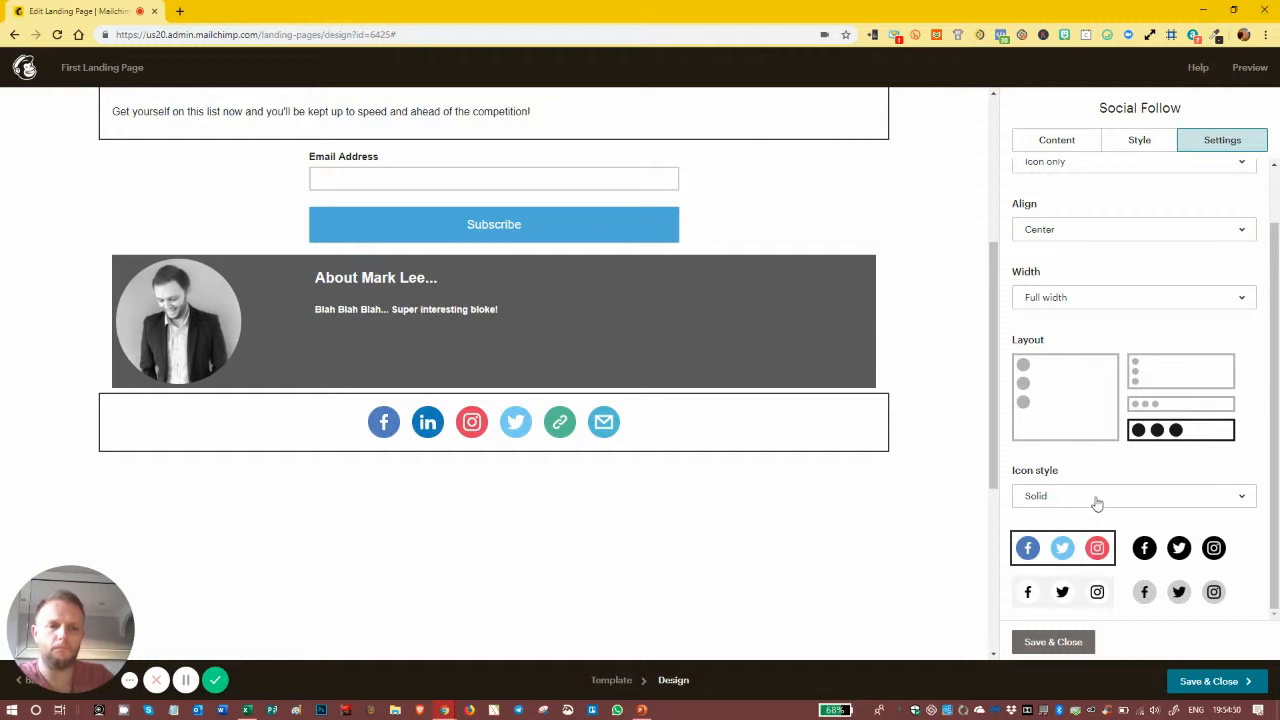
click(1050, 642)
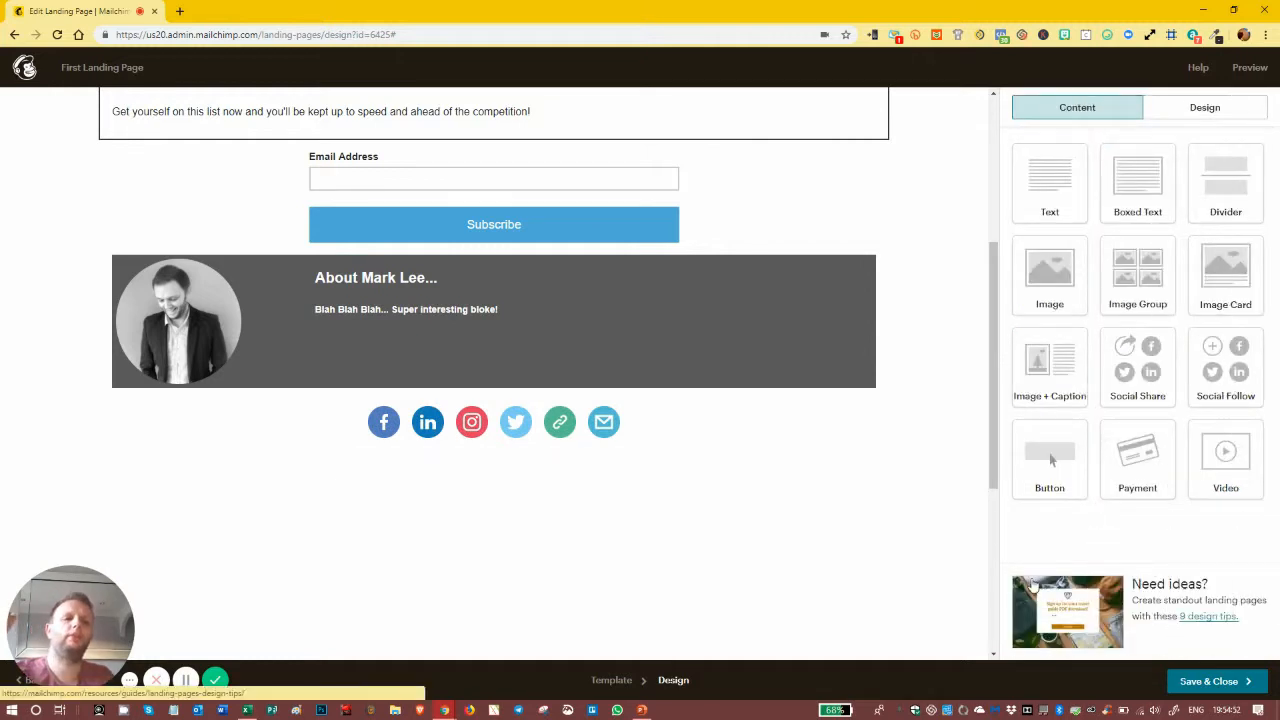
scroll(605, 354, up, 3)
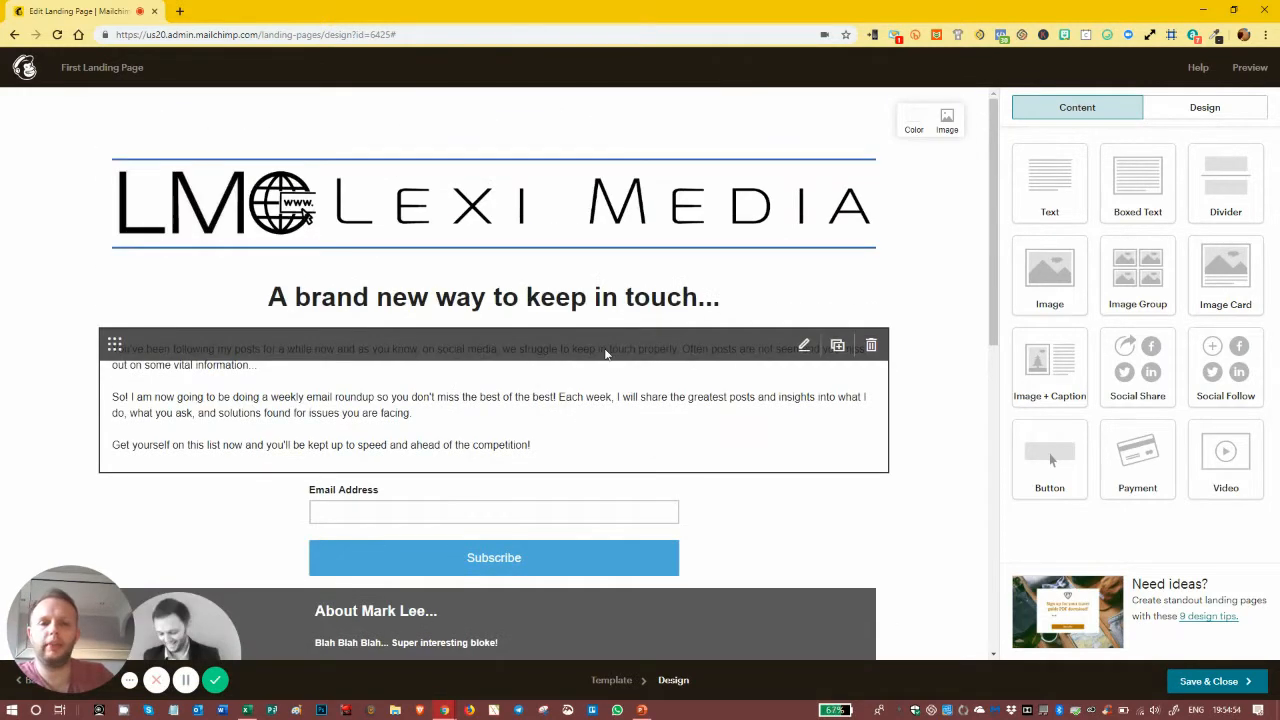
scroll(605, 354, down, 2)
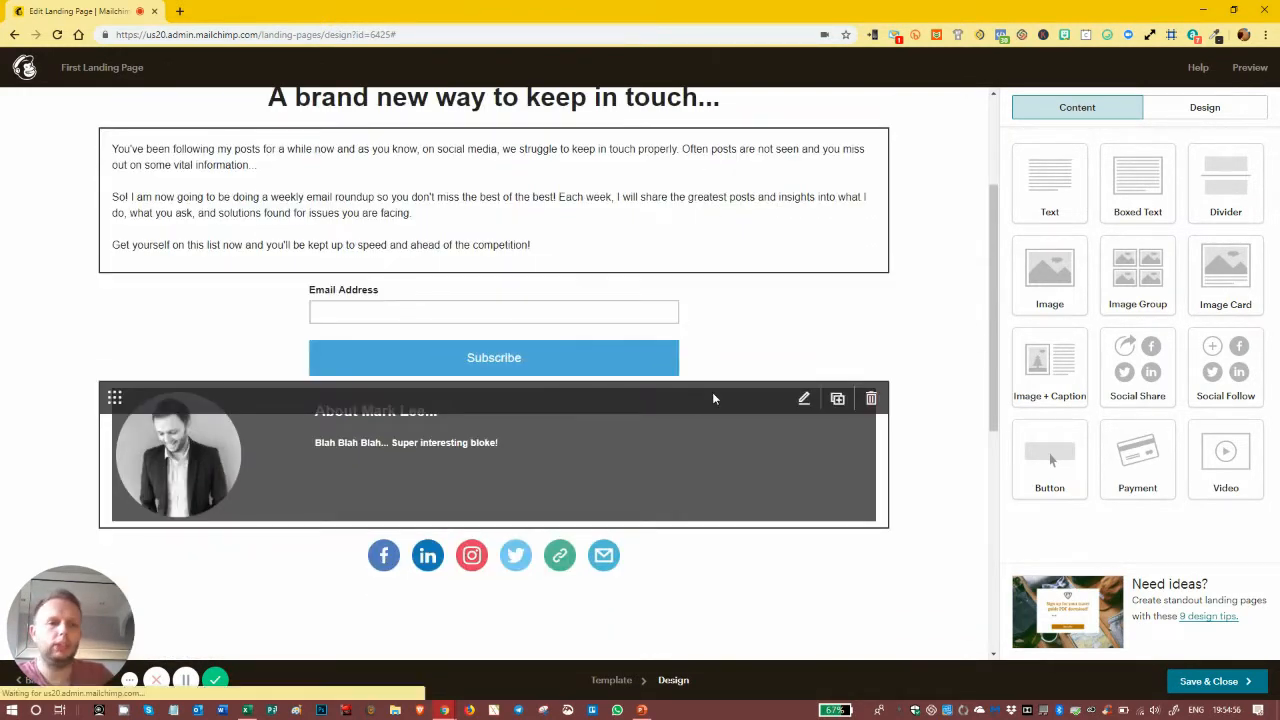
click(713, 394)
click(1212, 150)
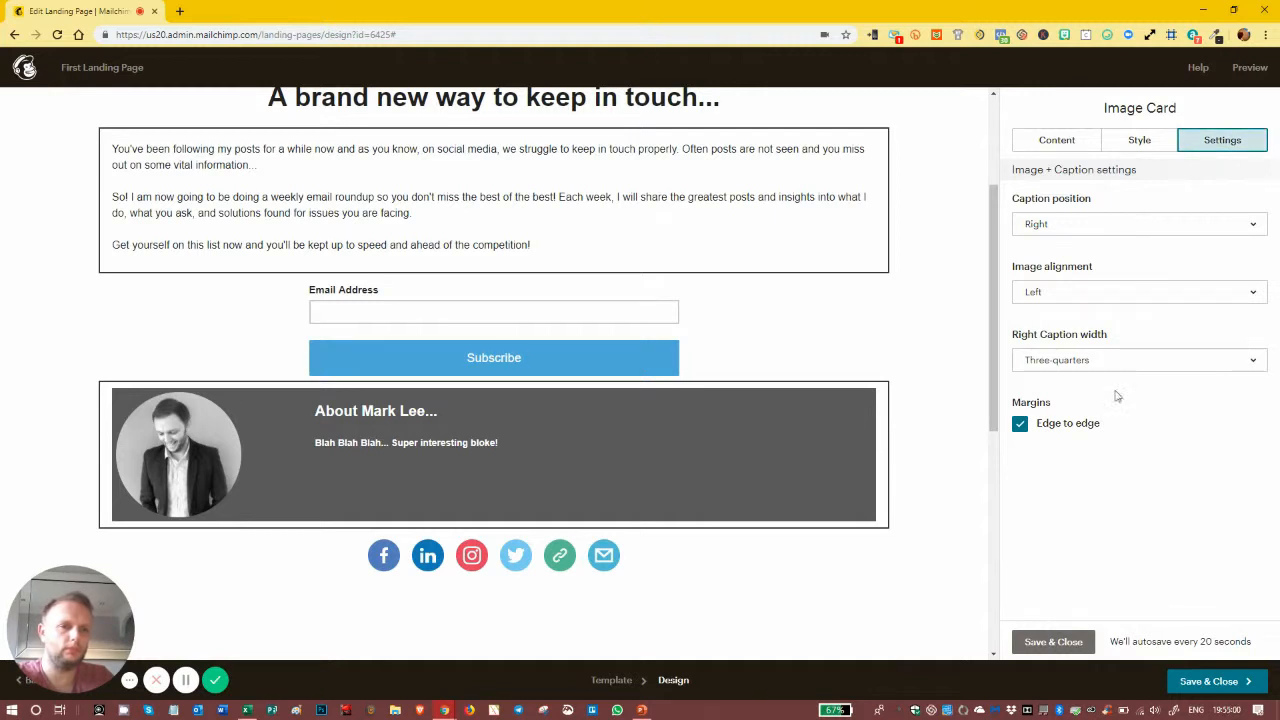
Step: Turn off 'Edge to edge' margins on the About Mark Lee card and review its Style options
click(1020, 426)
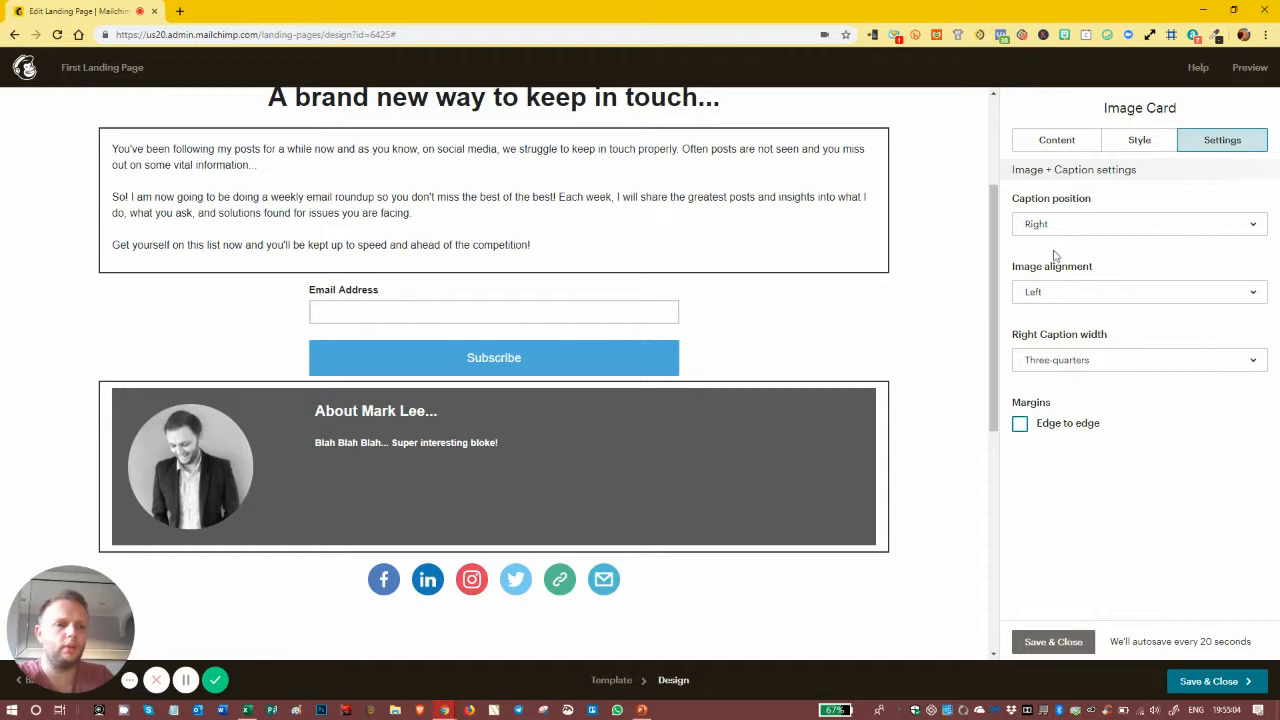
click(1140, 140)
scroll(1134, 451, down, 3)
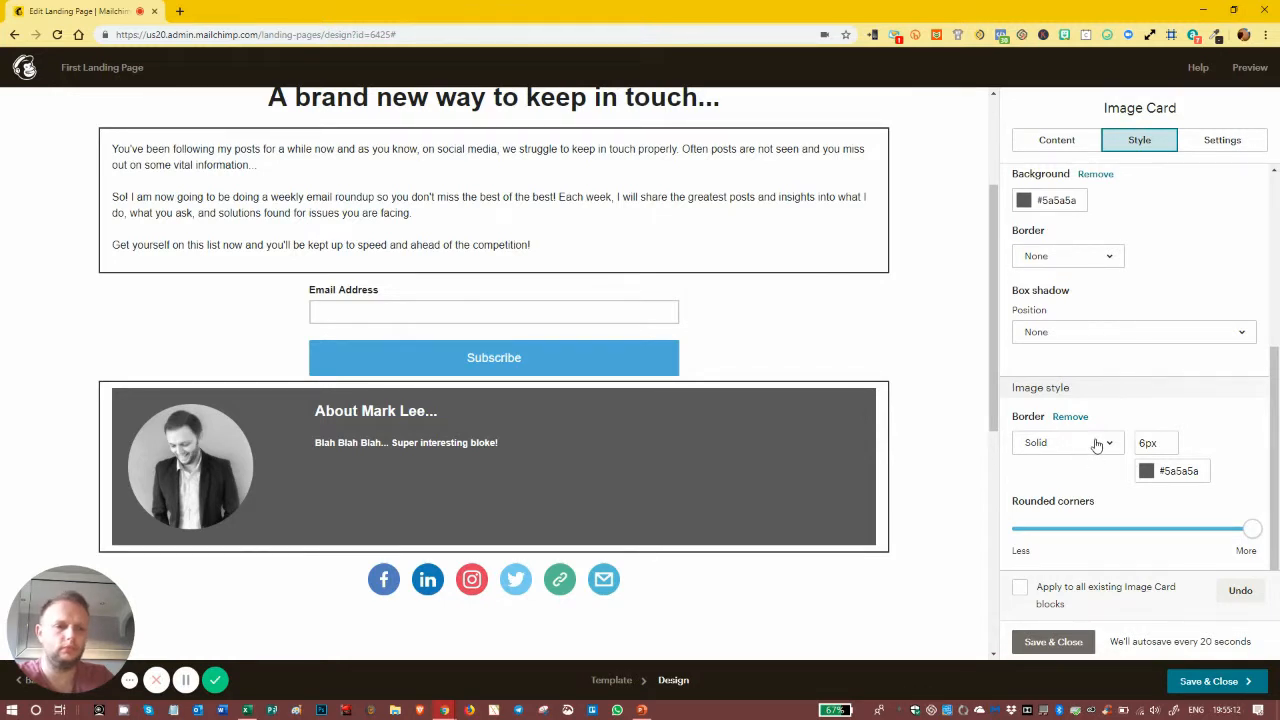
scroll(1099, 408, up, 1)
scroll(1099, 408, up, 3)
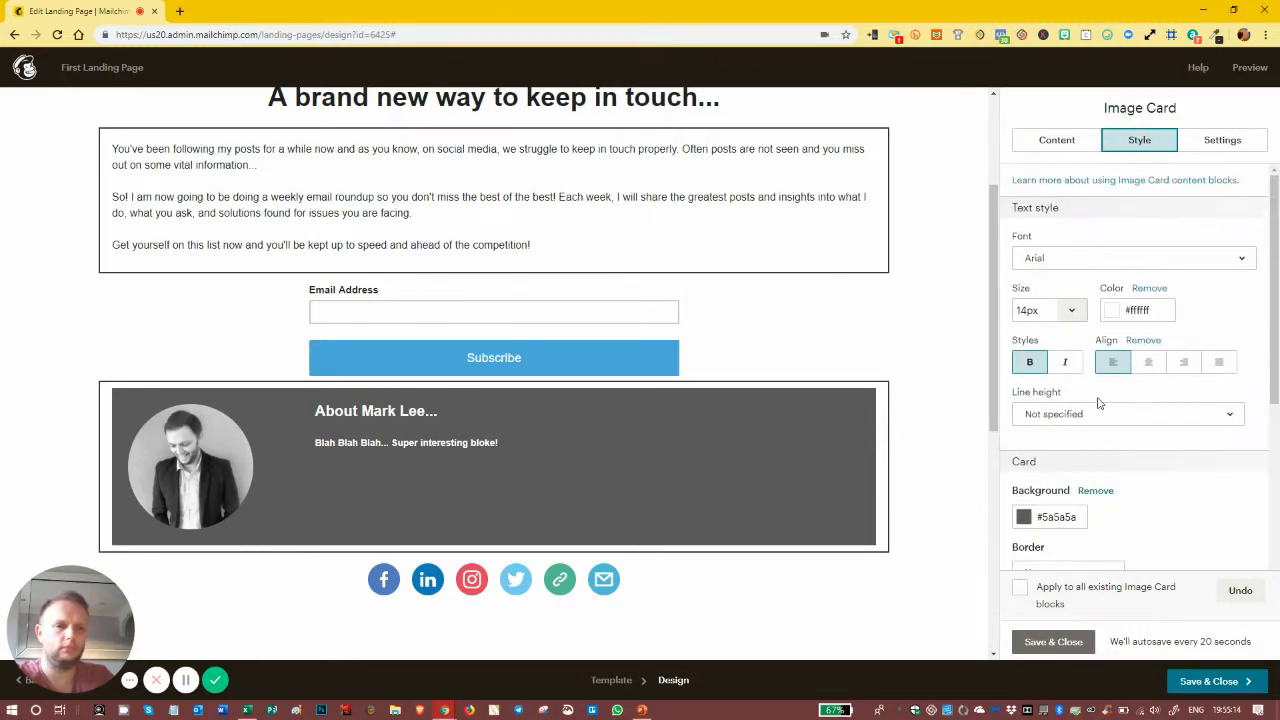
scroll(764, 276, up, 2)
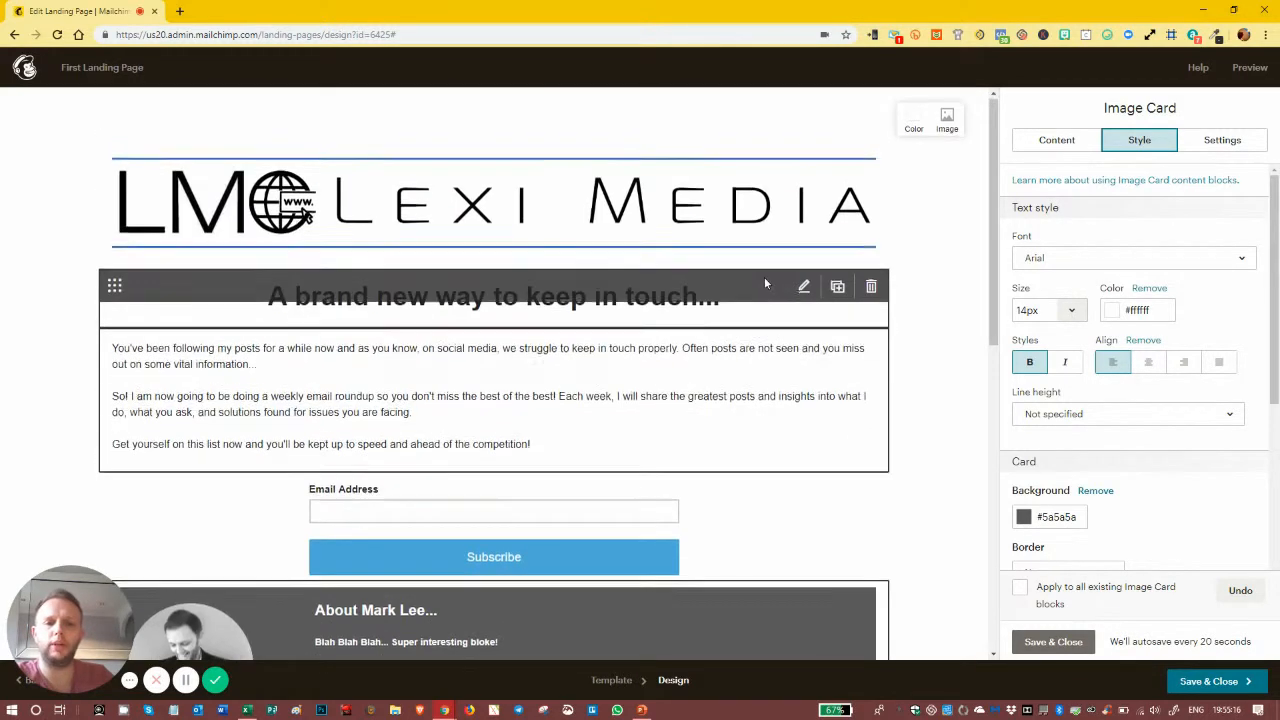
scroll(765, 278, down, 4)
Step: Save the image card, then open the signup form block and its signup form builder link
click(1053, 641)
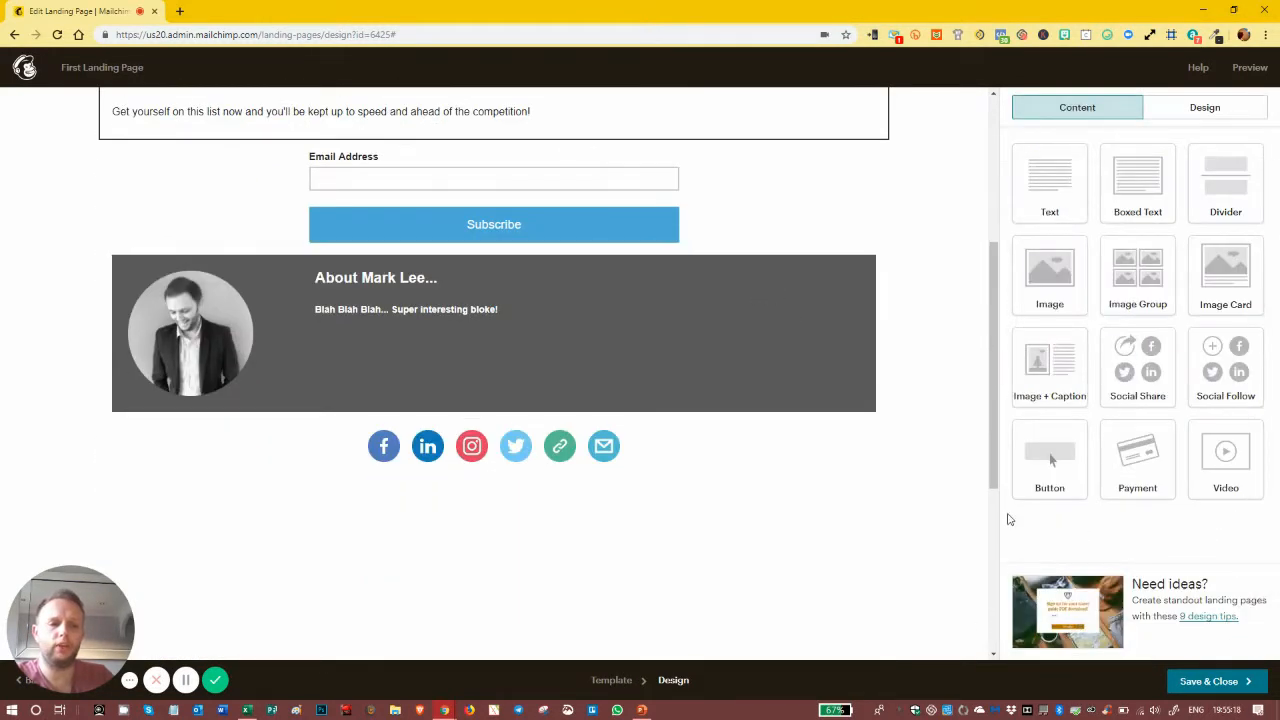
scroll(717, 404, up, 2)
scroll(828, 428, down, 5)
scroll(826, 432, up, 7)
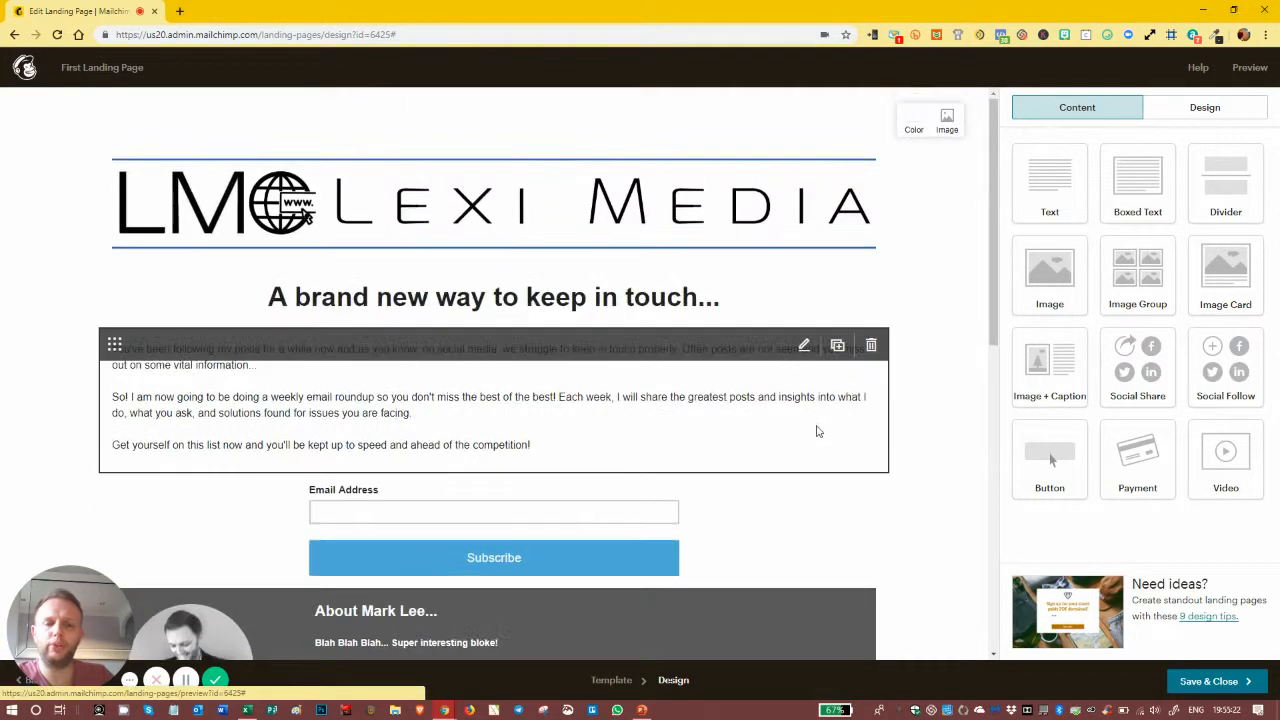
scroll(800, 422, down, 2)
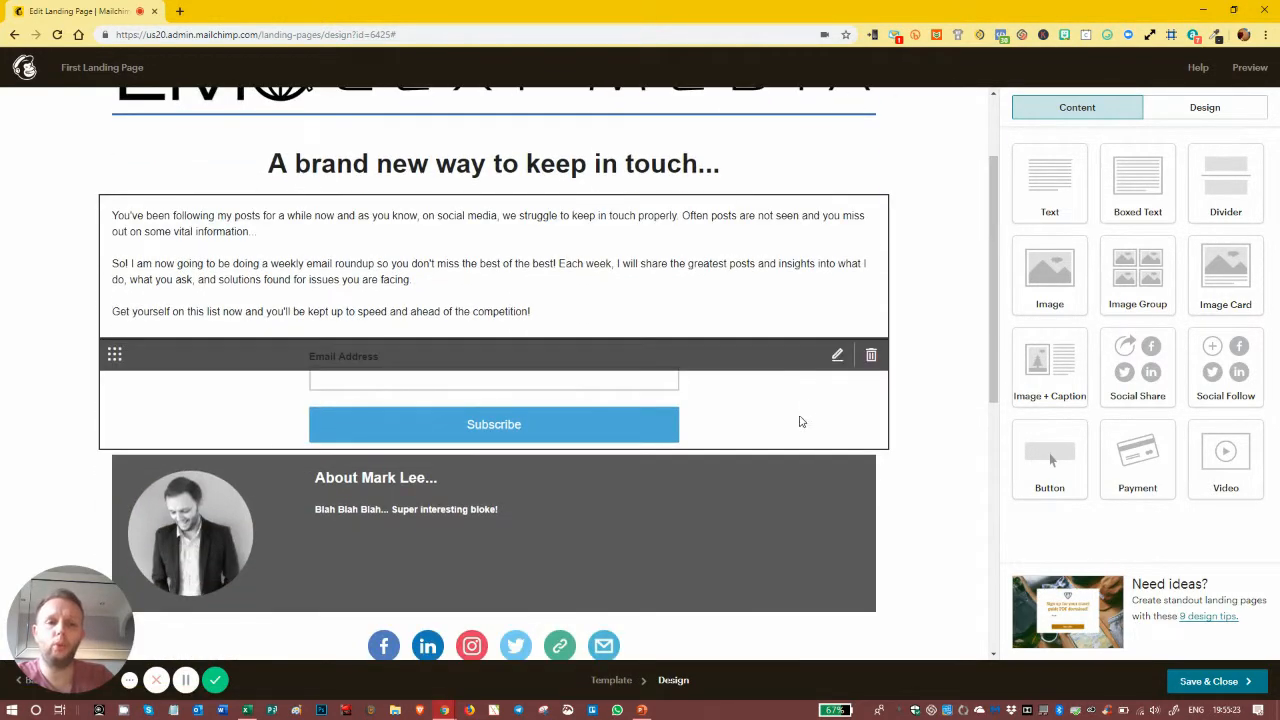
click(706, 360)
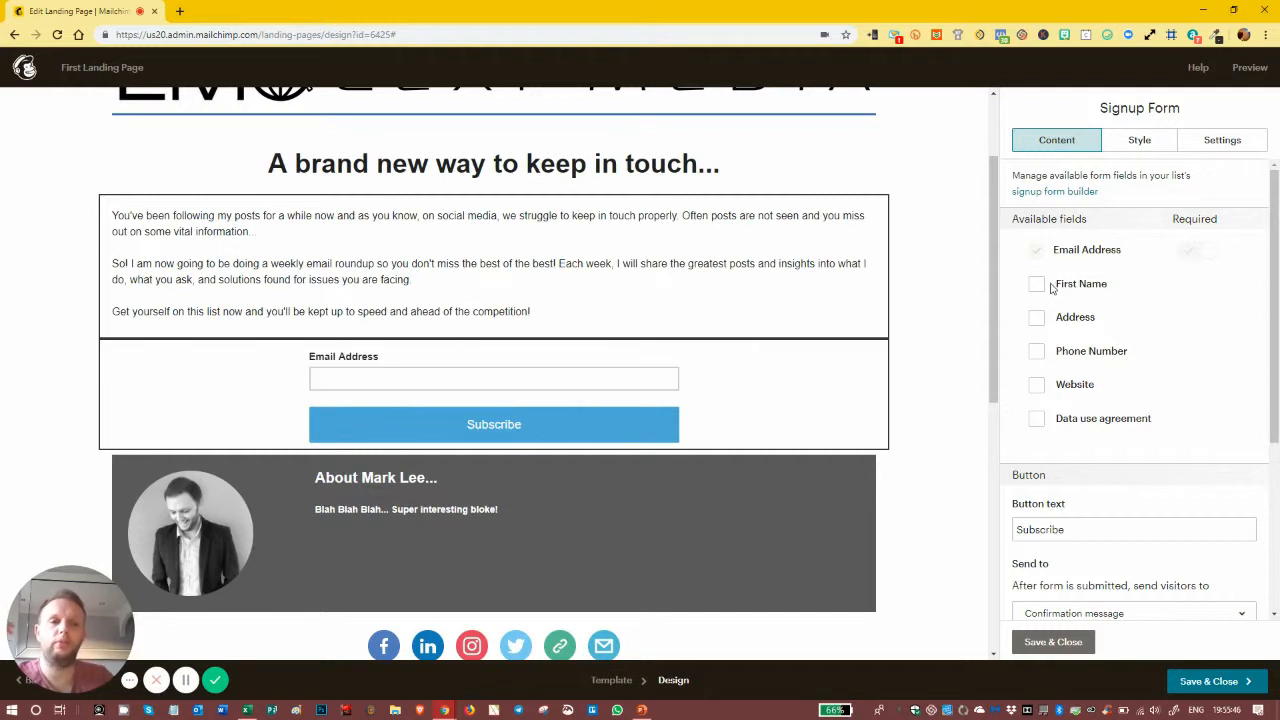
click(1047, 194)
click(251, 11)
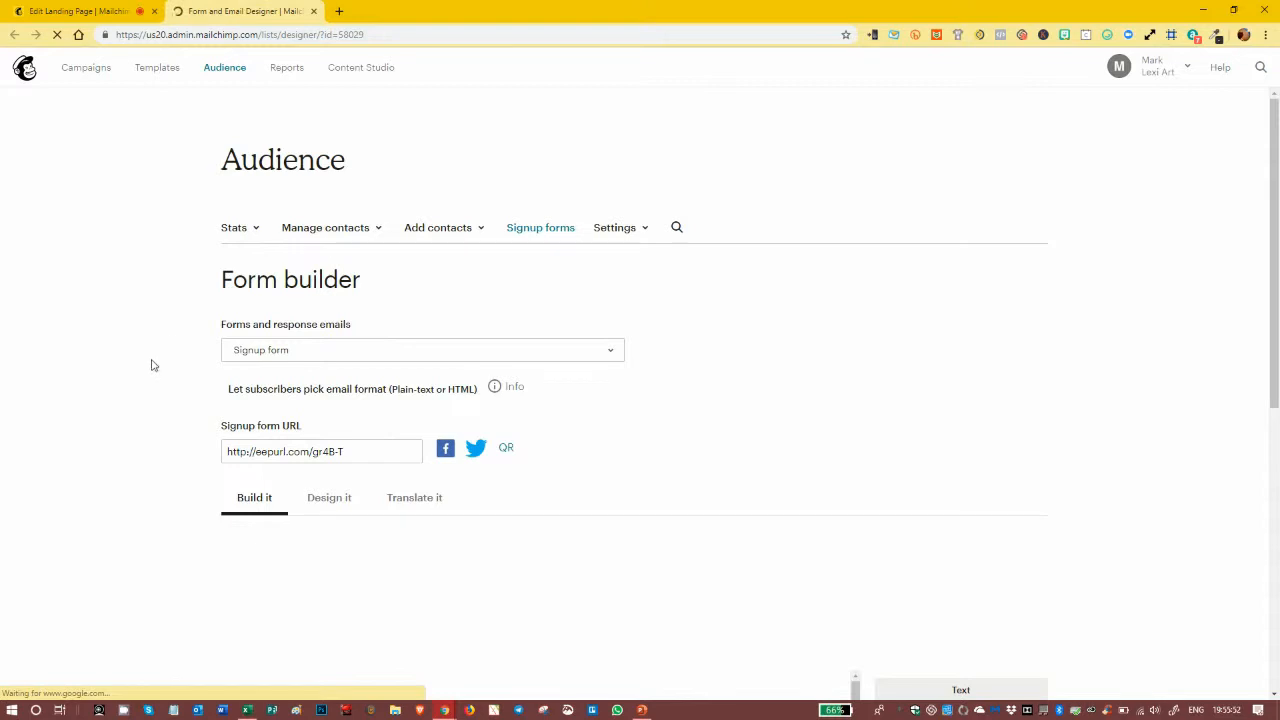
scroll(149, 367, down, 6)
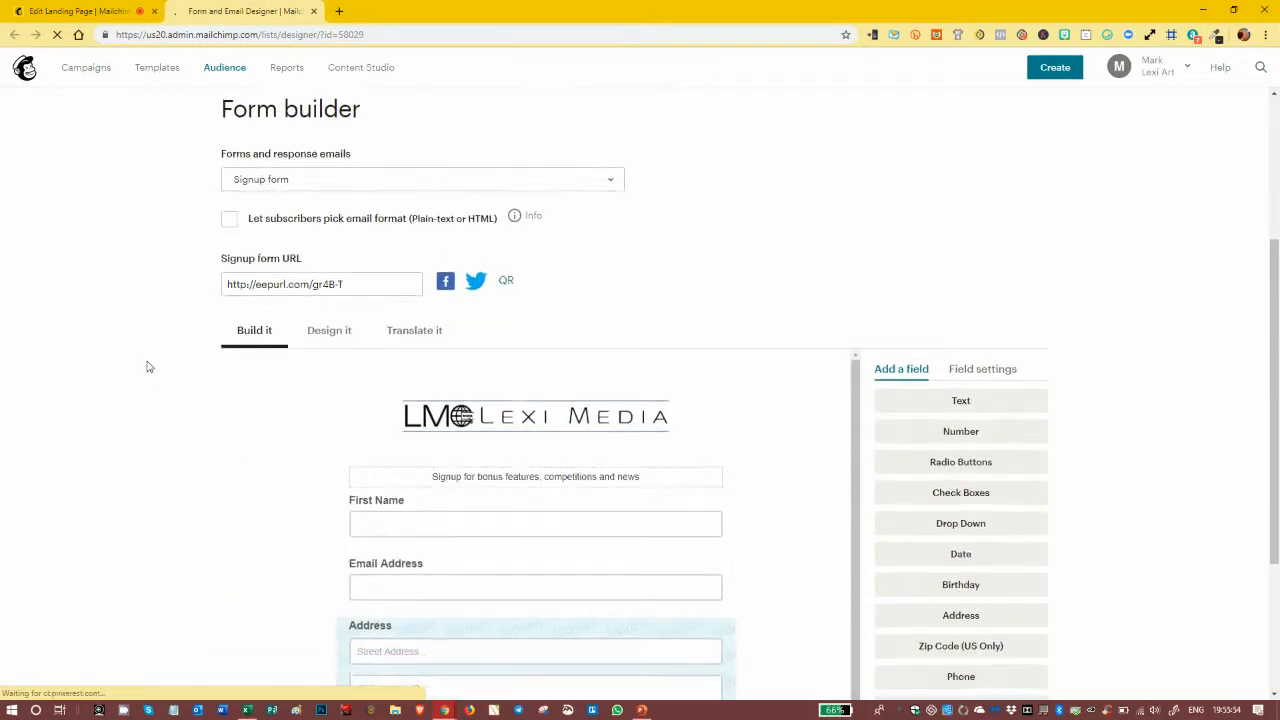
scroll(363, 314, down, 2)
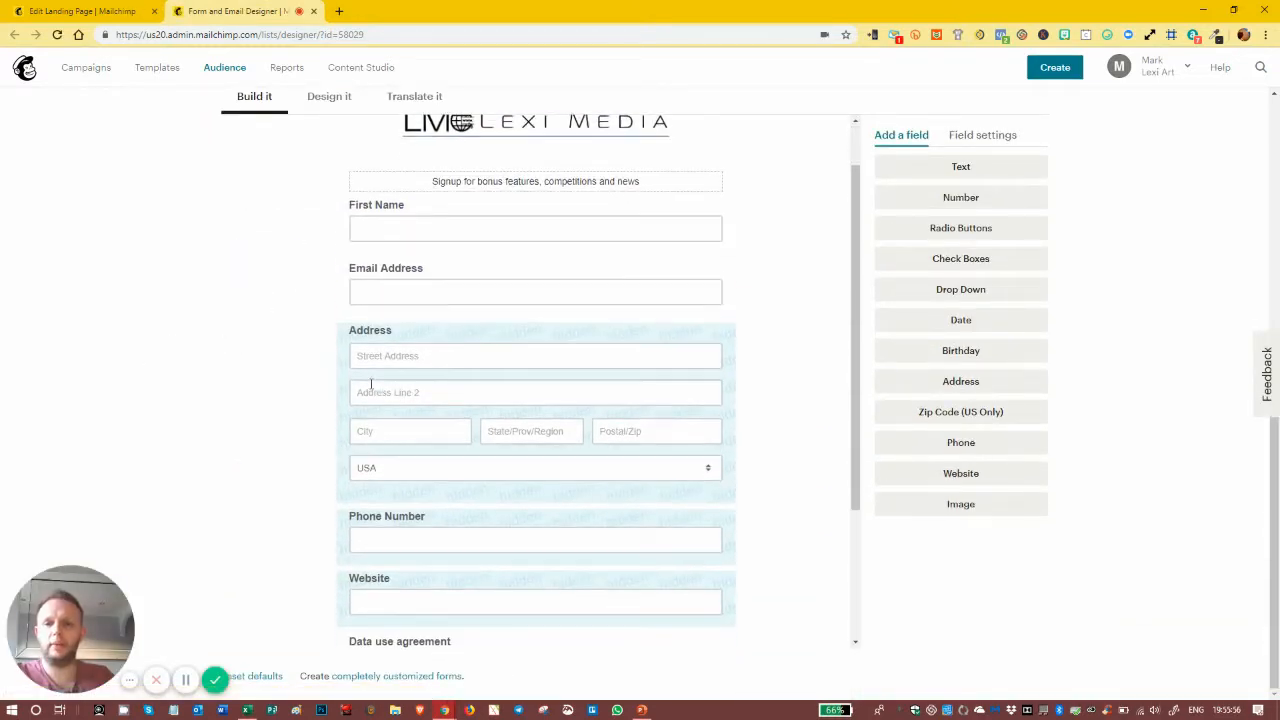
scroll(391, 351, down, 2)
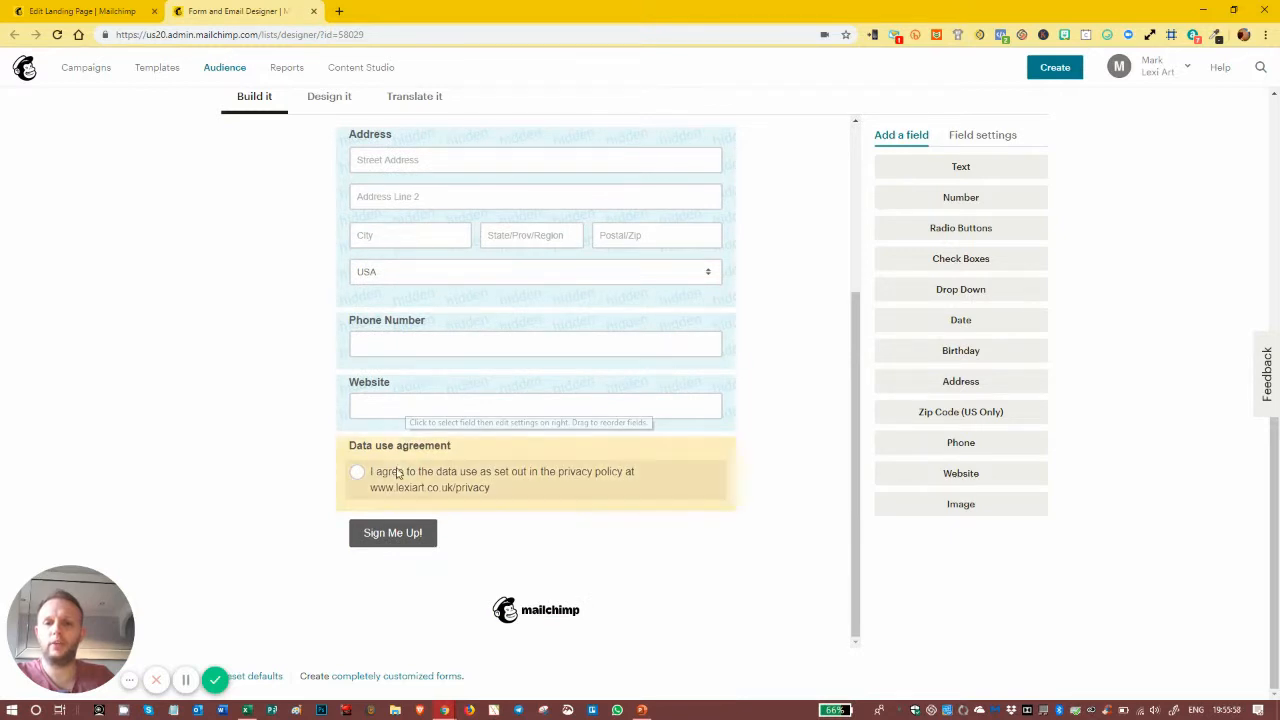
click(112, 12)
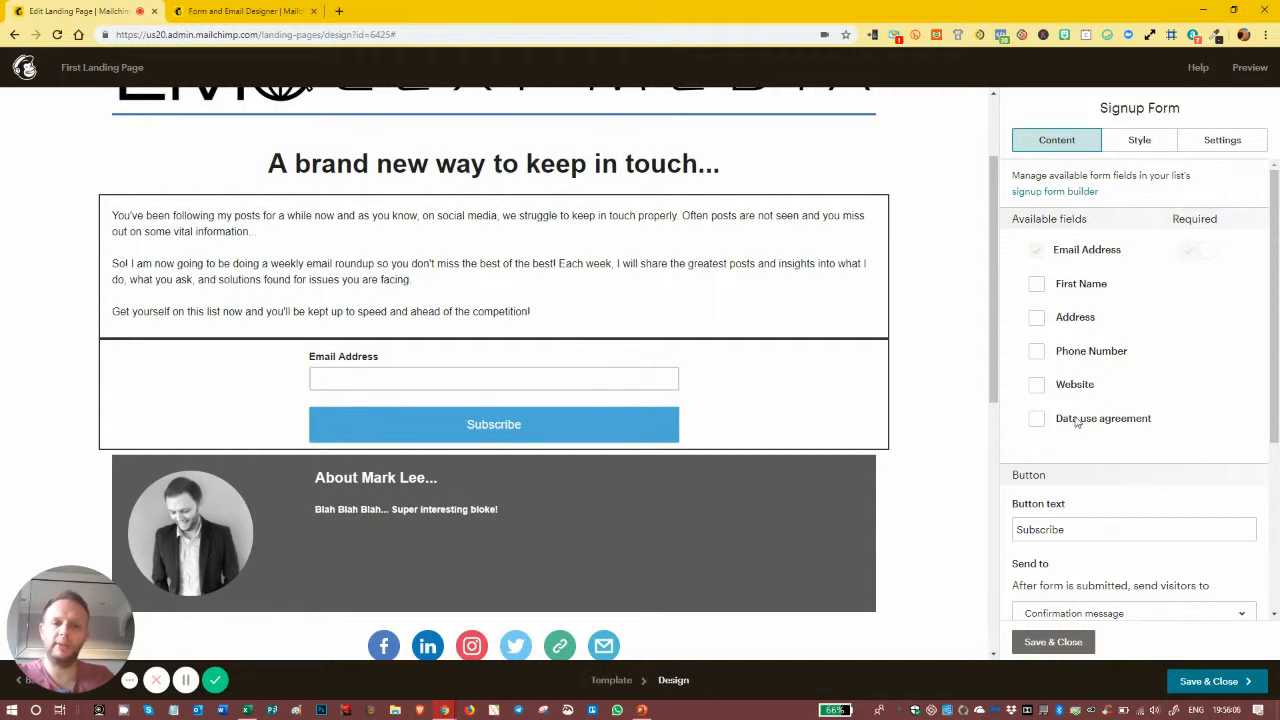
Step: Add the First Name and Data use agreement fields and make both required
click(1037, 287)
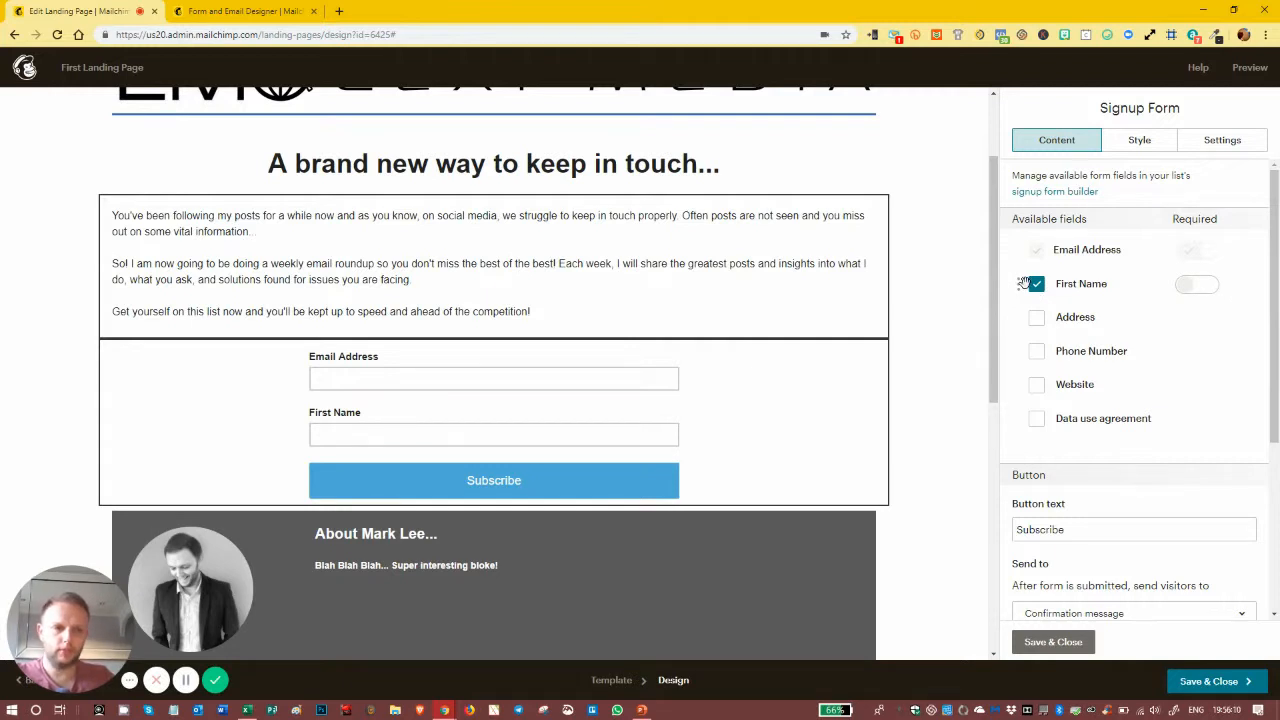
click(1037, 420)
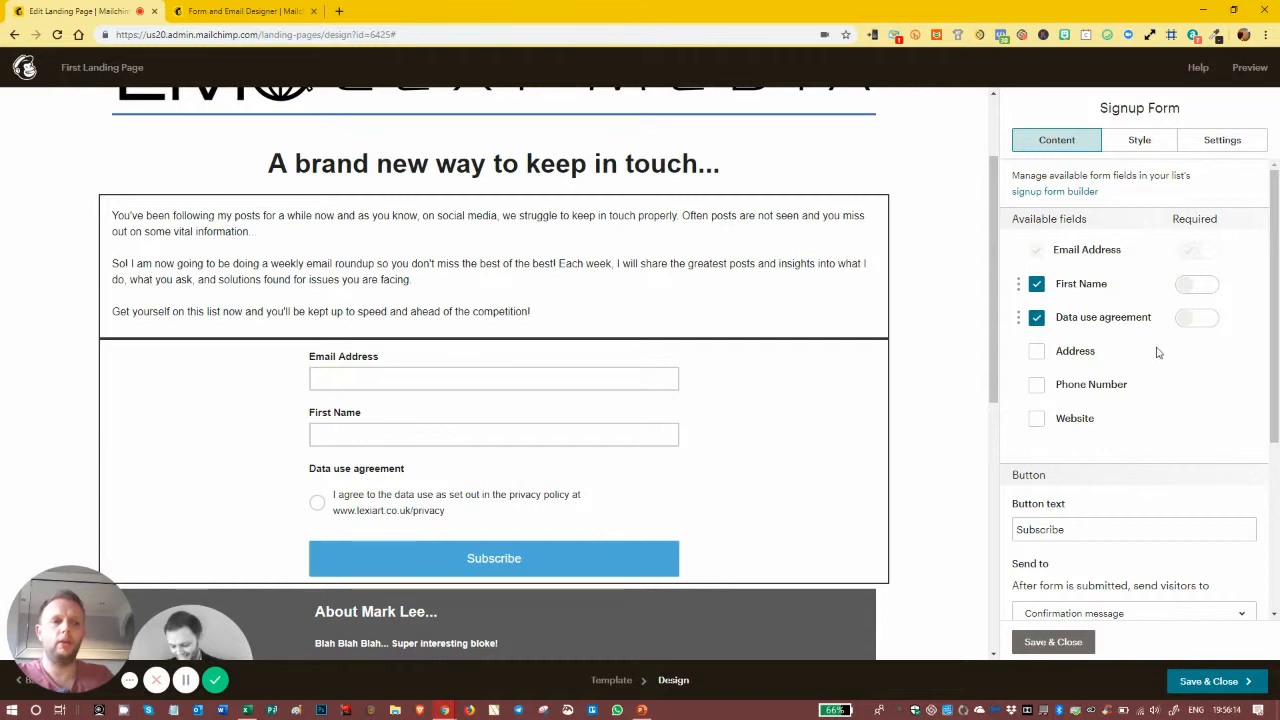
click(1190, 318)
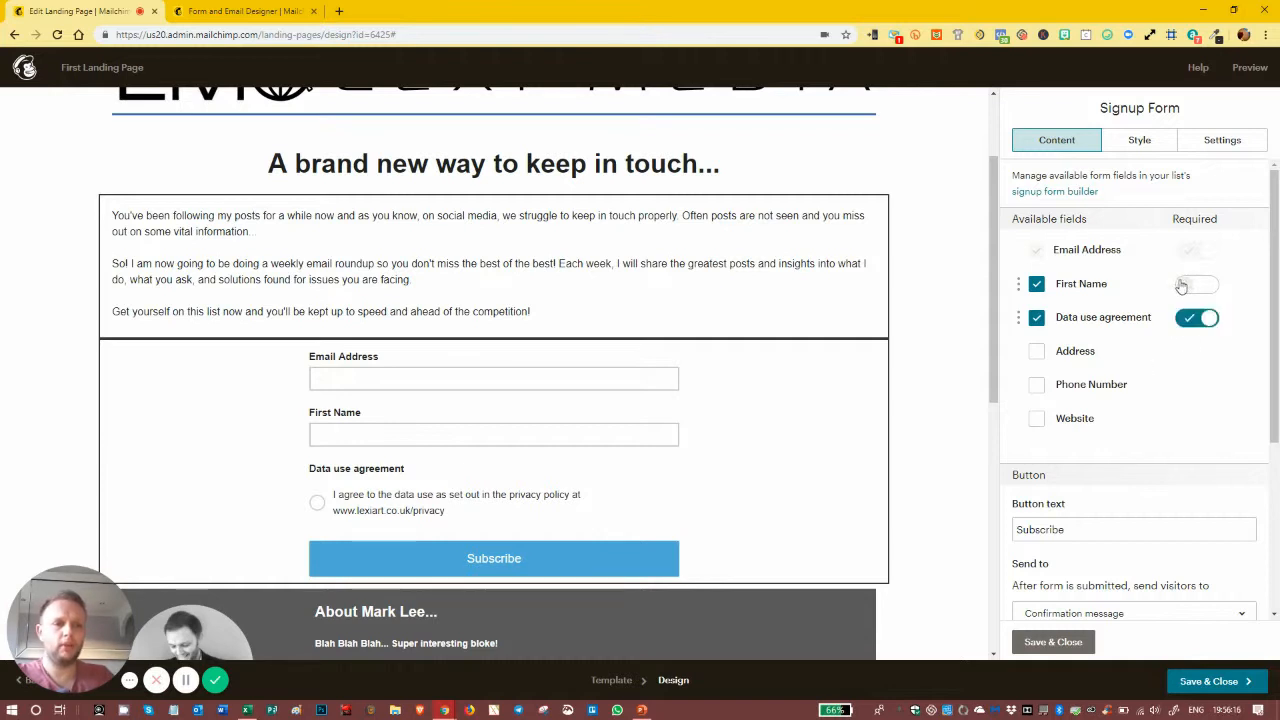
click(1186, 286)
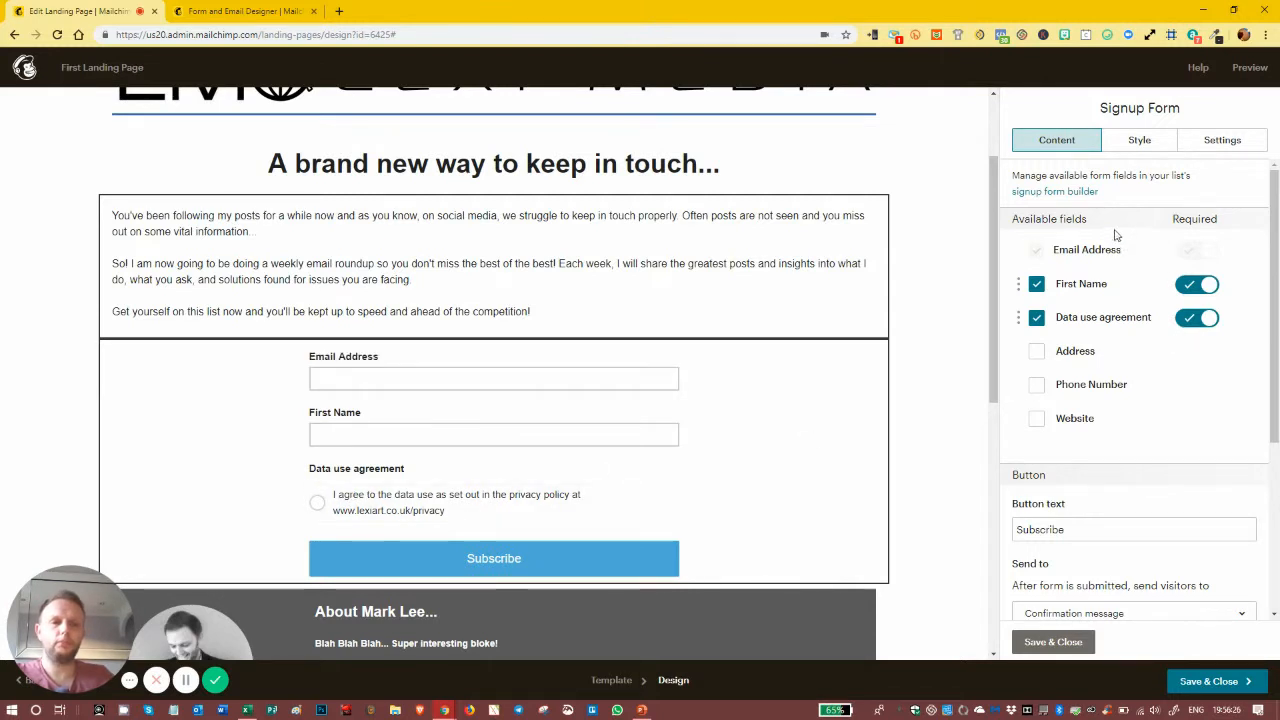
Step: Reorder the fields so First Name ends up above the data use agreement
drag(1018, 313, 1017, 284)
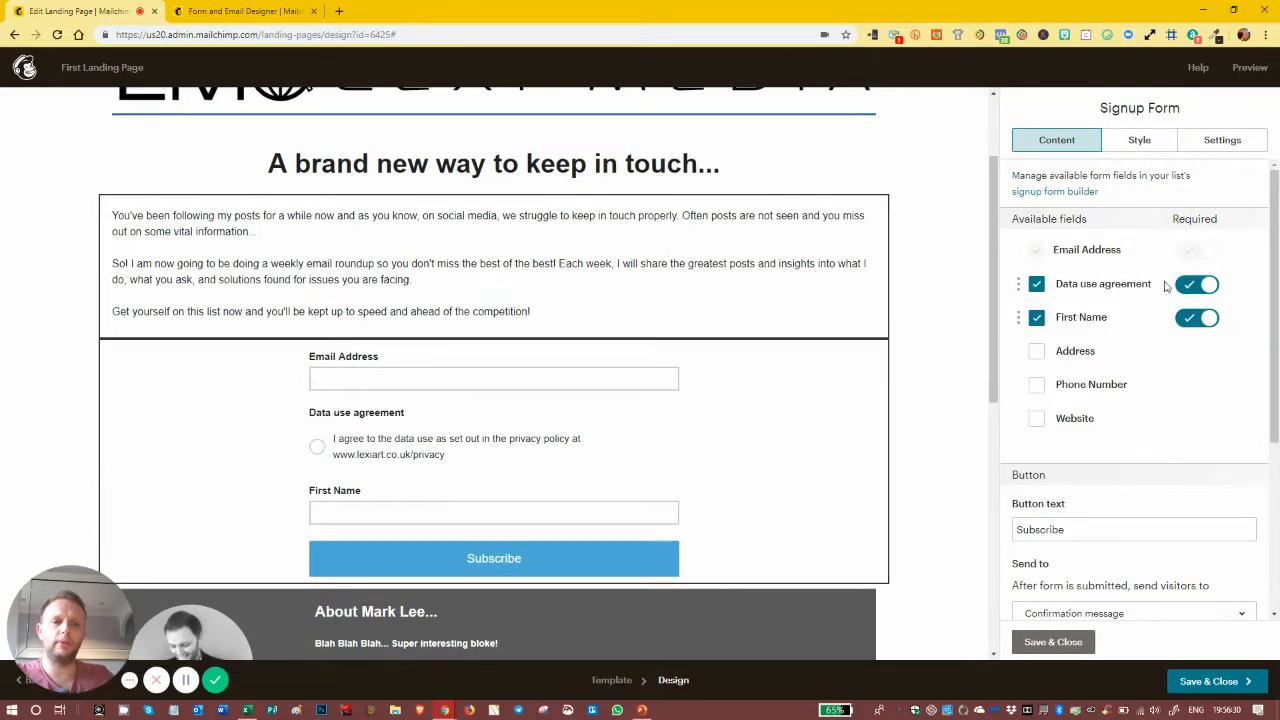
mouse_move(1016, 283)
mouse_down()
mouse_move(1018, 357)
mouse_move(1020, 288)
mouse_up()
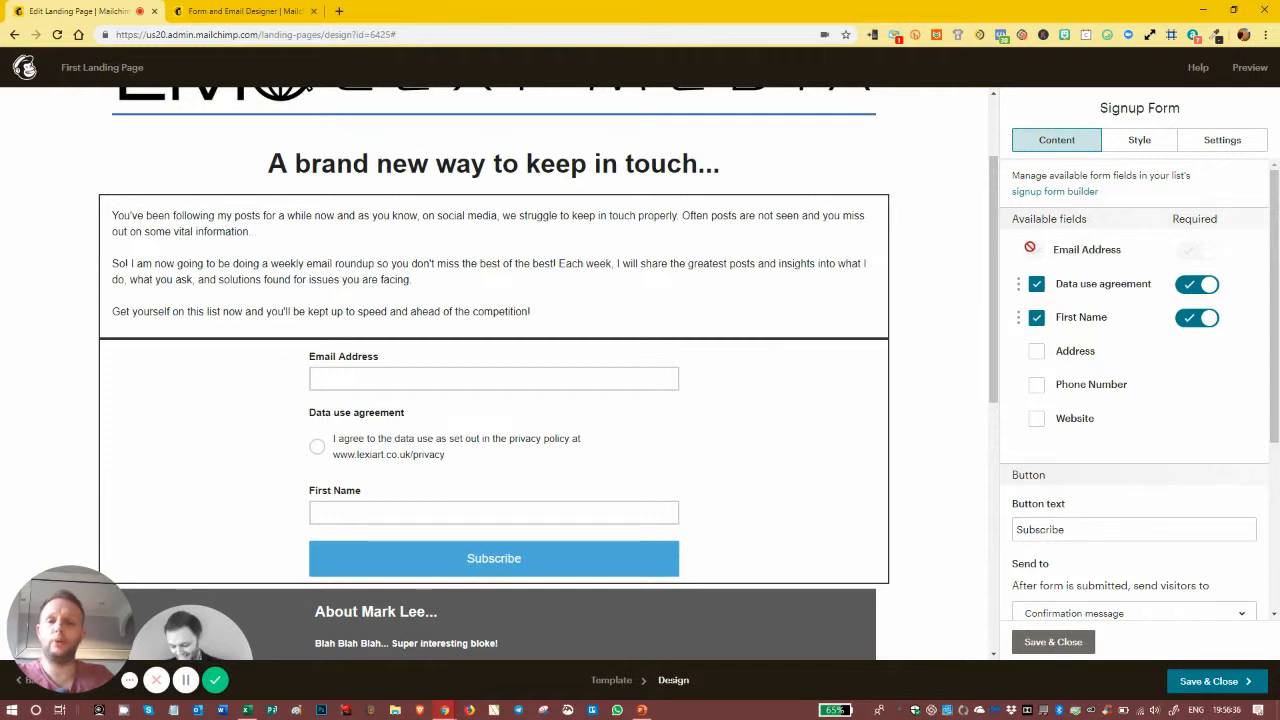
drag(1020, 317, 1045, 291)
drag(1026, 249, 1036, 304)
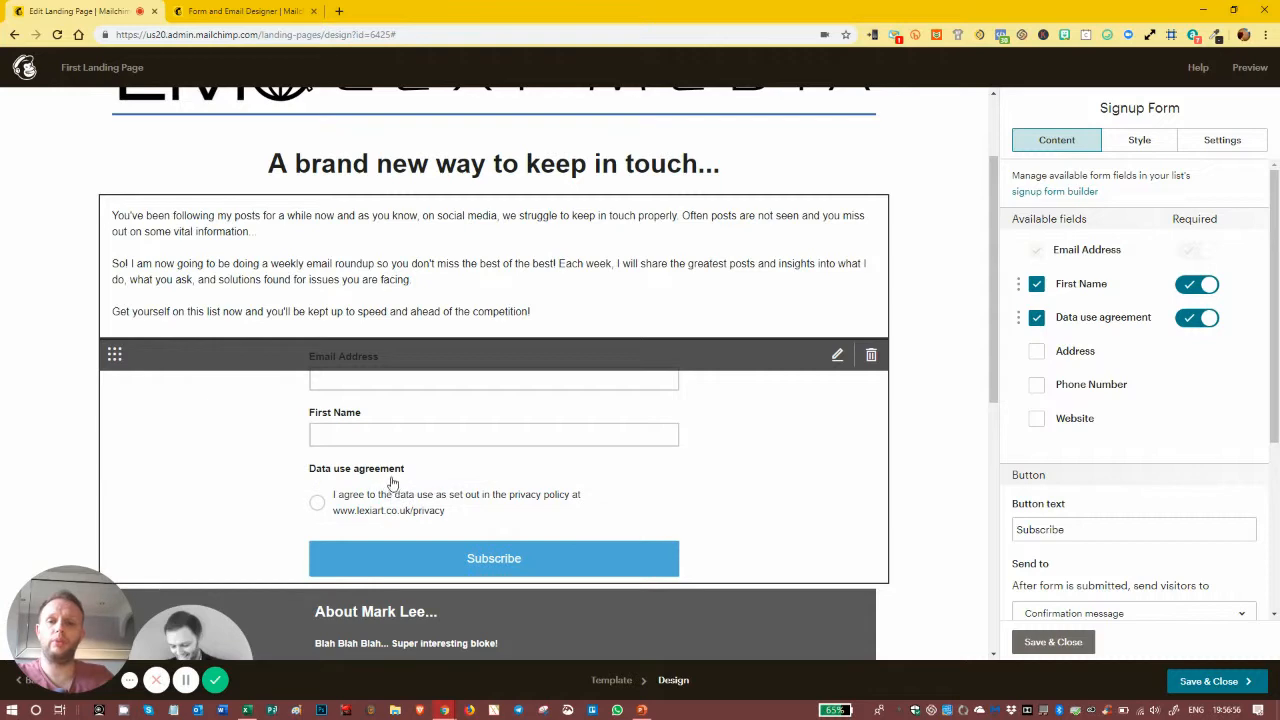
Step: Enter 'Join the amazing email list!' as the Button text in place of Subscribe
scroll(508, 464, down, 1)
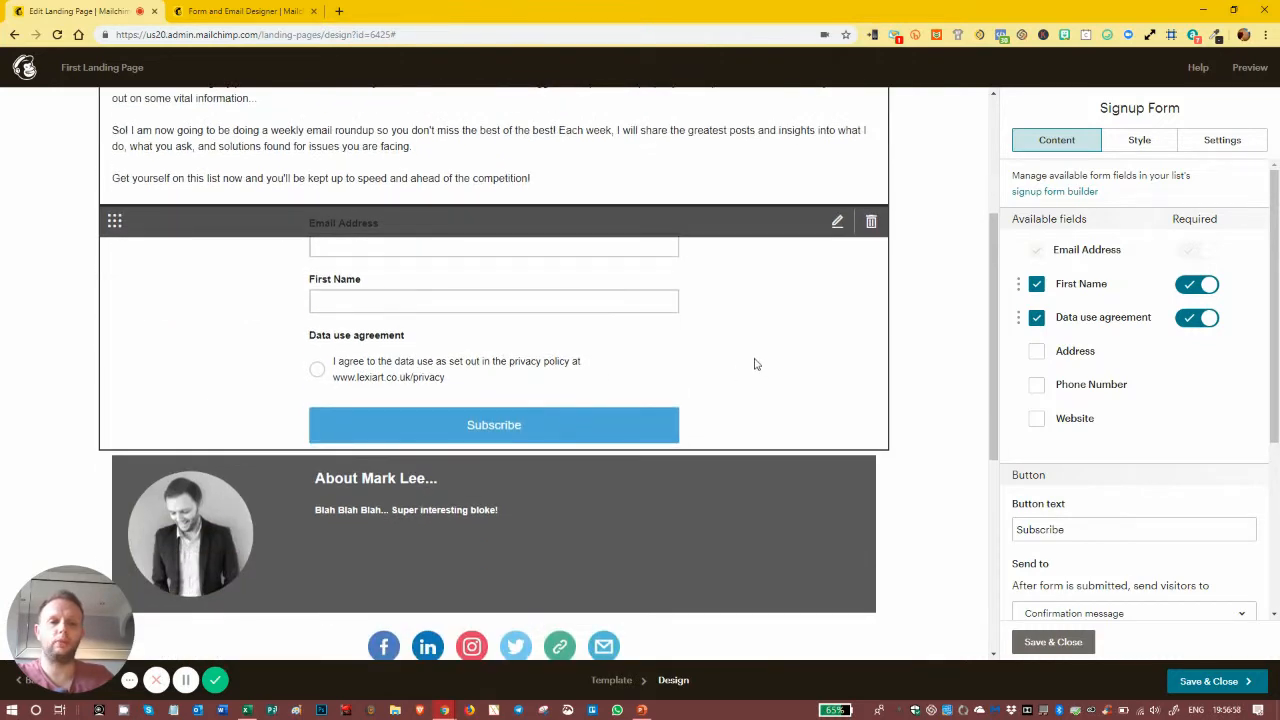
scroll(1127, 322, down, 1)
scroll(1127, 322, down, 3)
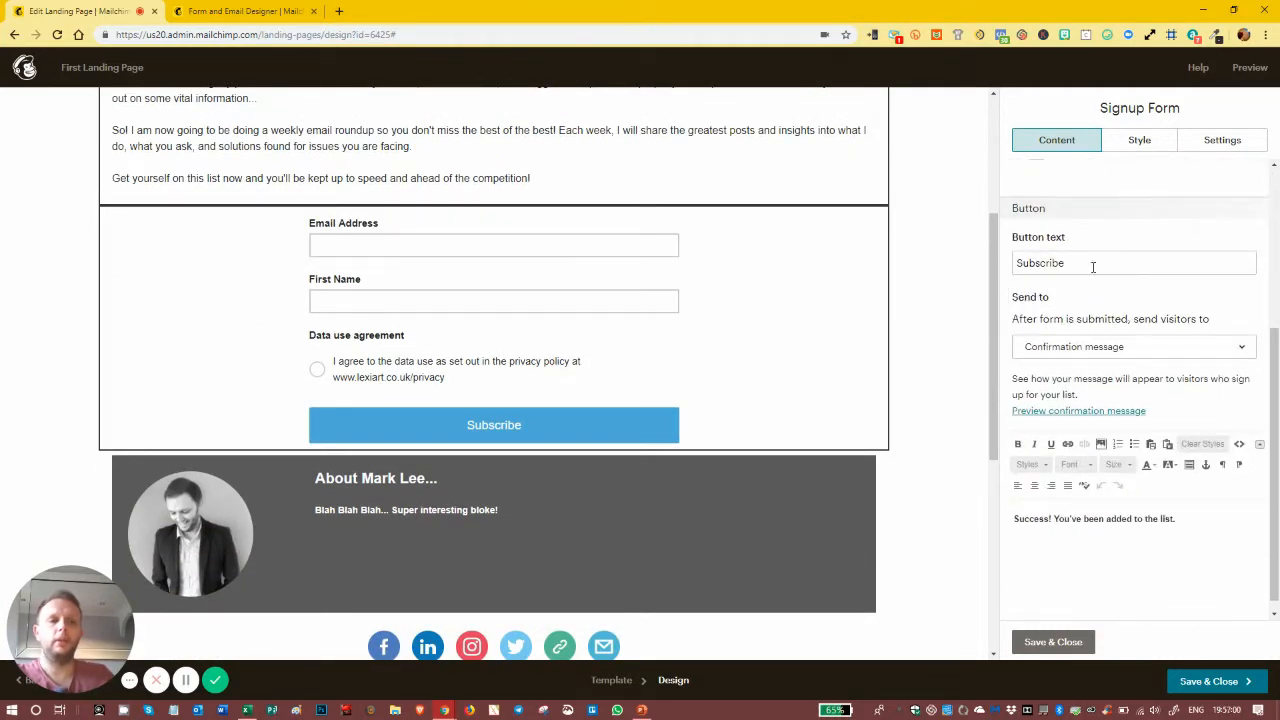
scroll(1123, 350, up, 5)
scroll(1124, 304, down, 3)
scroll(1124, 304, down, 2)
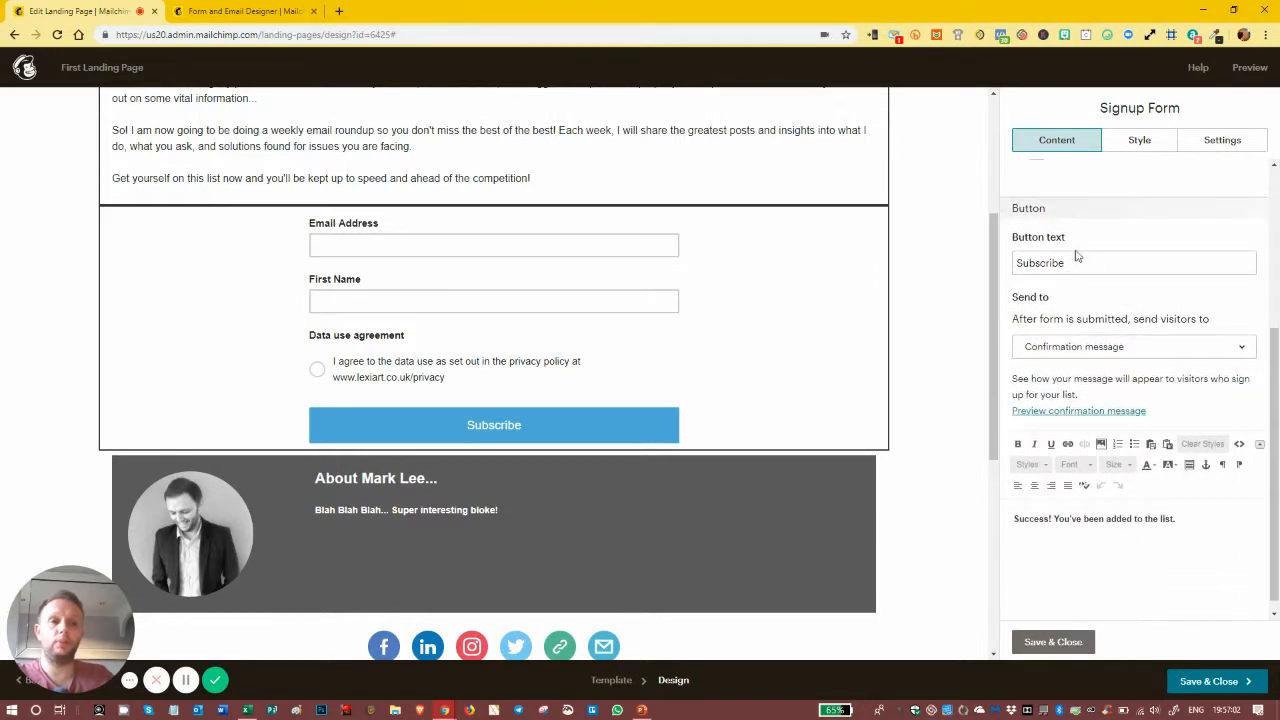
click(1076, 262)
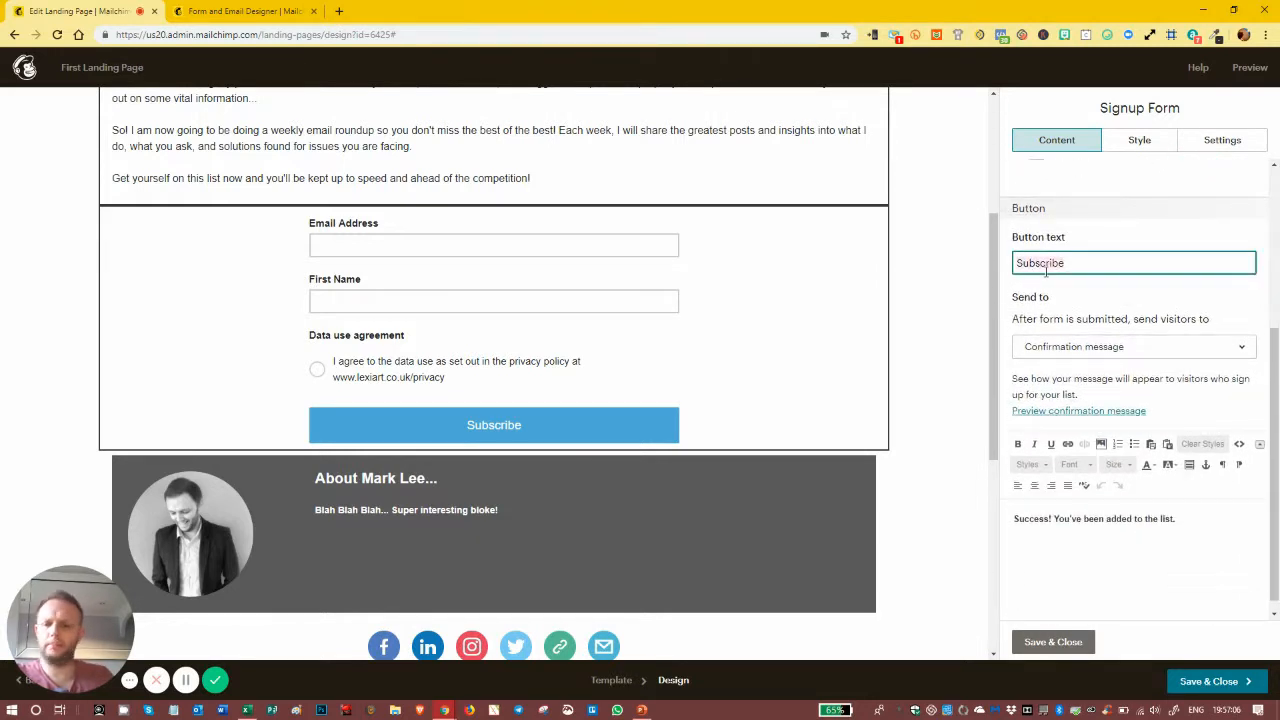
text(Join)
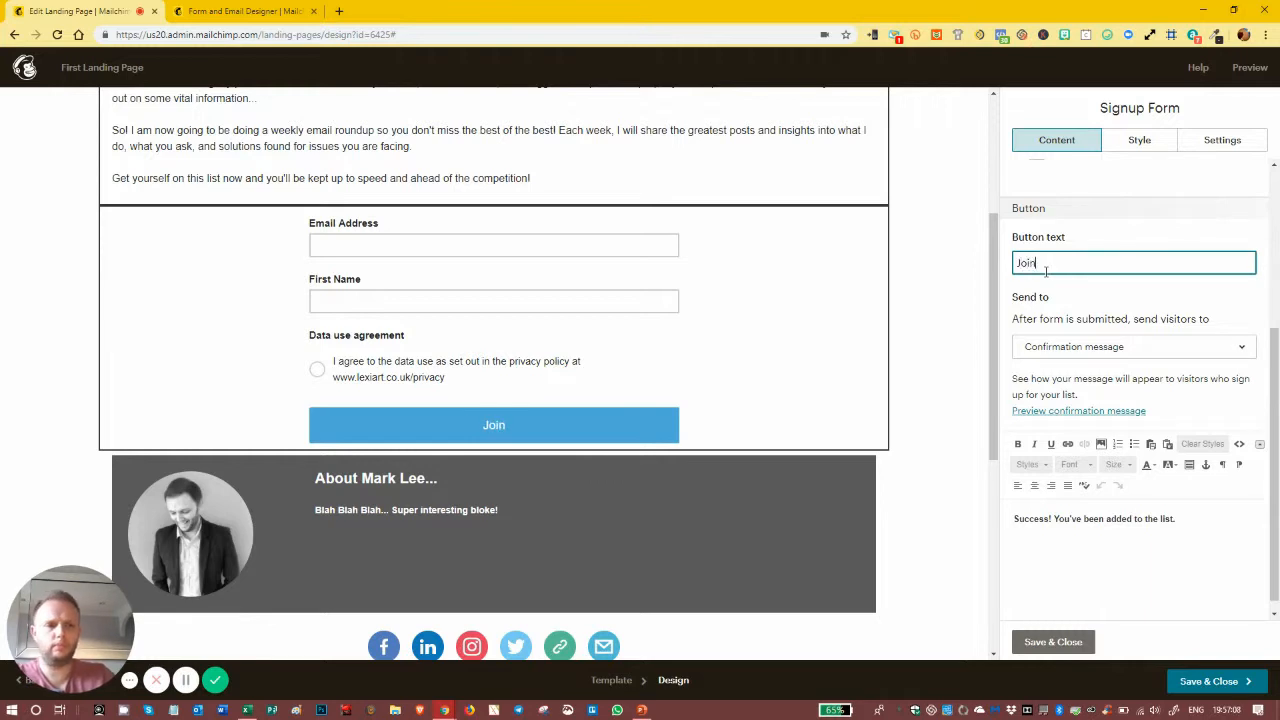
text( the)
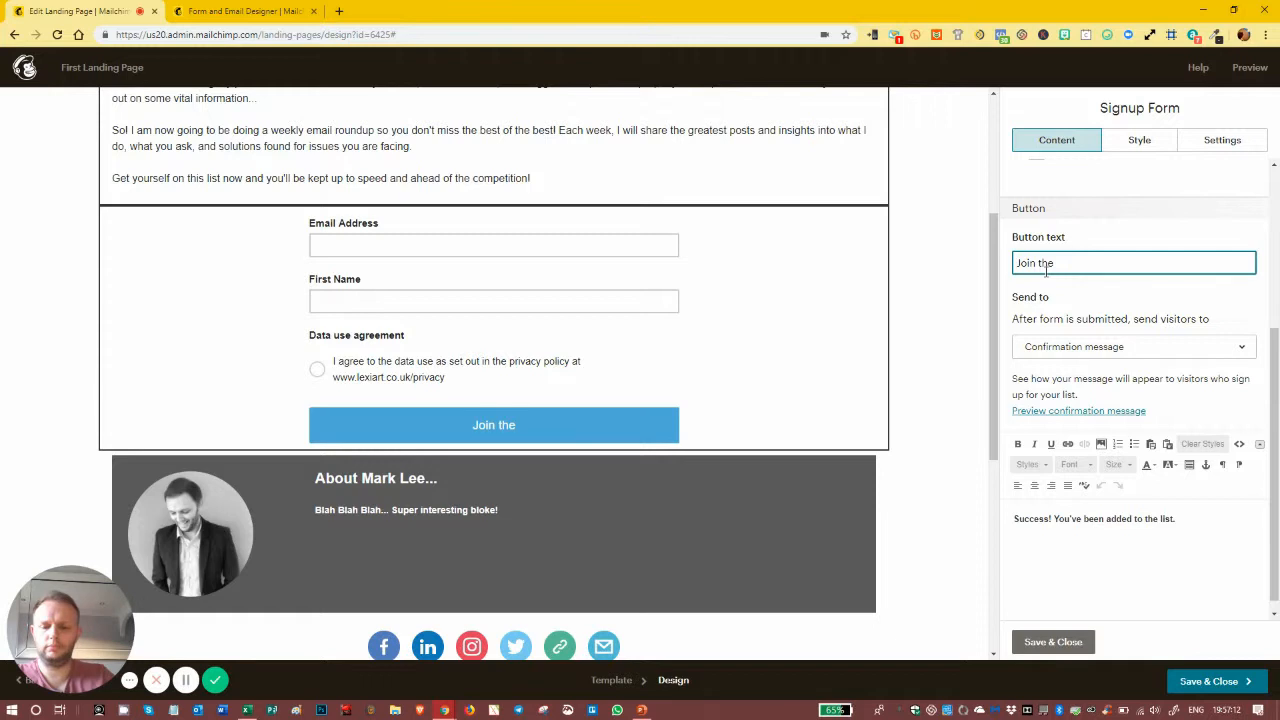
text( amazing e)
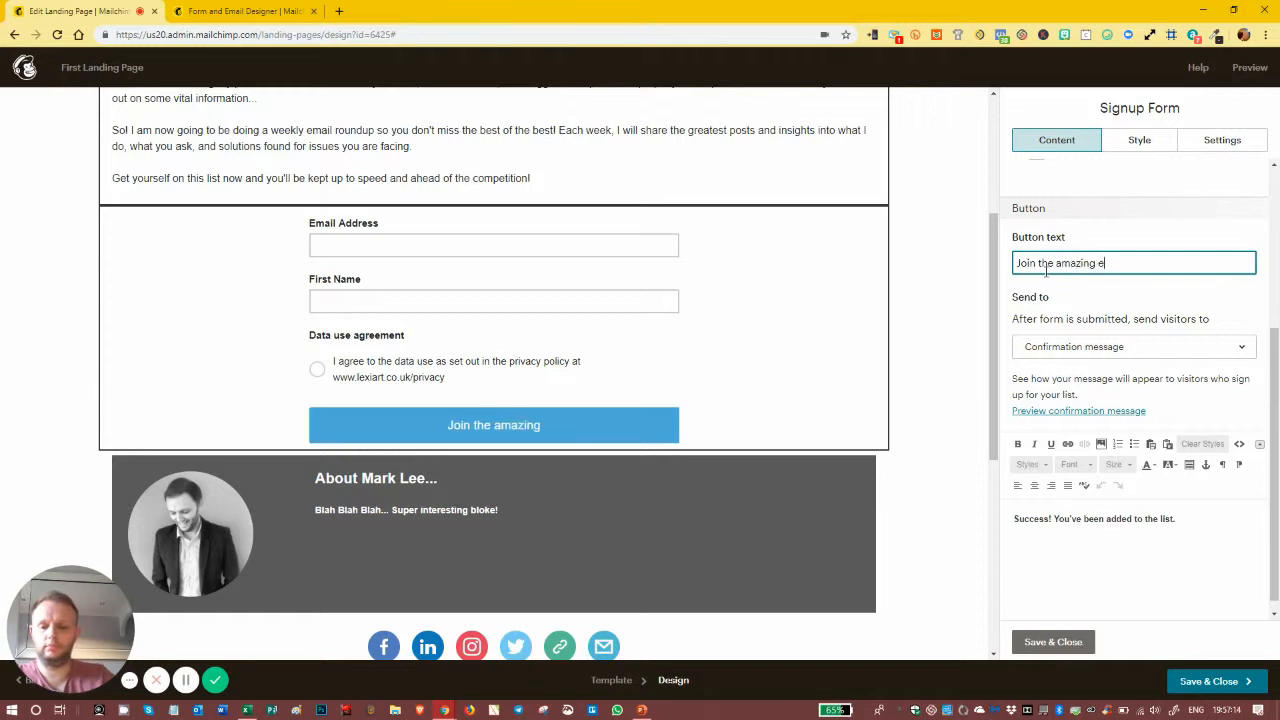
text(mail list!)
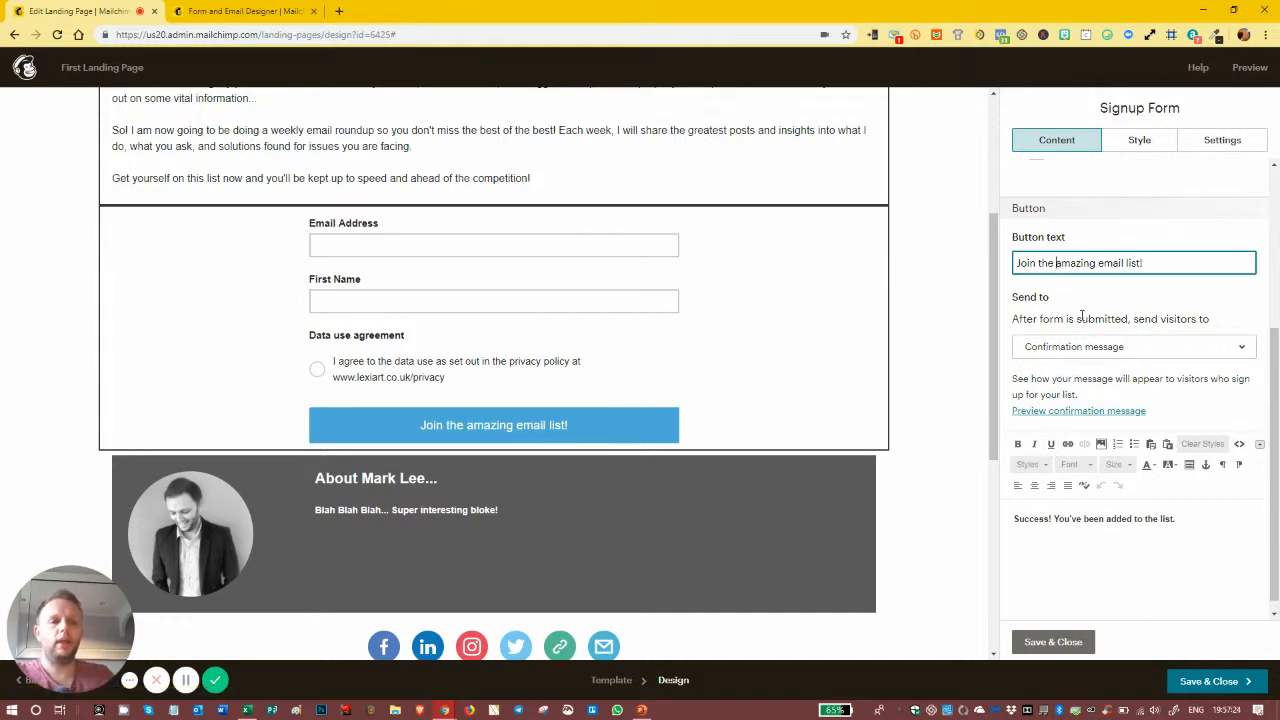
scroll(1110, 364, down, 1)
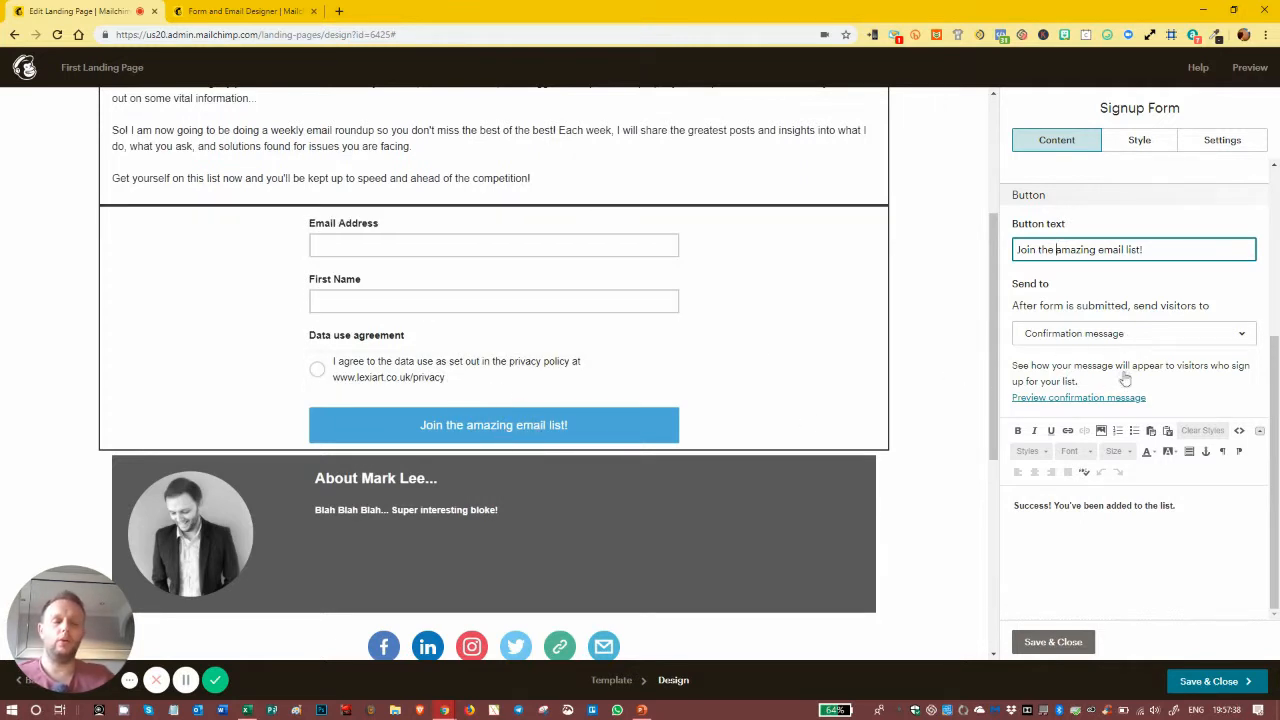
drag(1176, 503, 1010, 504)
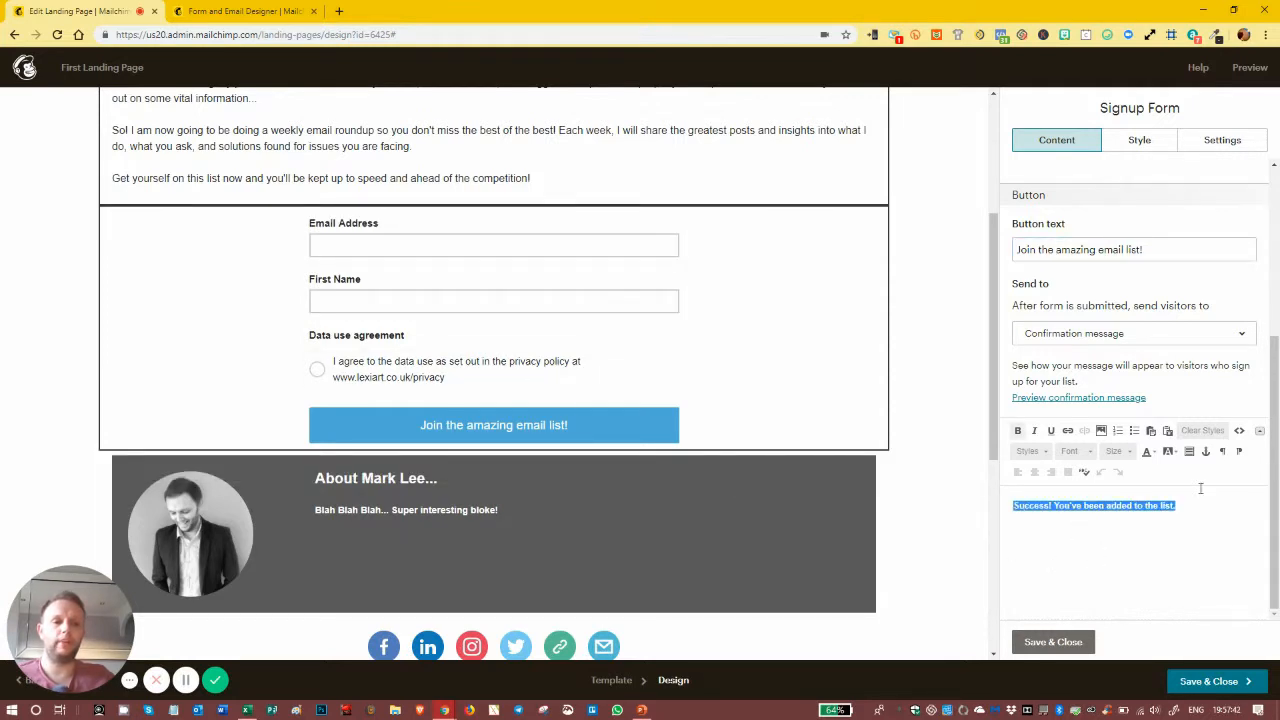
click(1120, 405)
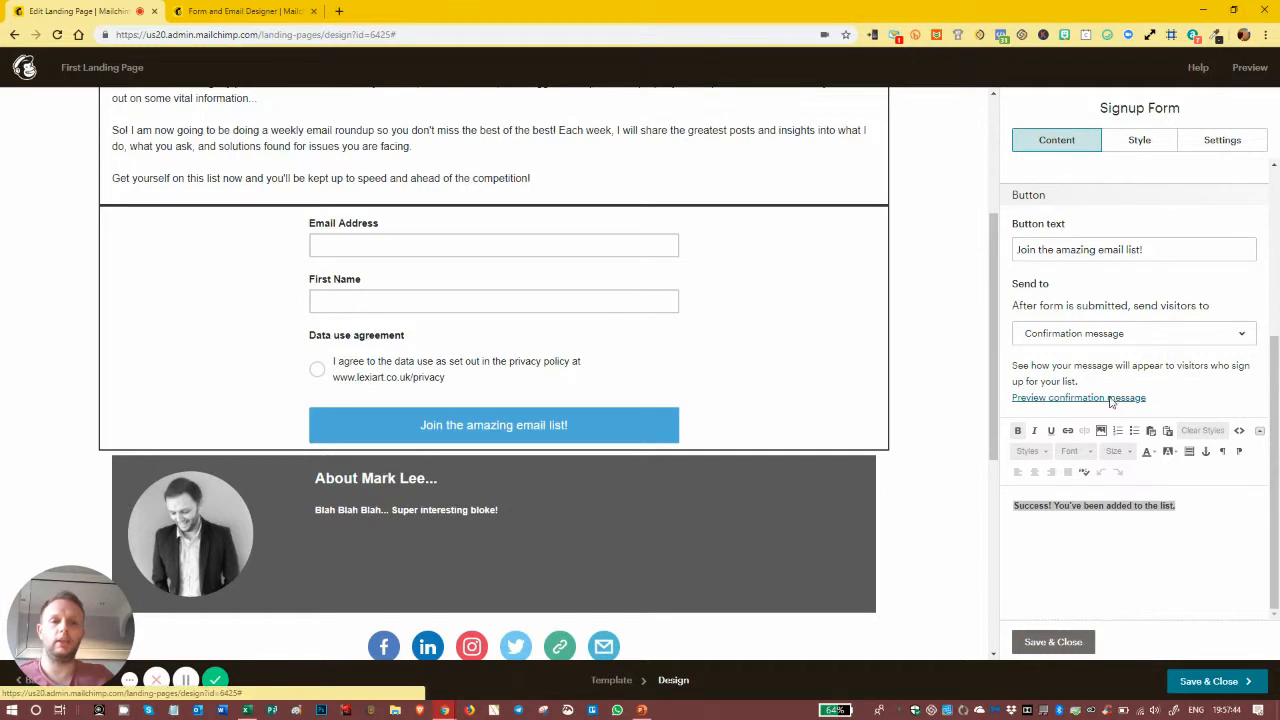
click(1110, 398)
scroll(797, 470, up, 1)
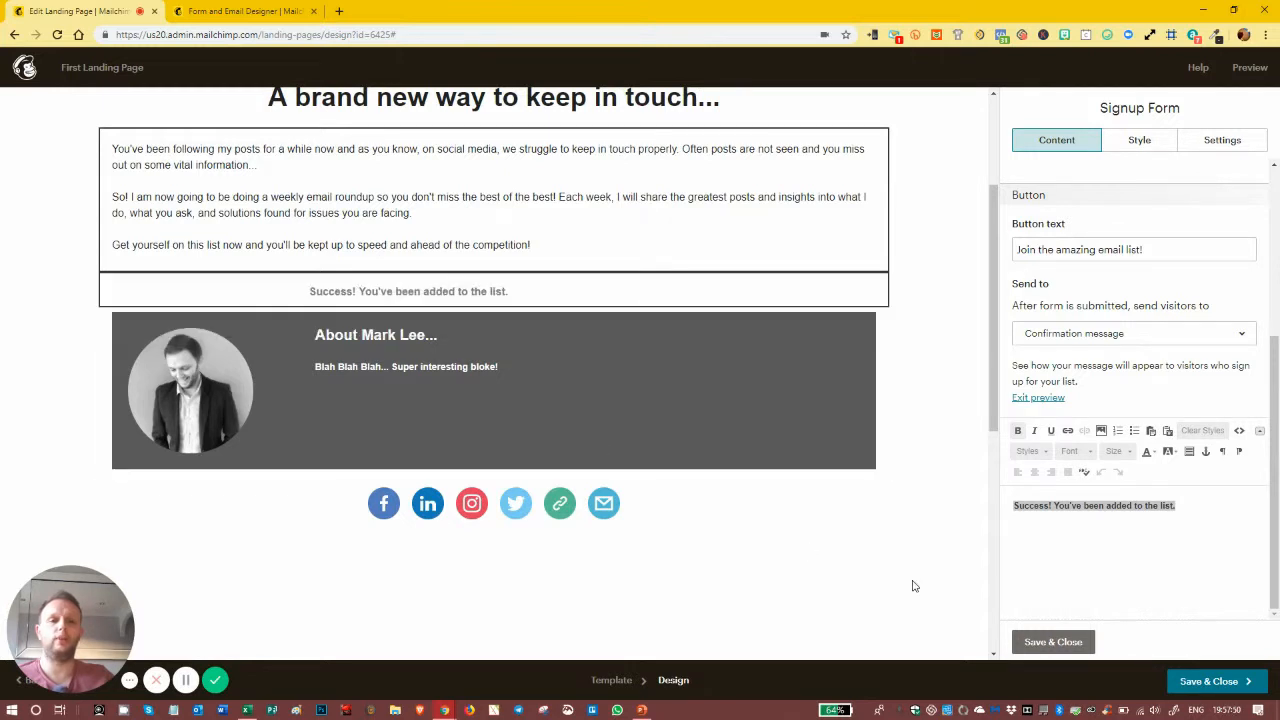
drag(1193, 507, 1012, 505)
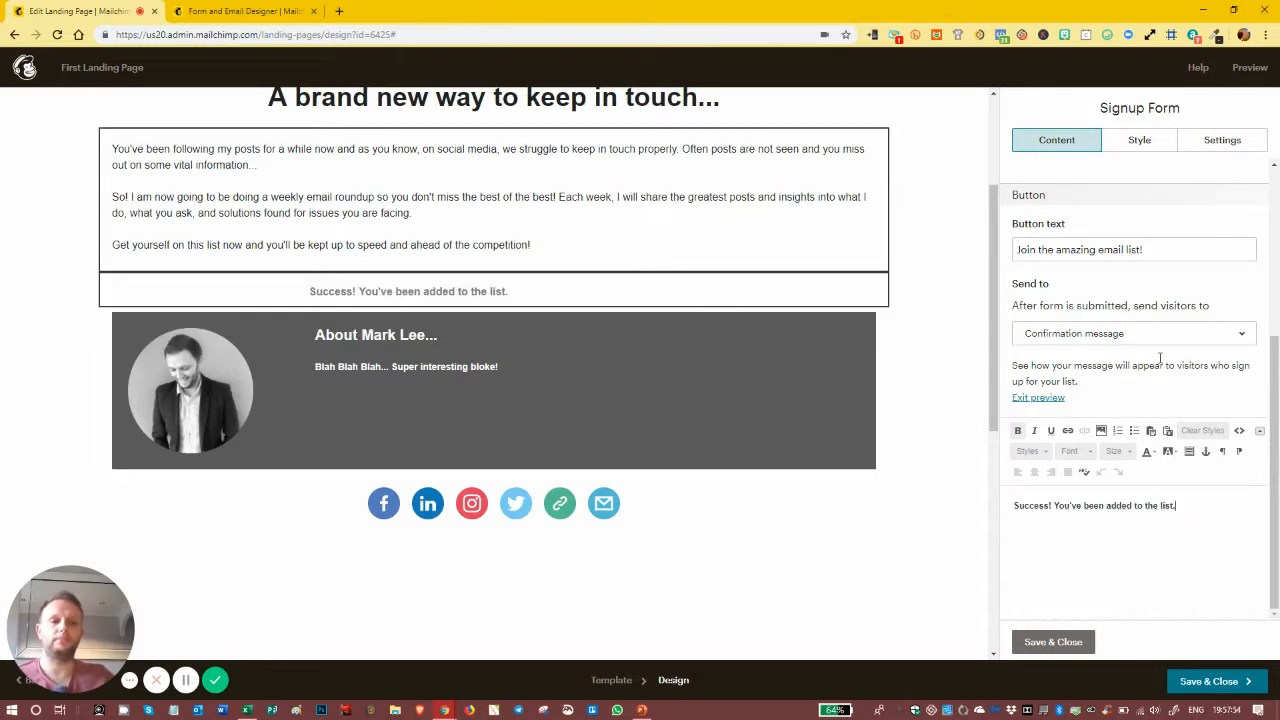
click(1053, 399)
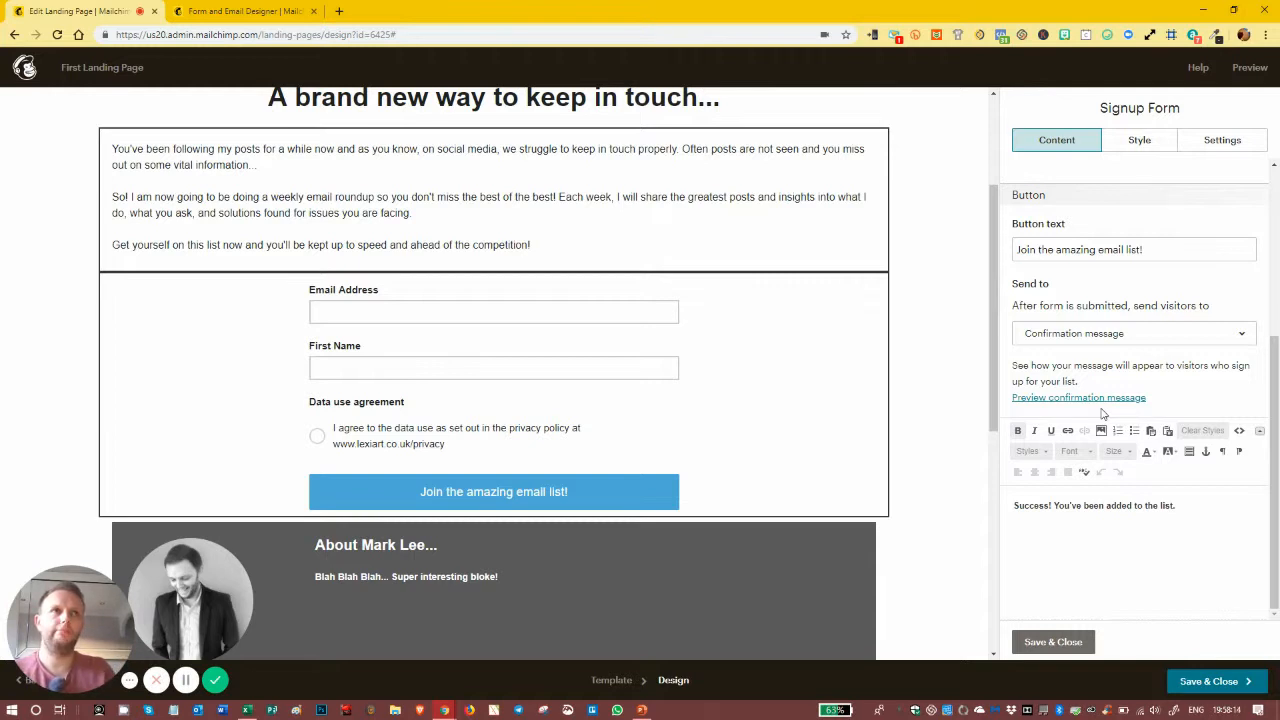
Step: Switch to the form builder tab and choose Settings from the Manage Audience menu
click(185, 10)
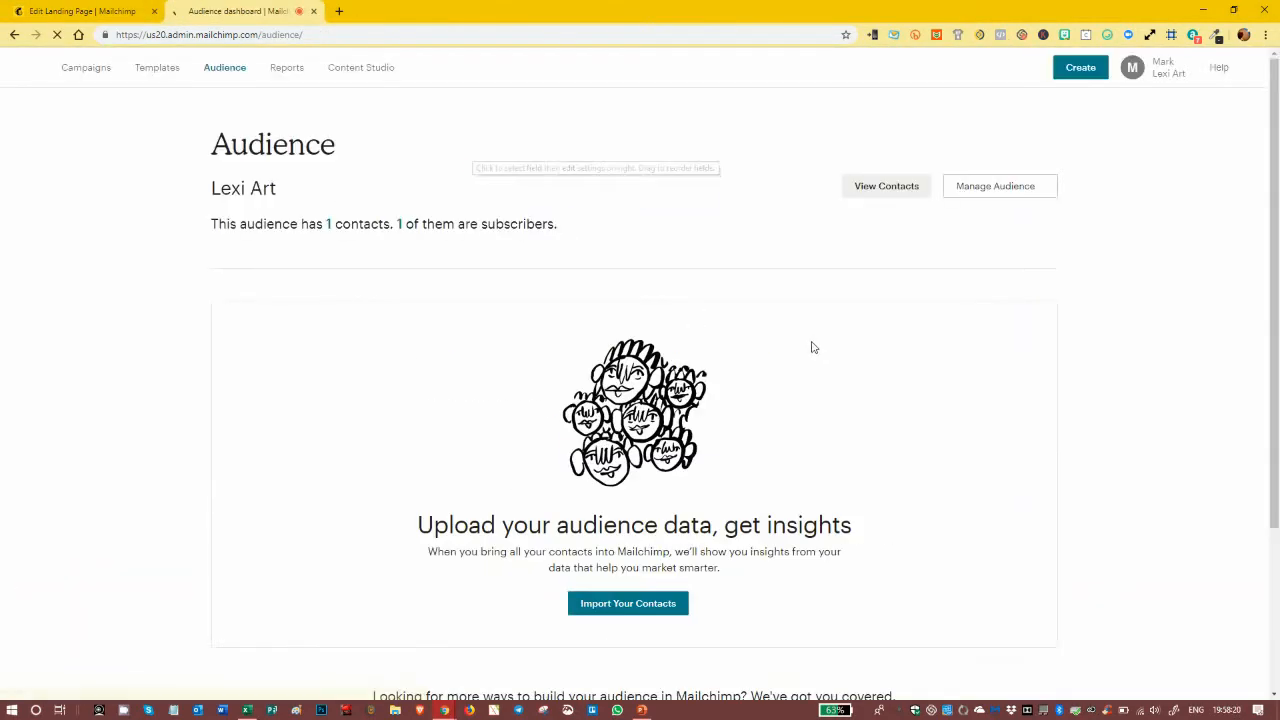
click(1000, 201)
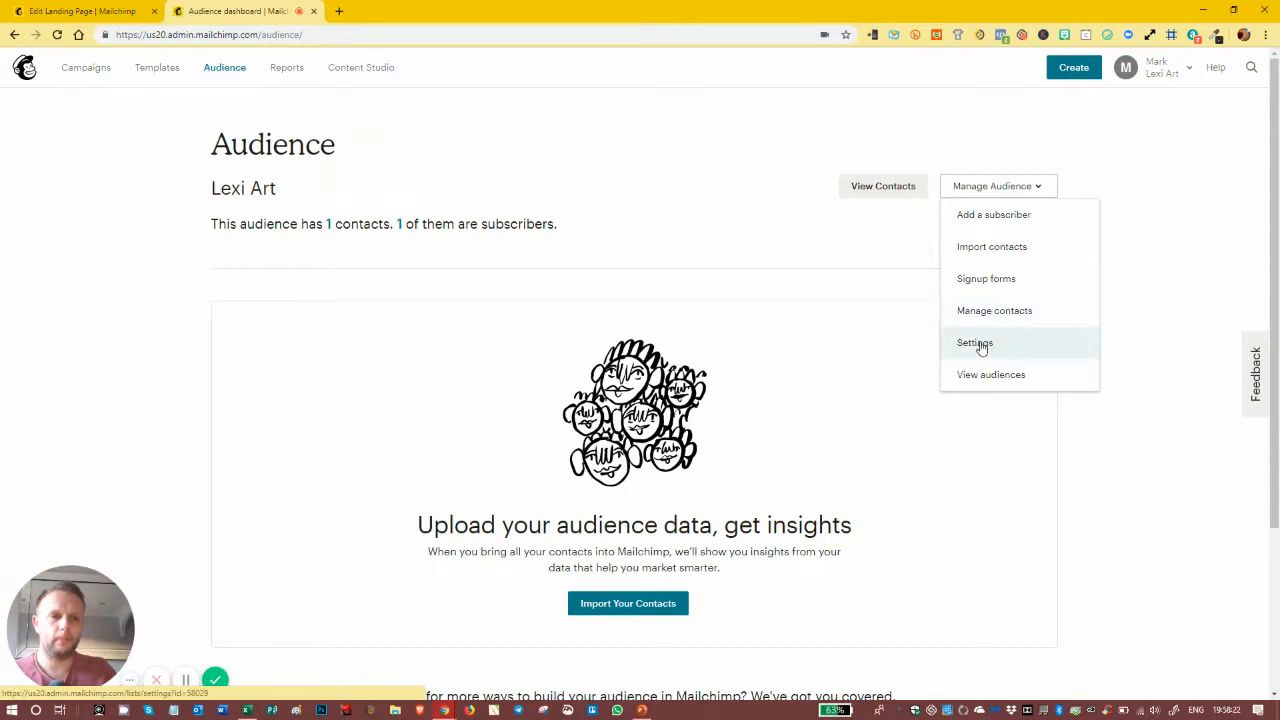
click(984, 344)
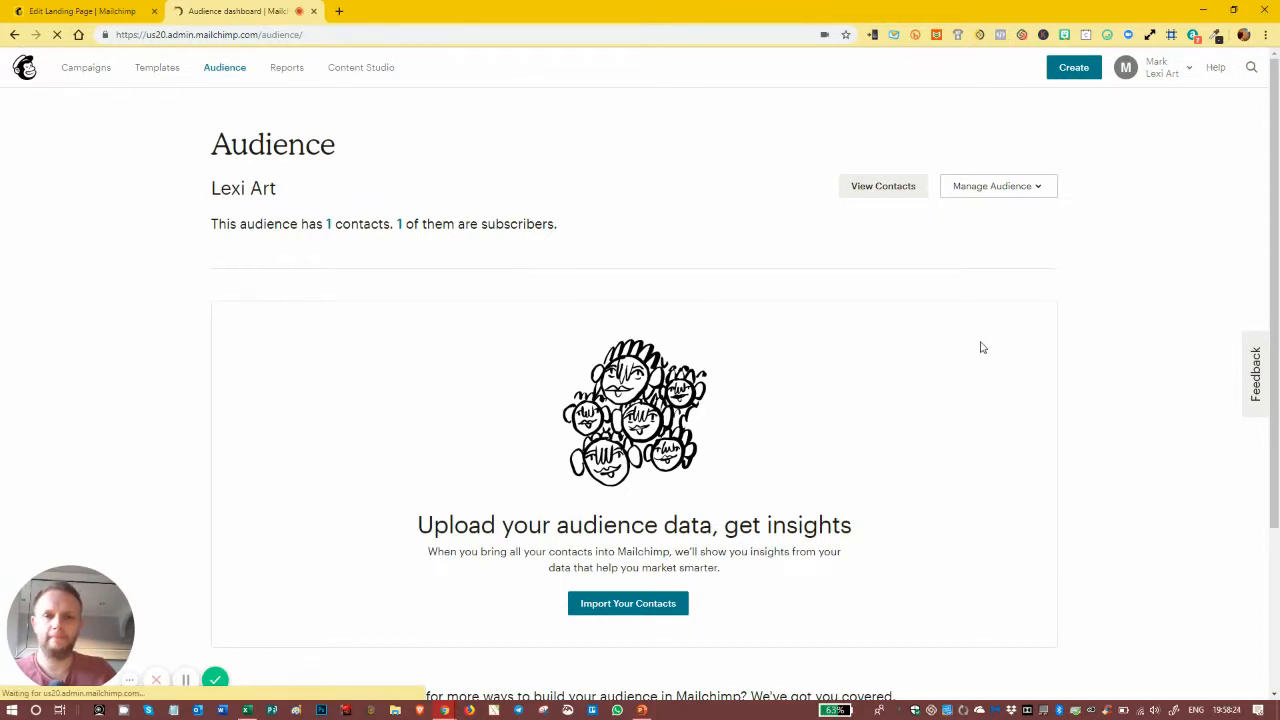
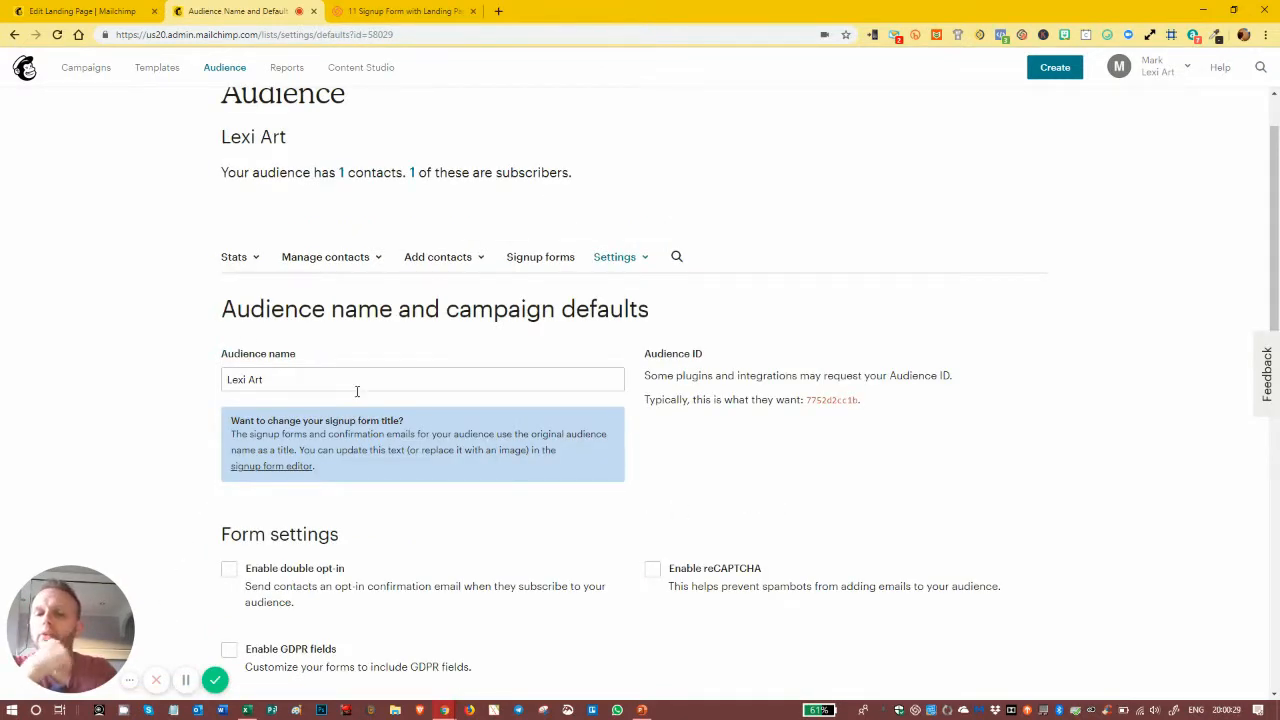
Step: Enable double opt-in with reCAPTCHA left off, save the audience defaults, and return to the landing page editor
scroll(357, 391, down, 2)
click(229, 435)
click(697, 434)
click(652, 435)
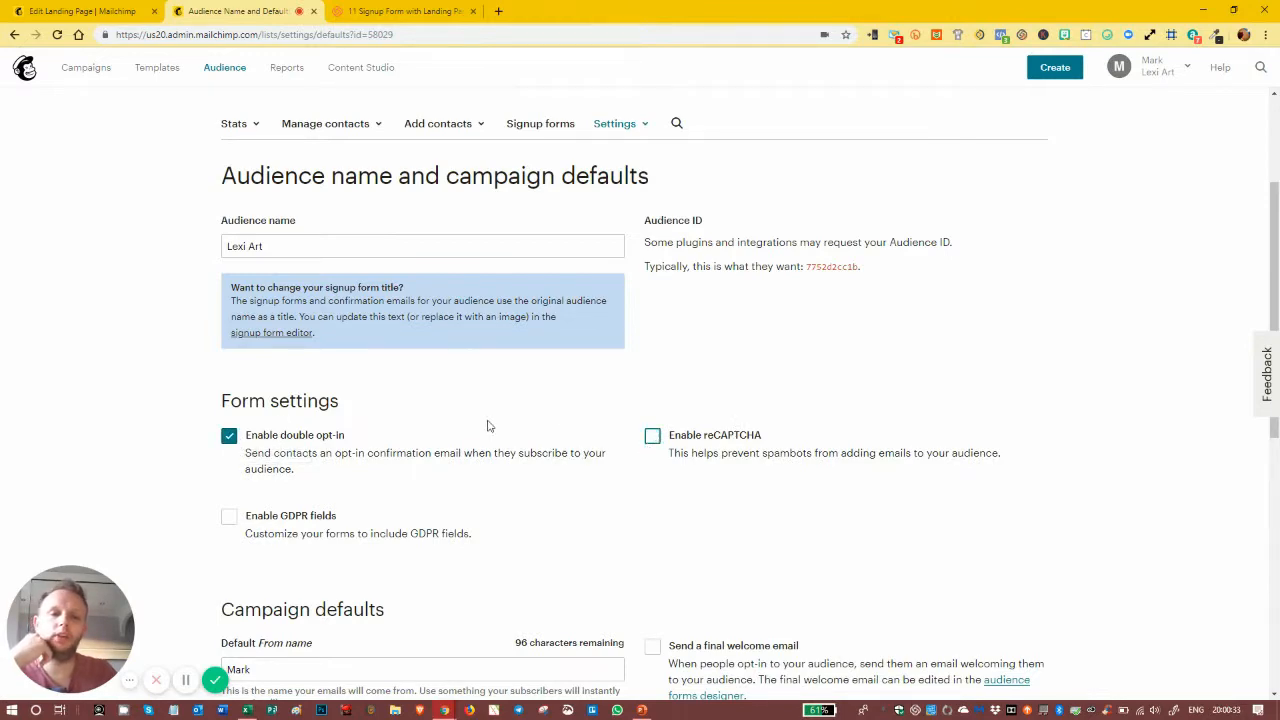
scroll(268, 593, down, 6)
click(287, 656)
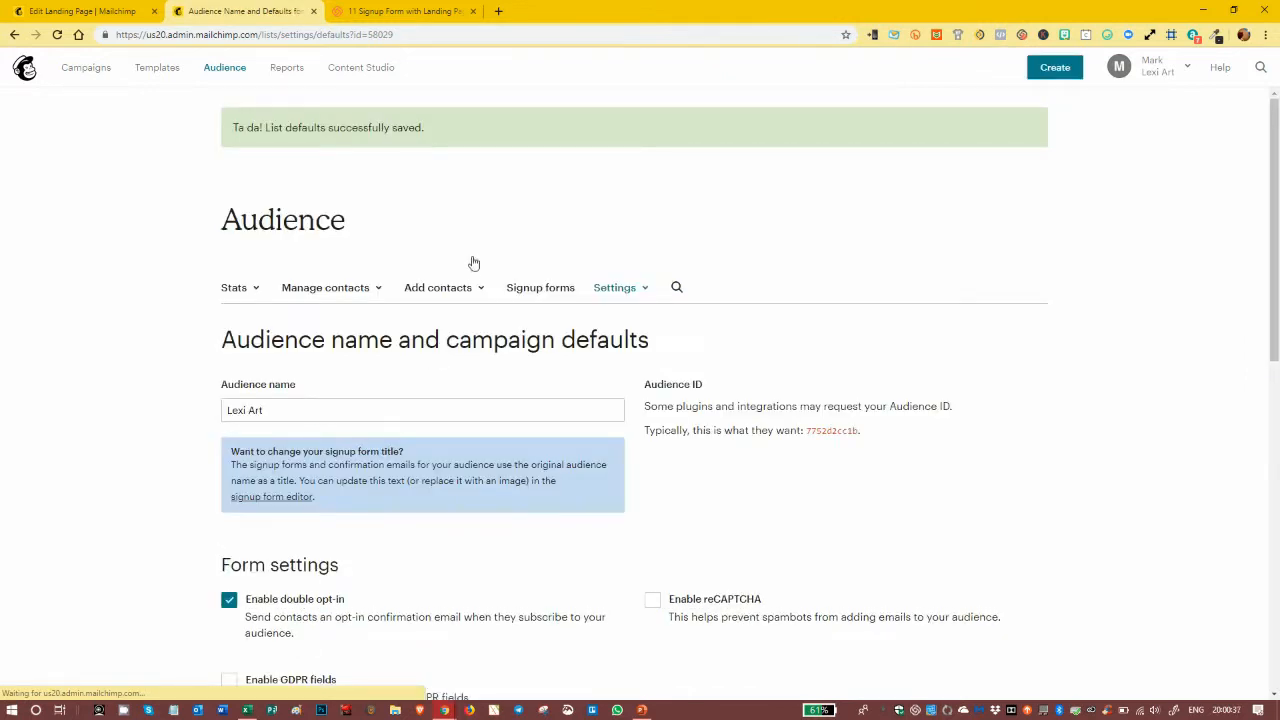
click(97, 10)
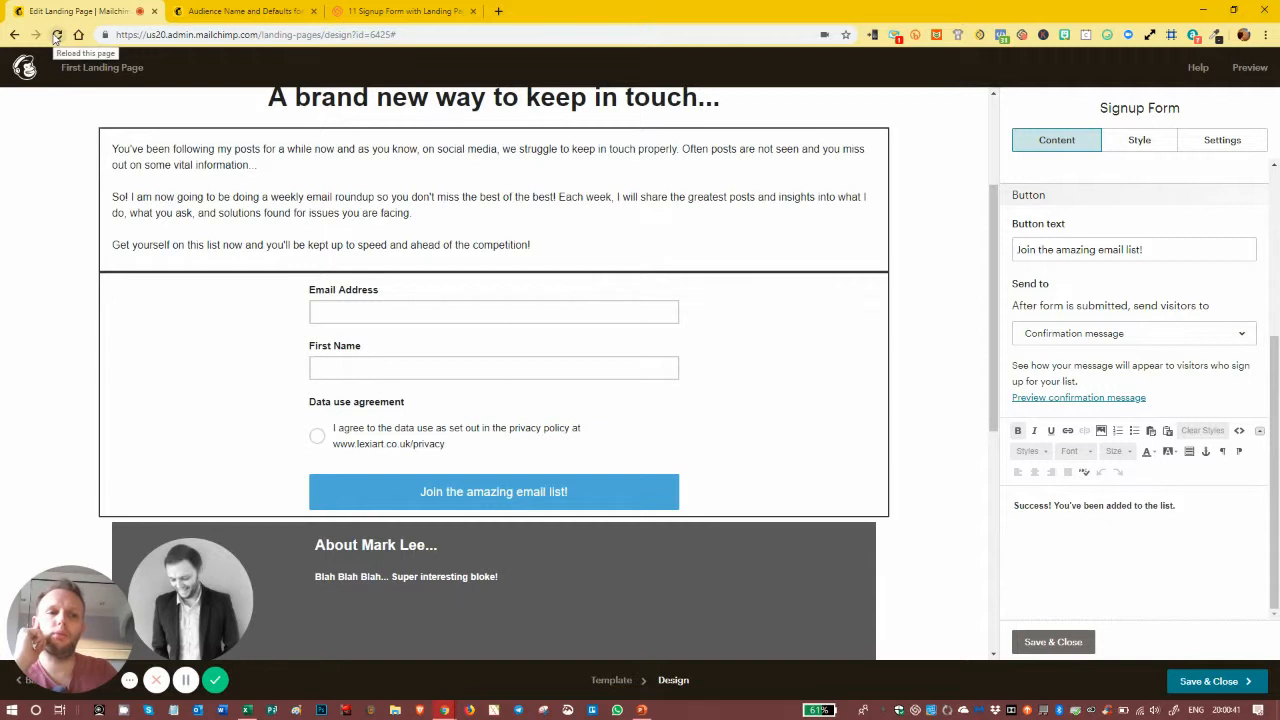
Step: Reload the editor and reopen the signup form block's settings showing double opt-in on
click(1053, 641)
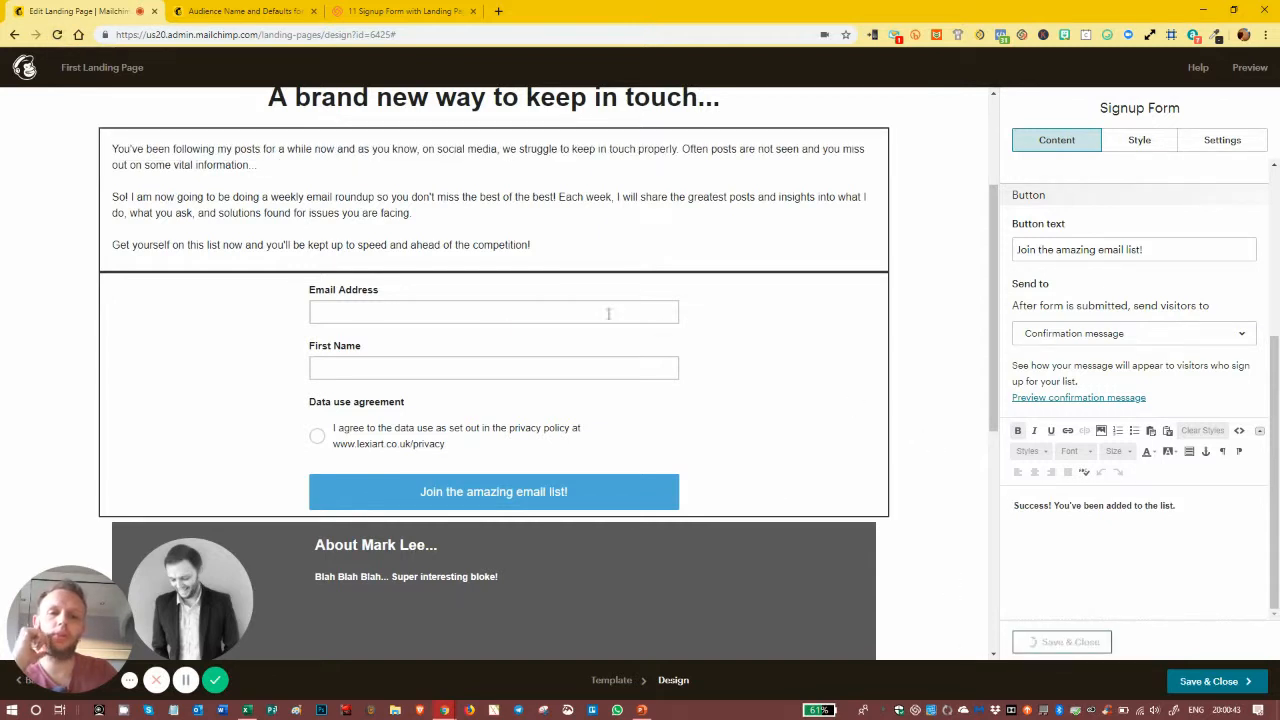
click(58, 35)
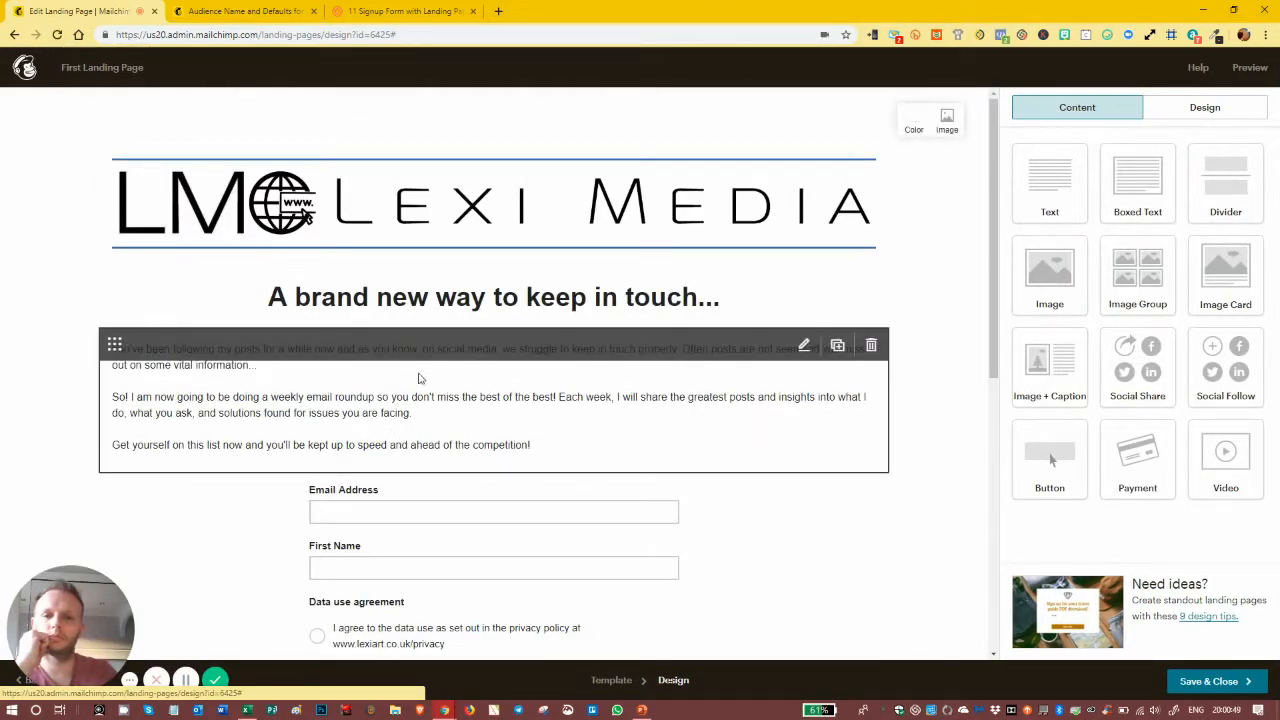
scroll(420, 372, down, 2)
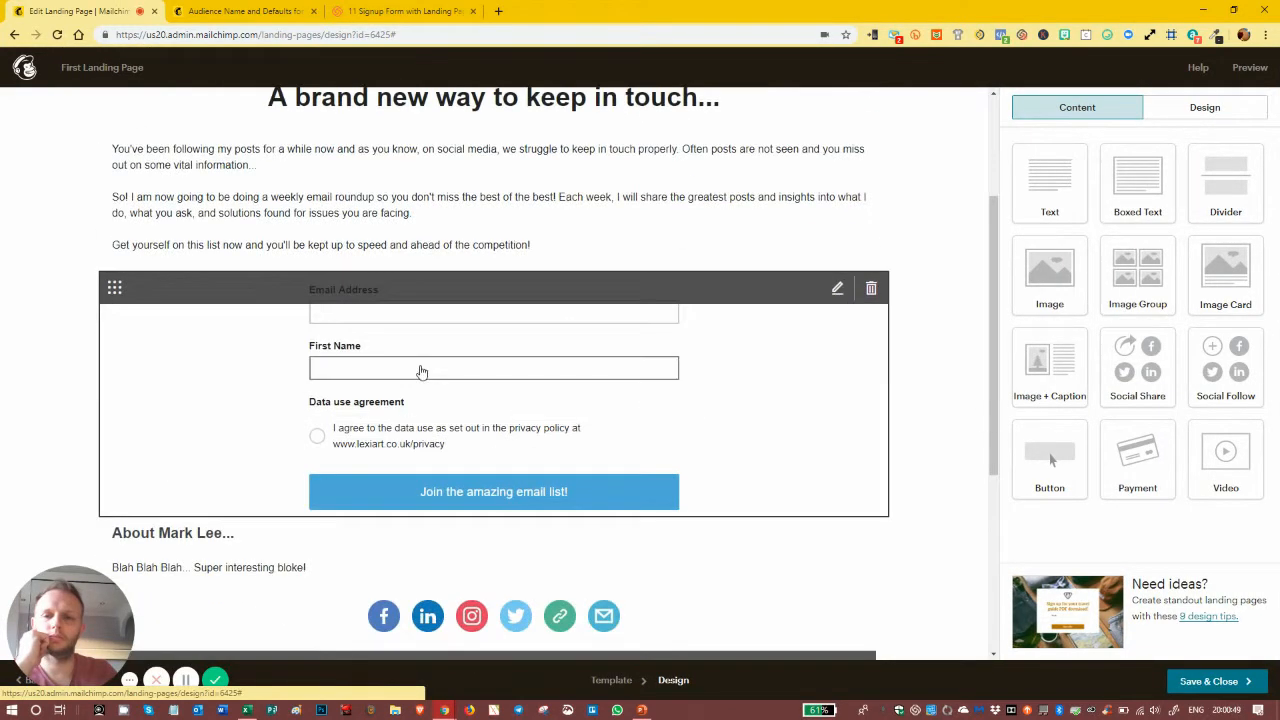
click(839, 289)
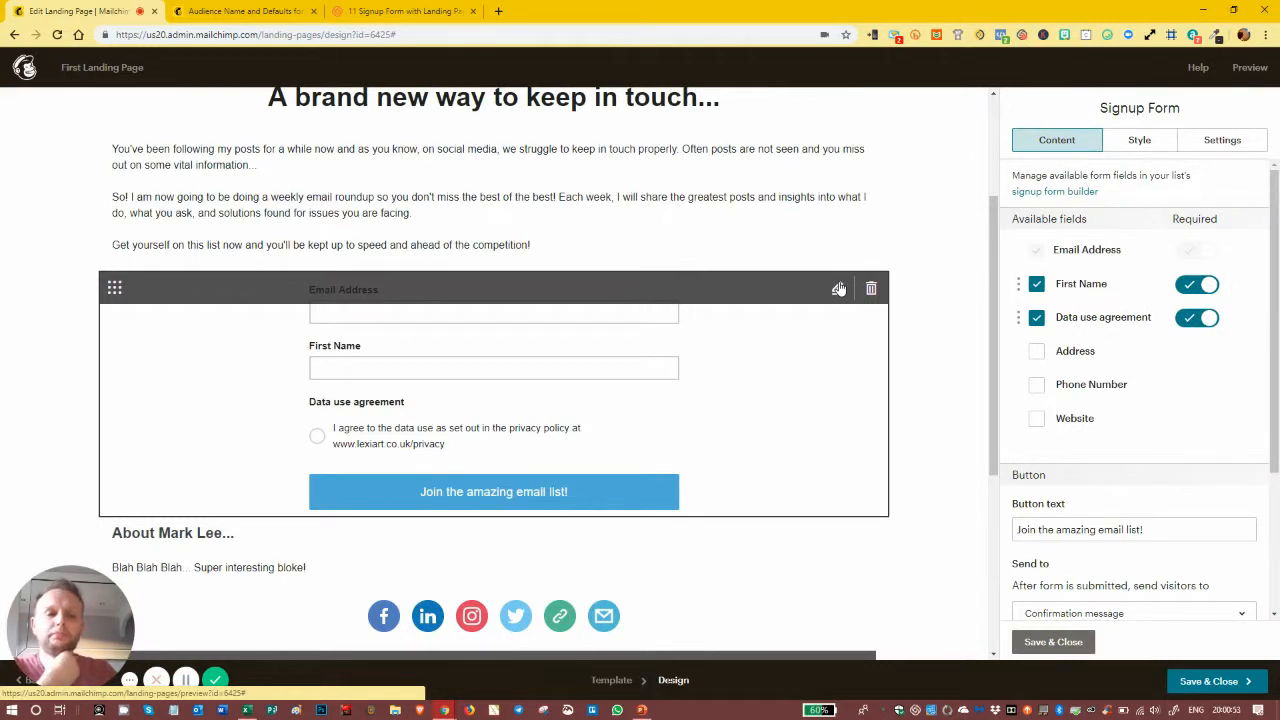
scroll(1096, 487, down, 2)
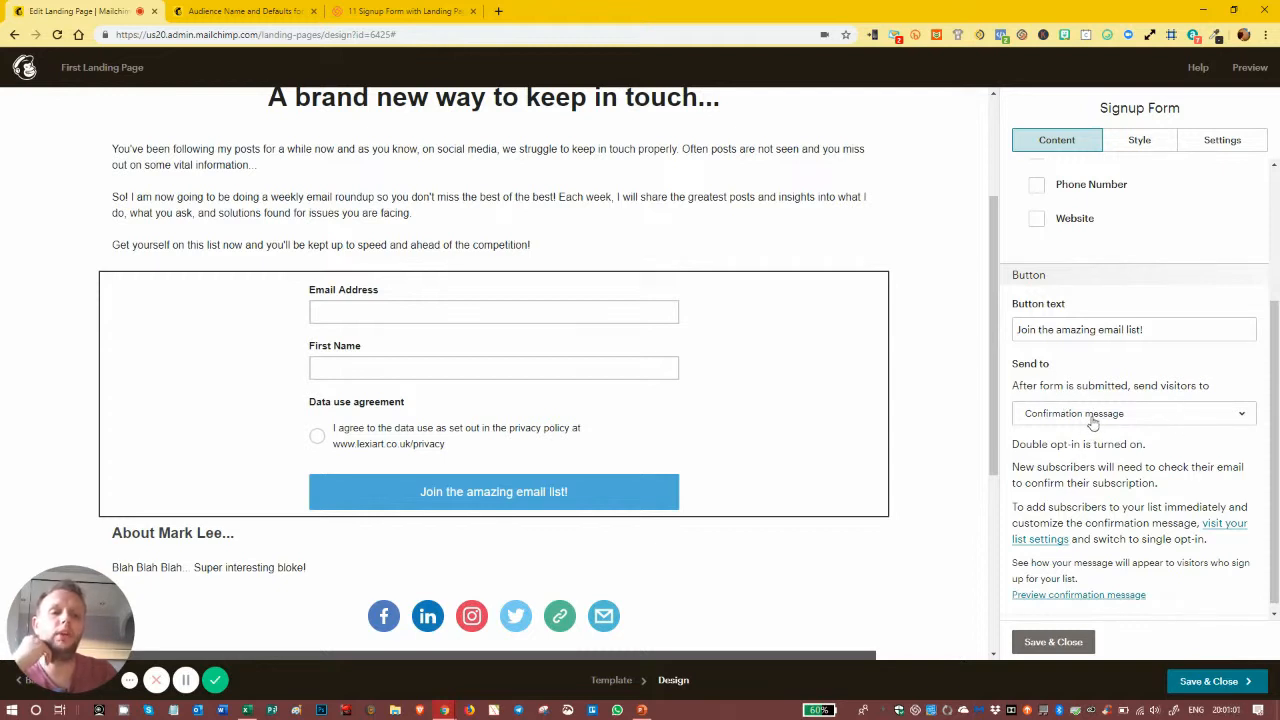
scroll(1095, 421, down, 1)
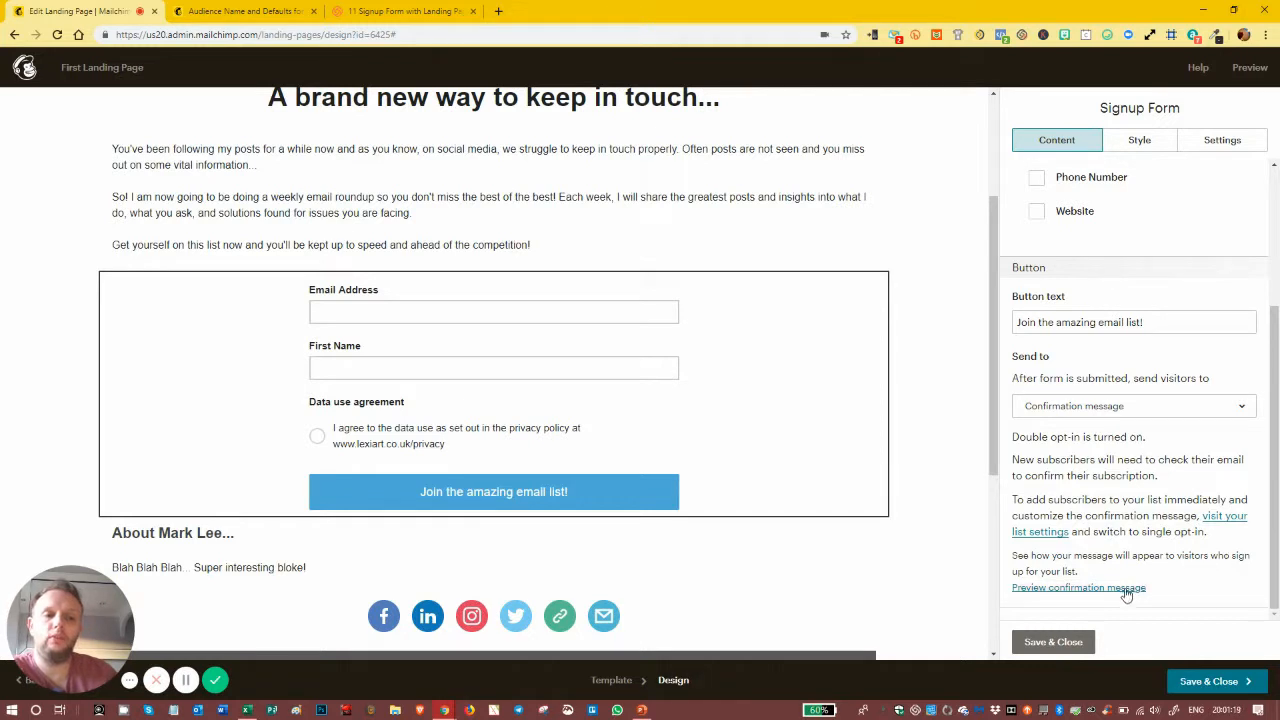
click(1083, 587)
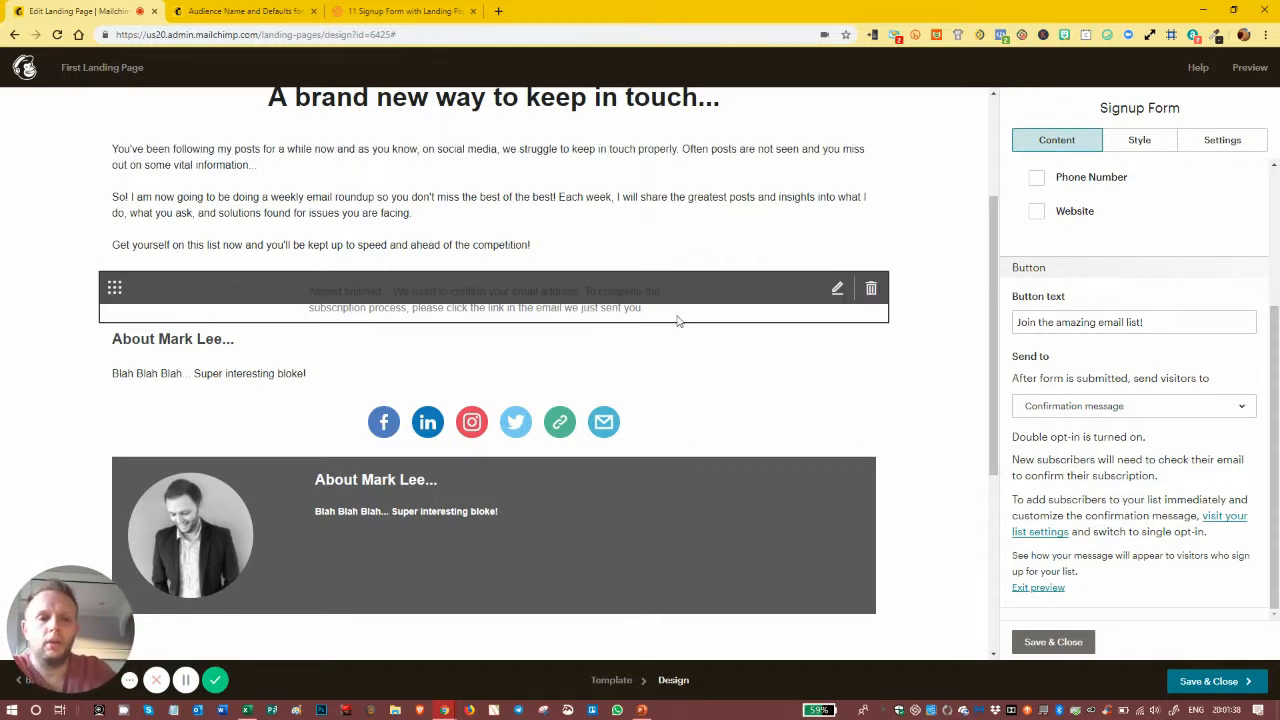
click(1033, 590)
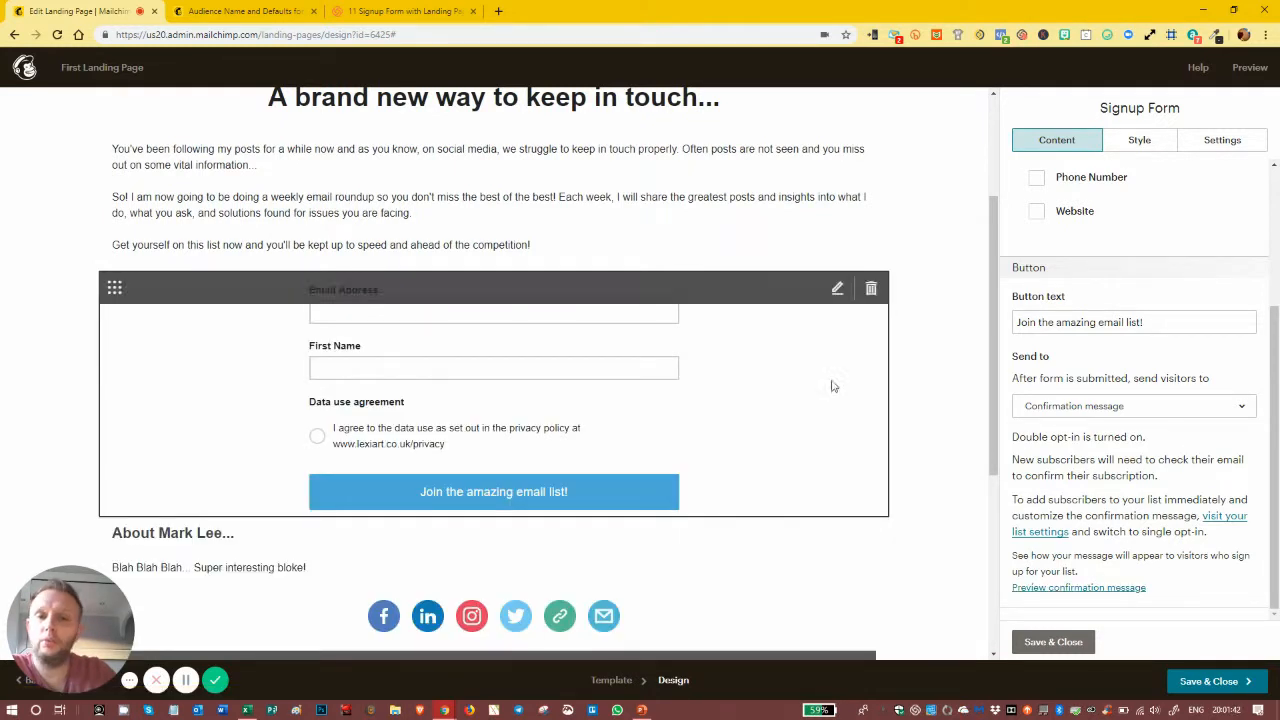
Step: Set the form's post-signup destination to Web address after briefly trying Landing page
click(1144, 408)
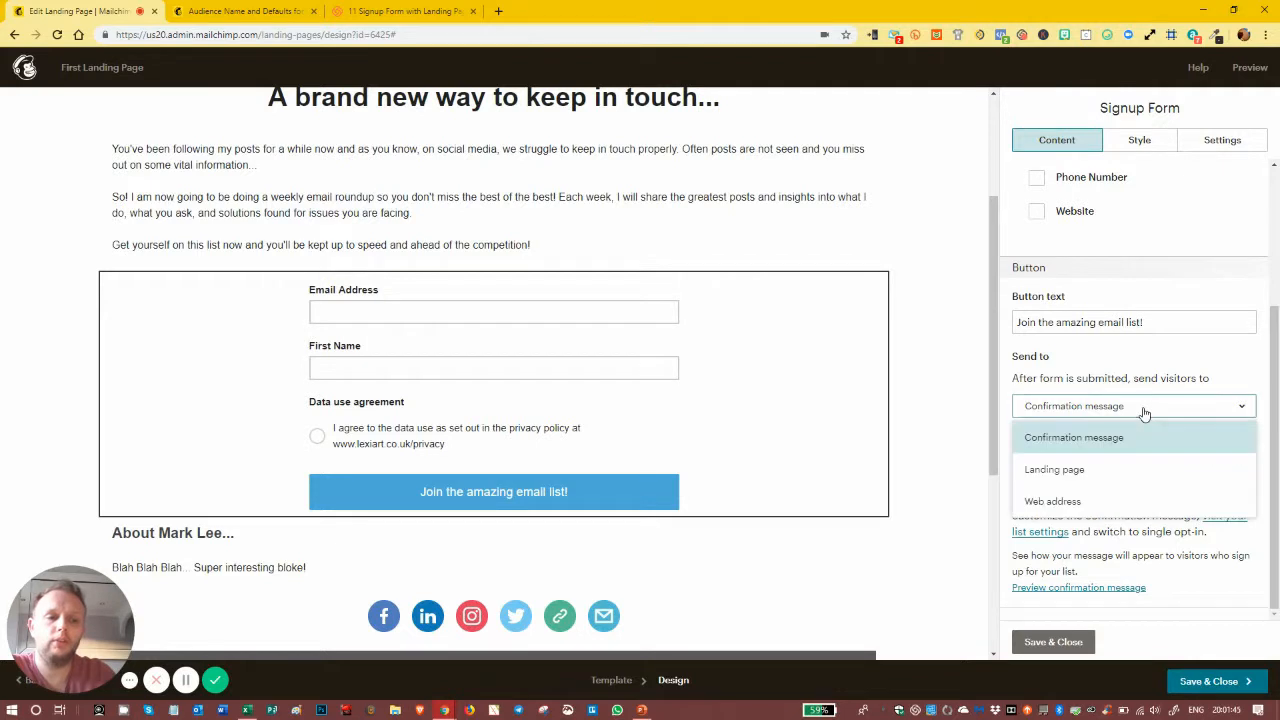
click(1072, 479)
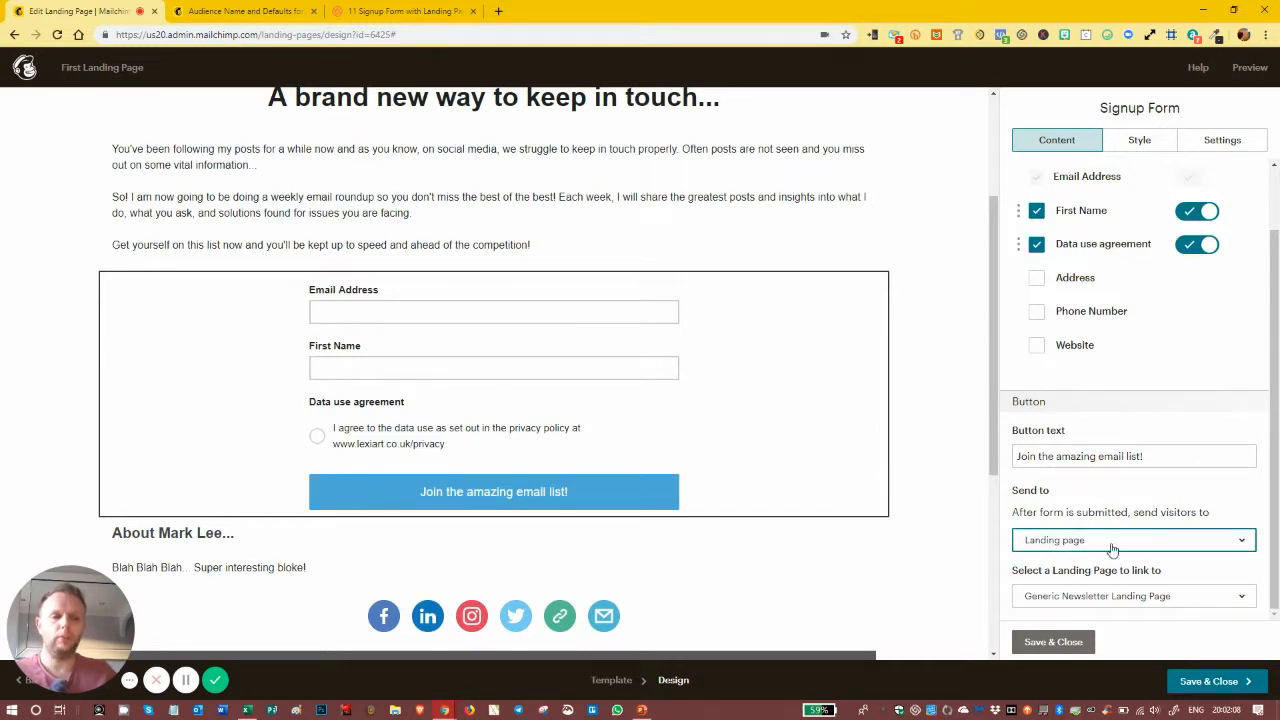
click(1108, 598)
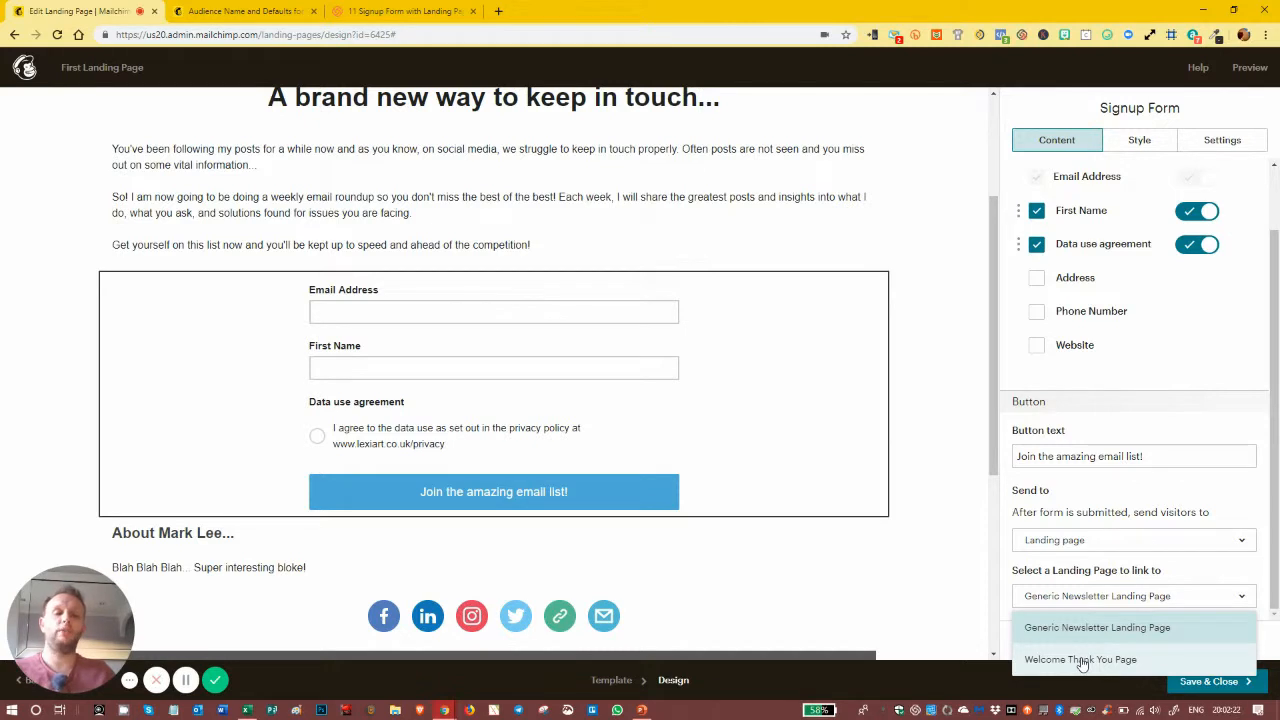
click(1093, 546)
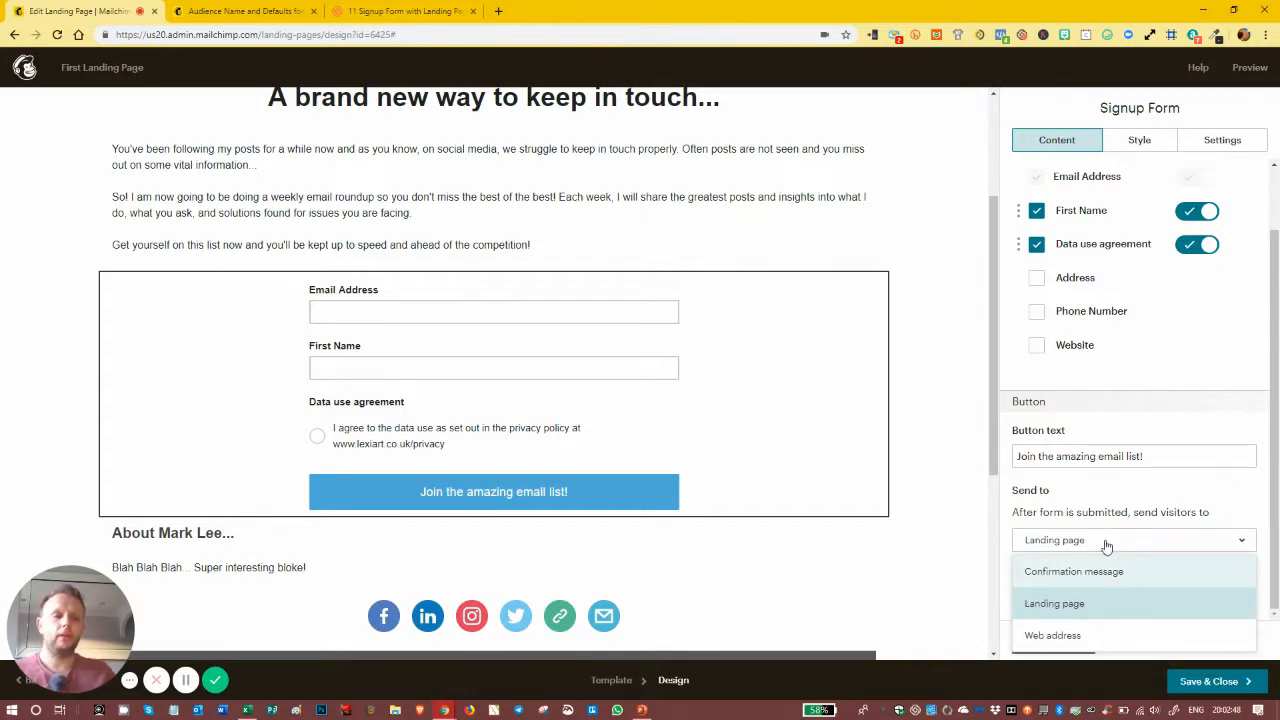
click(1074, 636)
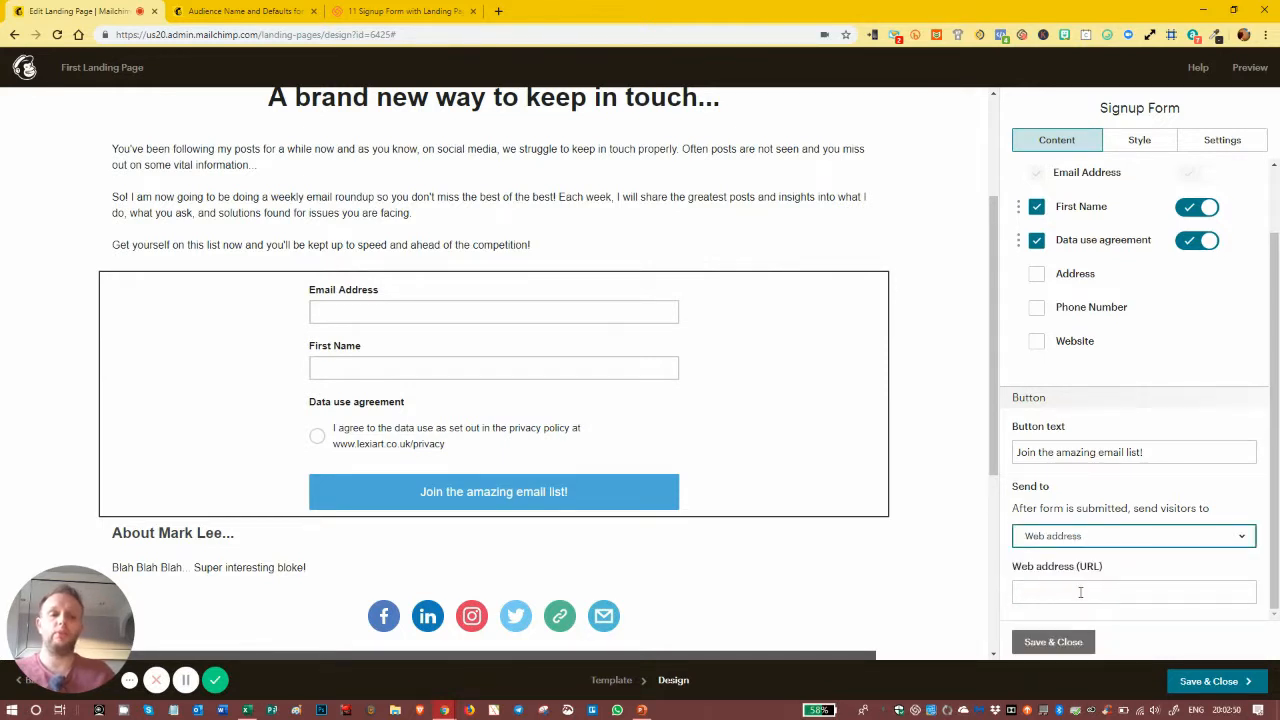
Step: Redirect new subscribers to the 'Welcome Thank You Page' landing page and save the form settings
click(1080, 592)
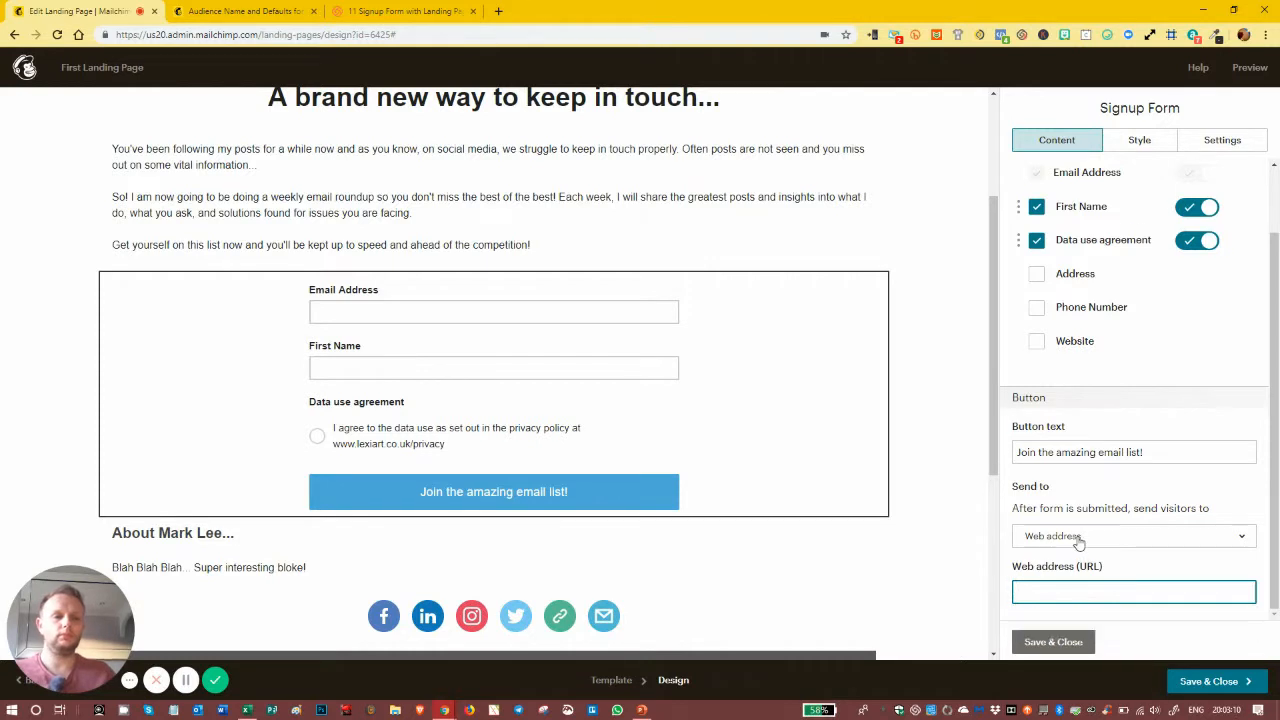
click(1078, 537)
click(1076, 556)
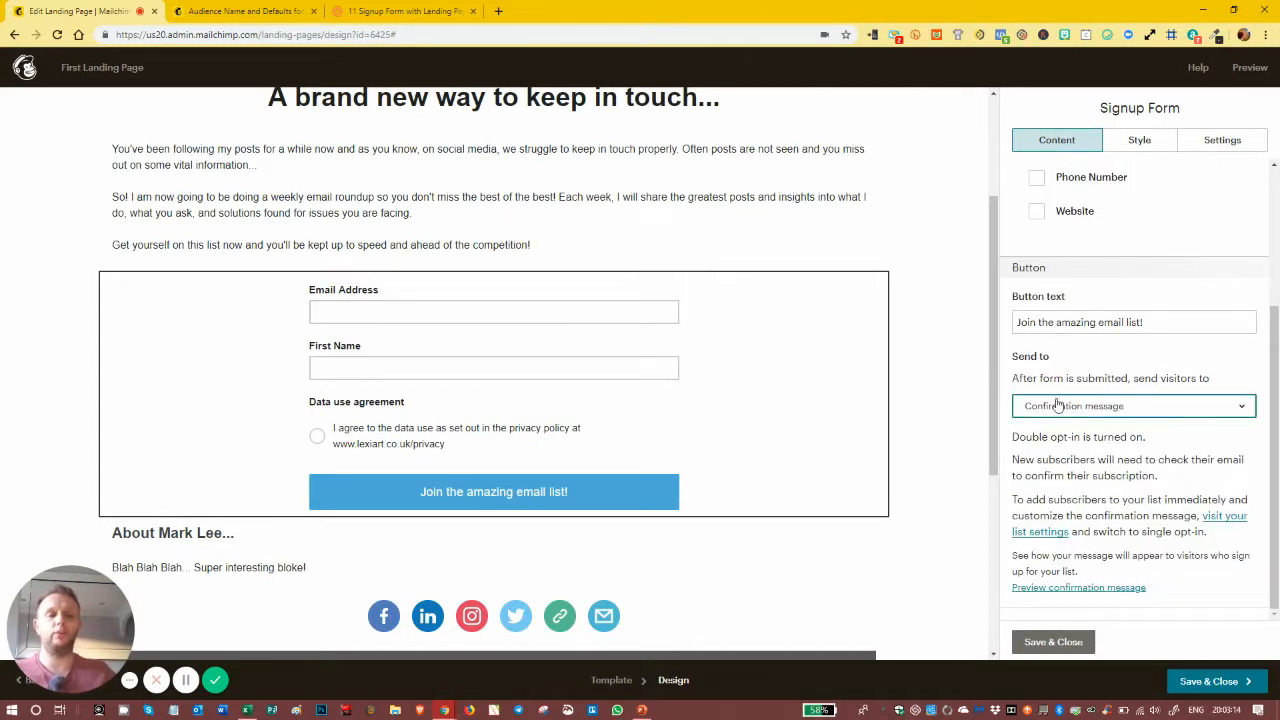
click(1072, 410)
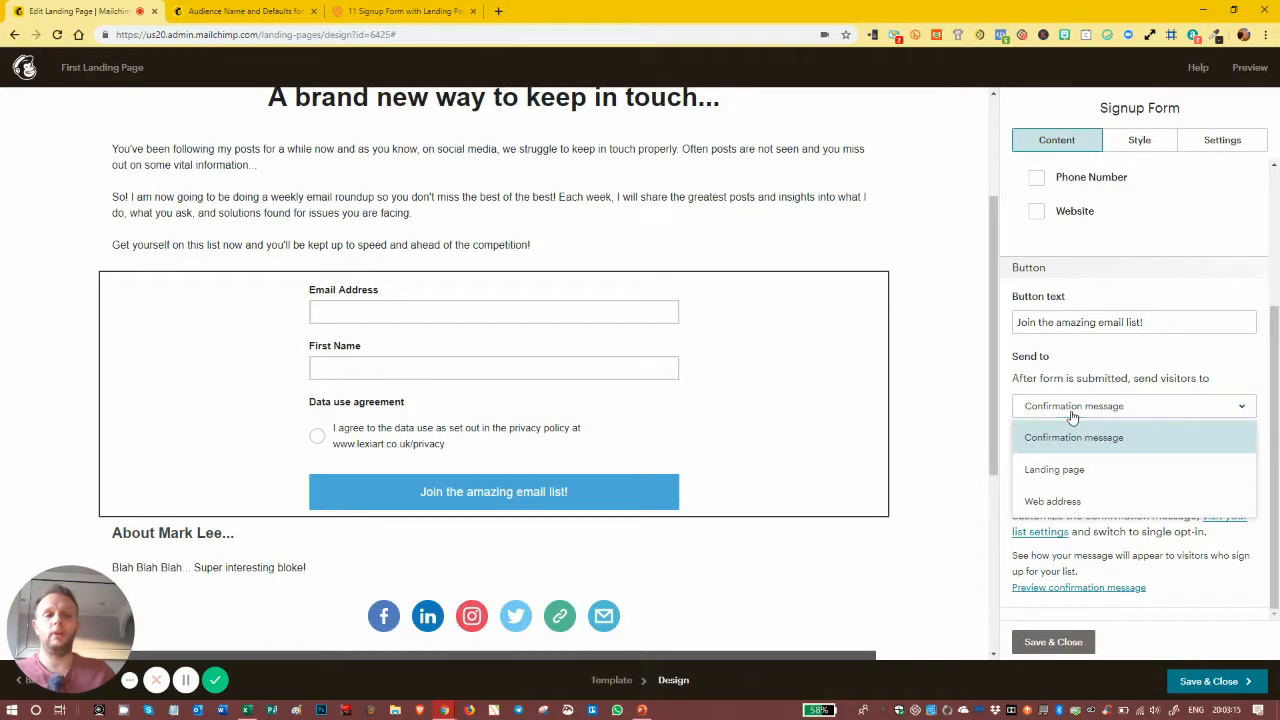
click(1104, 473)
click(1104, 597)
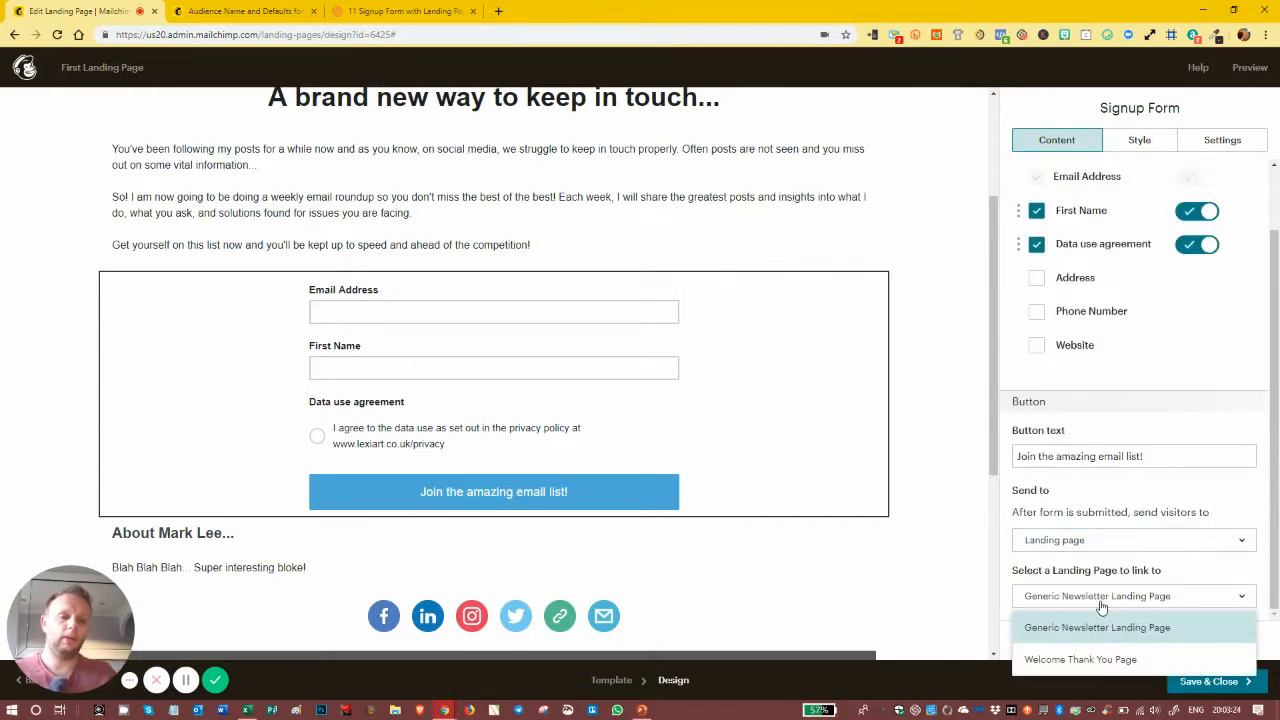
click(1077, 661)
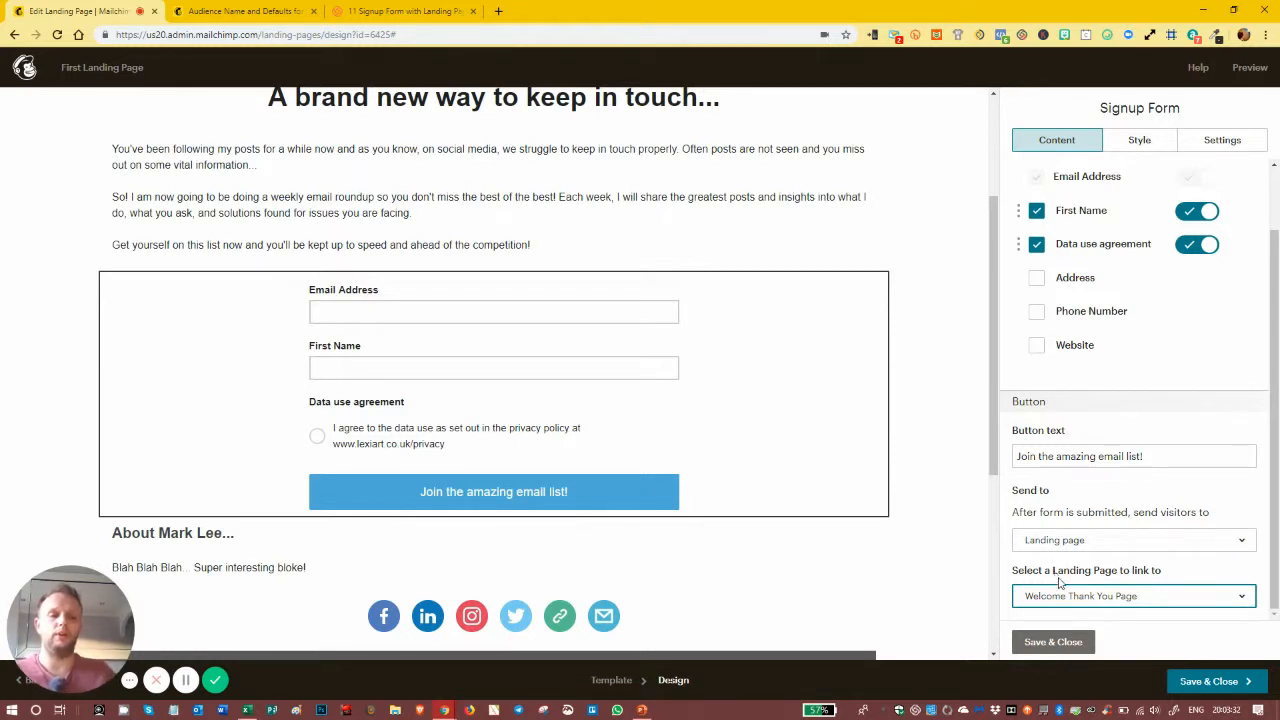
click(1052, 641)
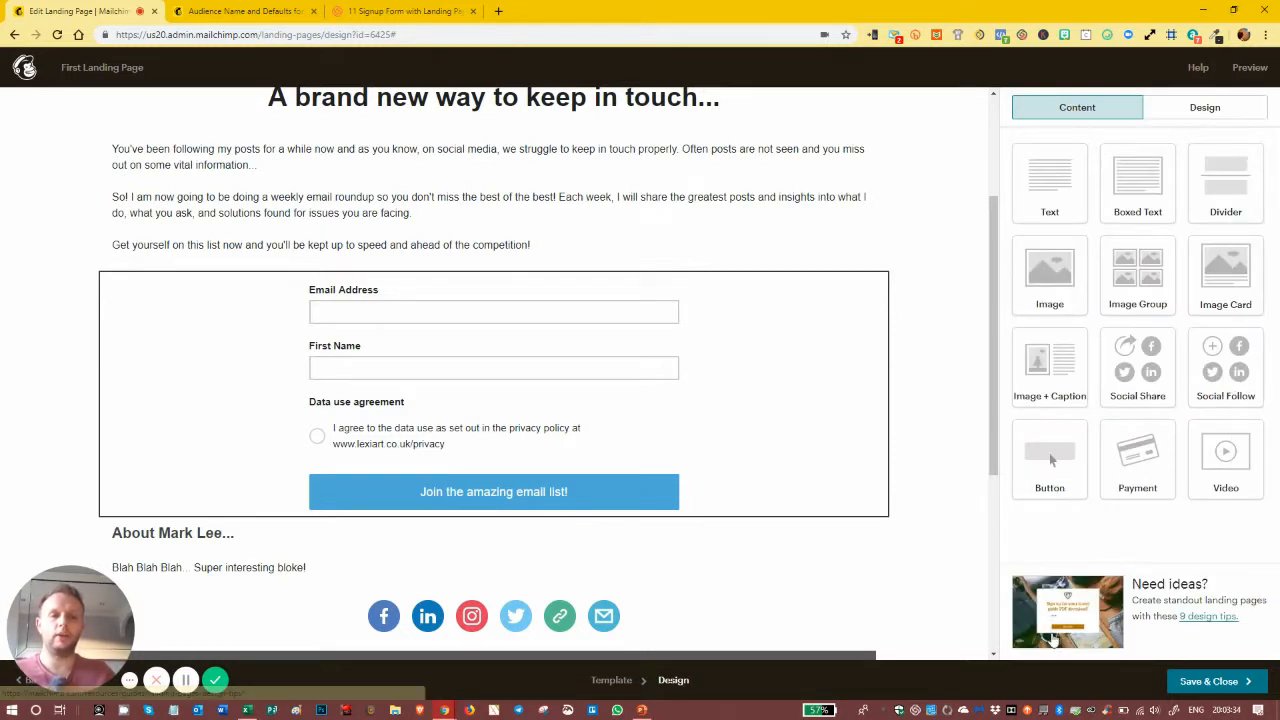
Step: Preview the landing page and scroll through its desktop layout
scroll(572, 438, down, 2)
scroll(574, 436, down, 2)
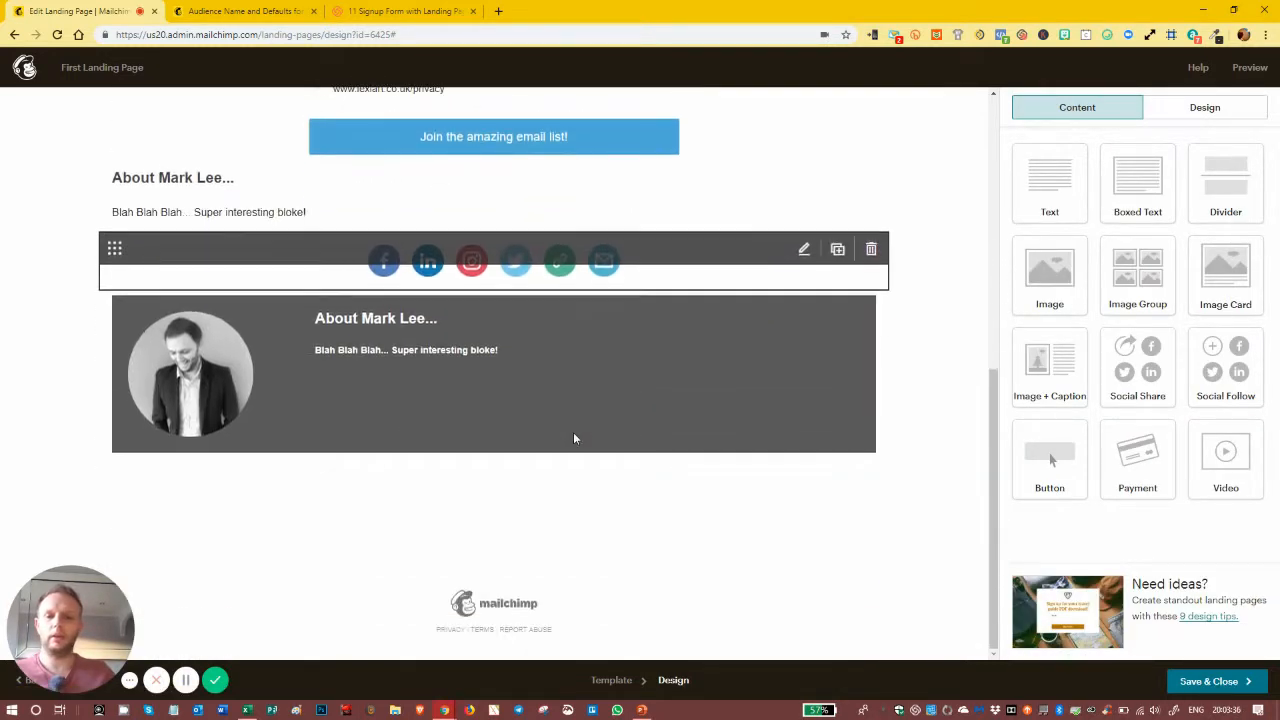
scroll(574, 438, up, 6)
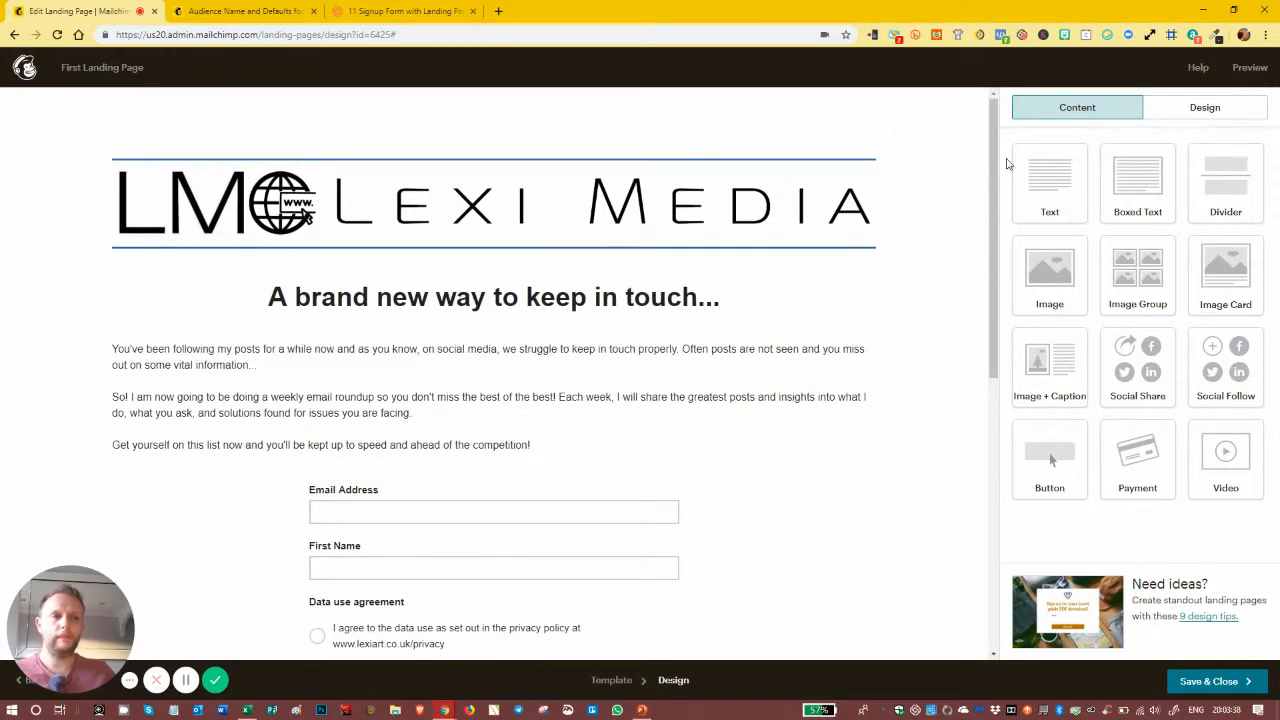
click(1248, 68)
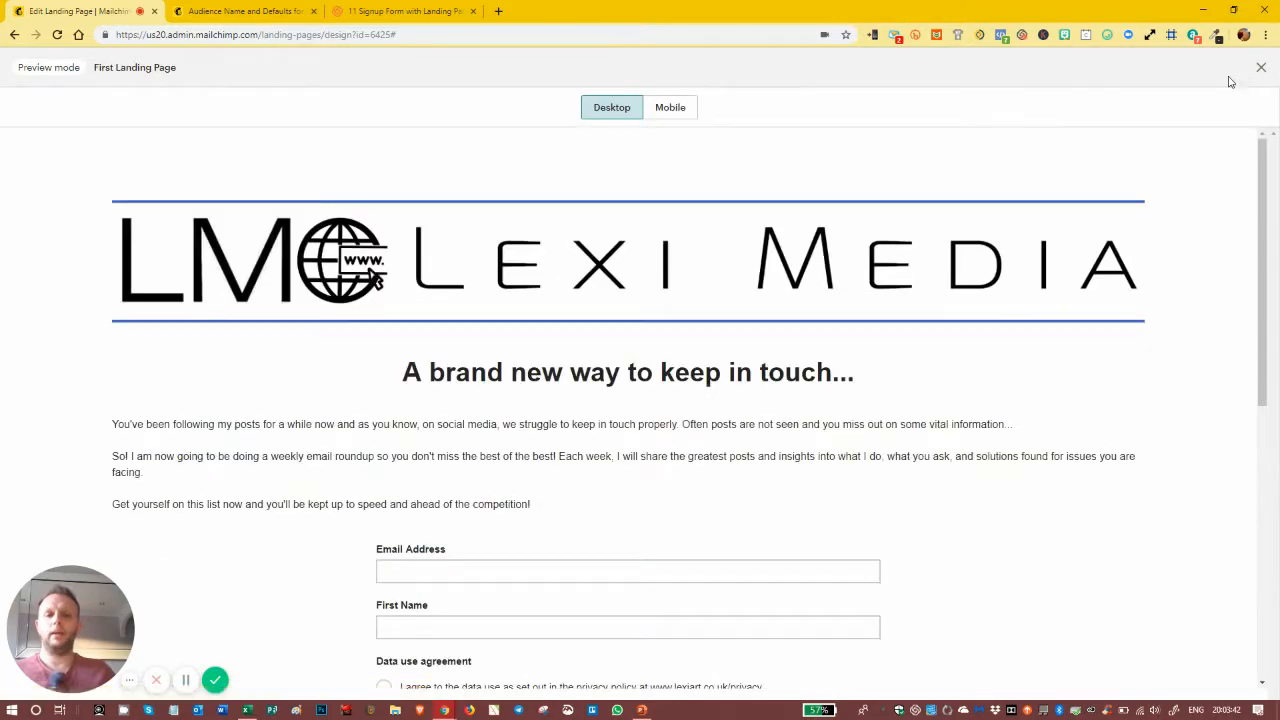
scroll(898, 265, down, 6)
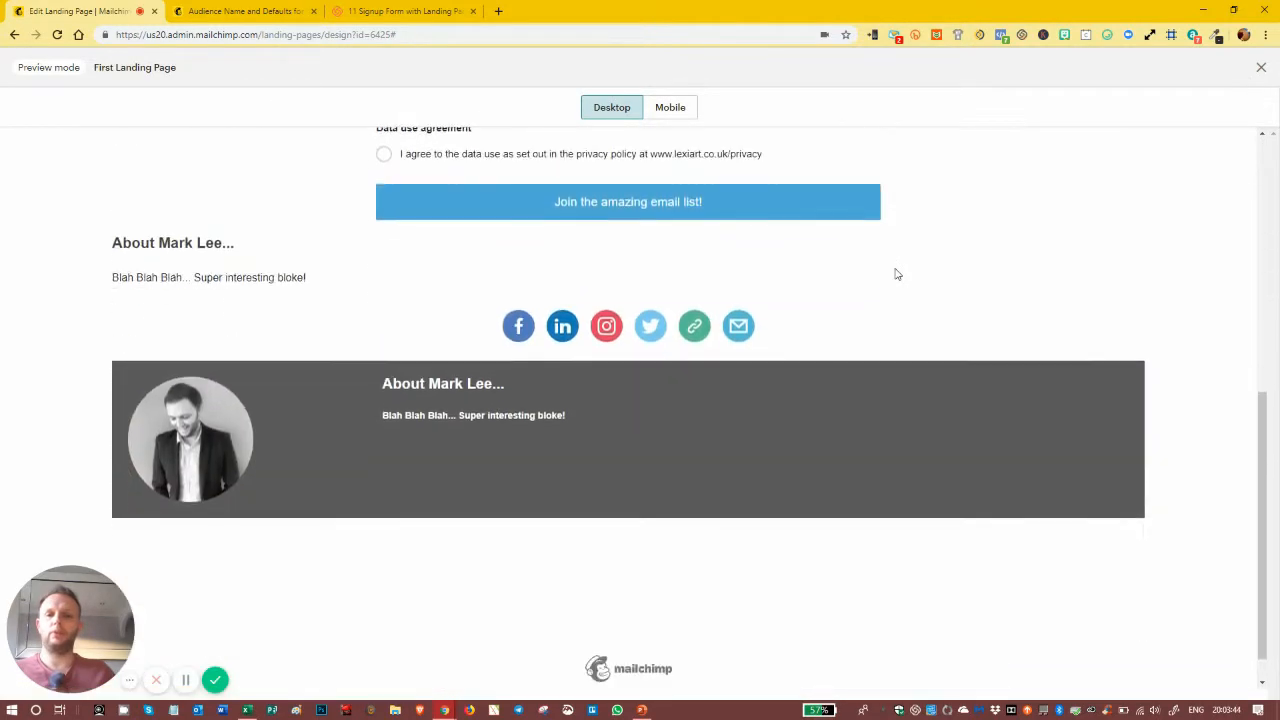
scroll(889, 288, up, 6)
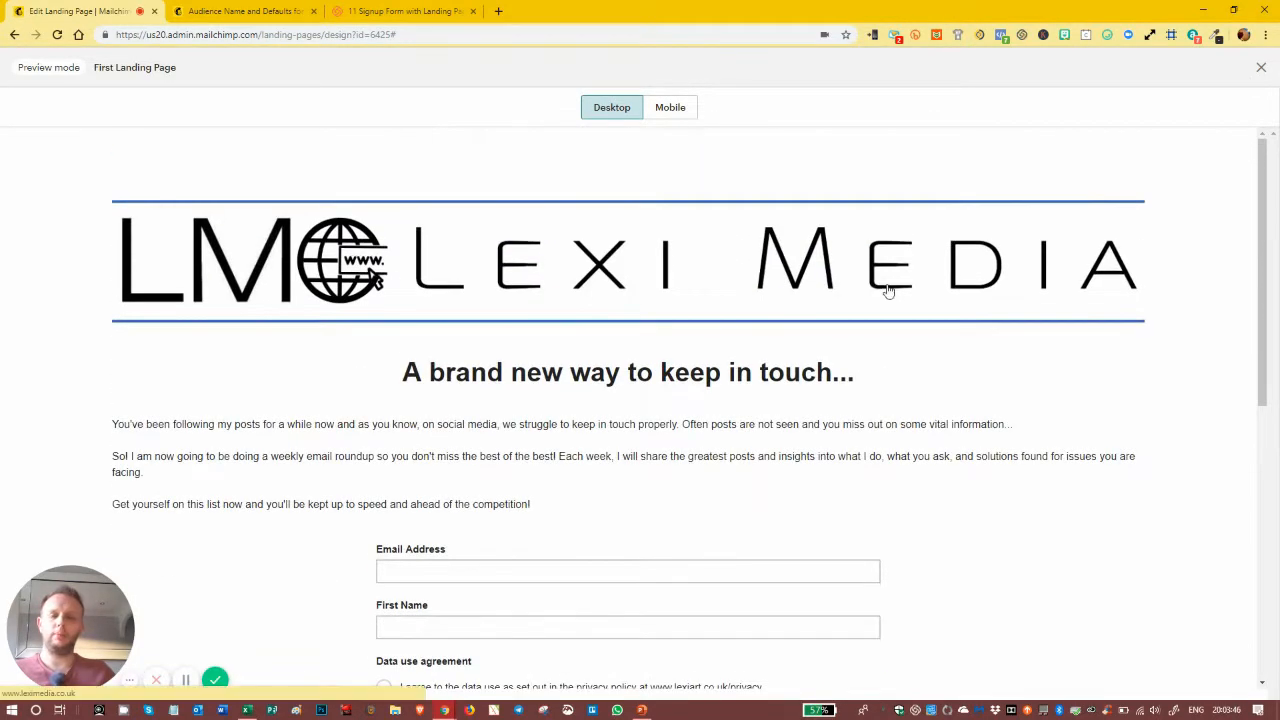
scroll(885, 292, down, 6)
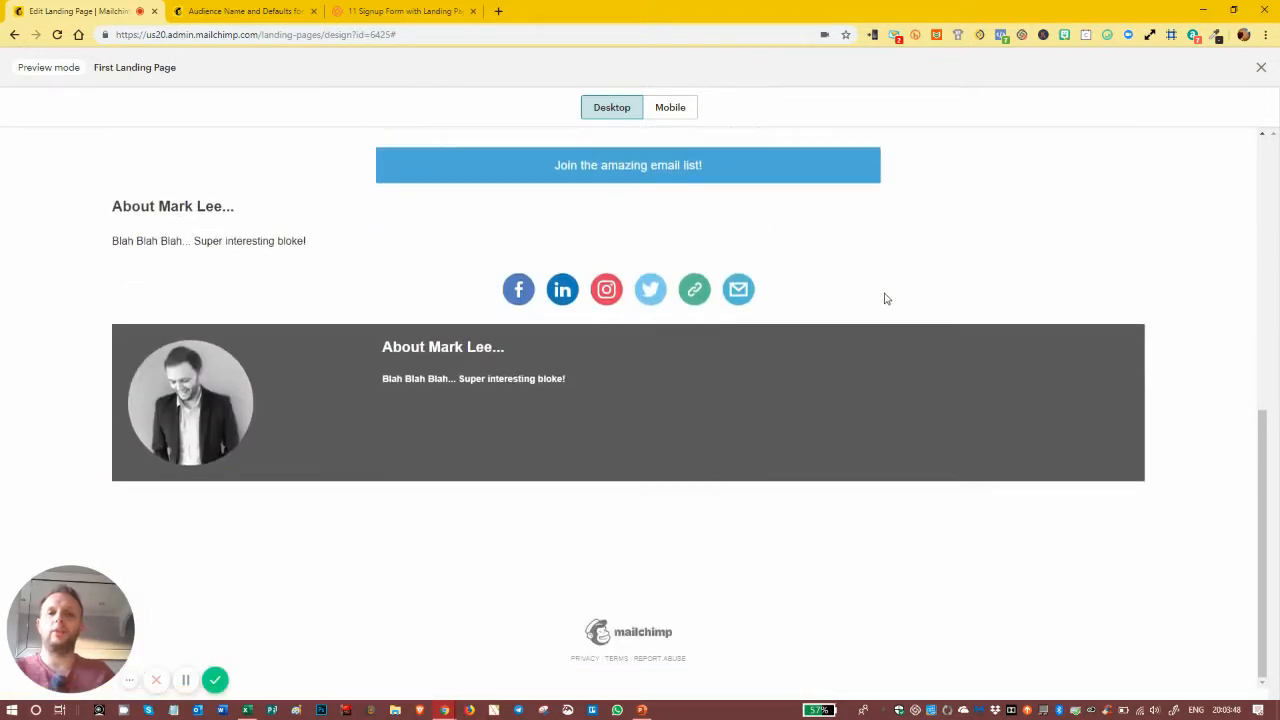
scroll(880, 285, up, 6)
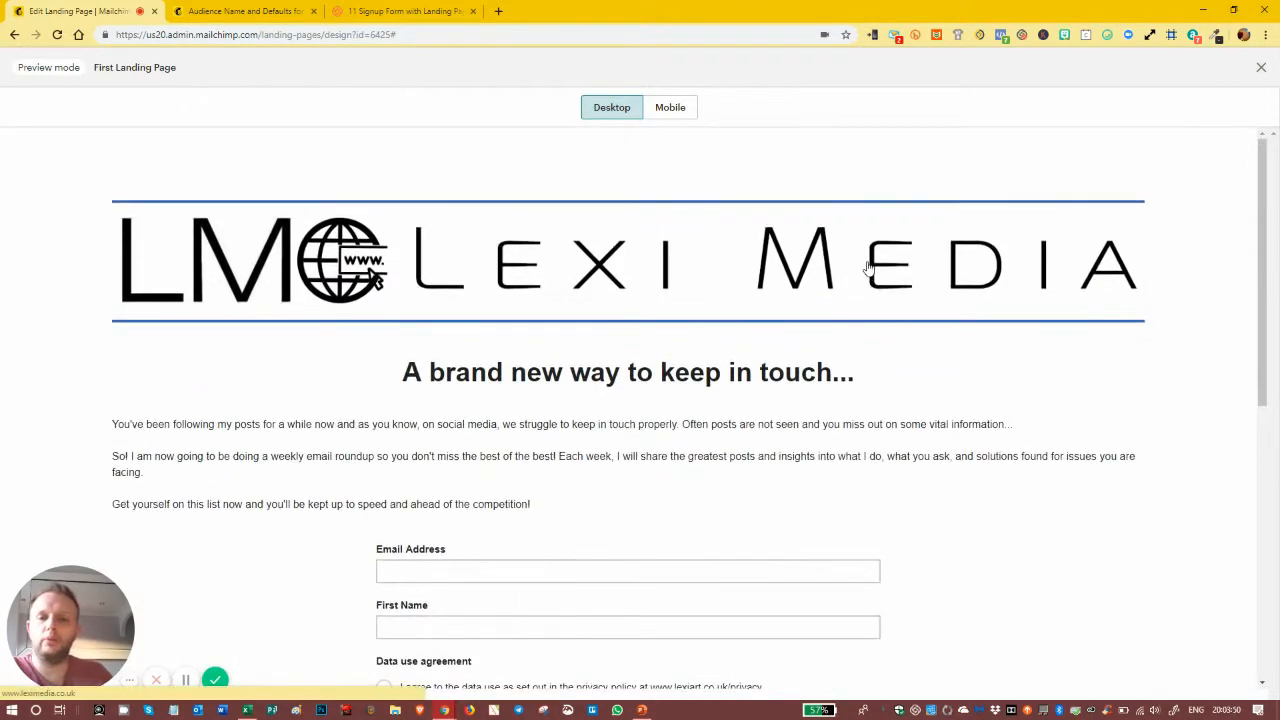
scroll(867, 270, down, 3)
scroll(865, 269, up, 2)
scroll(866, 267, down, 2)
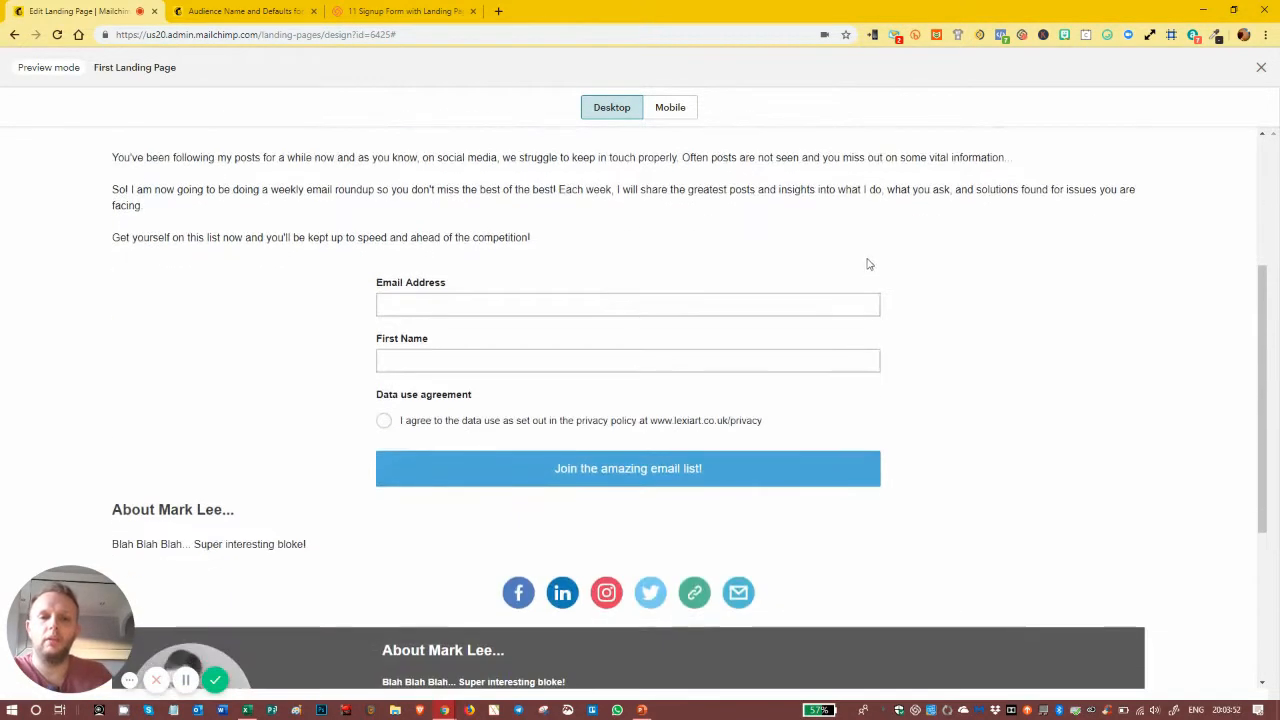
scroll(835, 299, down, 3)
scroll(829, 297, up, 6)
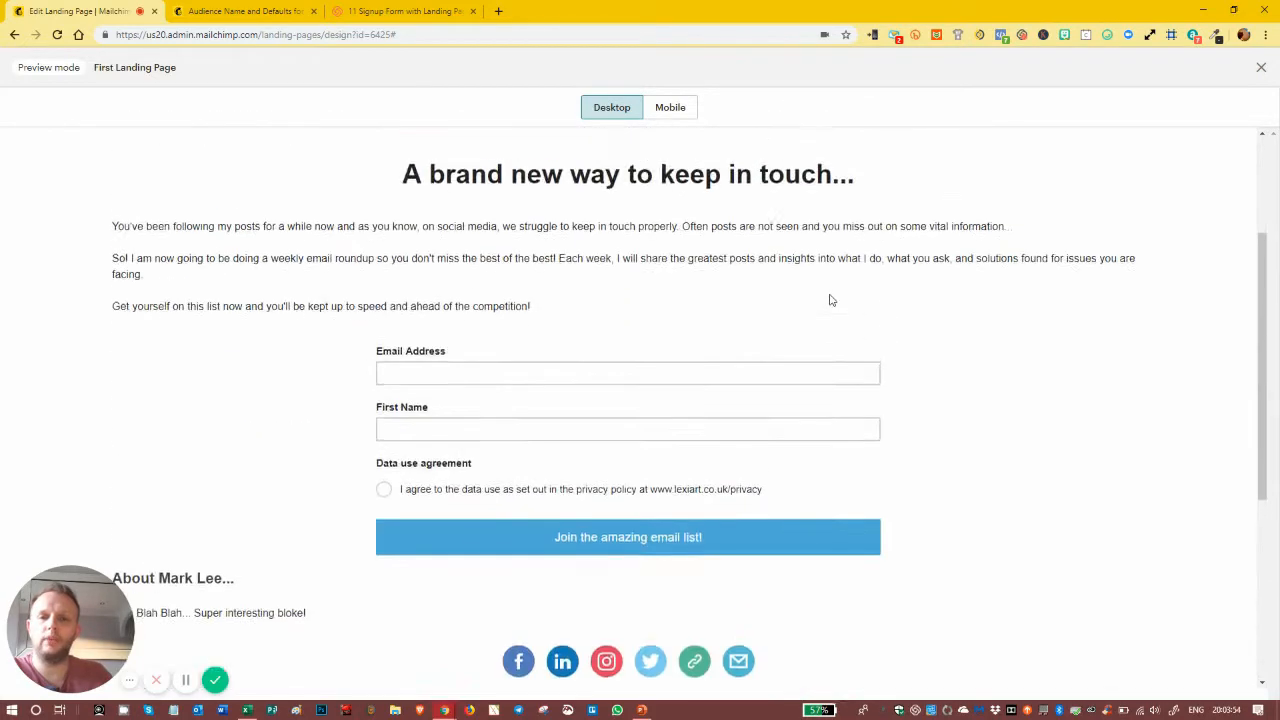
Step: Compare the mobile and desktop layouts, then close the preview
click(672, 114)
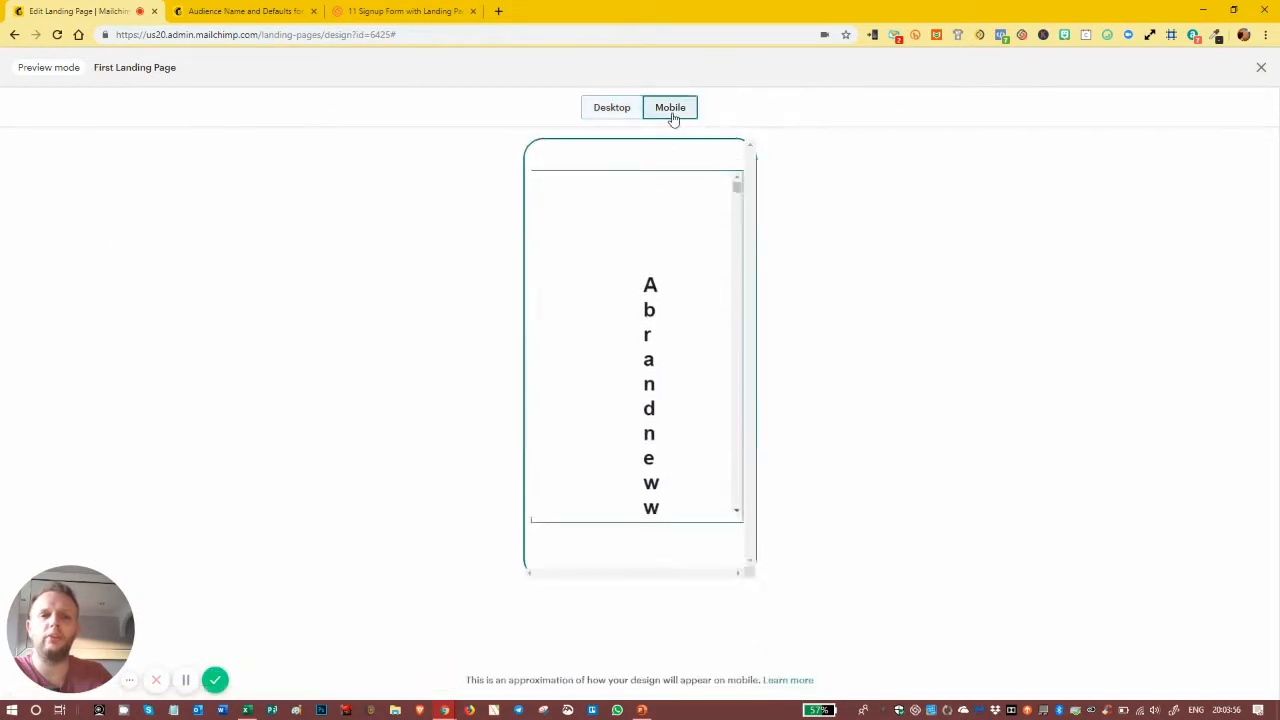
scroll(652, 251, down, 5)
scroll(655, 252, down, 8)
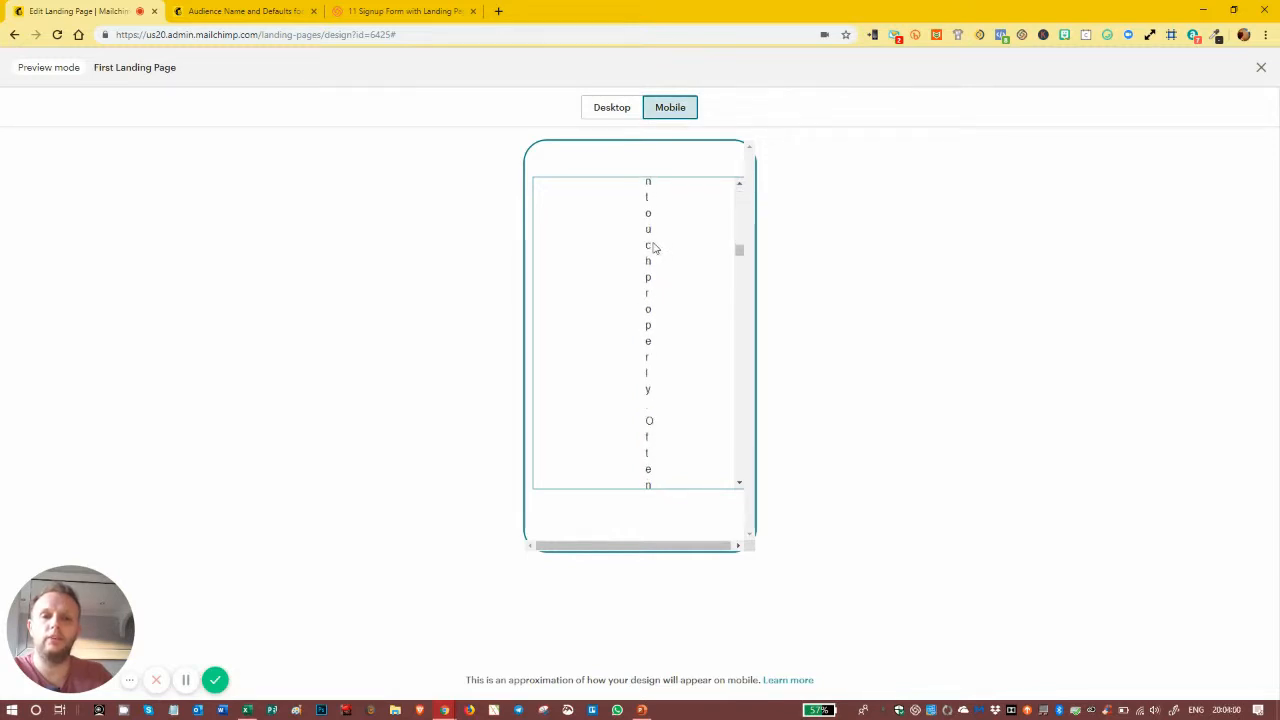
scroll(652, 255, down, 4)
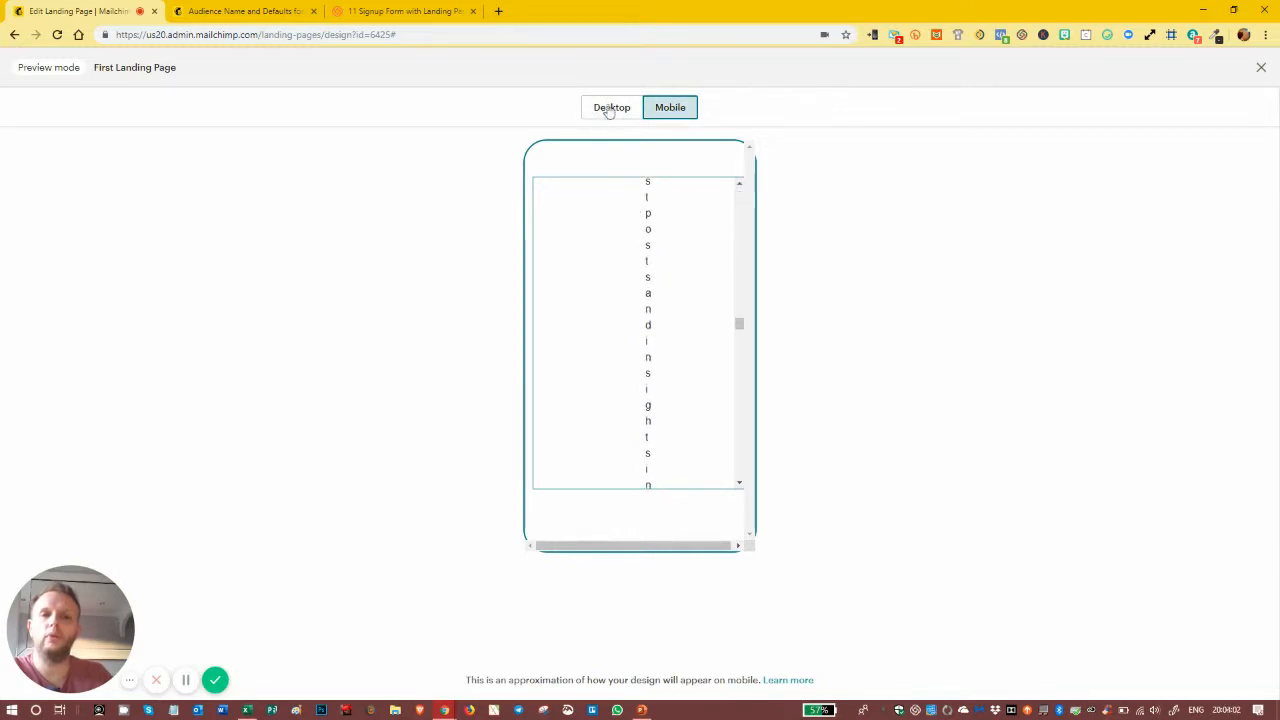
click(607, 109)
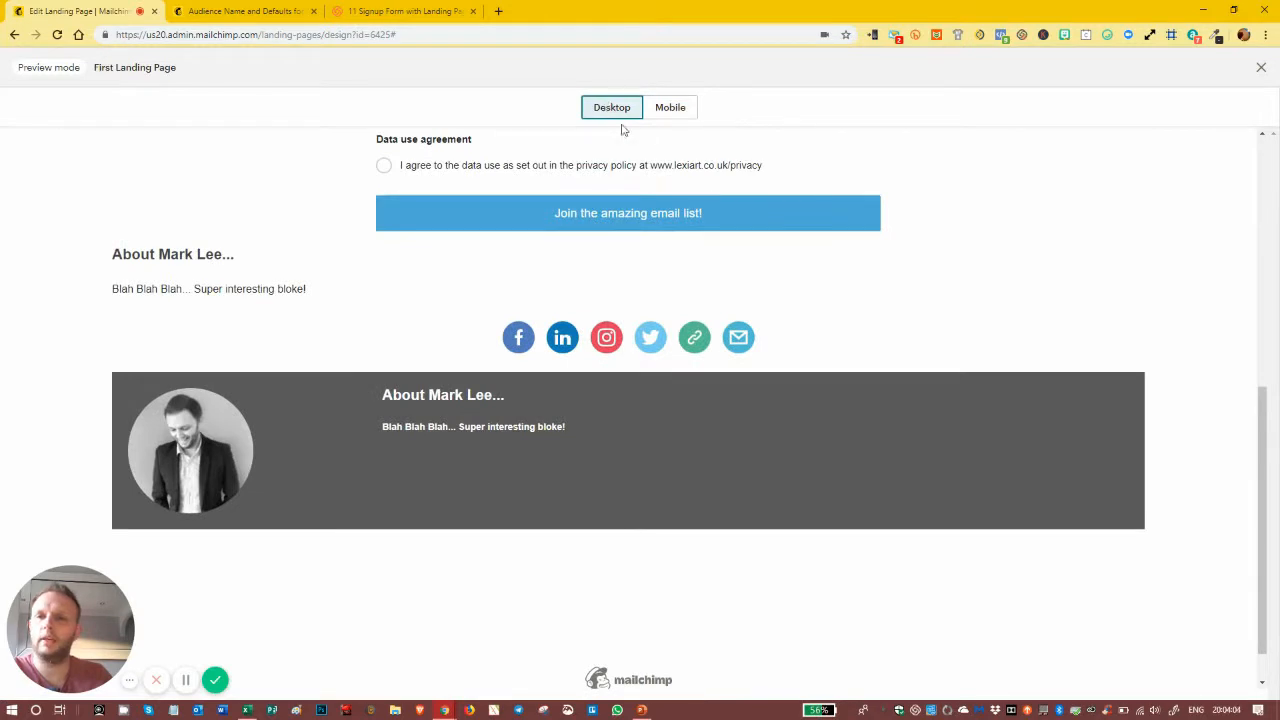
click(670, 110)
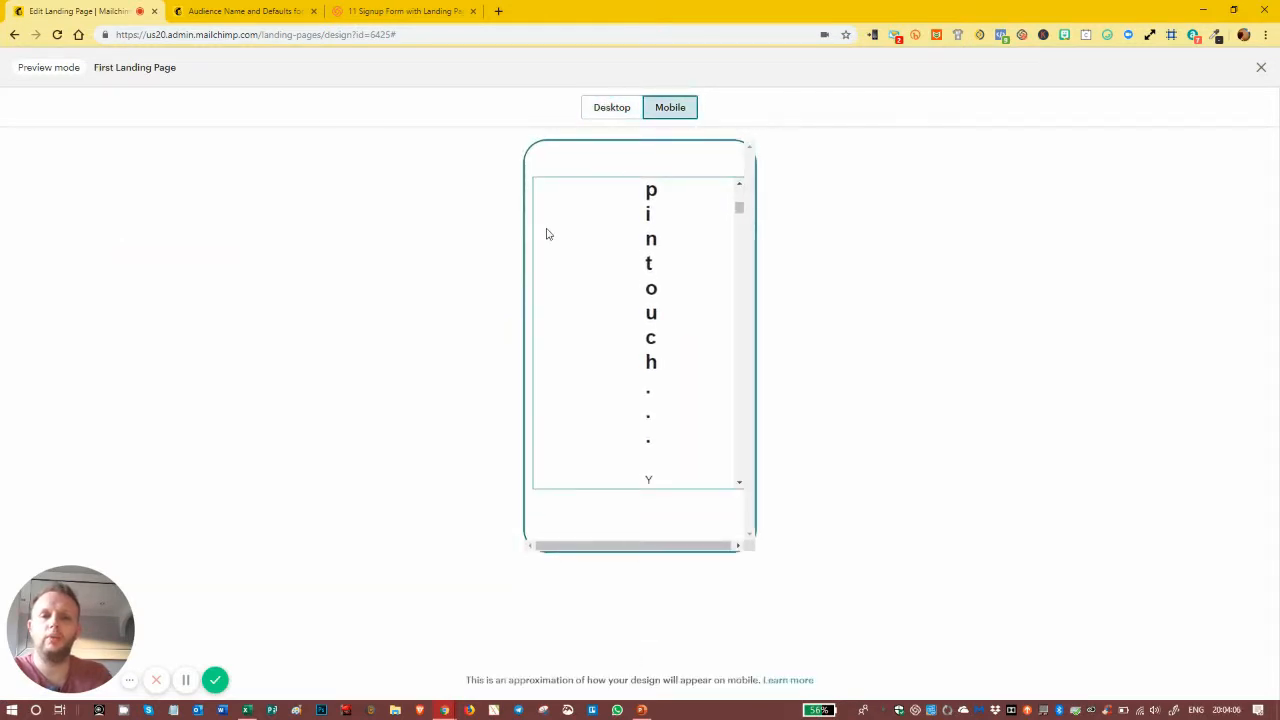
click(600, 112)
scroll(700, 240, up, 10)
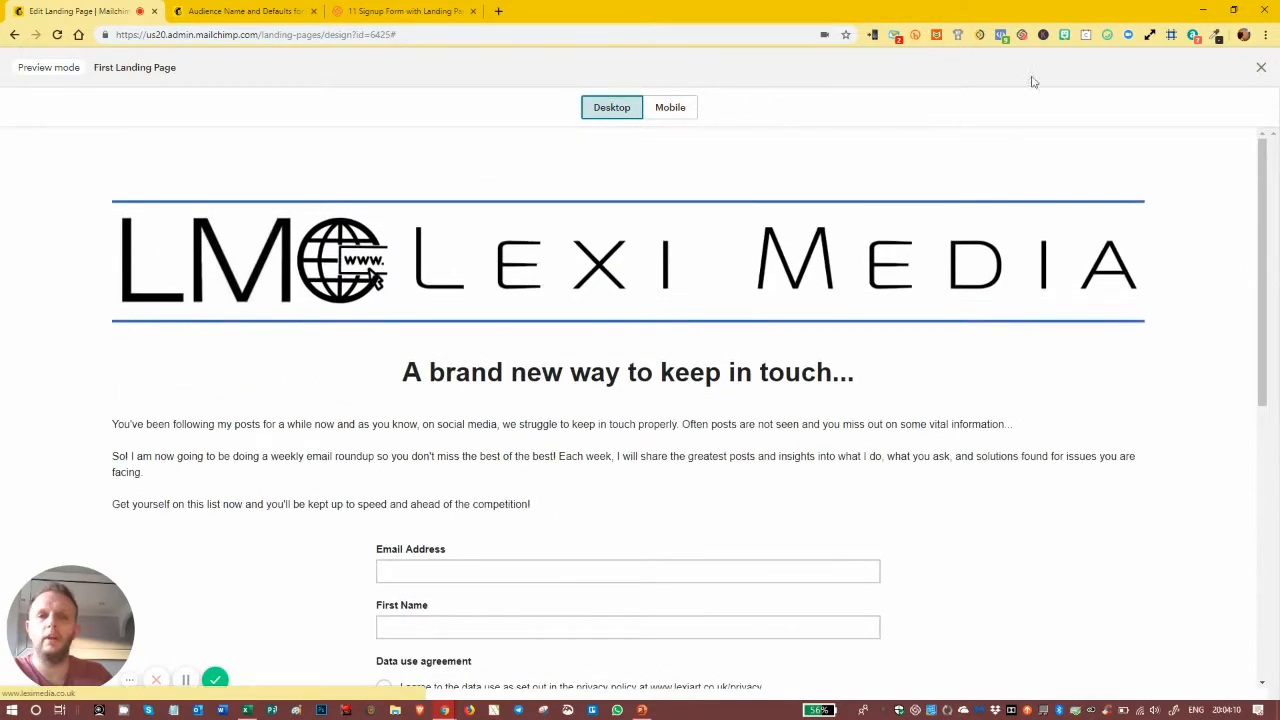
click(1260, 68)
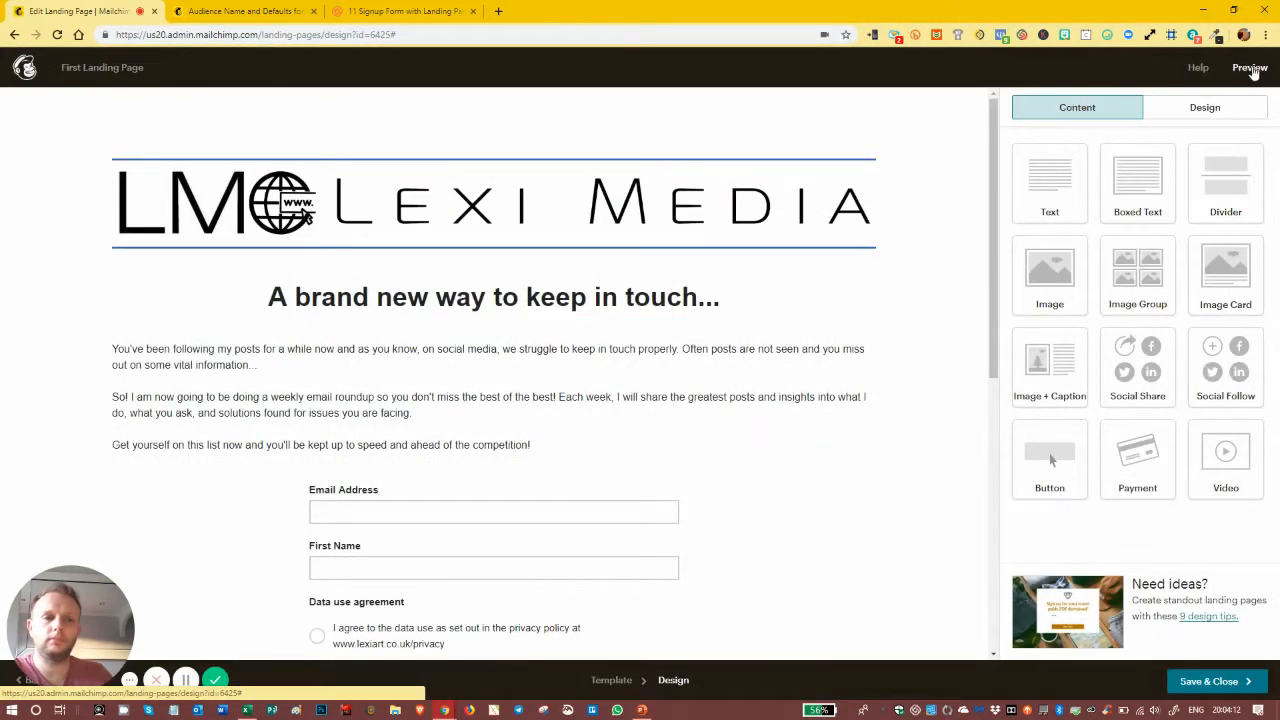
Step: Clear the 150 right and left page padding values and save the page design
click(1174, 117)
click(1099, 150)
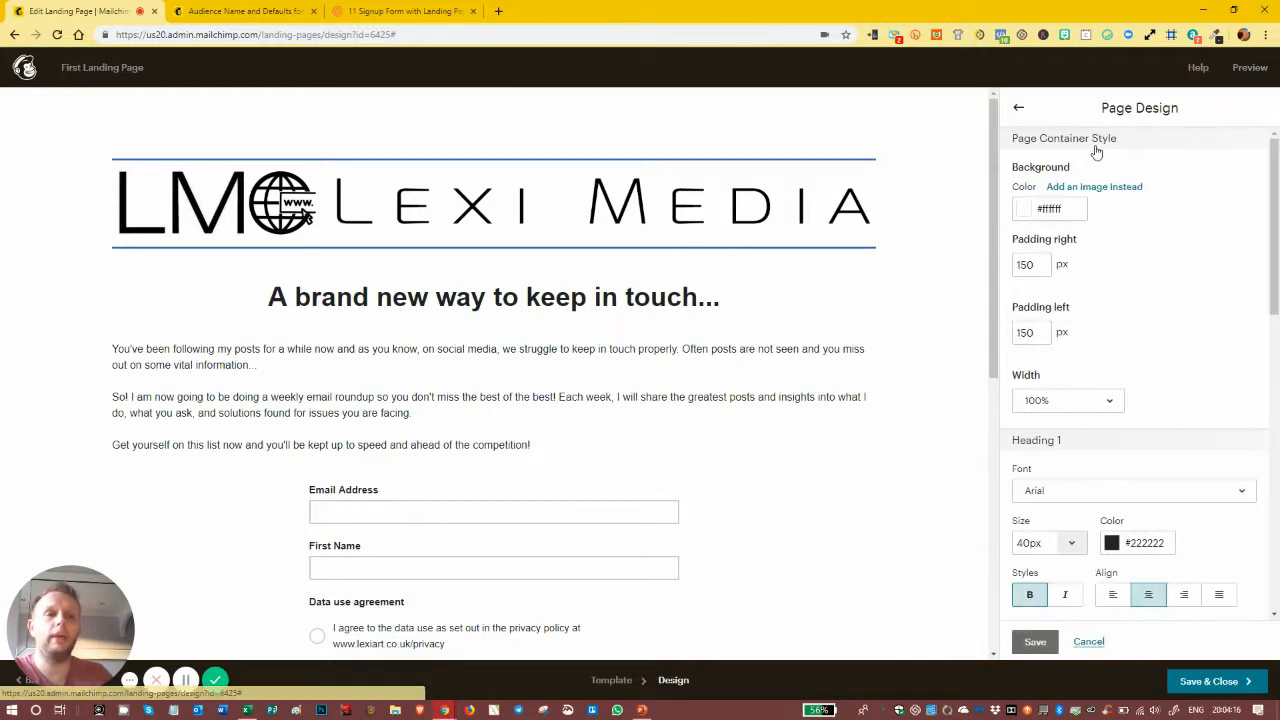
drag(1045, 265, 988, 262)
key(BackSpace)
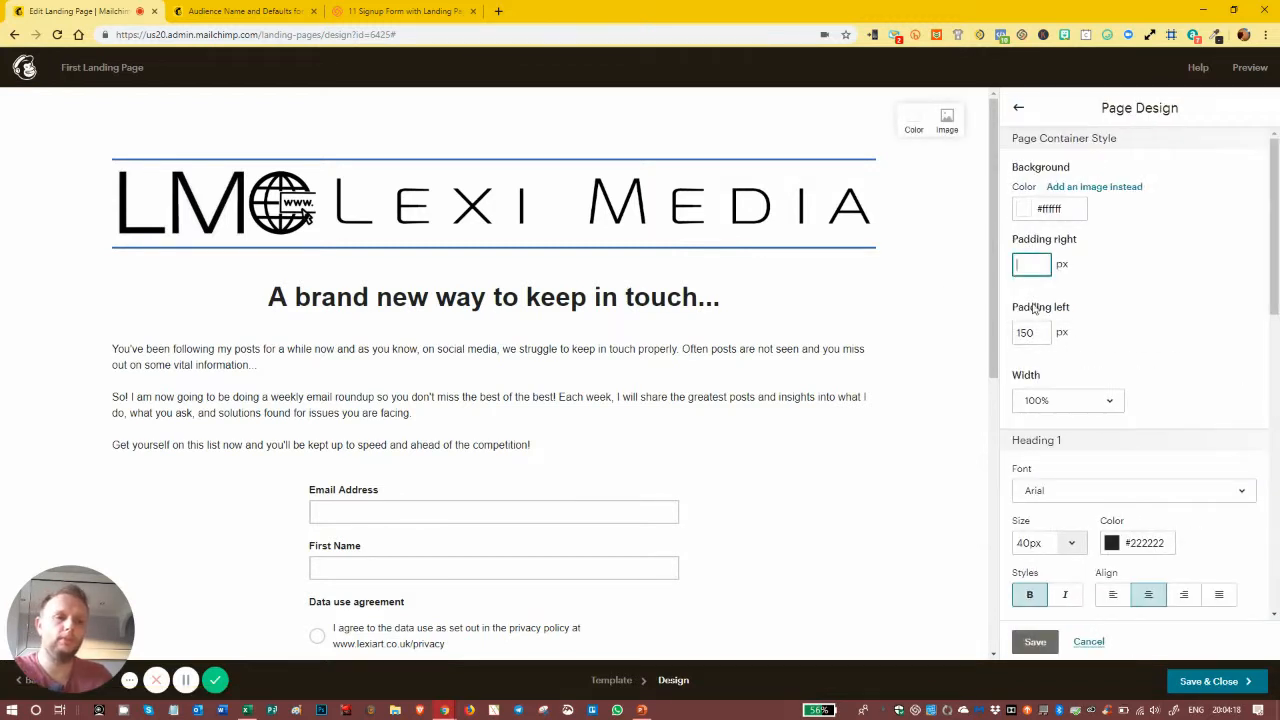
drag(1055, 334, 1013, 333)
key(BackSpace)
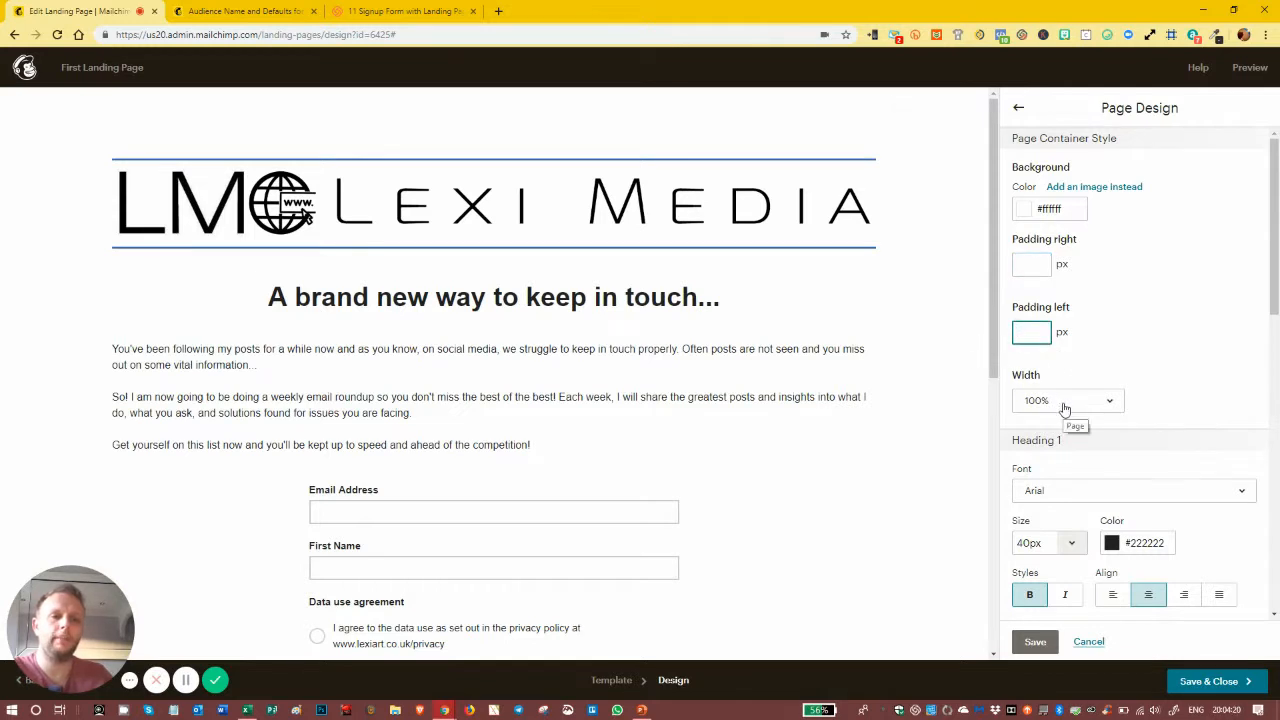
click(1065, 402)
click(1097, 308)
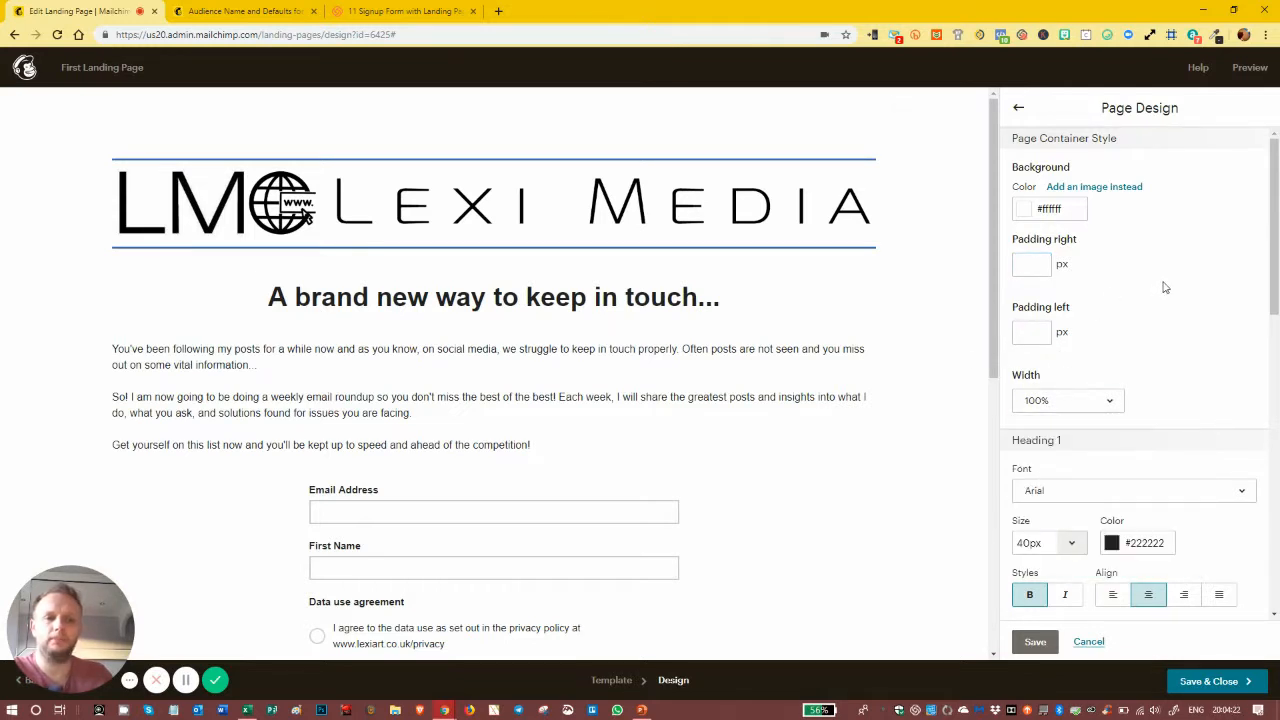
scroll(1140, 318, down, 2)
click(1038, 642)
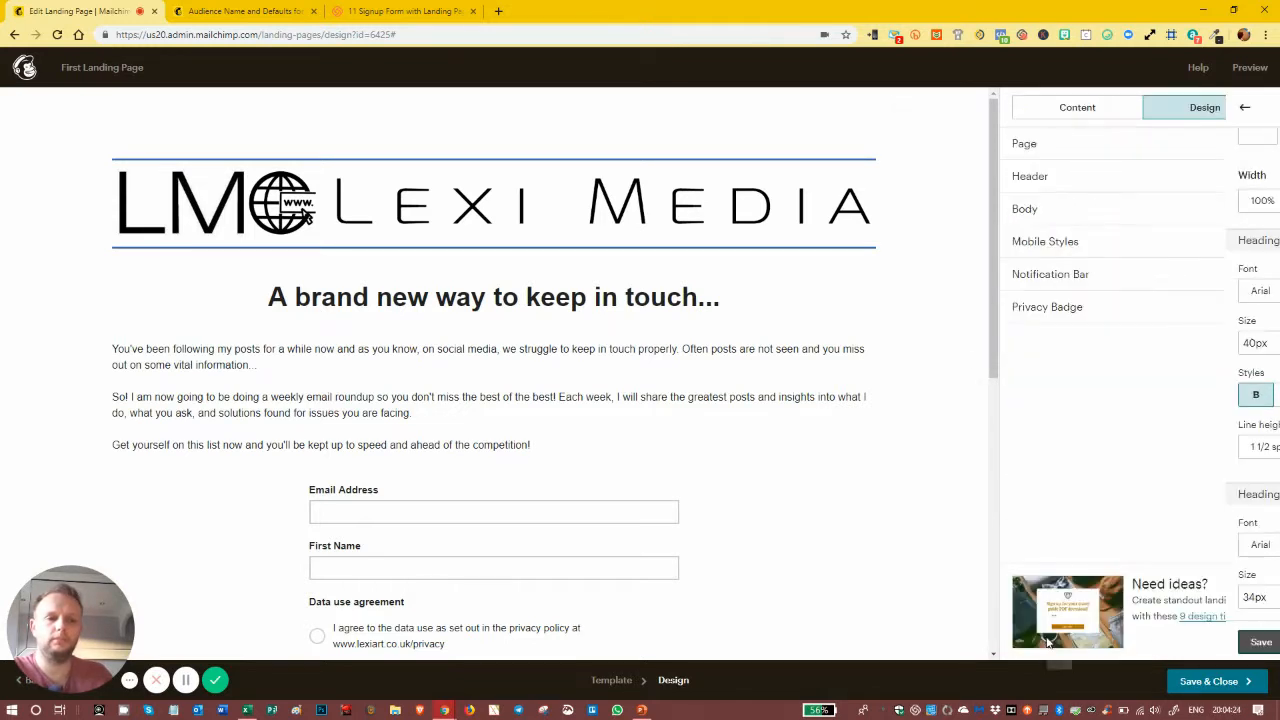
Step: Set the page width to 960px and save
click(1077, 143)
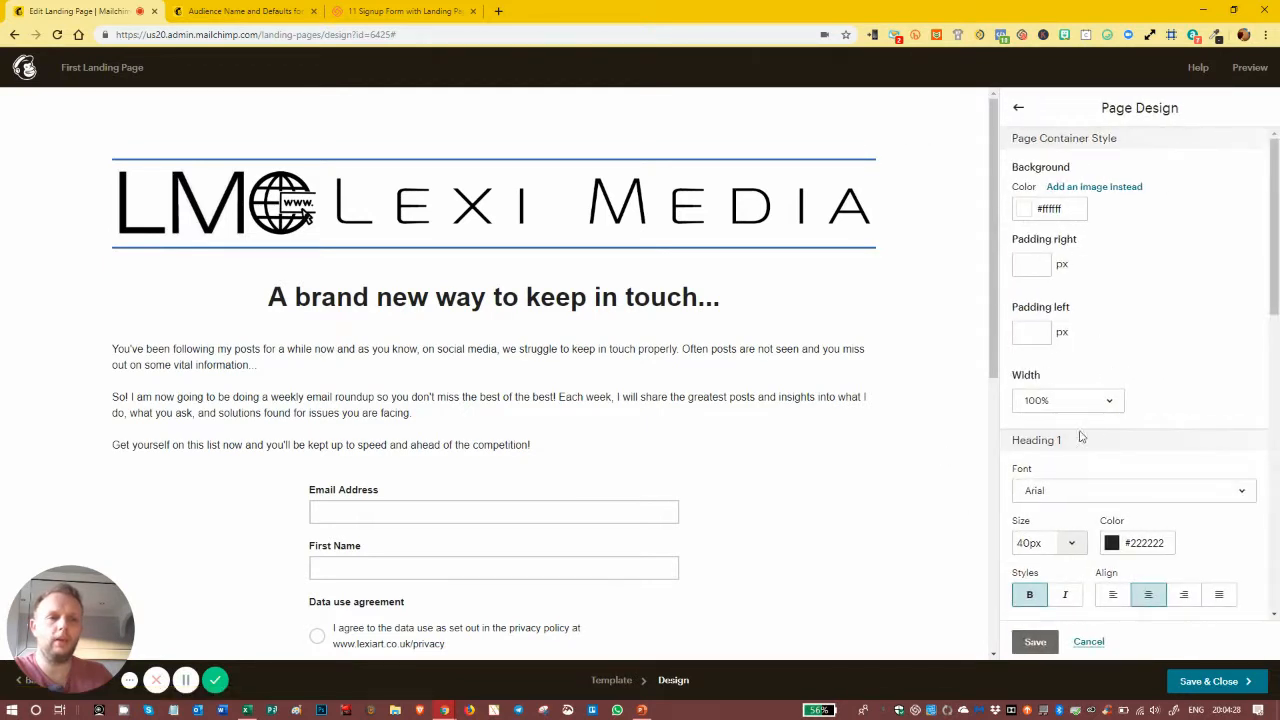
click(1060, 409)
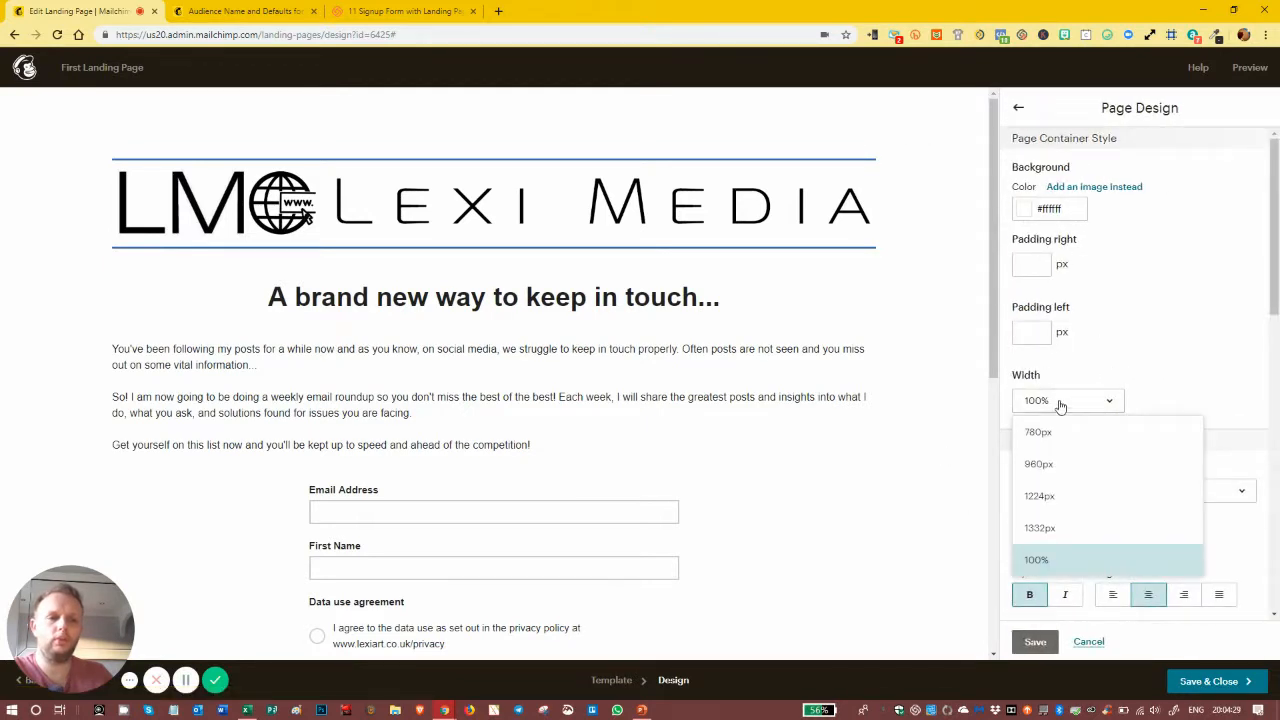
click(1055, 467)
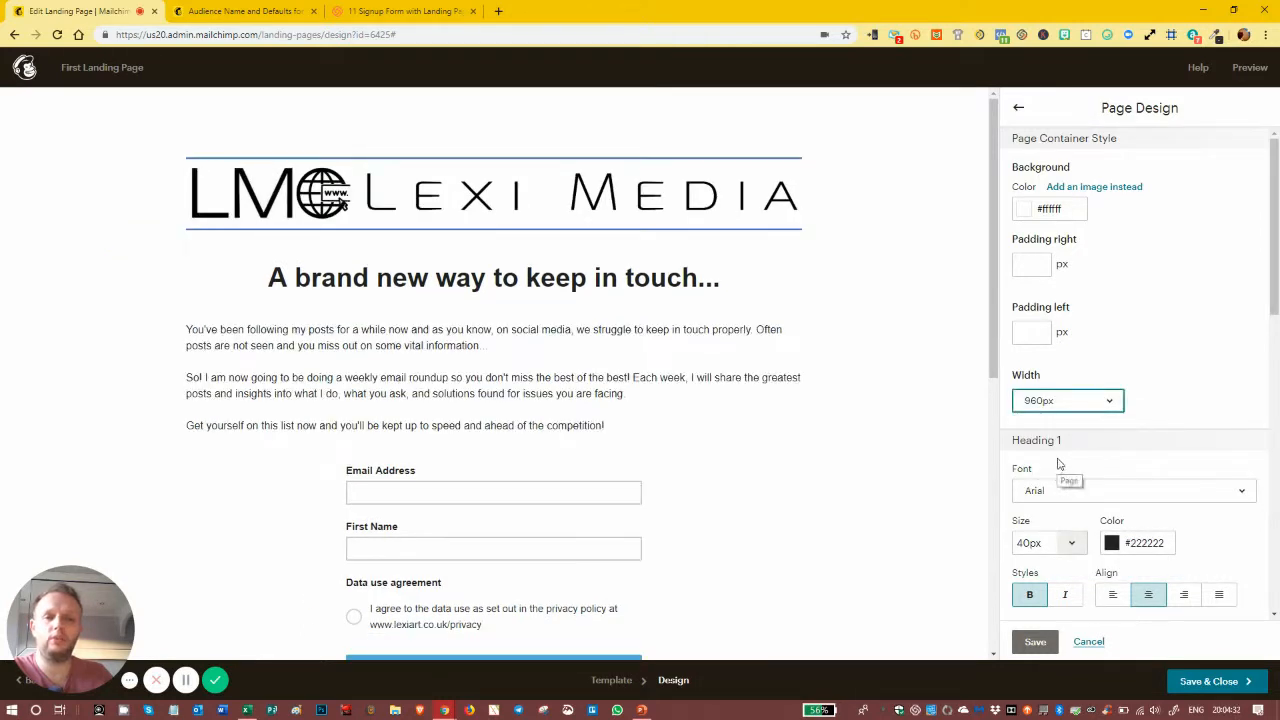
click(1035, 641)
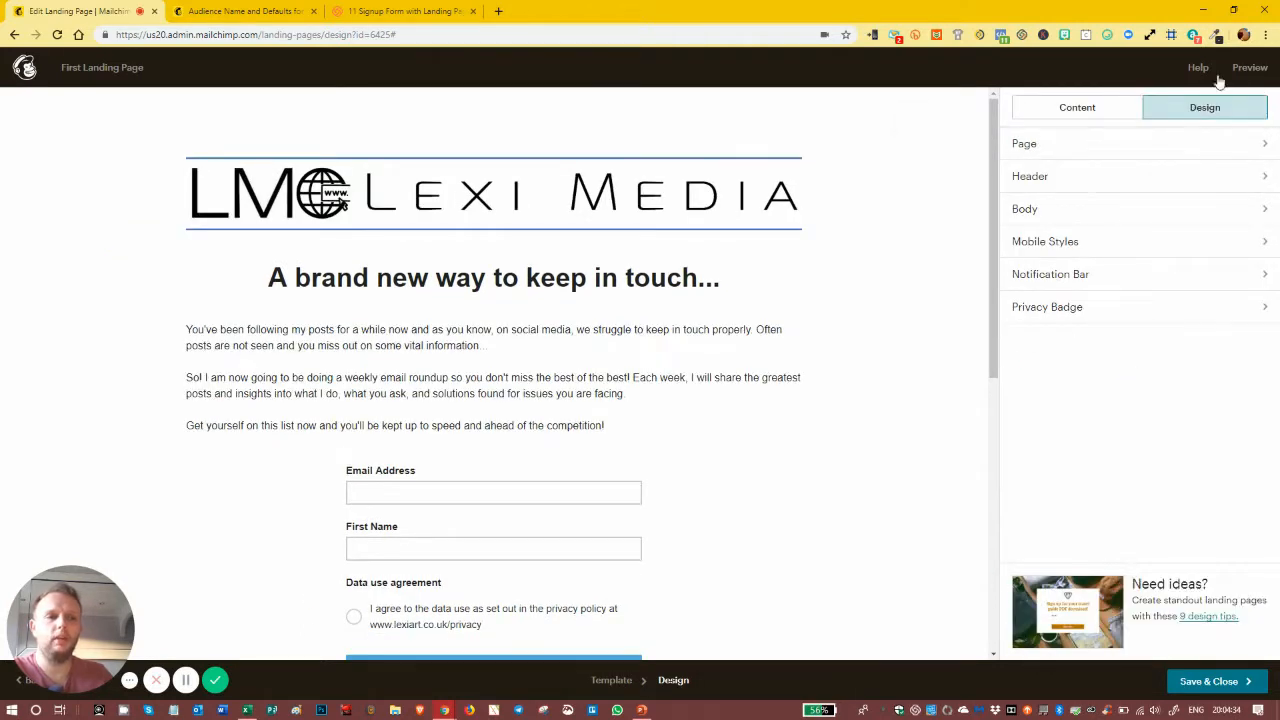
click(1250, 68)
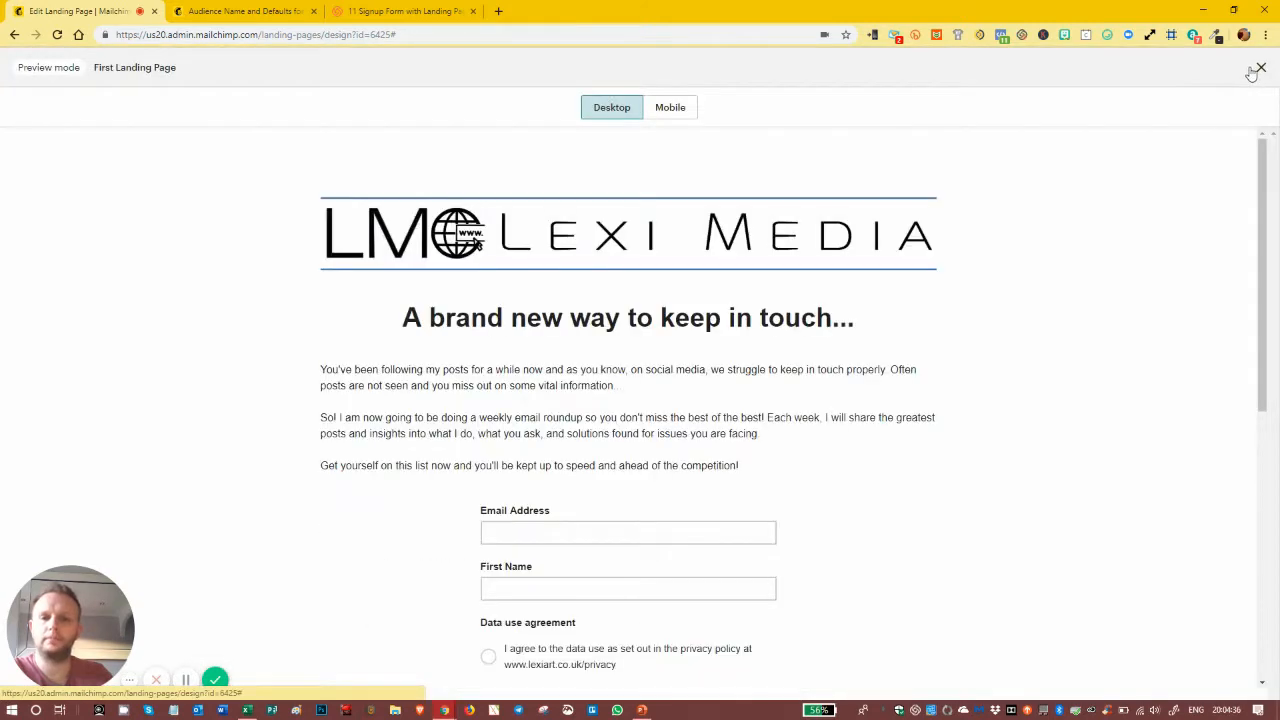
scroll(686, 268, down, 5)
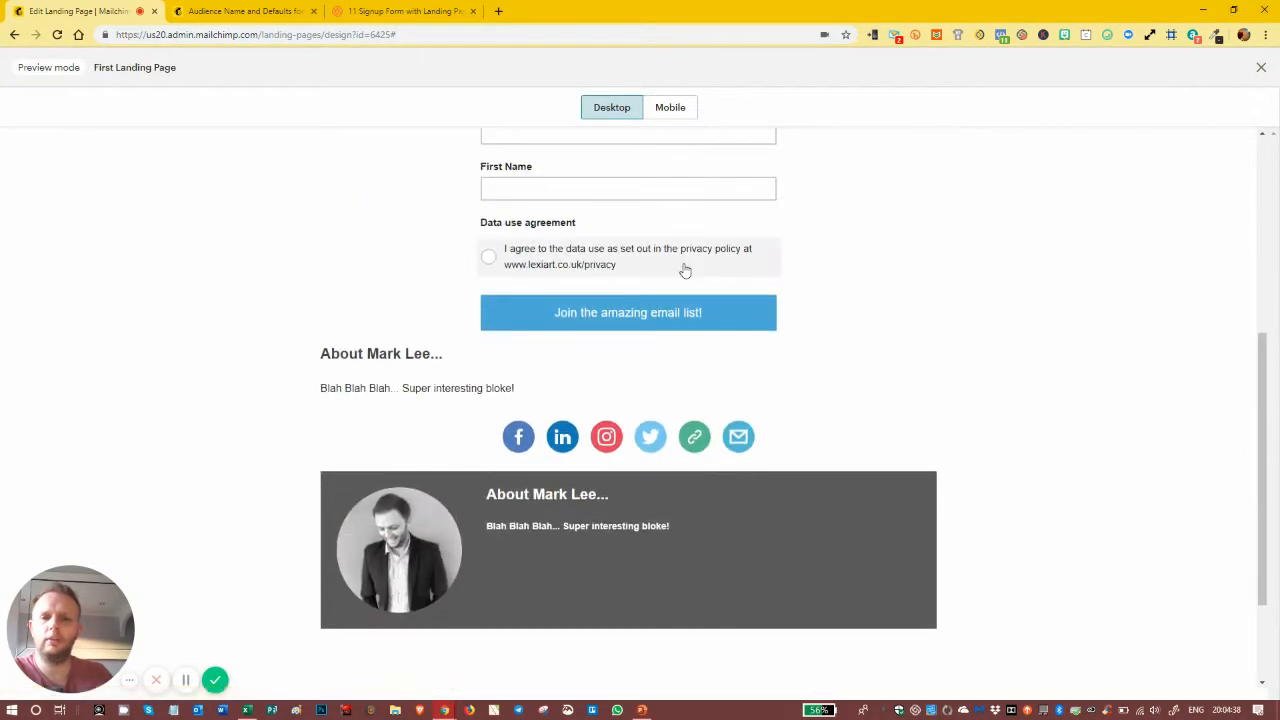
scroll(684, 272, down, 1)
scroll(683, 274, up, 6)
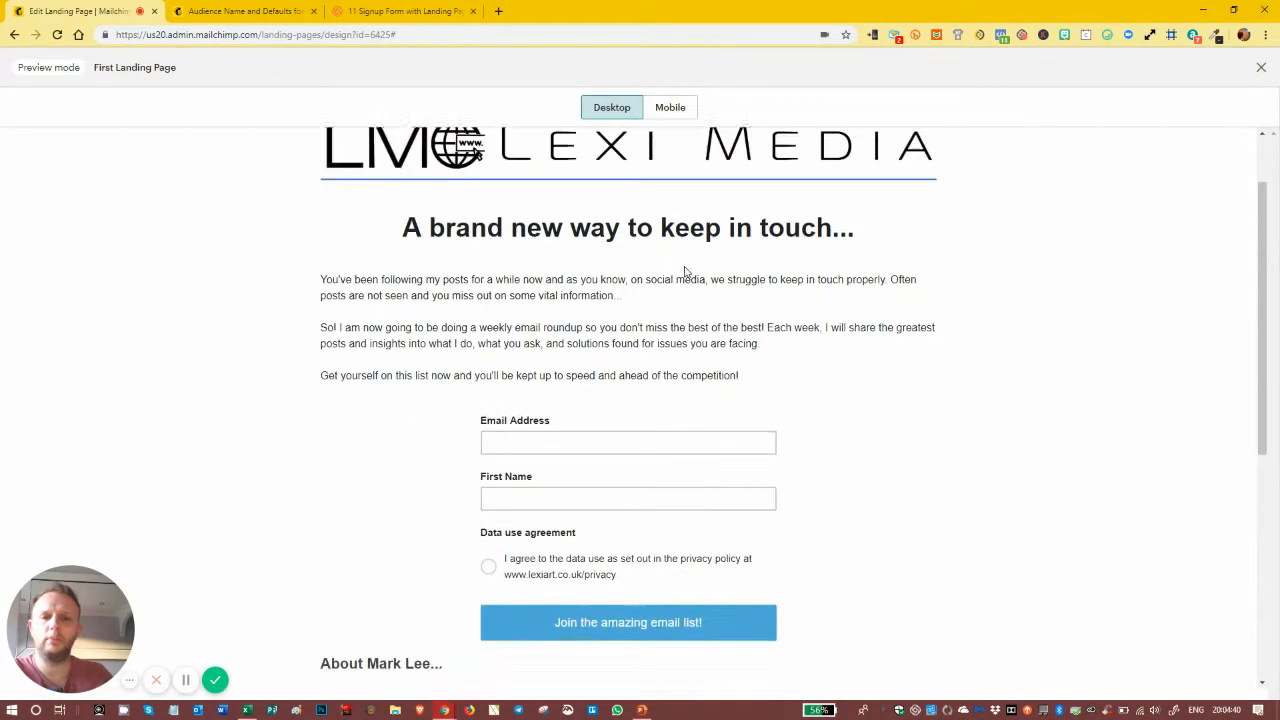
click(667, 112)
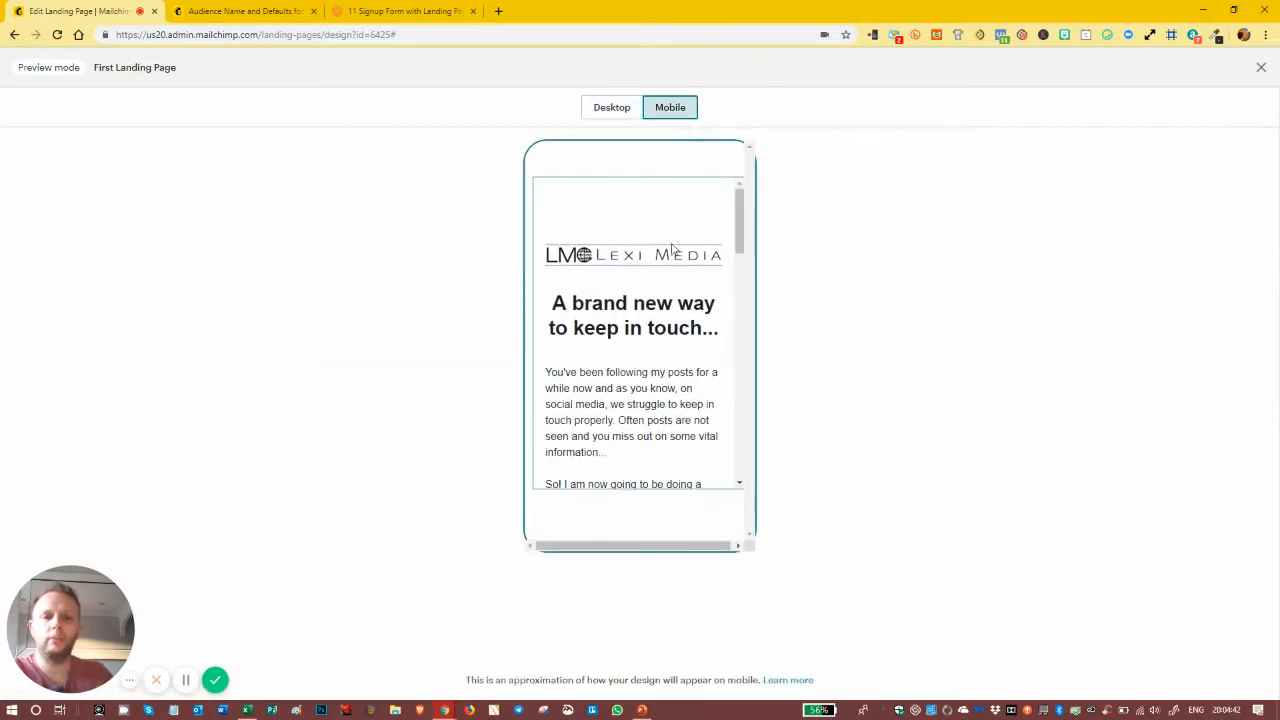
scroll(678, 270, down, 8)
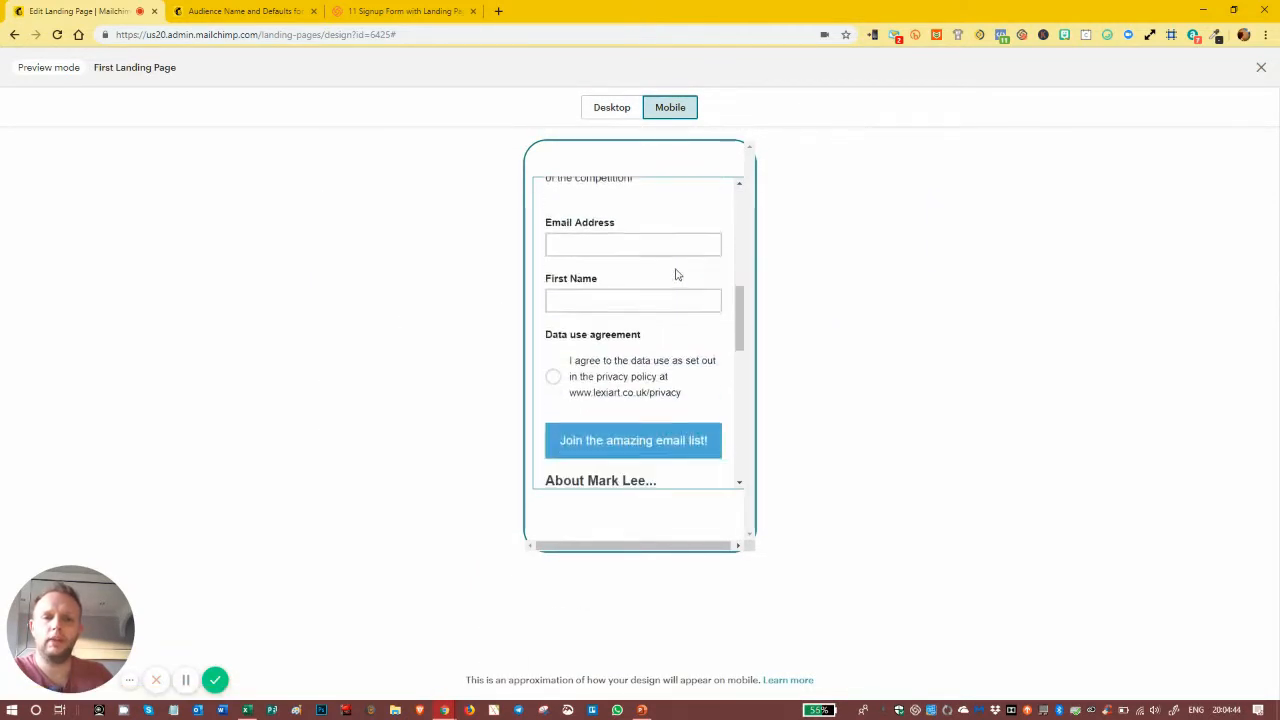
scroll(677, 274, down, 6)
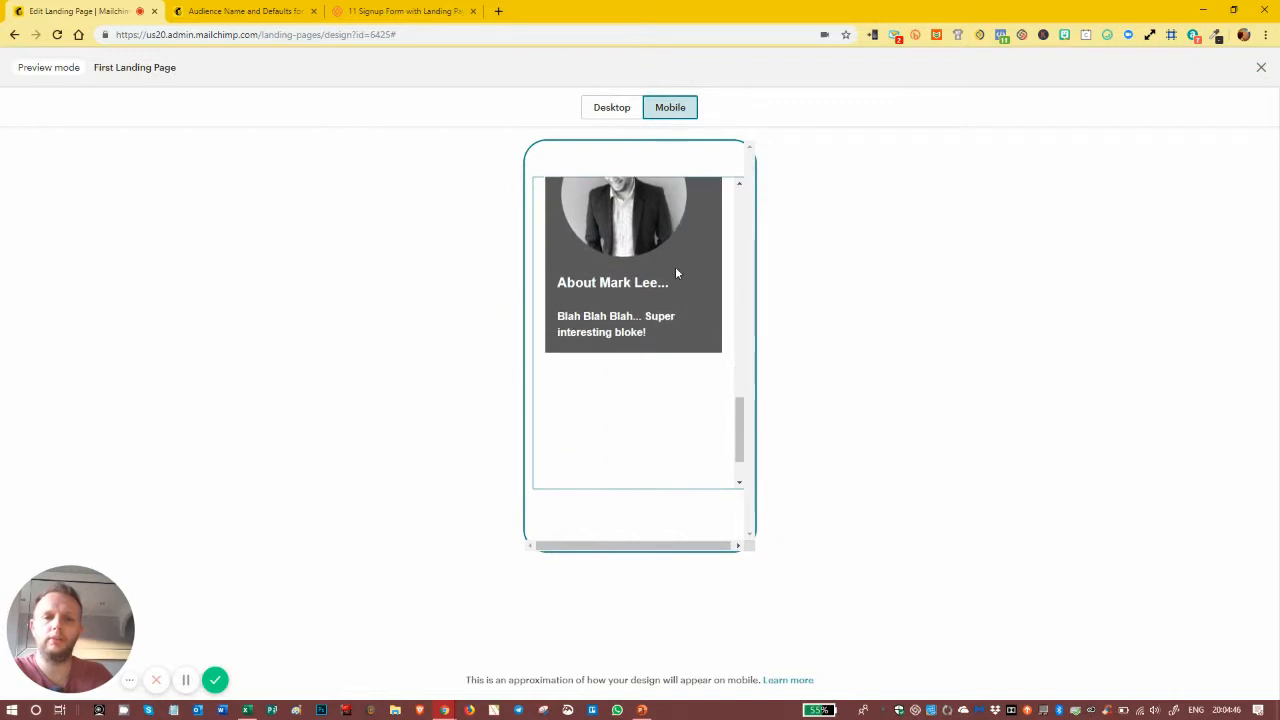
scroll(677, 272, up, 5)
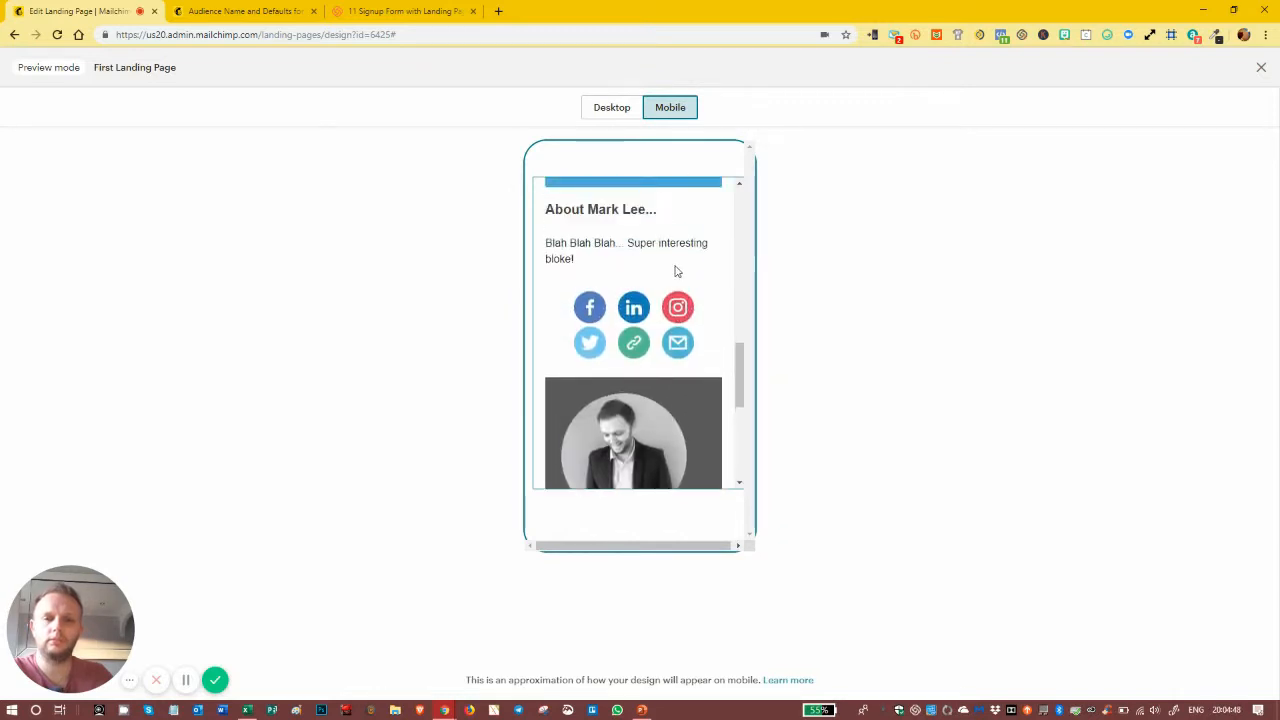
click(624, 108)
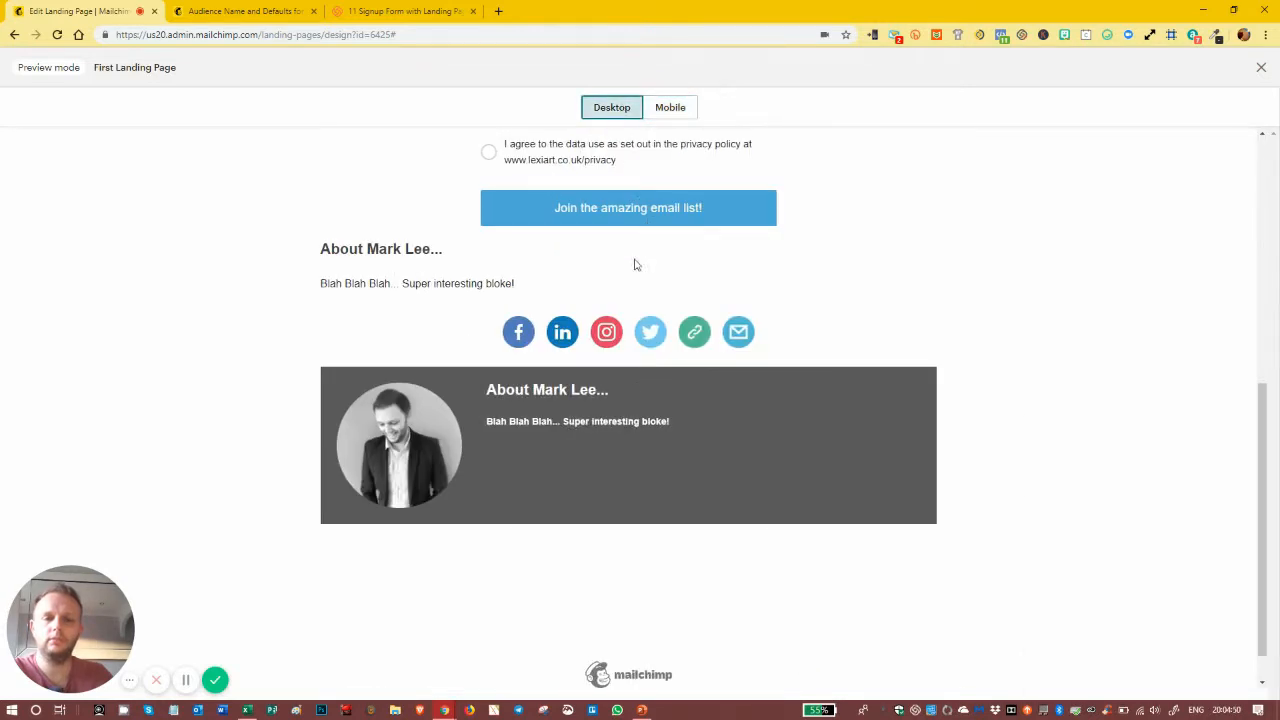
click(1261, 68)
scroll(689, 340, down, 5)
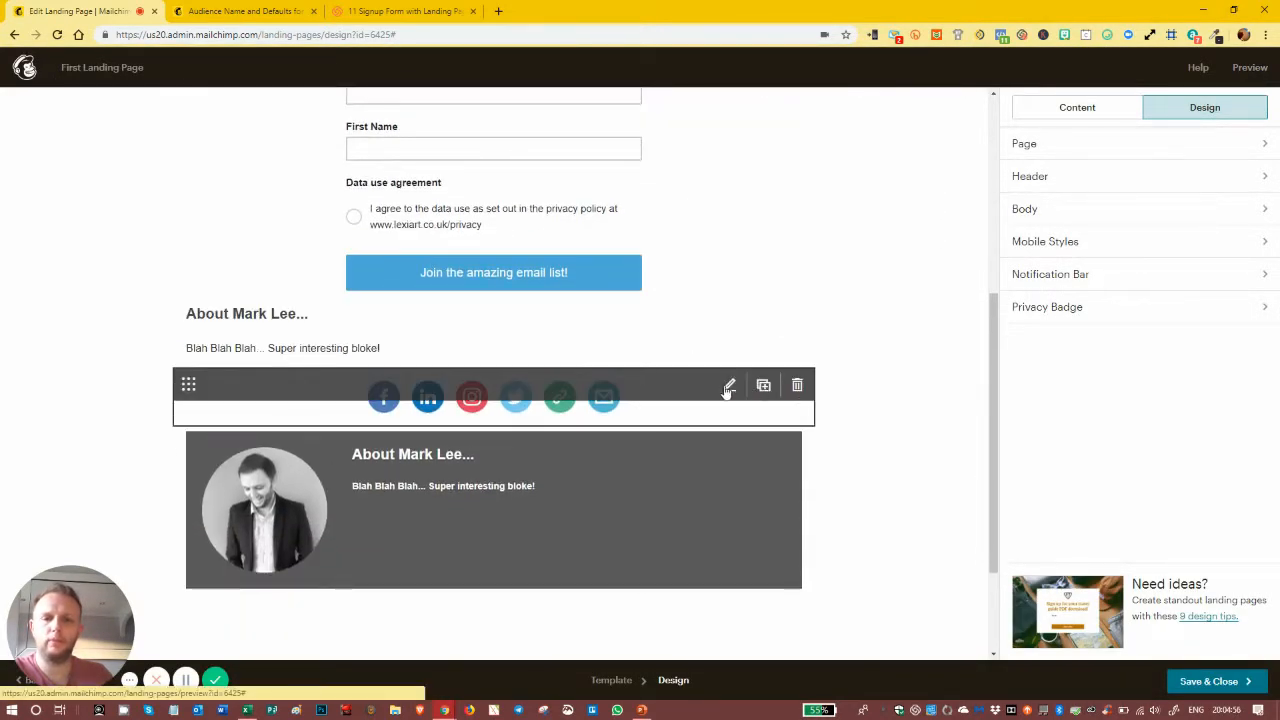
Step: Move the social icons below the bio photo card and delete the About Mark Lee text block
drag(187, 383, 201, 551)
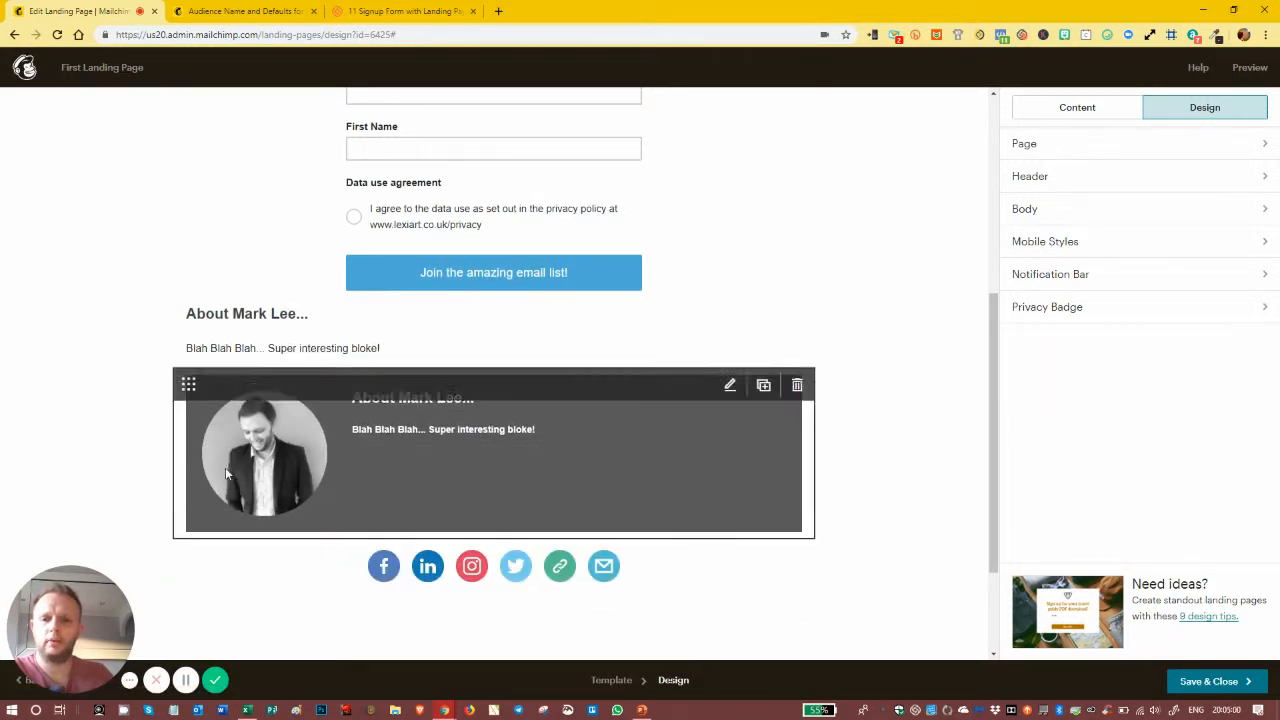
click(797, 313)
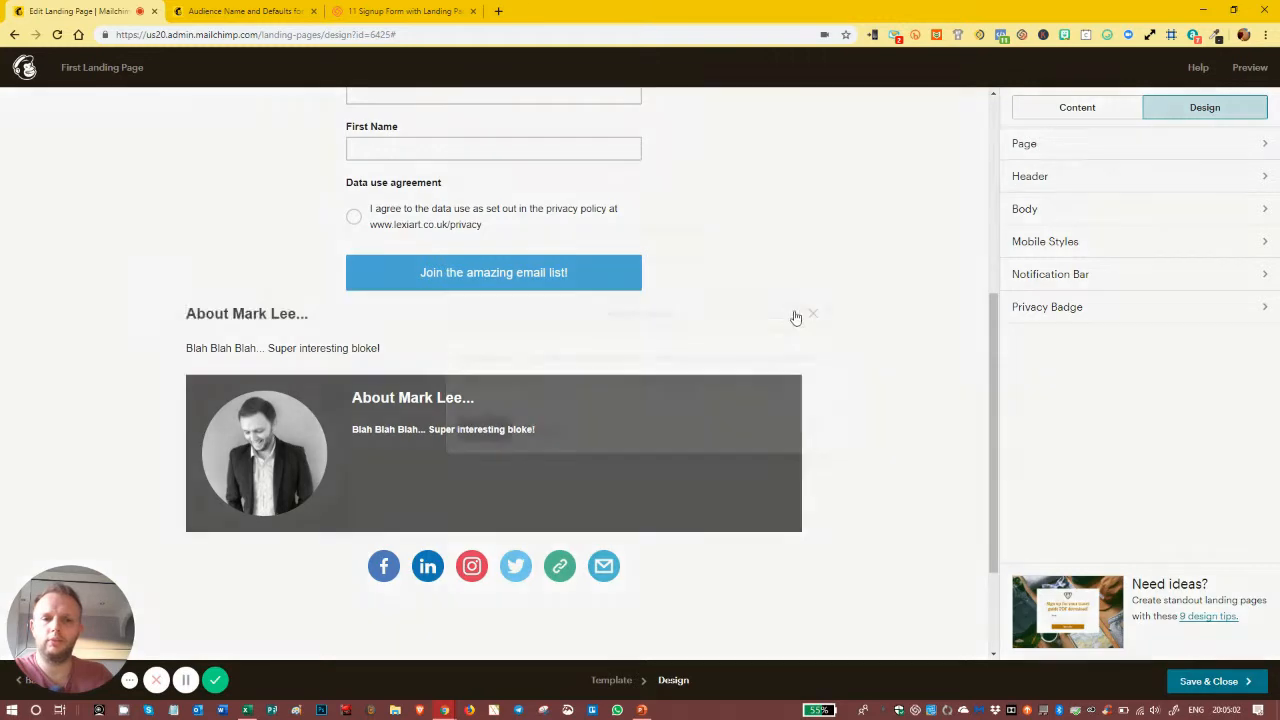
click(486, 429)
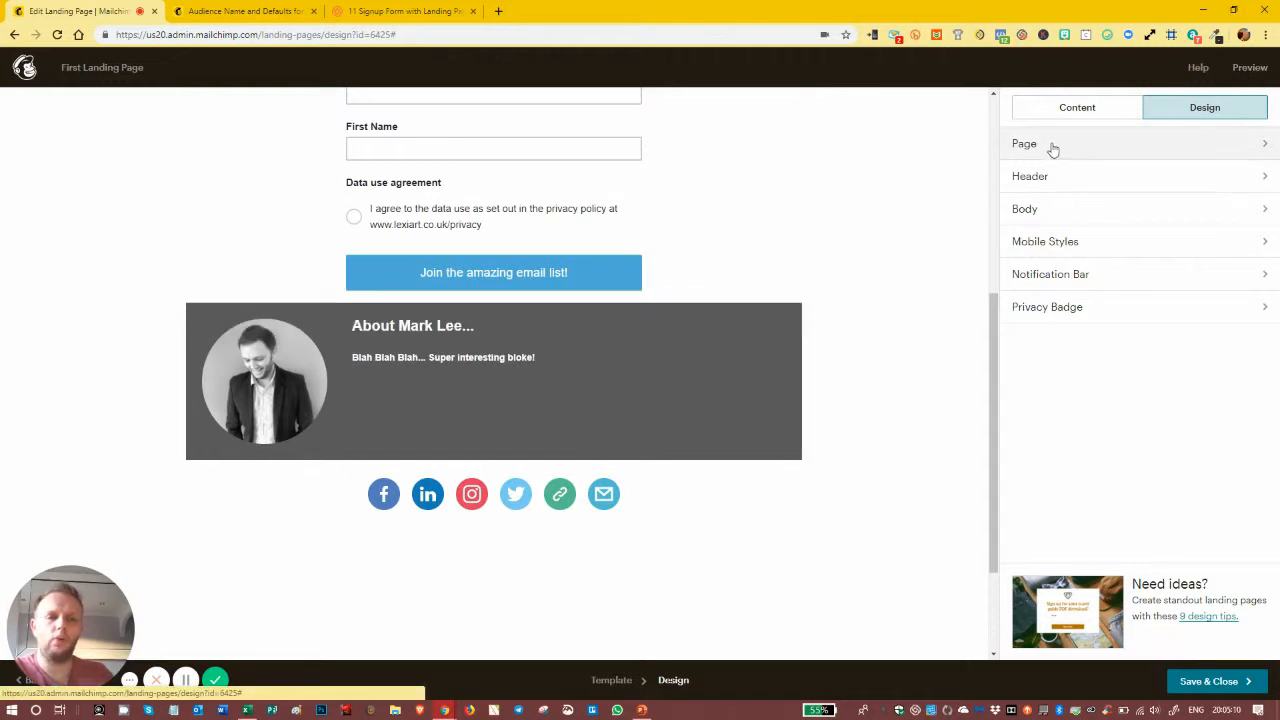
scroll(800, 196, up, 1)
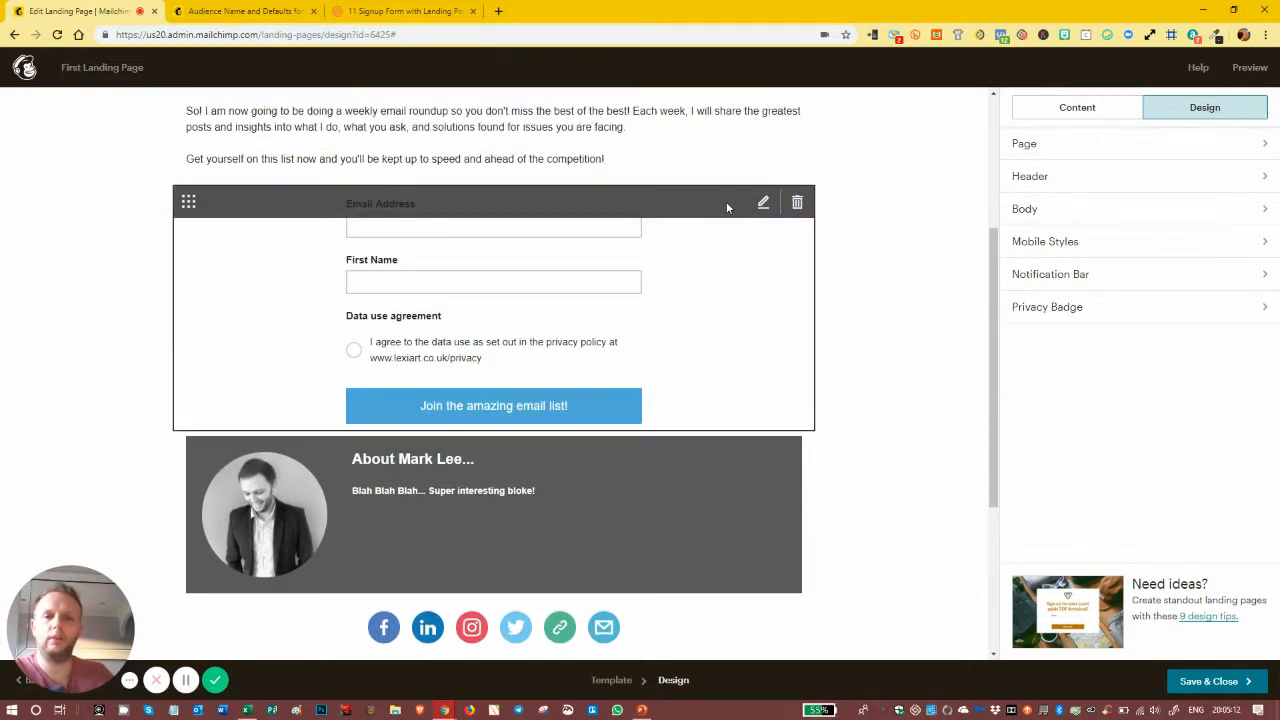
Step: Set the signup form block's Form Width to 75% and save
click(727, 206)
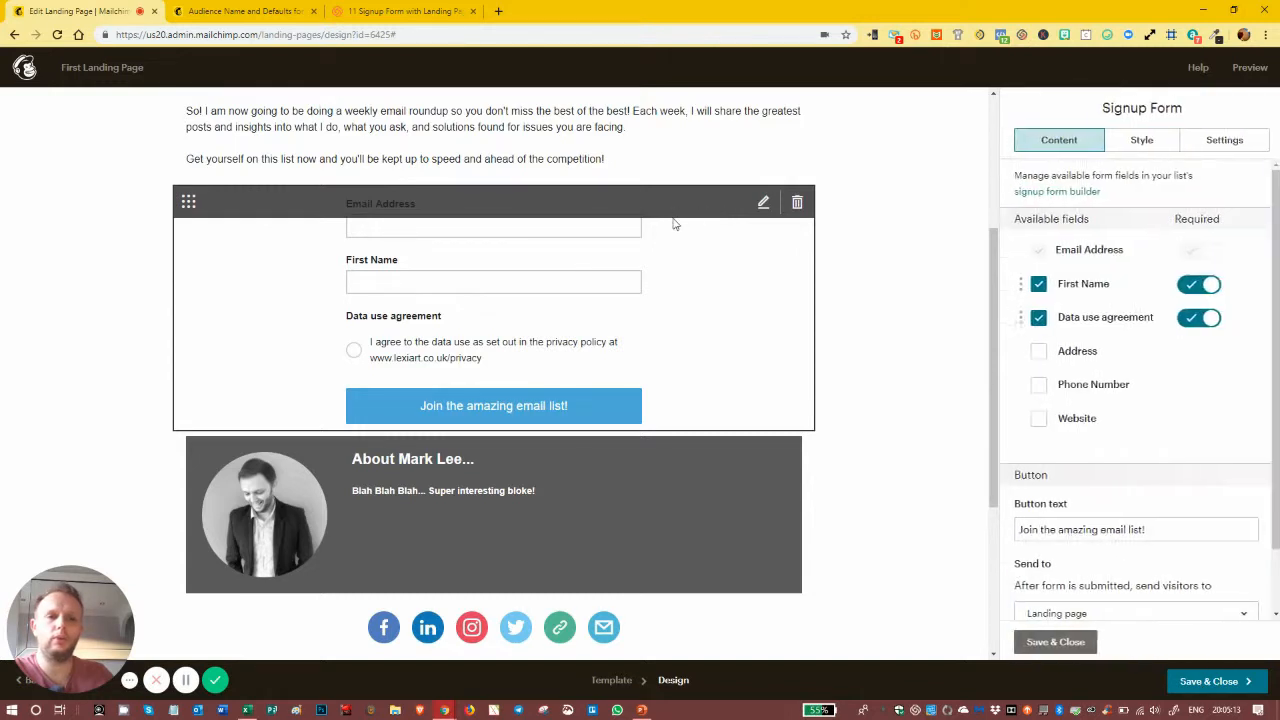
click(1209, 148)
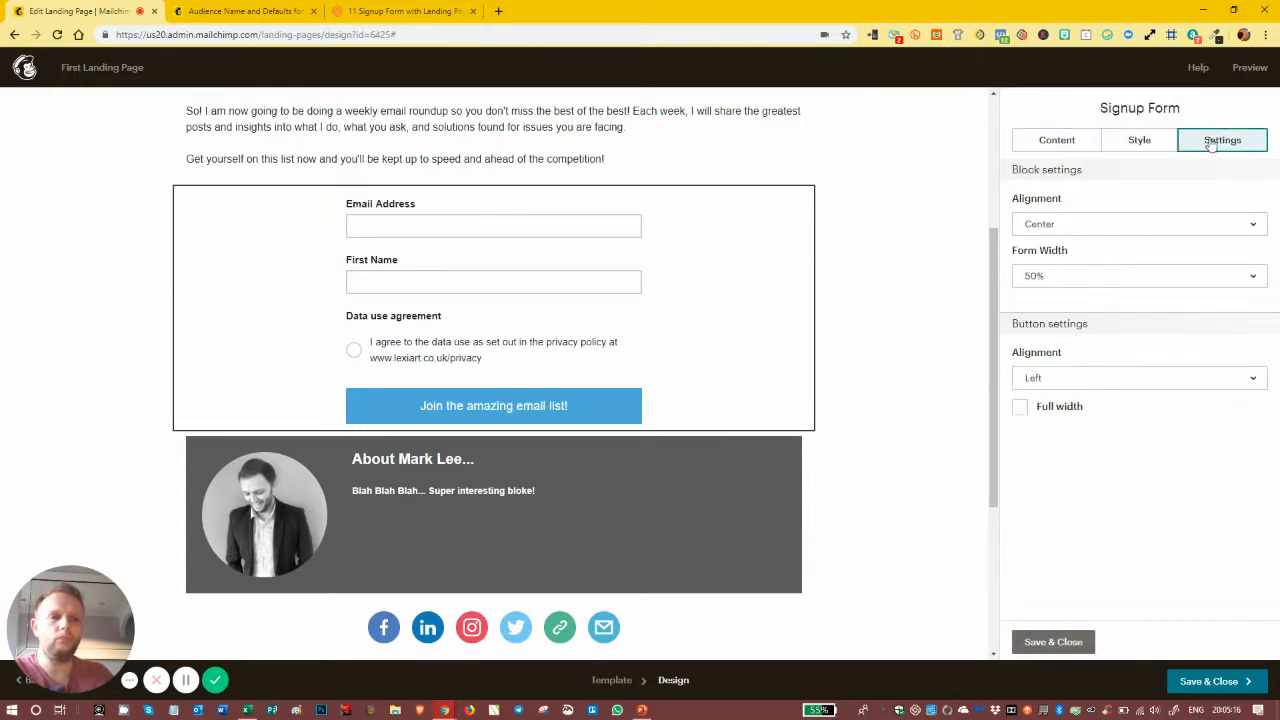
click(1057, 278)
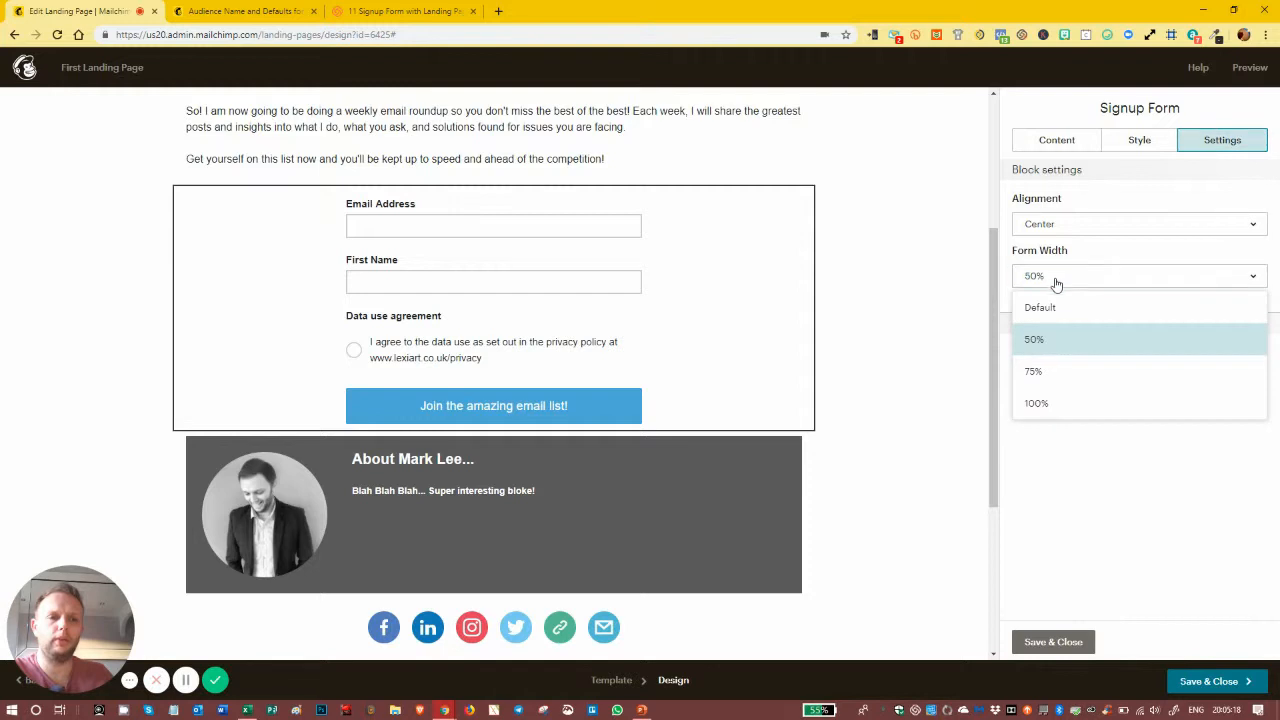
click(1036, 373)
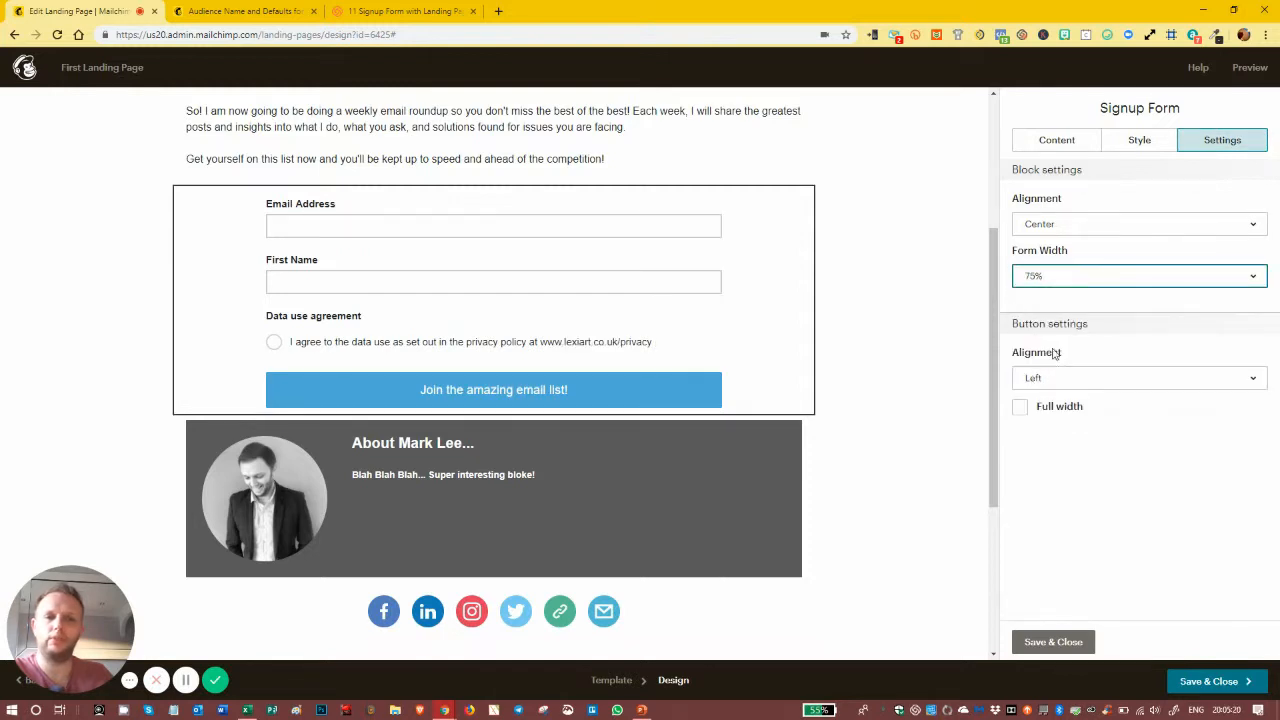
click(1053, 641)
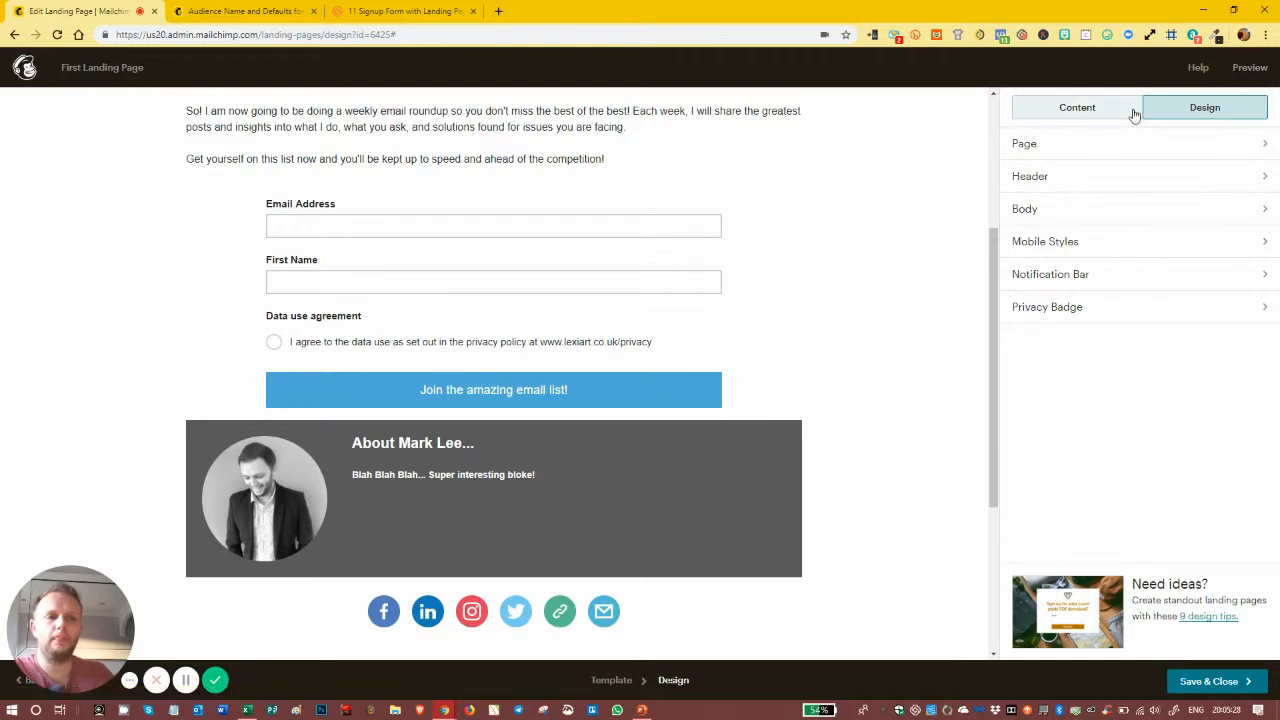
Step: Give the Join the amazing email list! button a yellow background
click(613, 349)
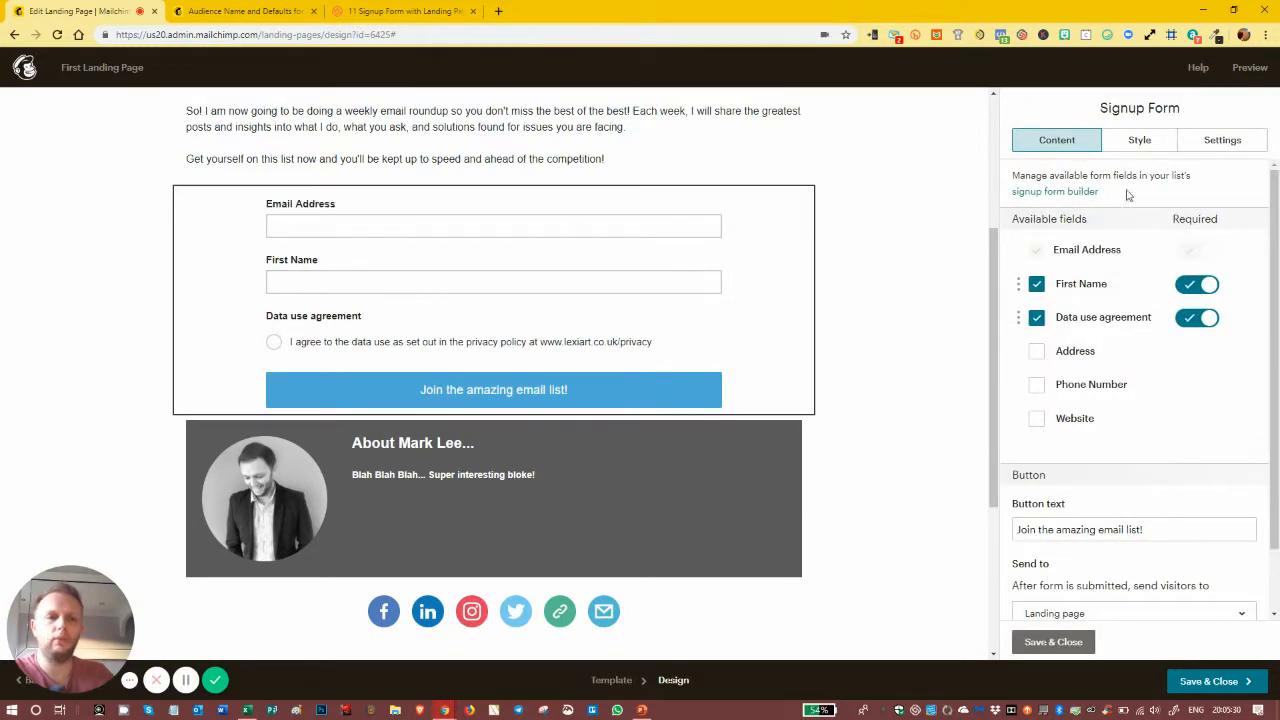
click(1134, 142)
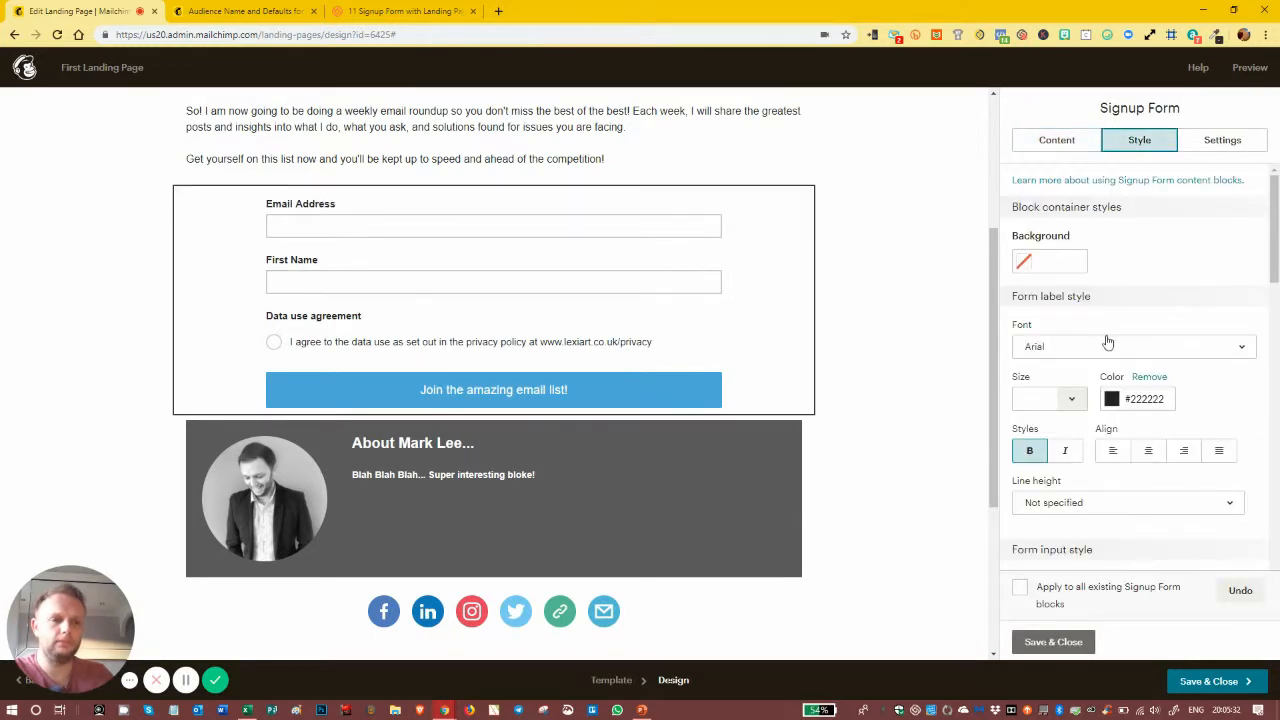
scroll(1108, 337, down, 5)
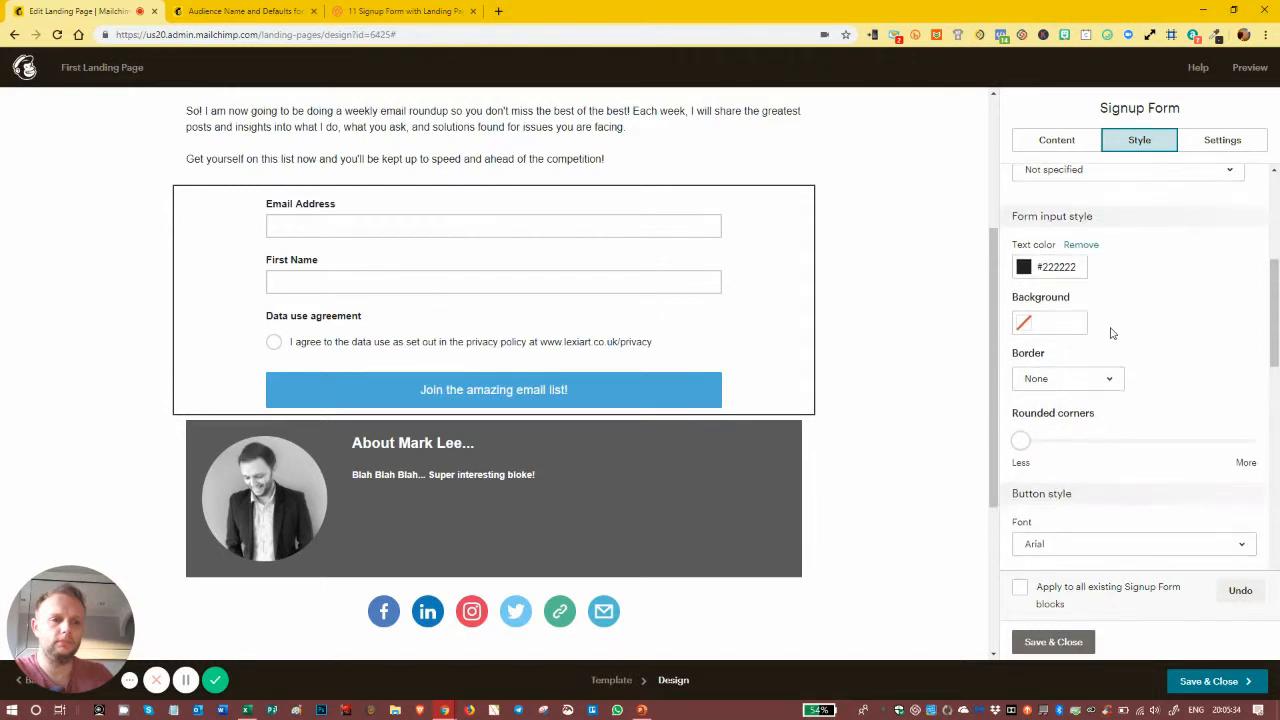
scroll(1110, 333, down, 3)
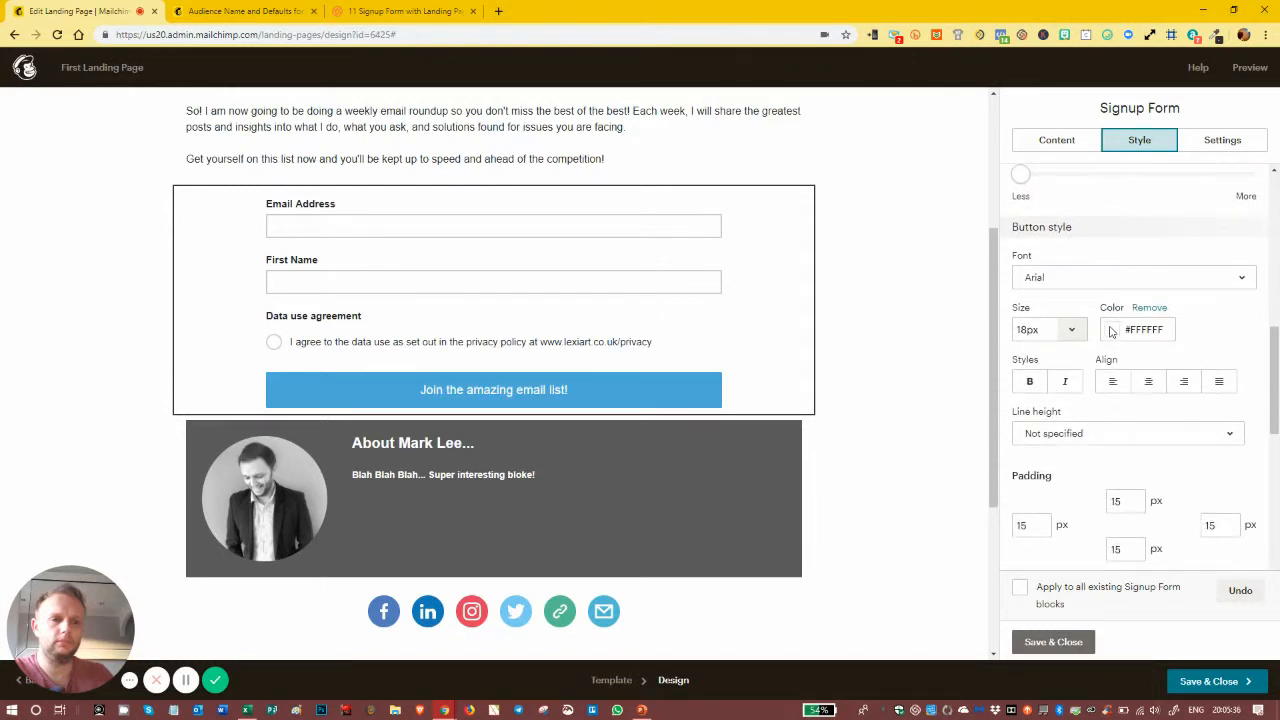
scroll(1108, 330, down, 4)
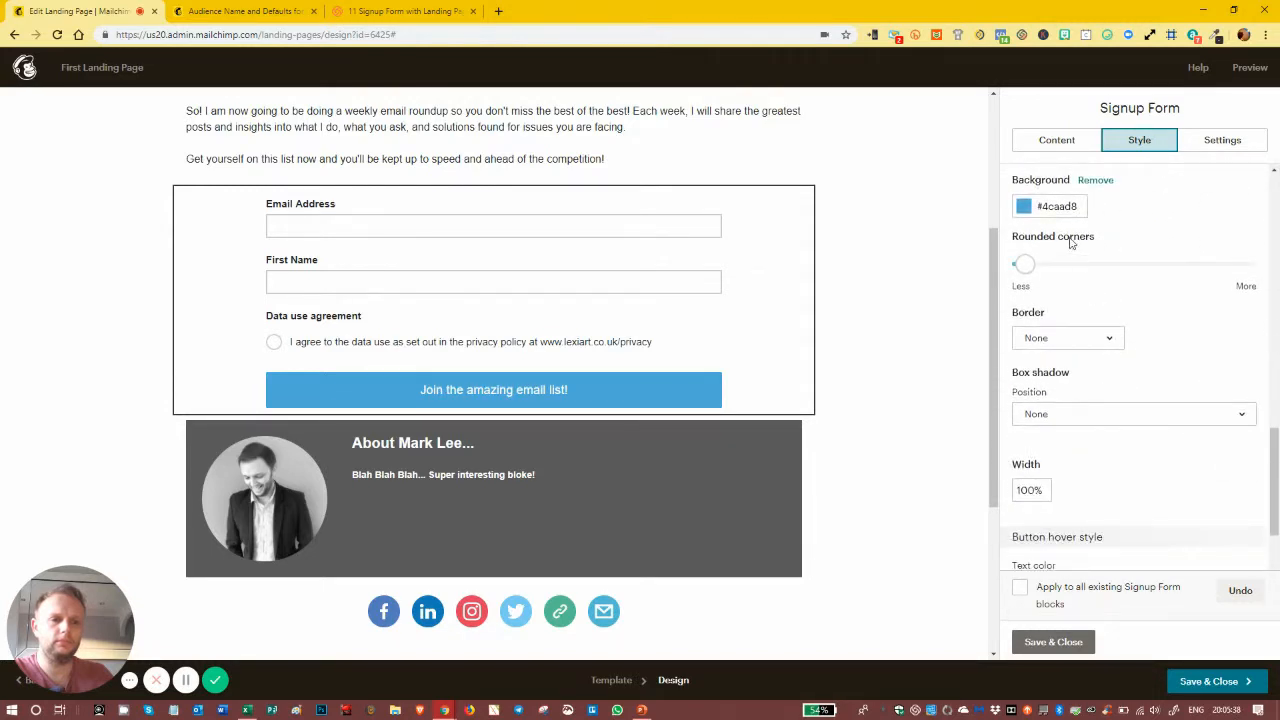
click(1052, 208)
click(1059, 334)
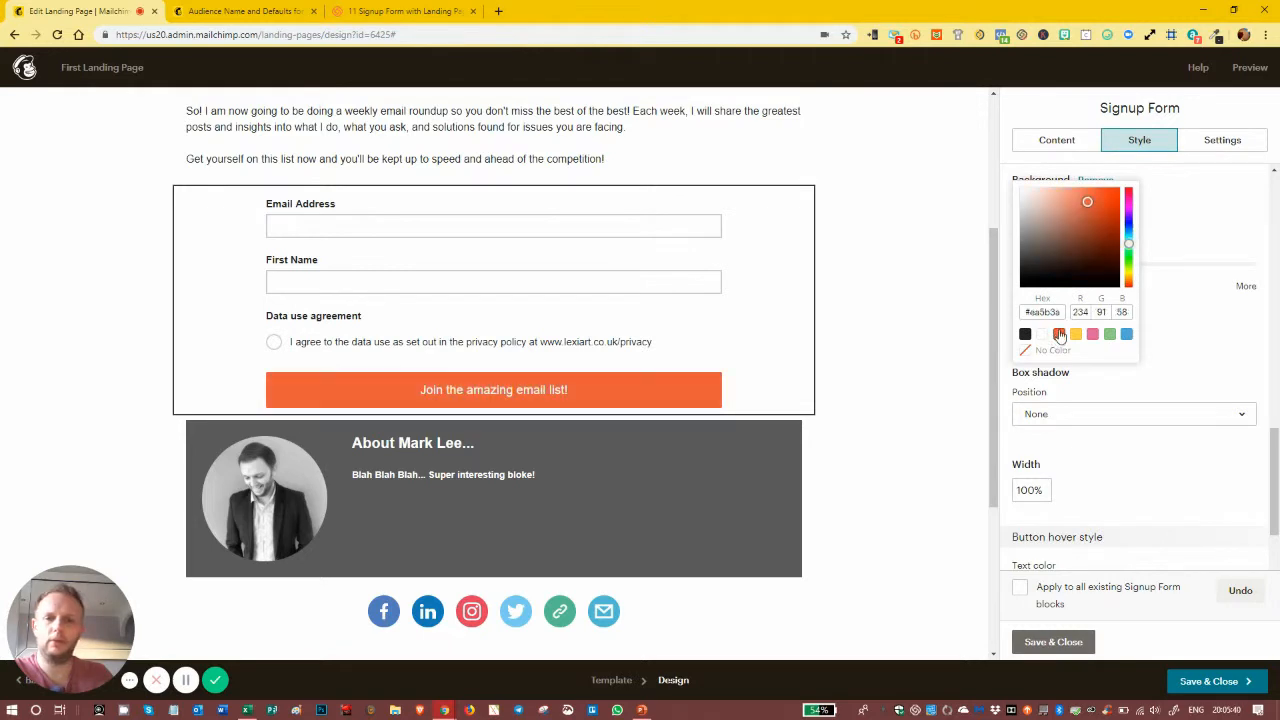
click(1075, 334)
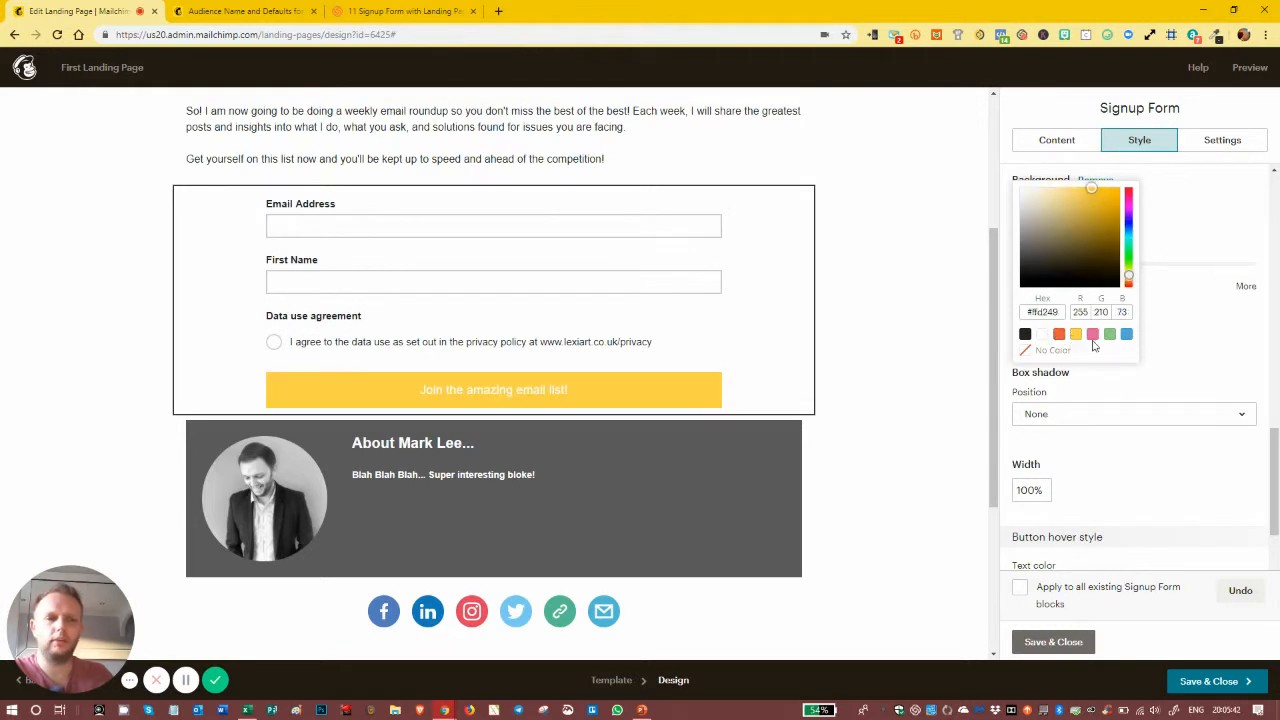
click(1194, 314)
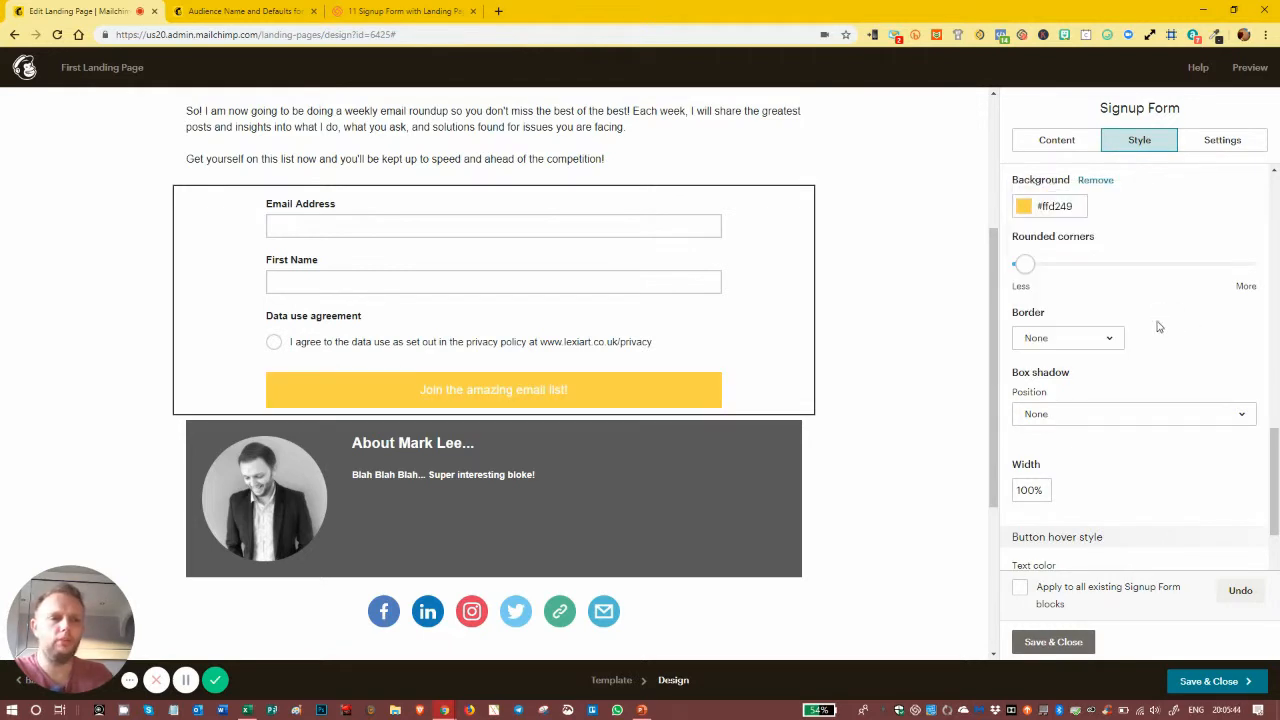
scroll(1152, 325, up, 4)
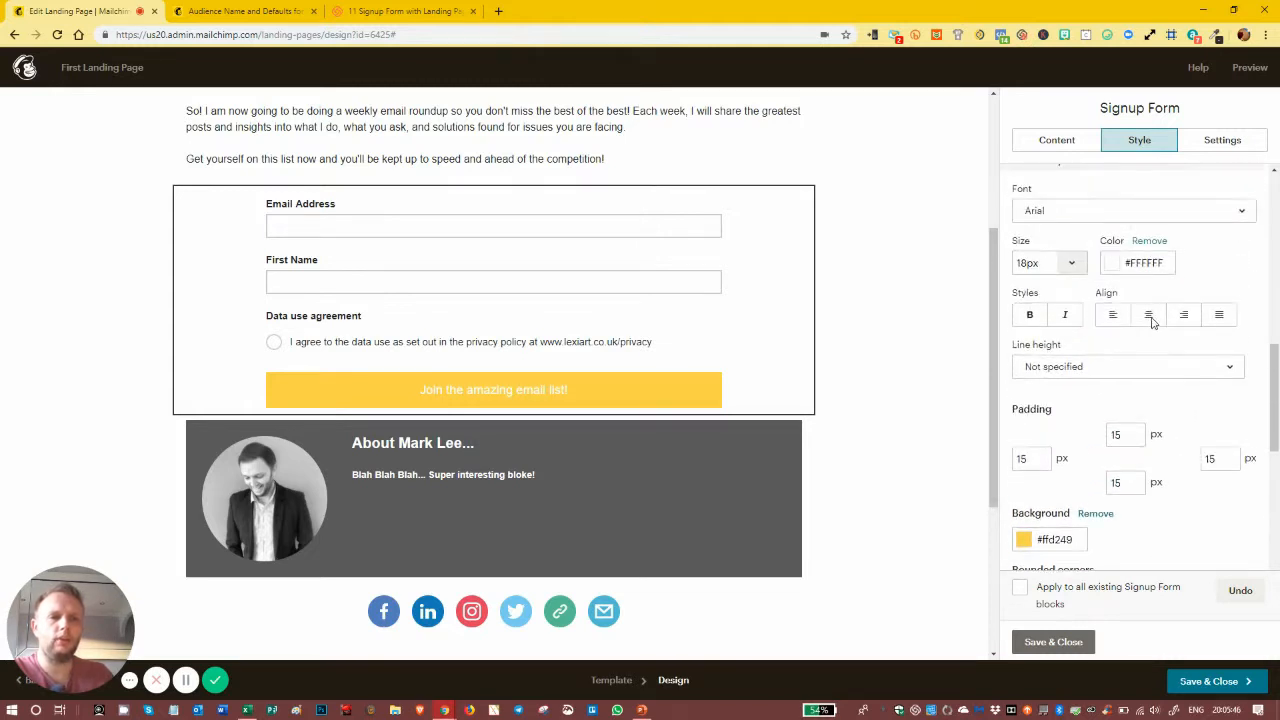
Step: Make the button text bold and dark #222222
click(1140, 261)
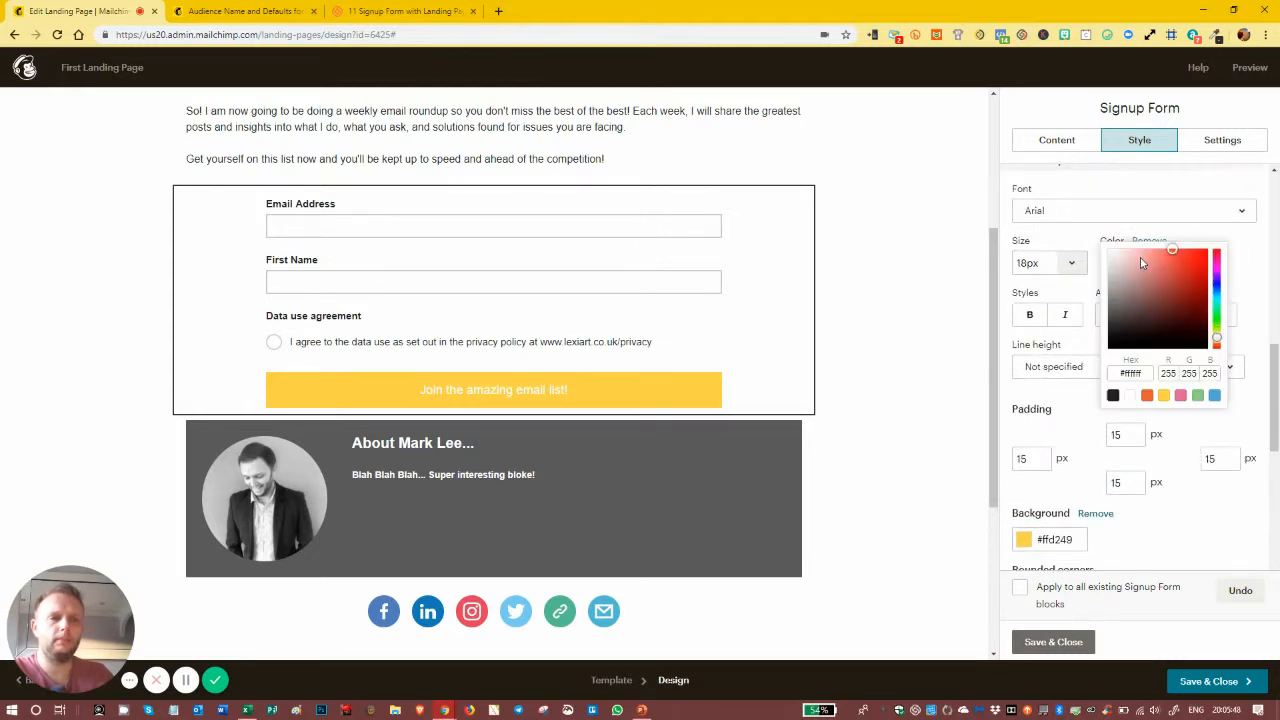
click(1112, 396)
click(1032, 318)
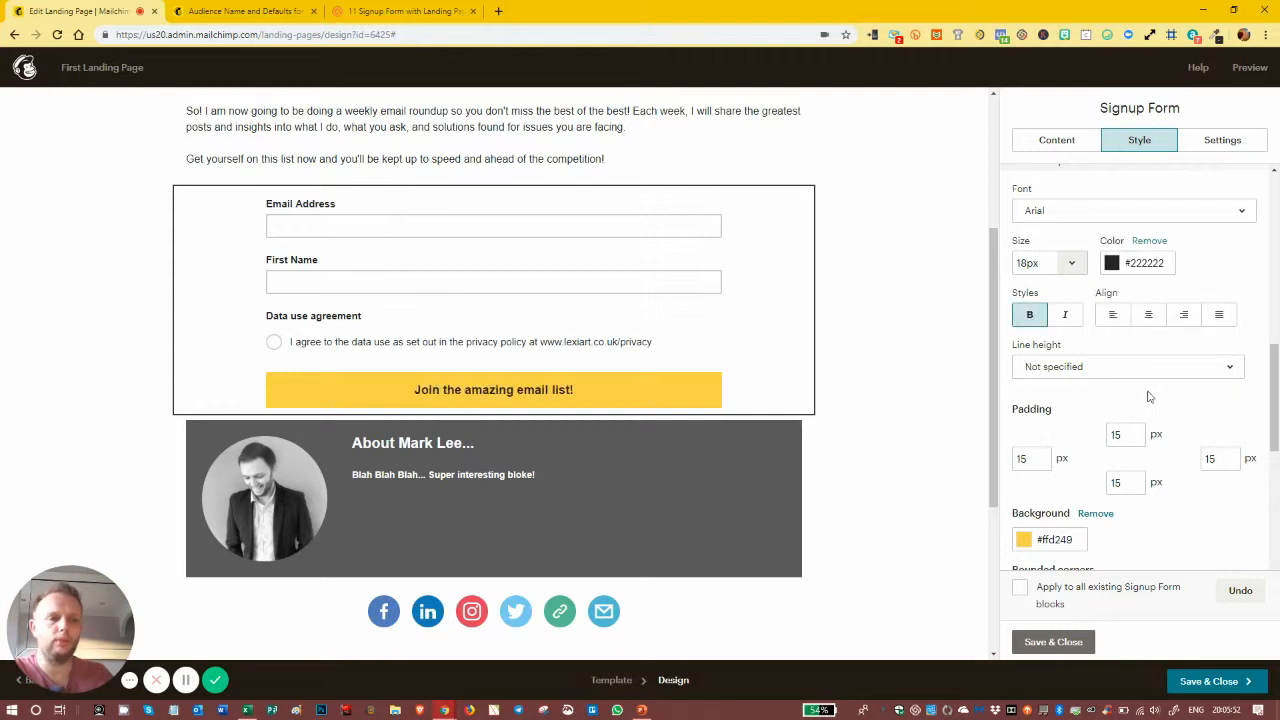
scroll(1149, 393, down, 1)
scroll(1149, 390, up, 2)
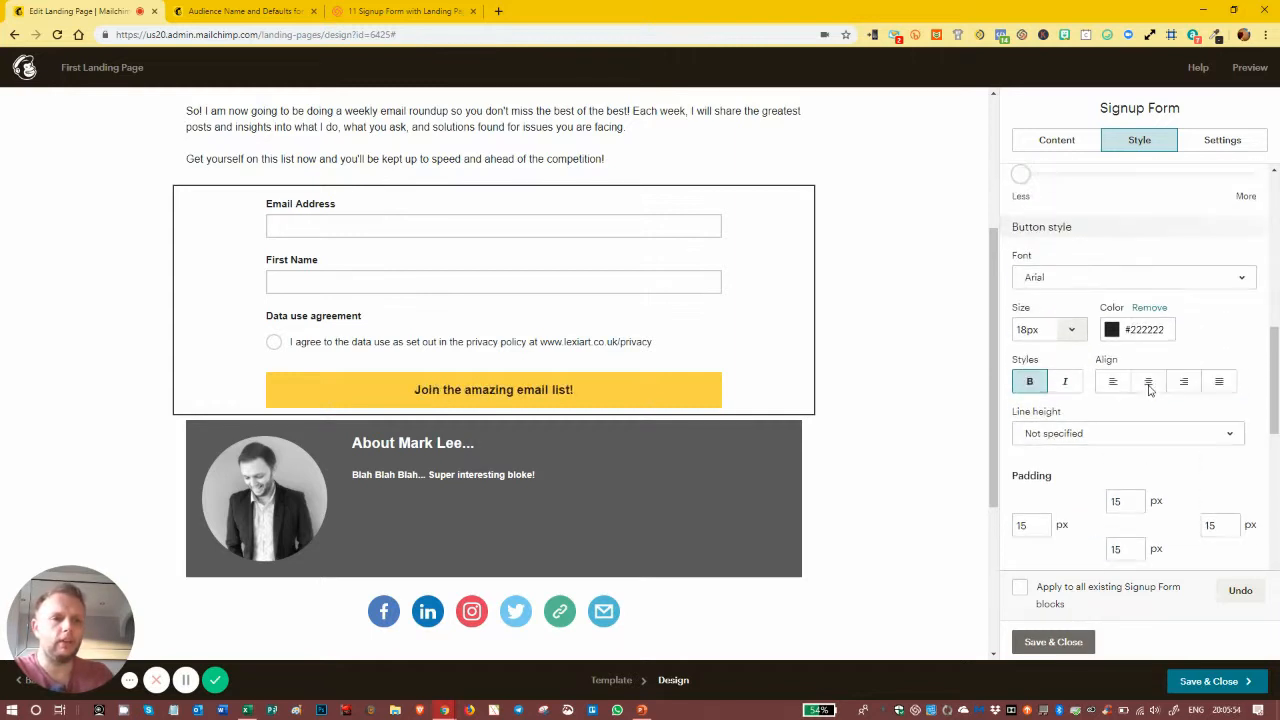
scroll(1149, 389, up, 1)
Step: Increase the form input corner rounding so the Email Address and First Name fields look pill-shaped
drag(1020, 242, 1128, 246)
scroll(1120, 278, up, 4)
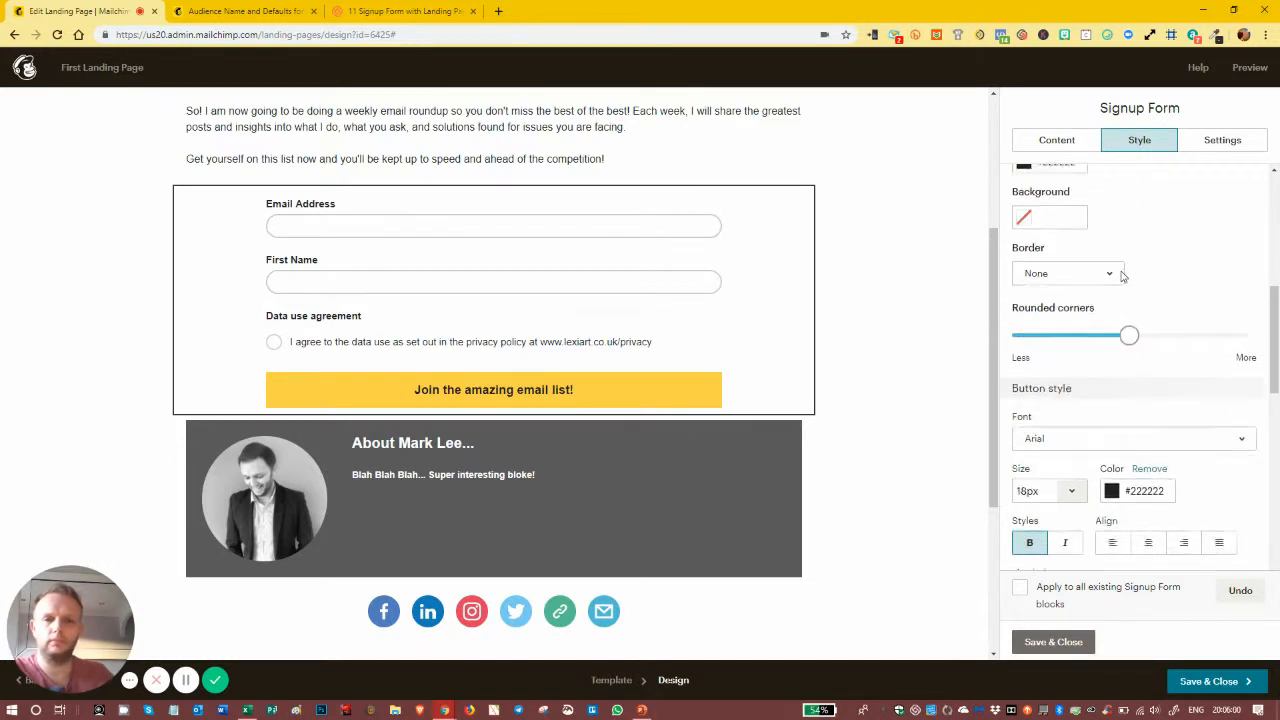
scroll(1120, 350, up, 1)
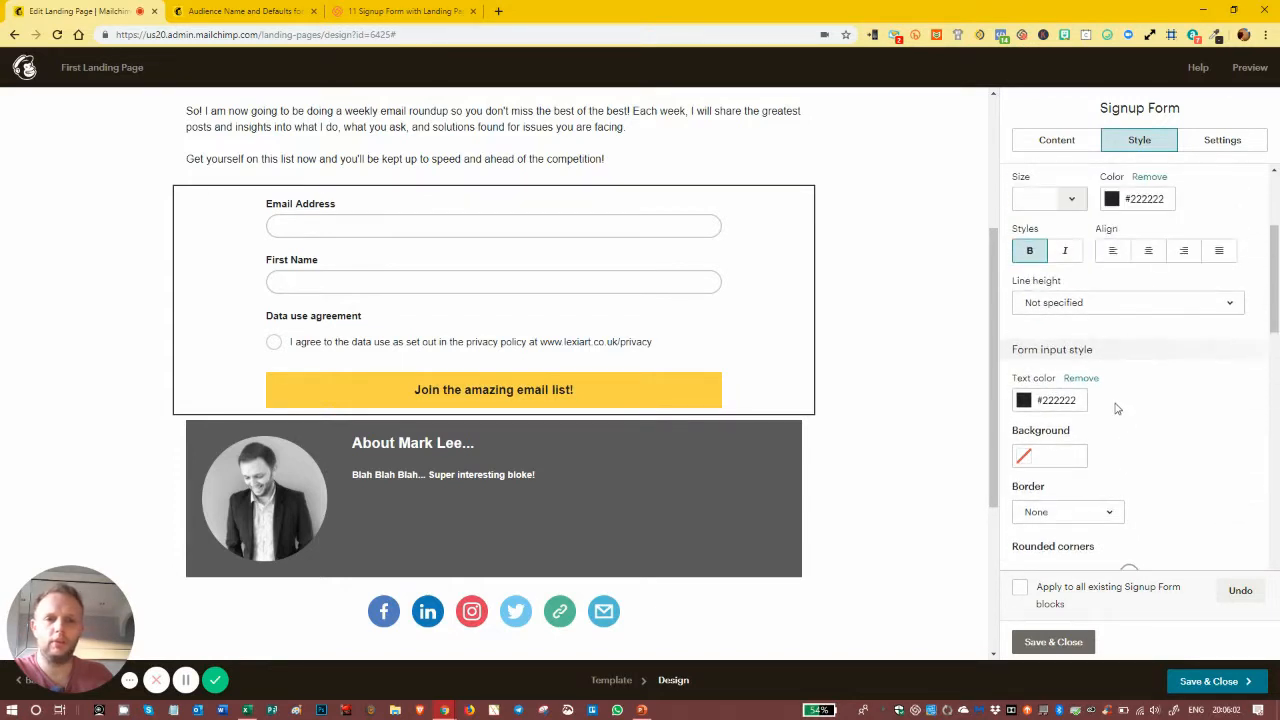
scroll(1114, 406, down, 2)
drag(1128, 373, 1171, 374)
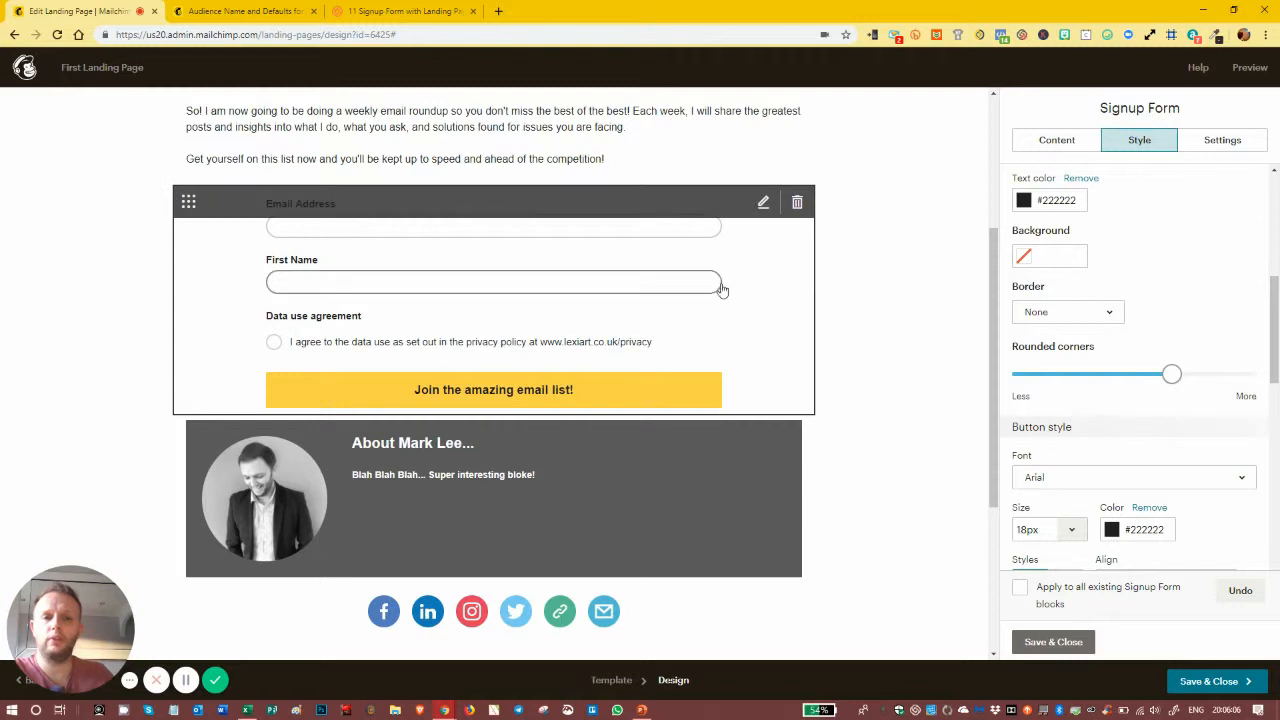
drag(1171, 374, 1143, 394)
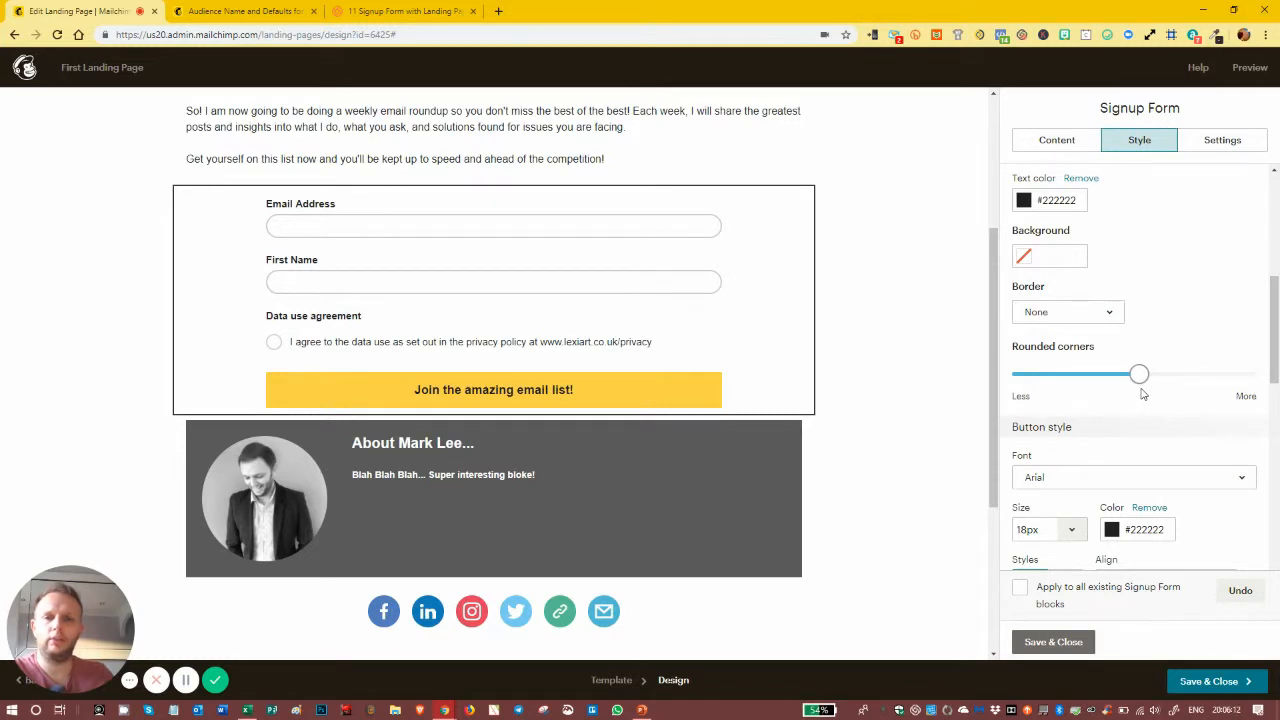
Step: Round the corners of the Join the amazing email list! button
scroll(1135, 393, down, 3)
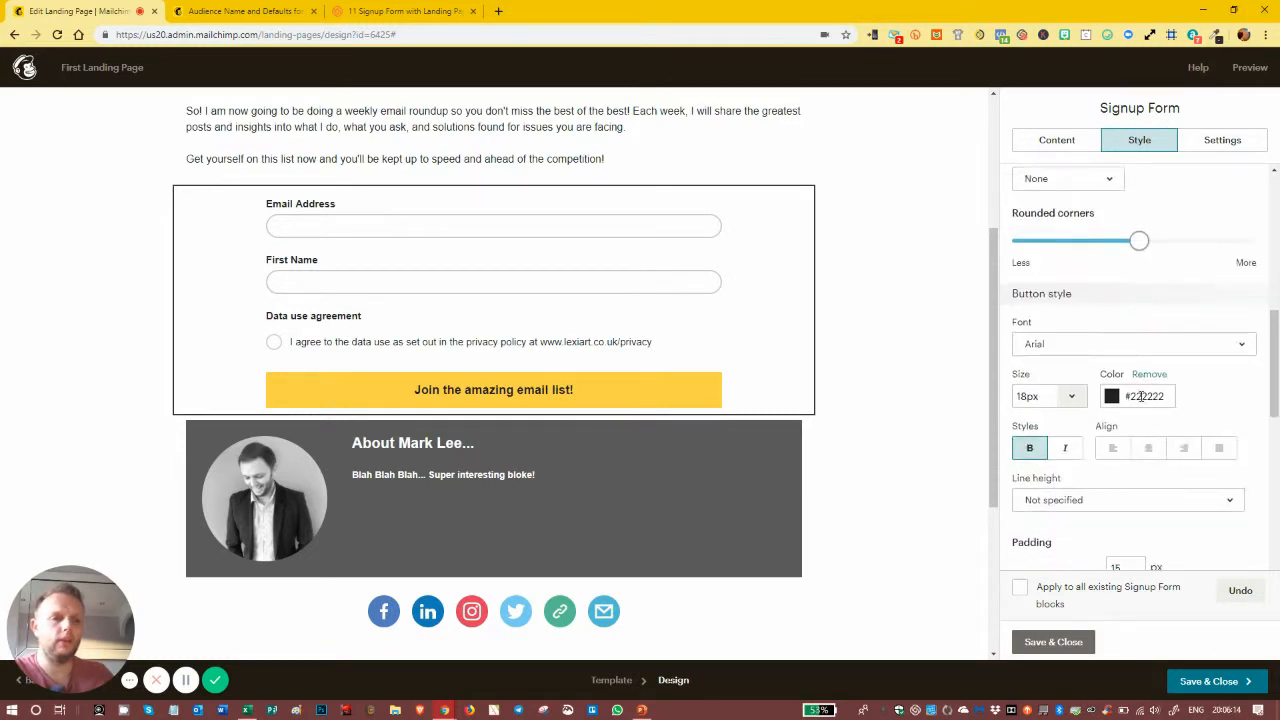
scroll(1130, 392, down, 1)
drag(1025, 398, 1132, 406)
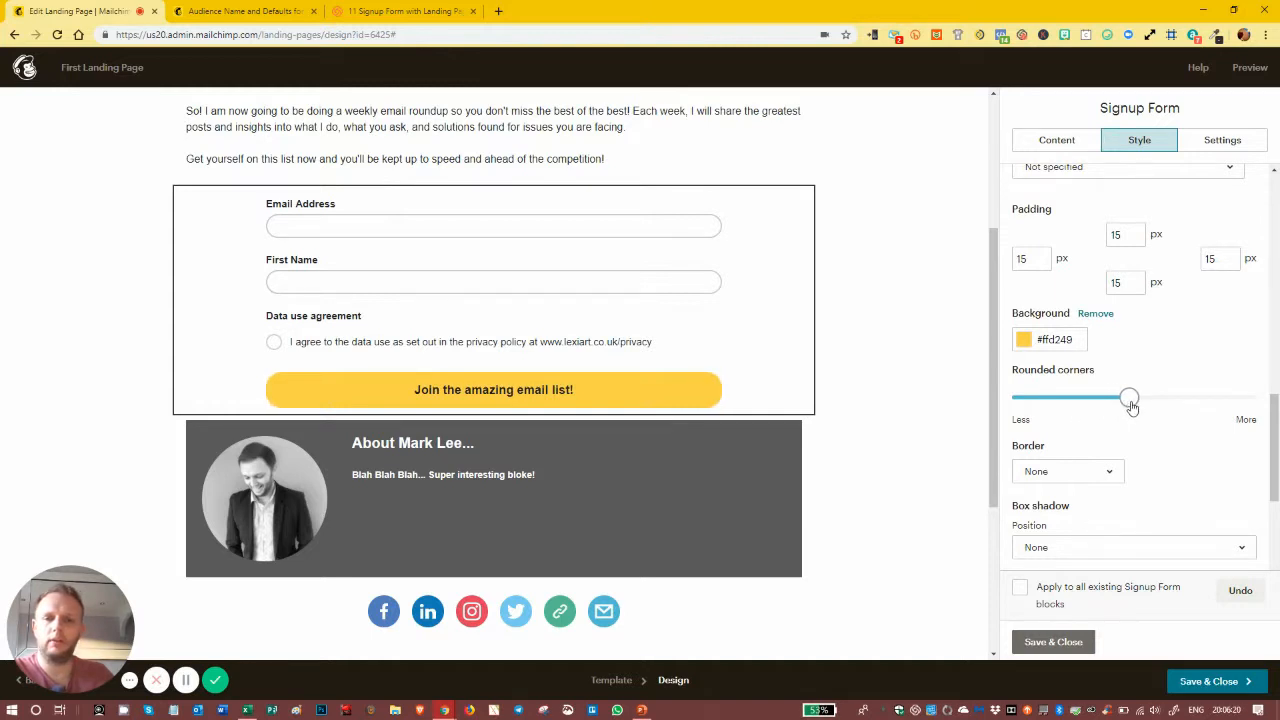
Step: Give the Join button a solid border coloured #222222
click(1085, 476)
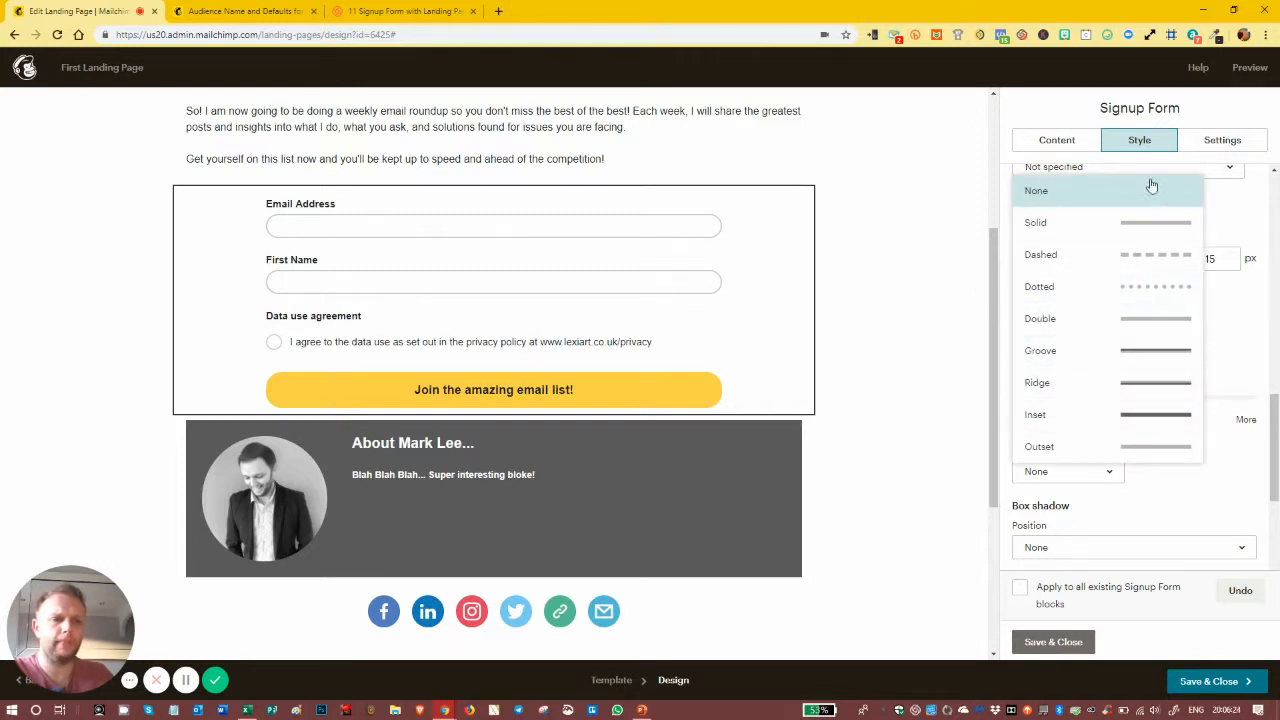
click(1138, 223)
click(1147, 501)
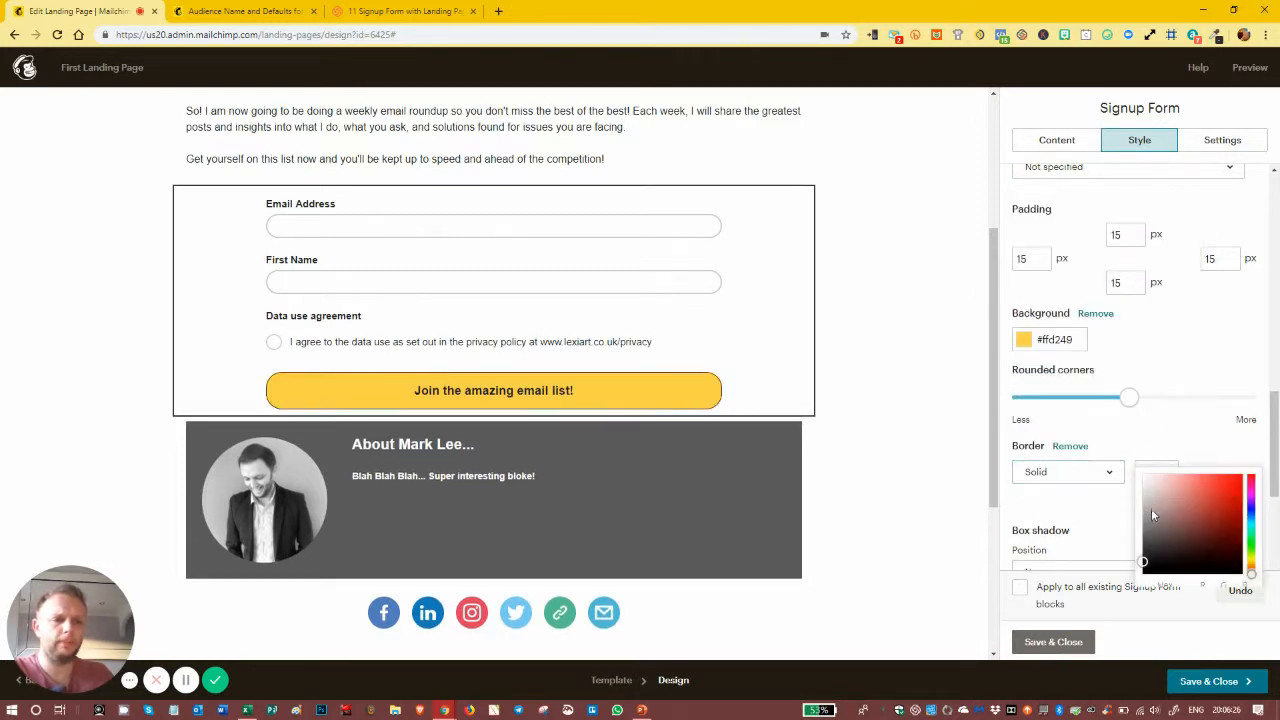
scroll(1156, 556, down, 2)
click(1147, 487)
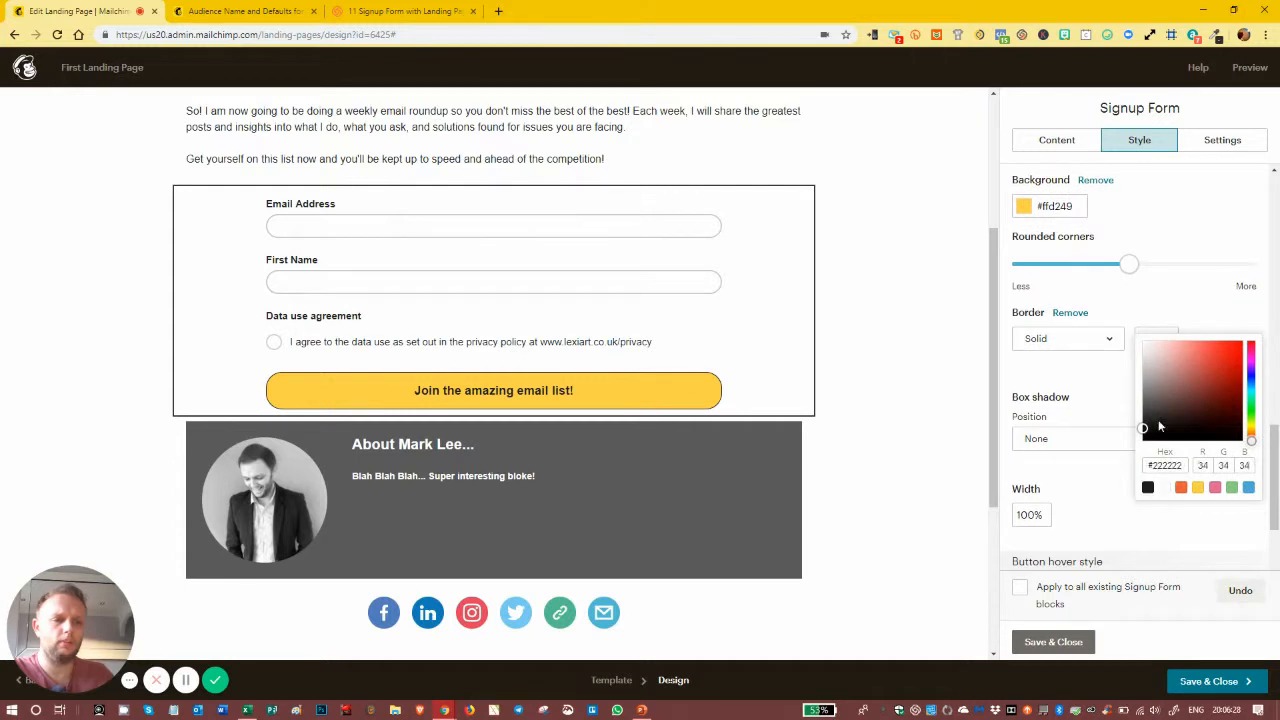
Step: Set the button border width to 3px and save the signup form styling
click(1163, 331)
drag(1147, 339, 1089, 355)
text(3)
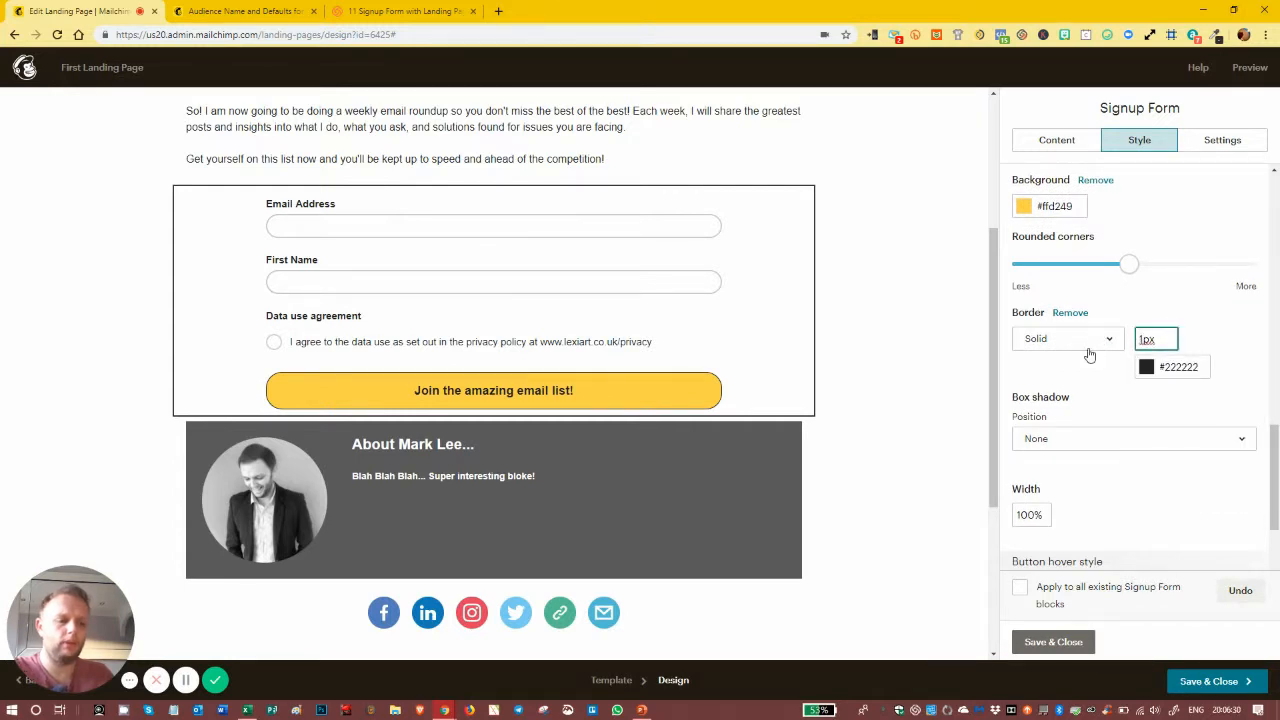
click(1229, 342)
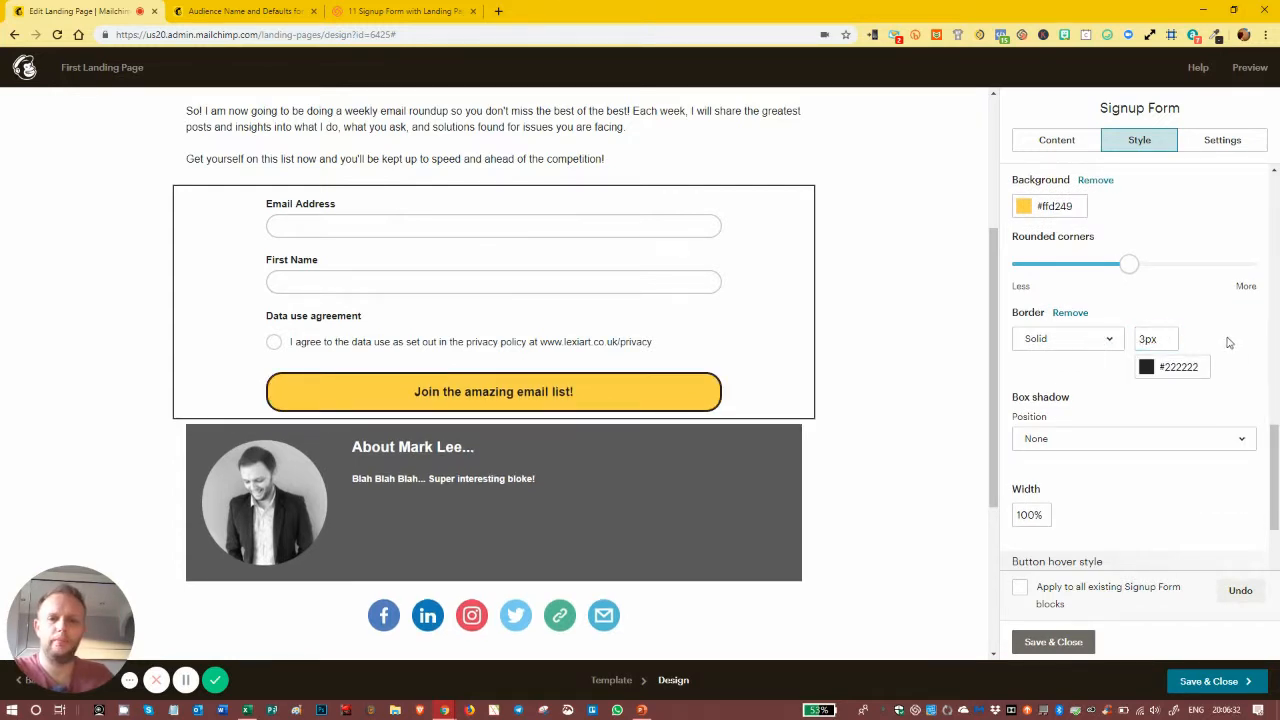
click(1053, 642)
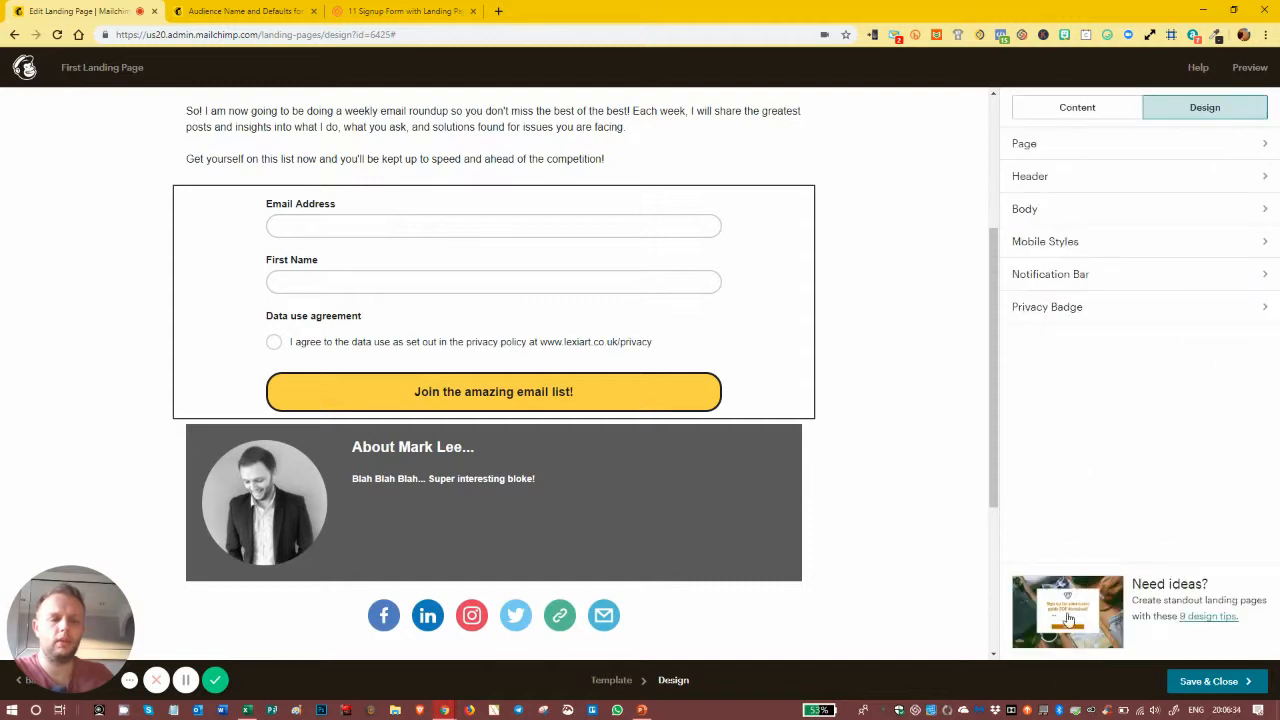
click(1248, 67)
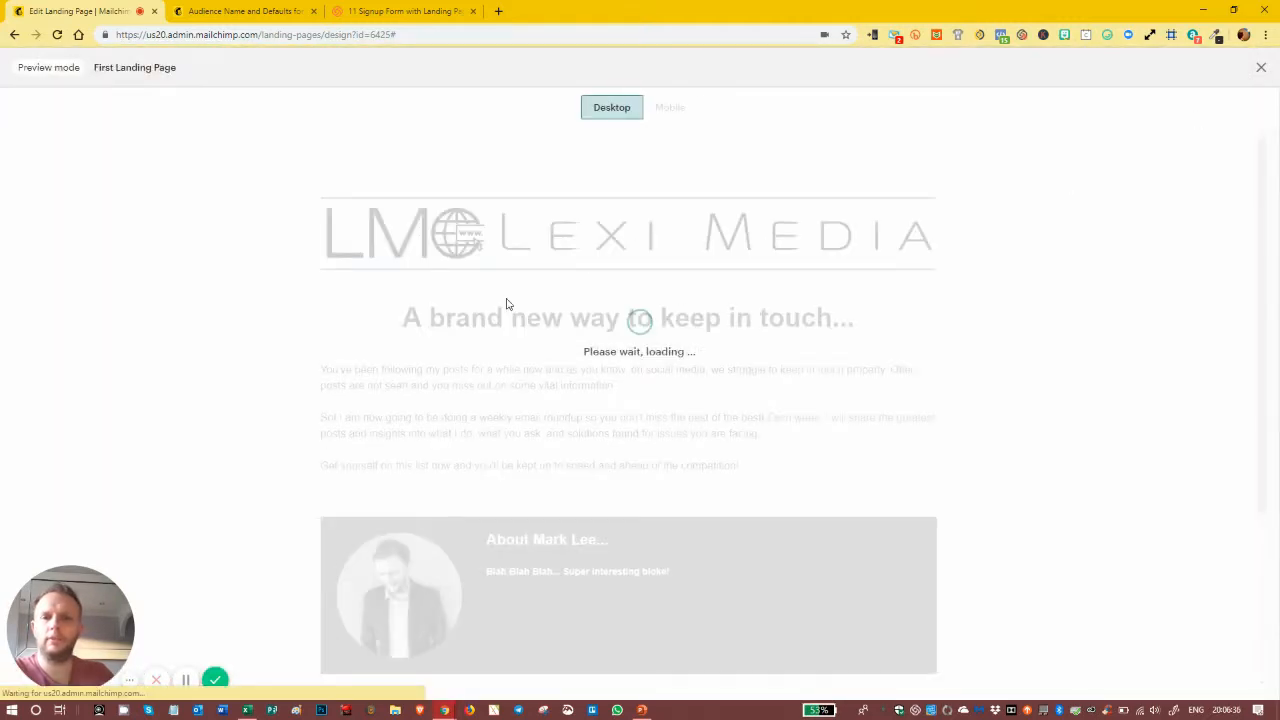
scroll(474, 264, down, 3)
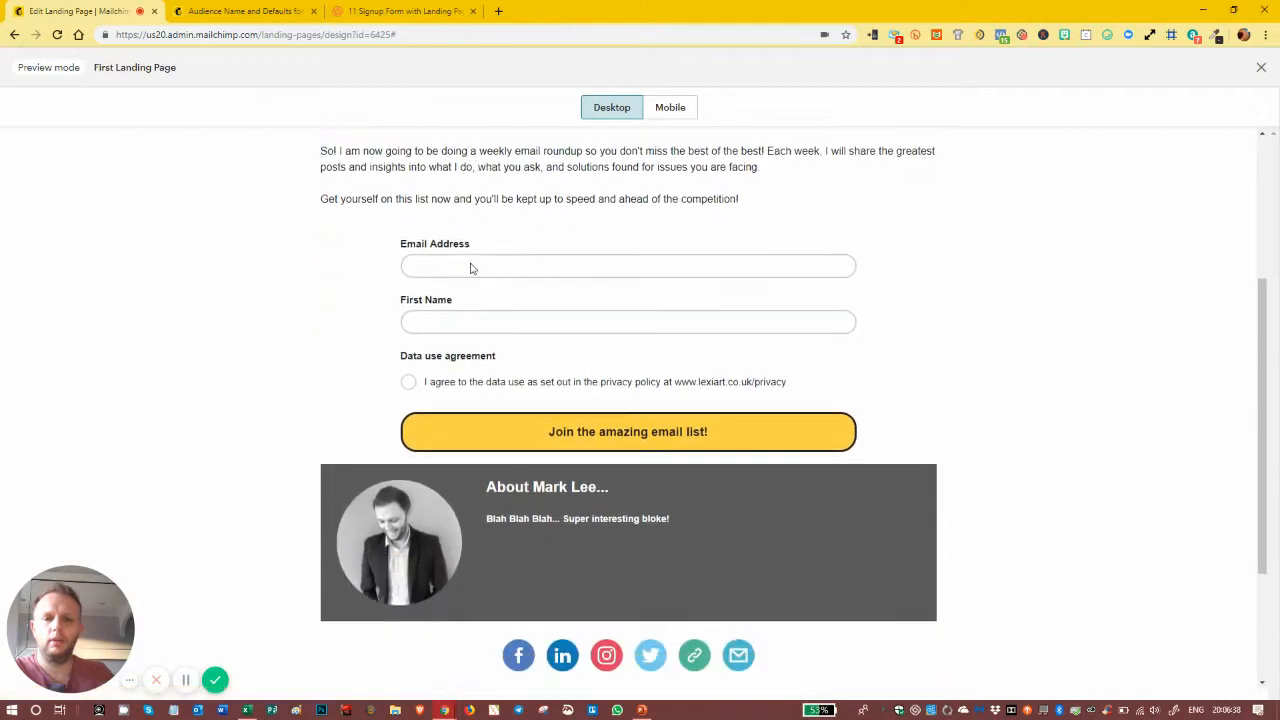
scroll(472, 268, down, 2)
scroll(470, 270, up, 4)
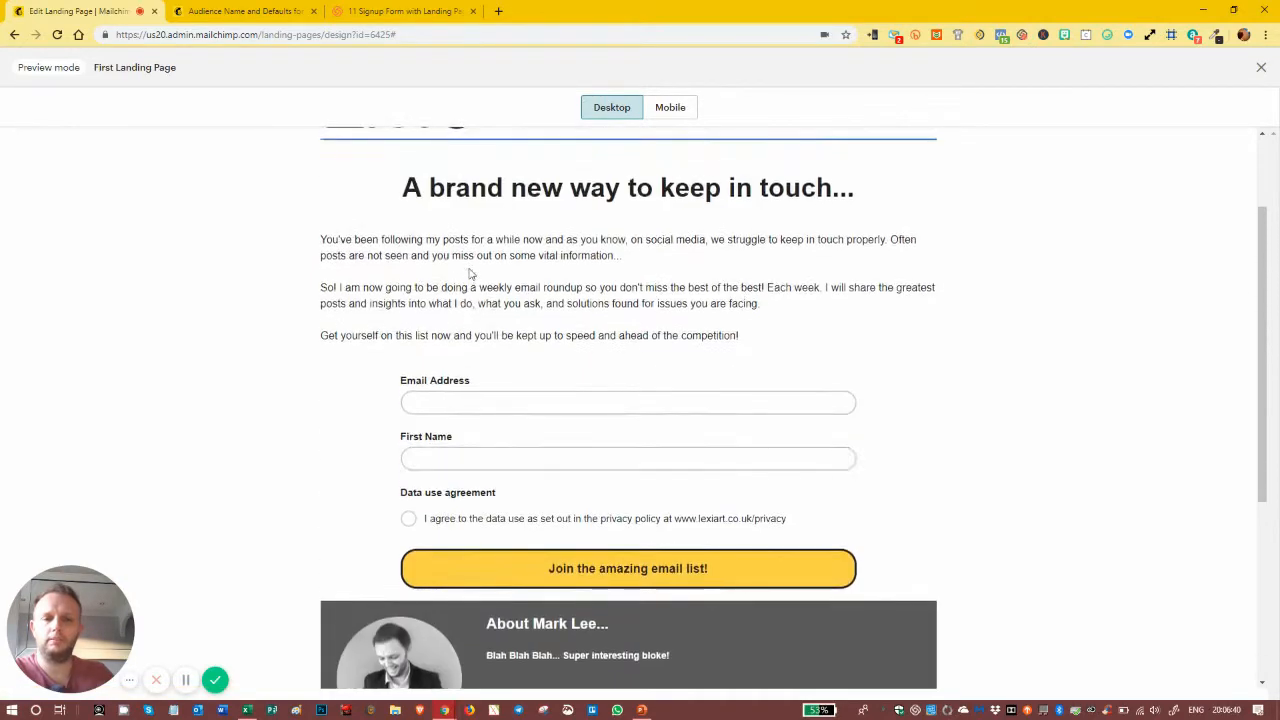
scroll(472, 275, down, 2)
scroll(630, 382, up, 1)
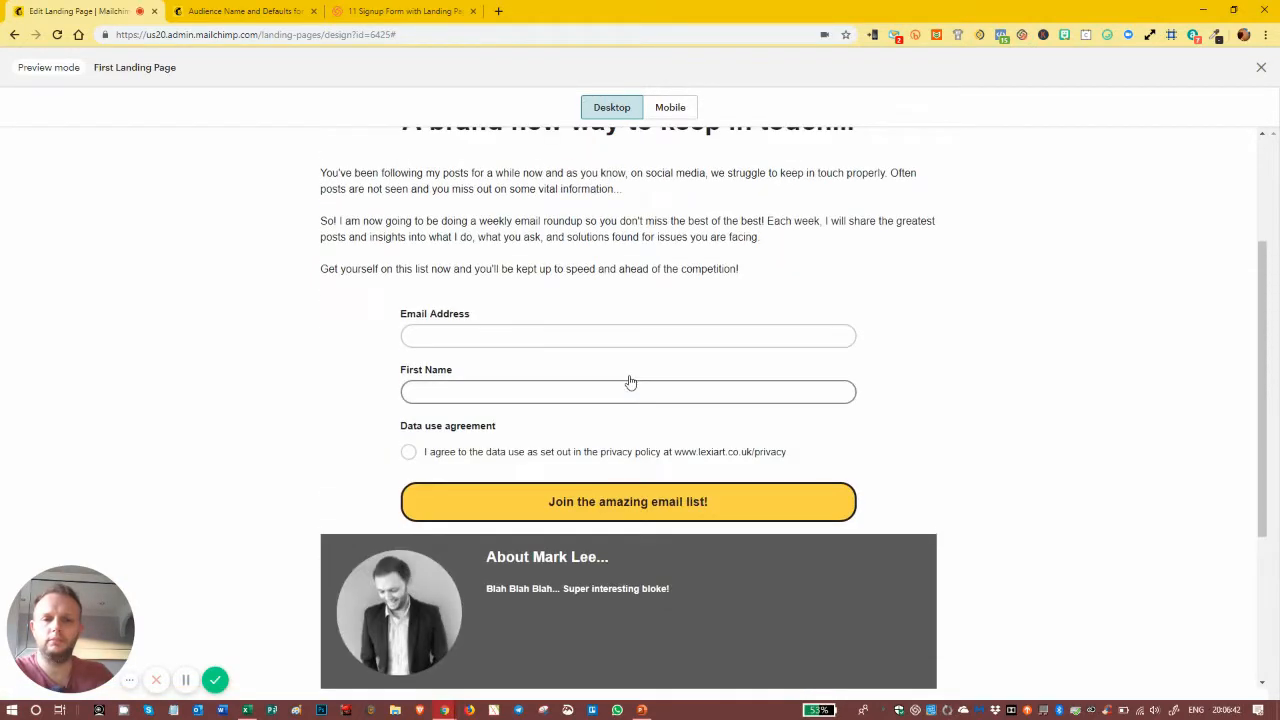
scroll(630, 382, up, 1)
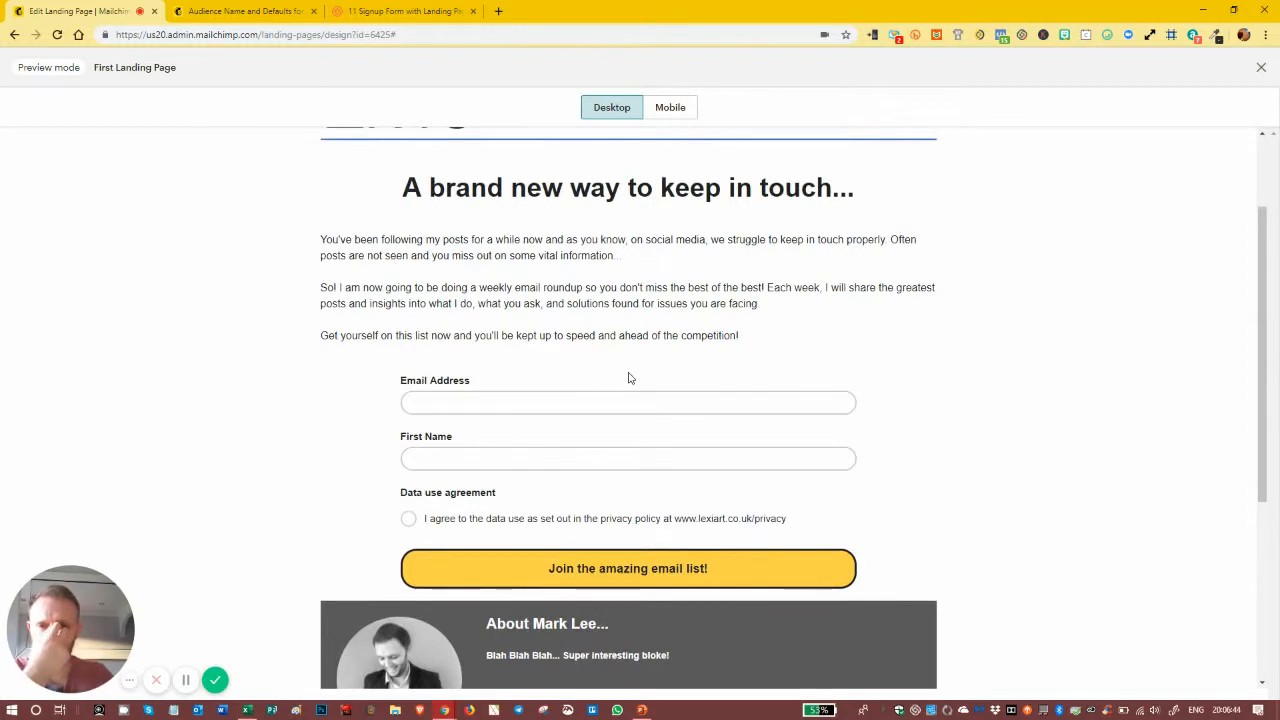
scroll(630, 378, down, 2)
scroll(631, 377, up, 1)
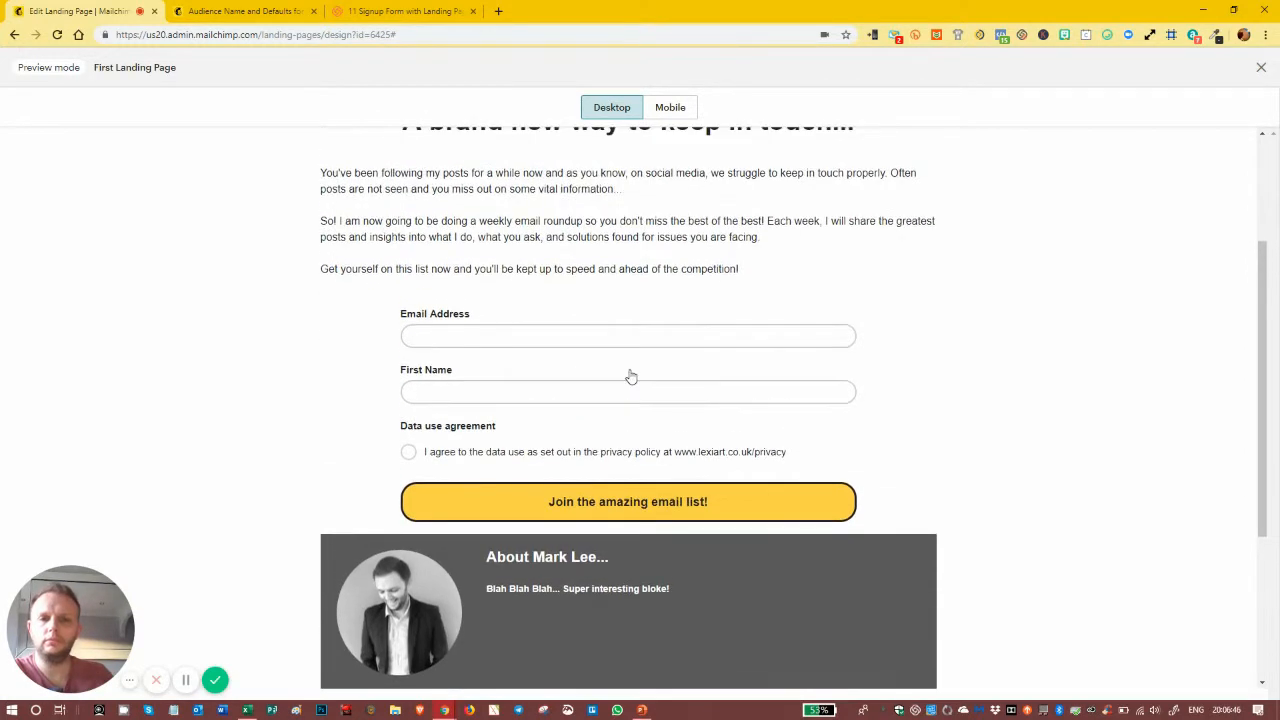
click(667, 112)
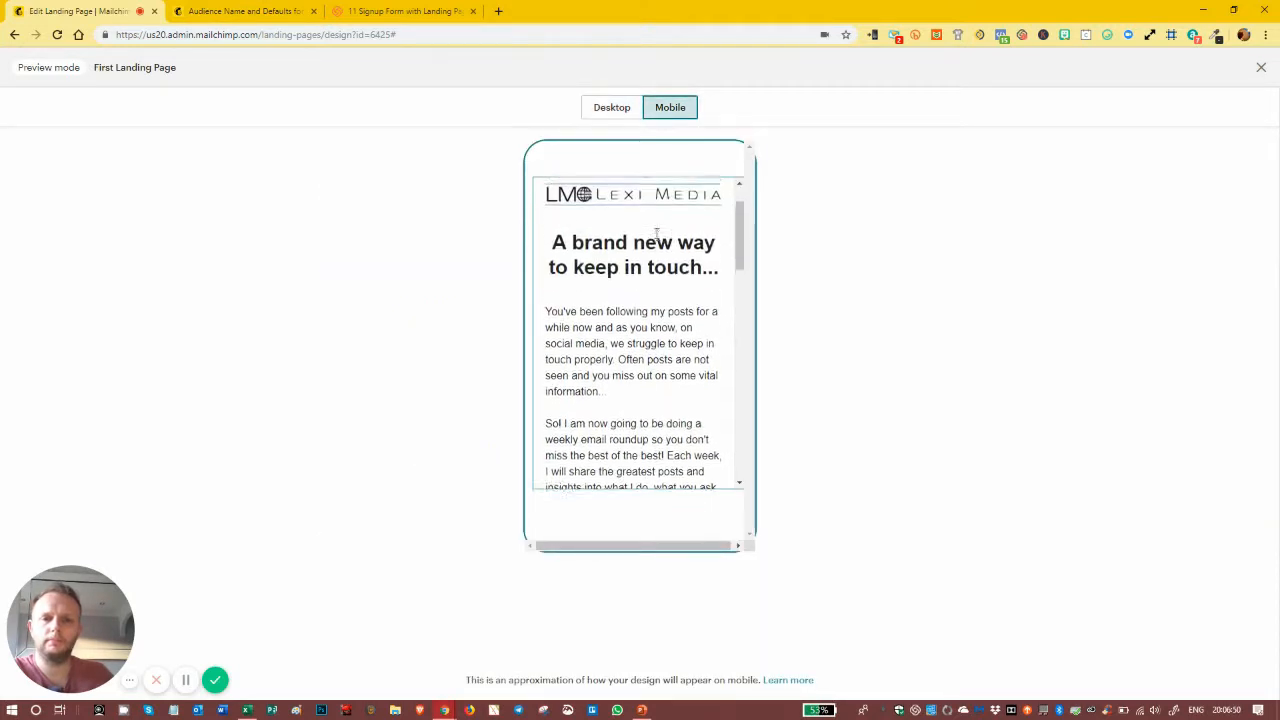
scroll(655, 238, down, 5)
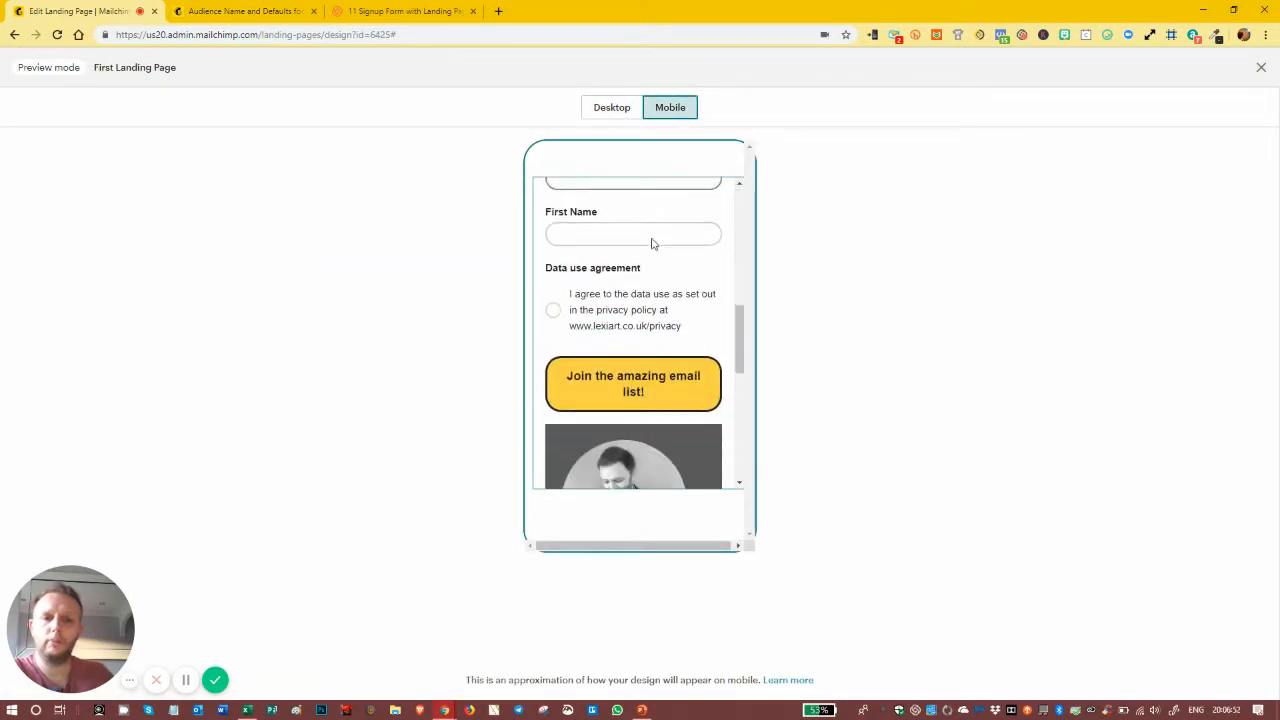
scroll(651, 243, down, 8)
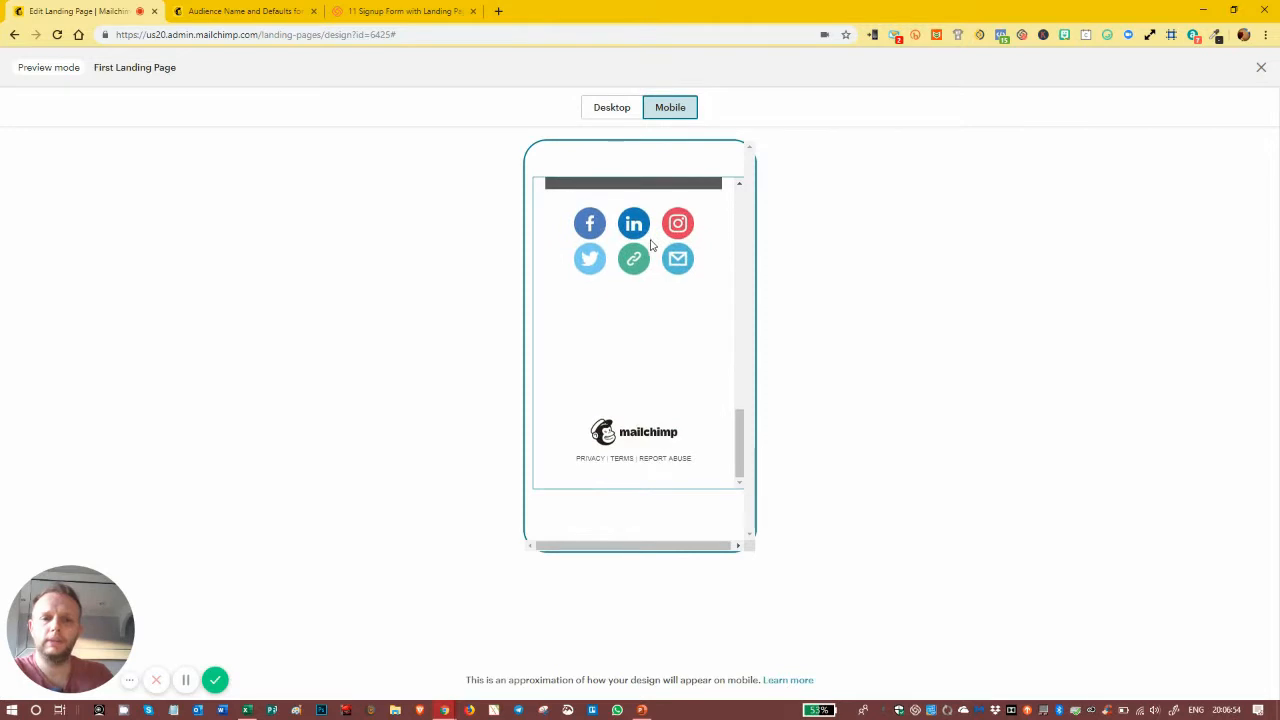
scroll(651, 243, up, 2)
scroll(651, 243, down, 2)
scroll(651, 243, up, 2)
scroll(651, 243, up, 6)
click(618, 110)
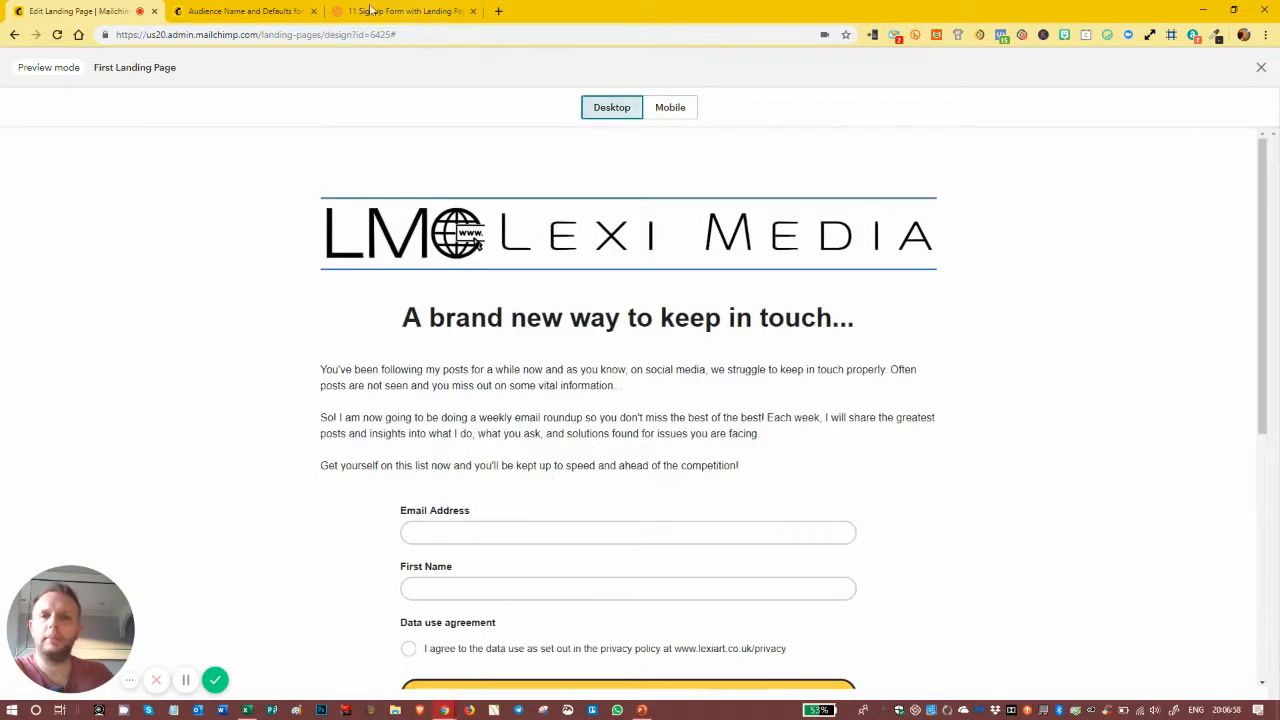
scroll(560, 260, down, 4)
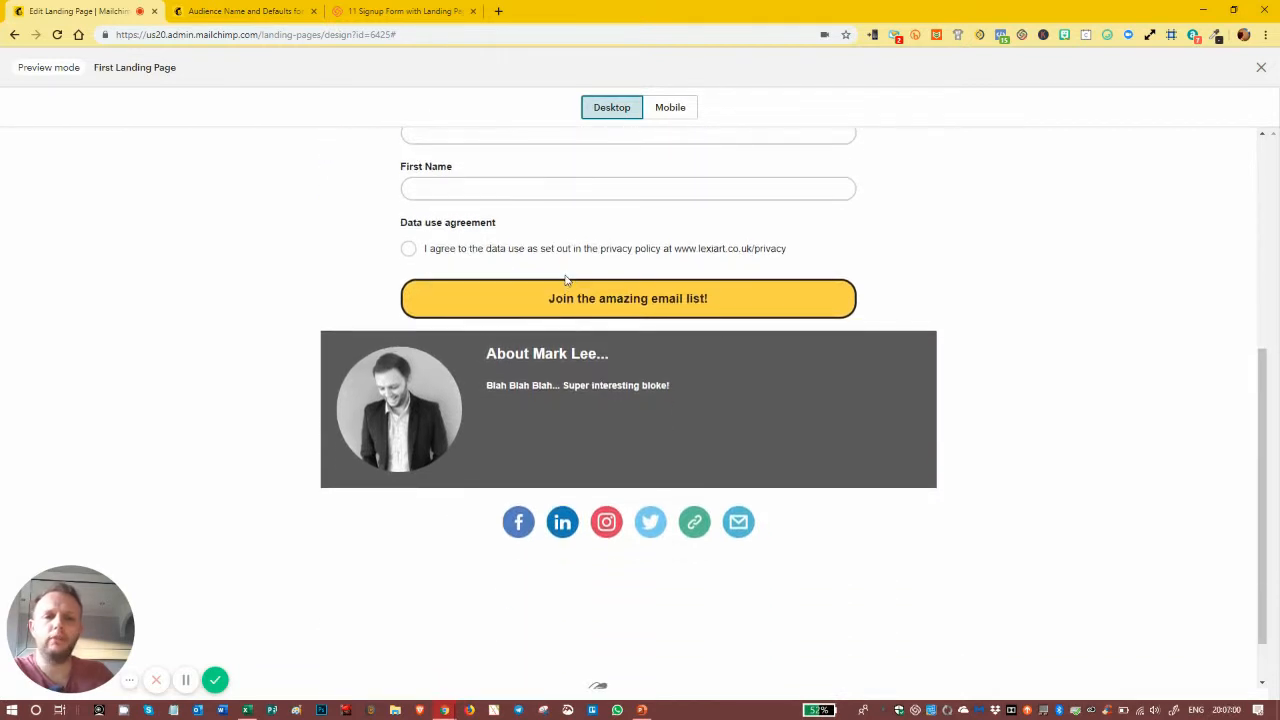
scroll(646, 291, up, 1)
click(1259, 69)
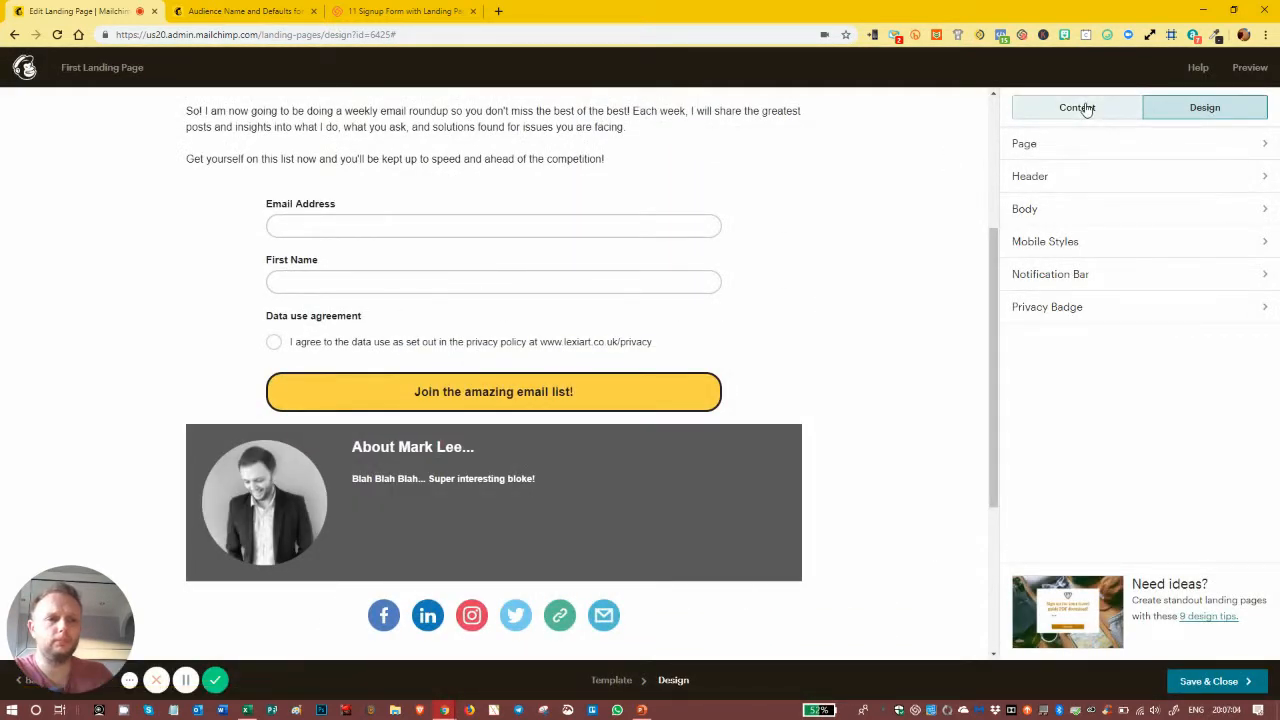
Step: Place a Divider block below the signup form and make its line white (#ffffff)
click(1087, 110)
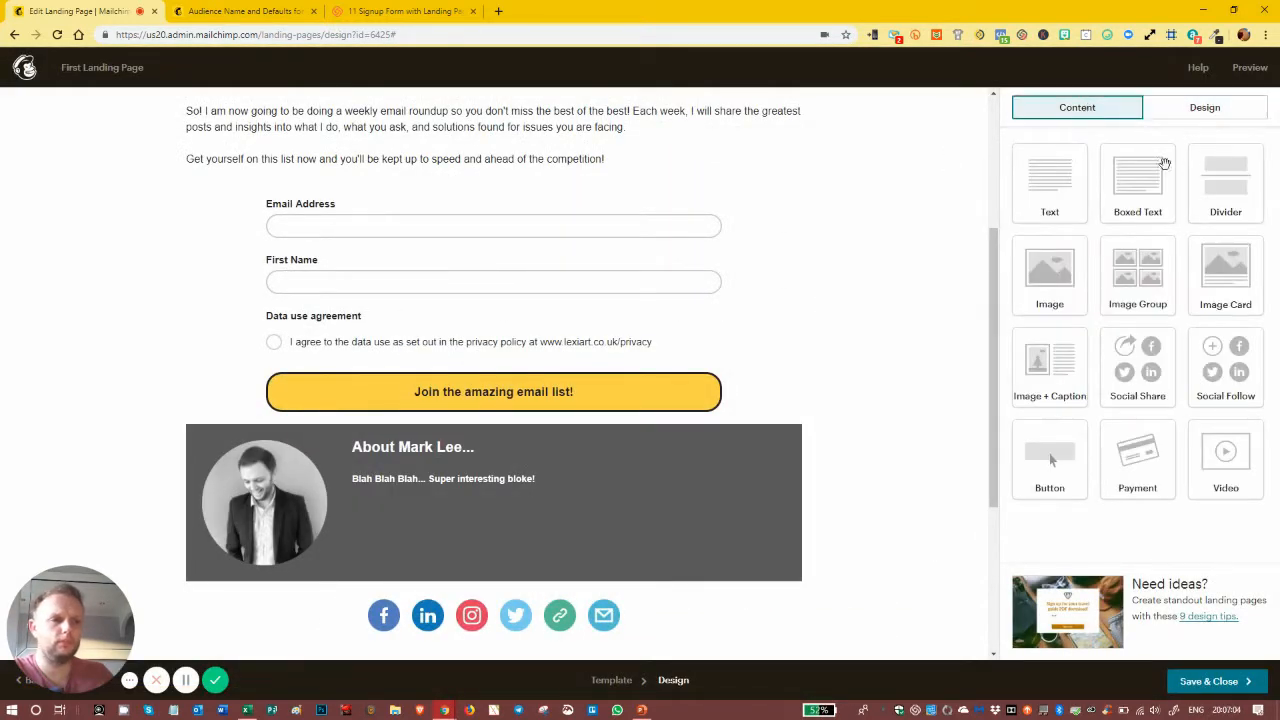
drag(1208, 177, 481, 430)
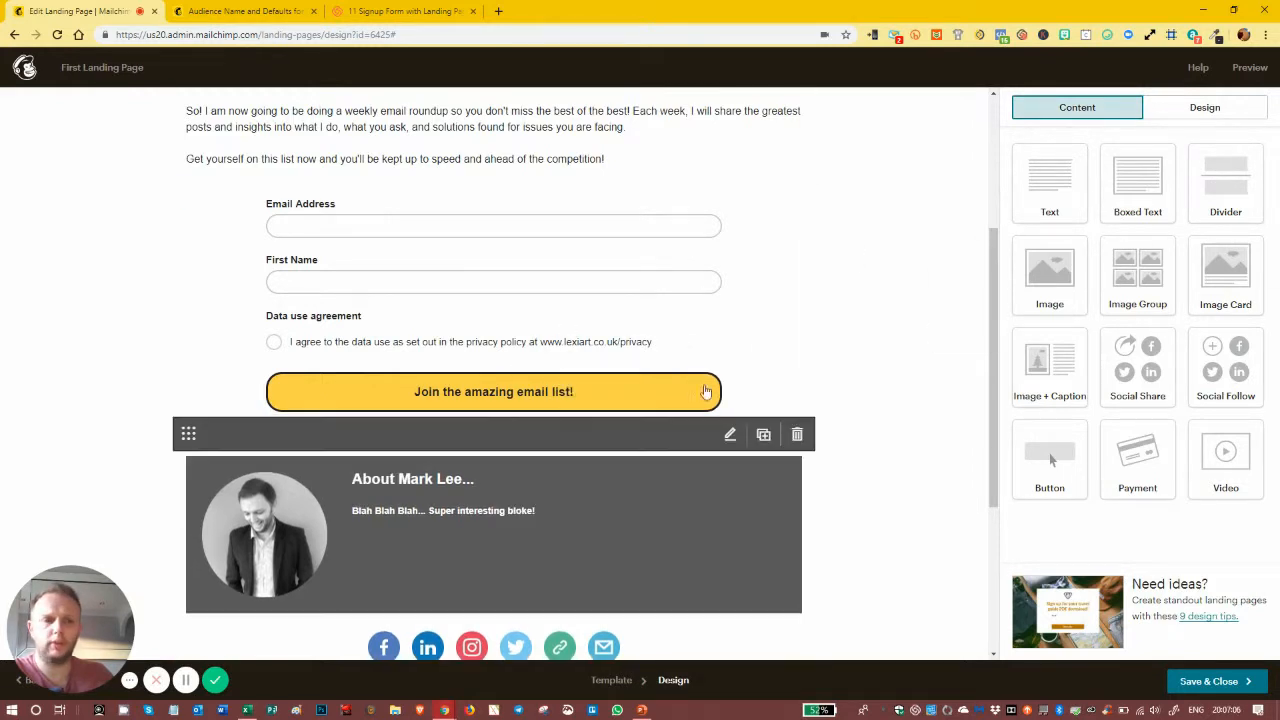
click(1153, 397)
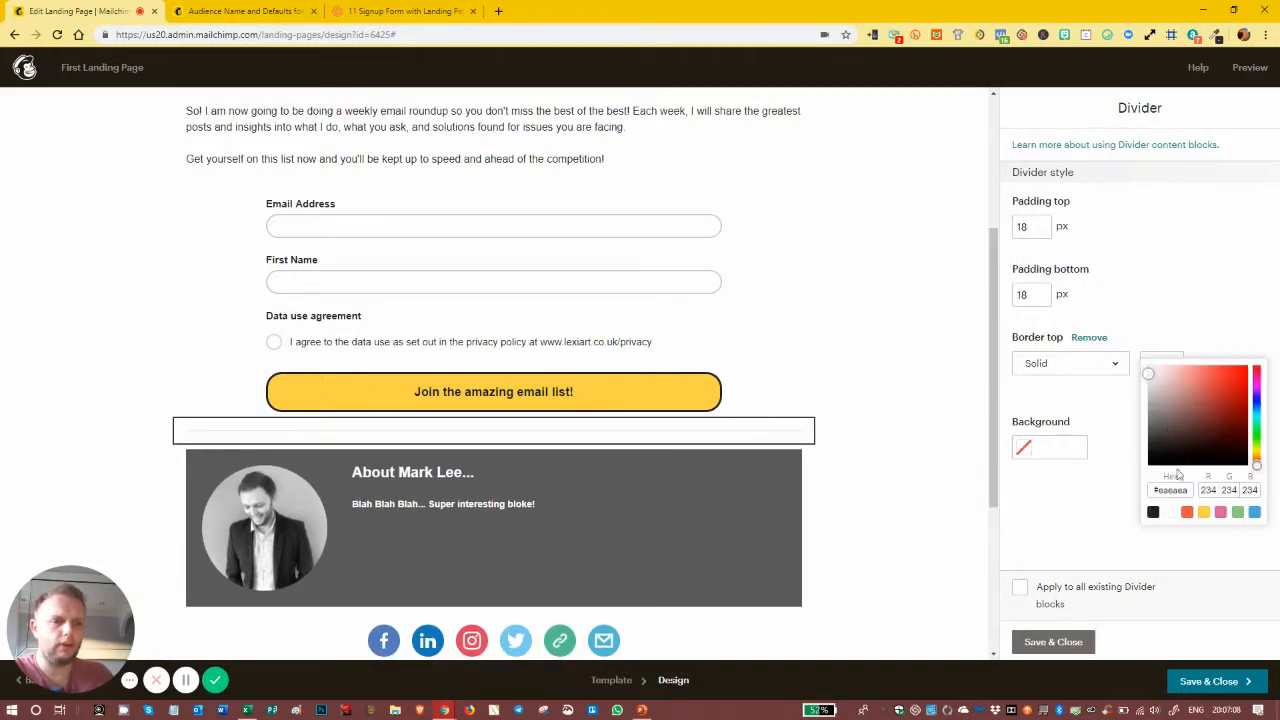
click(1169, 512)
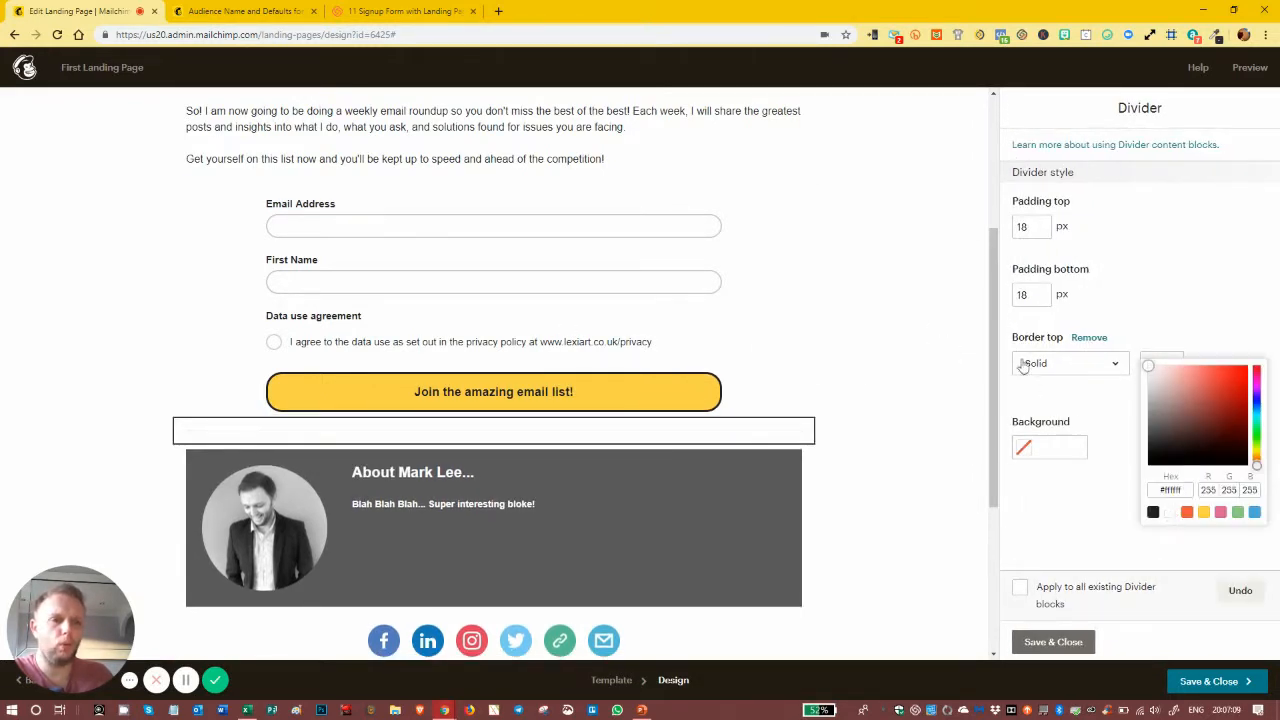
Step: Give the divider 60px top and bottom padding and save its settings
click(1014, 228)
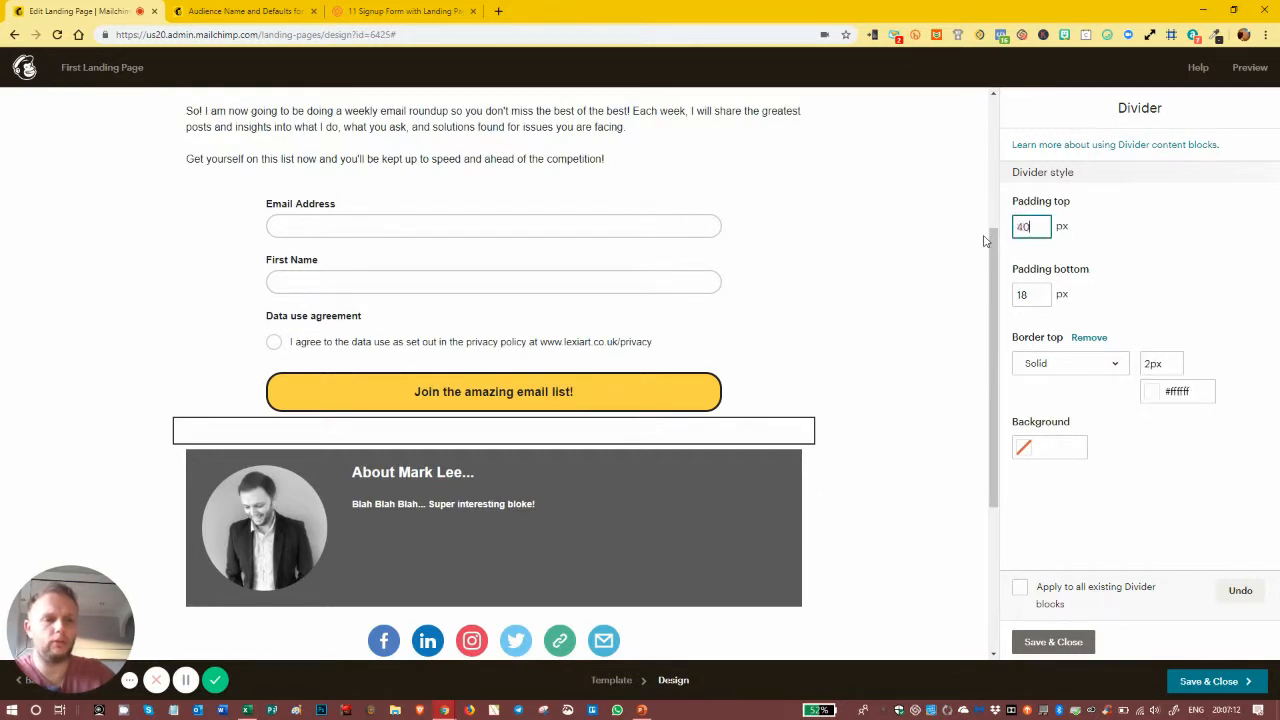
click(1039, 297)
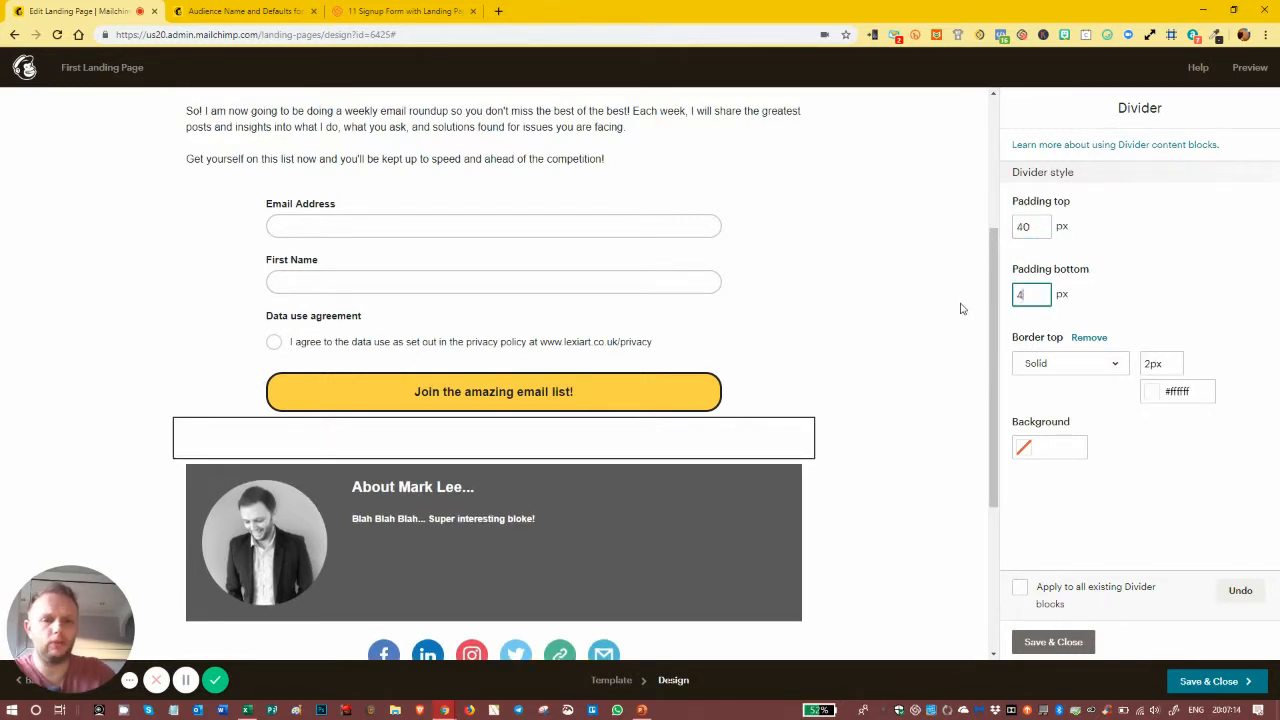
click(1088, 477)
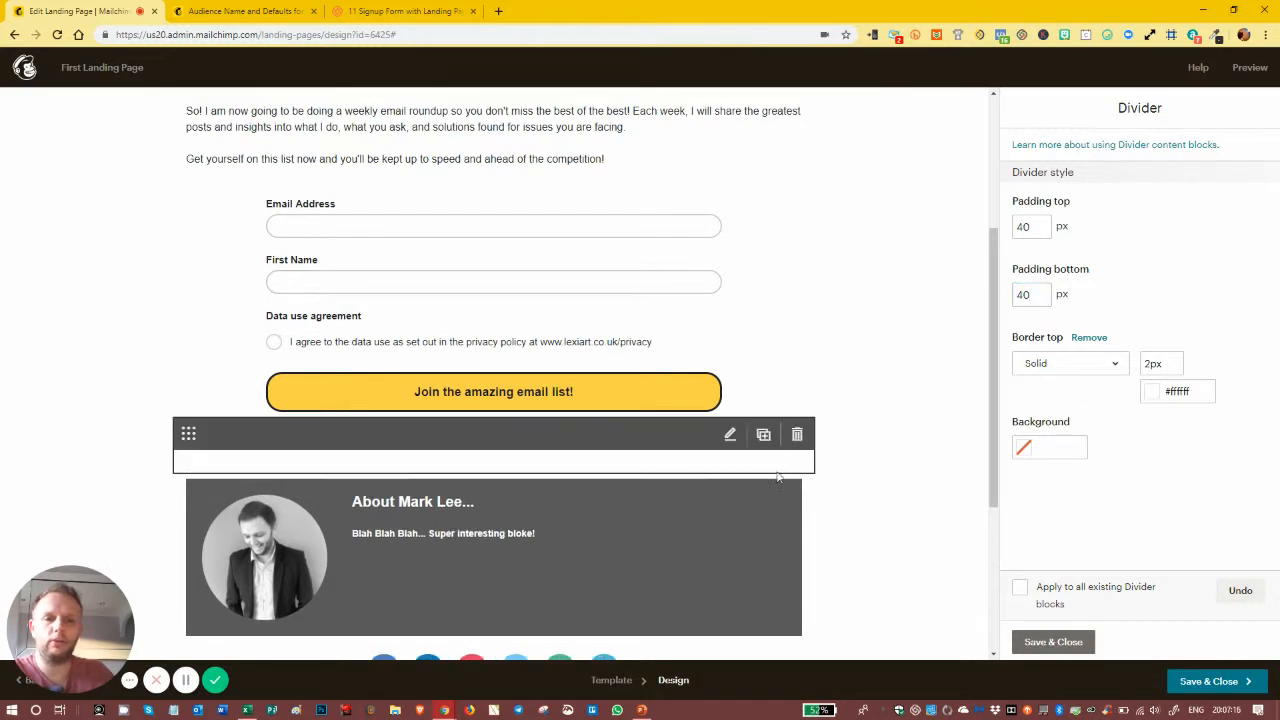
click(1033, 228)
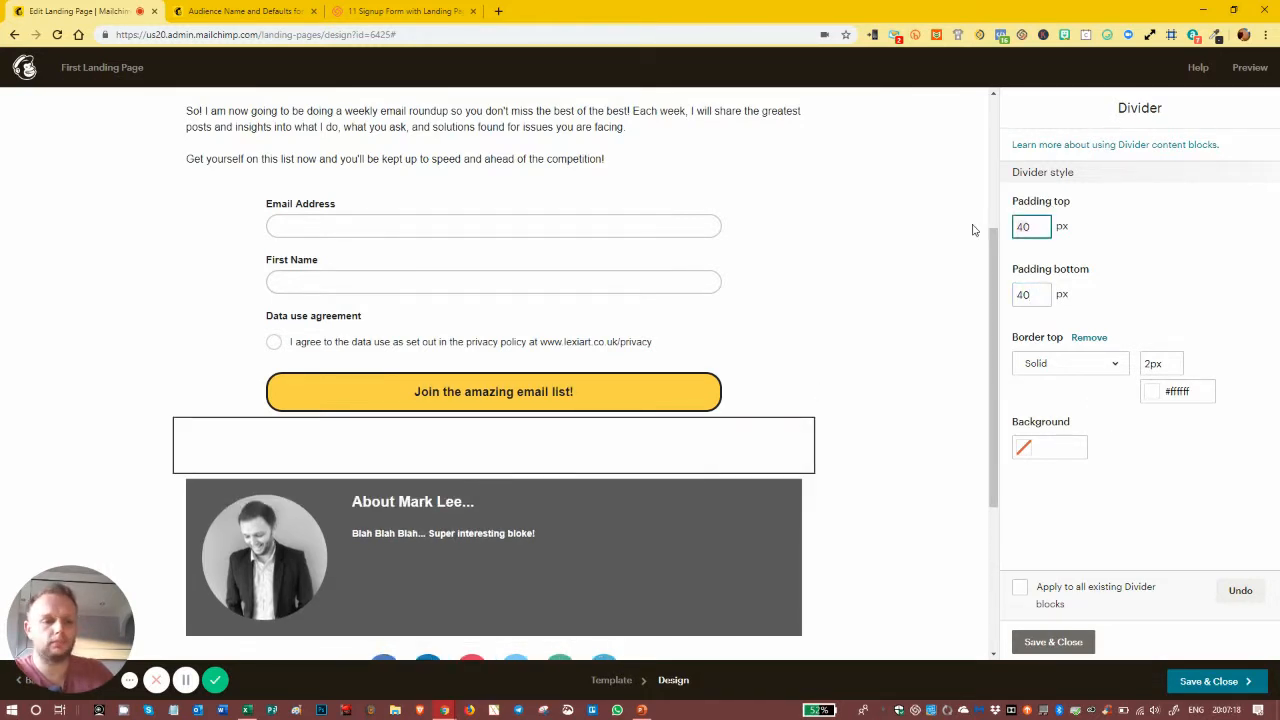
key(Tab)
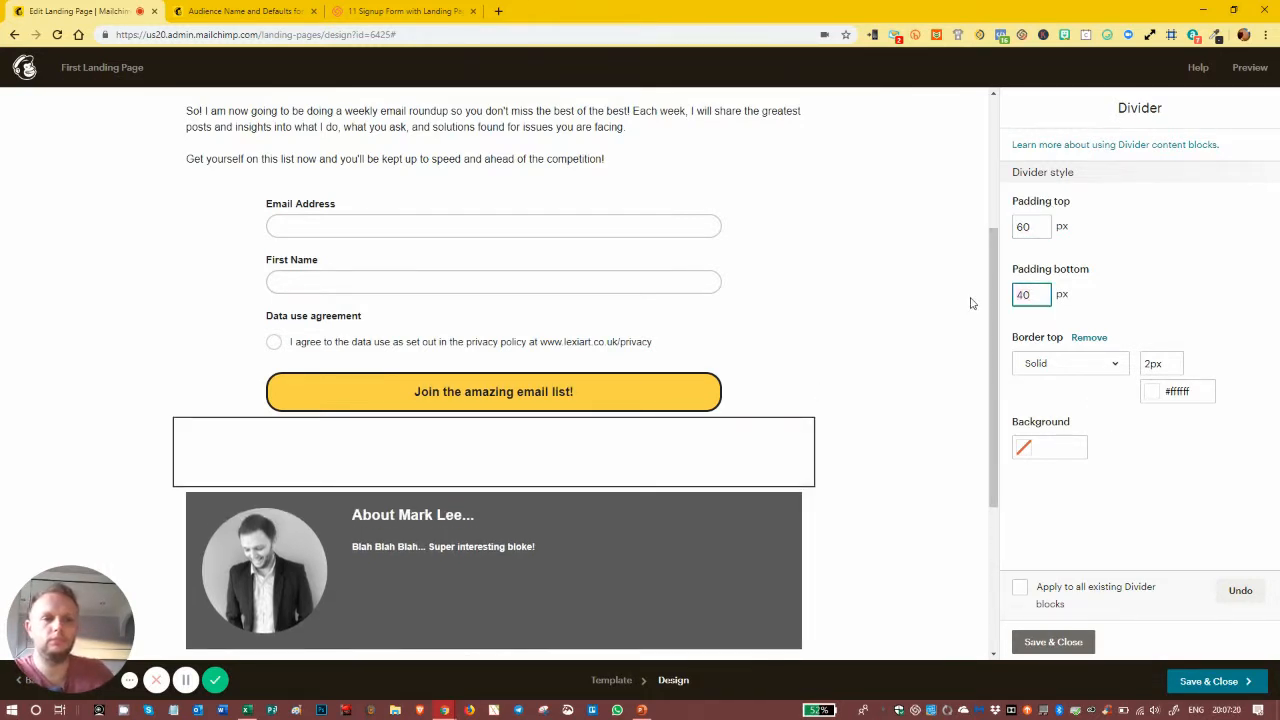
click(1138, 438)
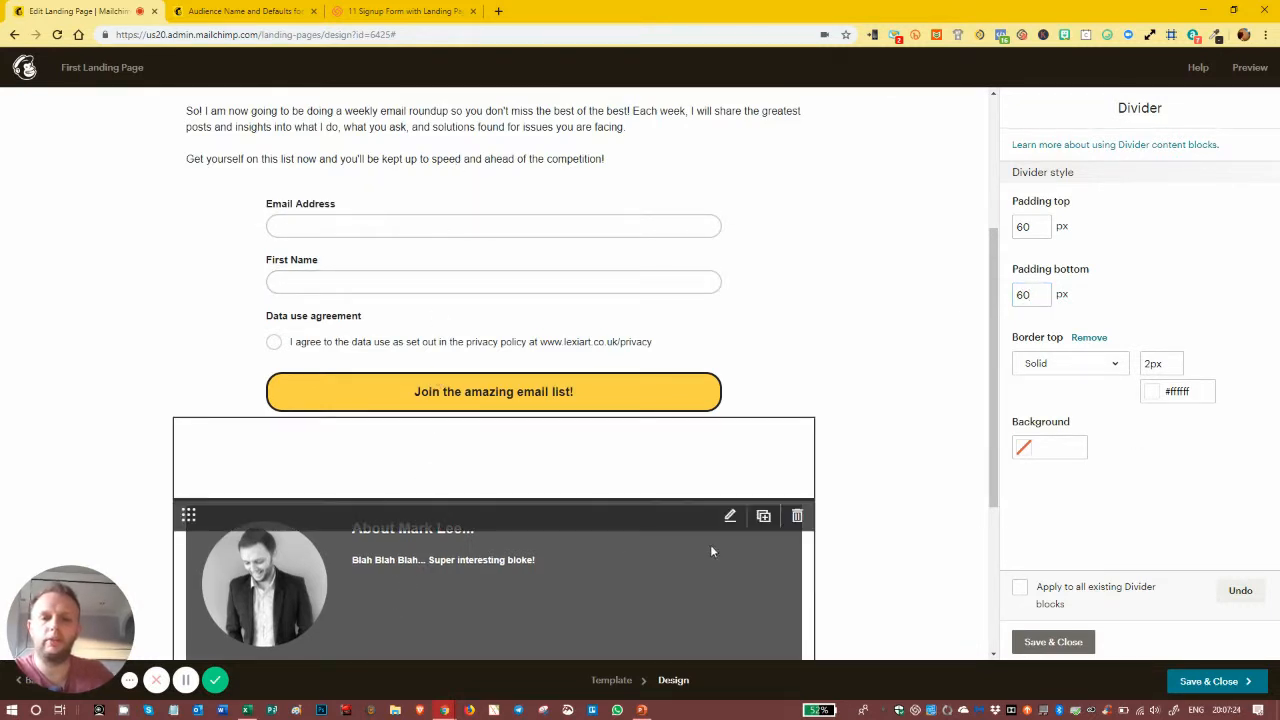
click(1053, 641)
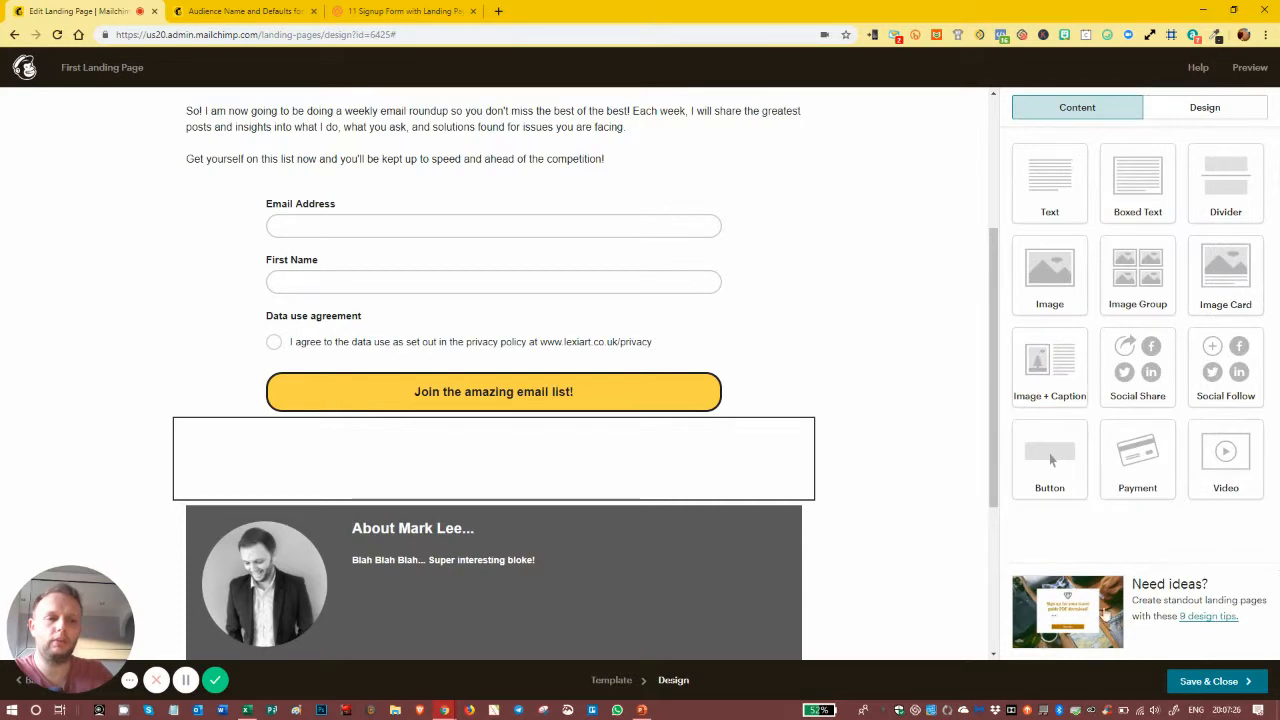
Step: Preview the updated landing page and scroll through the desktop layout
click(1250, 67)
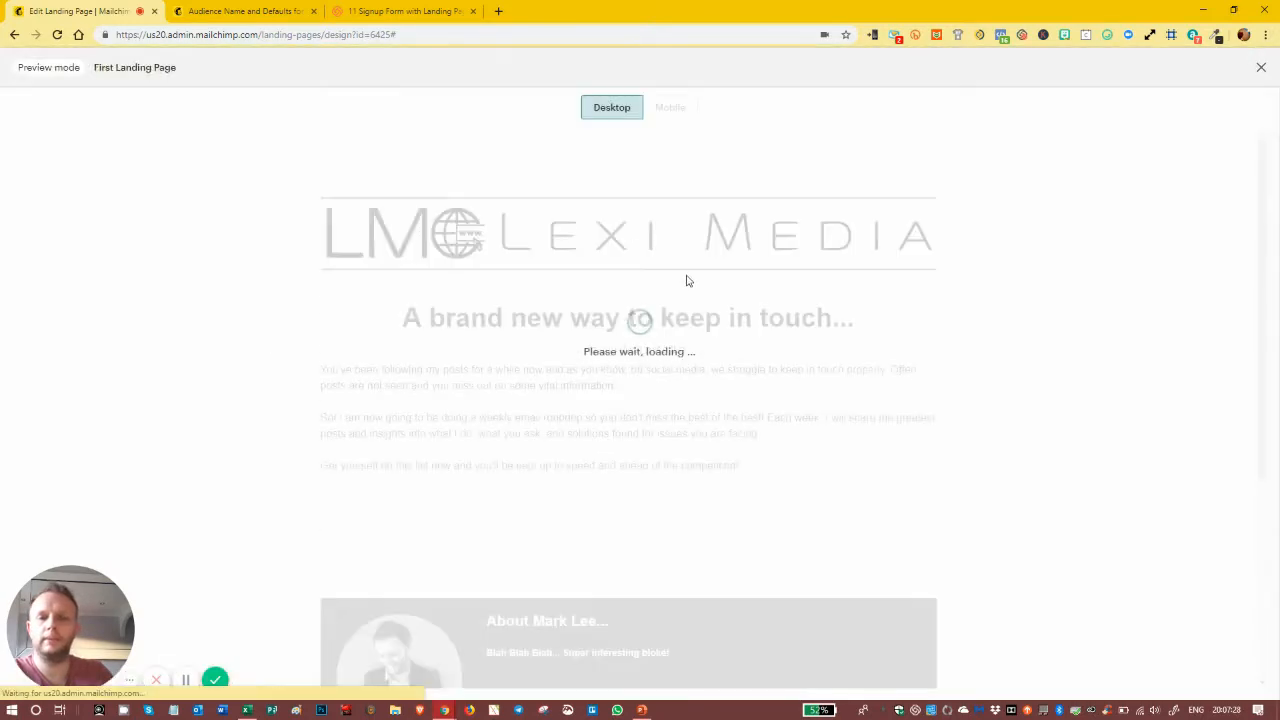
scroll(686, 283, down, 3)
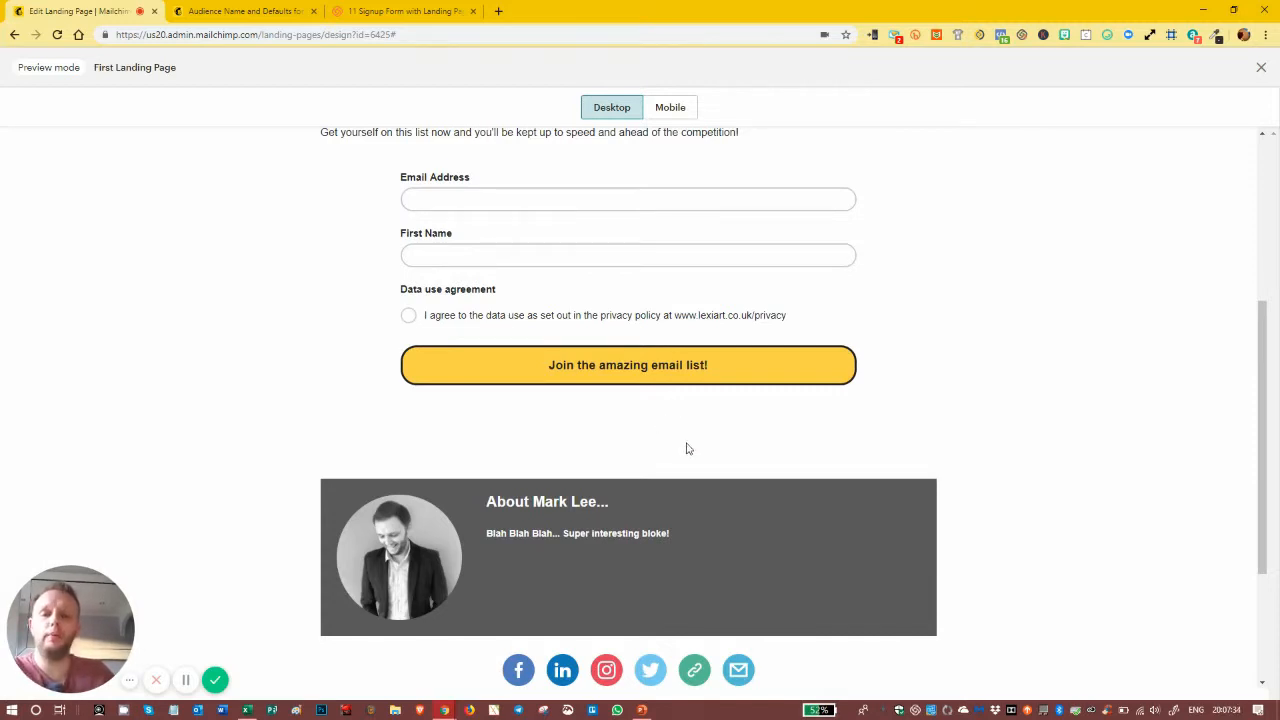
scroll(624, 415, down, 2)
scroll(666, 406, up, 3)
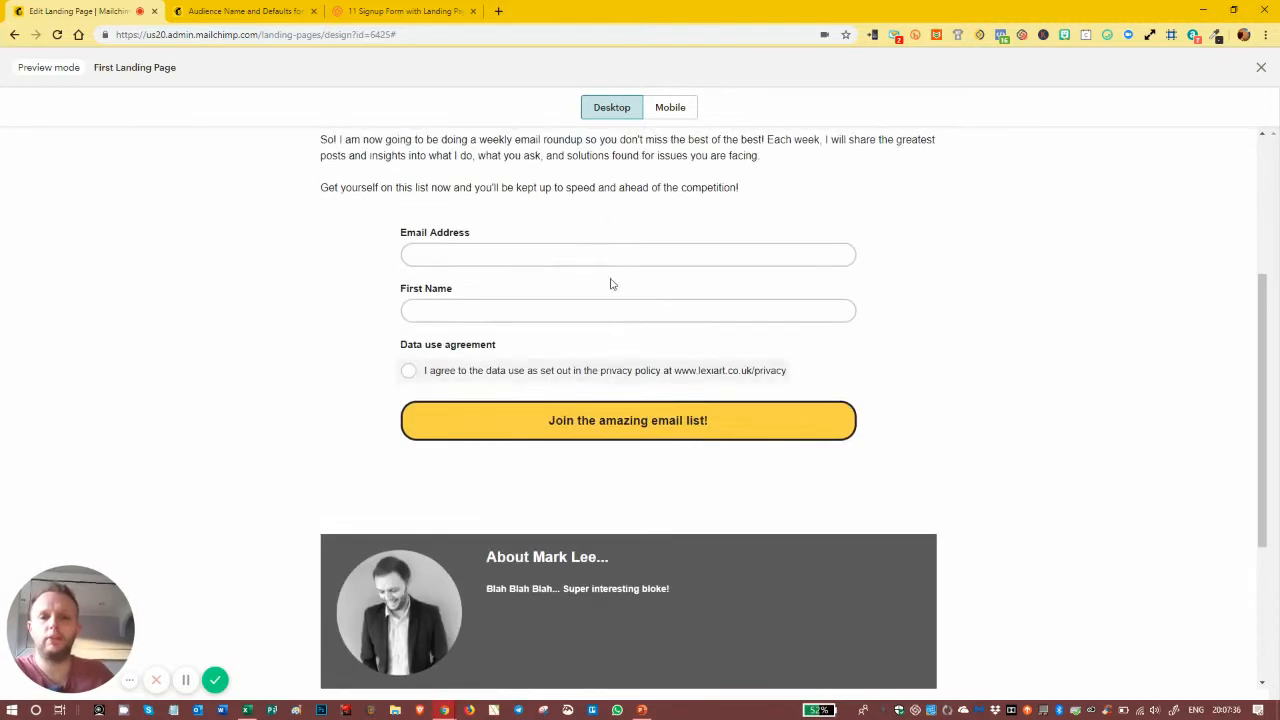
Step: Check the landing page's mobile layout, scrolling through the divider spacing
click(652, 108)
scroll(651, 334, down, 10)
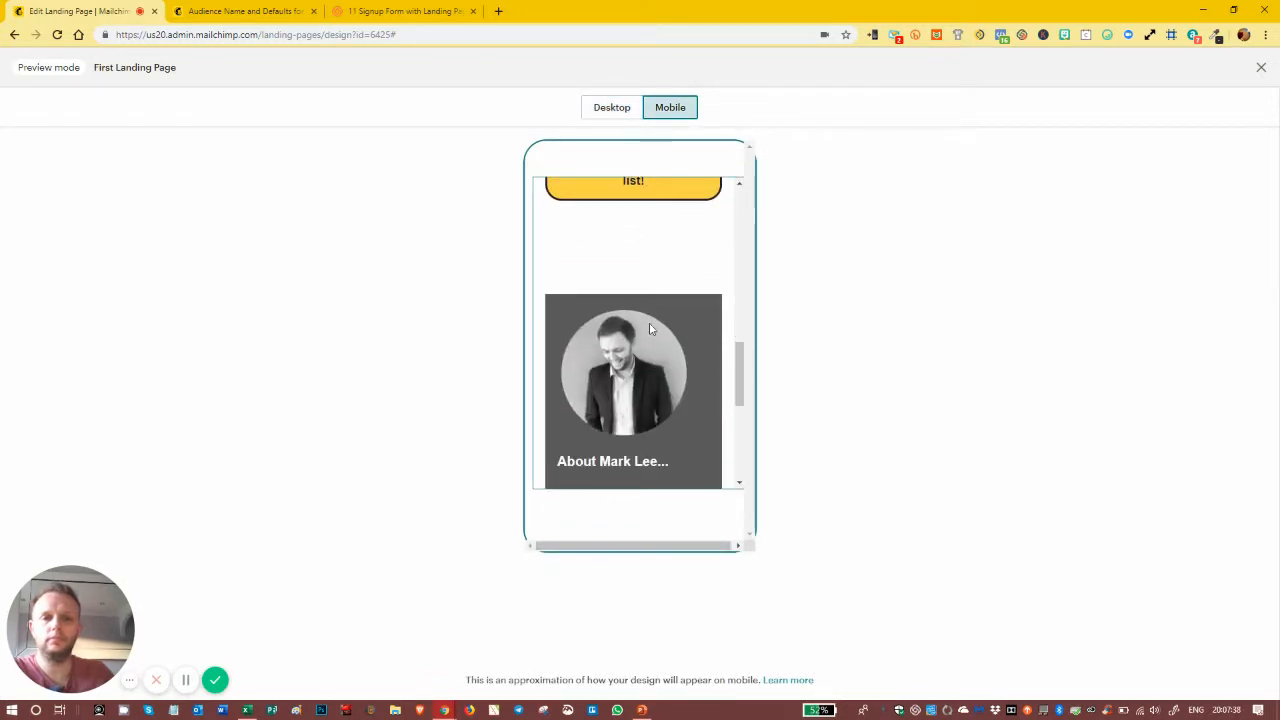
scroll(651, 334, down, 2)
scroll(651, 330, up, 10)
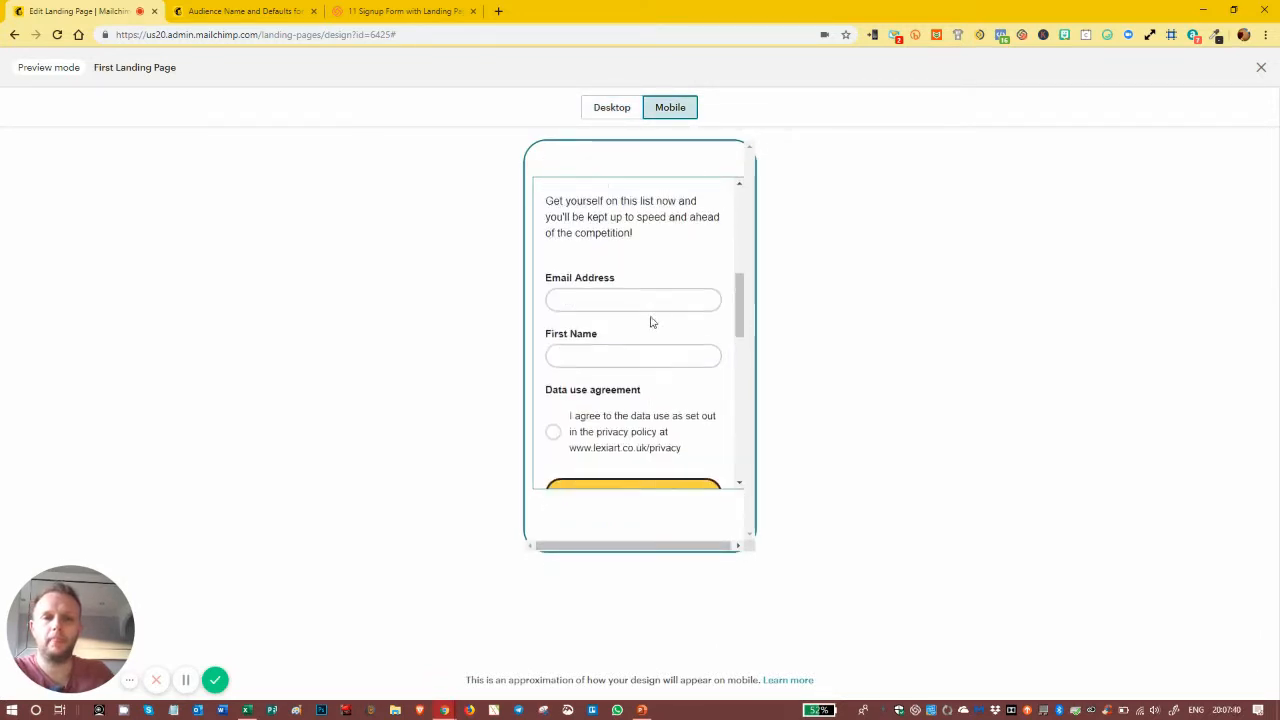
Step: Switch back to desktop, review the page once more, and exit the preview
click(612, 108)
scroll(670, 290, down, 4)
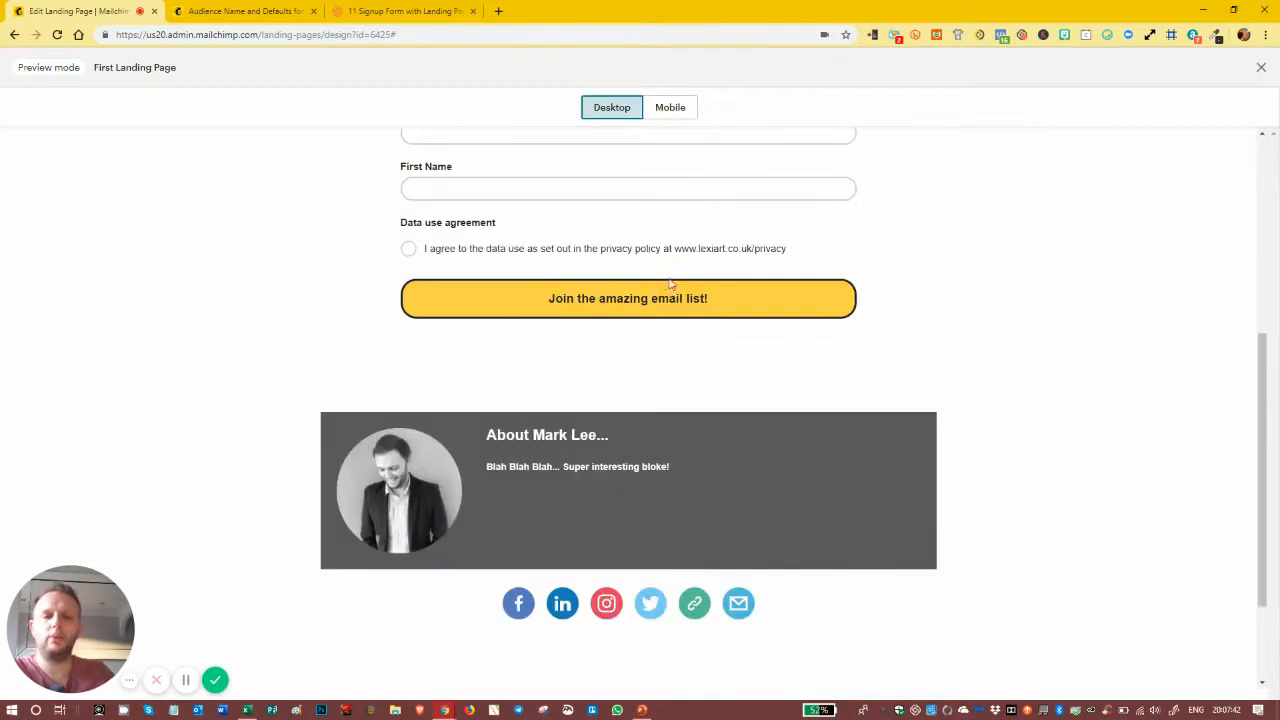
scroll(669, 287, up, 2)
scroll(666, 287, up, 2)
scroll(655, 282, down, 3)
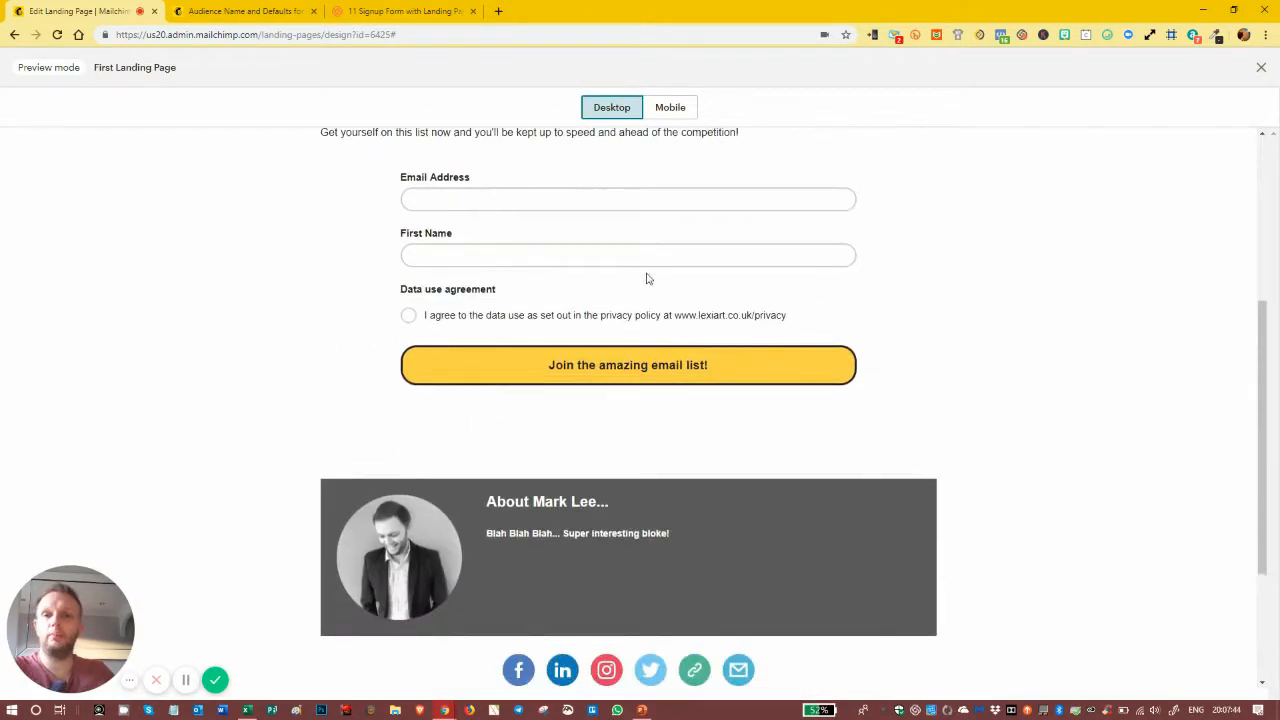
click(1261, 67)
Step: Save the page design and begin adding a page title on the First Landing Page checklist
scroll(502, 251, up, 3)
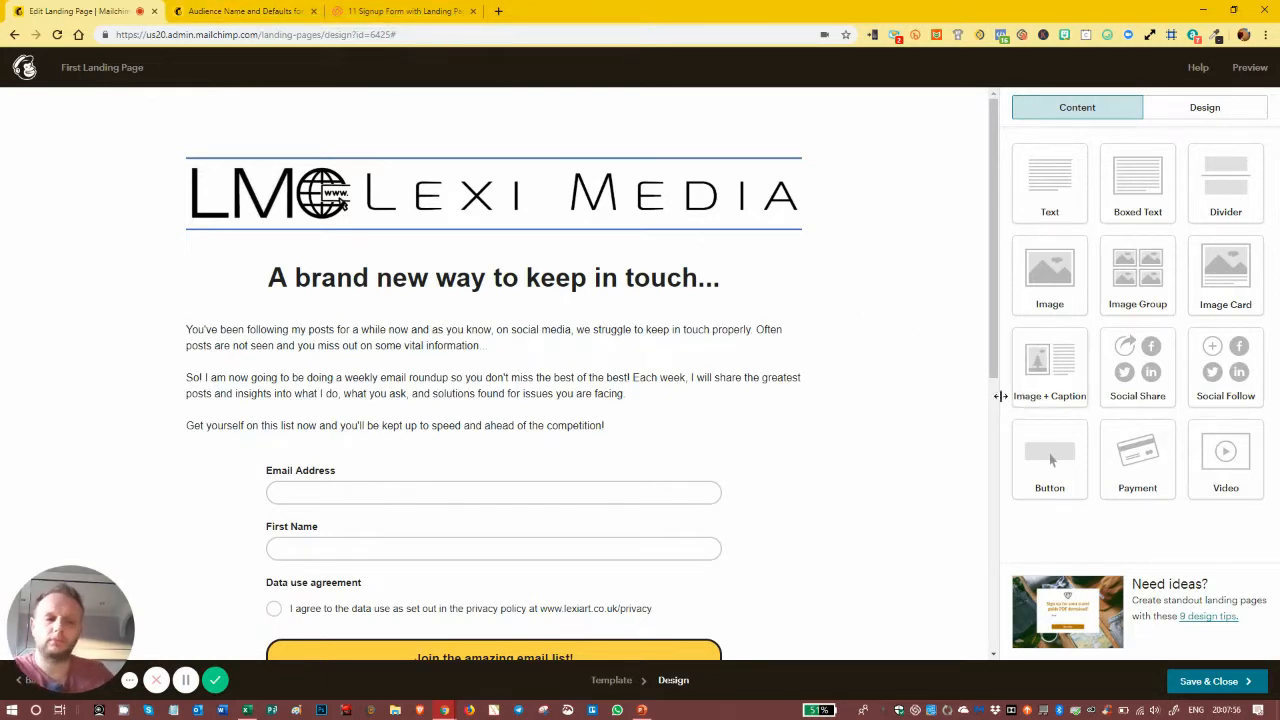
scroll(757, 368, down, 3)
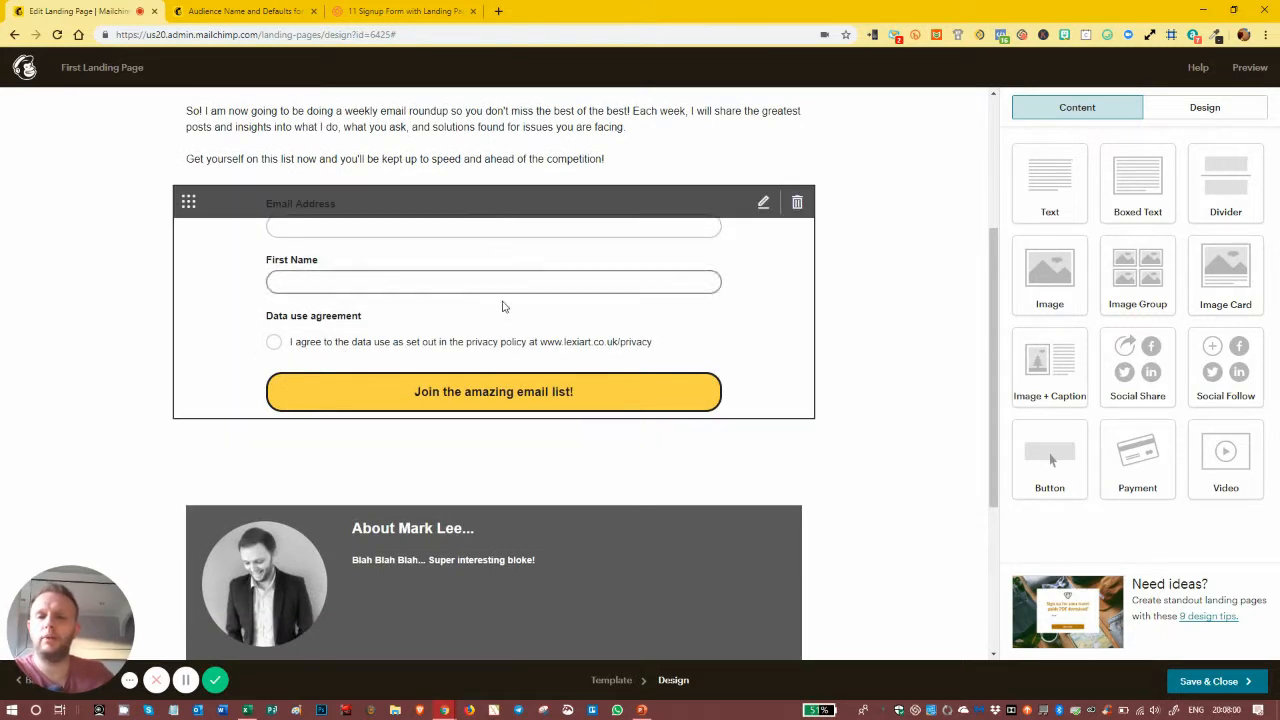
click(1195, 688)
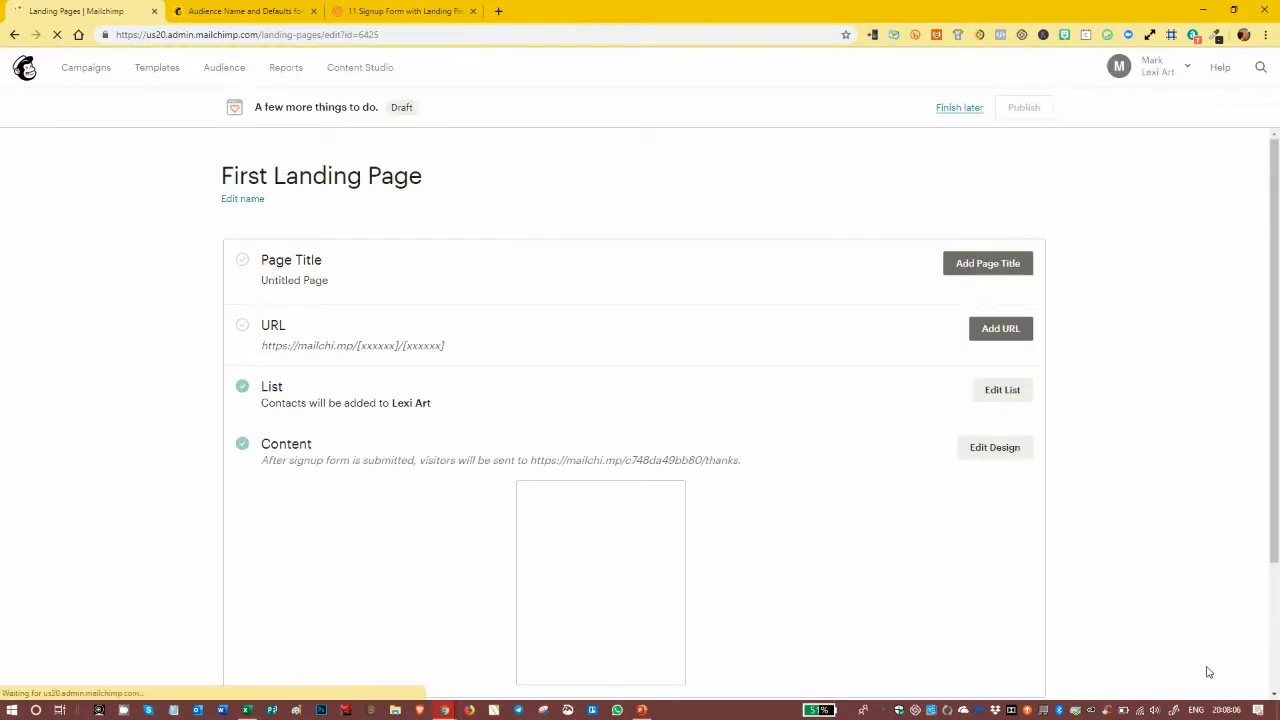
click(968, 268)
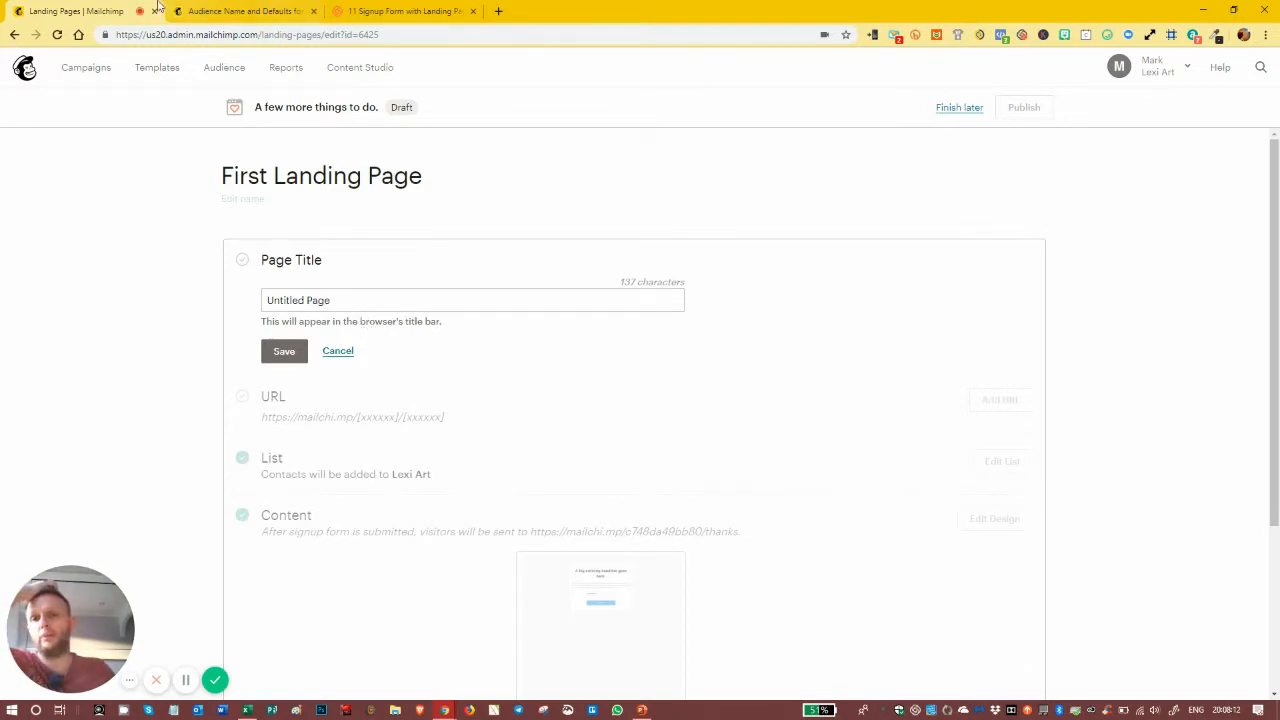
Step: Replace 'Untitled Page' with 'Signup For Our Newsletter | Lexi Media' and save the title
drag(340, 298, 197, 299)
text(Signup For Our Newsletter | Lexi Media)
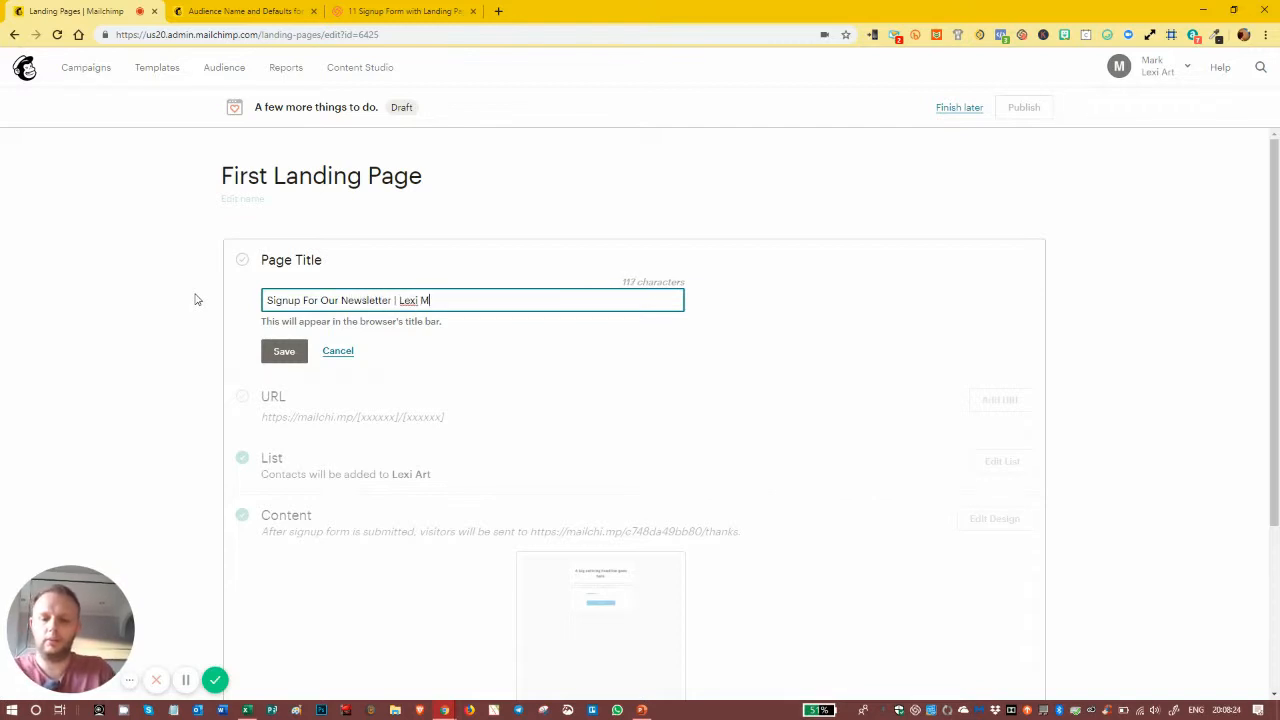
click(291, 351)
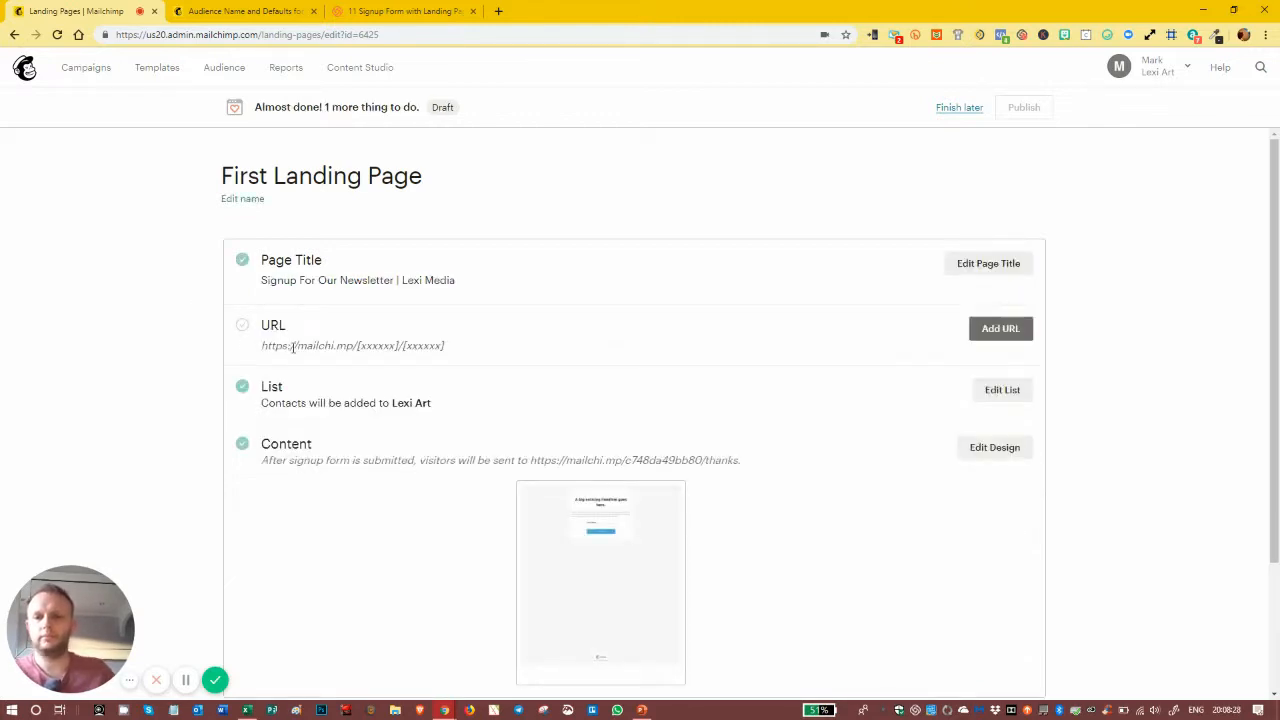
Step: Save a Mailchimp-domain page URL with the slug 'lexi-media-signup-form'
click(1004, 327)
scroll(447, 426, down, 2)
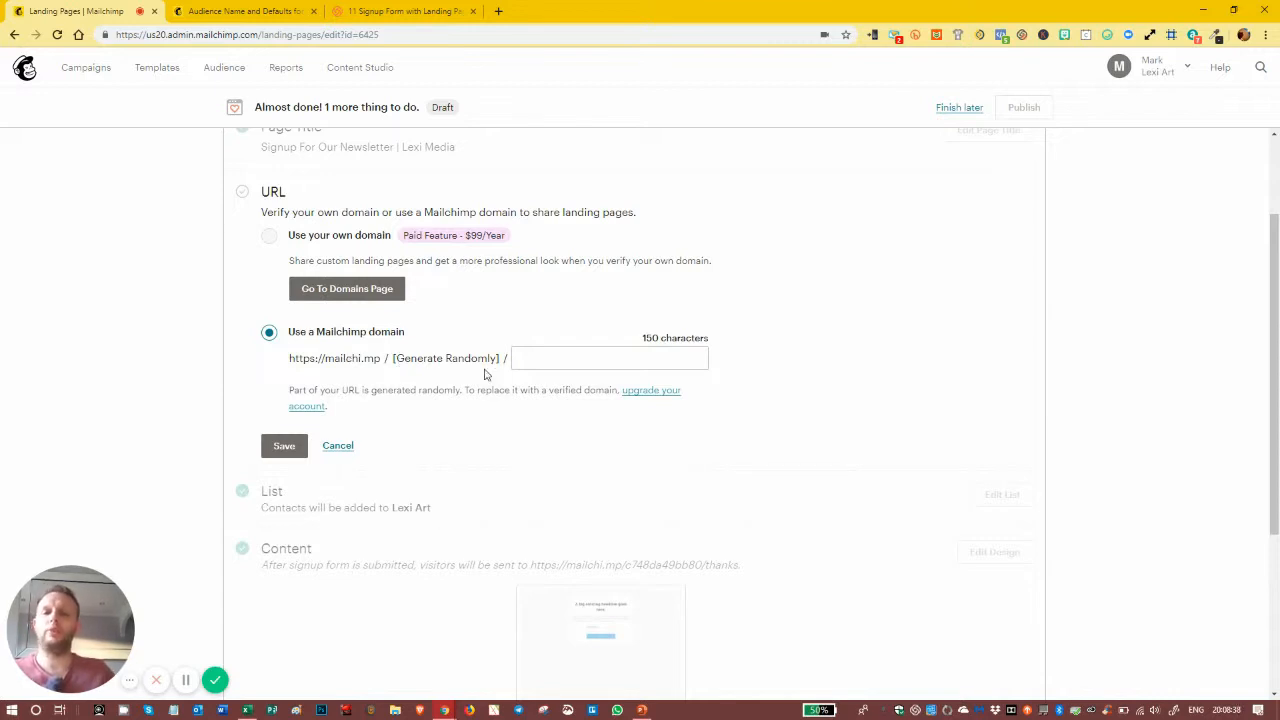
click(536, 360)
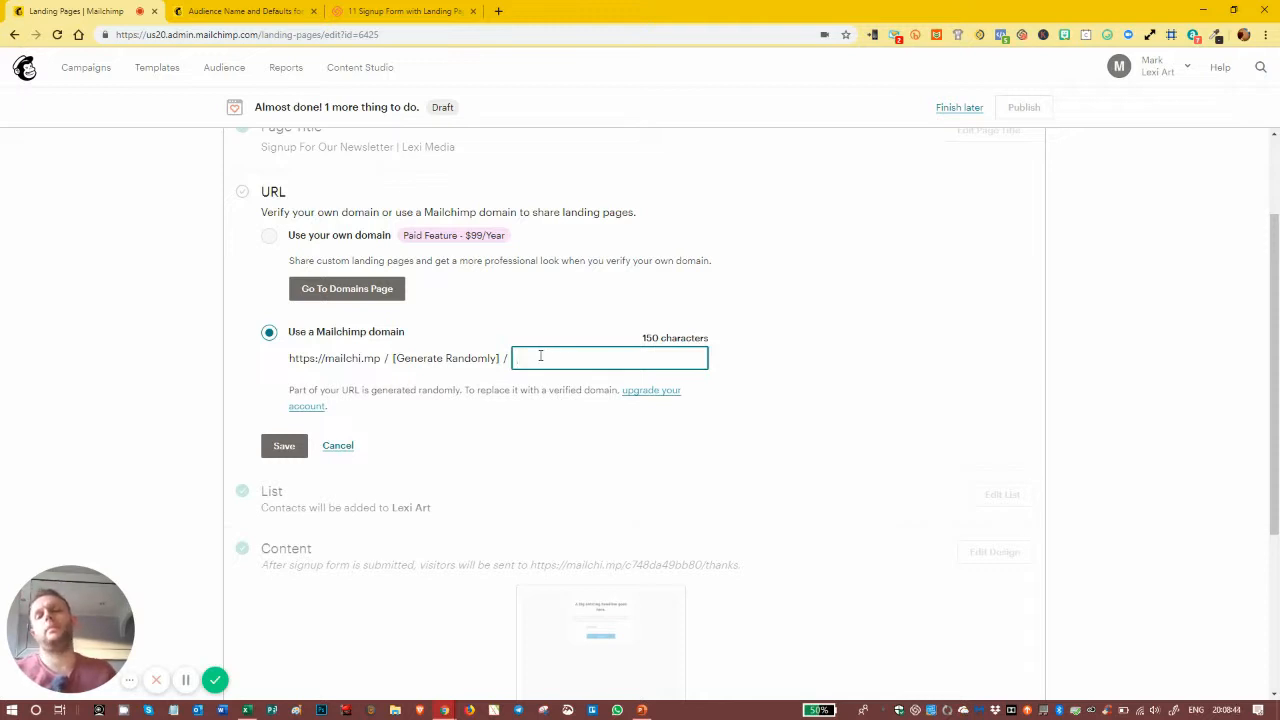
text(Welcom)
key(BackSpace)
key(BackSpace)
key(BackSpace)
key(BackSpace)
key(BackSpace)
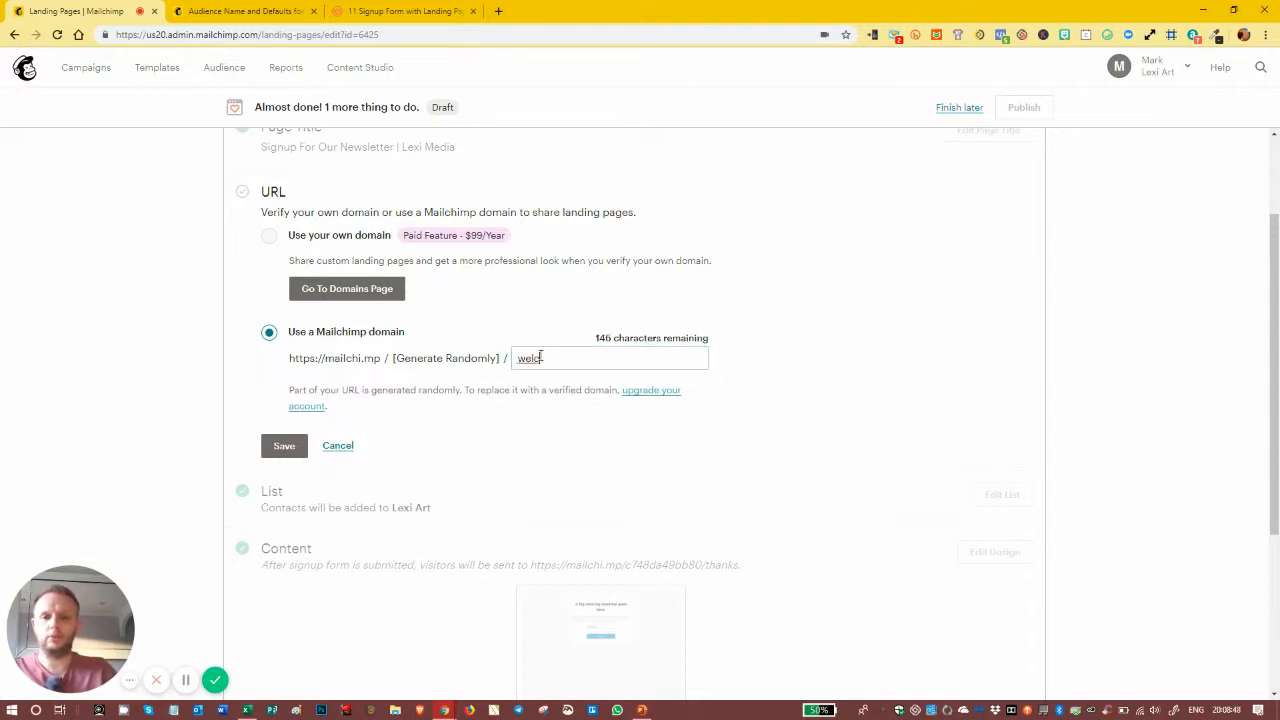
key(BackSpace)
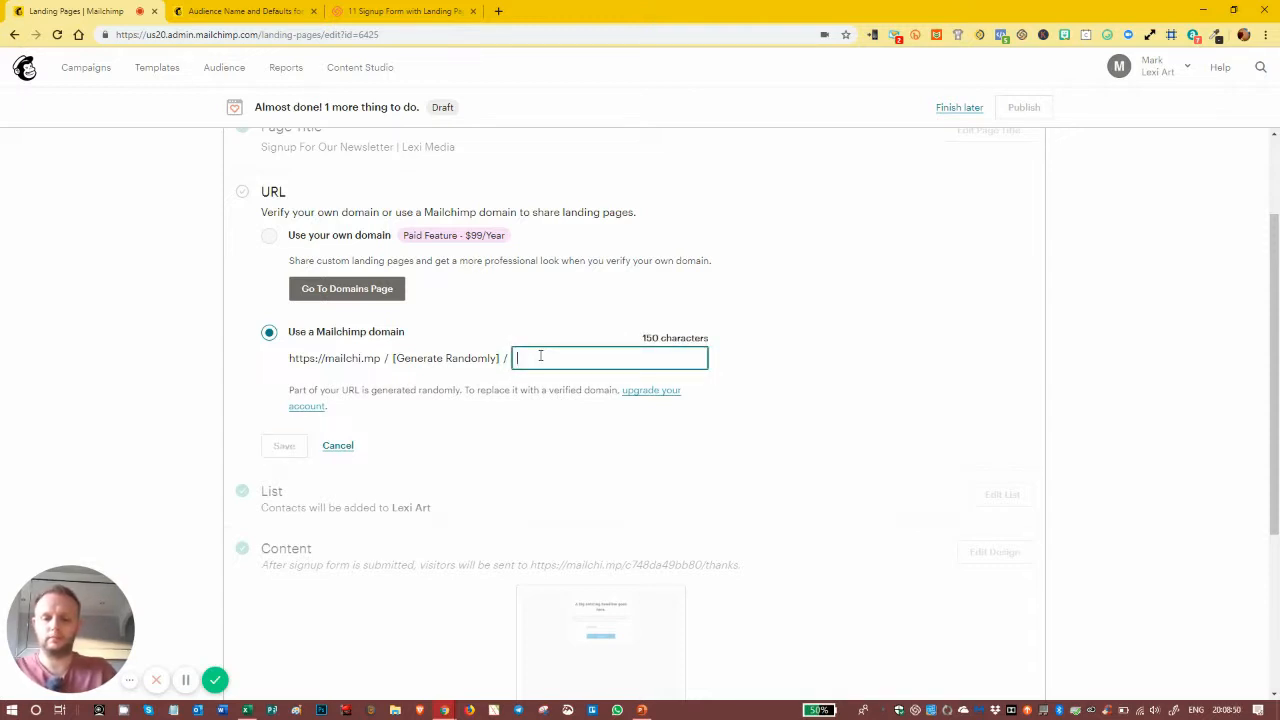
text(lexi media)
text( signup form)
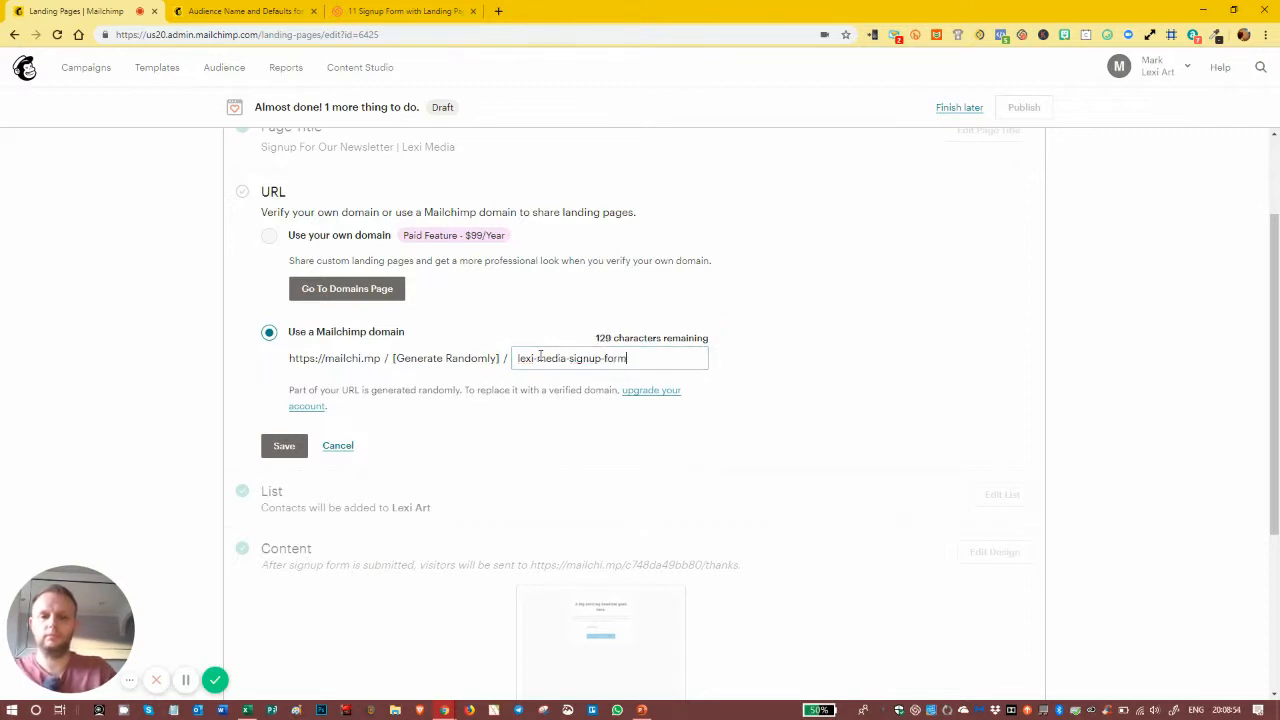
click(771, 365)
click(285, 446)
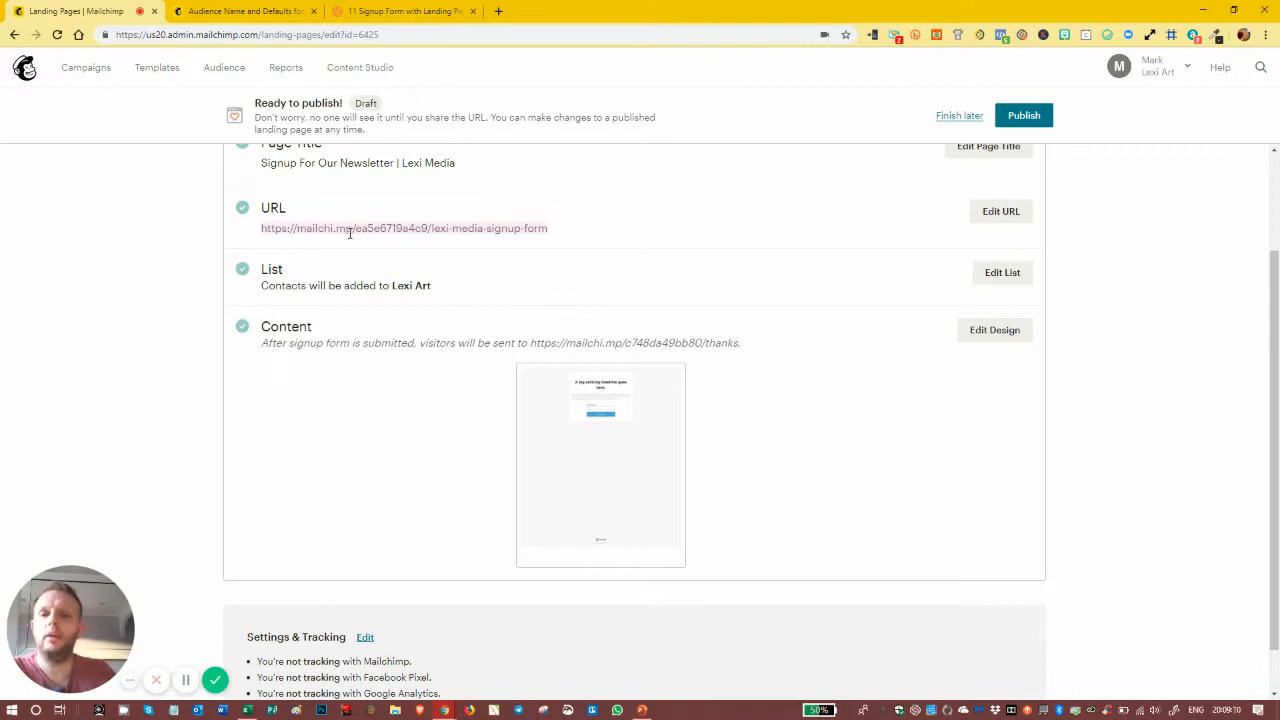
click(429, 229)
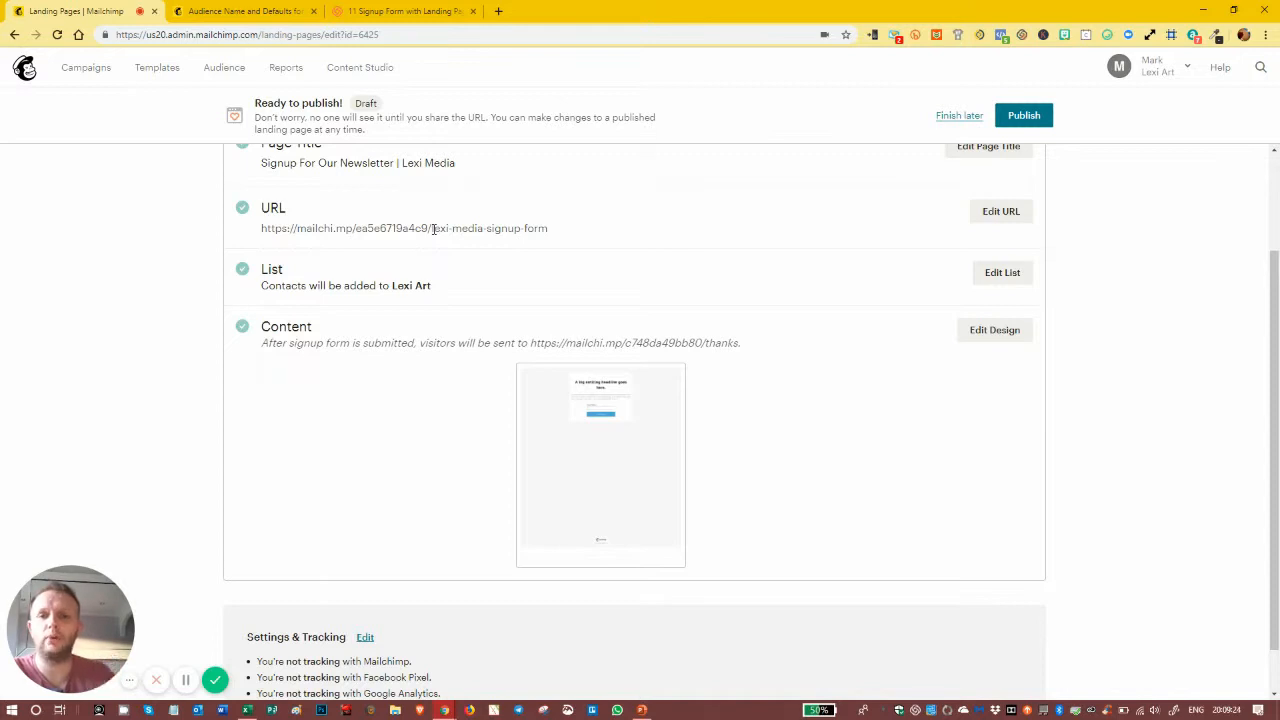
drag(428, 229, 371, 229)
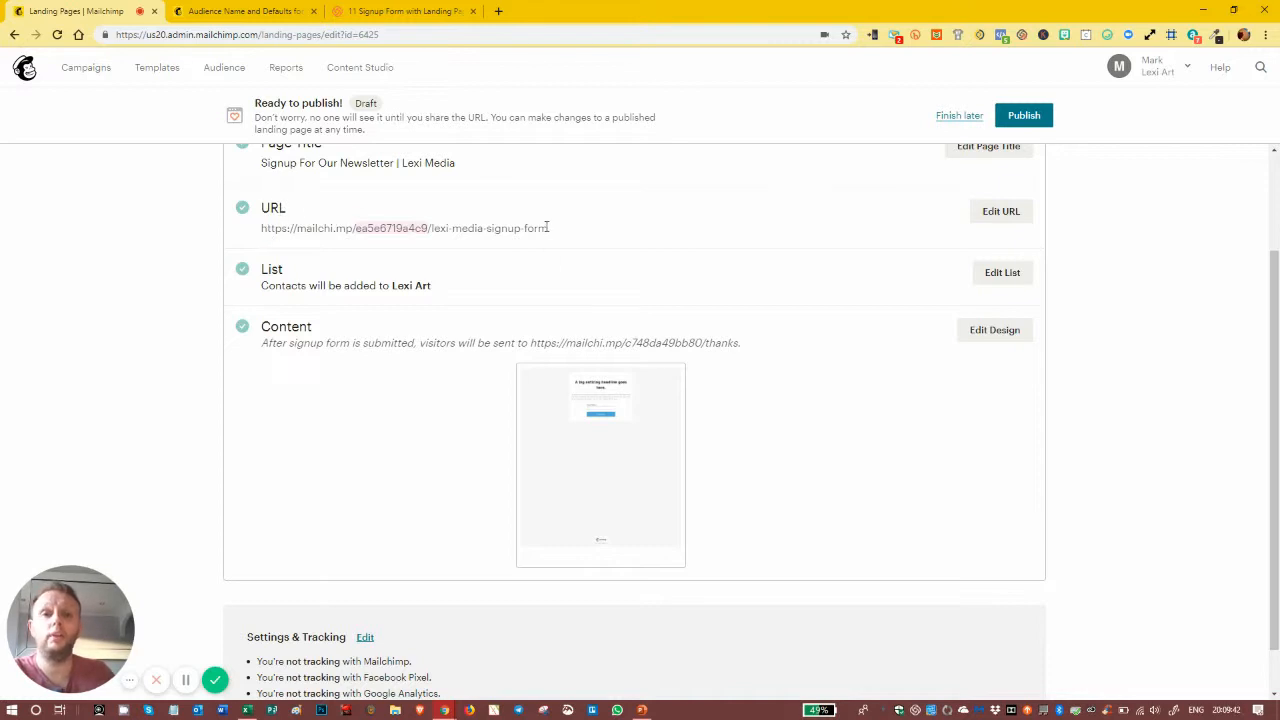
scroll(362, 272, down, 1)
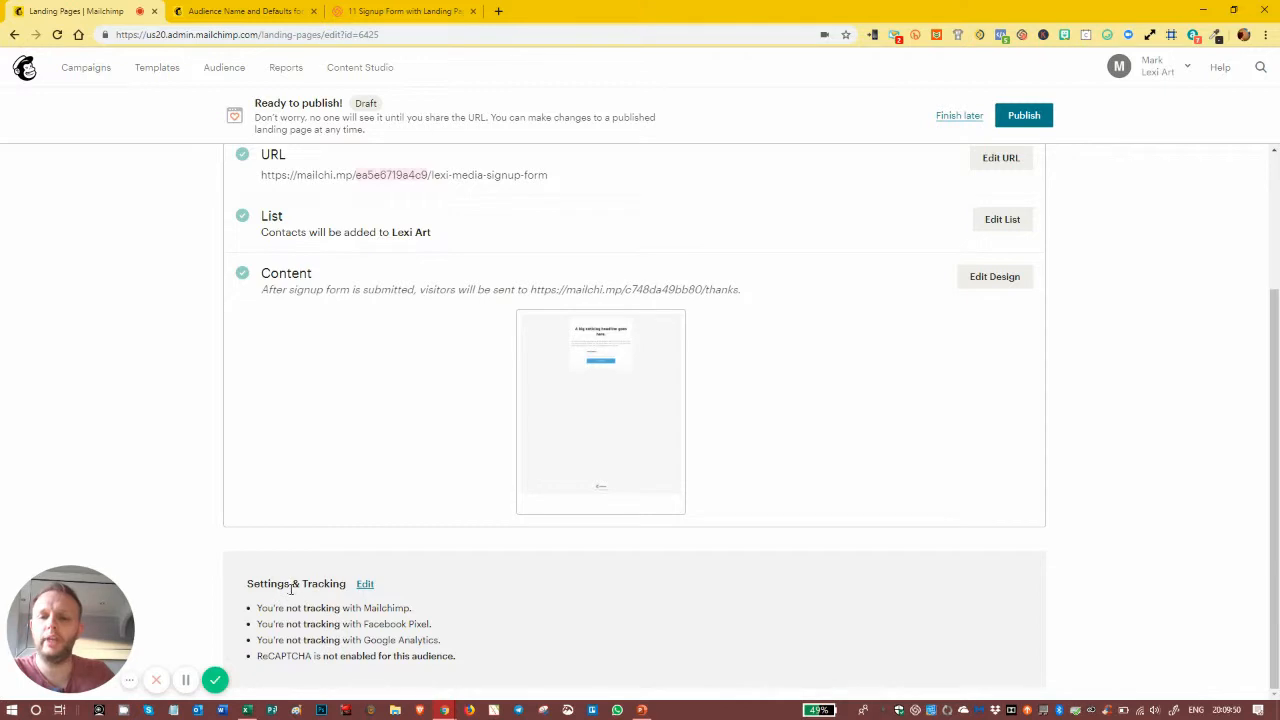
Step: Tick Track with Mailchimp under Settings & Tracking and save, leaving Facebook Pixel and Google Analytics off
click(365, 586)
scroll(357, 560, down, 2)
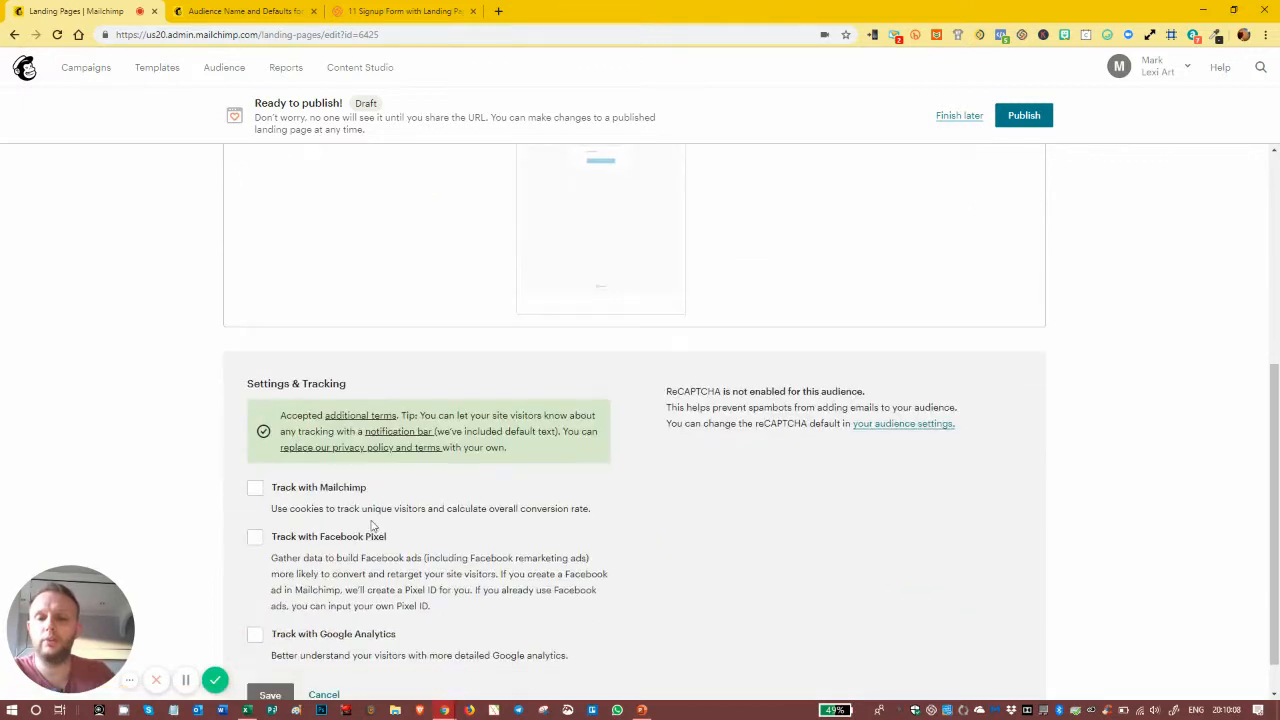
click(255, 489)
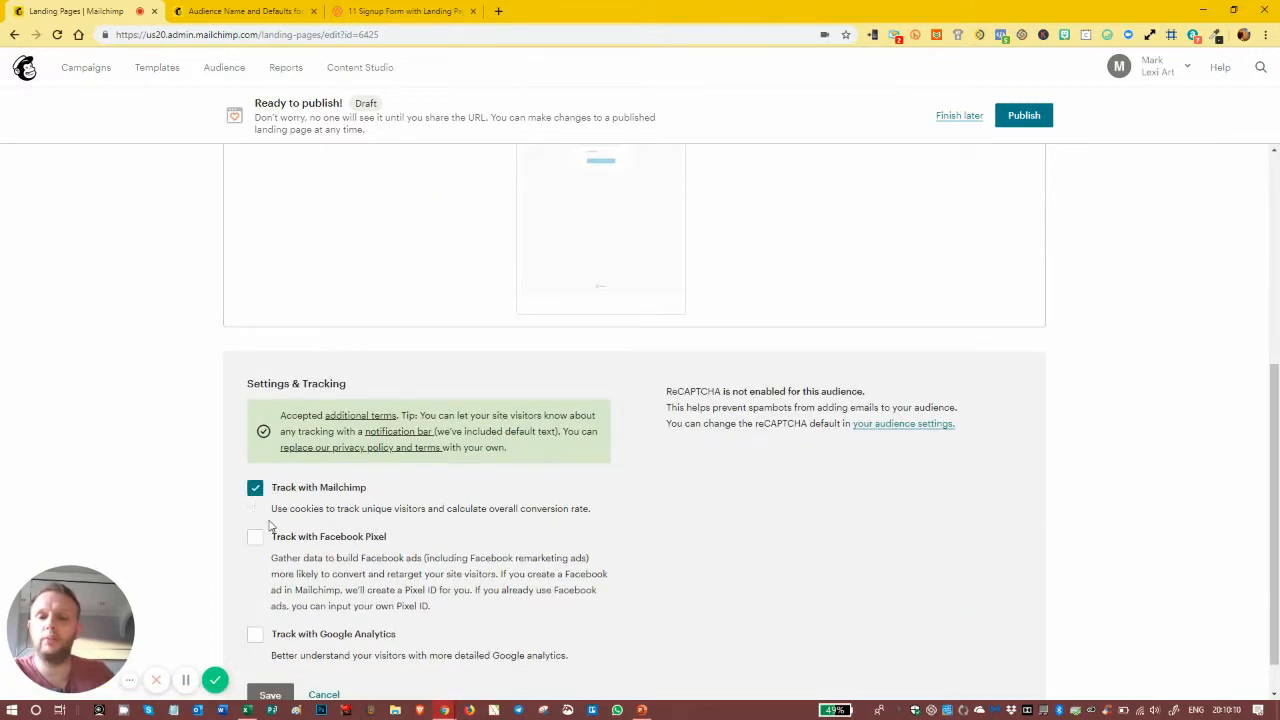
scroll(266, 466, down, 1)
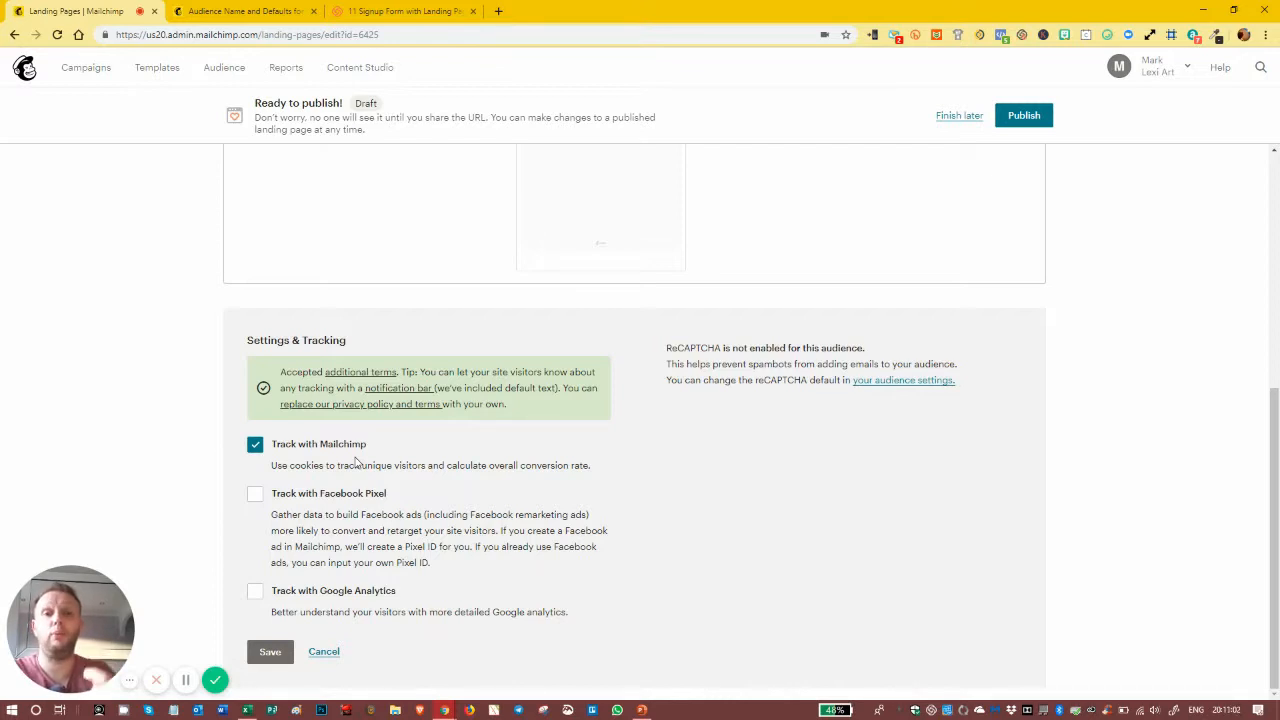
click(274, 651)
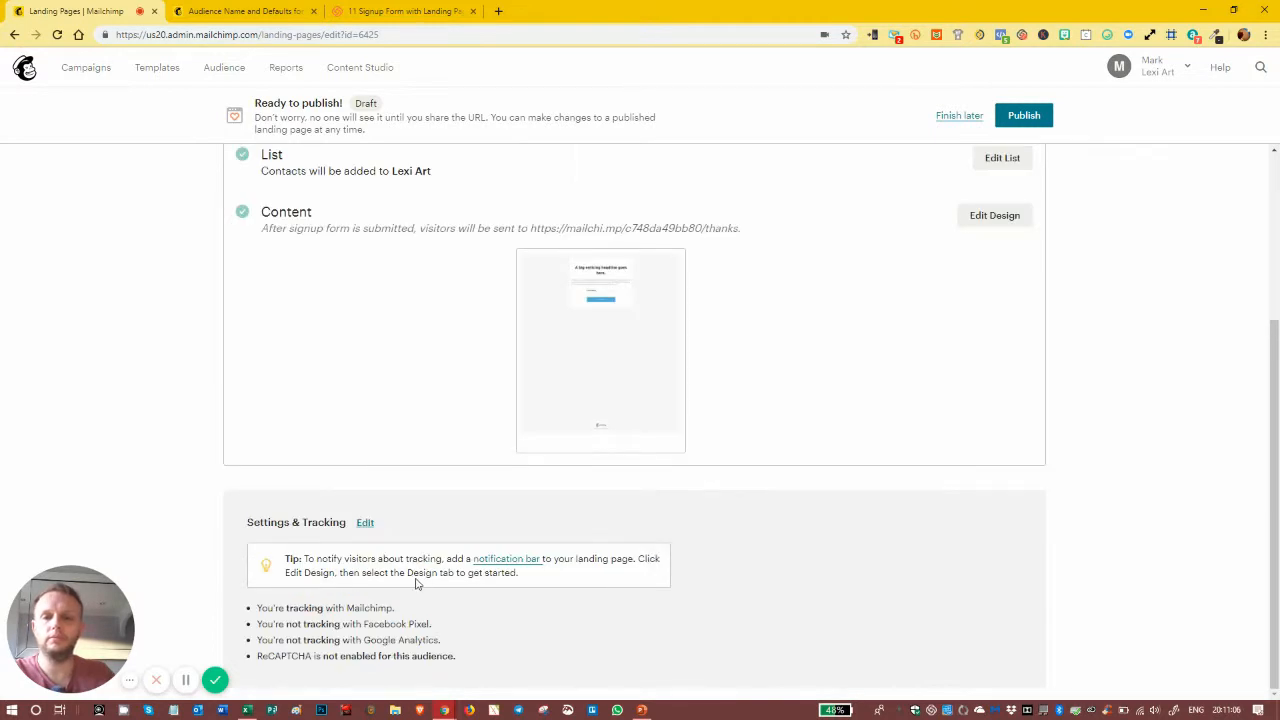
Step: Switch on the page's Notification Bar in the Design tab with a #222222 black background
click(980, 357)
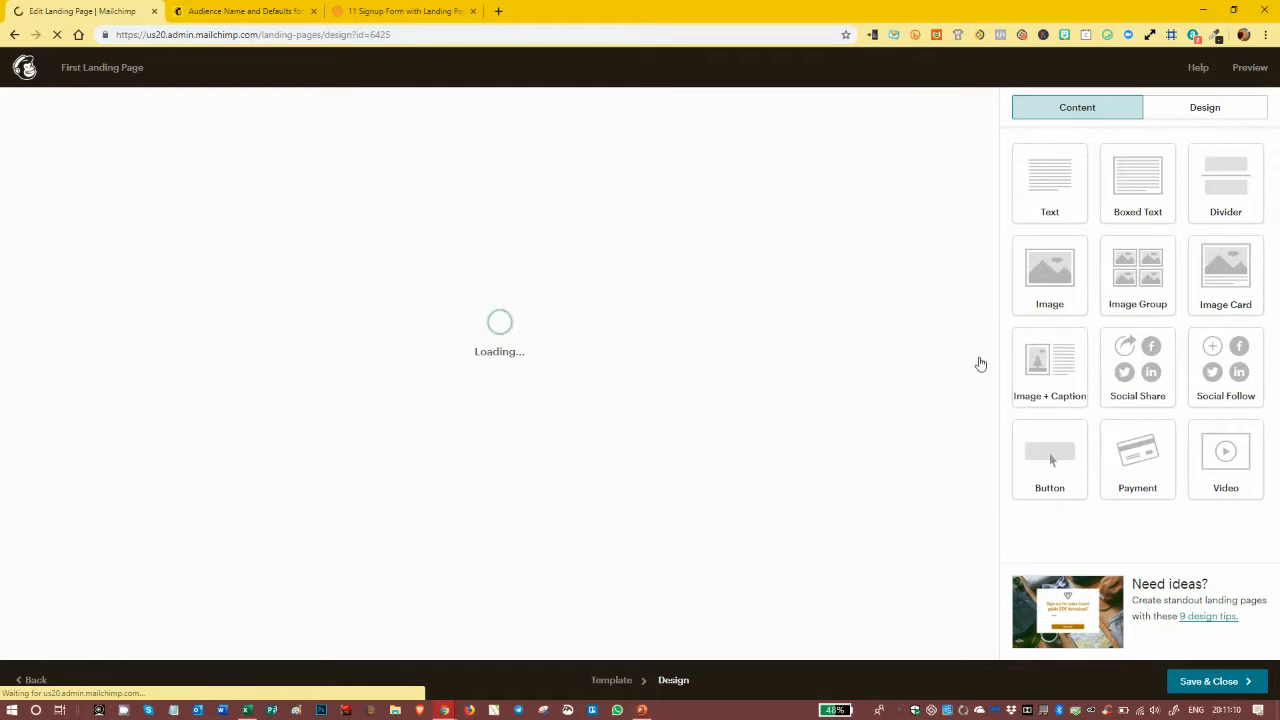
click(1175, 113)
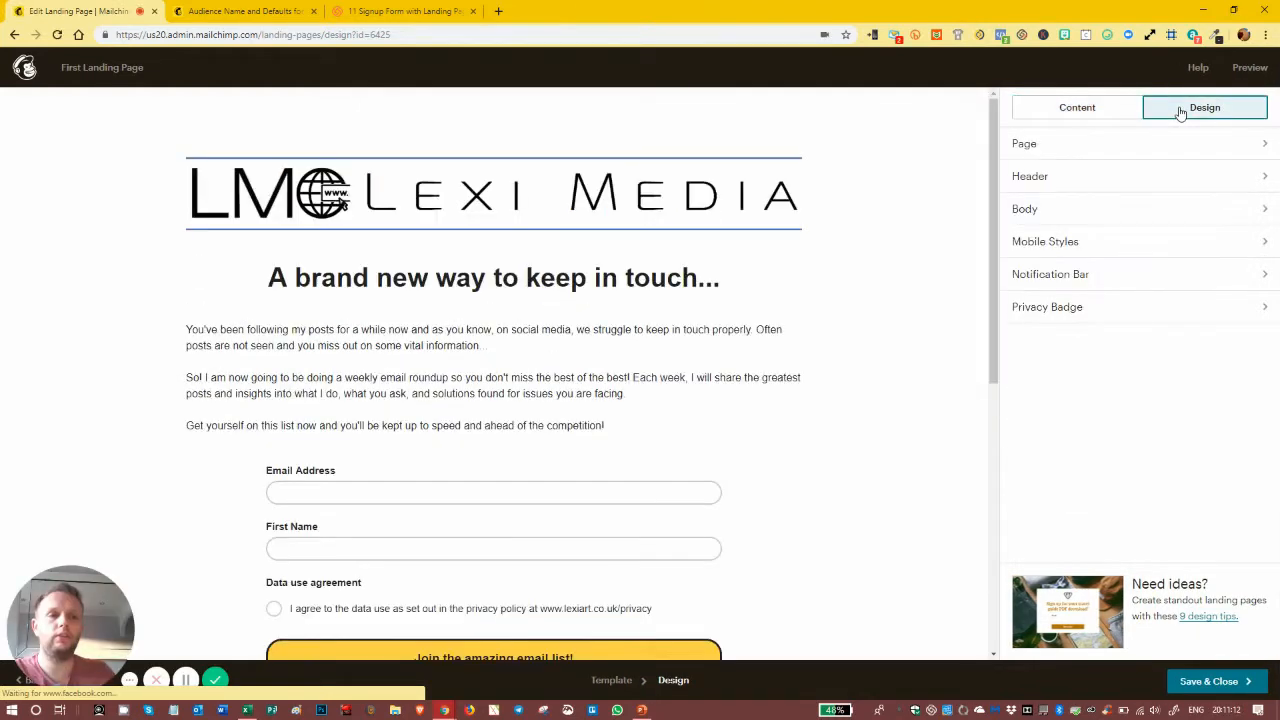
click(1106, 275)
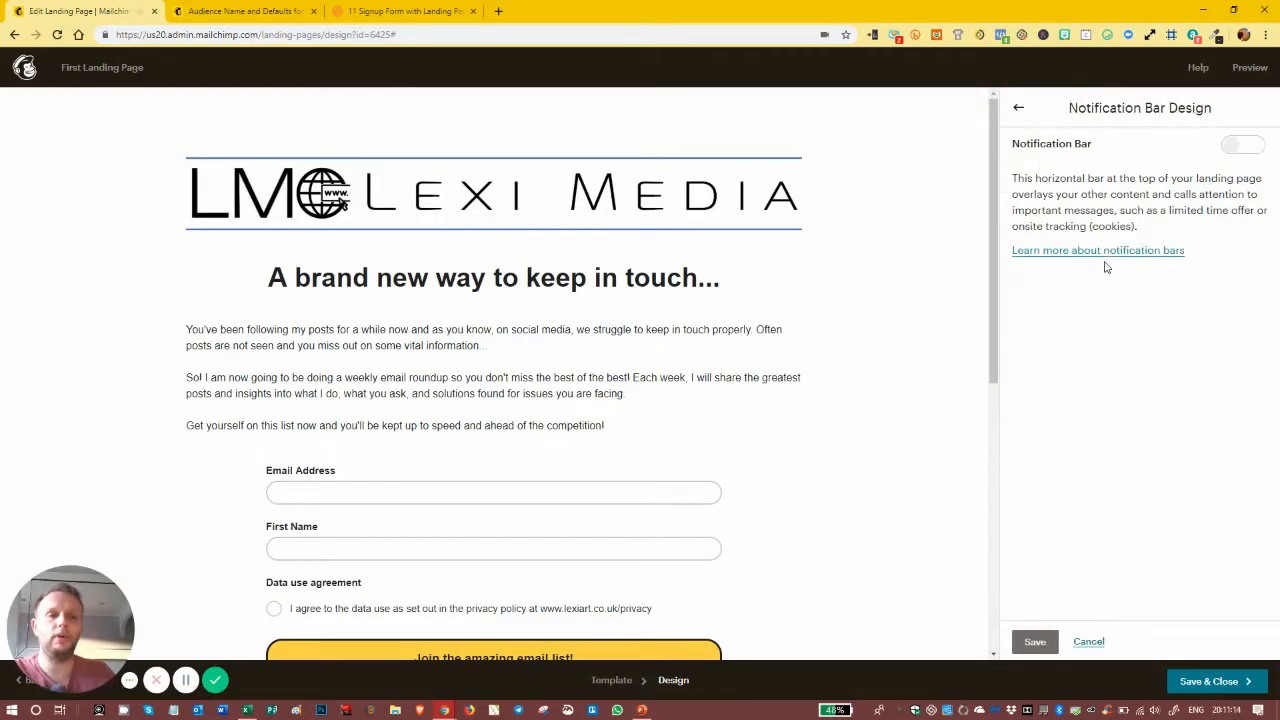
click(1230, 144)
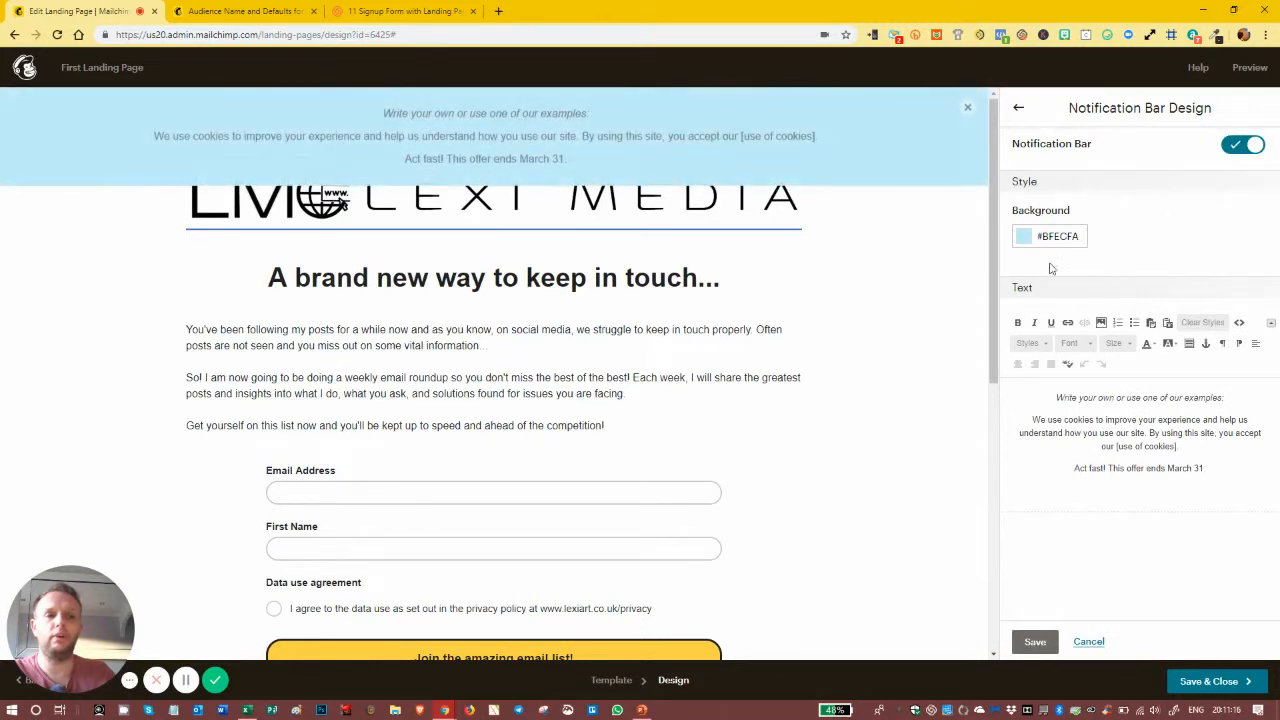
click(1024, 242)
click(1024, 364)
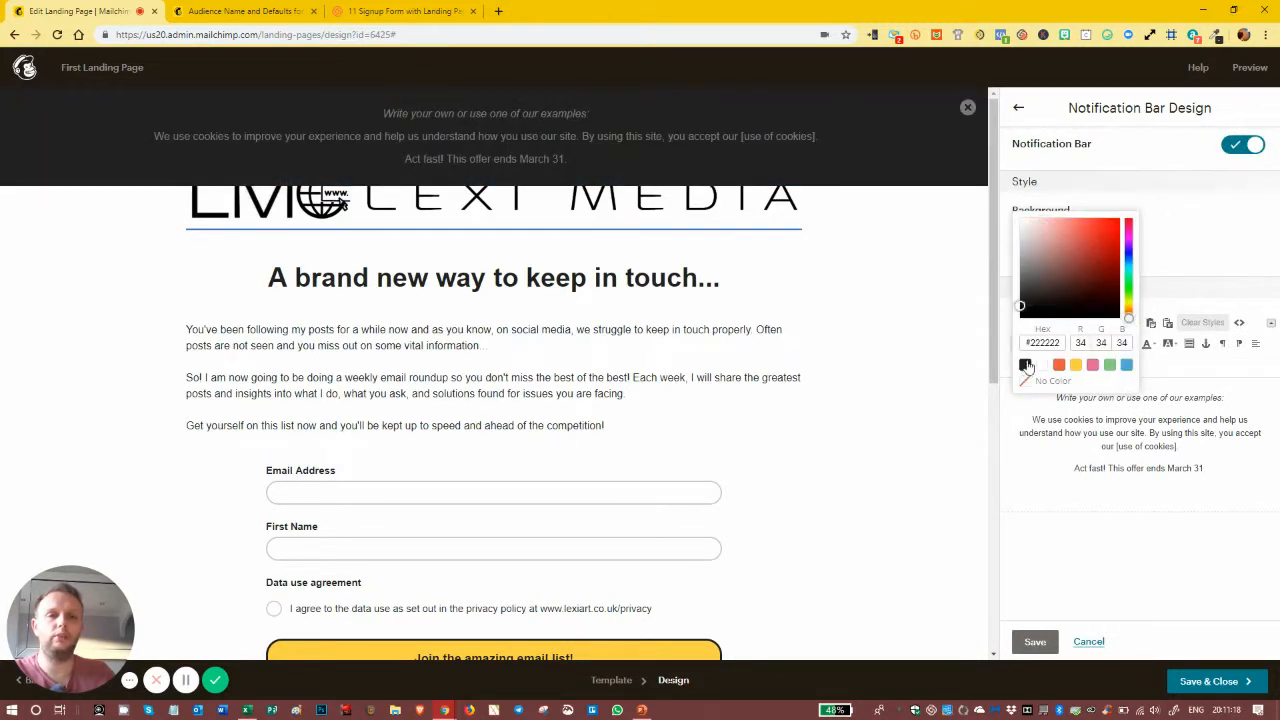
click(1199, 235)
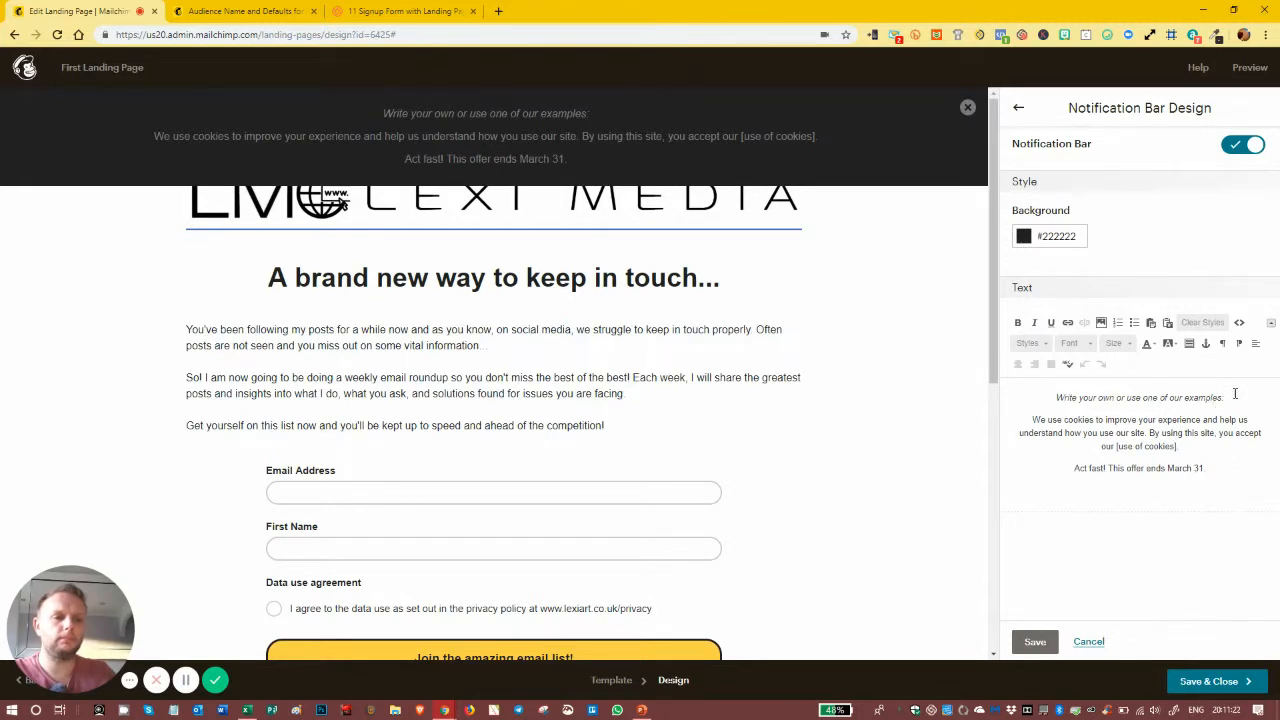
Step: Delete the example prompt line and the 'Act fast' offer line from the notification bar text
drag(1235, 394, 1030, 396)
key(BackSpace)
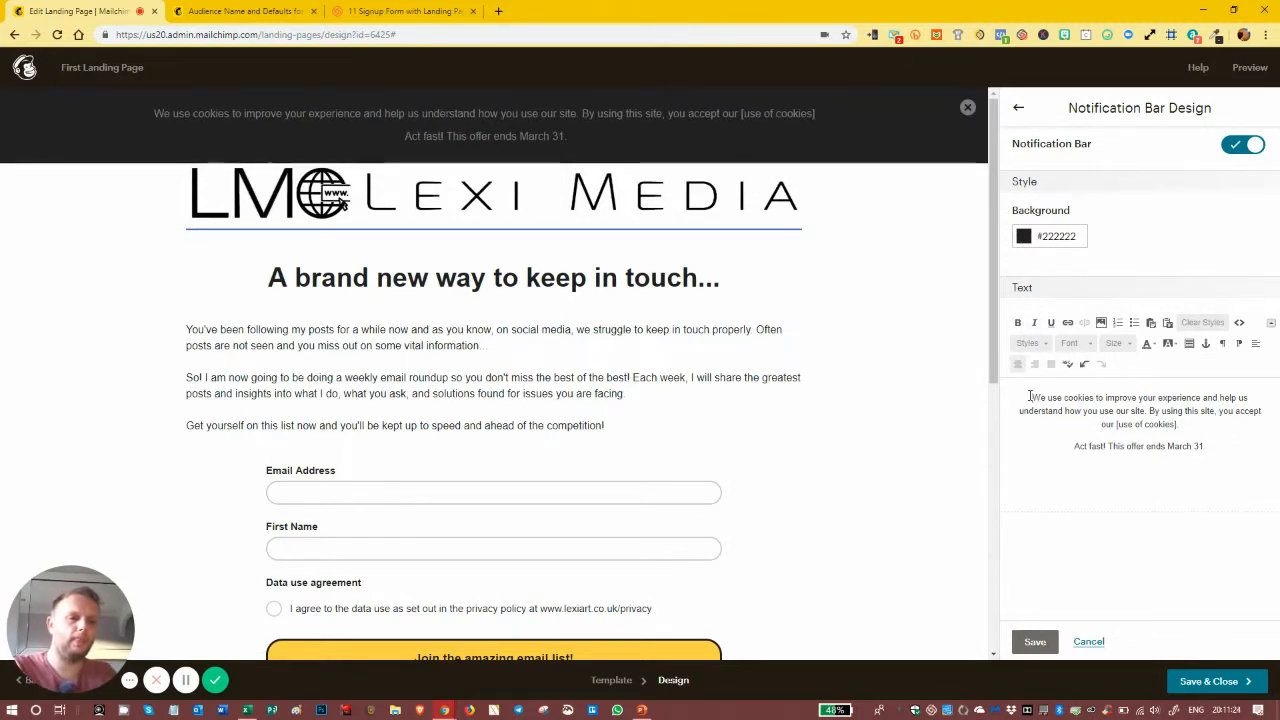
drag(1204, 446, 1050, 458)
key(BackSpace)
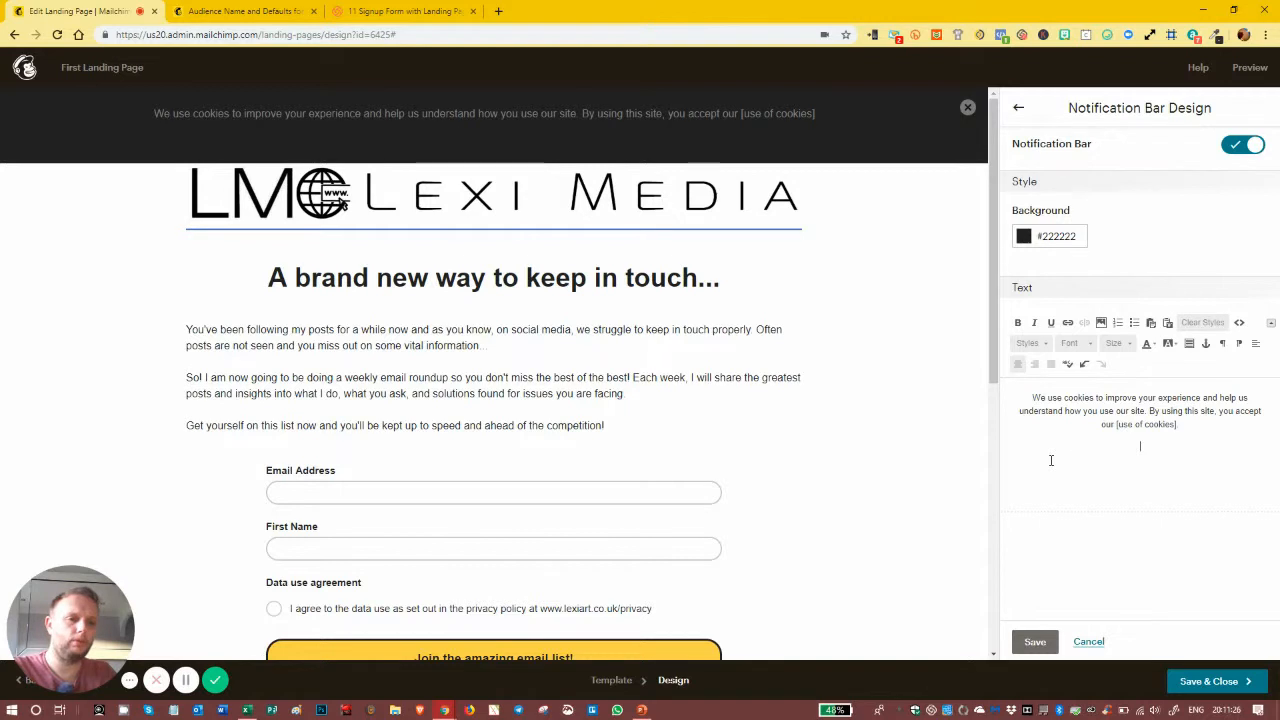
key(BackSpace)
key(BackSpace)
key(BackSpace)
key(BackSpace)
key(BackSpace)
key(BackSpace)
key(BackSpace)
key(BackSpace)
key(BackSpace)
key(BackSpace)
key(BackSpace)
key(BackSpace)
key(BackSpace)
key(BackSpace)
key(BackSpace)
key(BackSpace)
key(BackSpace)
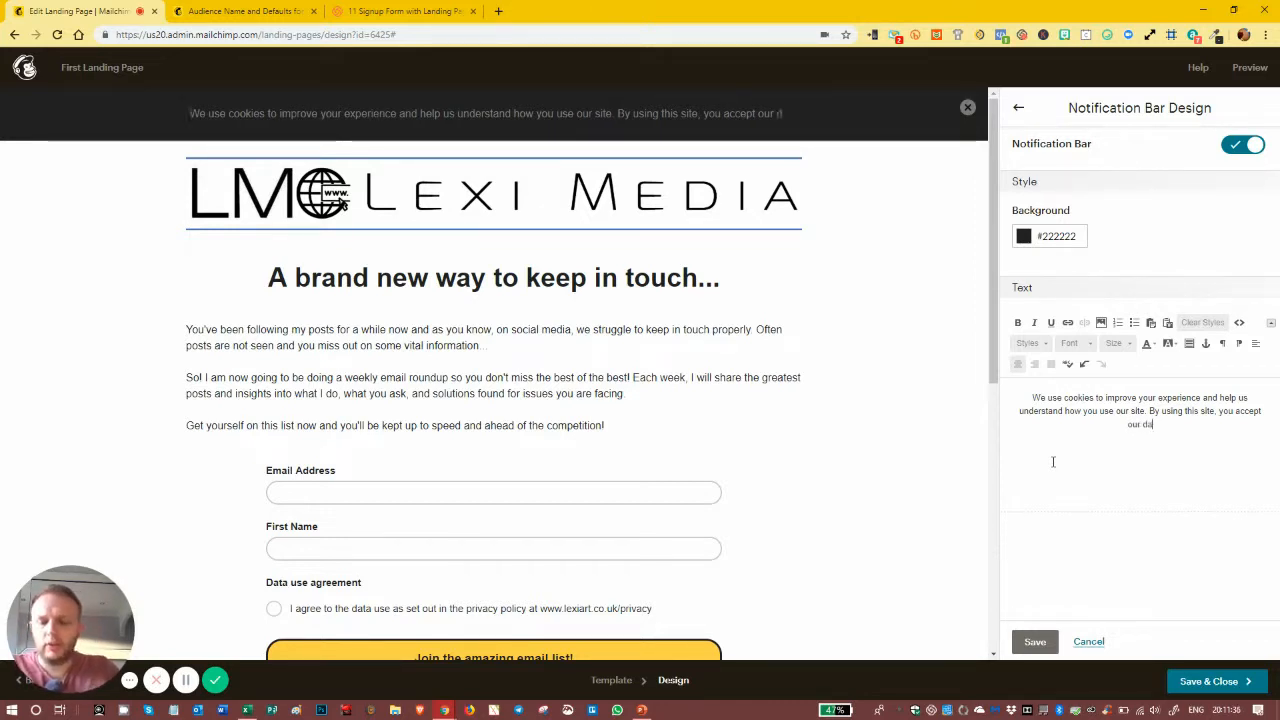
Step: End the cookie sentence with 'data use terms in pur Privacy Policy' and select 'Privacy Policy'
text(data use)
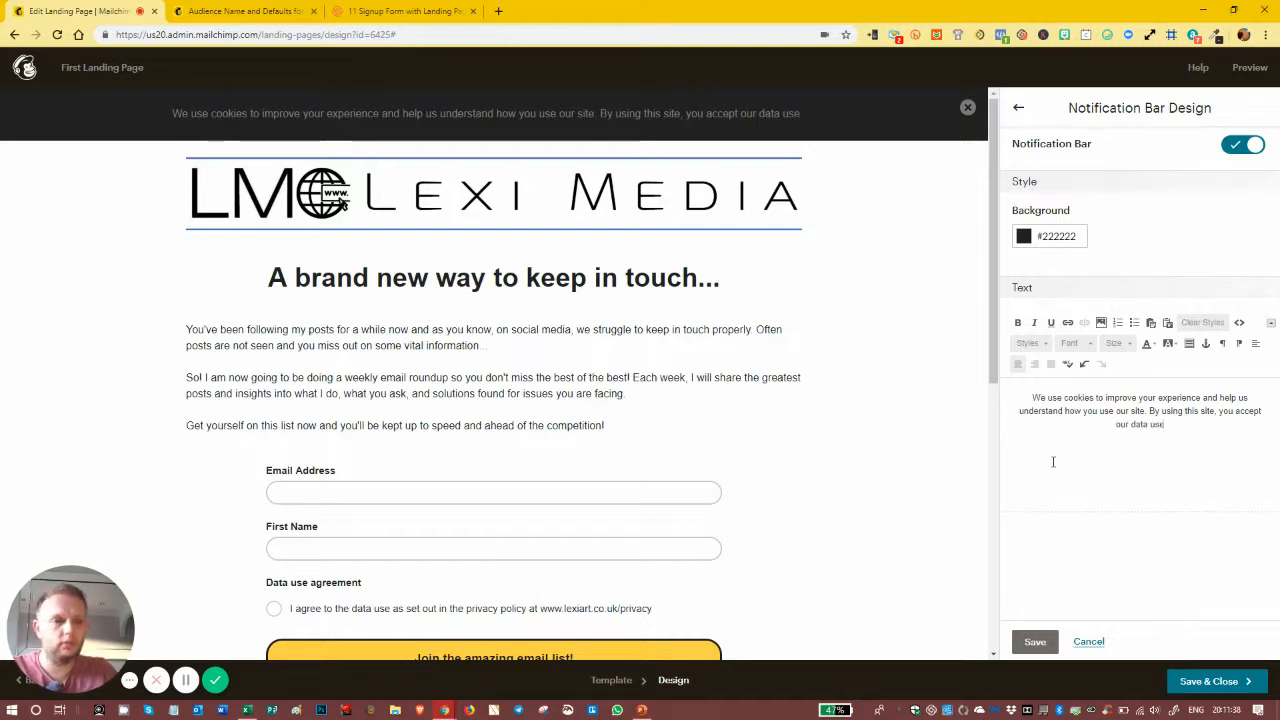
text( terms )
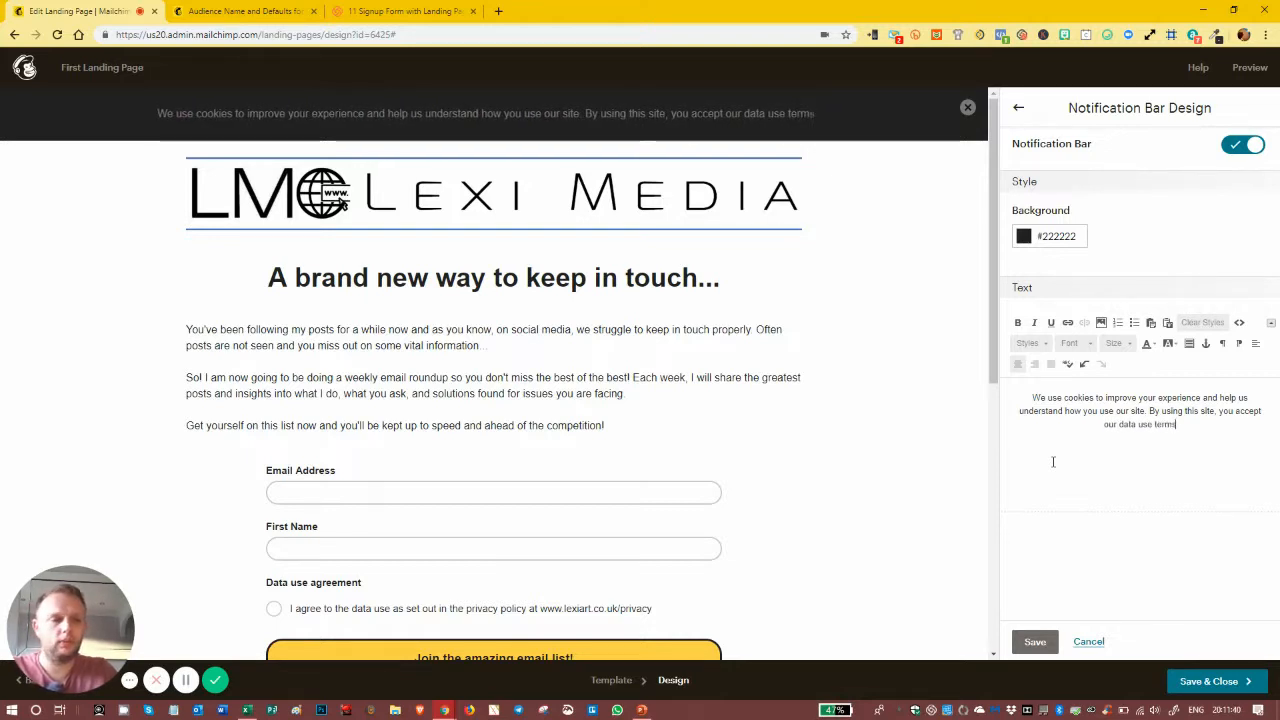
text(in pur)
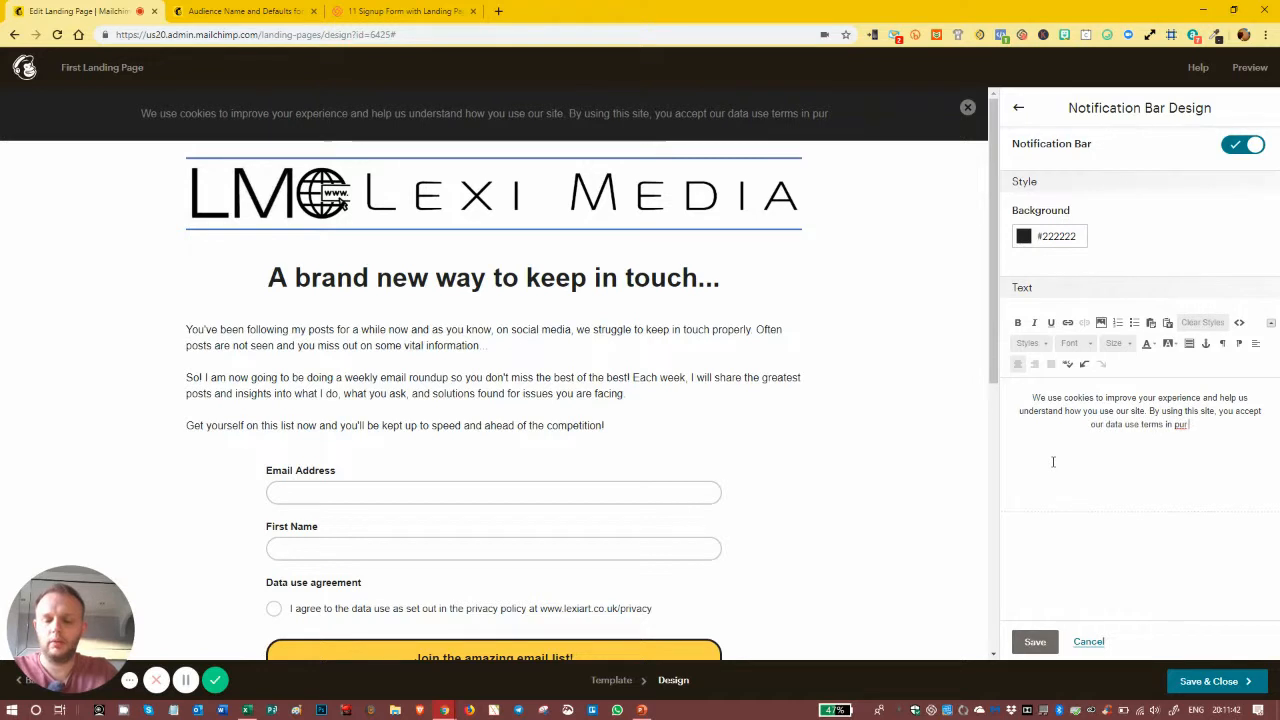
text( Privacy)
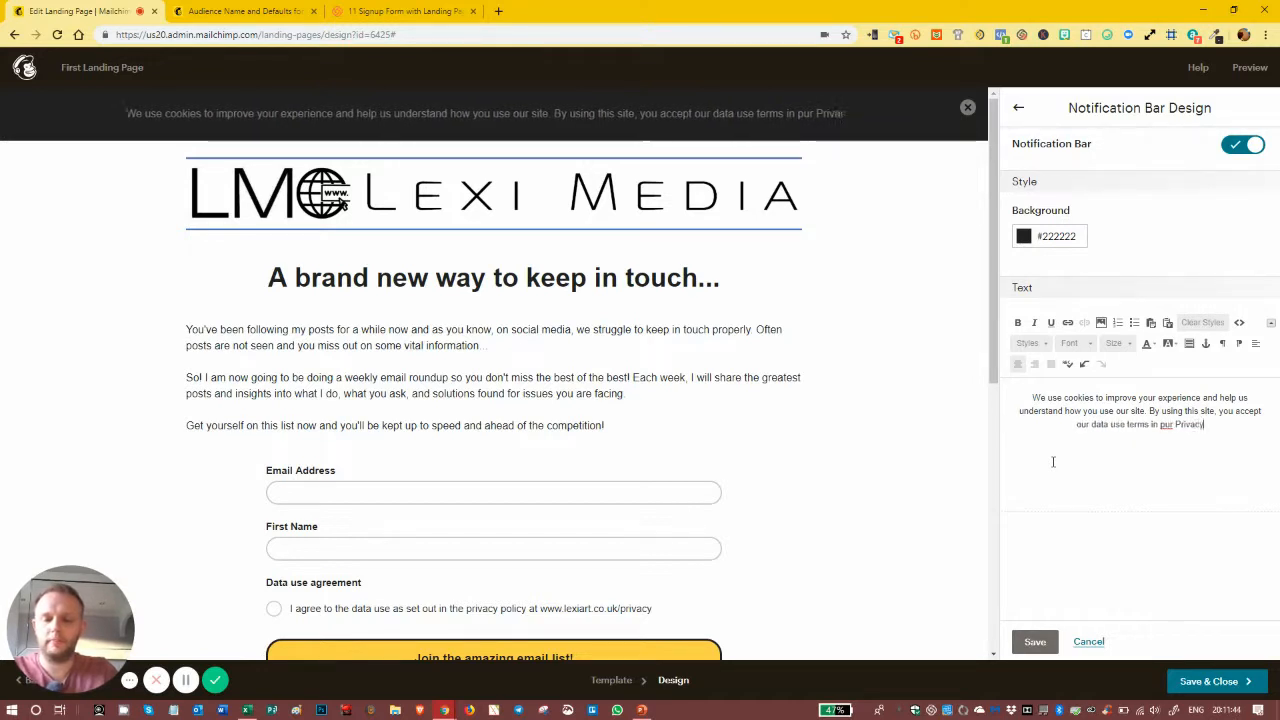
text( Policy)
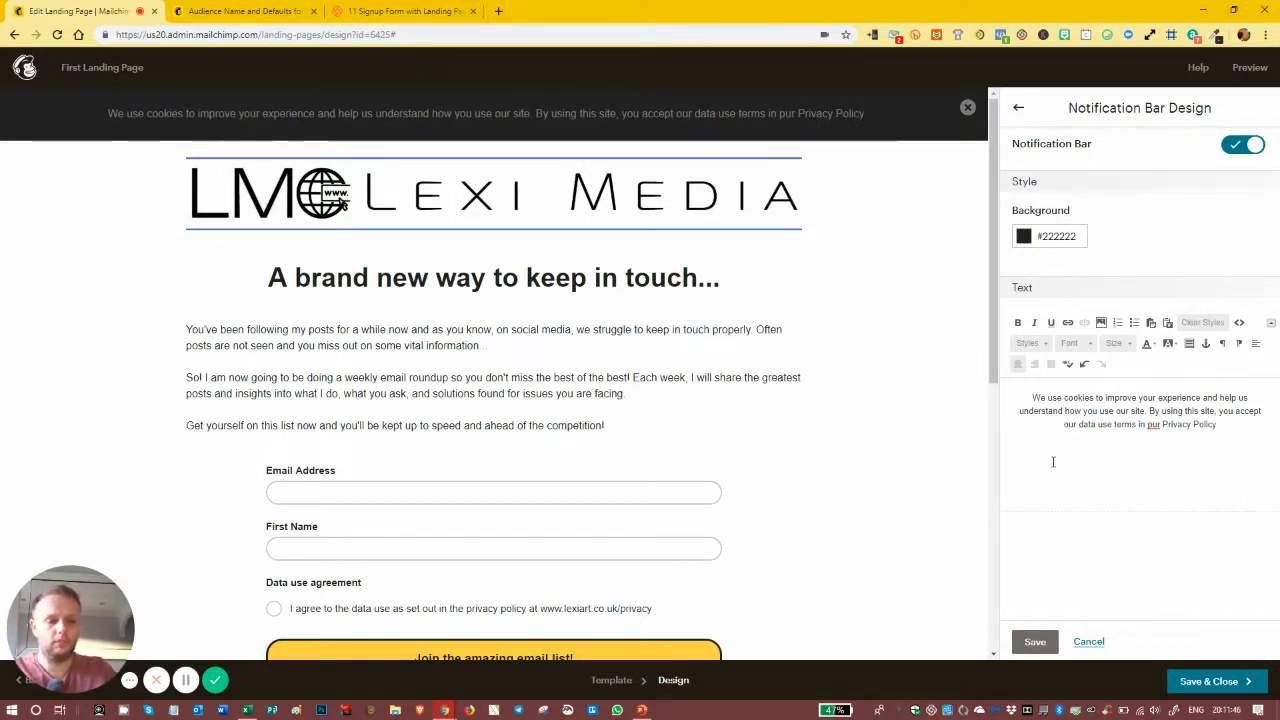
key(shift+Left)
key(shift+Left)
key(shift+Left)
key(shift+Left)
key(shift+Left)
key(shift+Left)
key(shift+Left)
key(shift+Left)
key(shift+Left)
key(shift+Left)
key(shift+Left)
key(shift+Left)
key(shift+Left)
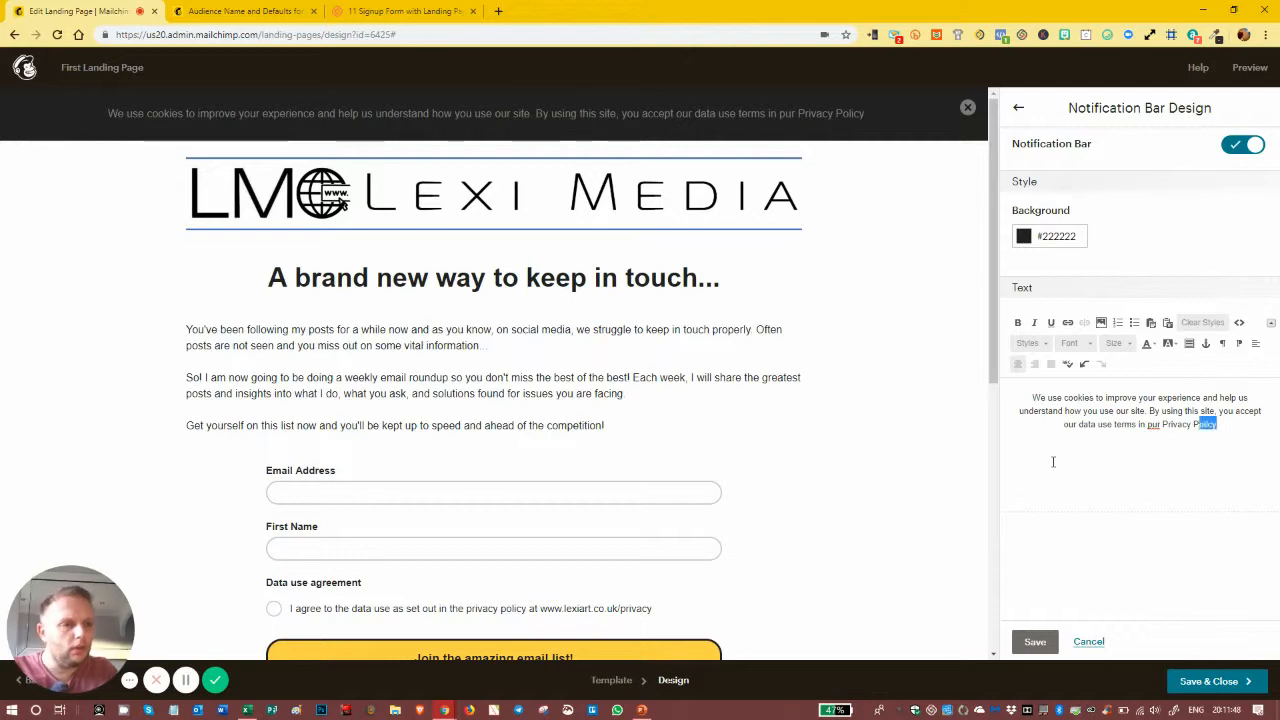
key(shift+Left)
key(shift+Left)
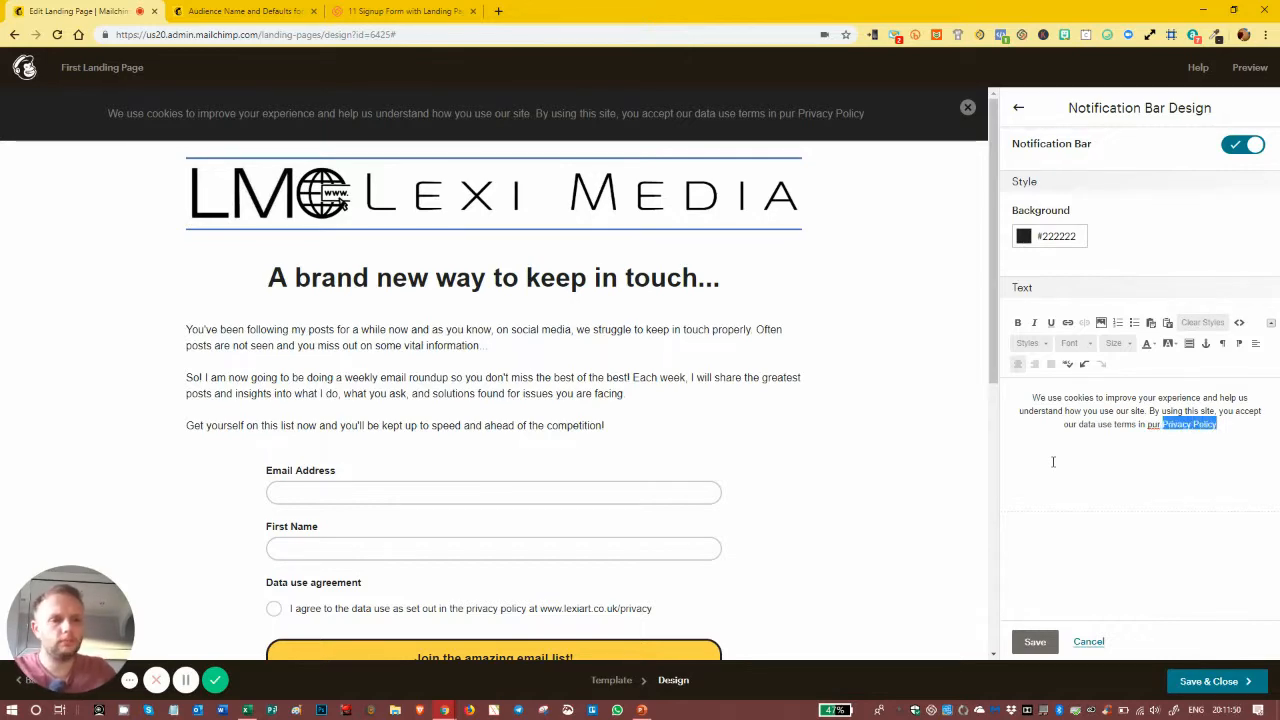
click(1068, 323)
text(www.l)
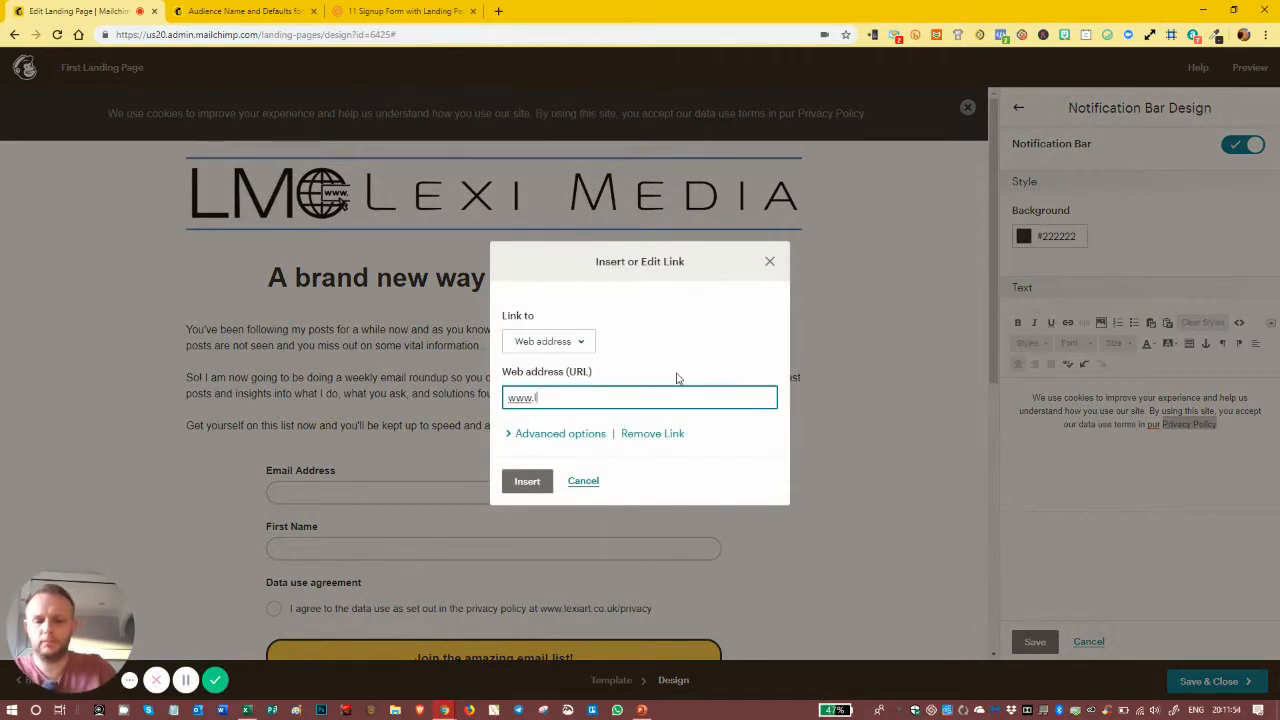
text(exiart.)
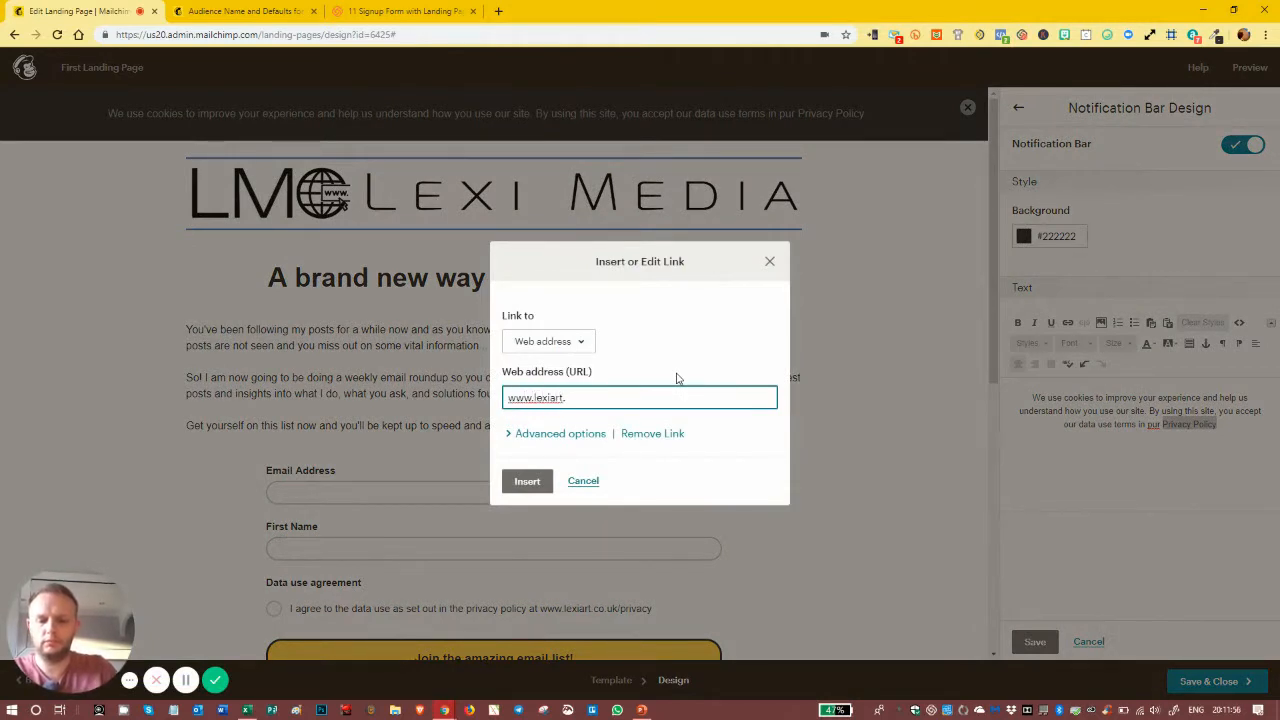
text(co.uk/privacy)
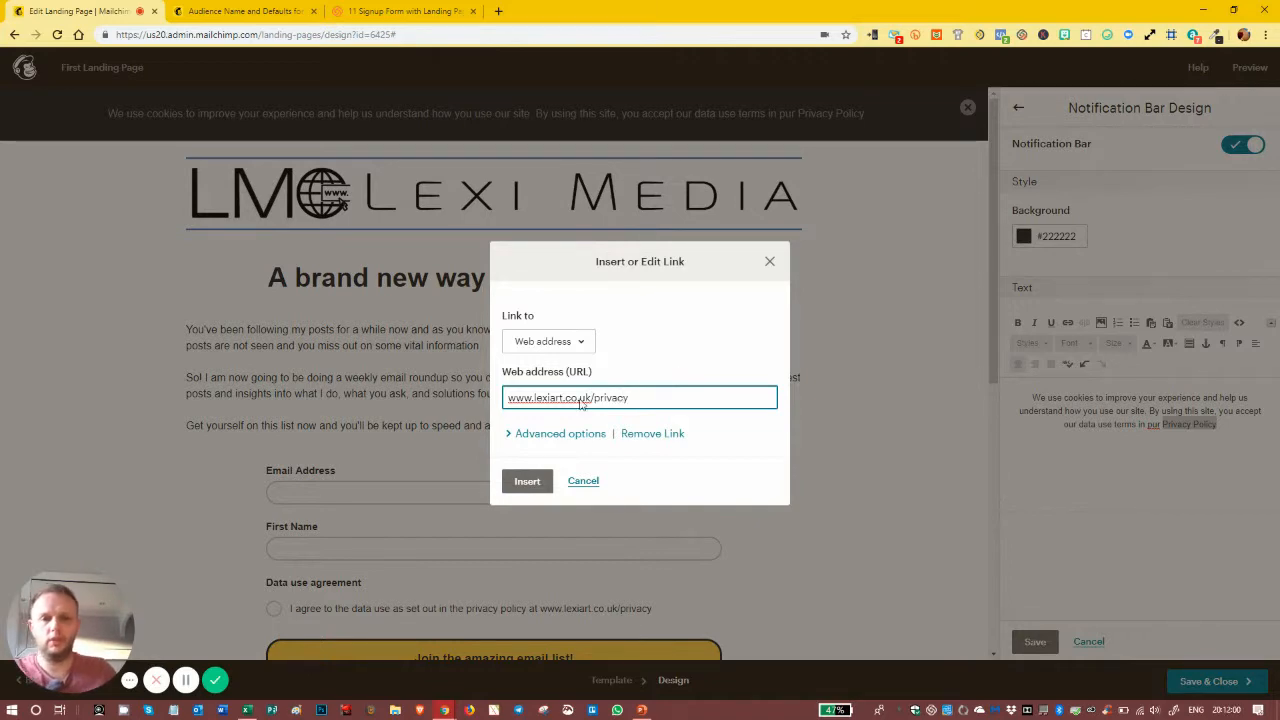
click(527, 481)
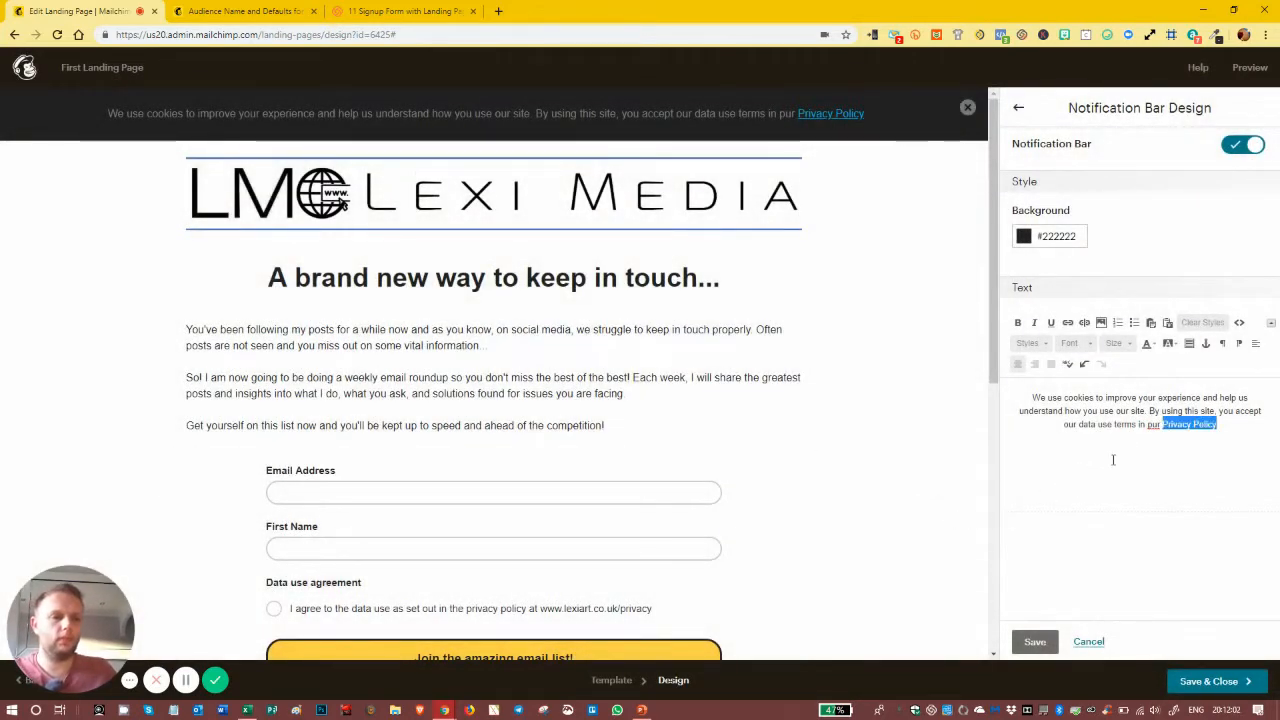
click(1150, 428)
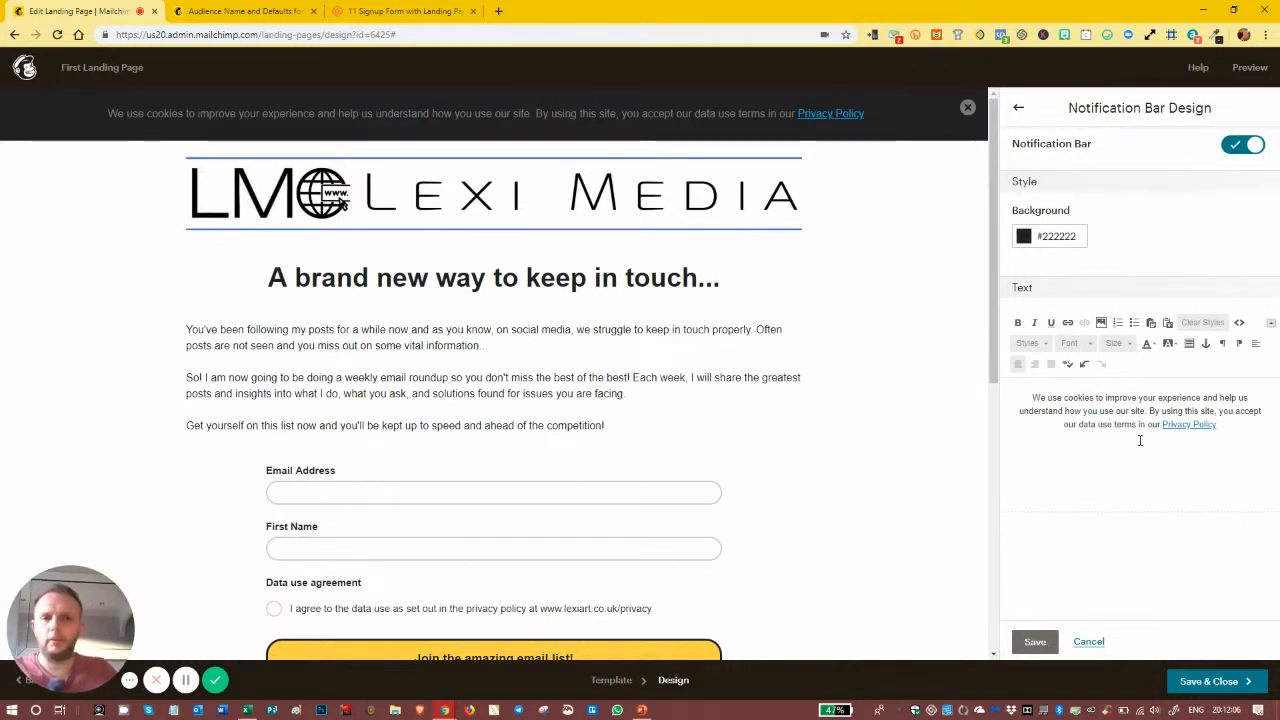
click(1033, 642)
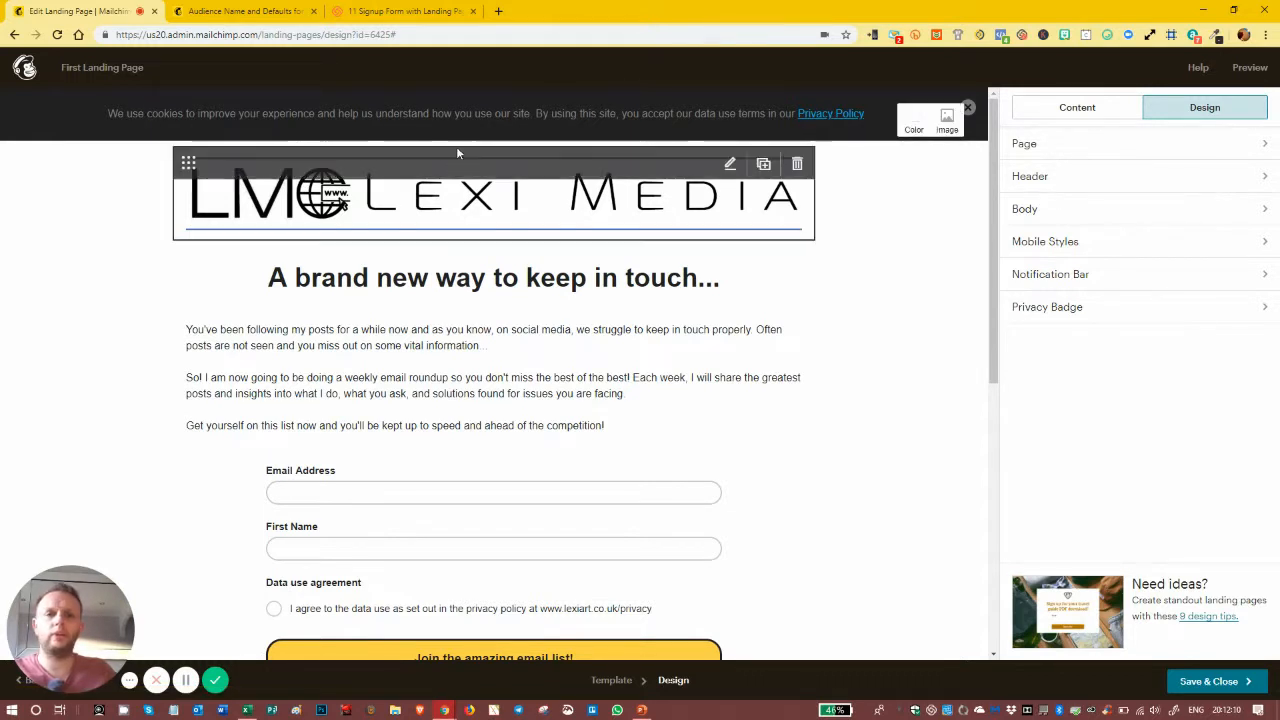
Step: Re-save the Notification Bar settings, then save and close the landing page design
click(1106, 276)
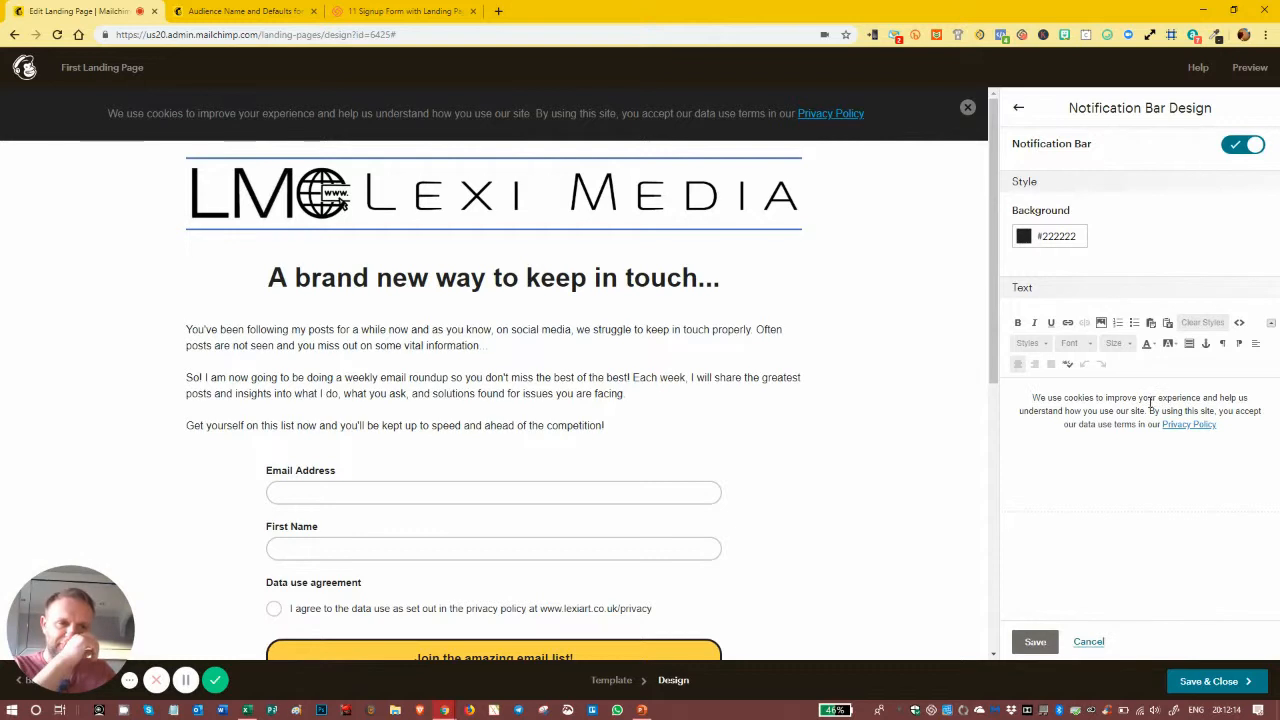
click(1035, 643)
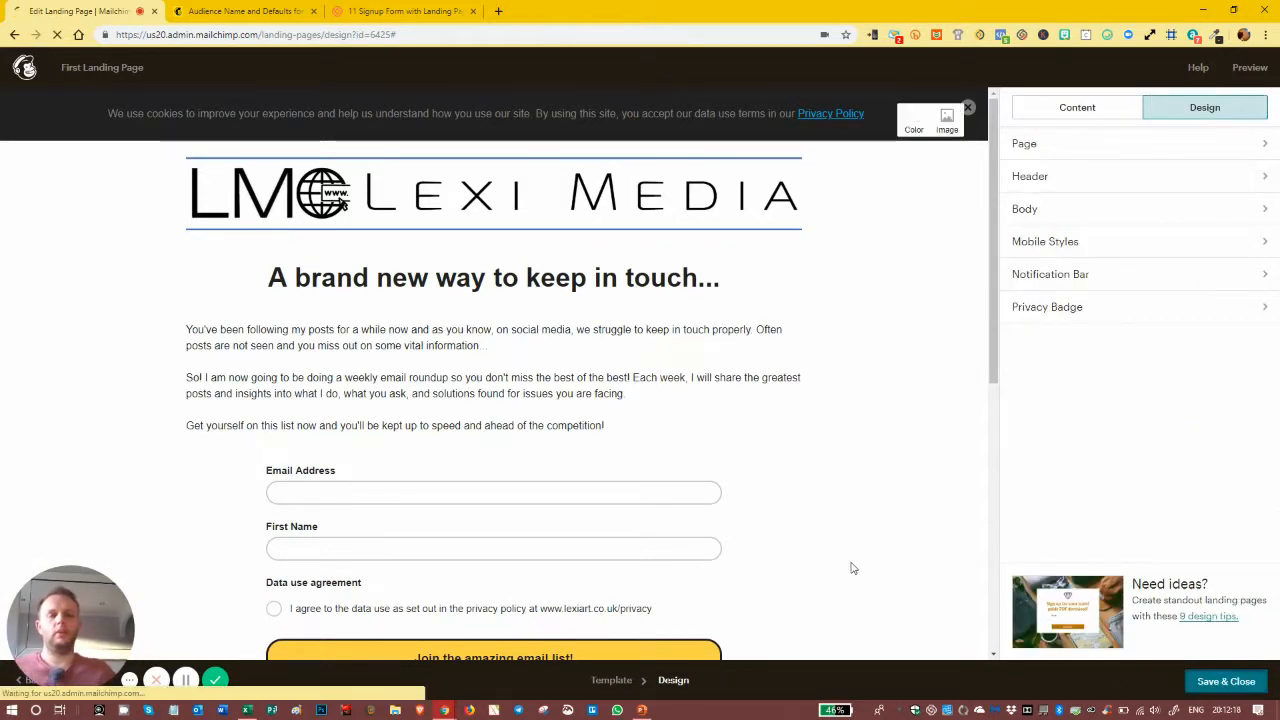
click(1218, 680)
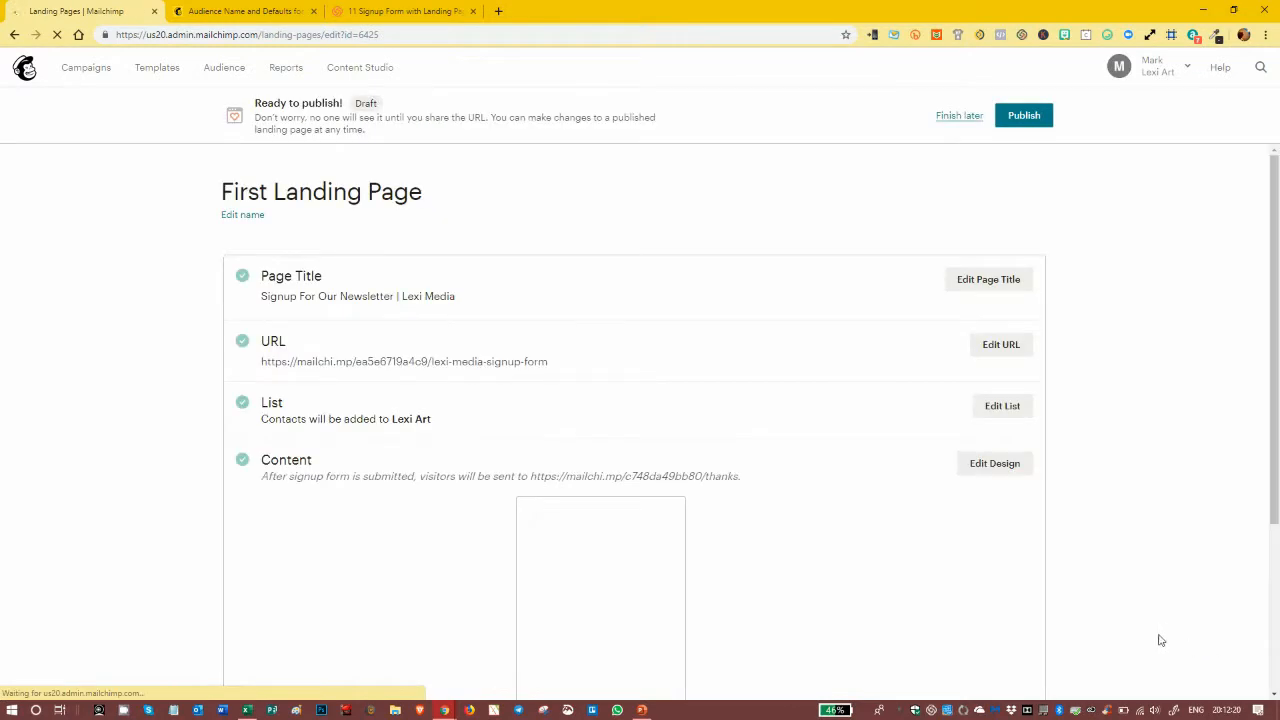
Step: Review the First Landing Page overview and its setup checklist
scroll(846, 320, down, 1)
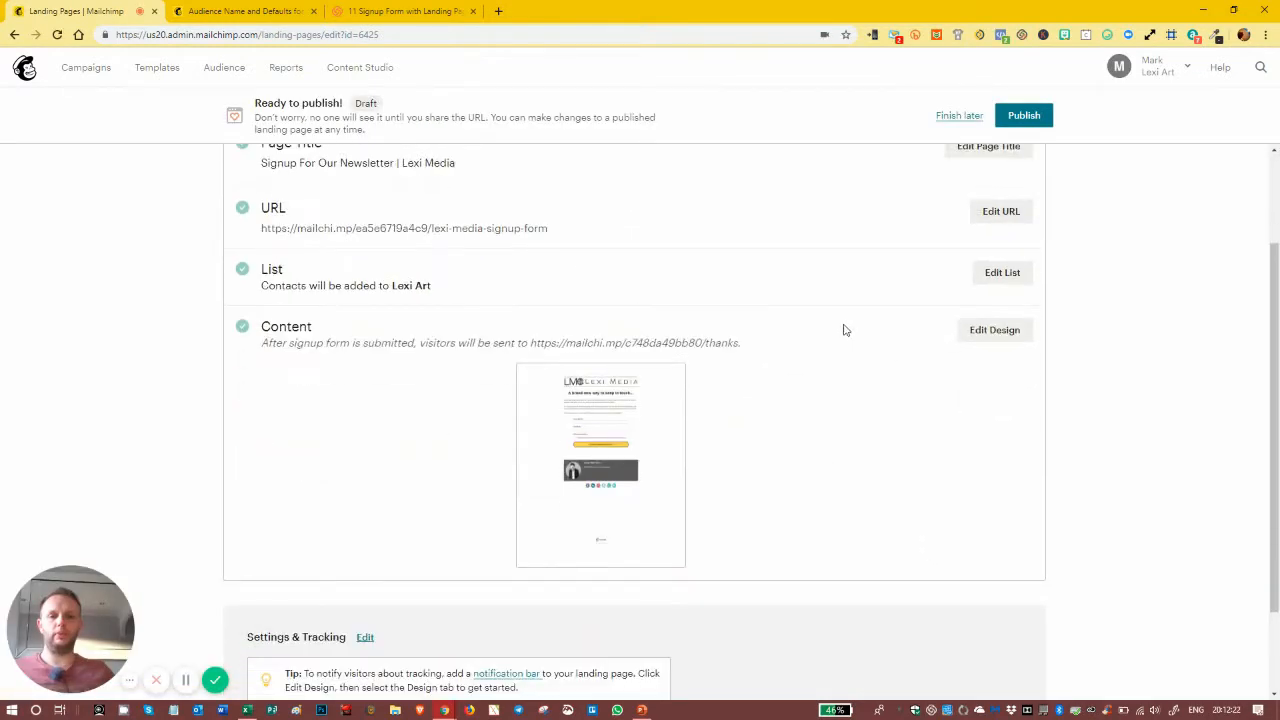
scroll(851, 316, up, 1)
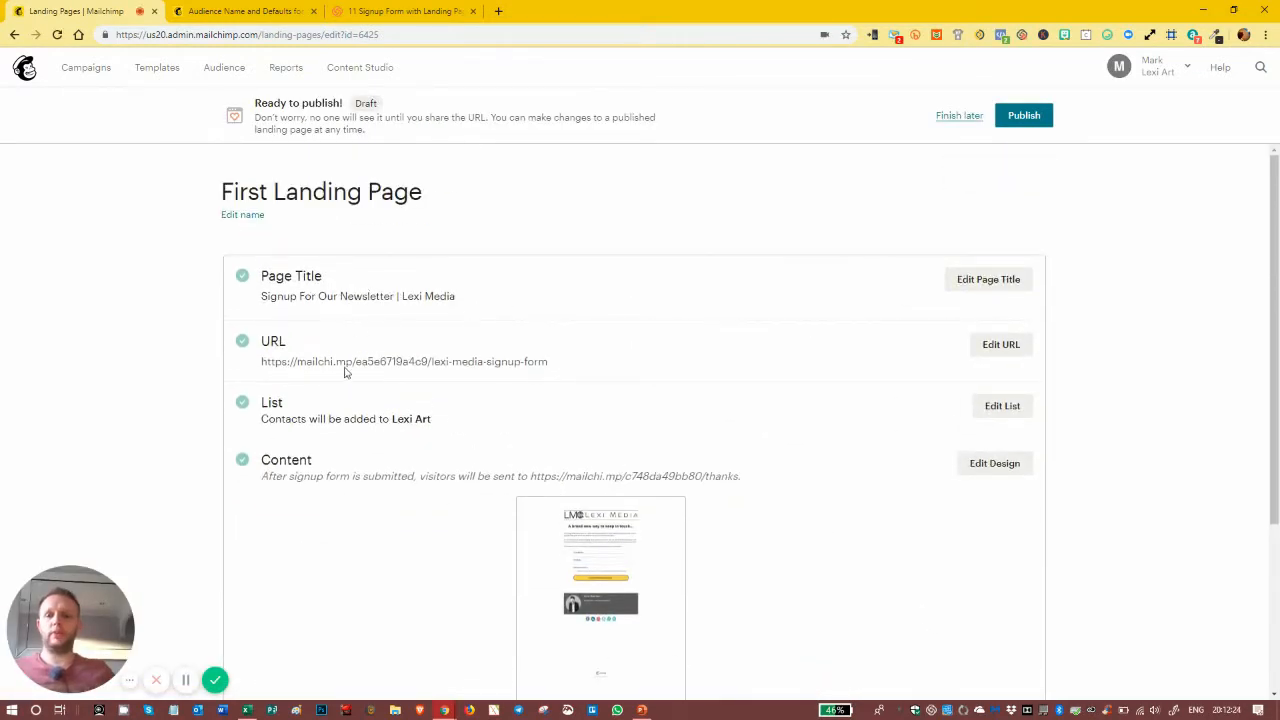
scroll(339, 355, down, 1)
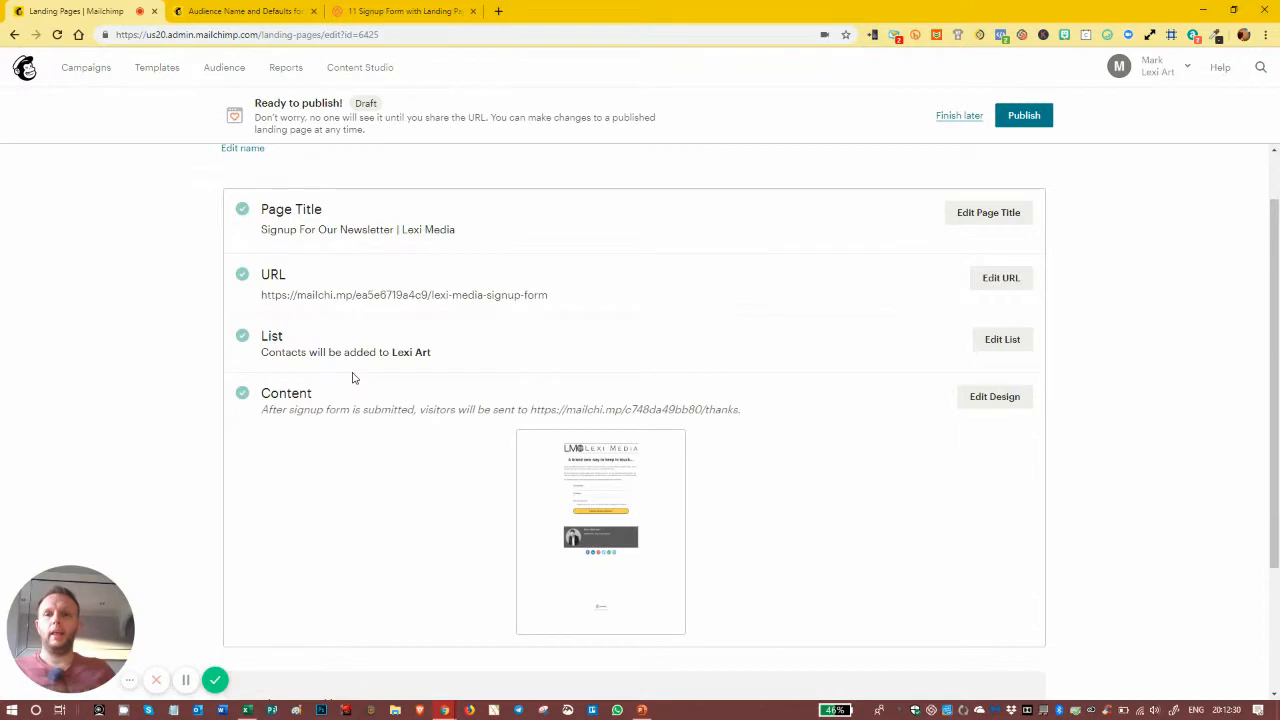
scroll(354, 377, down, 1)
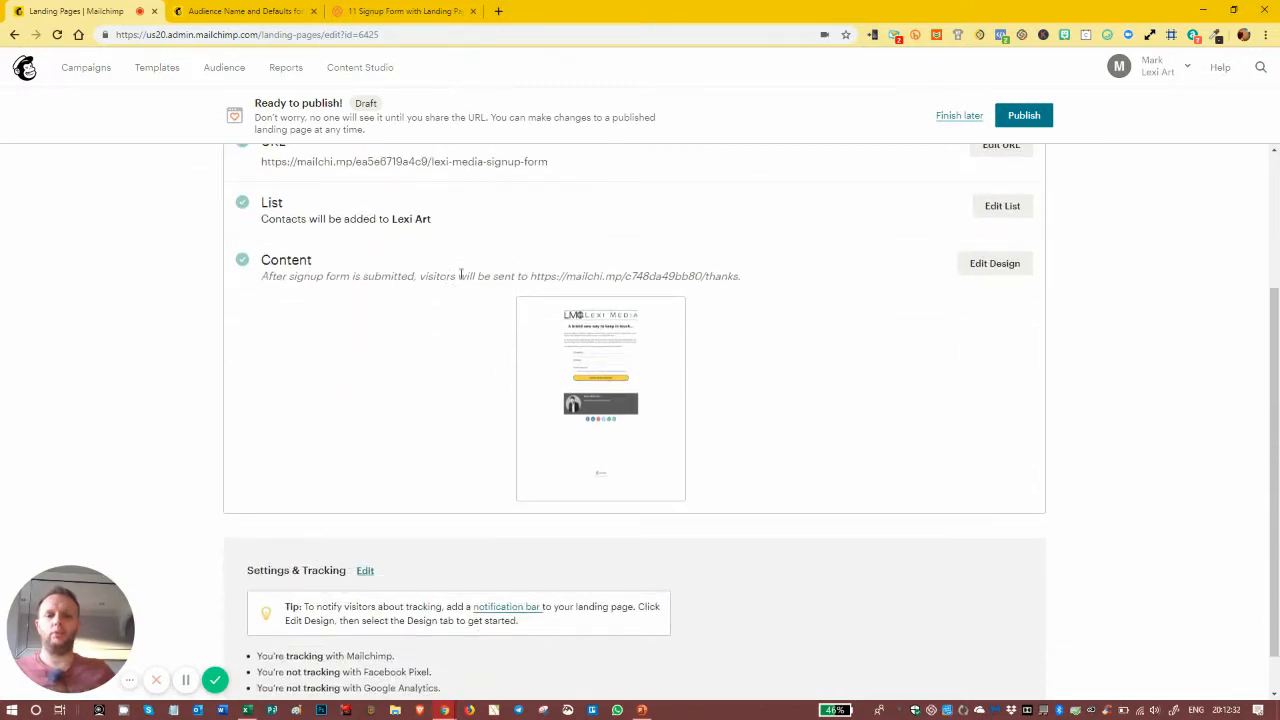
scroll(380, 276, down, 1)
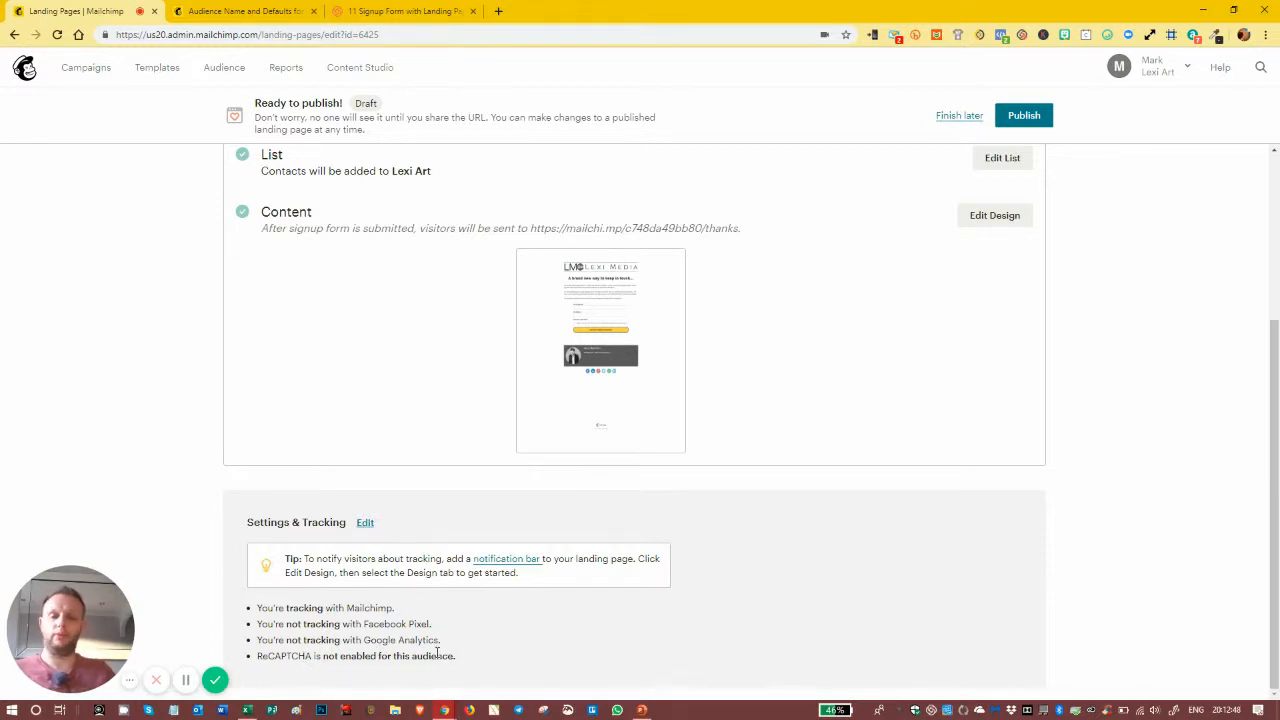
scroll(934, 428, up, 3)
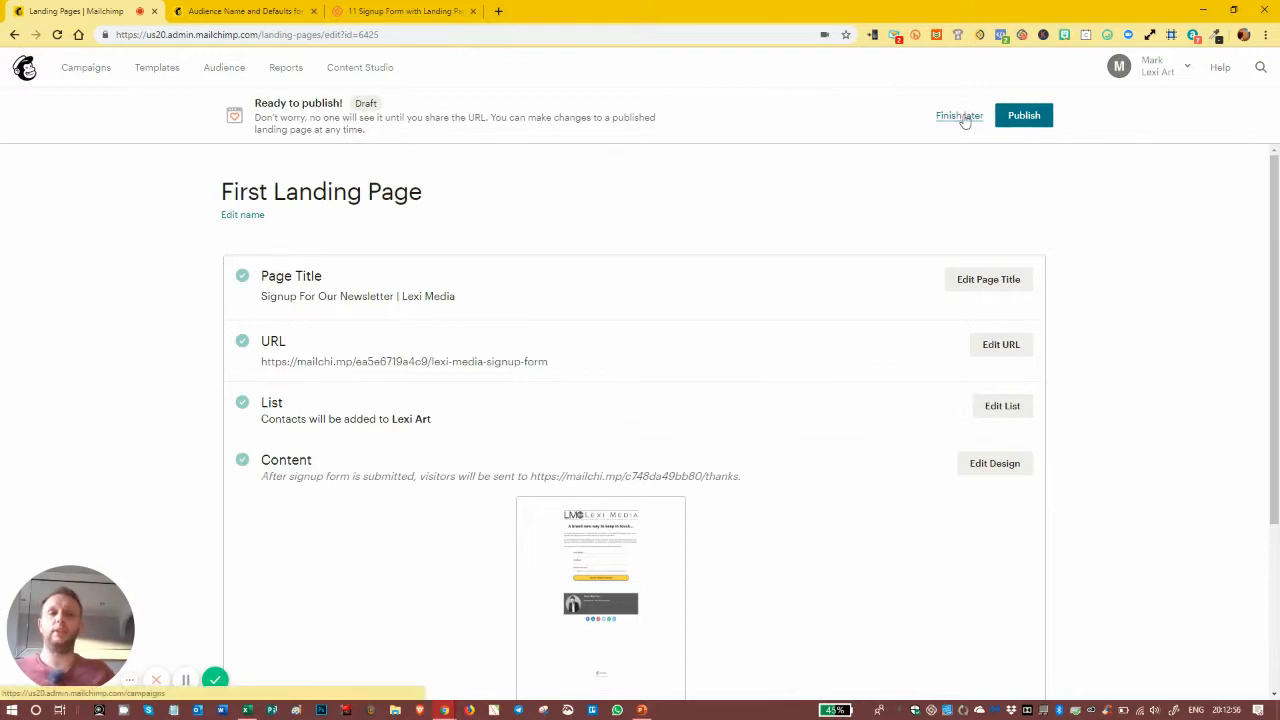
Step: Publish the First Landing Page and review the High five! confirmation for lexi-media-signup-form
click(1024, 118)
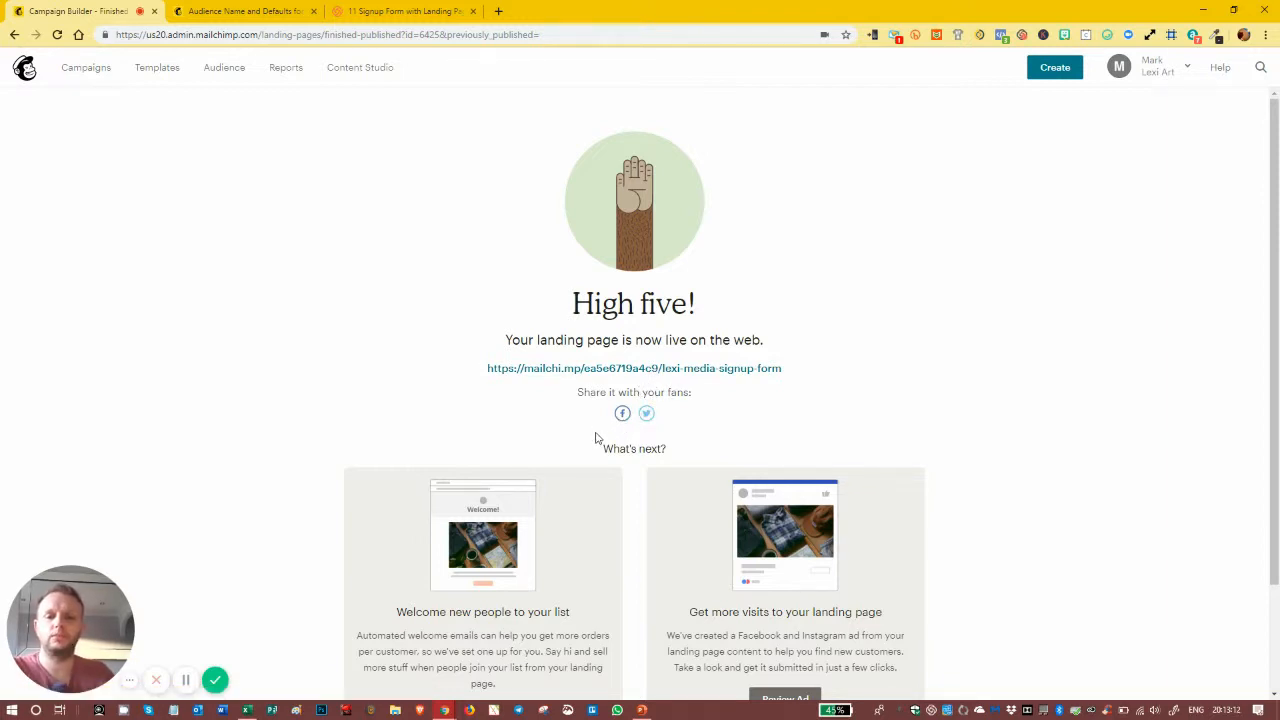
scroll(596, 438, down, 2)
scroll(596, 438, up, 2)
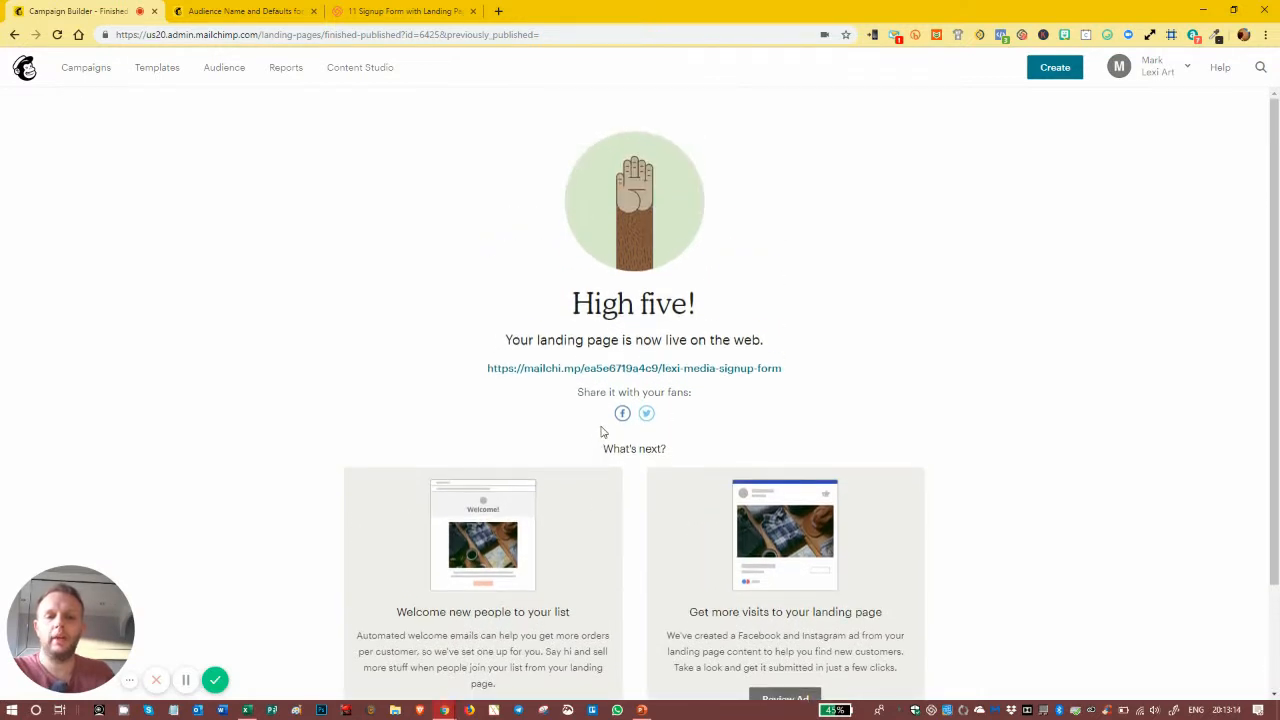
scroll(603, 432, down, 2)
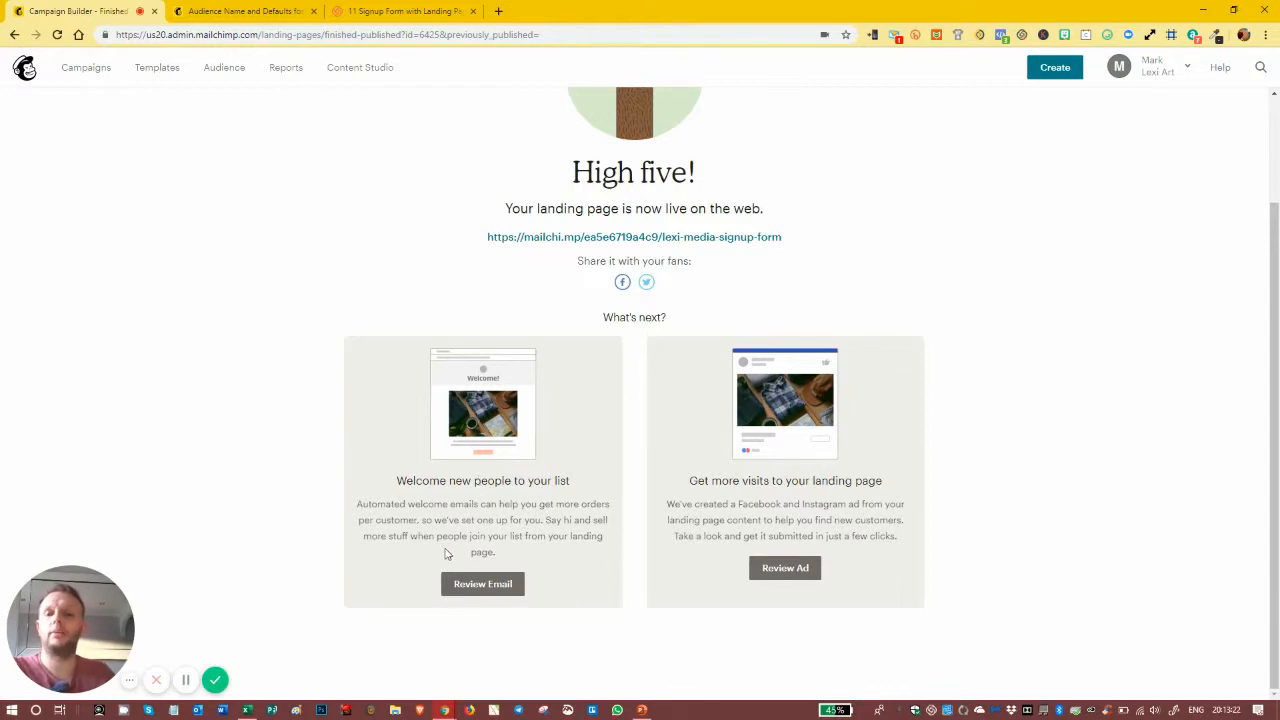
scroll(449, 518, up, 2)
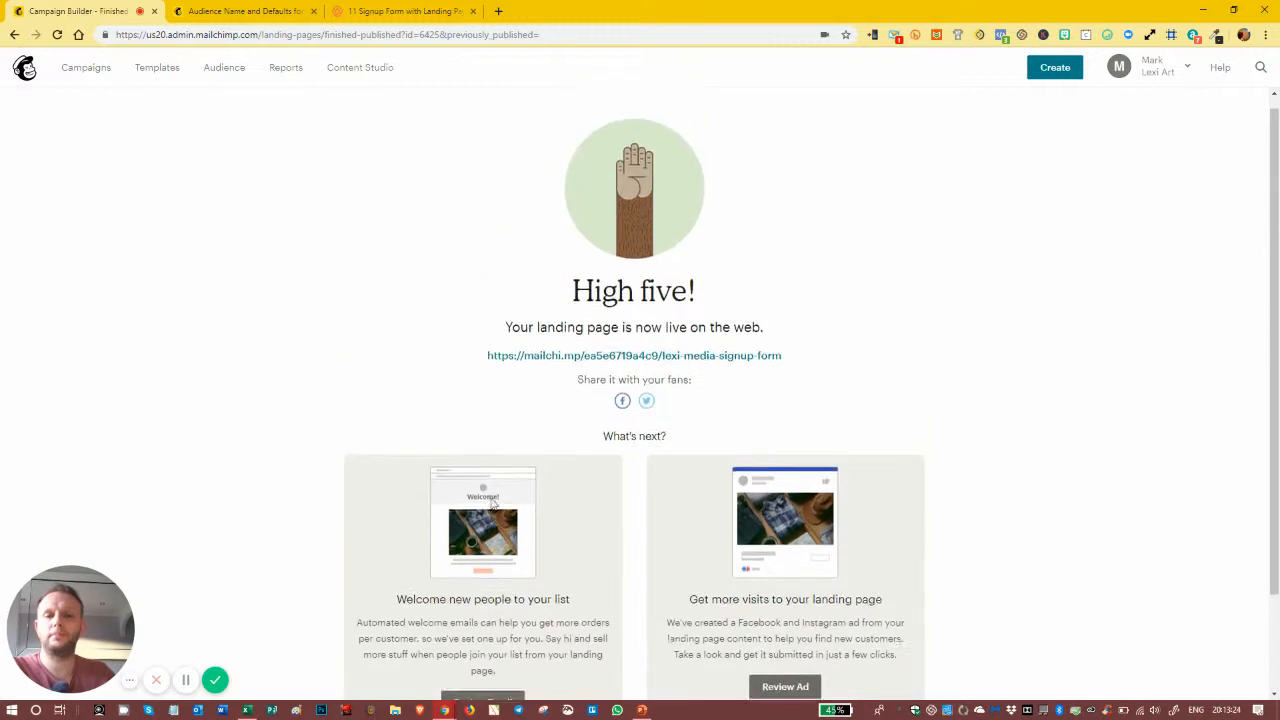
Step: Open the live Lexi Media signup landing page and dismiss its cookie notice
click(601, 370)
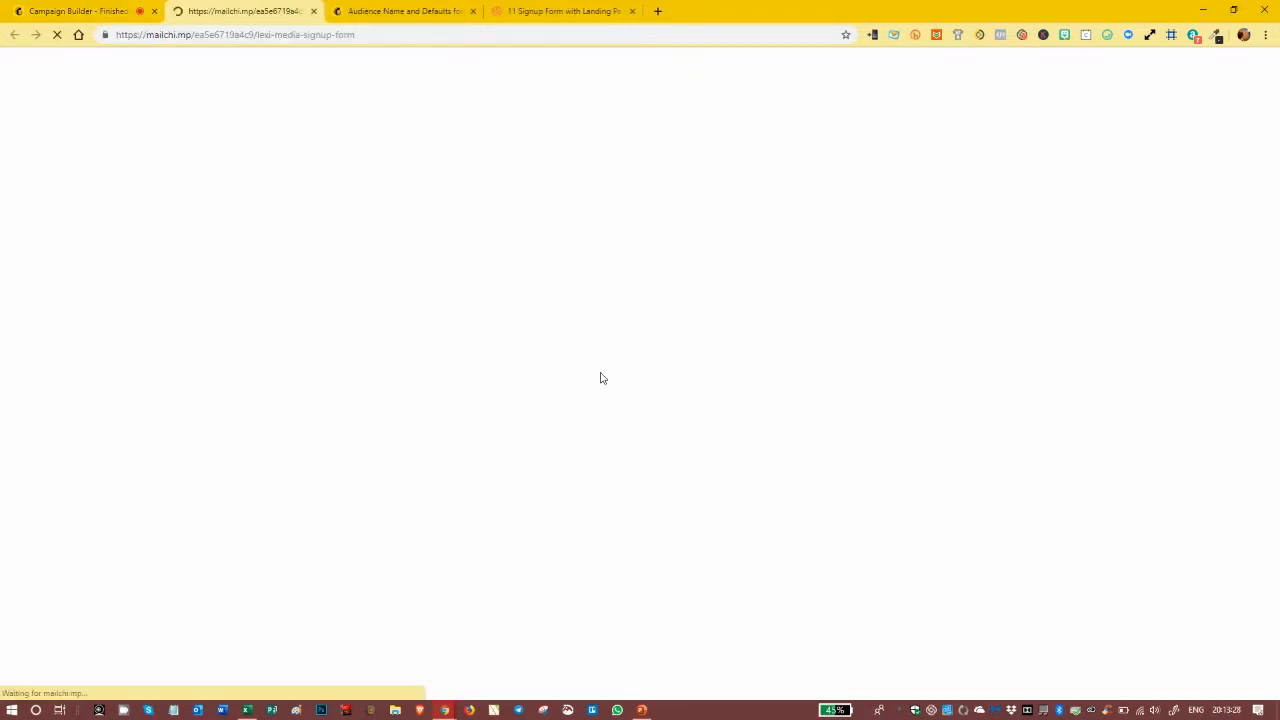
scroll(690, 263, down, 5)
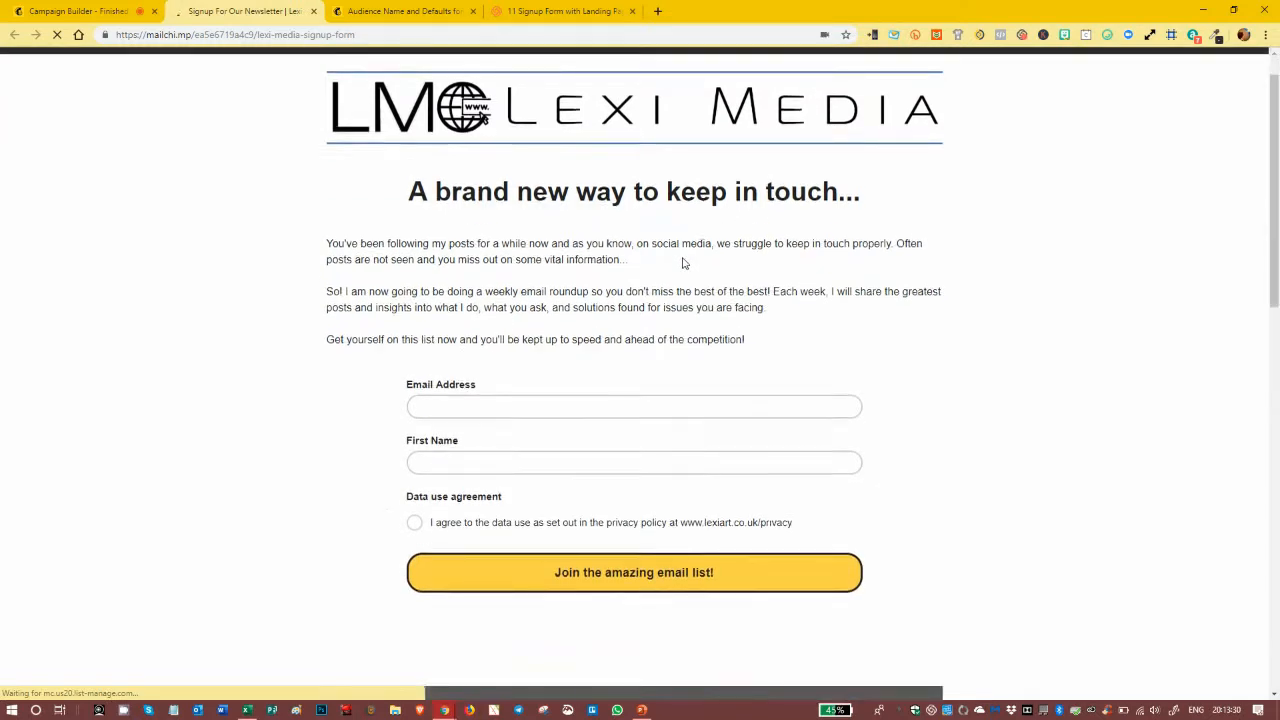
scroll(684, 266, up, 5)
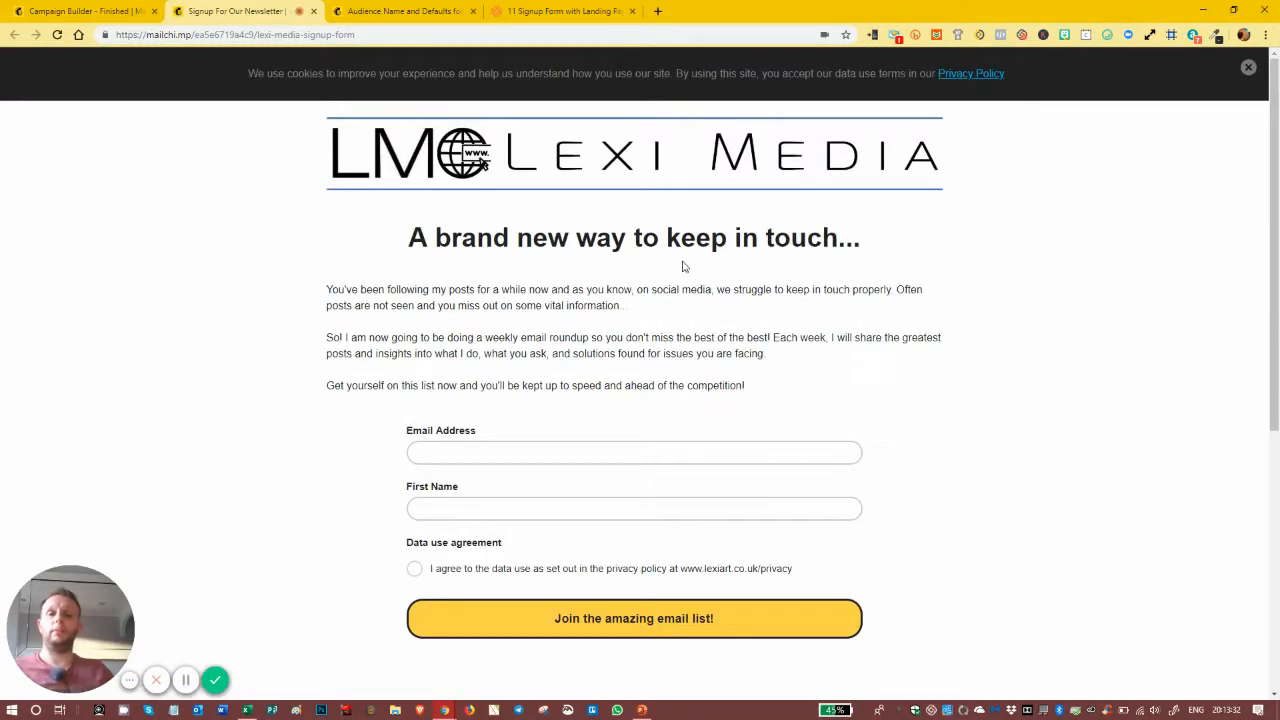
click(1248, 67)
Step: Enter a test subscriber's email and first name, accept the terms, and join the list
click(452, 458)
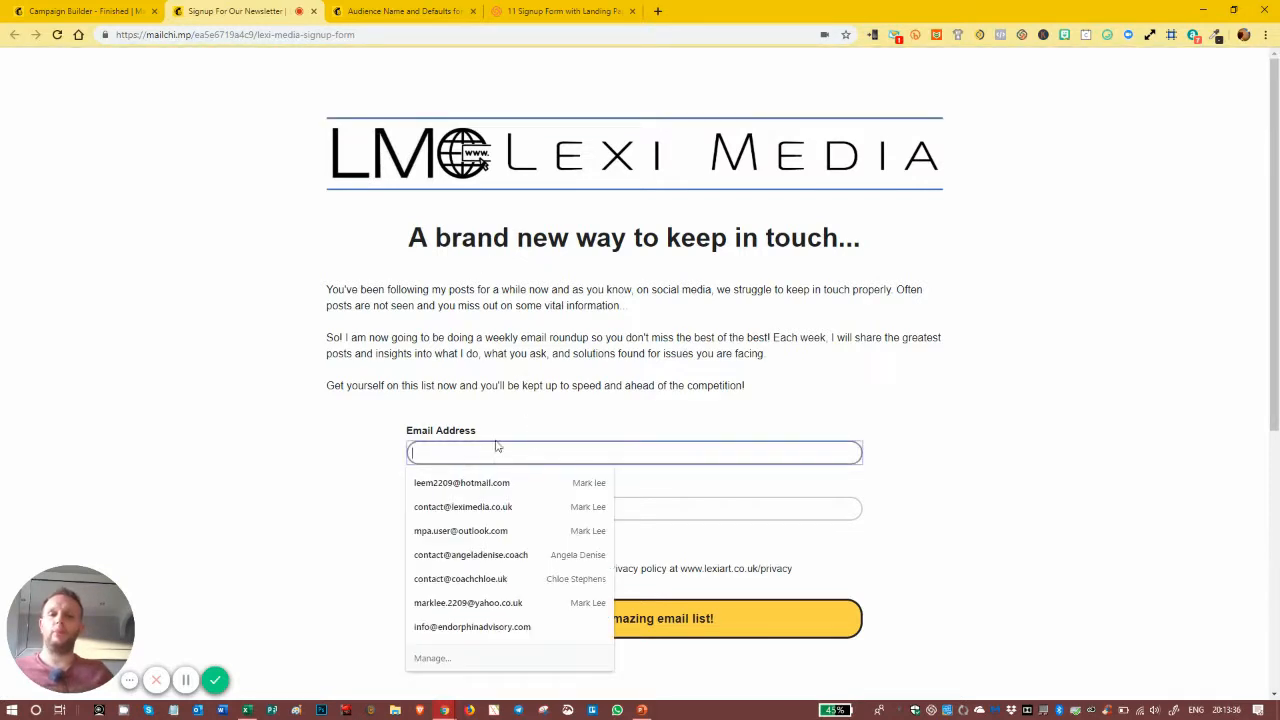
scroll(290, 452, down, 2)
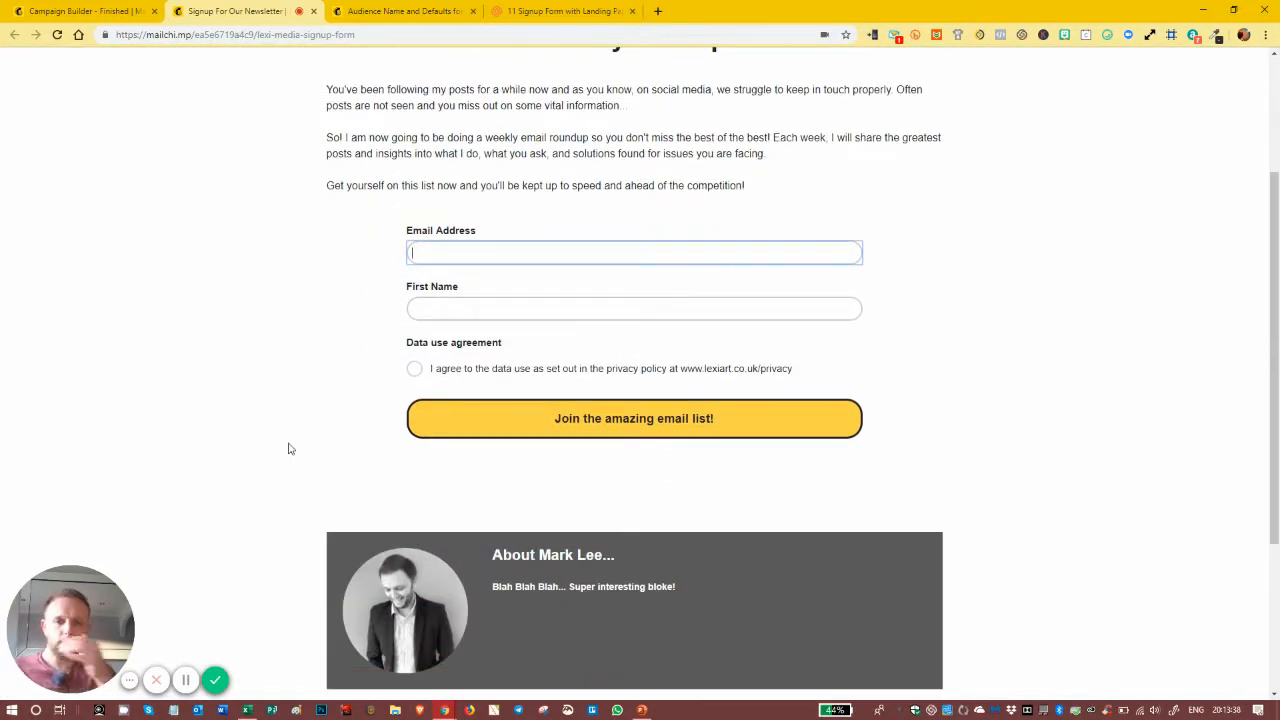
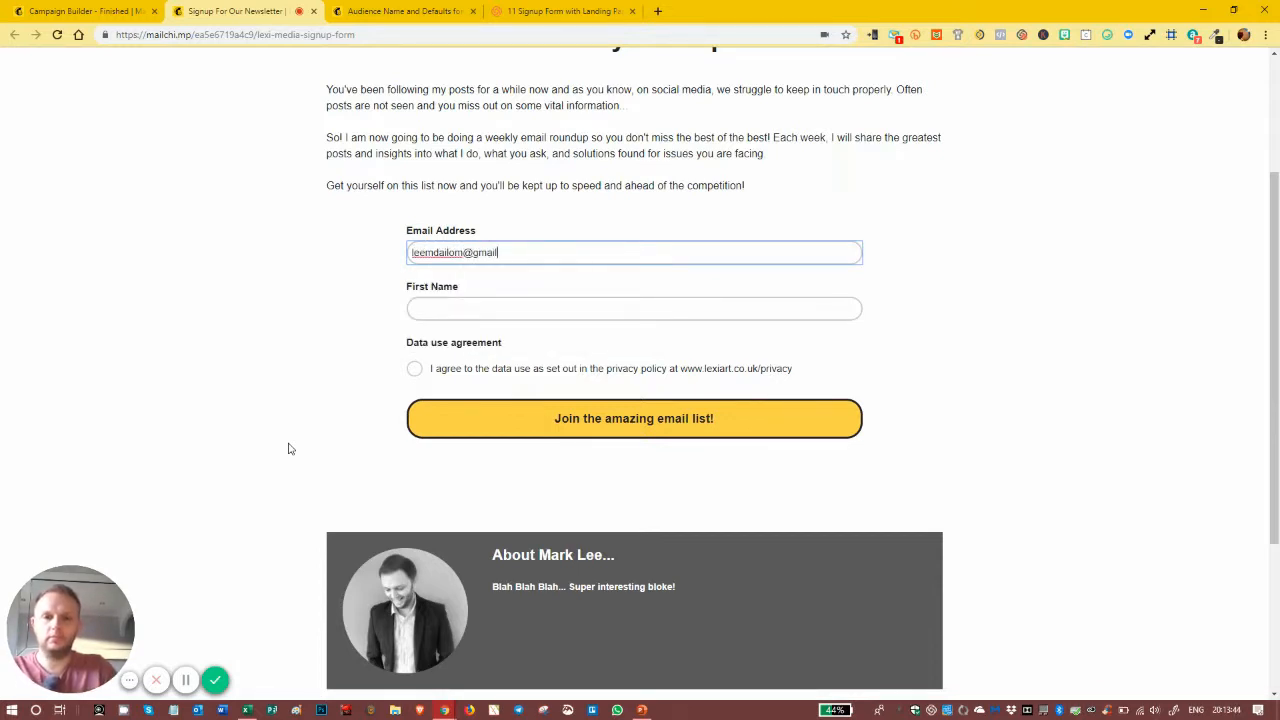
key(Tab)
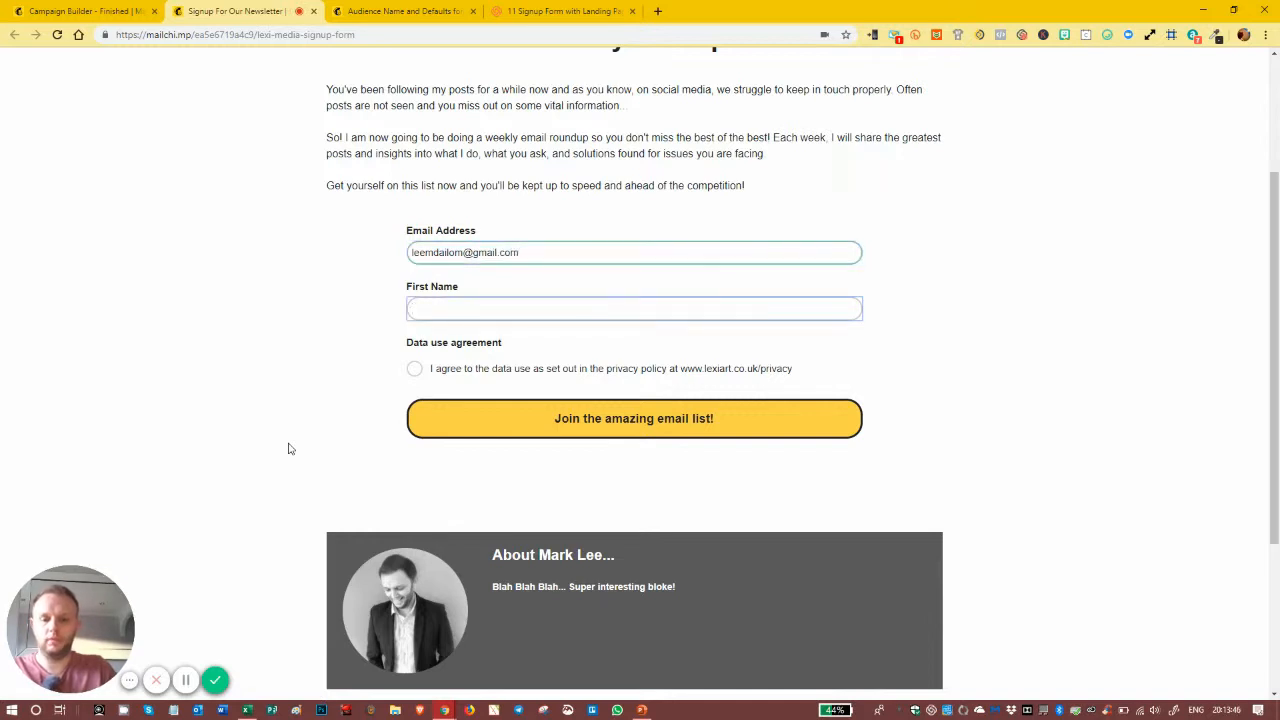
text(Mark)
click(288, 449)
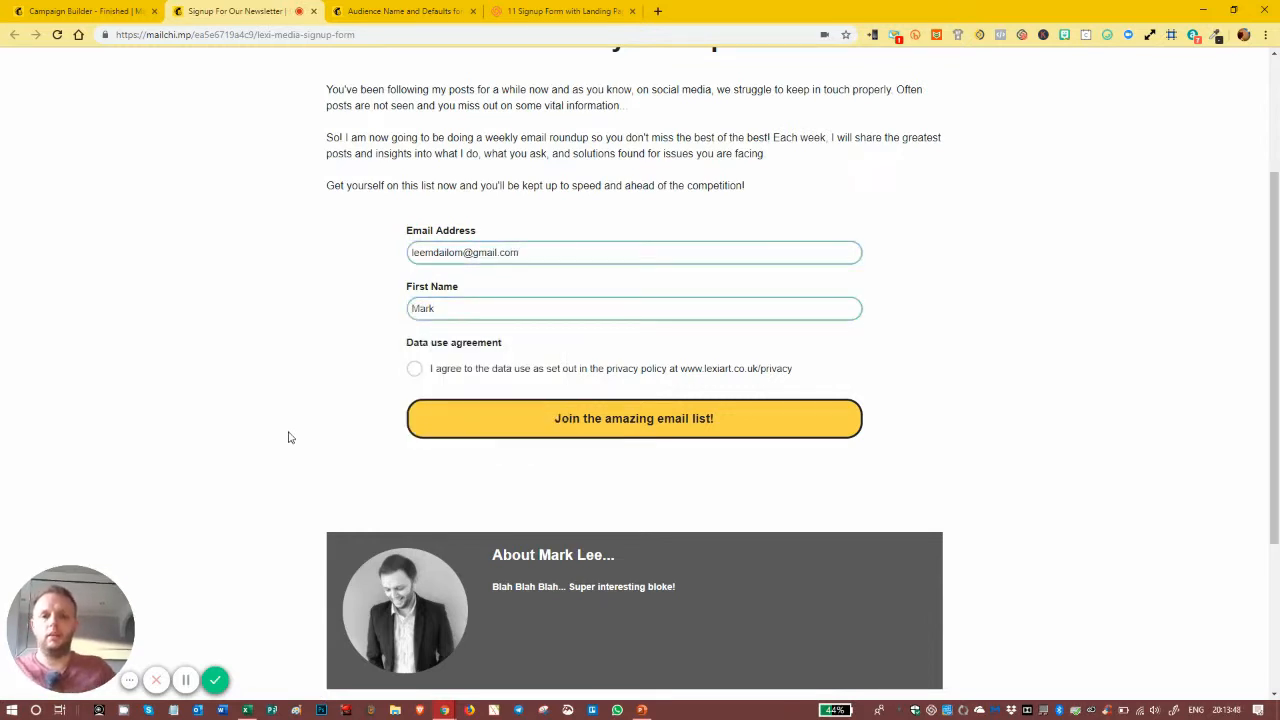
click(413, 370)
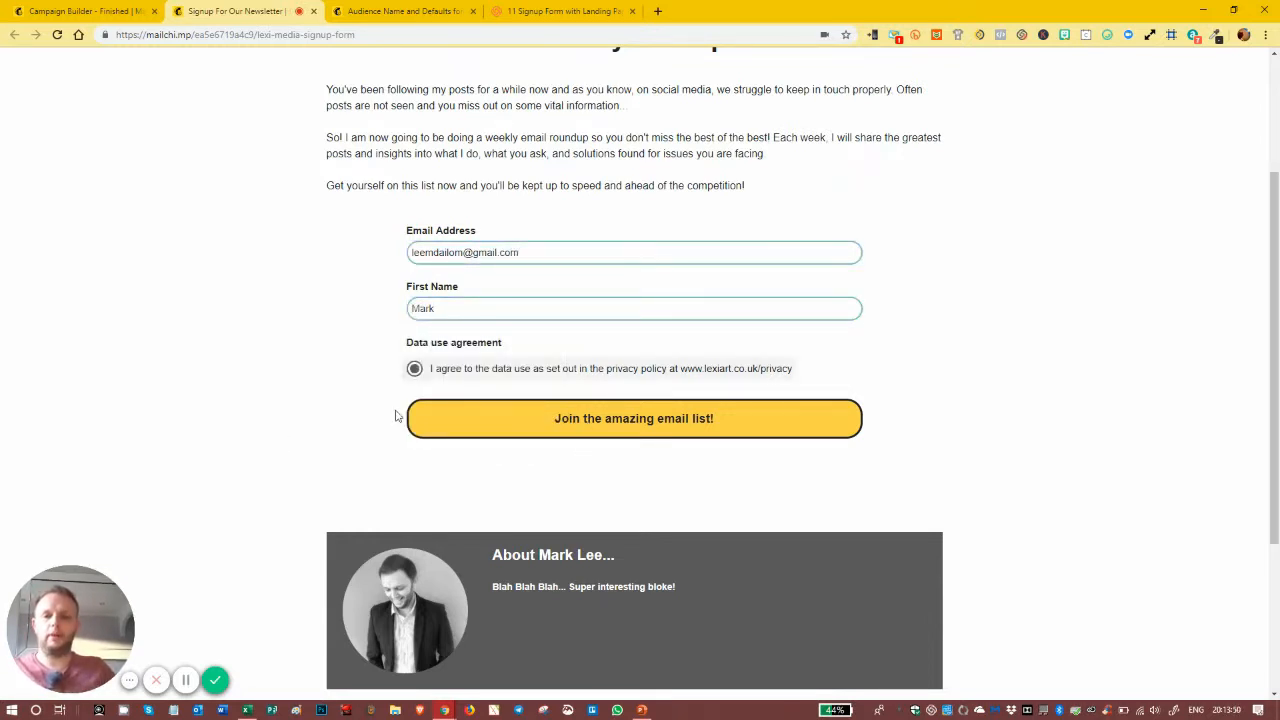
click(620, 420)
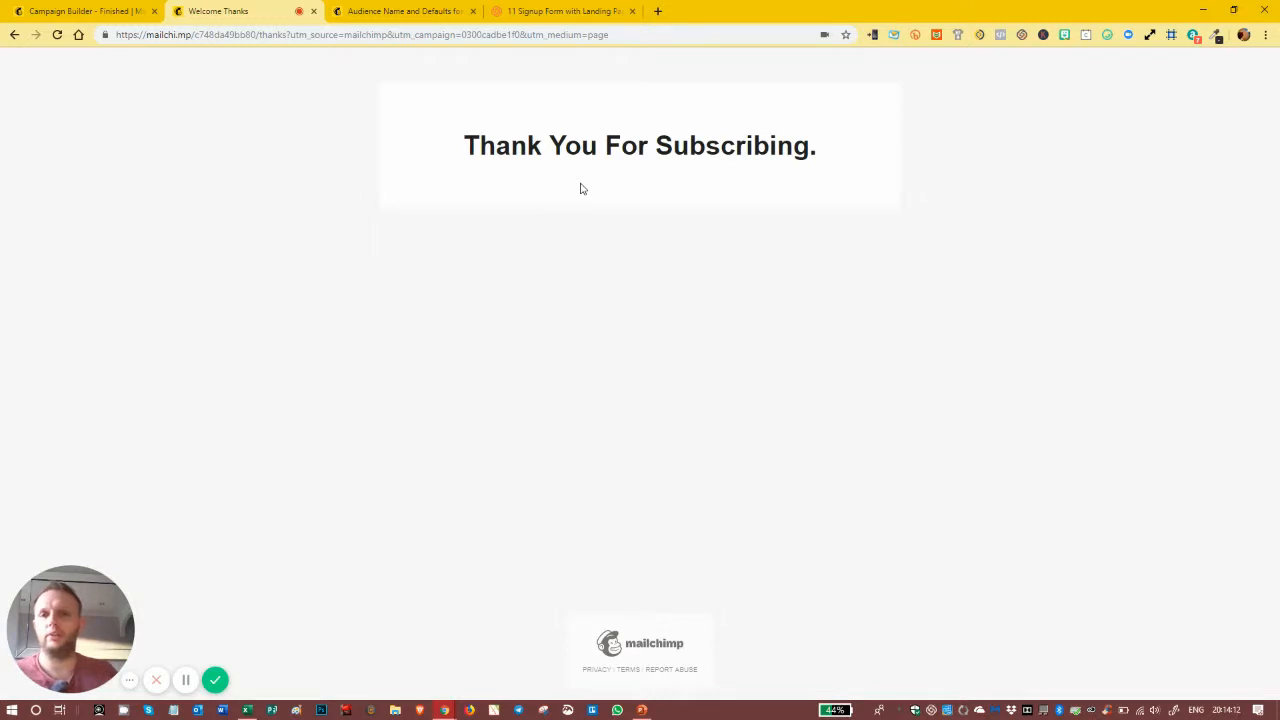
Step: Go to Campaigns and open the Welcome Thank You Page's design for editing
click(84, 11)
click(88, 68)
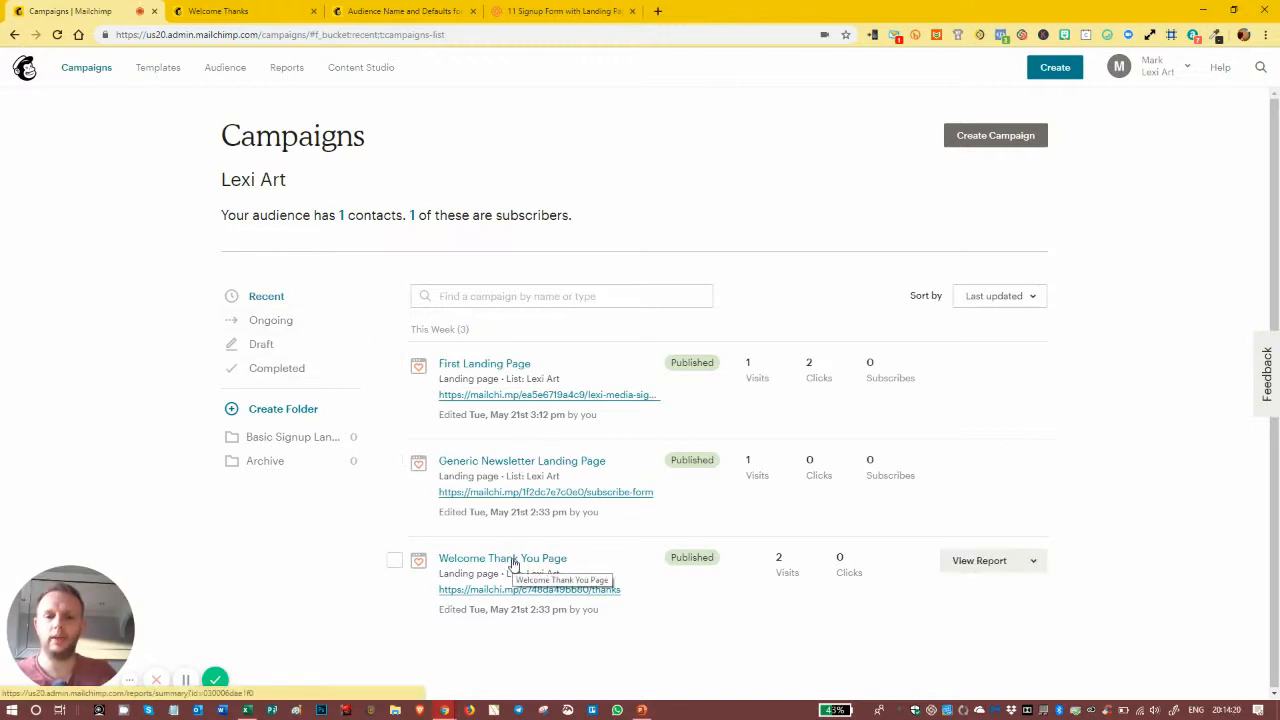
click(1032, 562)
click(970, 401)
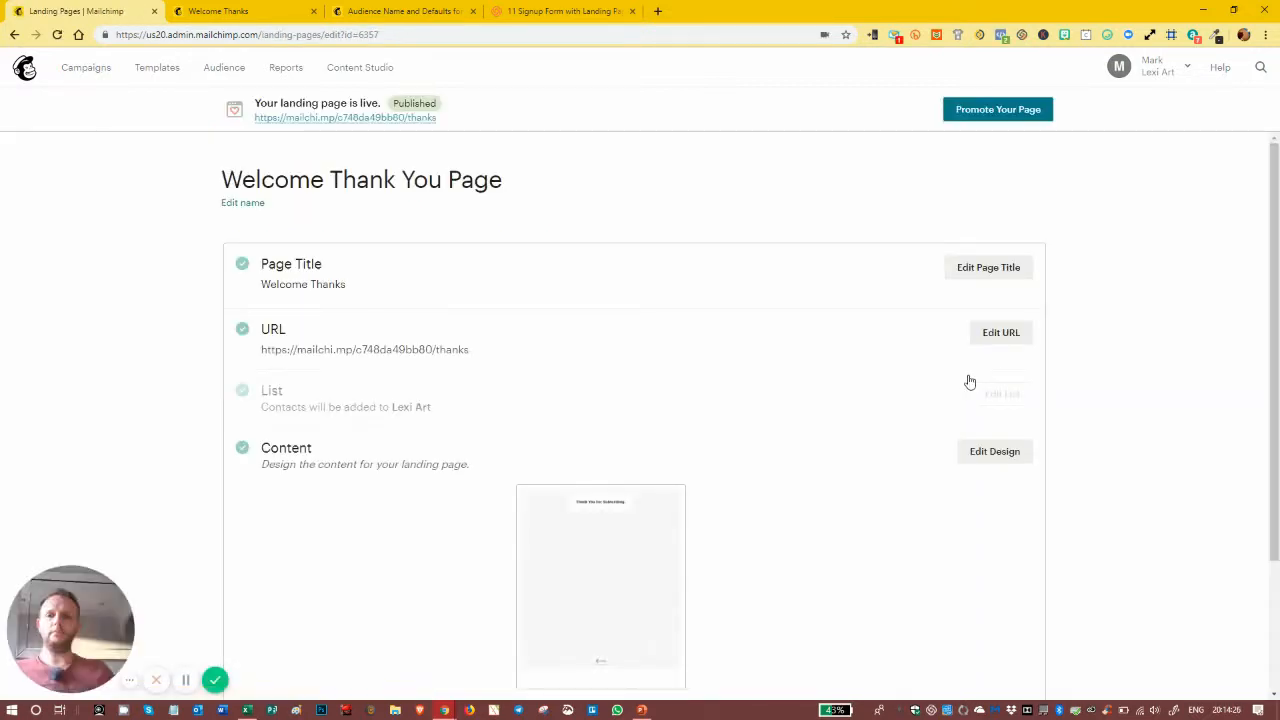
click(988, 451)
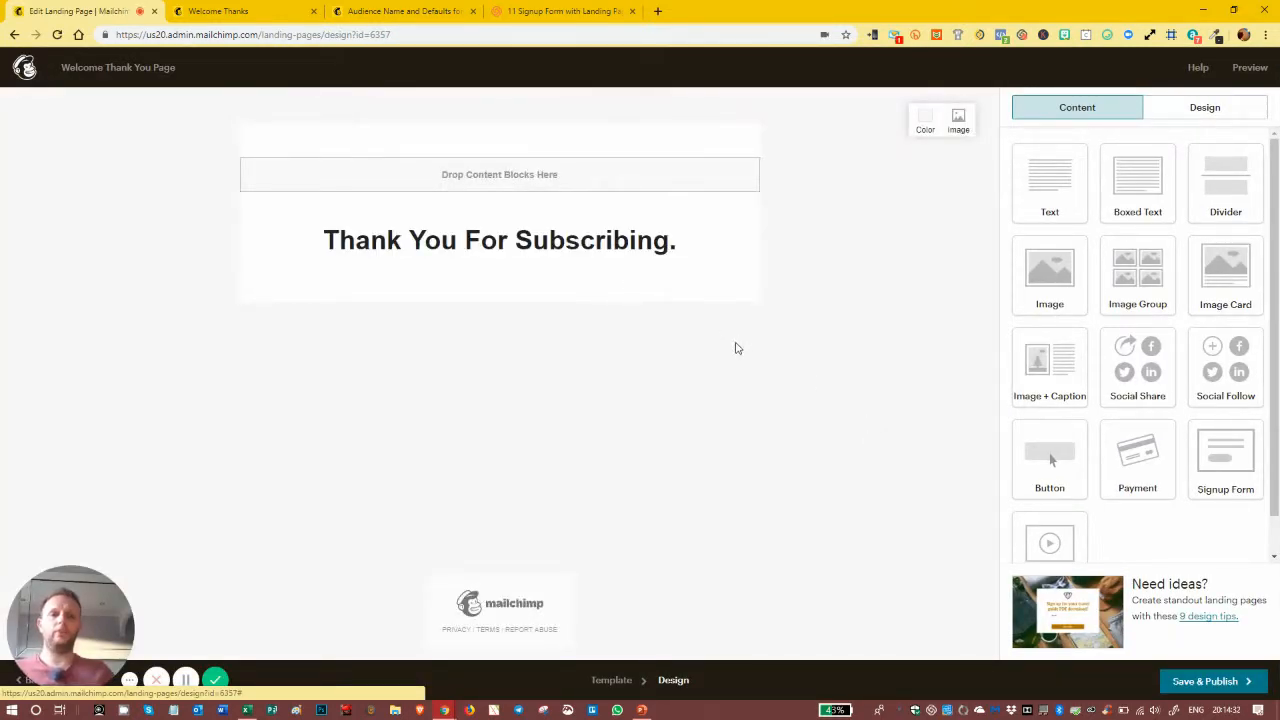
Step: Close the live Welcome Thanks tab and Save & Publish the thank-you page
mouse_move(636, 240)
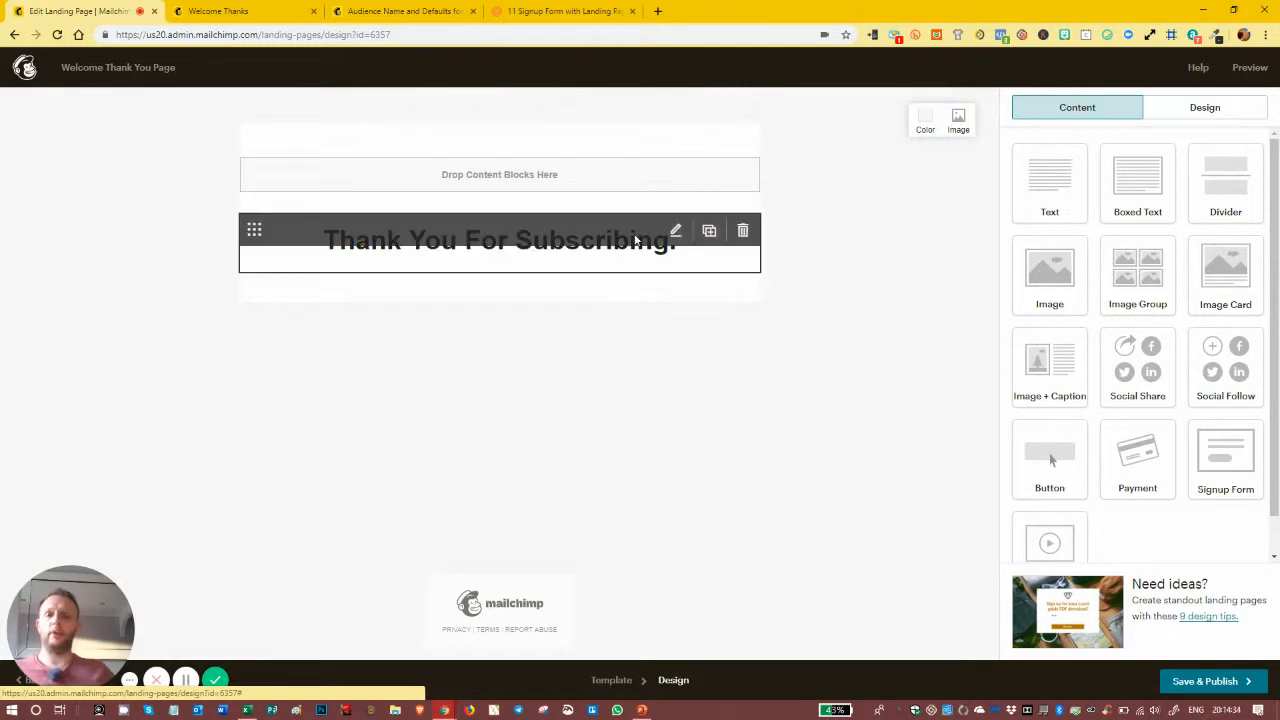
click(240, 11)
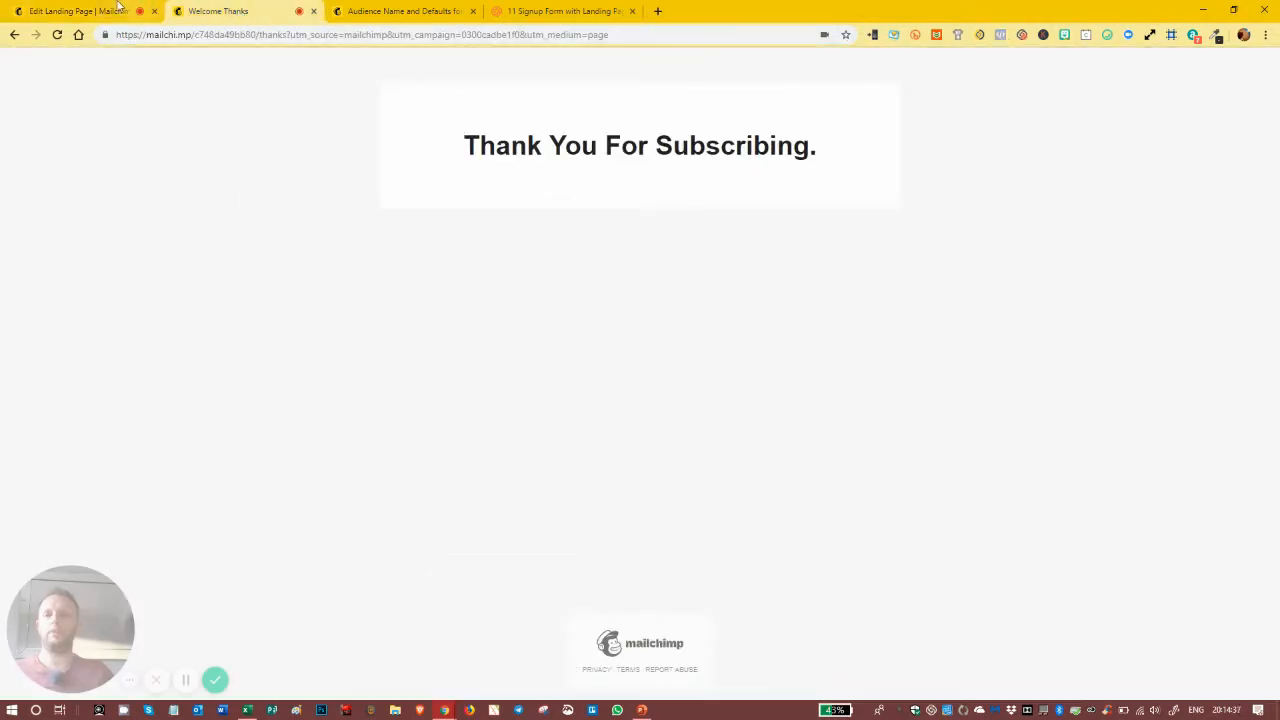
click(313, 11)
click(1210, 681)
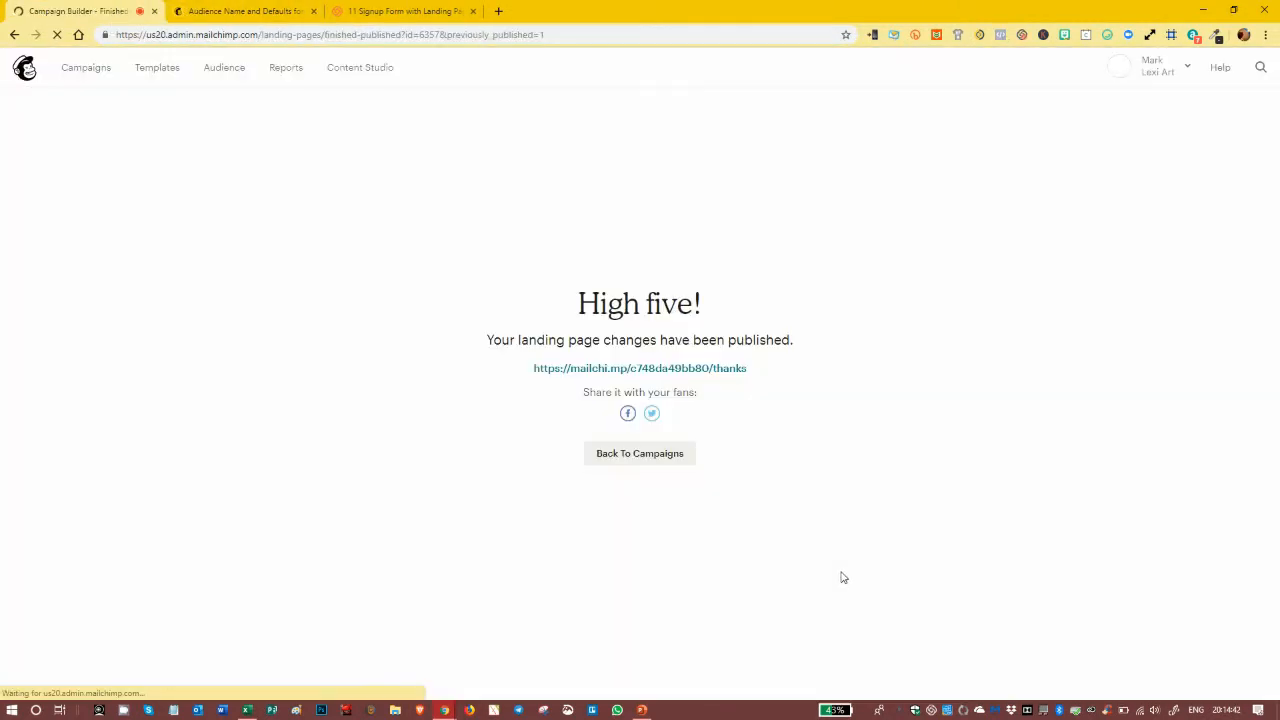
click(86, 70)
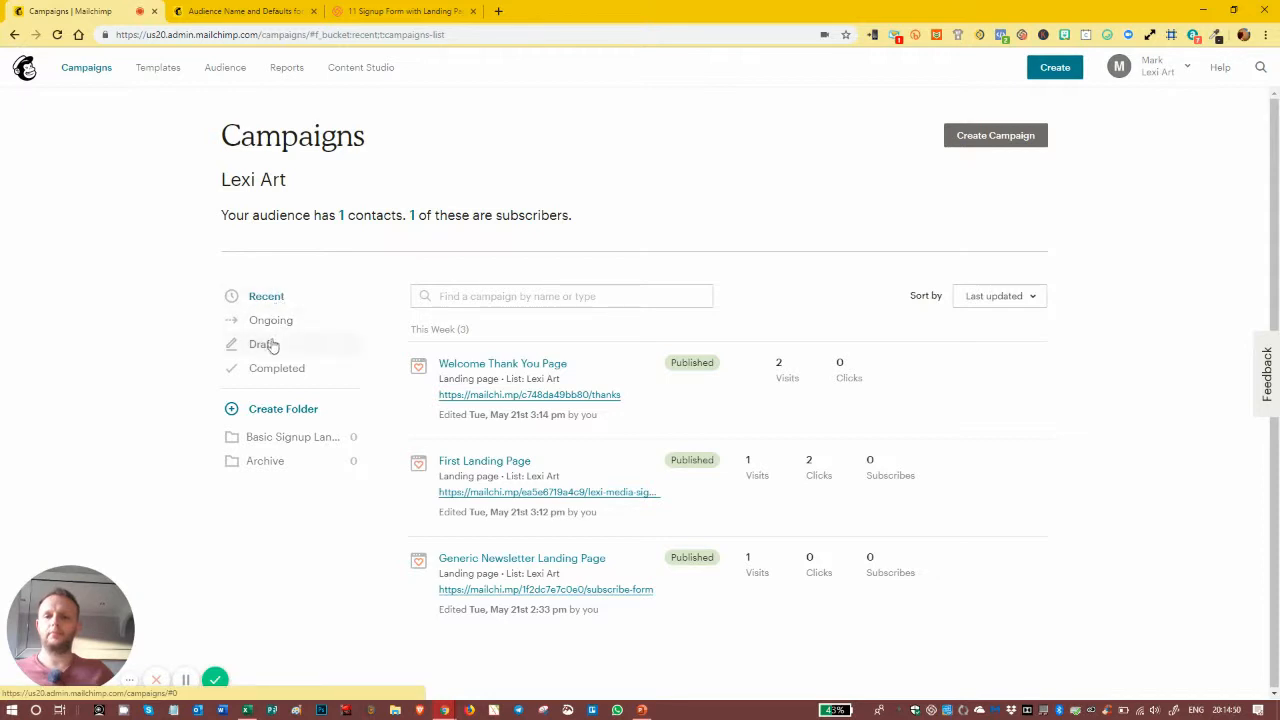
Step: Check the Basic Signup Landing Pages and Archive folders, then show all recent campaigns
click(264, 462)
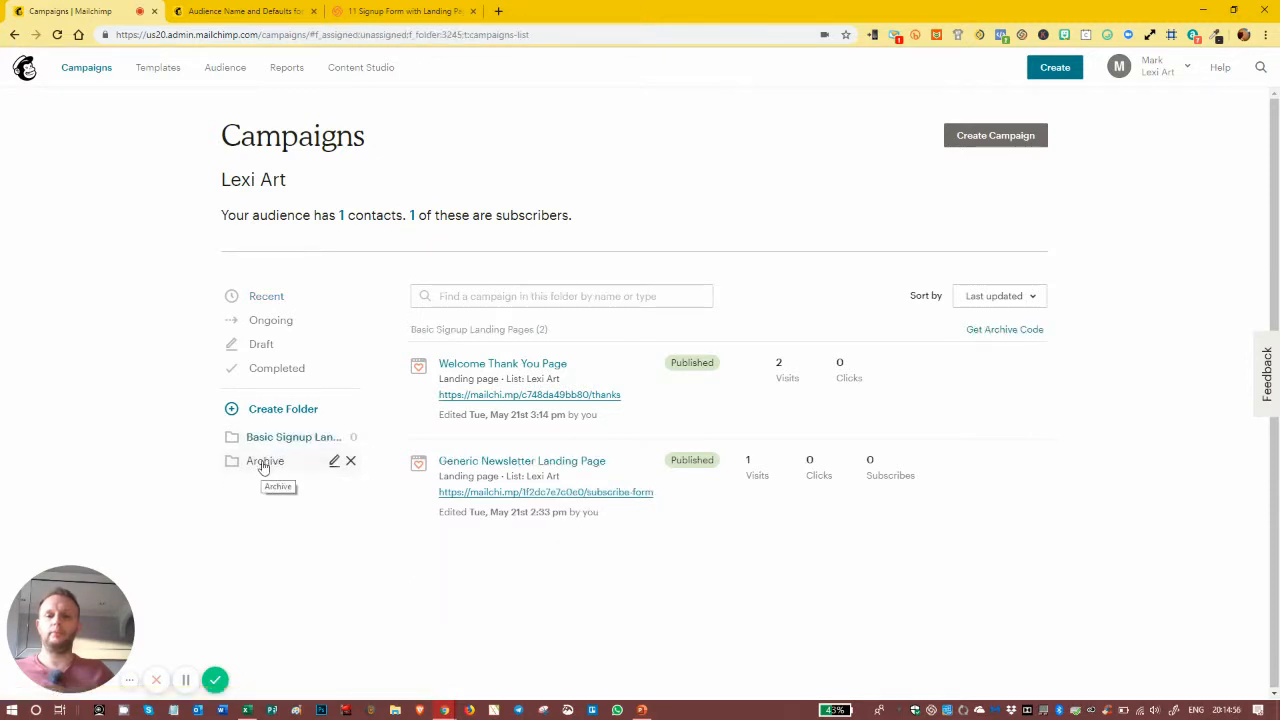
click(278, 439)
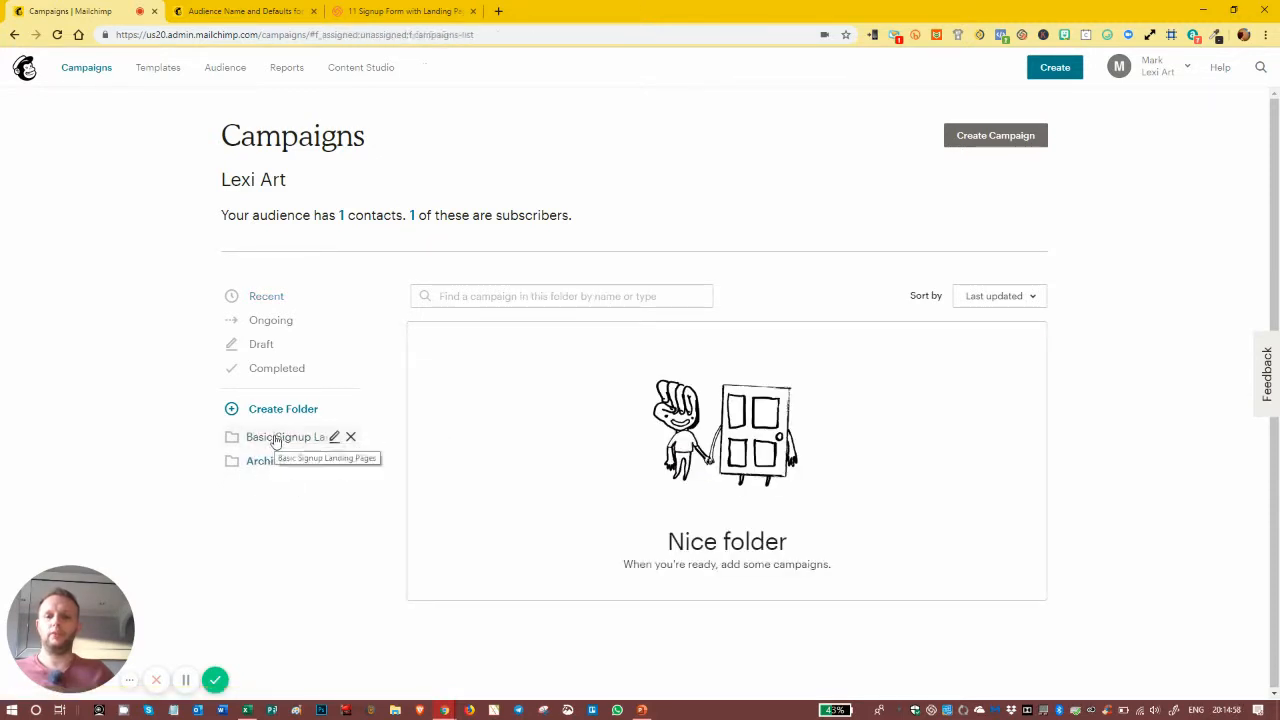
click(268, 297)
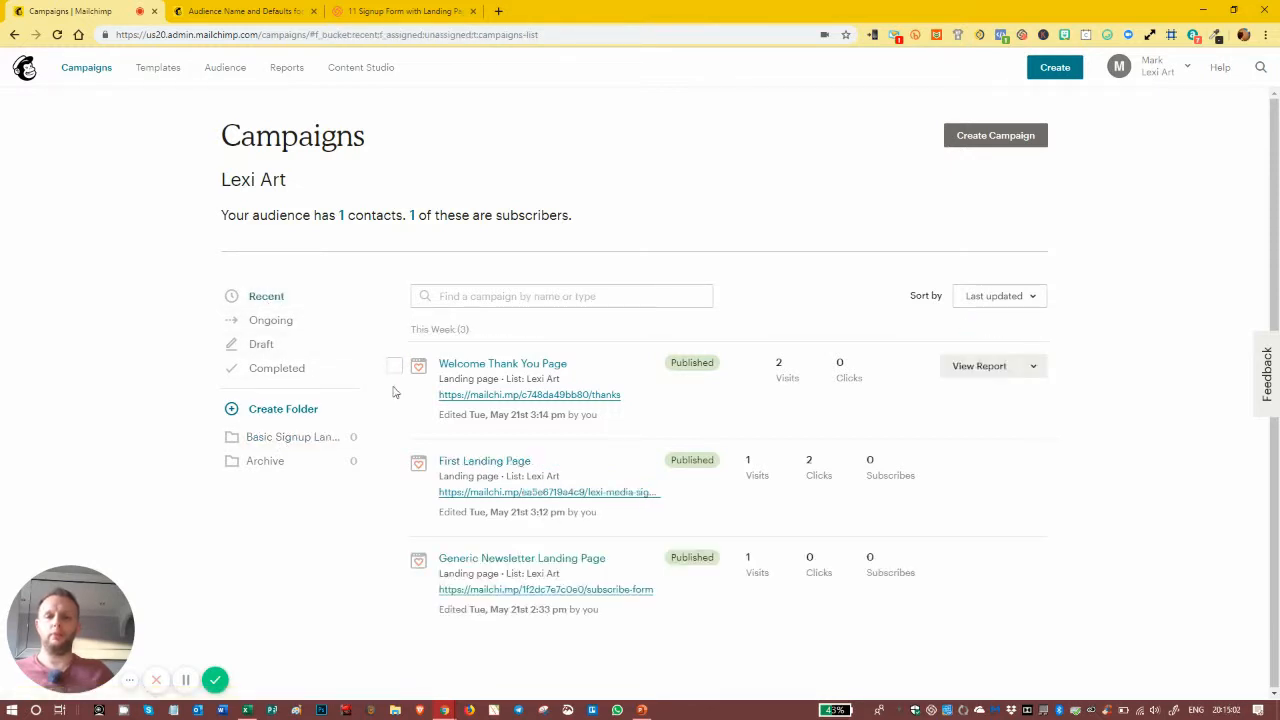
Step: Move the First Landing Page into the Basic Signup Landing Pages folder
click(395, 465)
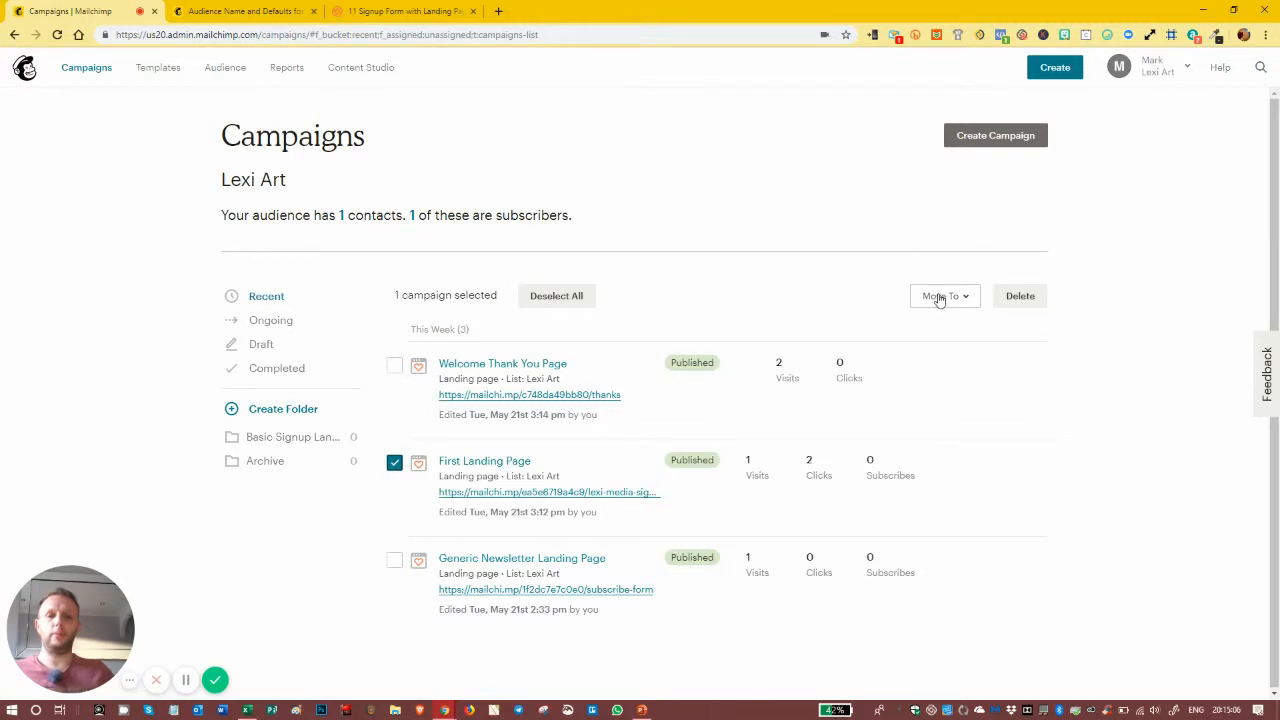
click(939, 297)
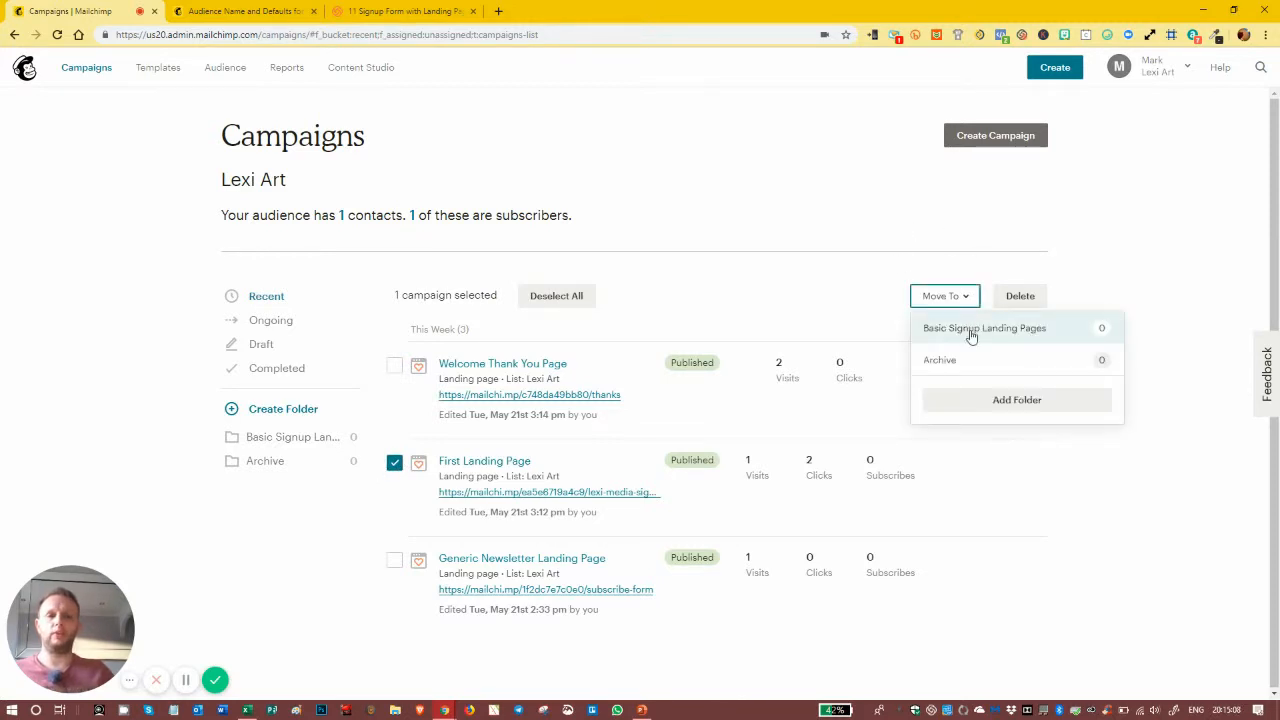
click(970, 330)
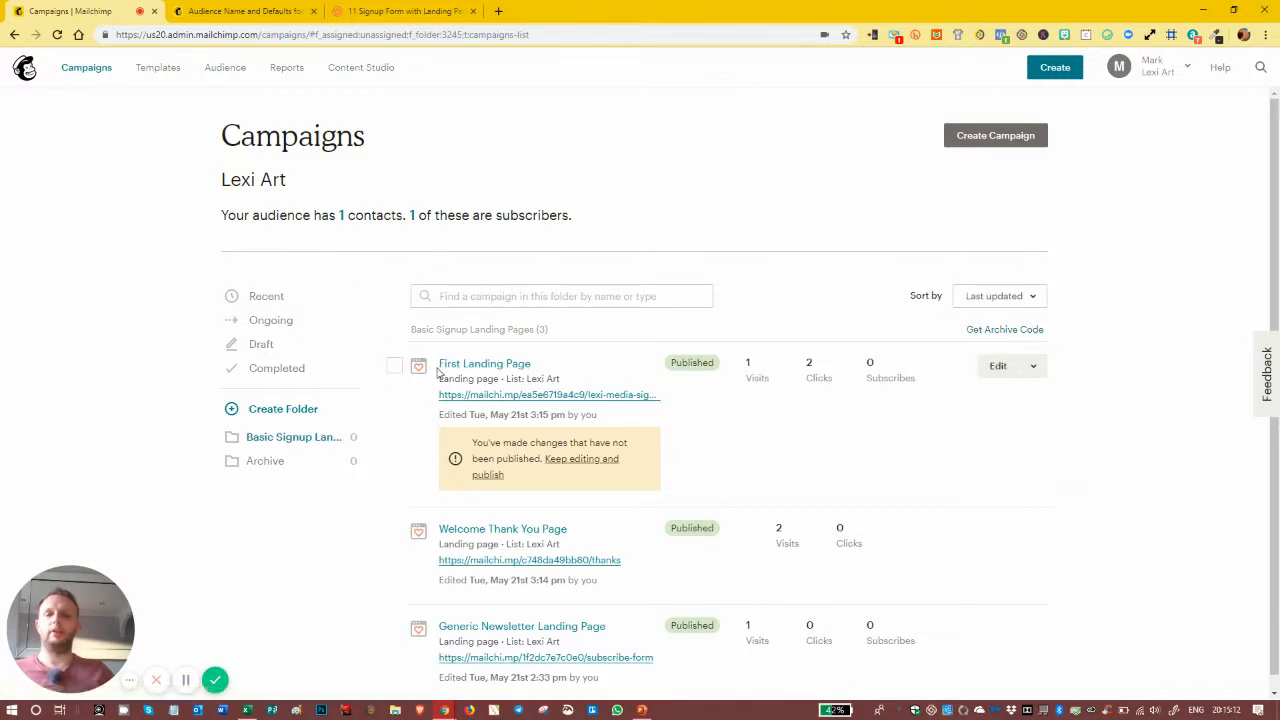
Step: Publish the First Landing Page's pending changes and return to the Campaigns list
click(571, 463)
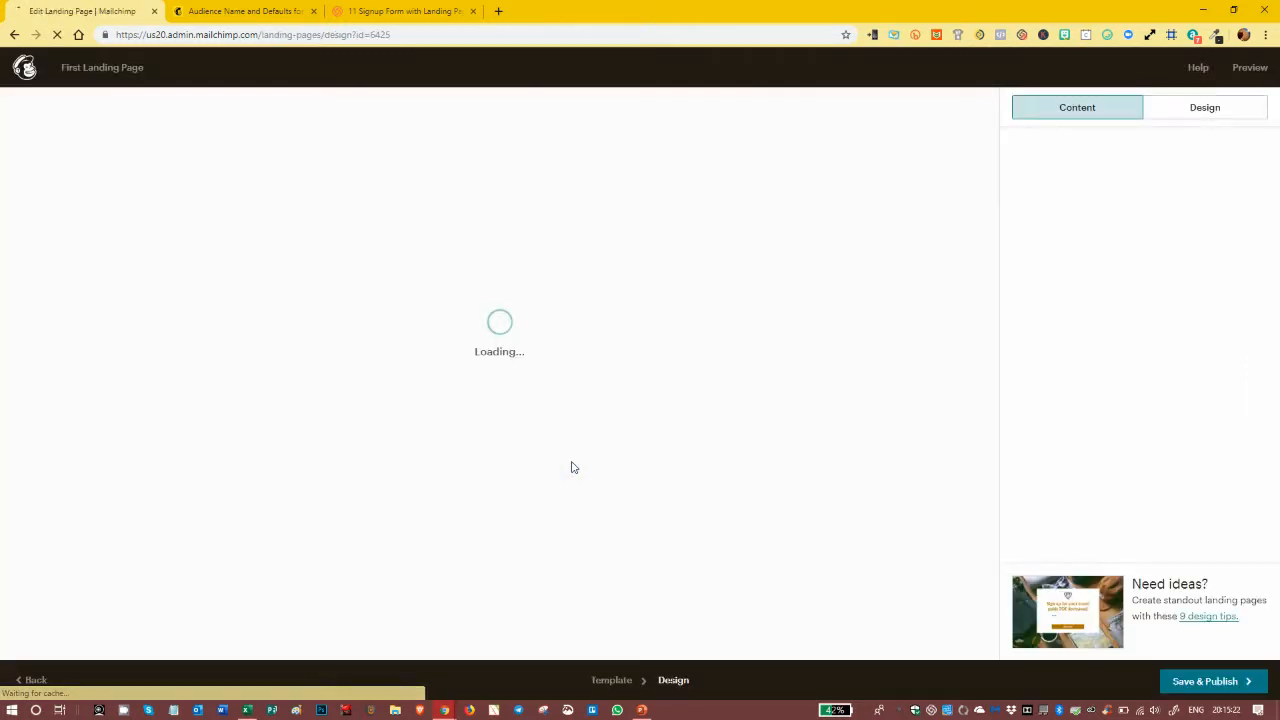
click(1180, 681)
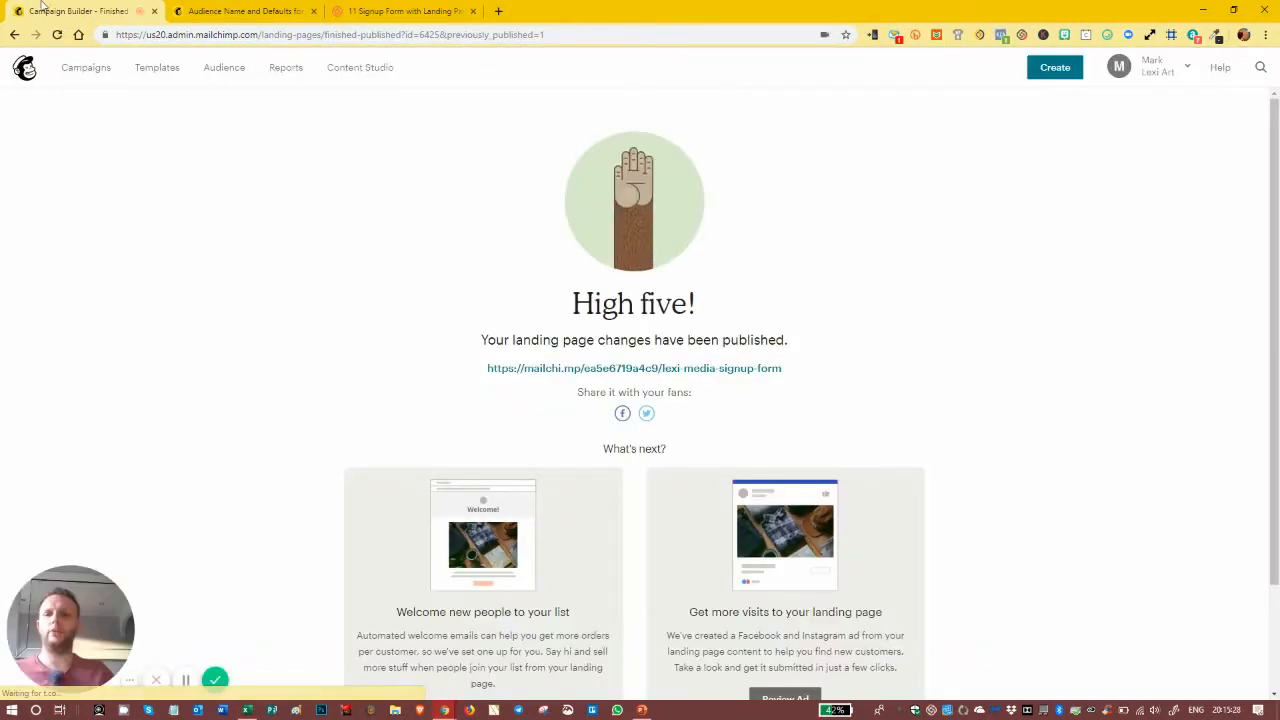
click(80, 70)
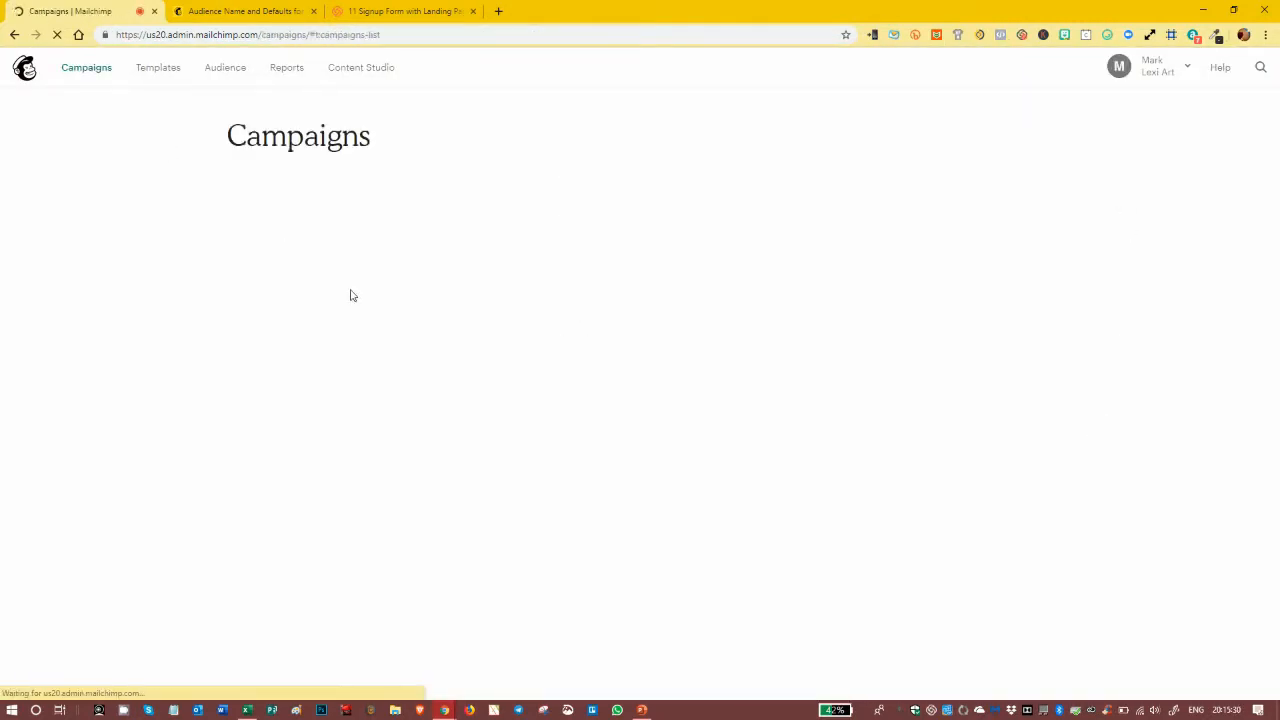